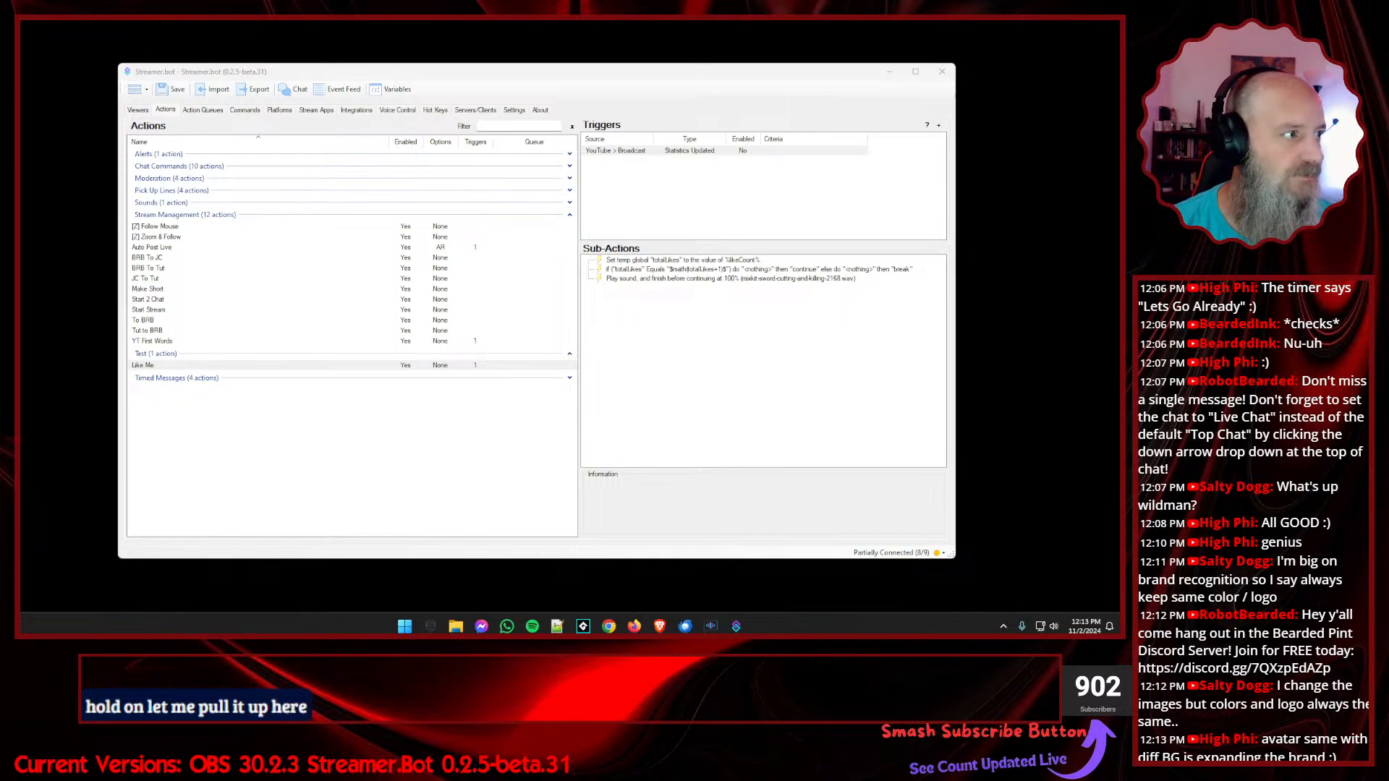
- Bring up the YouTube Studio channel content page and examine the thumbnail styles across the older and newer videos
drag(1118, 87, 624, 55)
double_click(639, 54)
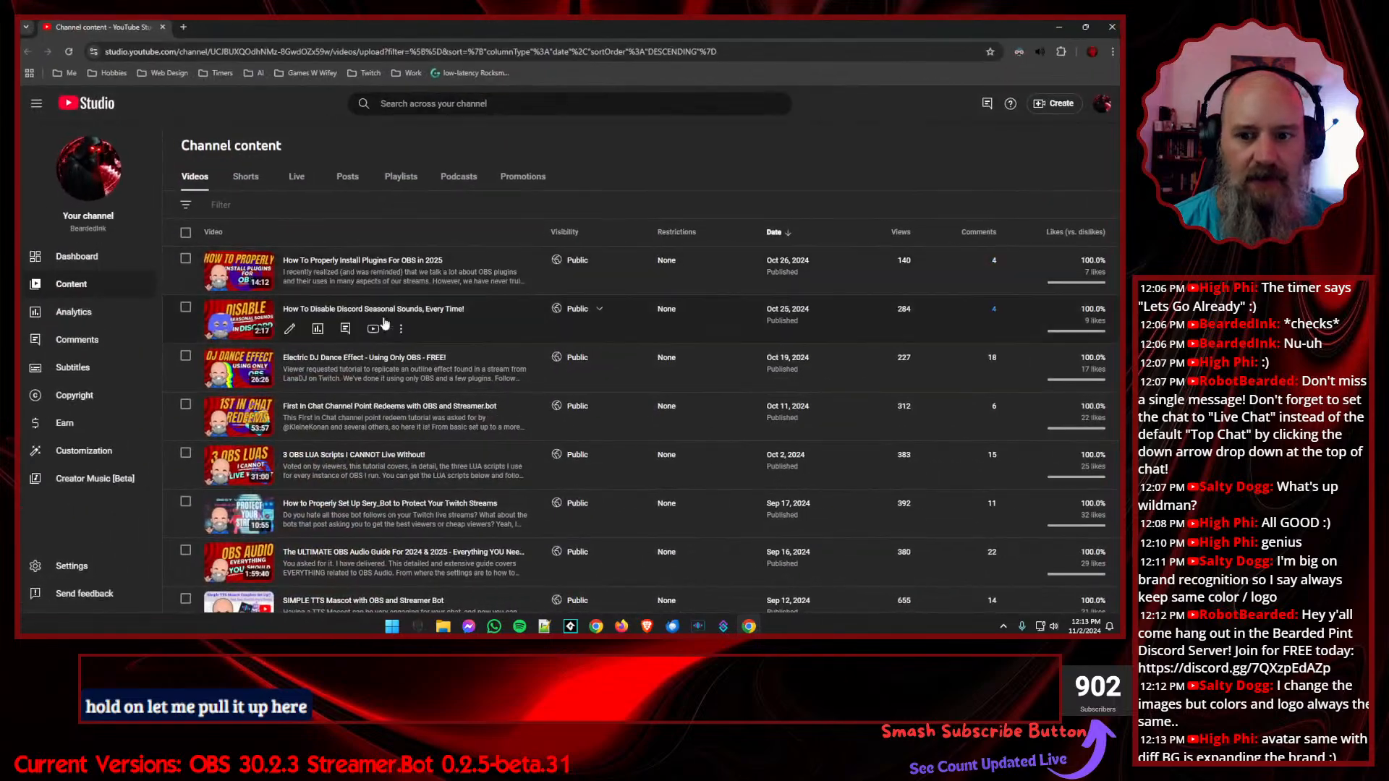
scroll(384, 323, down, 10)
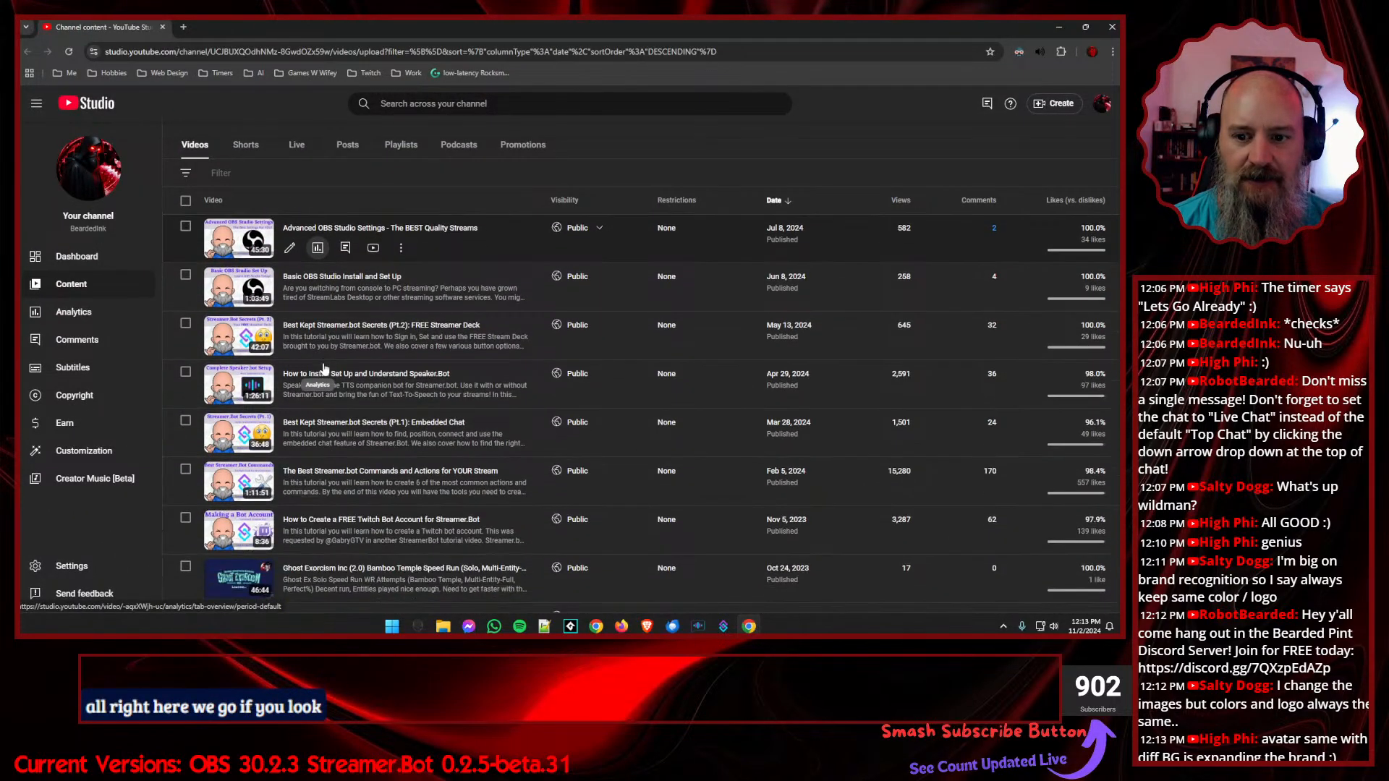
scroll(320, 374, down, 2)
scroll(315, 387, up, 2)
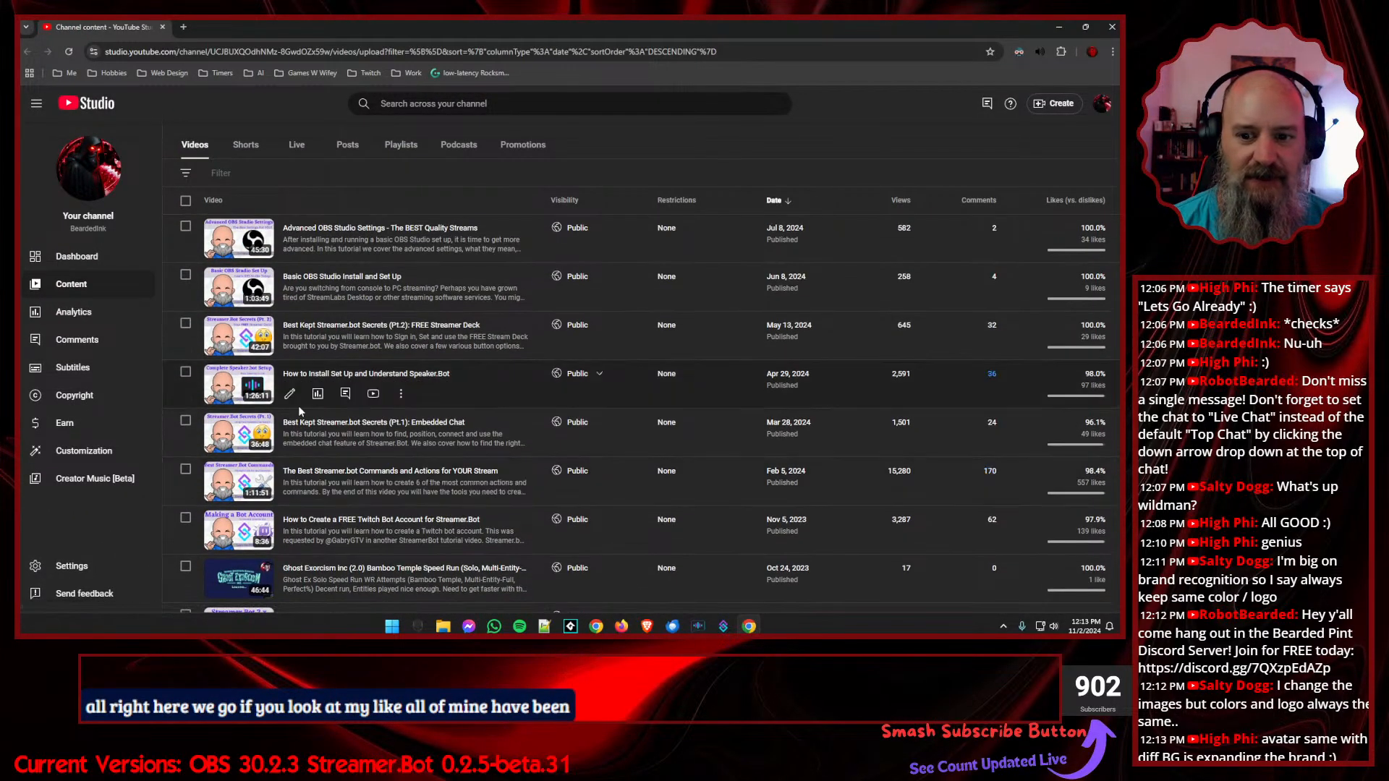
scroll(299, 409, up, 3)
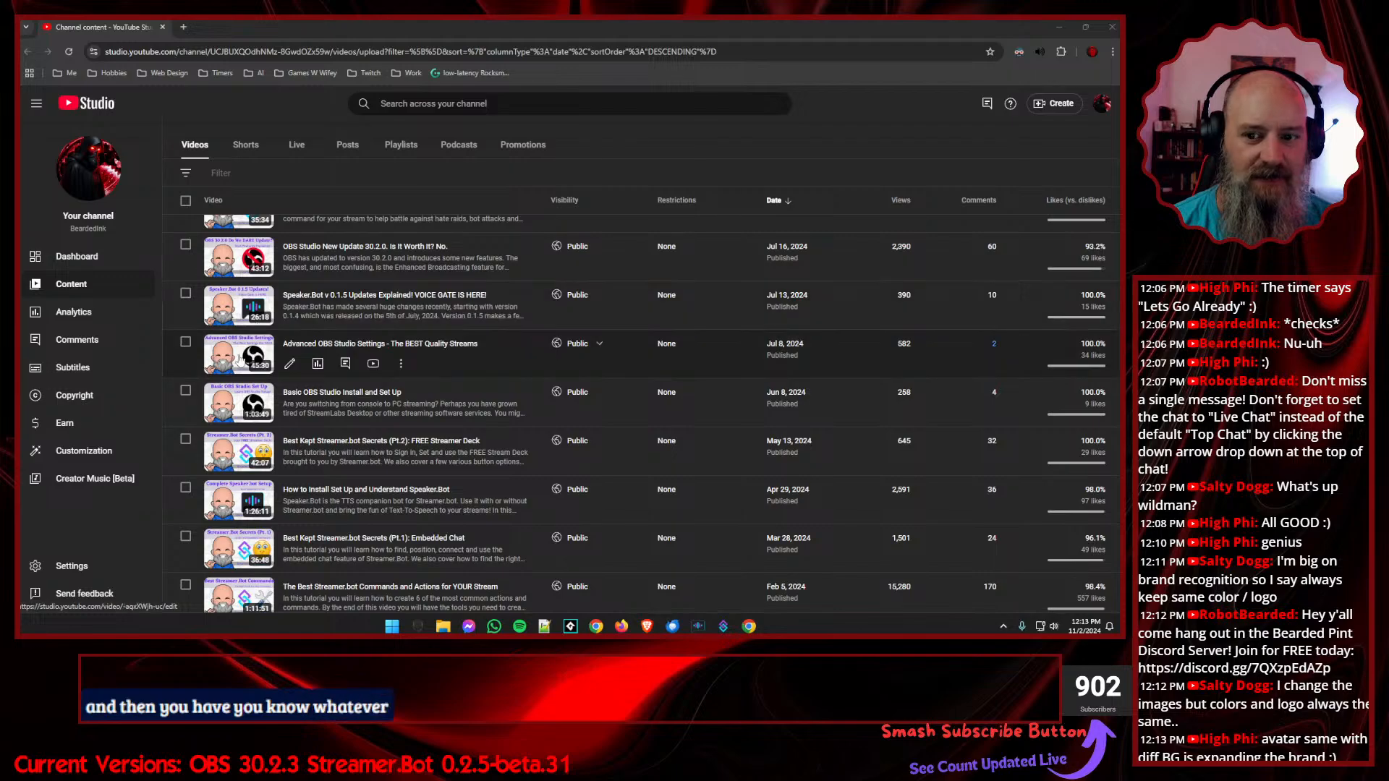
scroll(289, 325, up, 1)
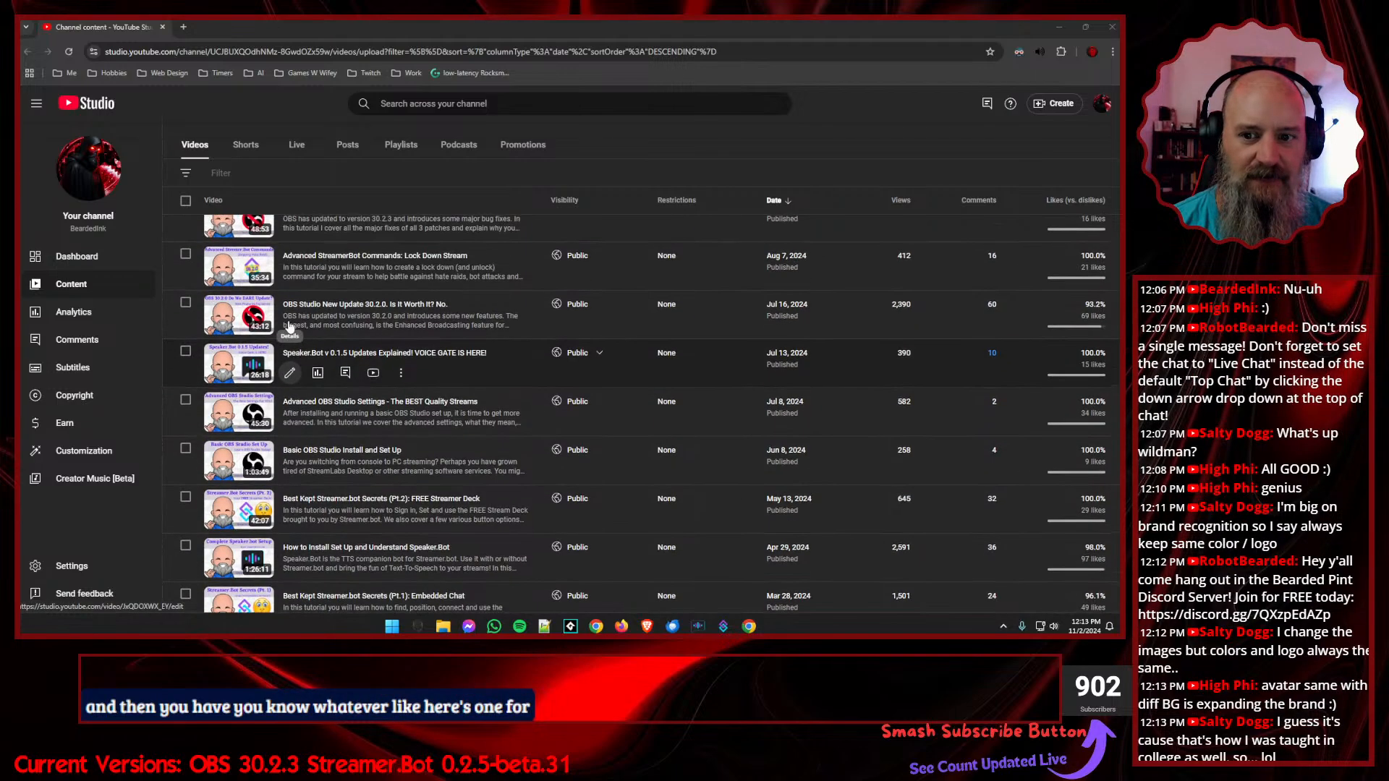
scroll(288, 327, up, 2)
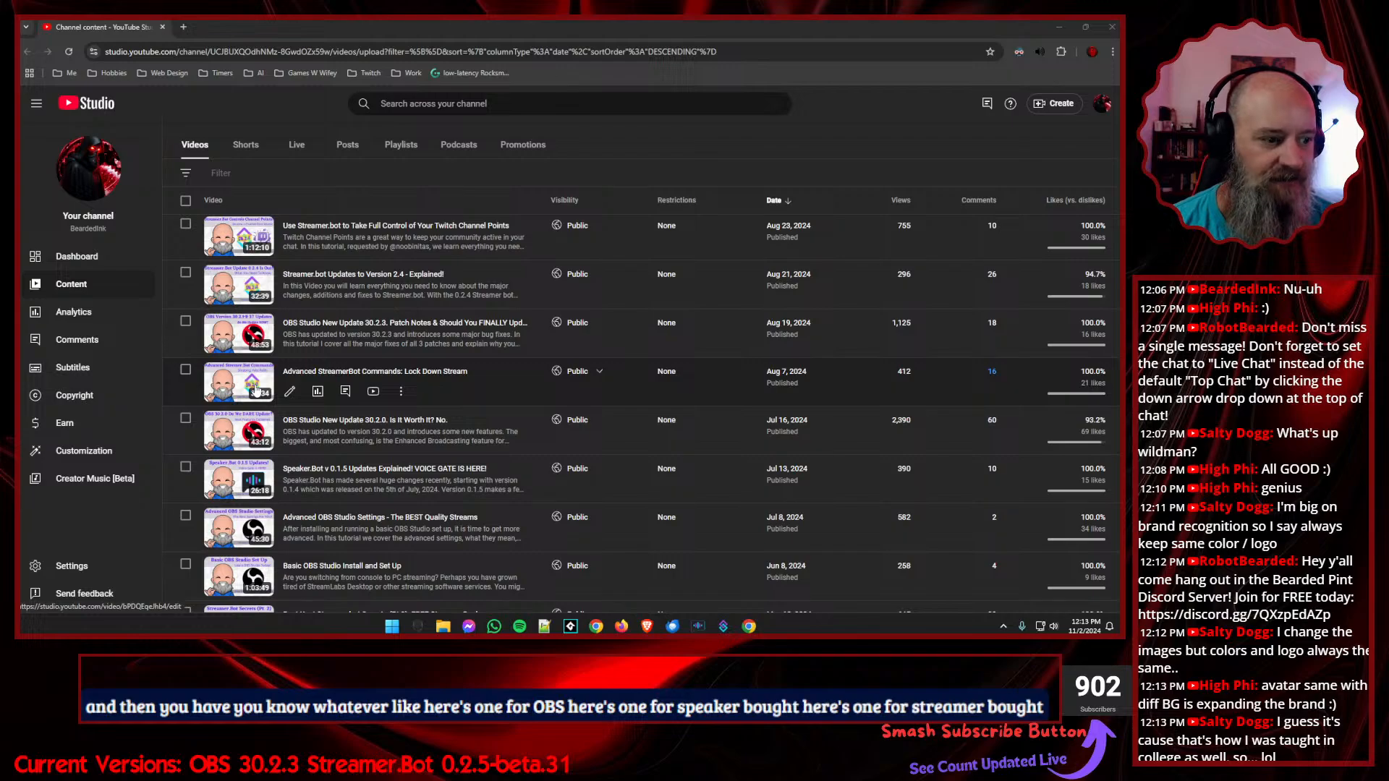
scroll(289, 383, up, 3)
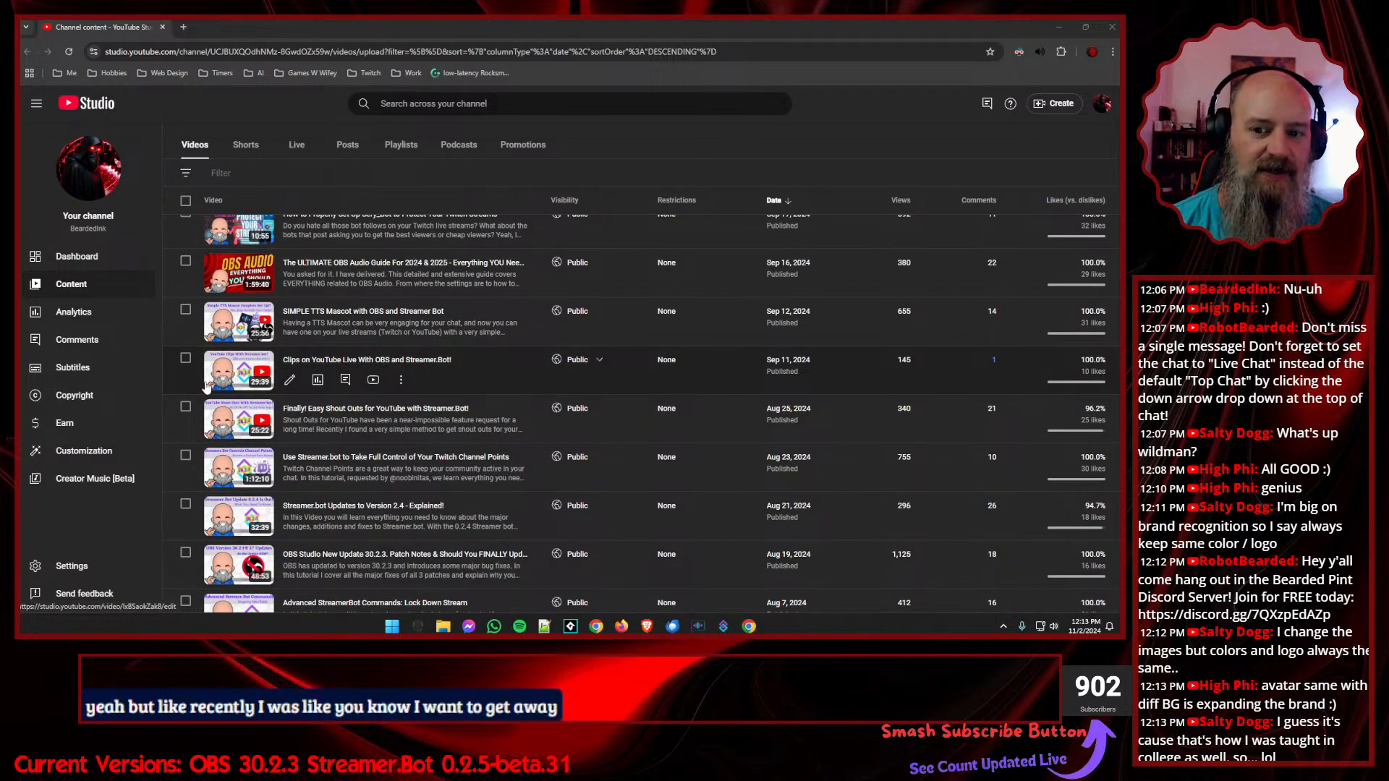
- View the thumbnail on the details page of "Clips on YouTube Live With OBS and Streamer.Bot!" and close its tab, leaving a new one
click(210, 376)
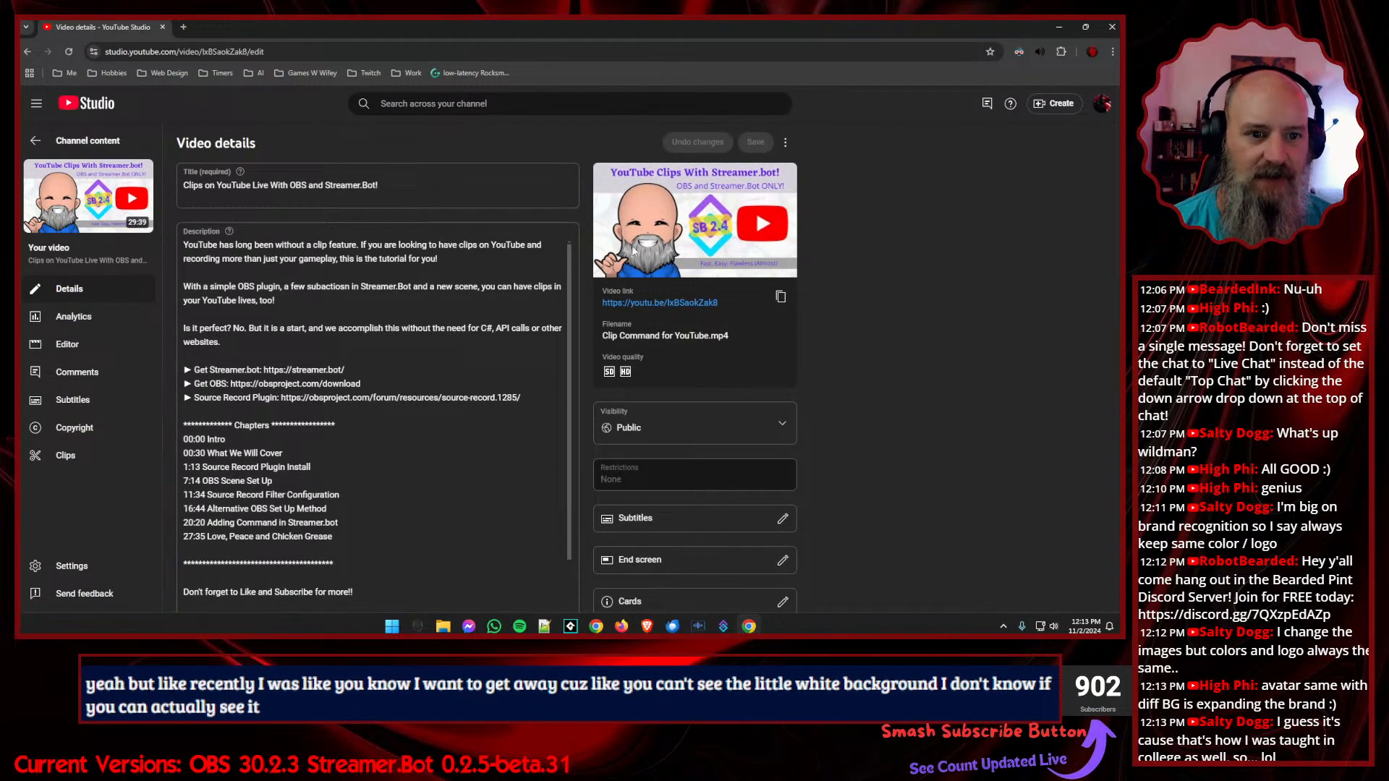
click(631, 232)
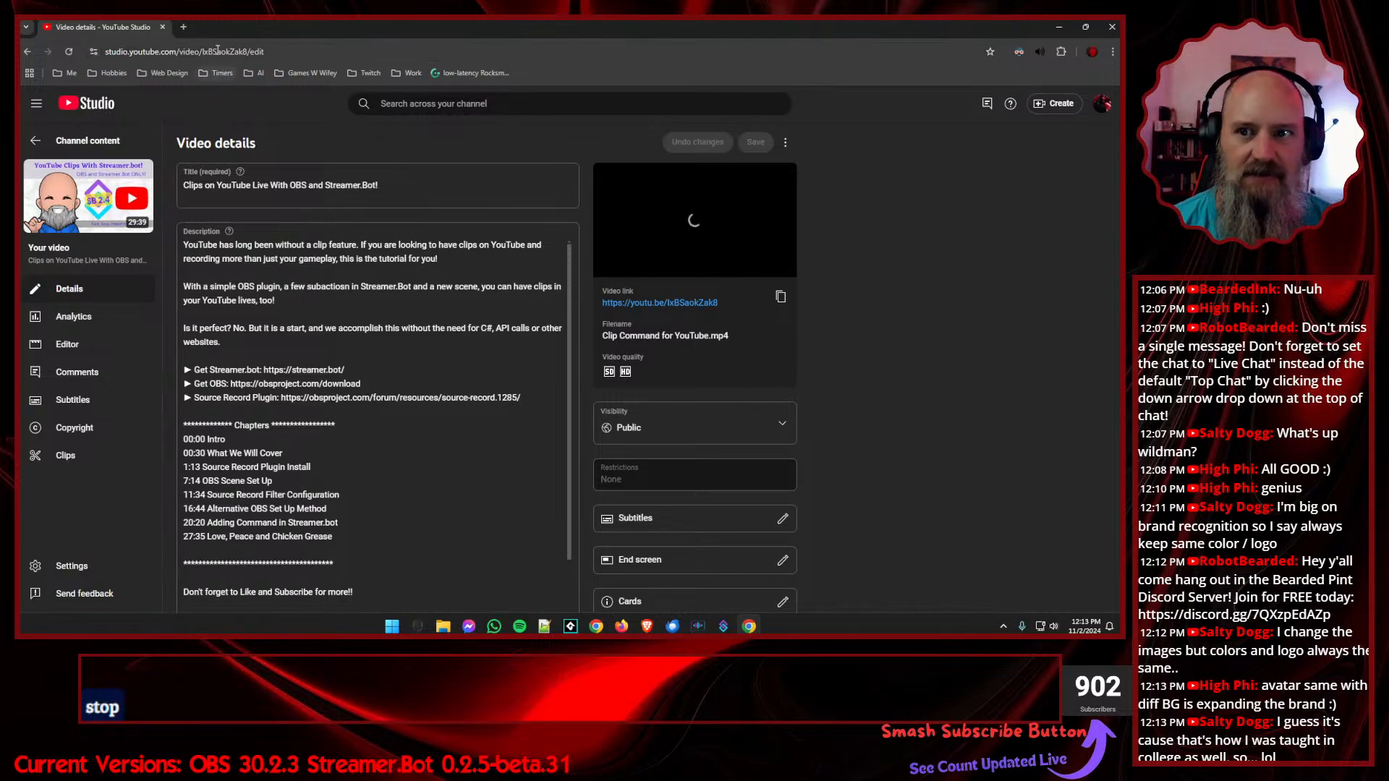
click(183, 27)
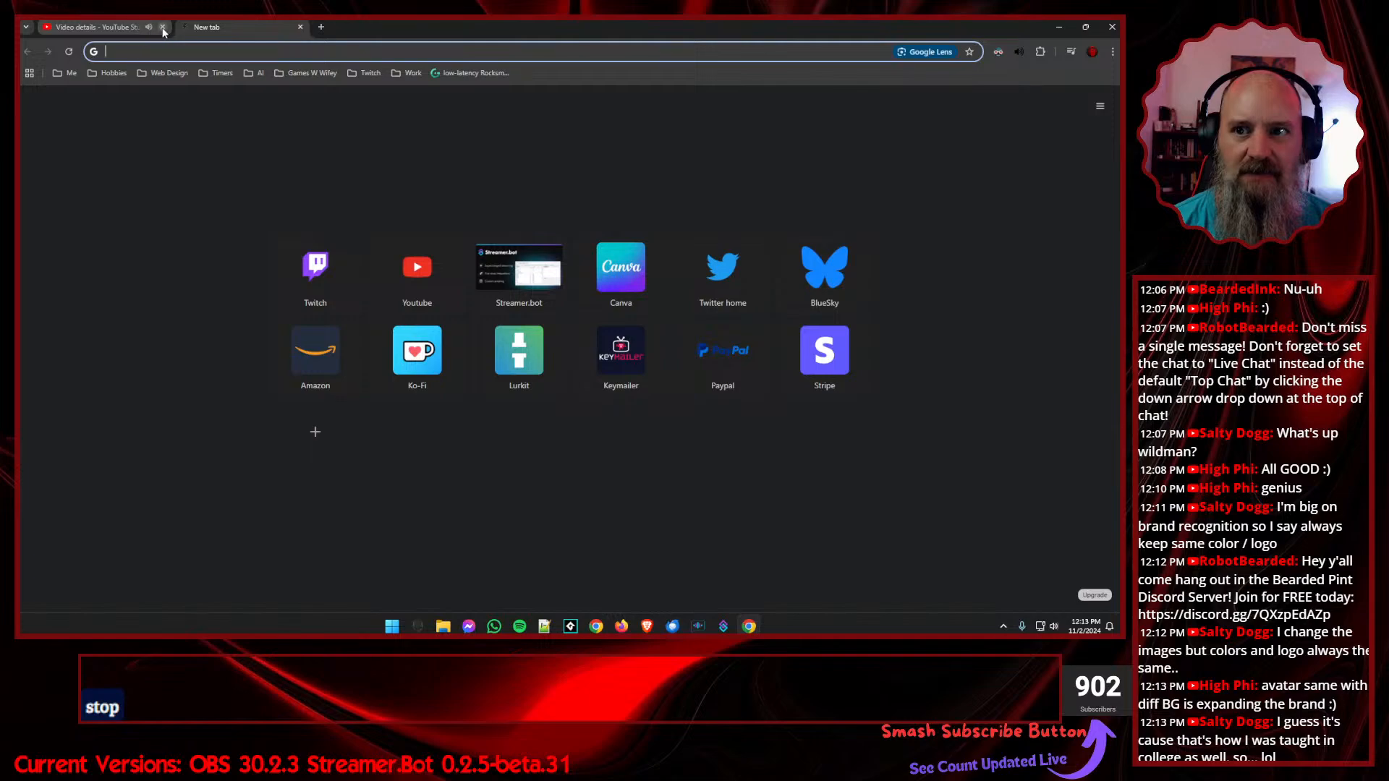
click(162, 26)
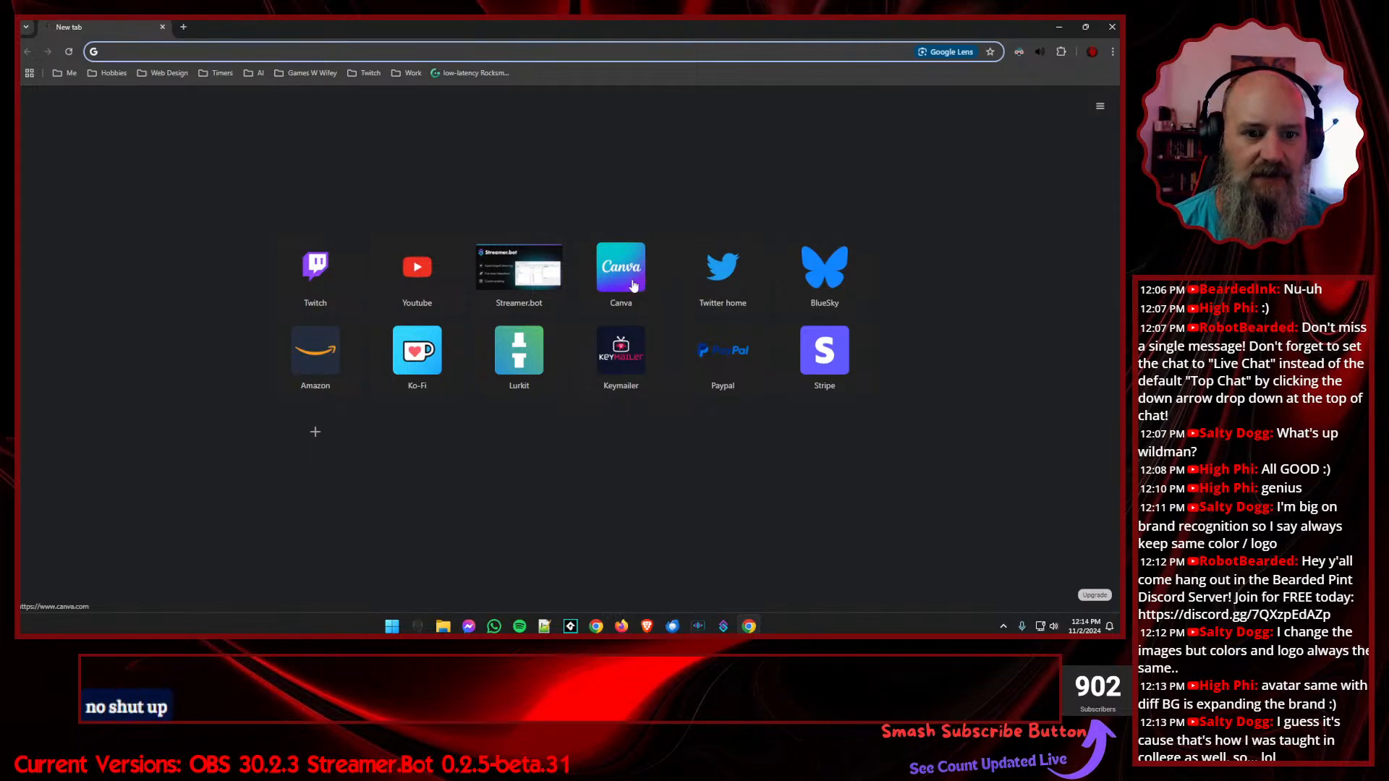
- Go to Canva and open the YTS1E12 design from the recent designs
click(581, 288)
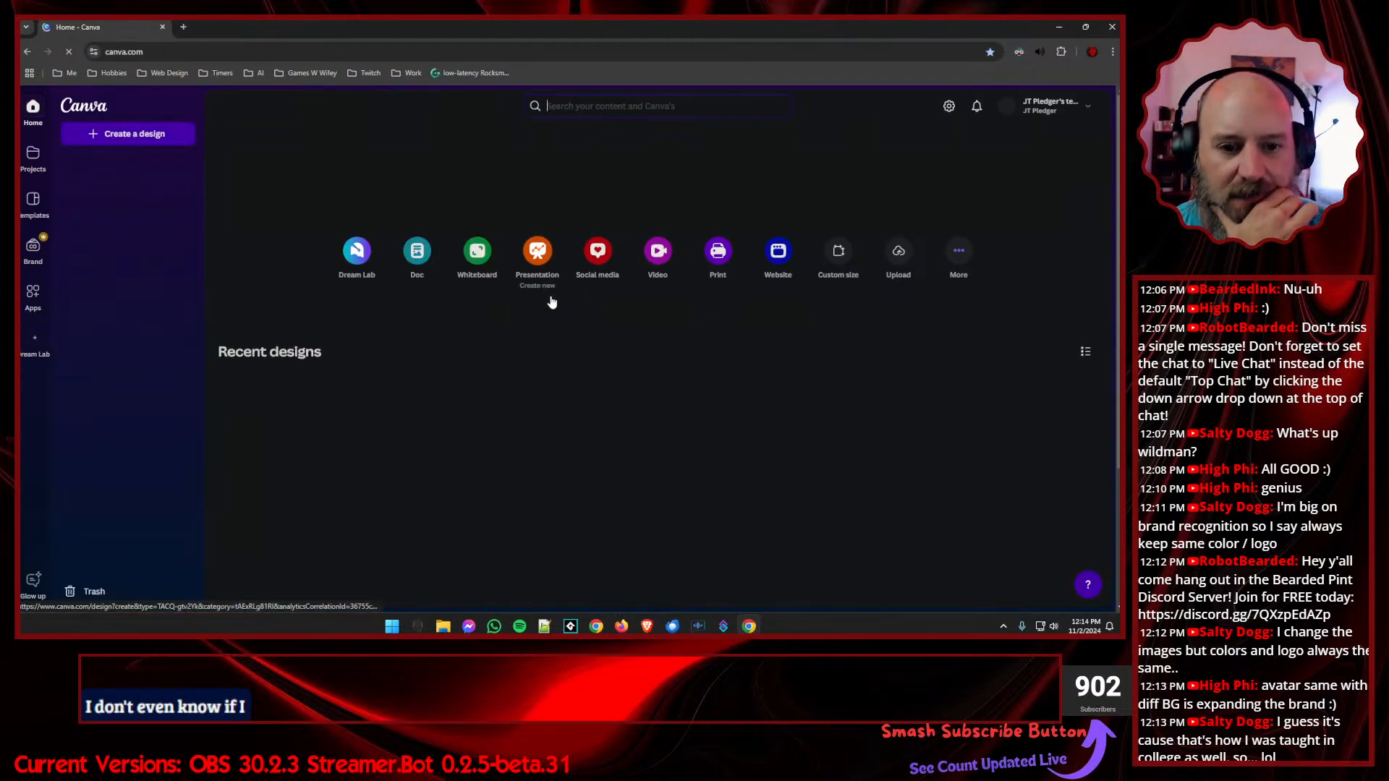
scroll(571, 335, down, 3)
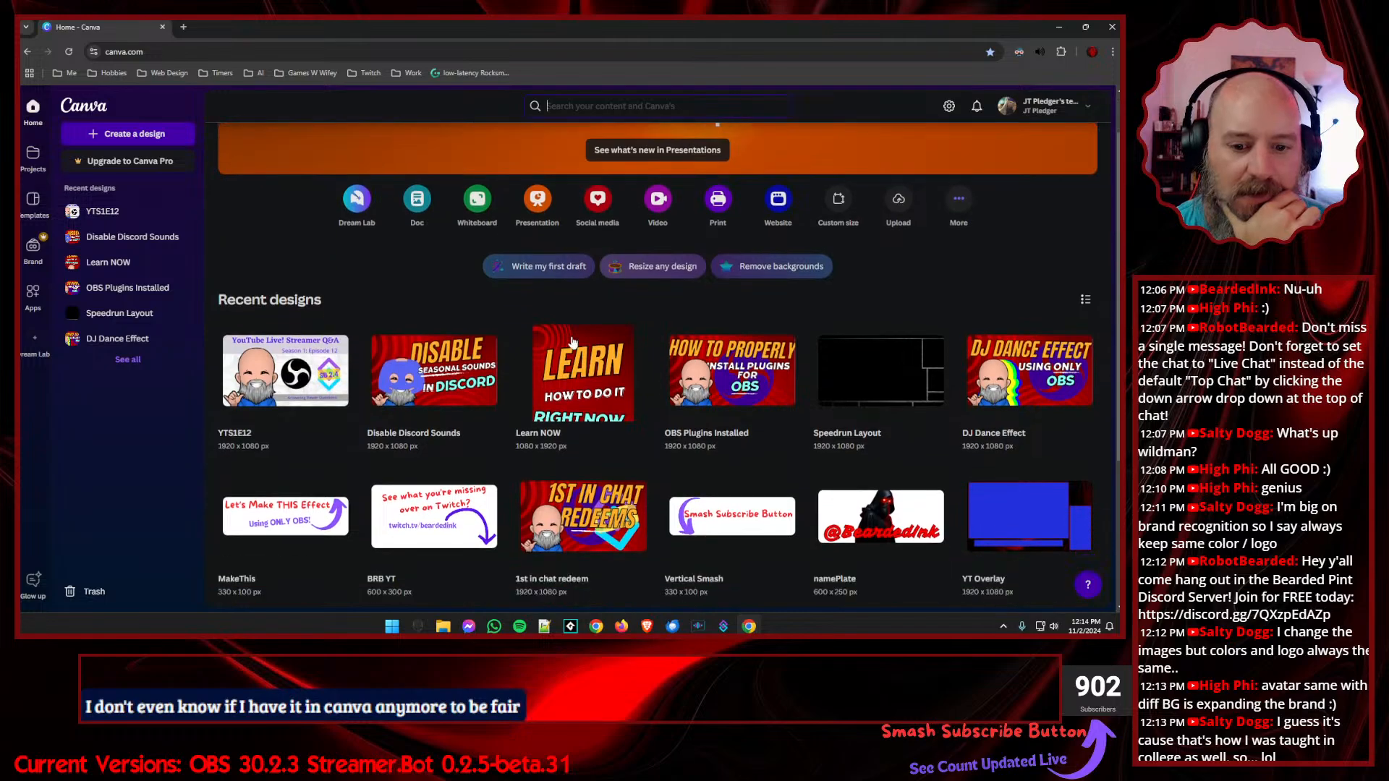
click(290, 266)
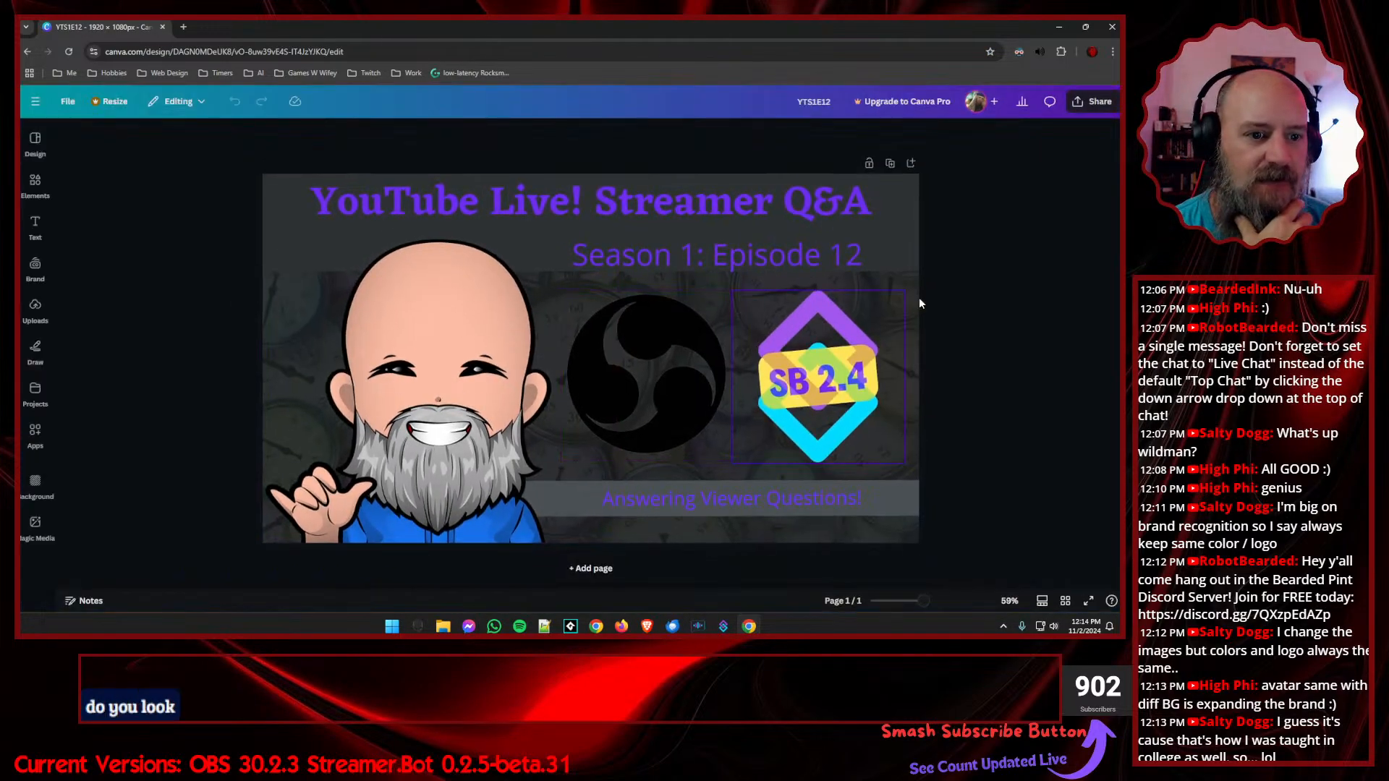
- Turn off Dark Reader for canva.com so the design shows in its true colours
click(1019, 52)
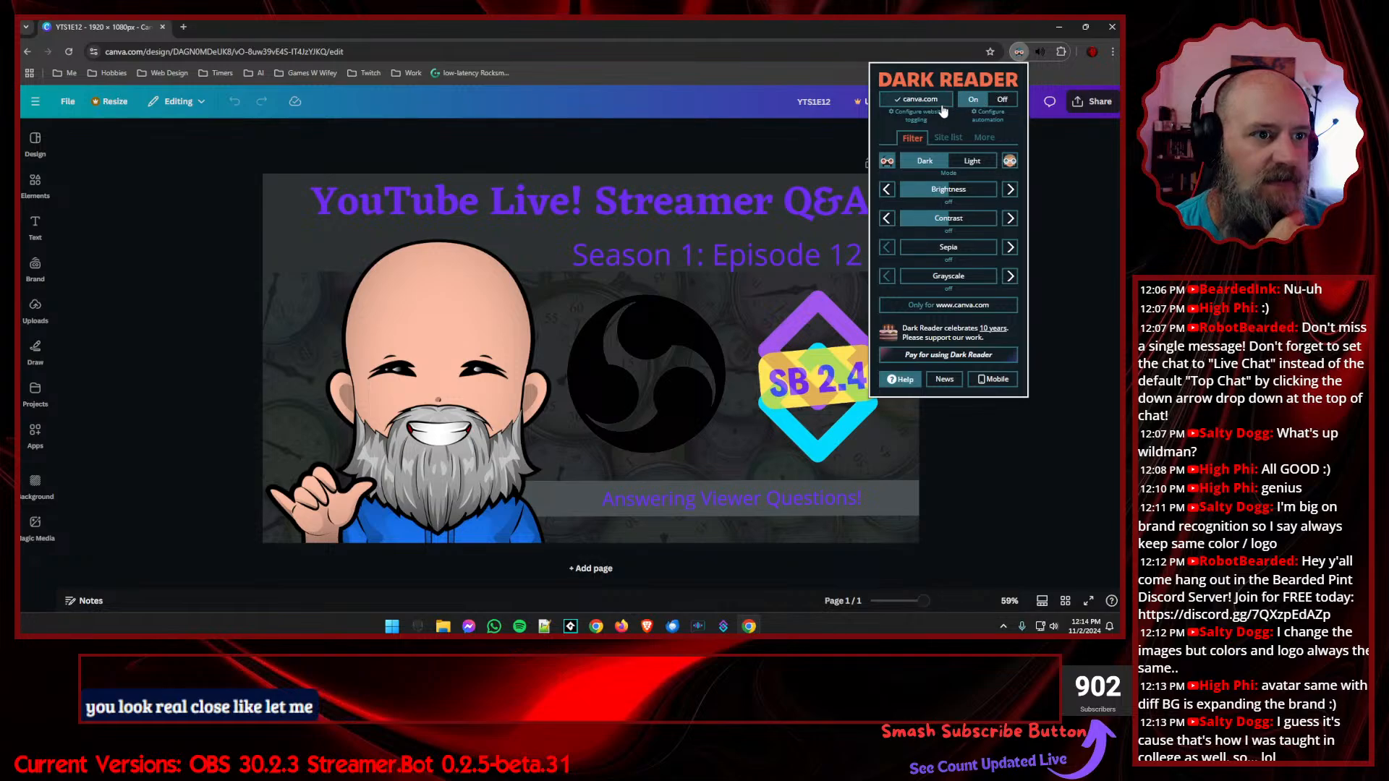
click(916, 99)
click(1041, 225)
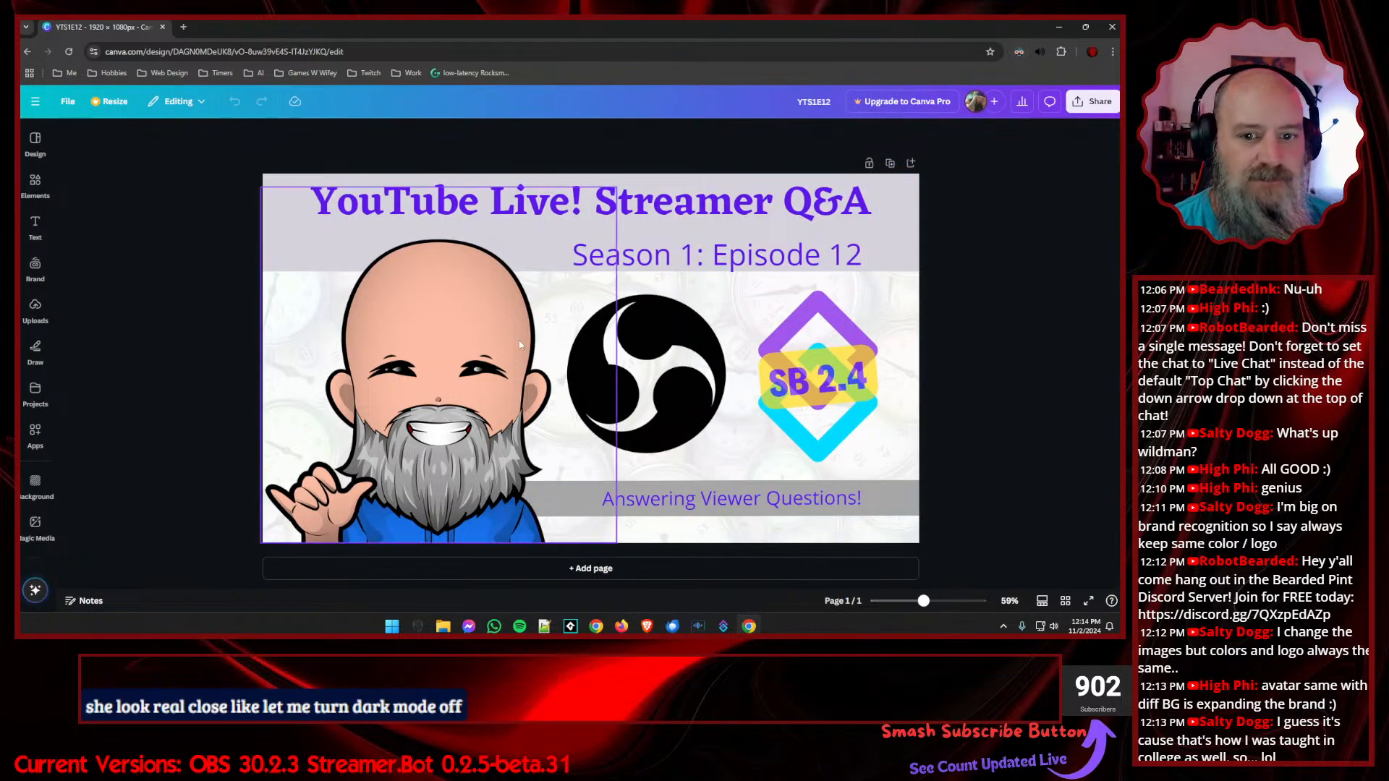
- Move the OBS and Streamer.bot logos down past the thumbnail's lower edge and back beside the avatar
drag(680, 416, 719, 582)
drag(829, 419, 862, 584)
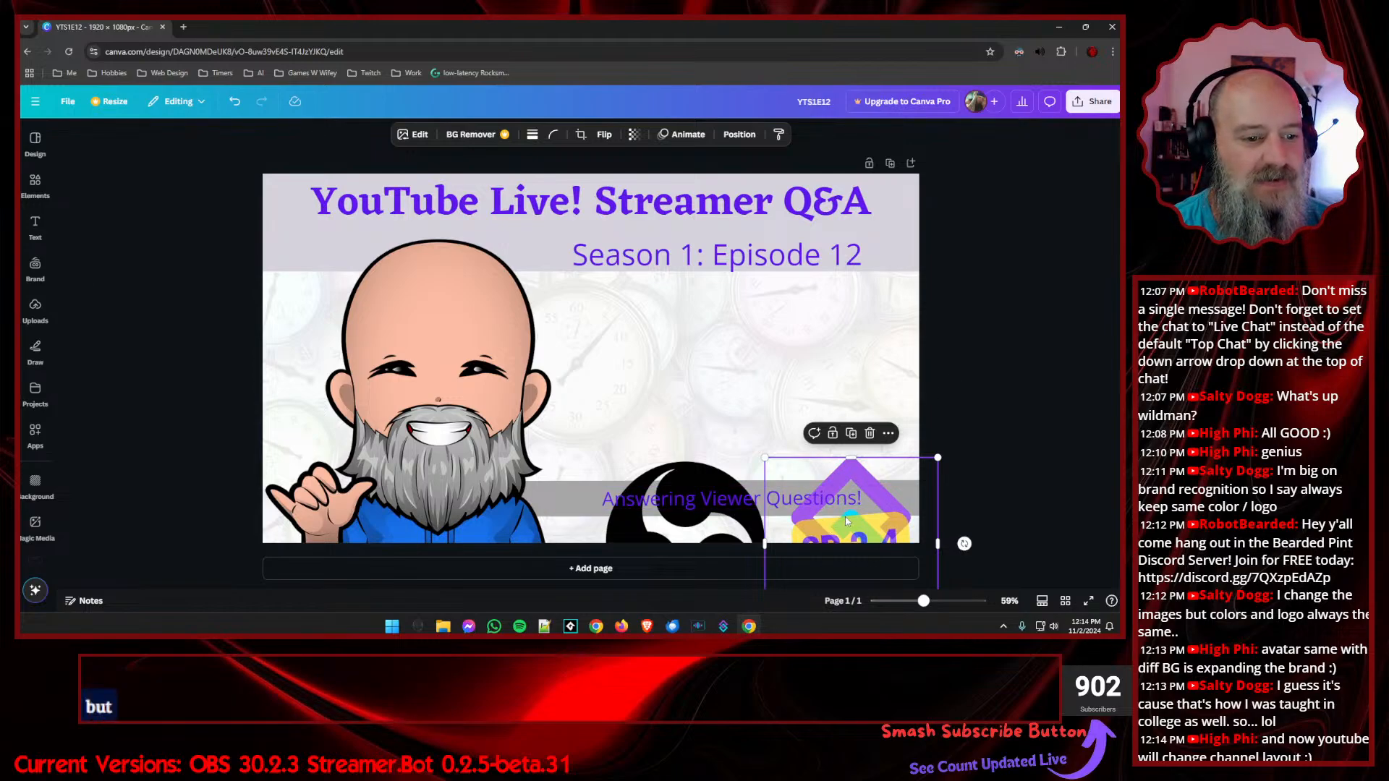
drag(845, 516, 820, 372)
drag(683, 479, 650, 317)
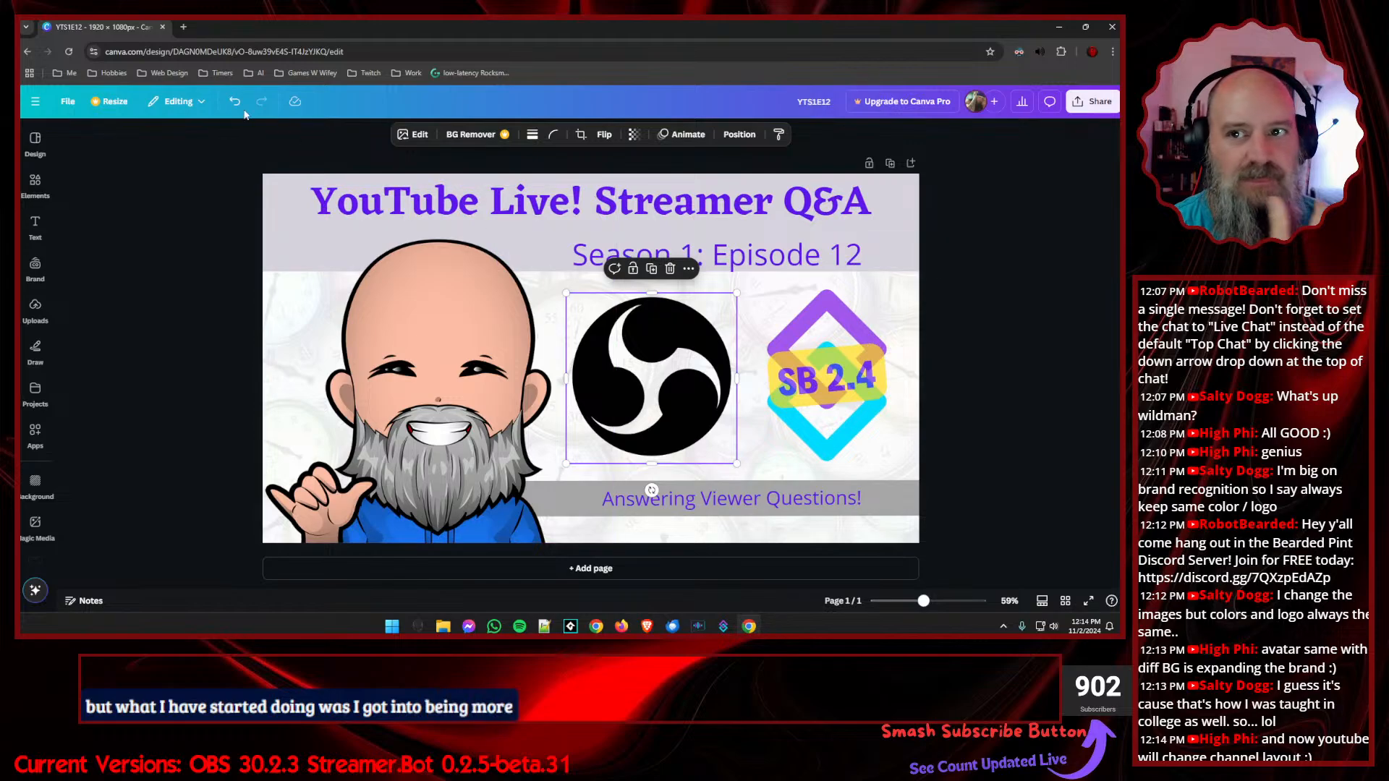
- Return to the Canva home page and open the Disable Discord Sounds design for editing
click(26, 51)
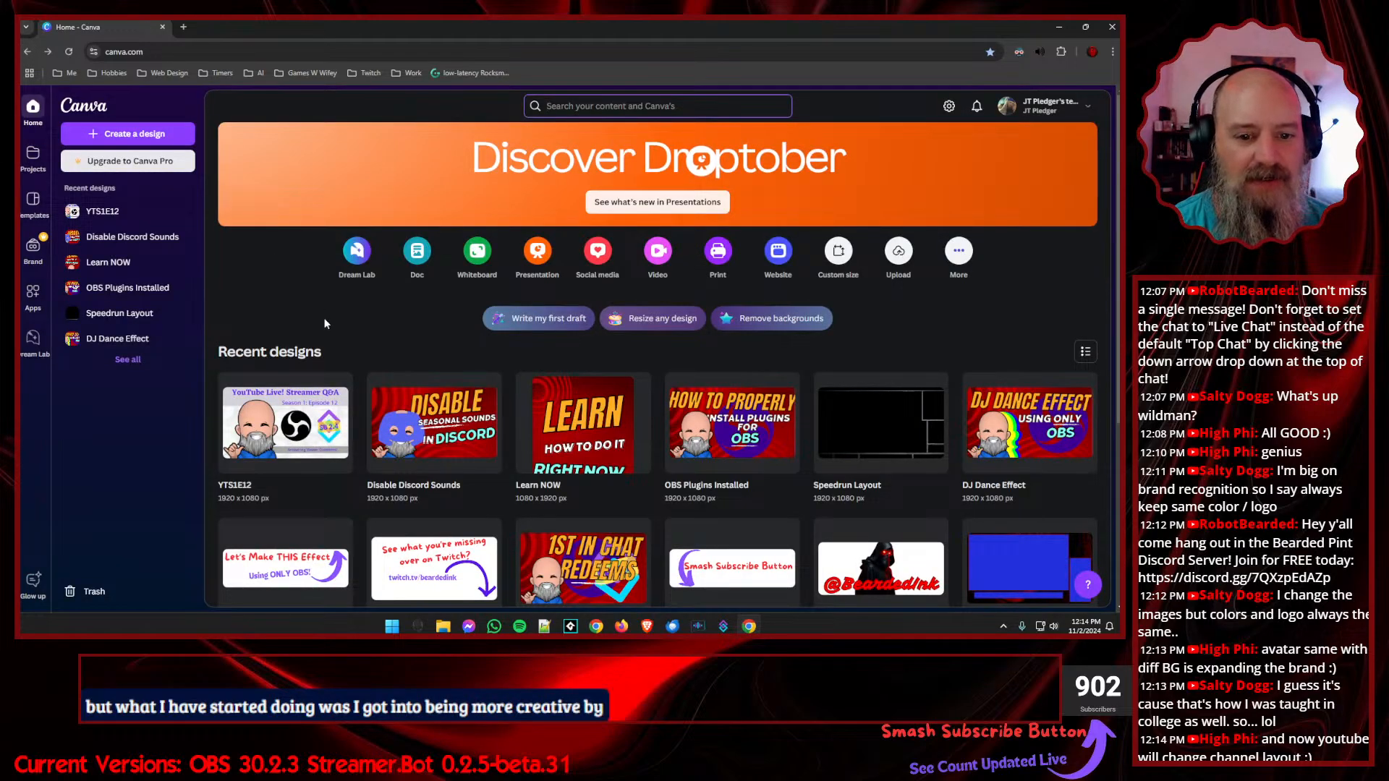
click(449, 445)
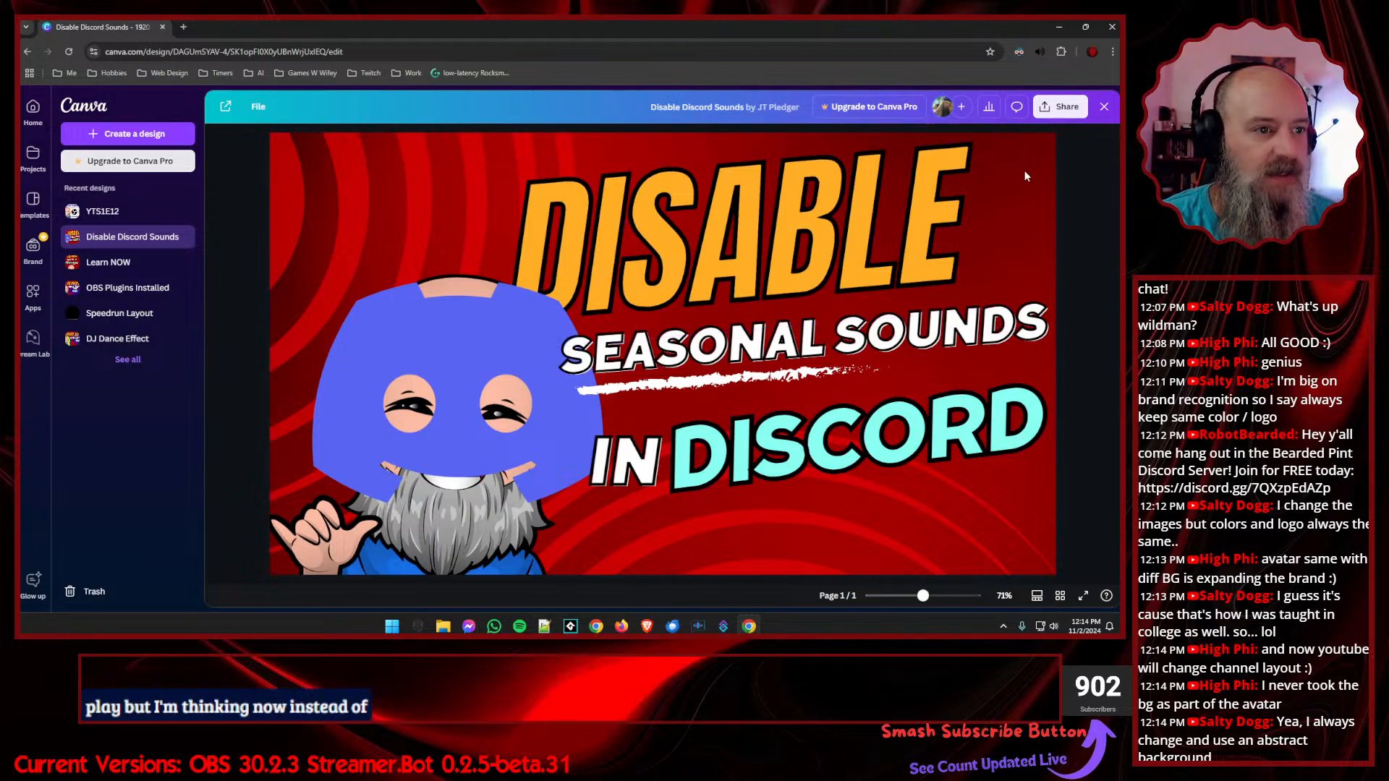
key(Escape)
- Replace the red thumbnail background with the blue from the Brand Kit palette
click(901, 210)
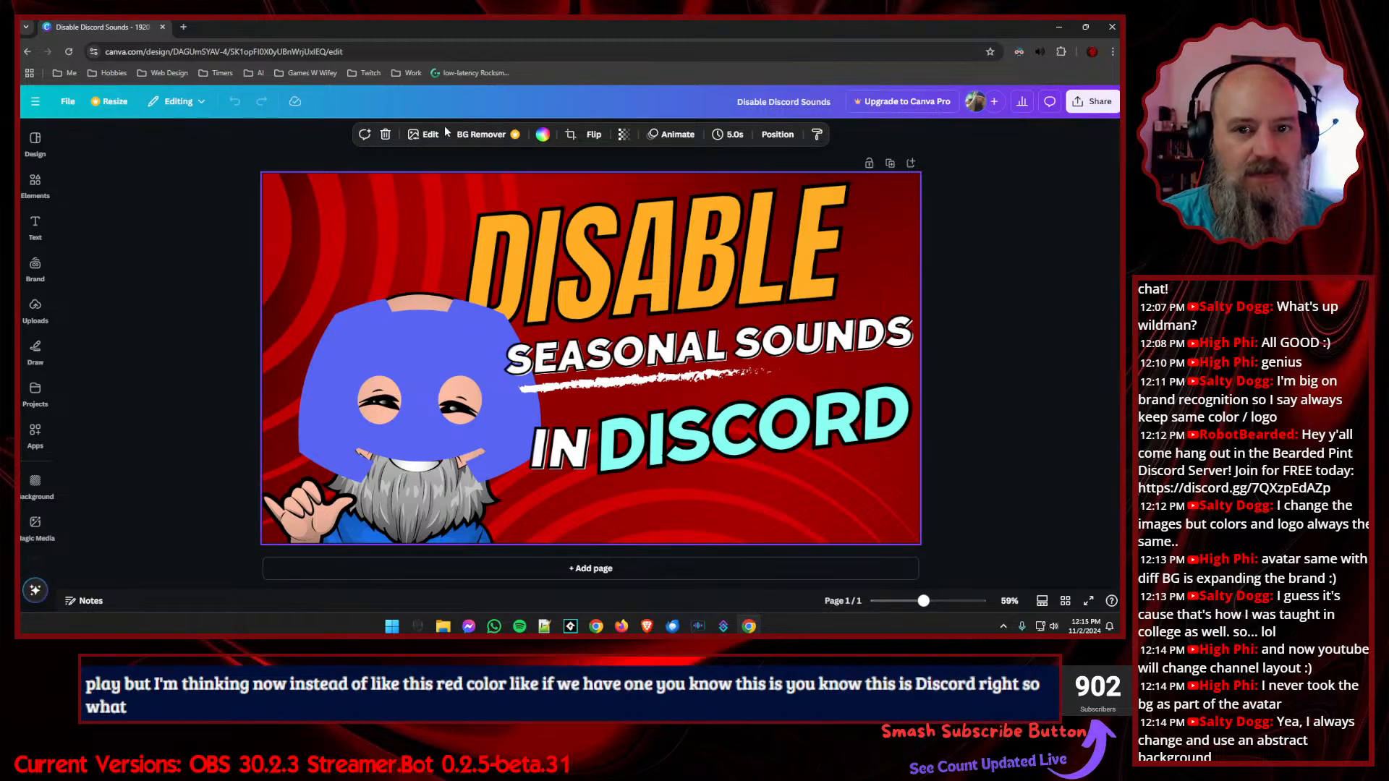
click(543, 133)
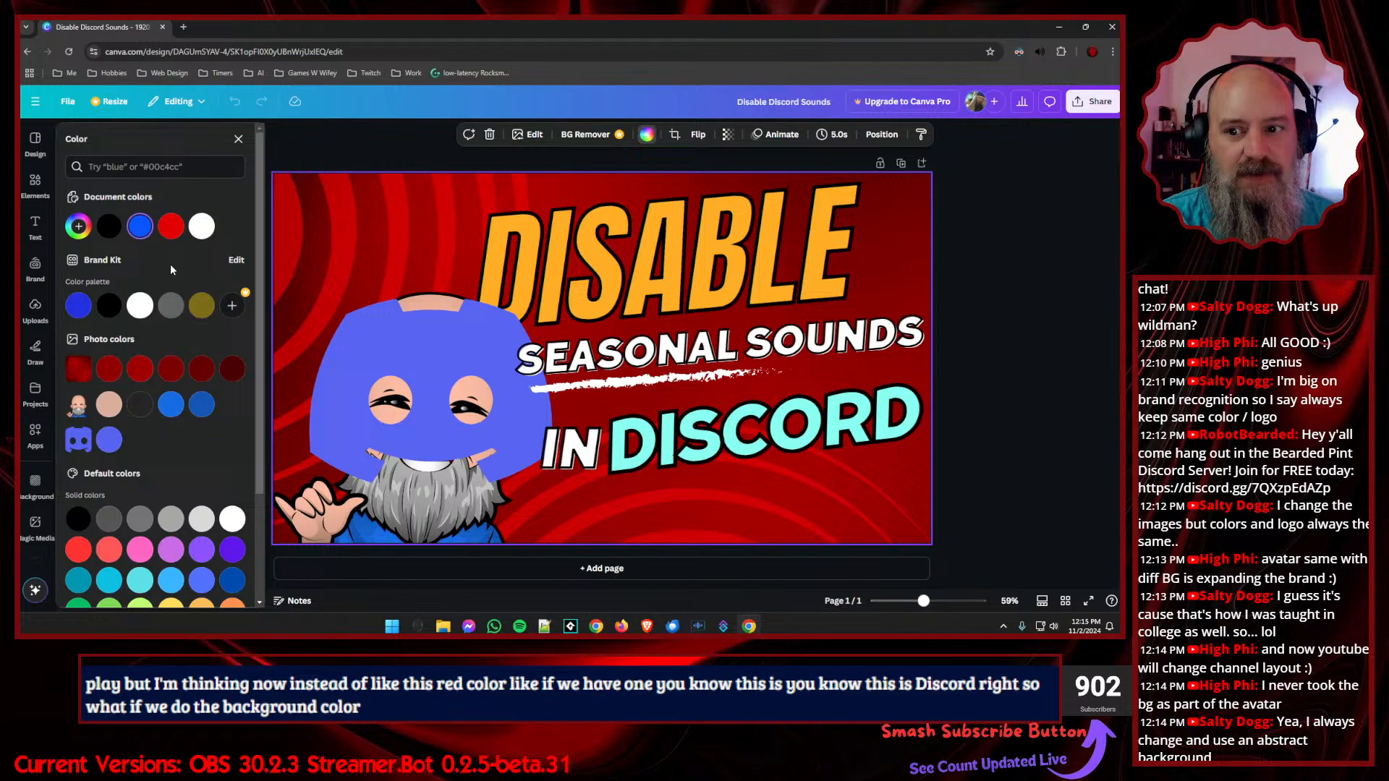
click(78, 305)
click(972, 254)
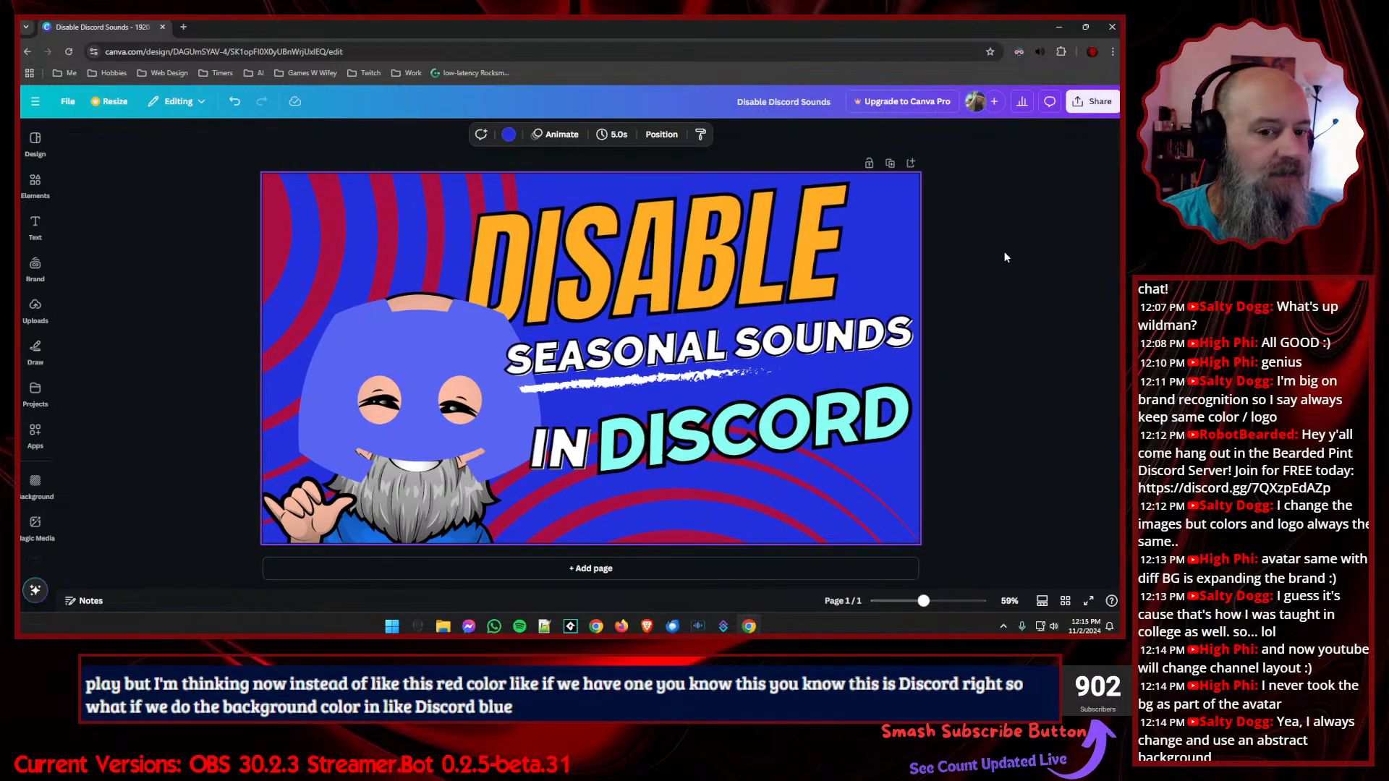
- Set the thumbnail background to the dark purple from the default solid colours
click(509, 135)
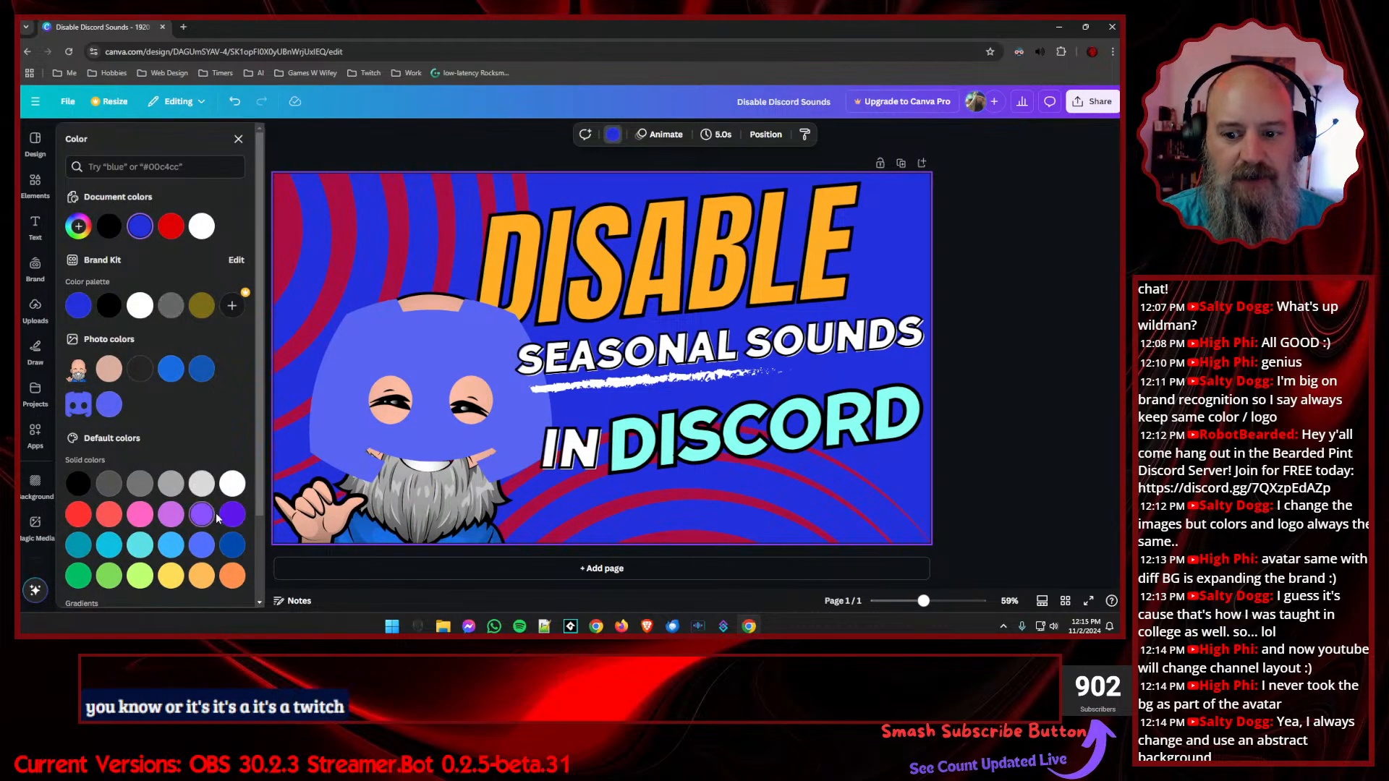
click(232, 515)
click(1004, 305)
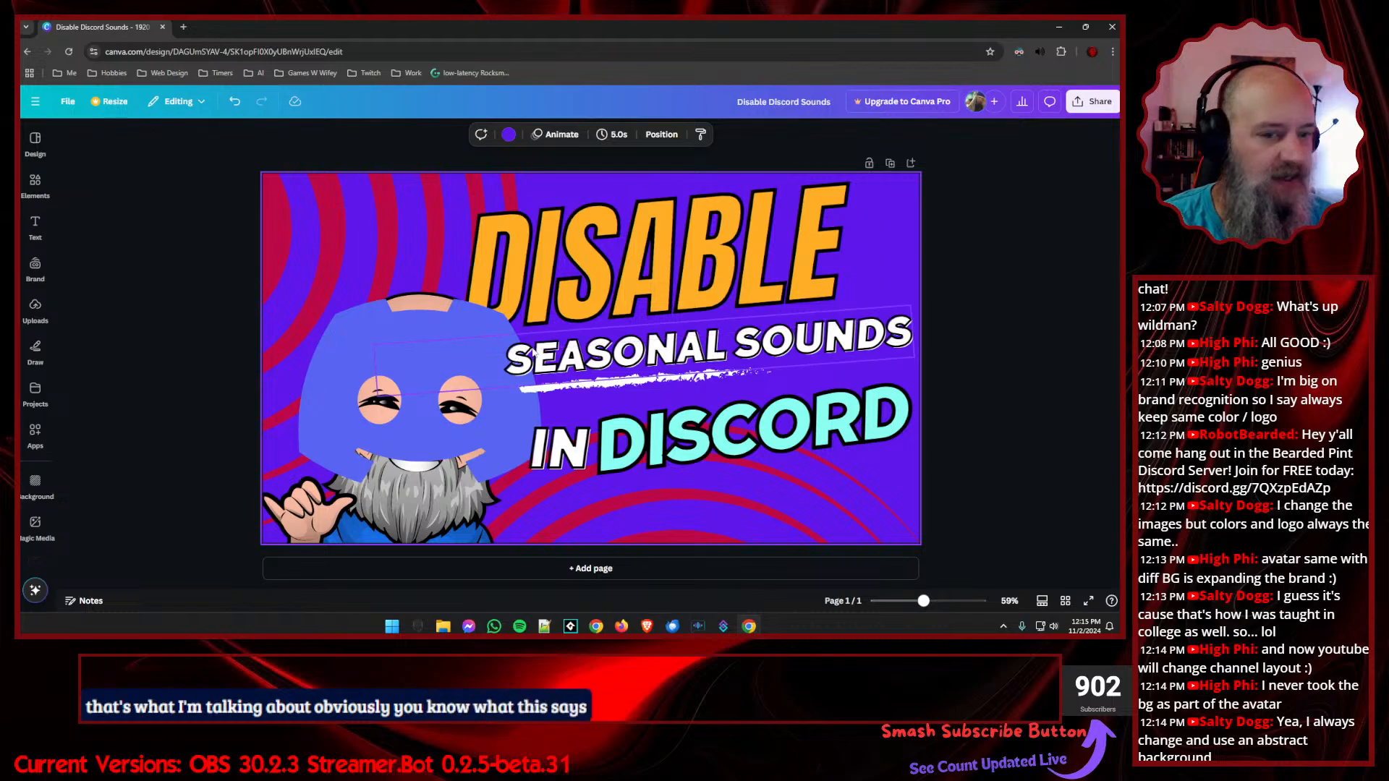
- Delete the blue Discord logo that covers the avatar's face
drag(458, 361, 499, 346)
key(ctrl+z)
click(324, 363)
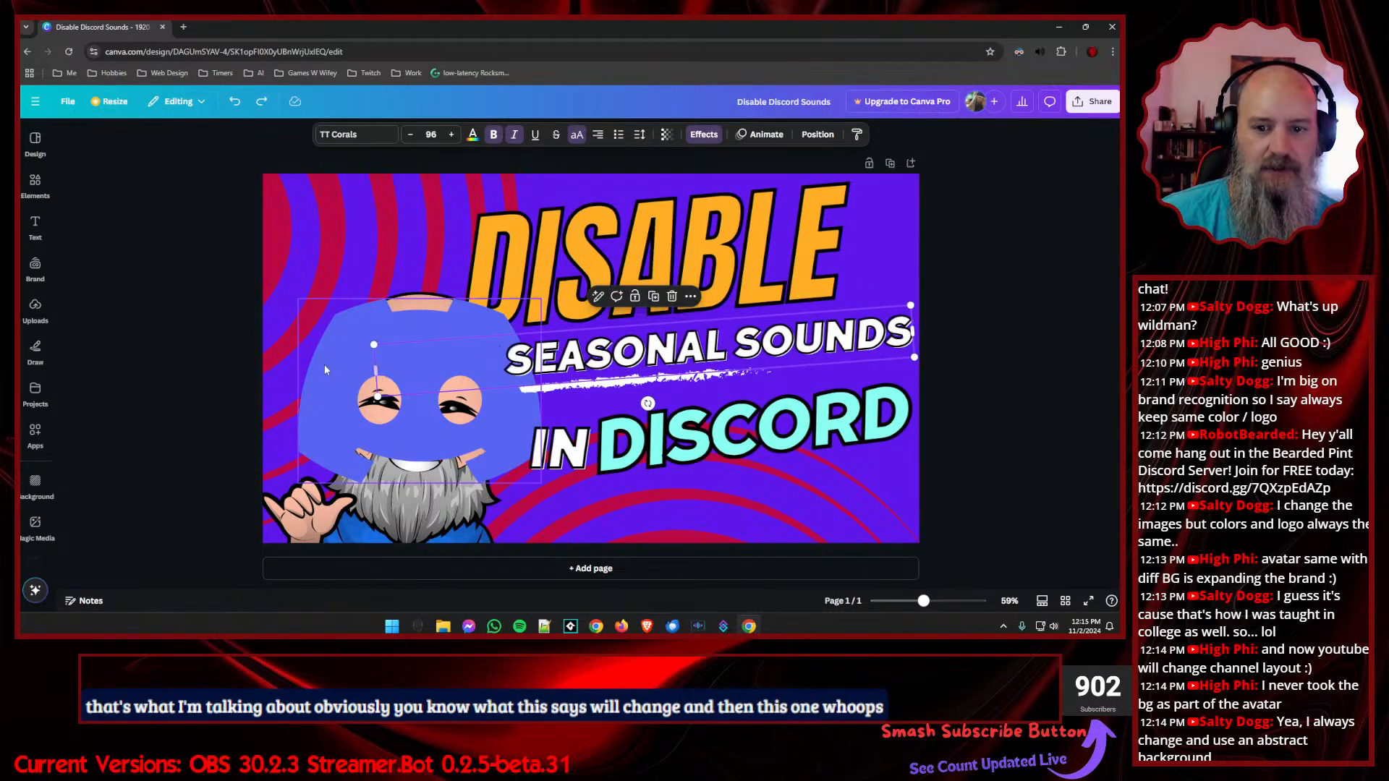
key(Delete)
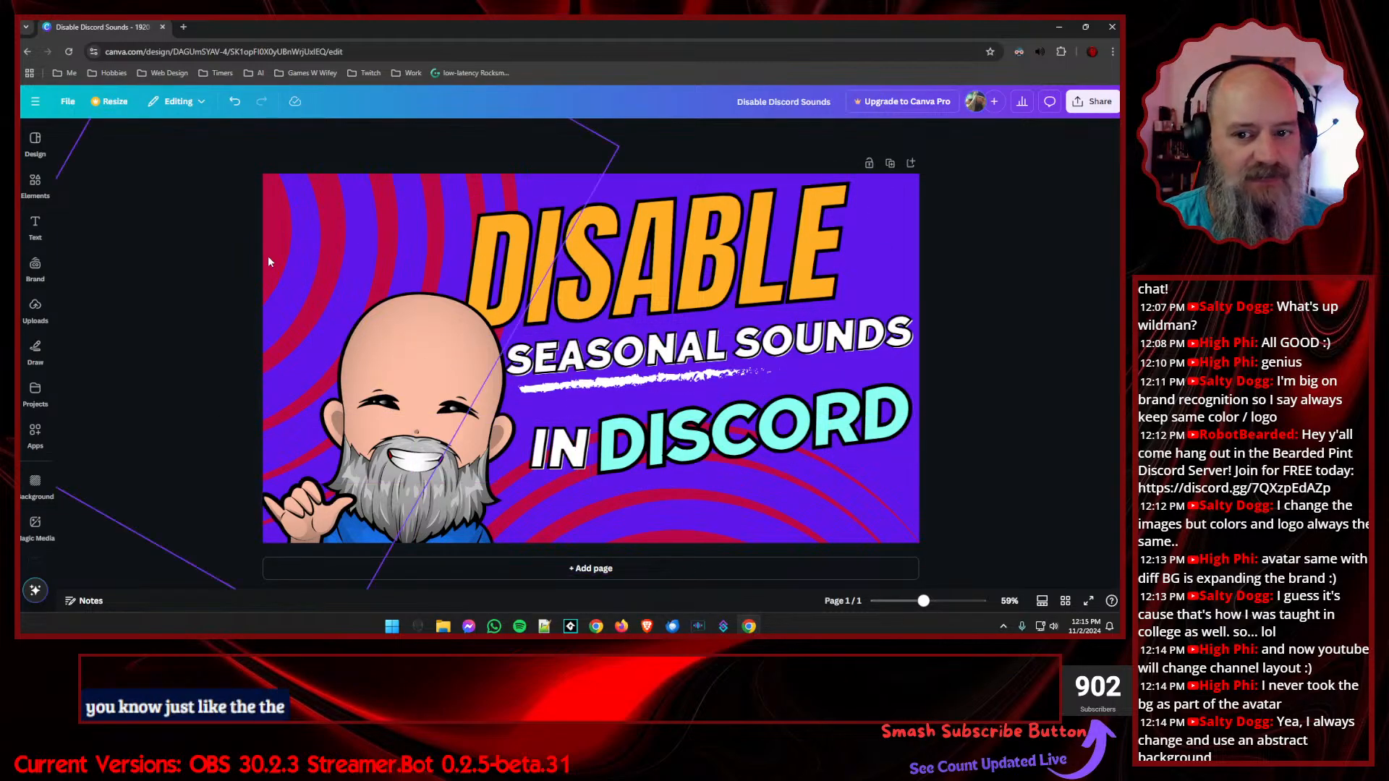
click(278, 240)
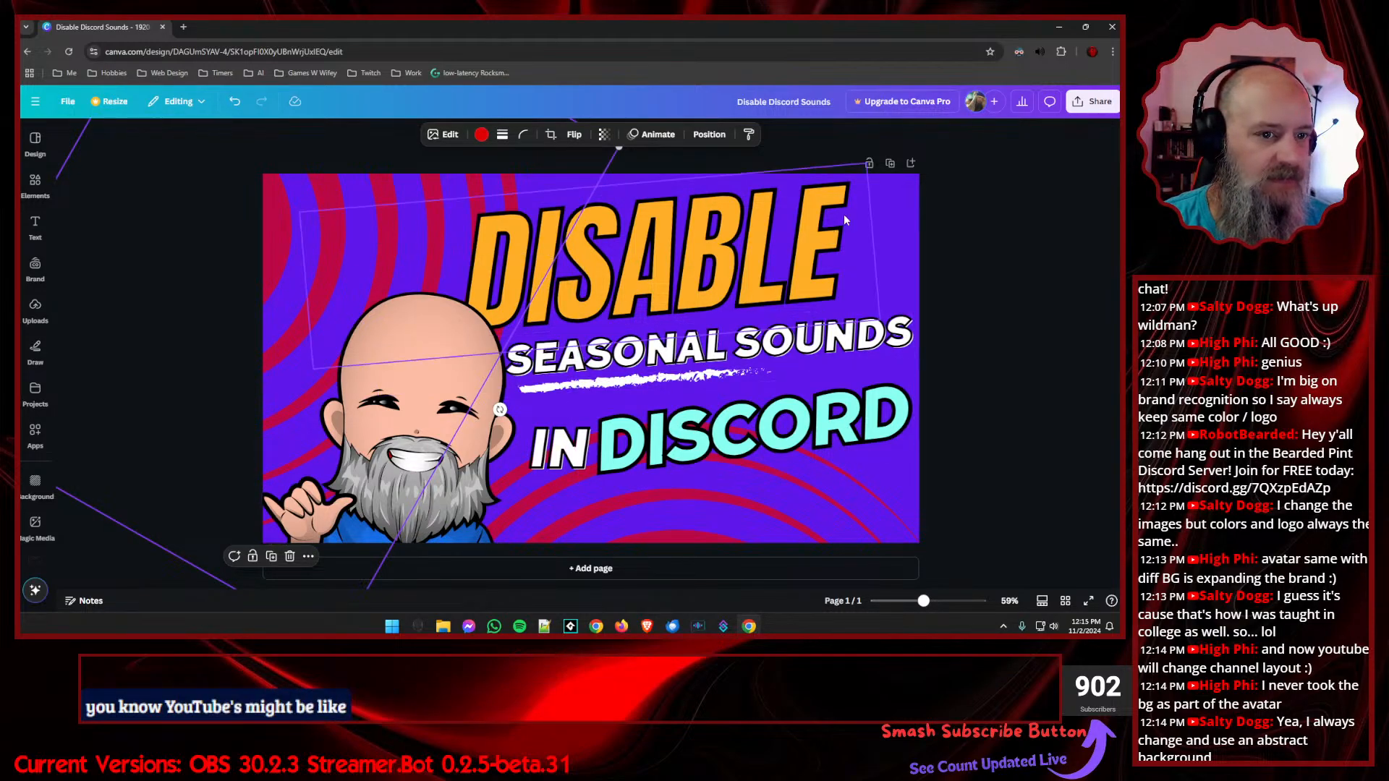
click(973, 257)
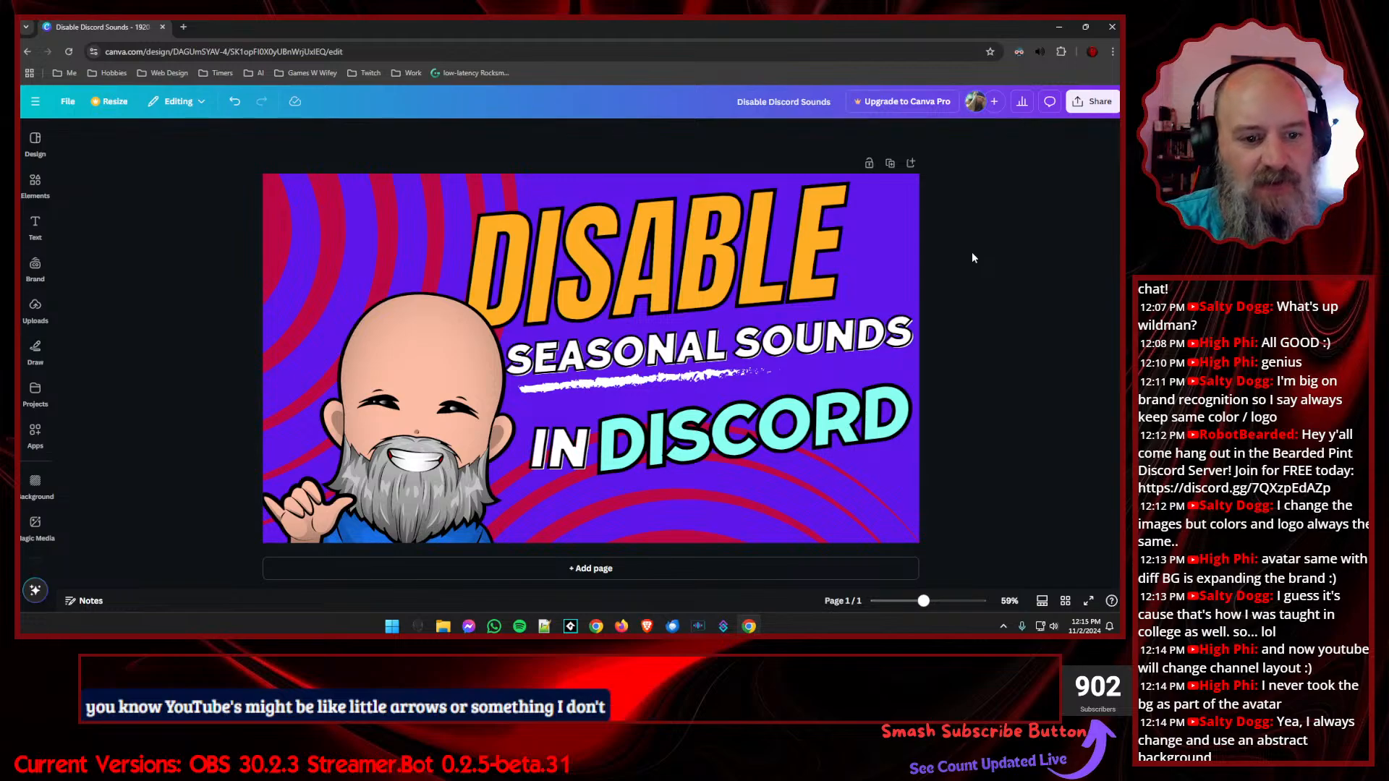
click(278, 231)
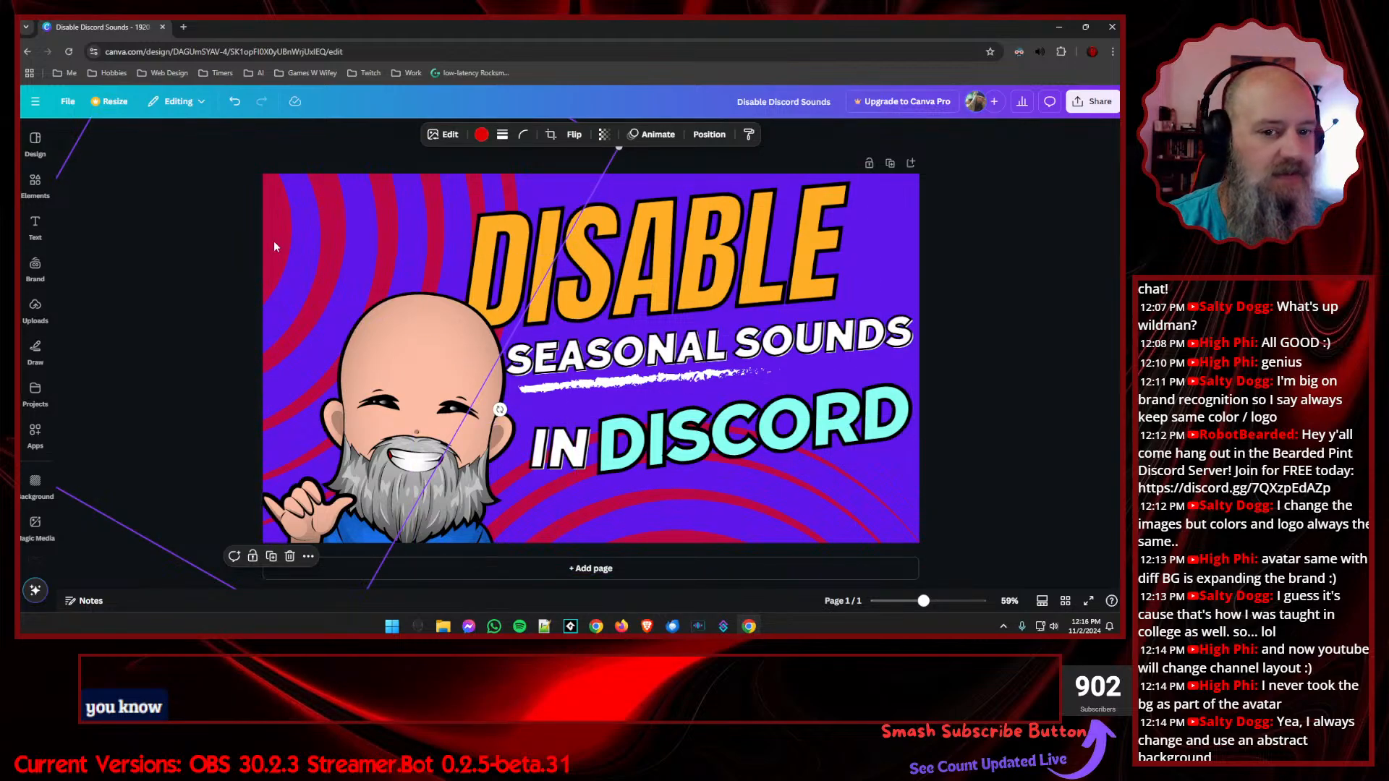
click(1012, 305)
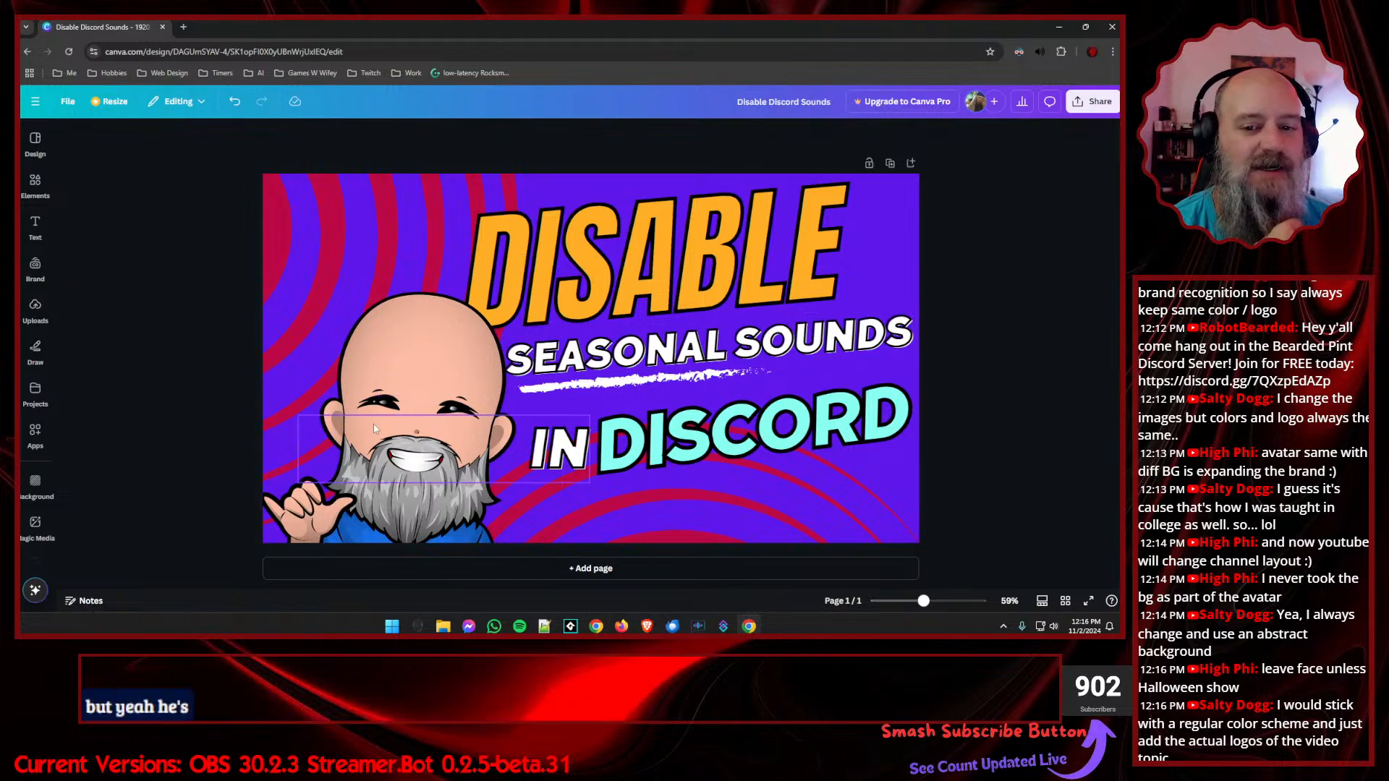
click(362, 371)
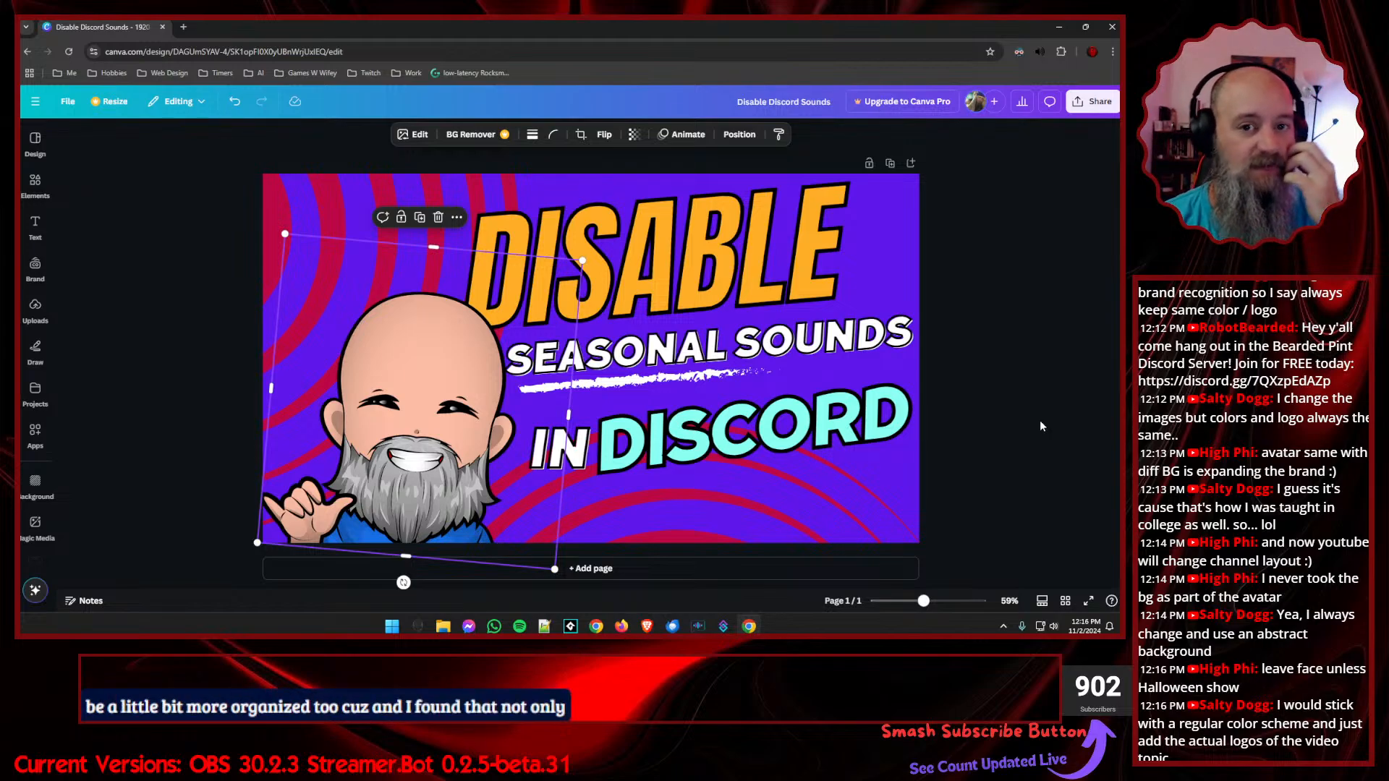
- Open the BeardedInk YouTube channel page in a new tab
click(183, 27)
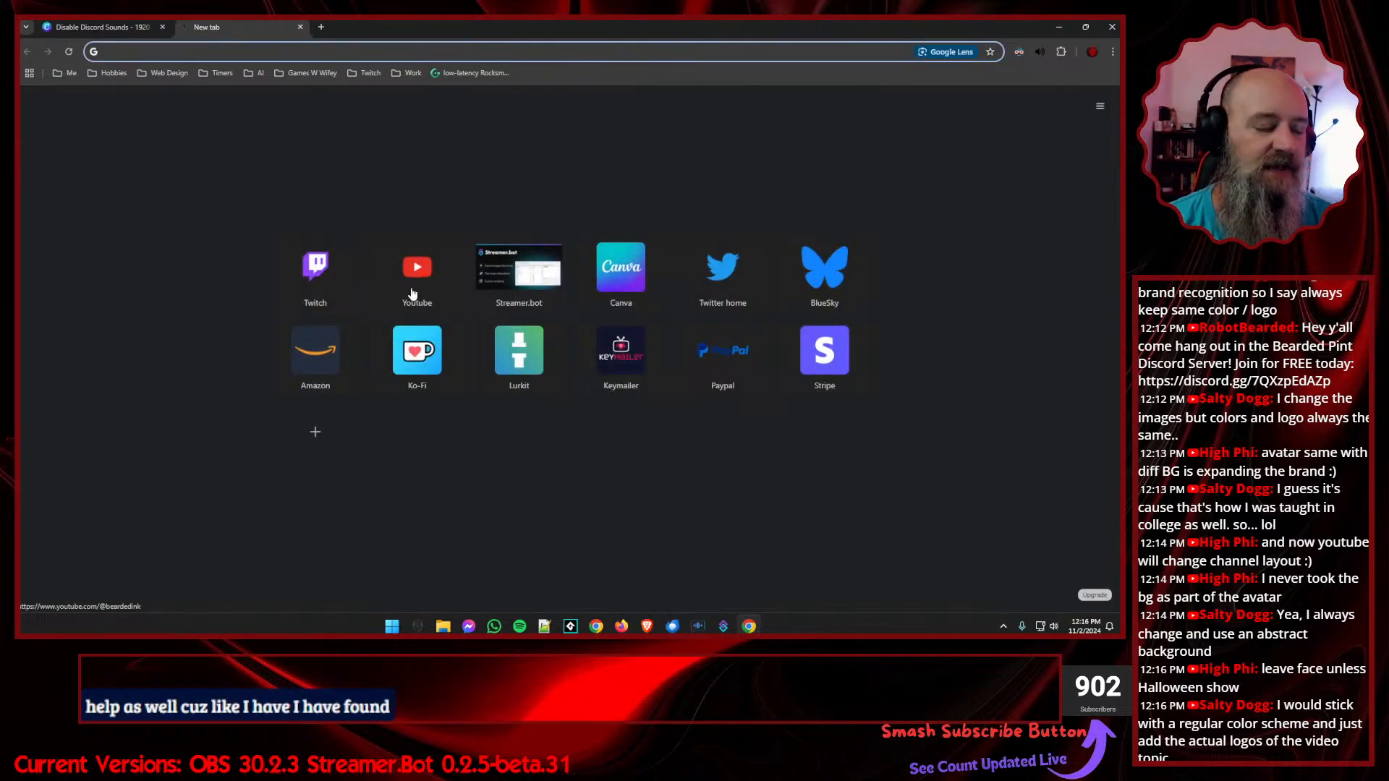
click(133, 29)
click(176, 332)
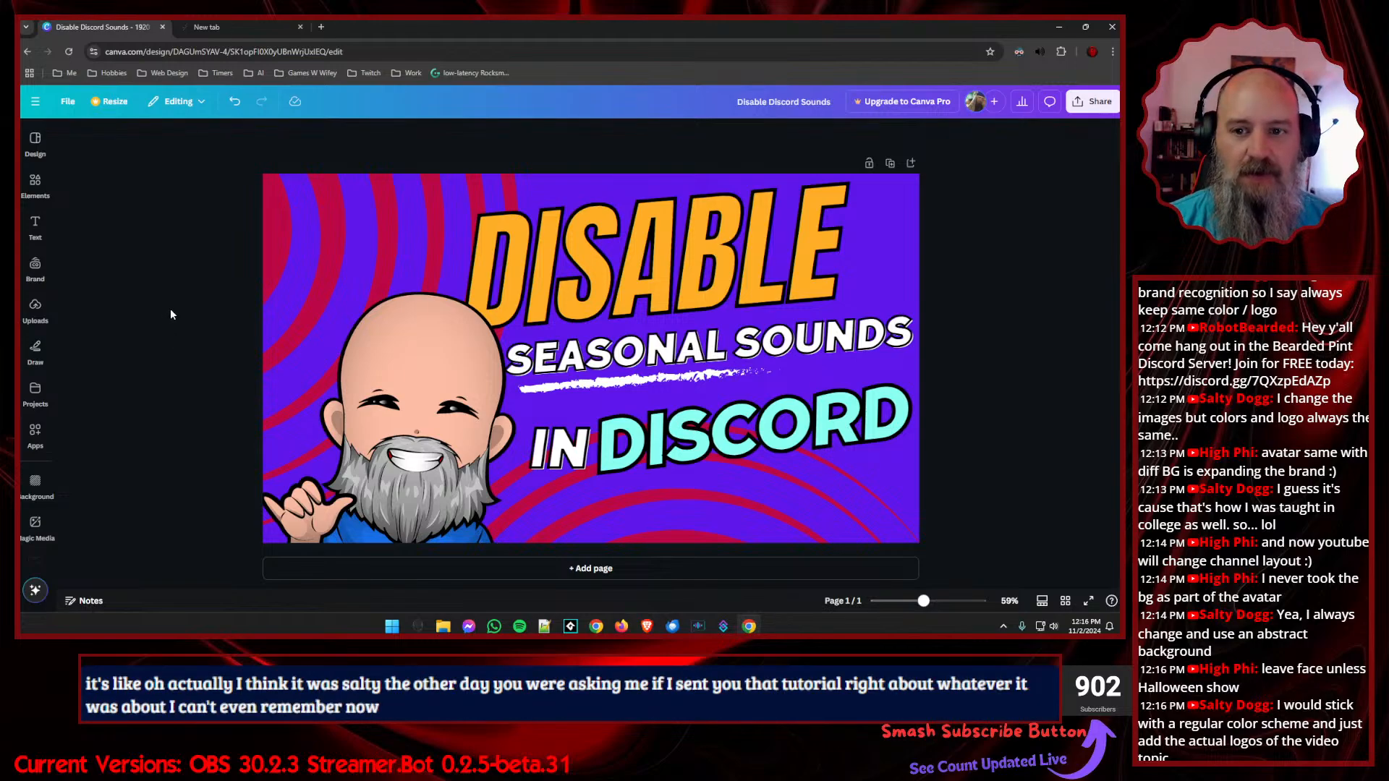
click(254, 29)
click(418, 268)
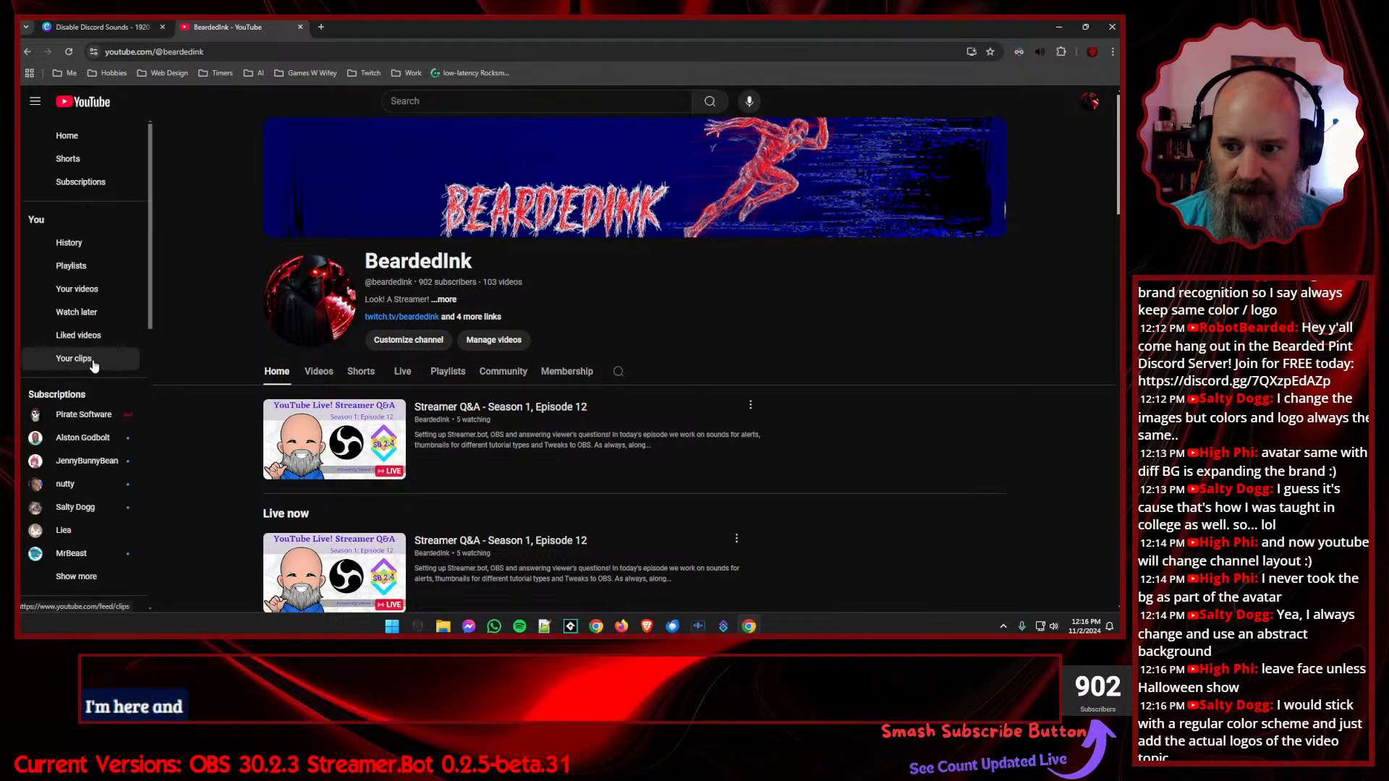
- Open the channel's video list in YouTube Studio and compare the thumbnails of recent and older uploads
click(80, 291)
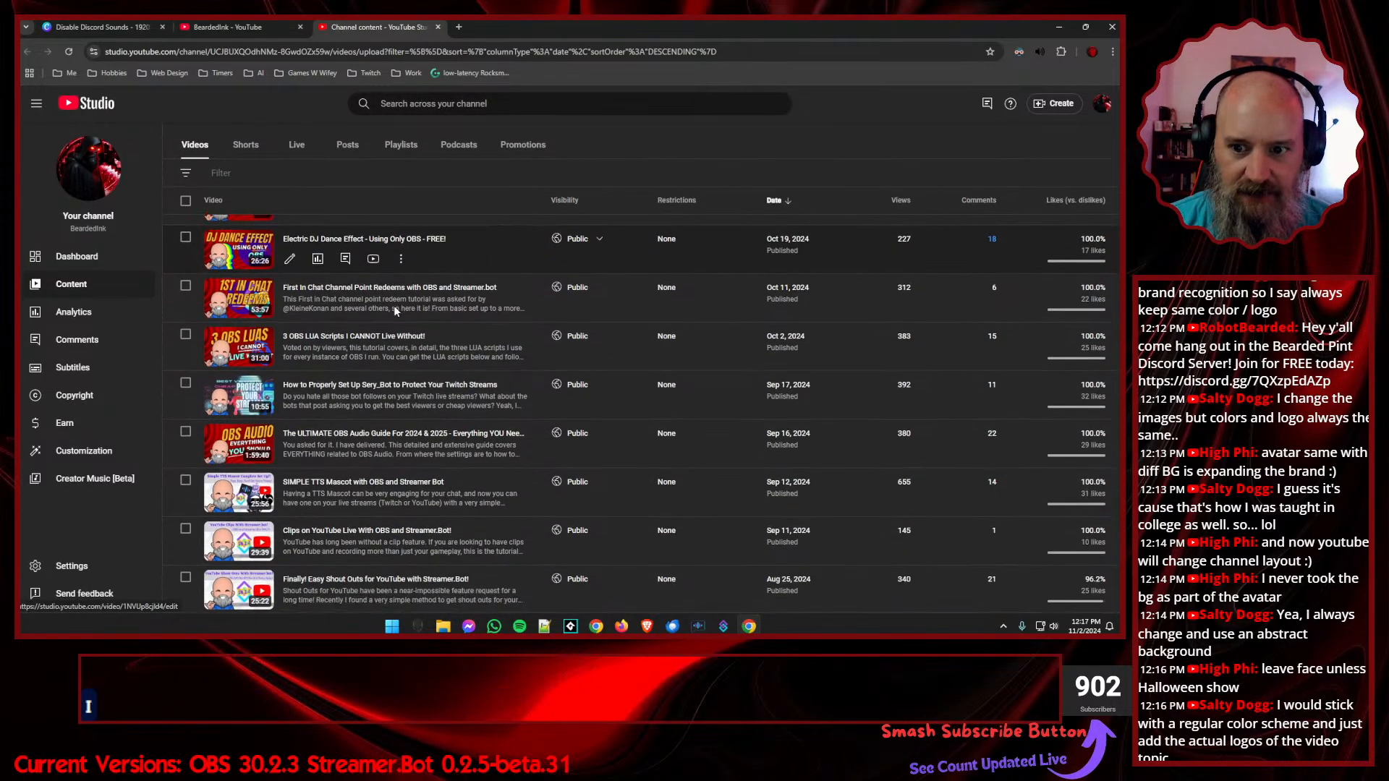
scroll(394, 306, down, 5)
scroll(383, 372, up, 3)
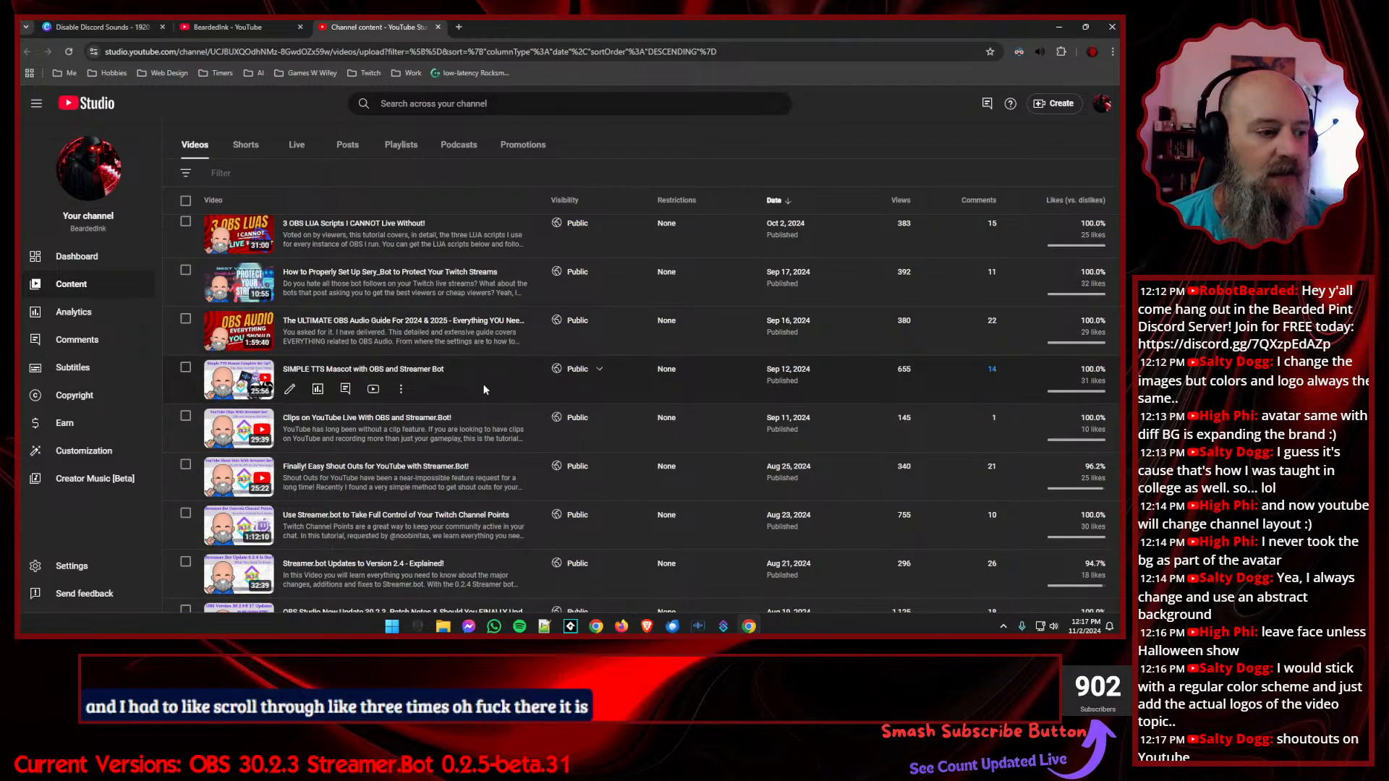
scroll(484, 387, up, 4)
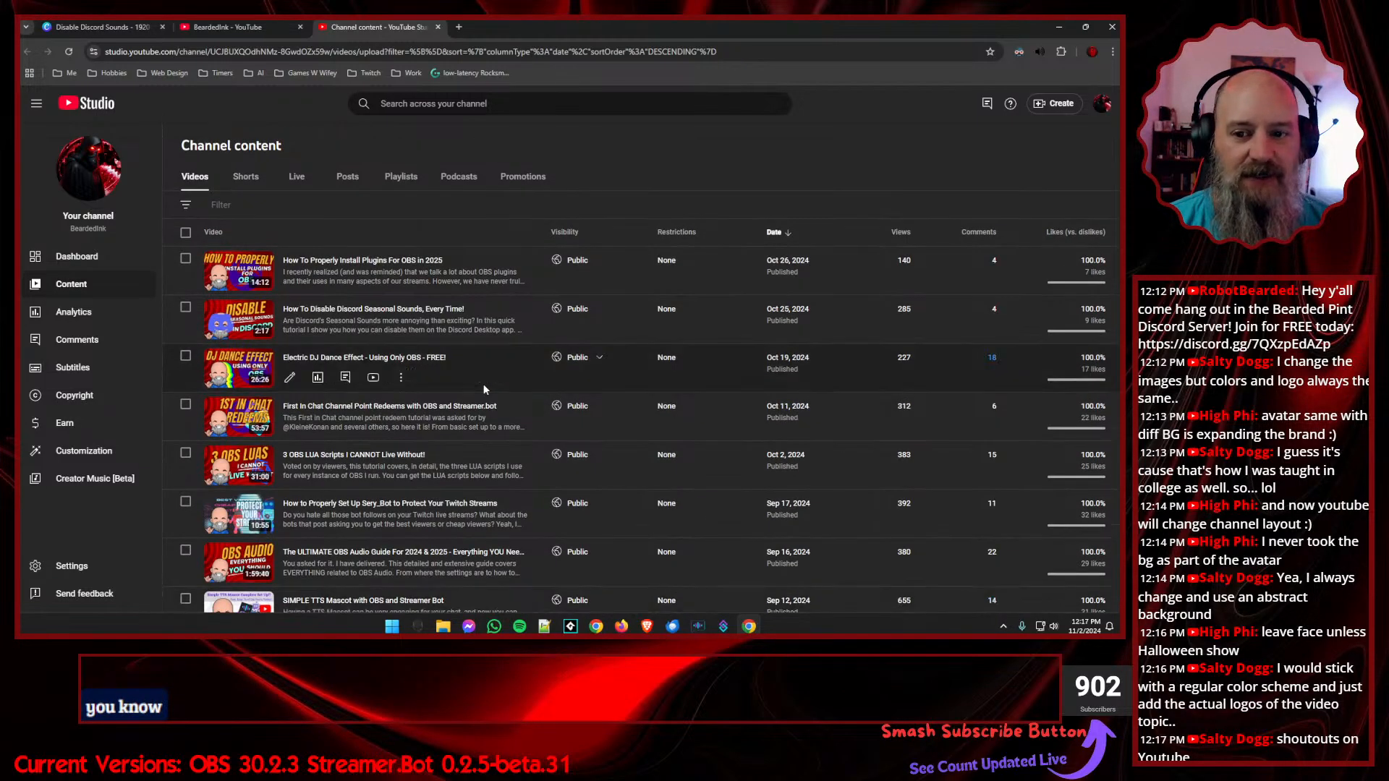
scroll(419, 316, down, 10)
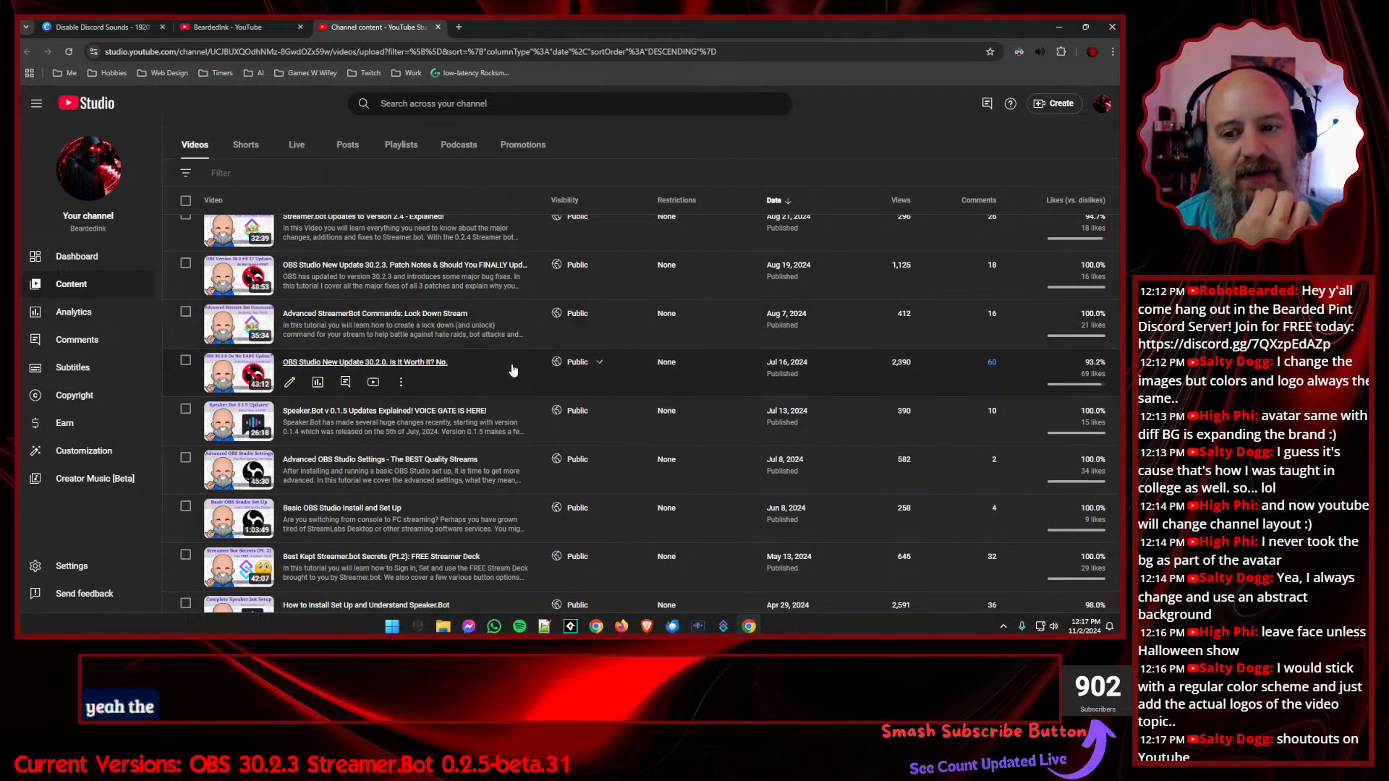
scroll(512, 371, up, 4)
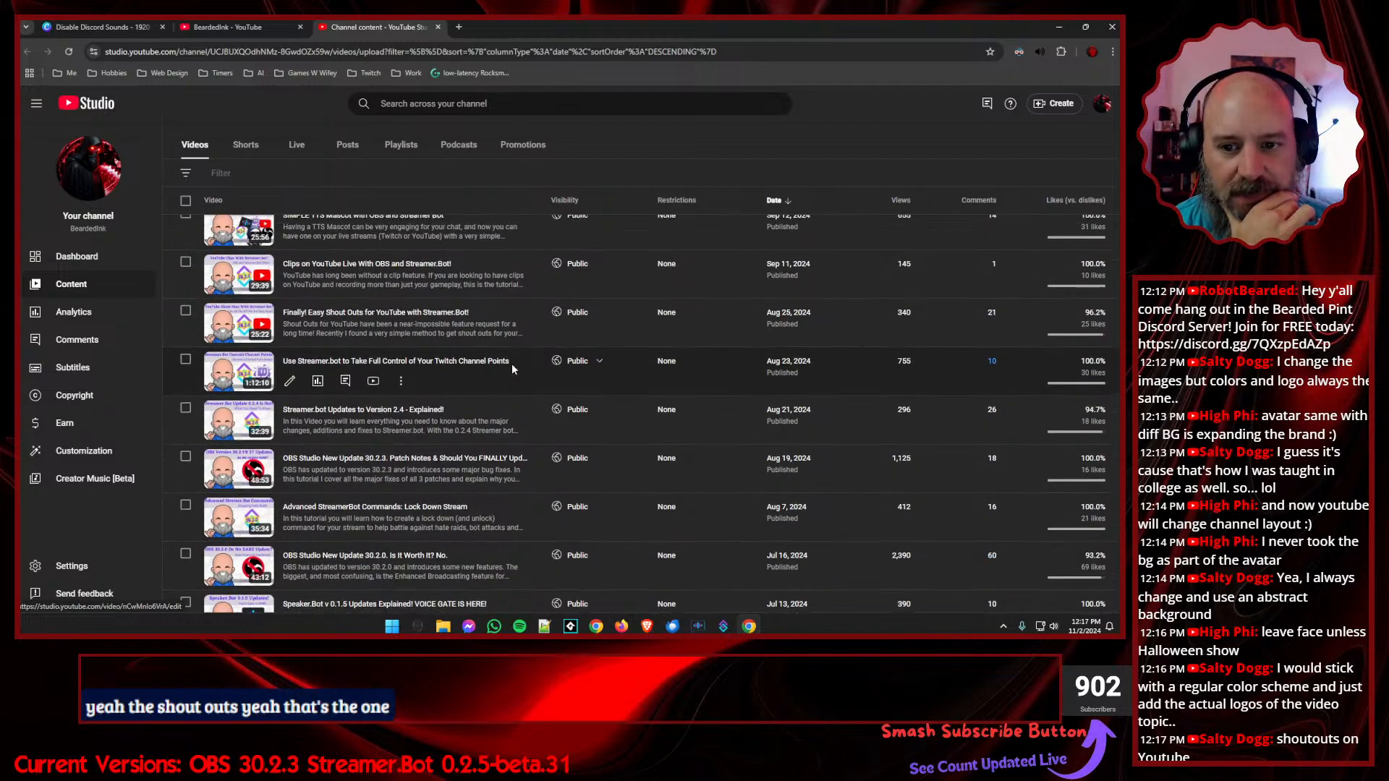
scroll(512, 370, up, 3)
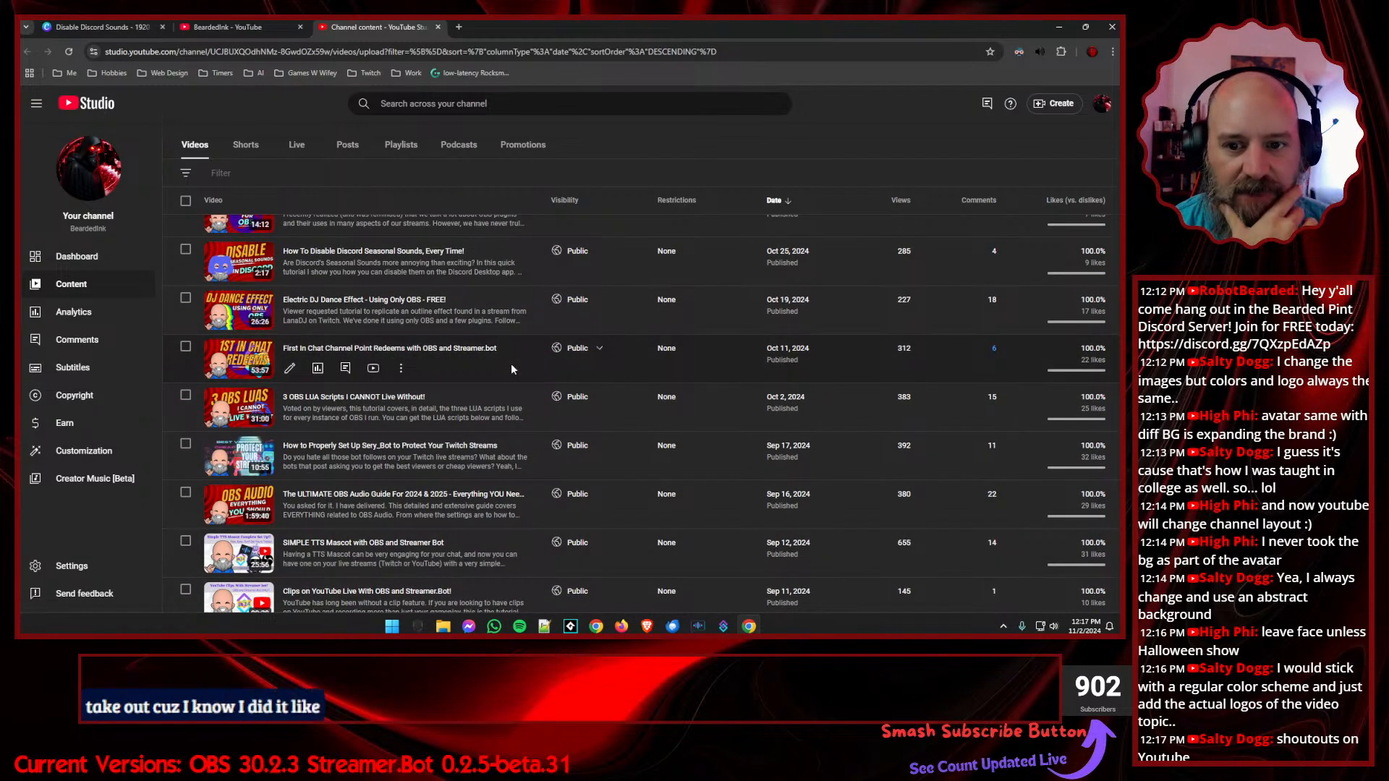
scroll(511, 369, down, 3)
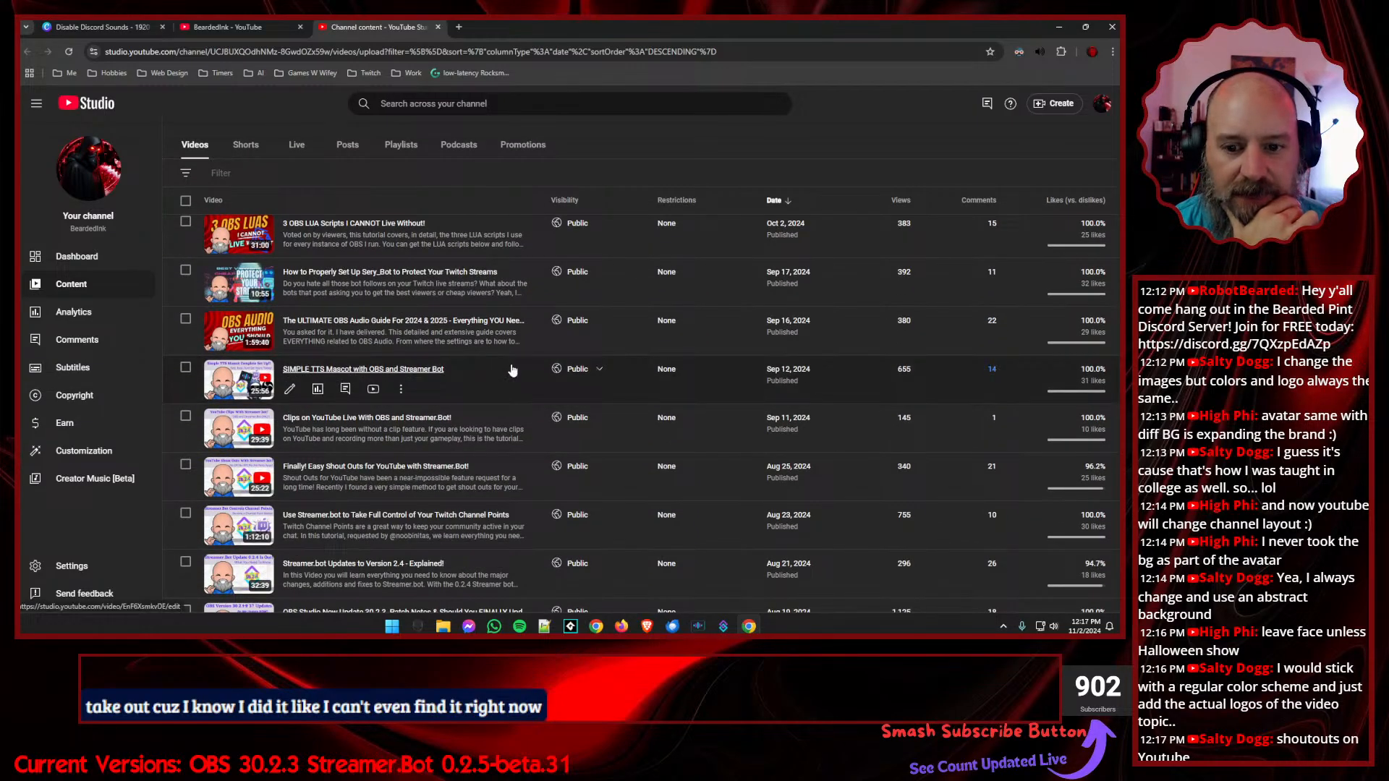
scroll(511, 370, down, 1)
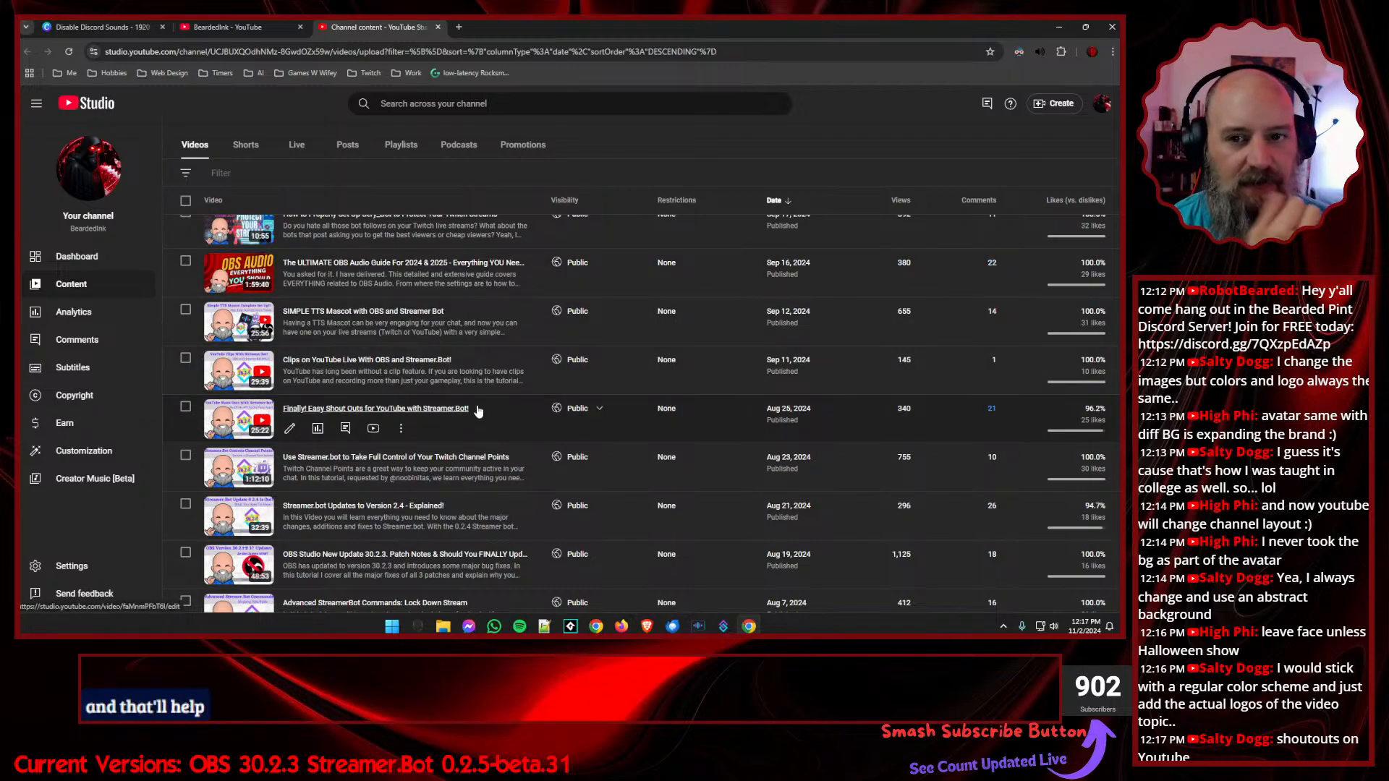
scroll(476, 415, up, 4)
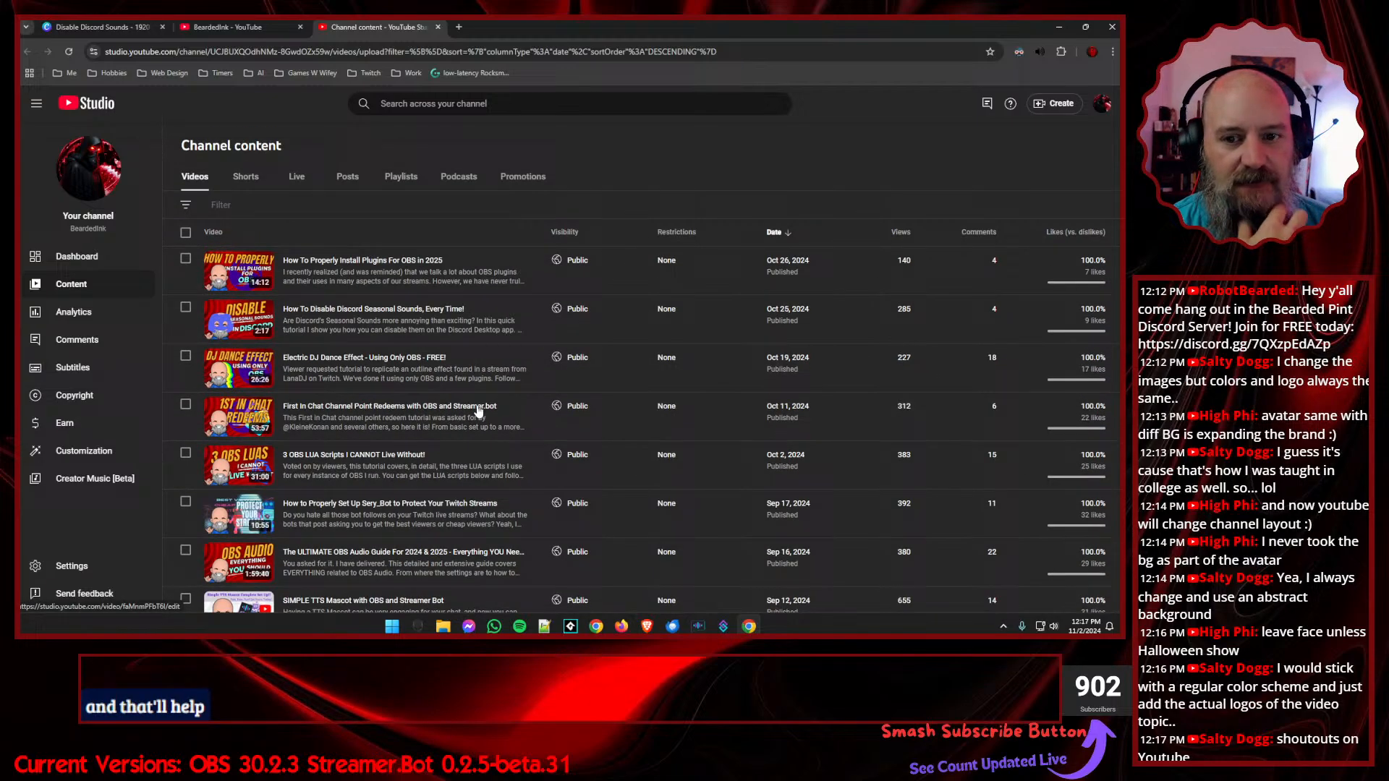
- Close the YouTube Studio and channel pages and minimise the browser
click(439, 28)
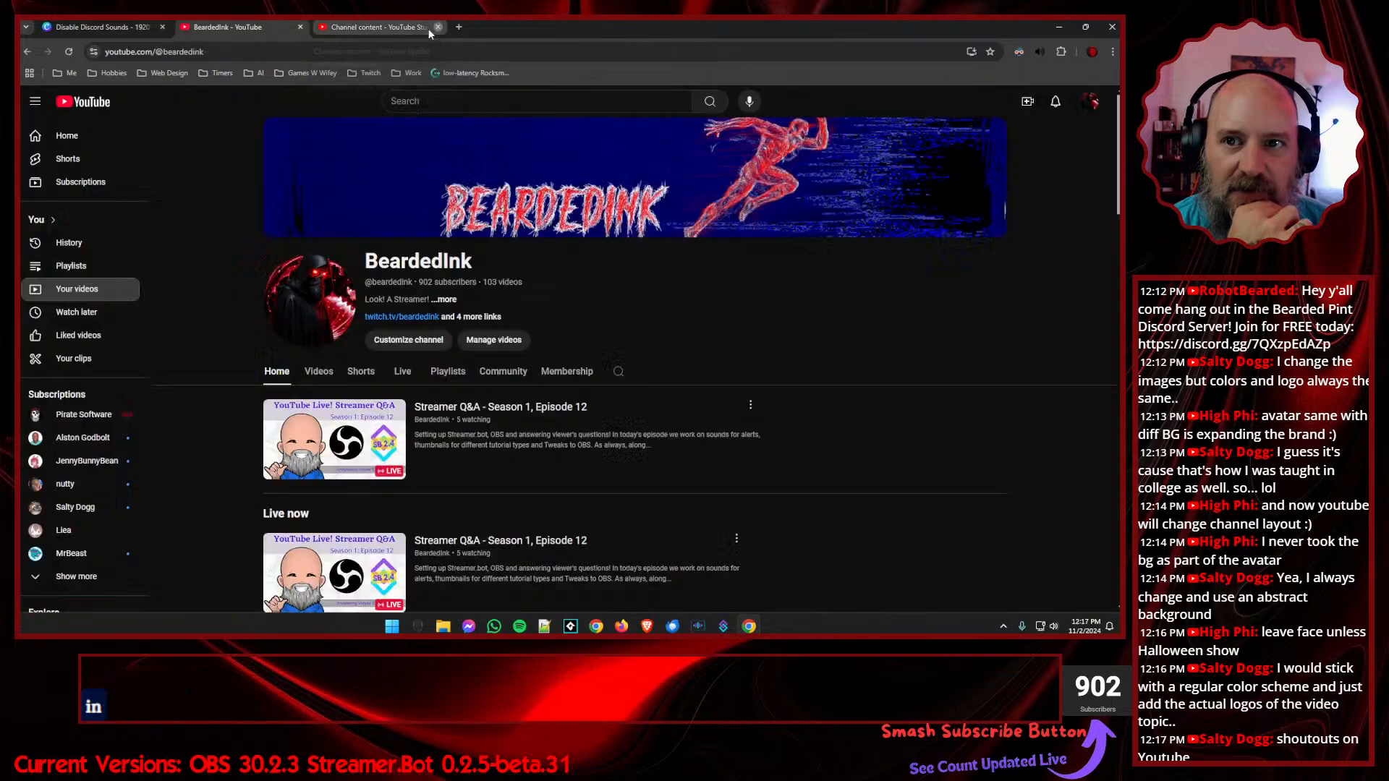
click(301, 27)
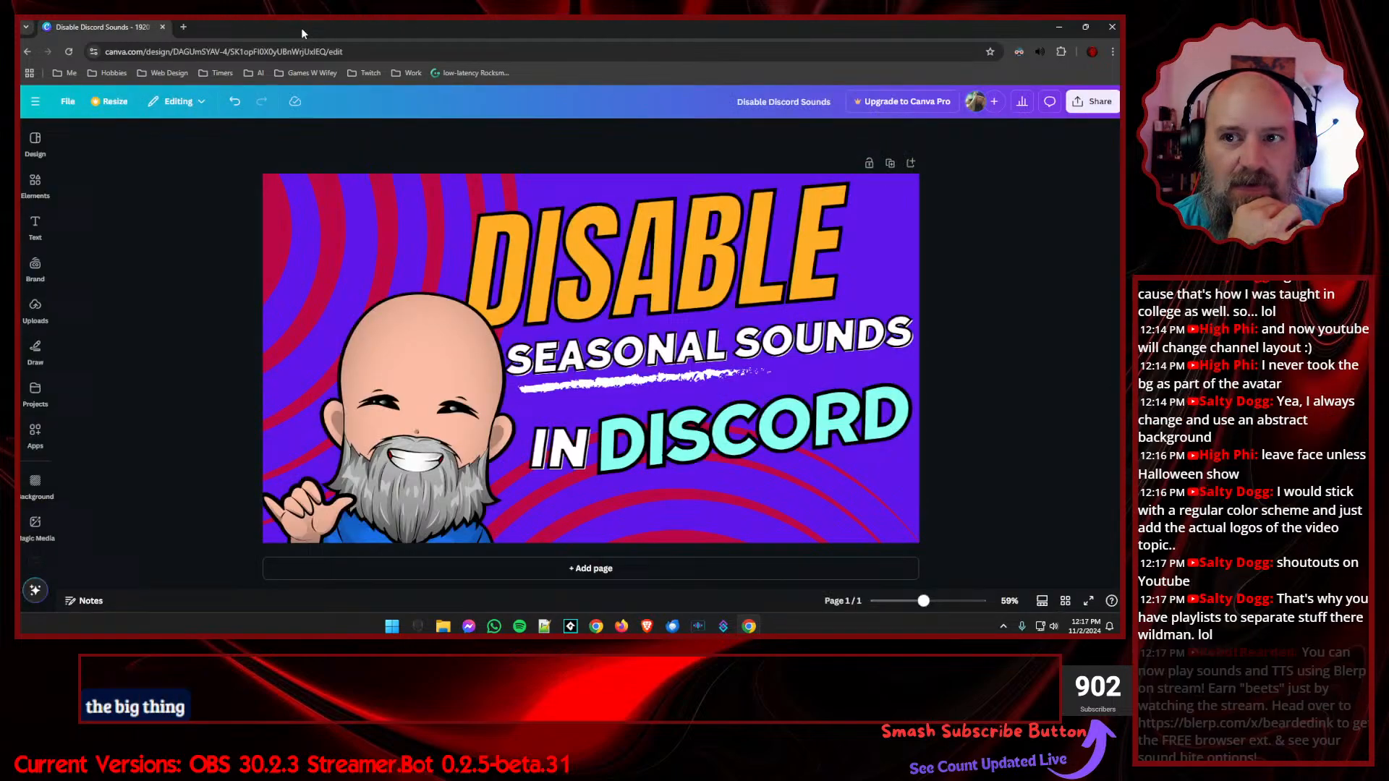
click(1058, 29)
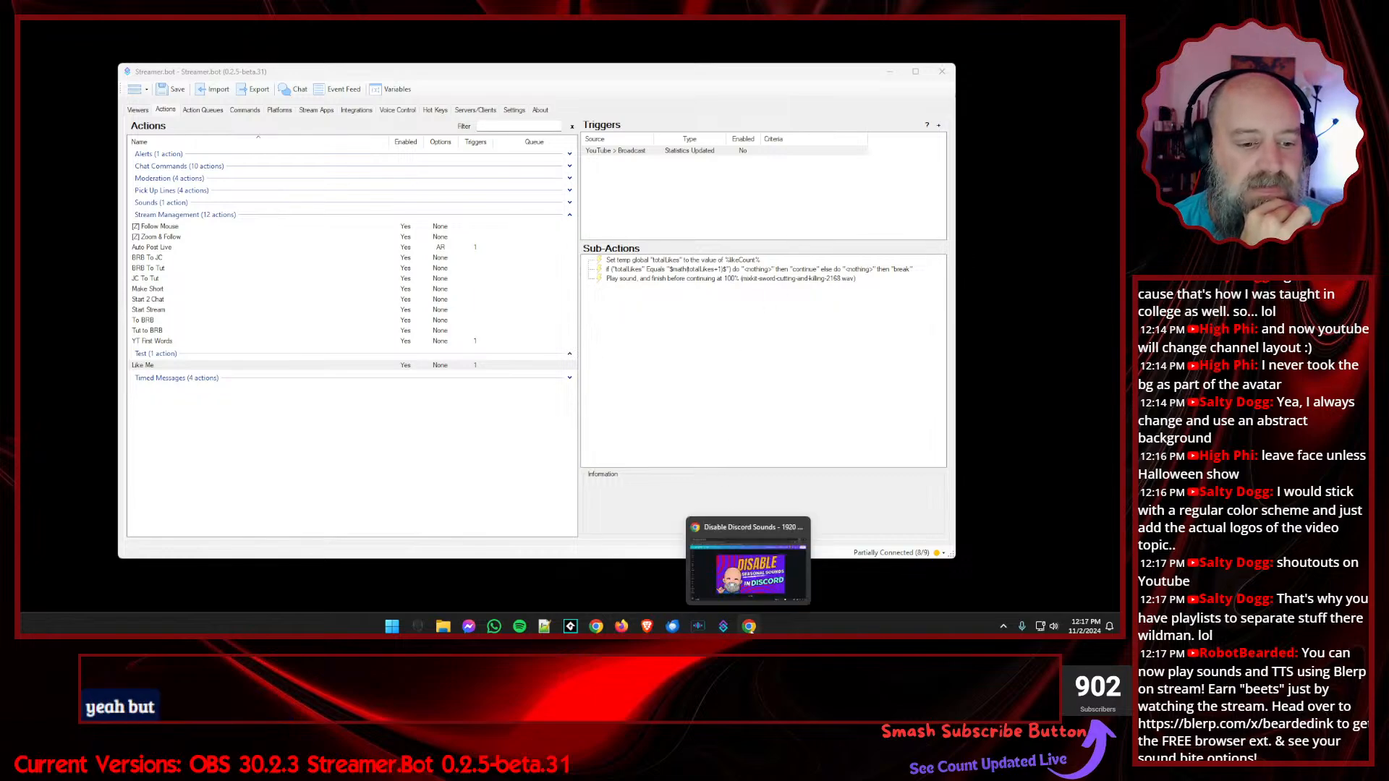
- Return to the browser, open the BeardedInk channel page in a new tab and examine the thumbnails in its playlist sections
click(748, 626)
click(185, 28)
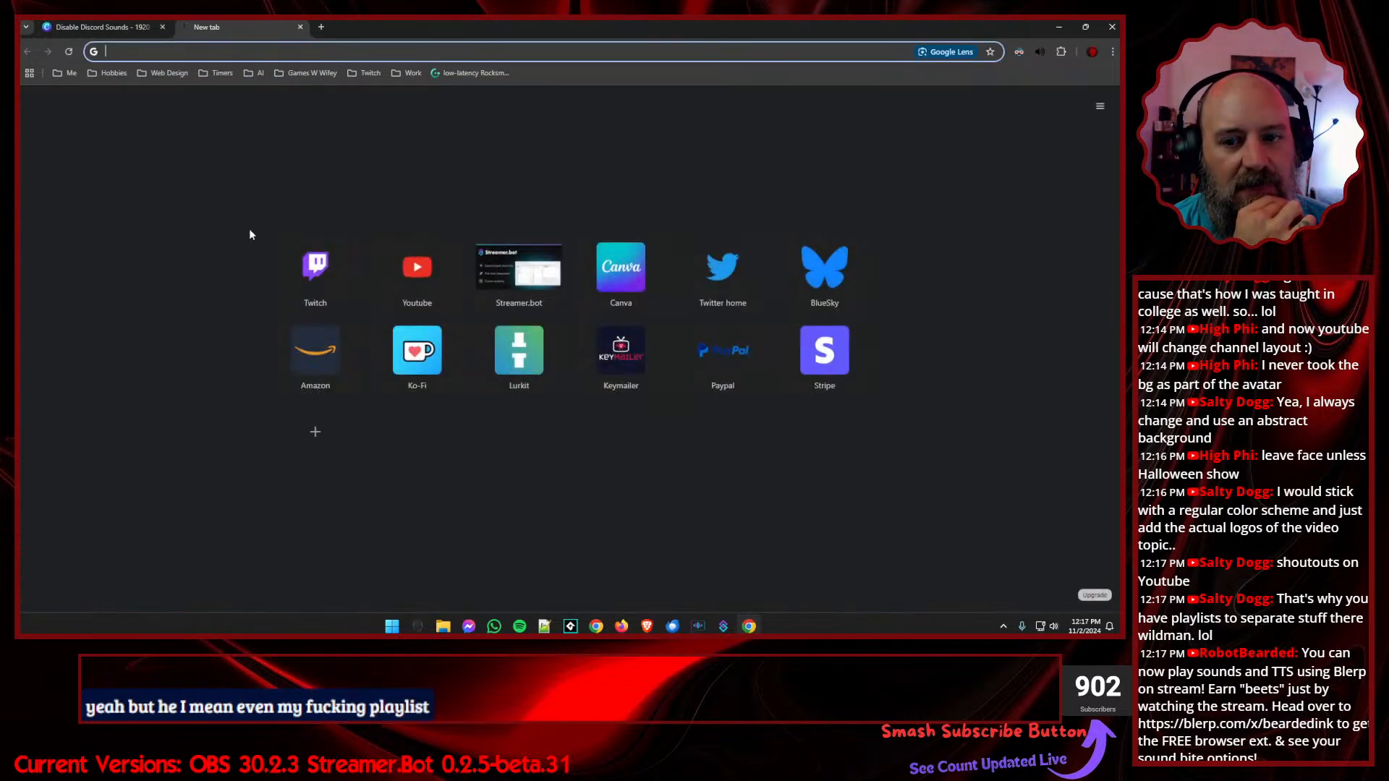
click(440, 297)
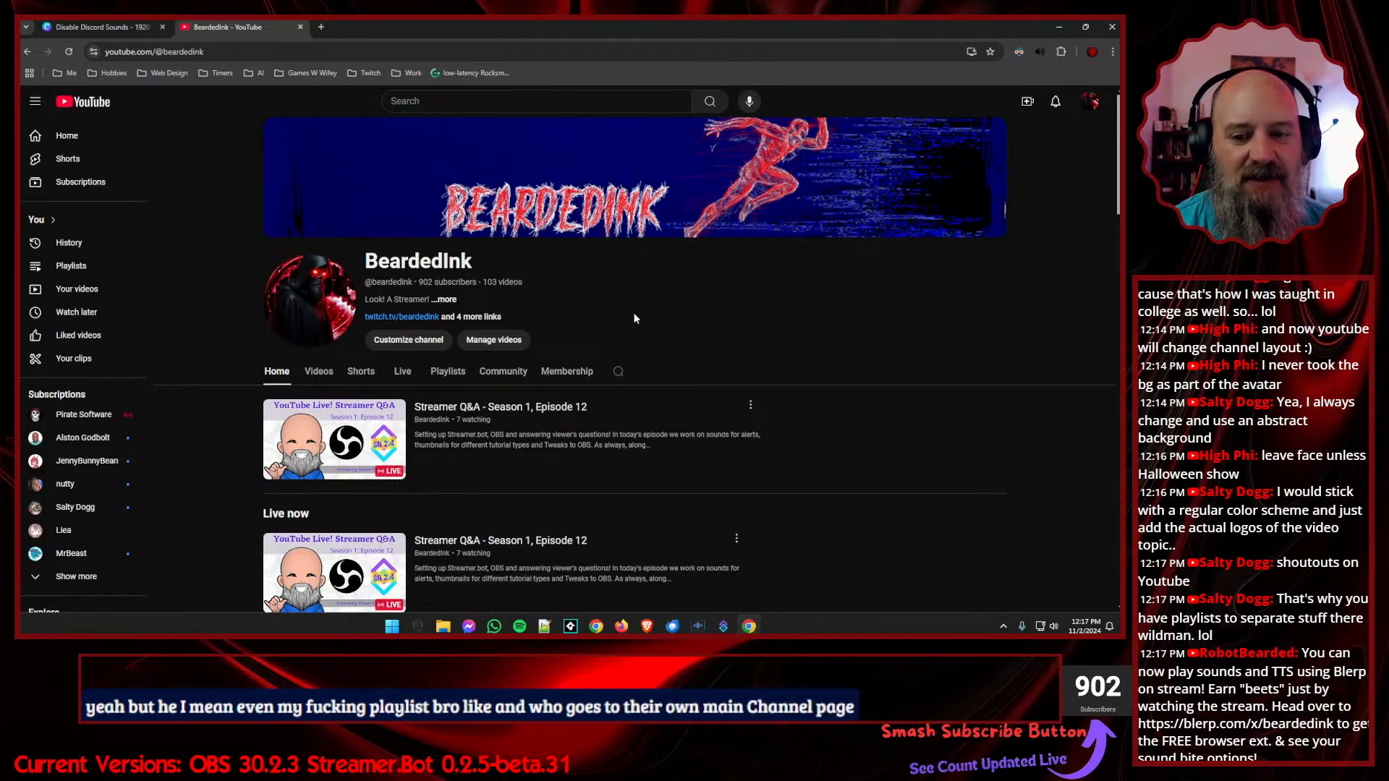
scroll(635, 318, down, 3)
scroll(634, 319, down, 2)
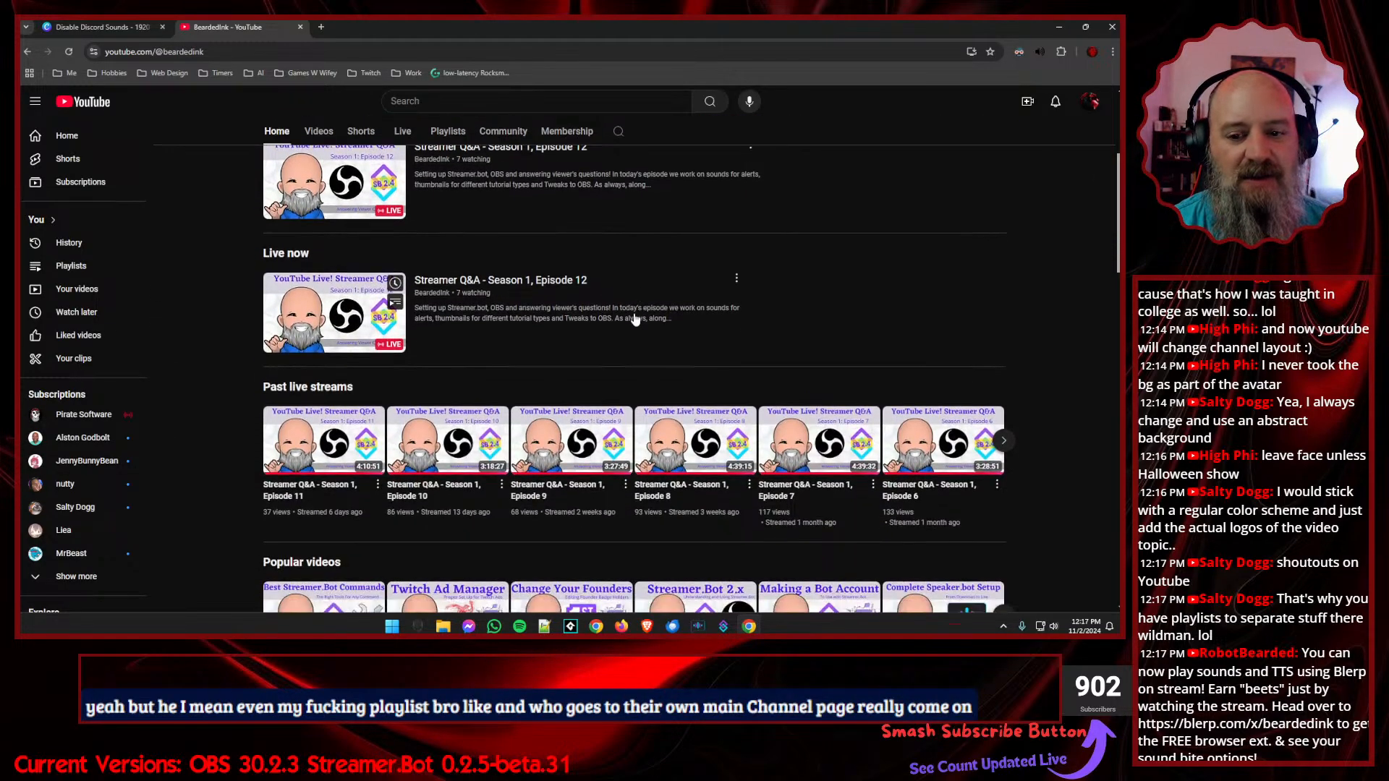
scroll(432, 324, down, 5)
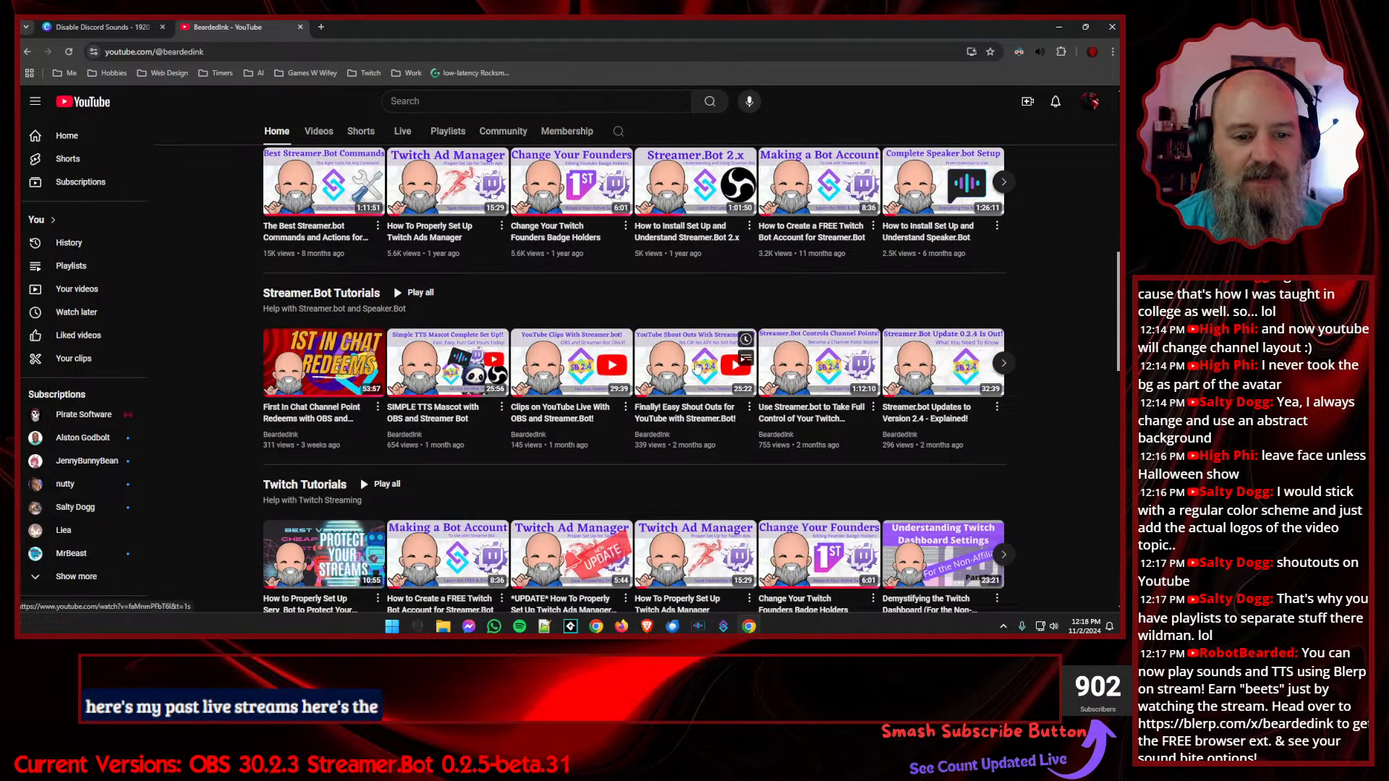
scroll(631, 389, down, 2)
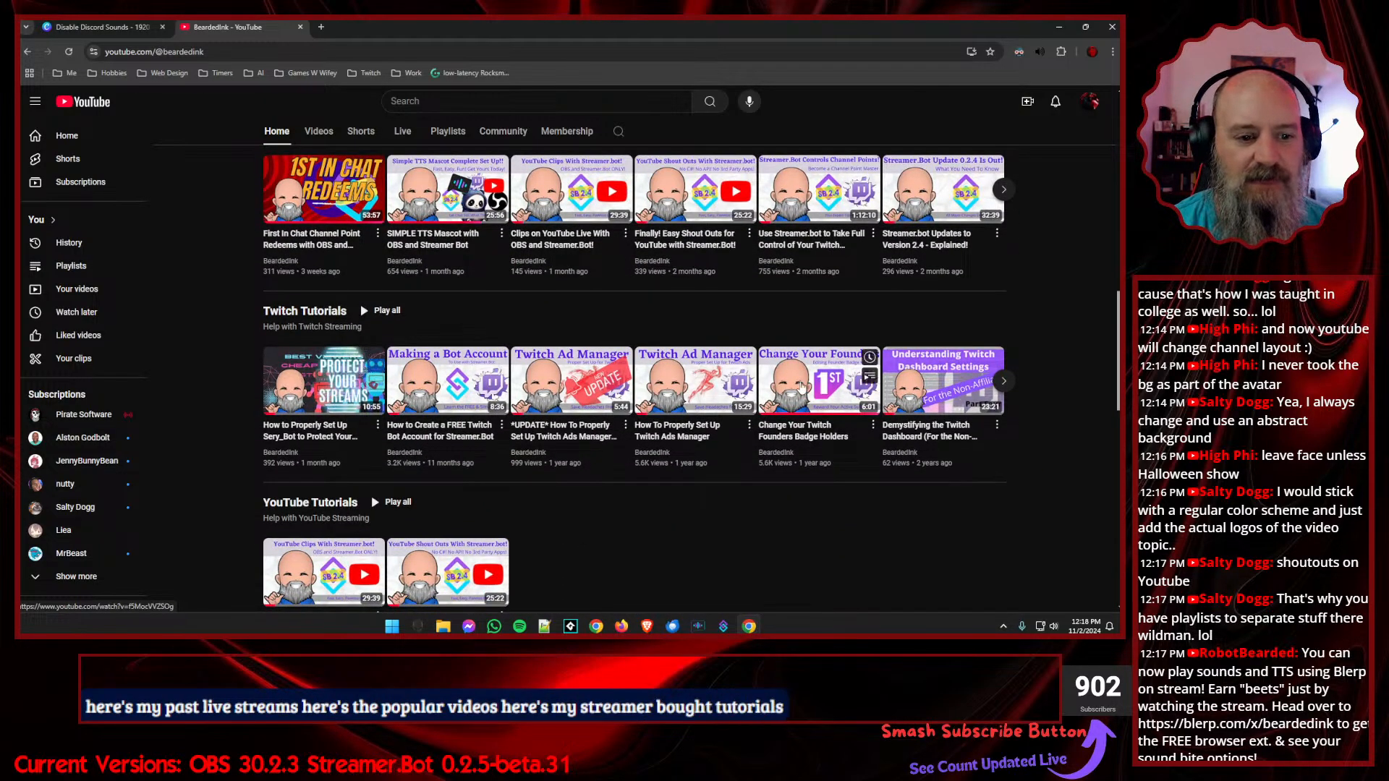
scroll(645, 405, down, 2)
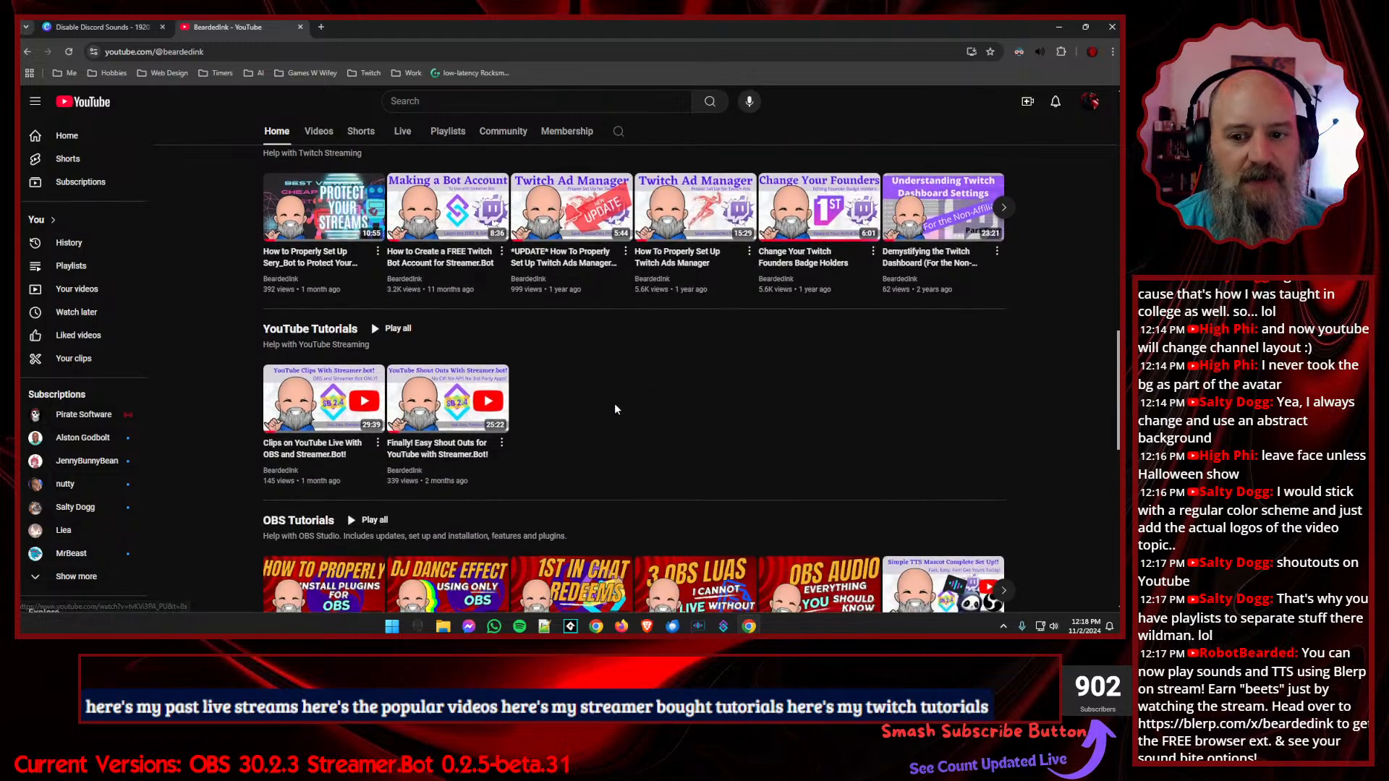
scroll(605, 385, down, 3)
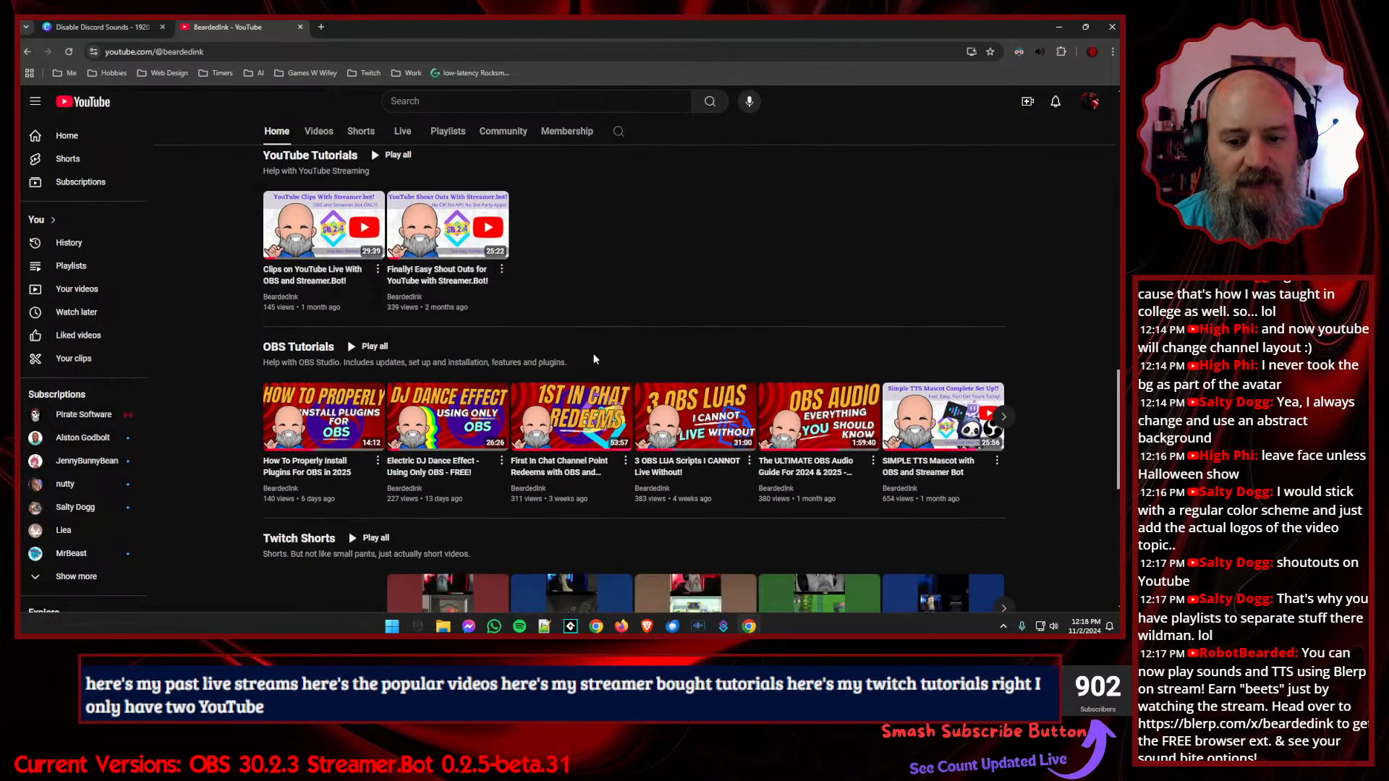
scroll(613, 357, down, 1)
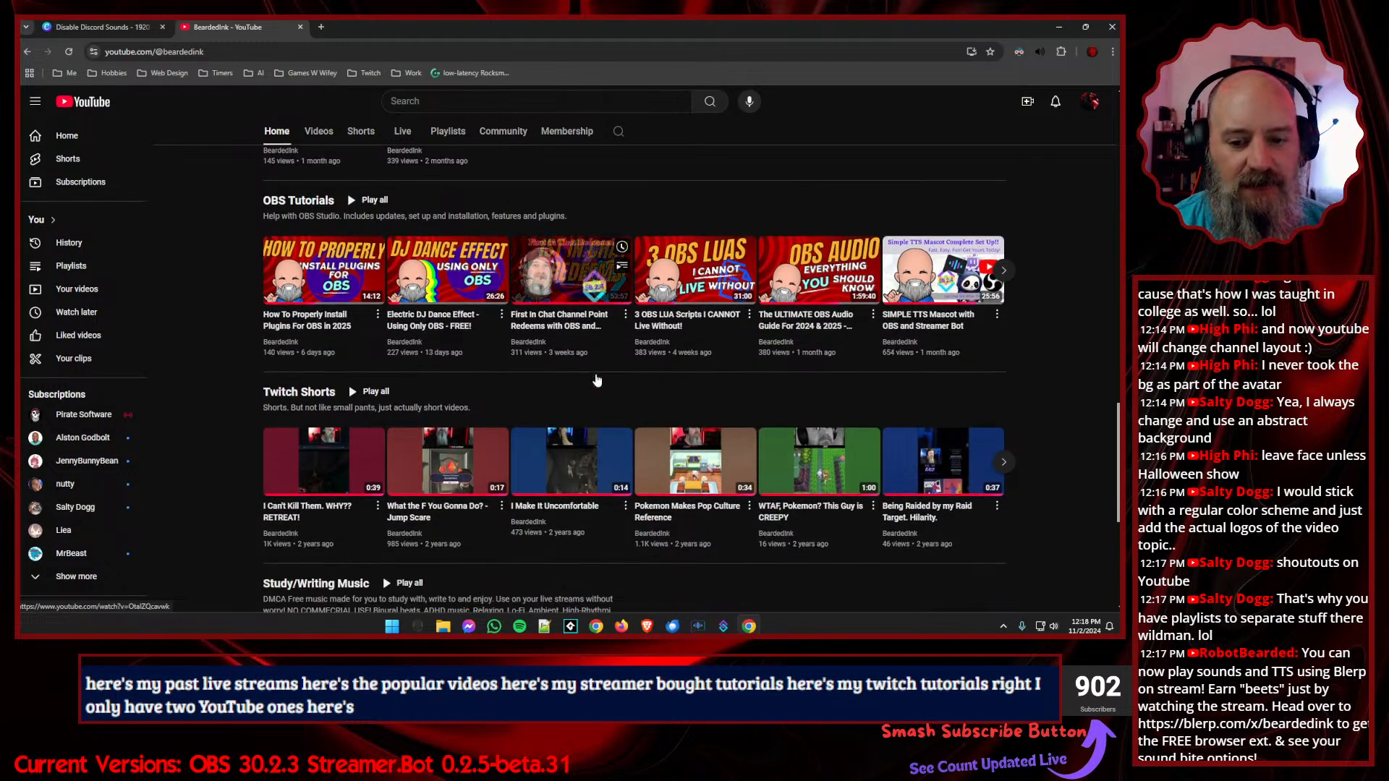
scroll(601, 369, up, 5)
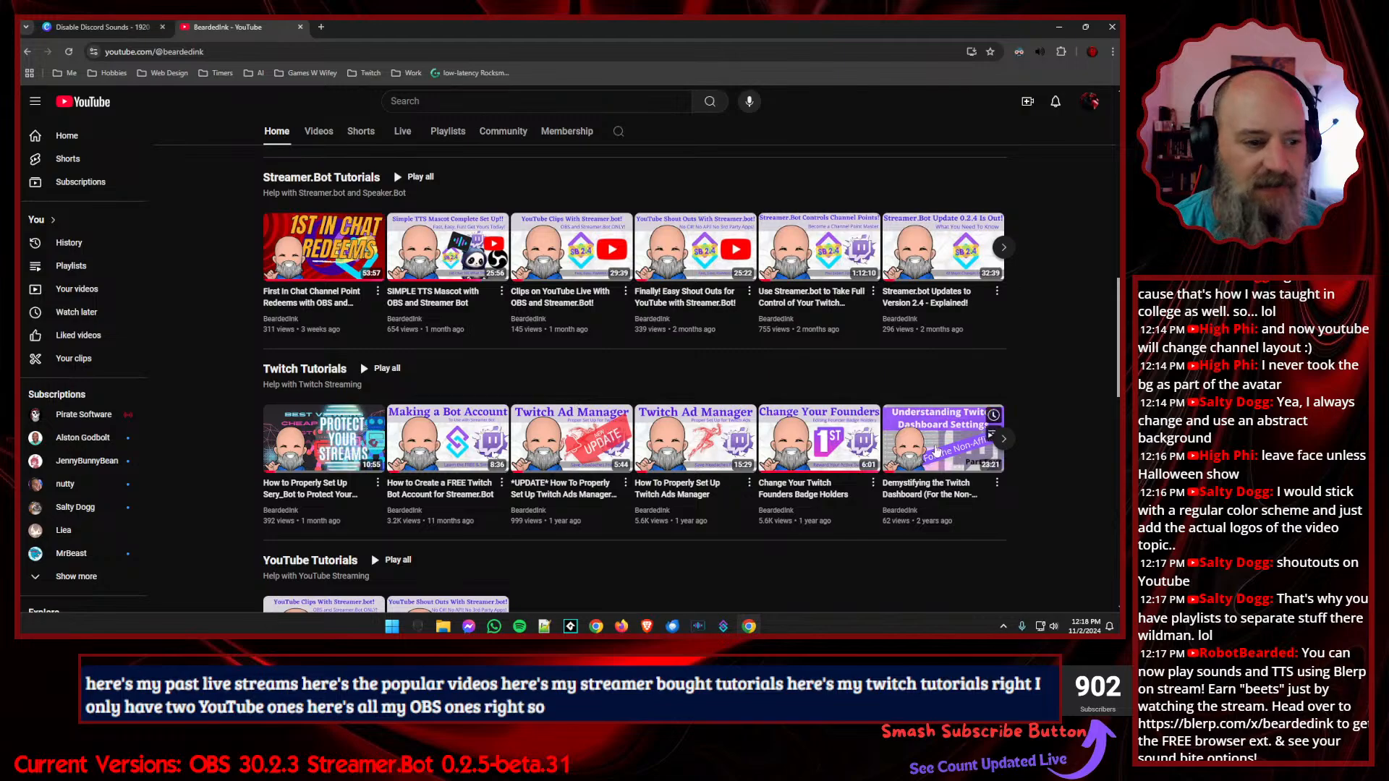
- Look through the remaining thumbnails in the Twitch Tutorials and Streamer.Bot Tutorials rows, then review the channel page's upper sections
click(1005, 440)
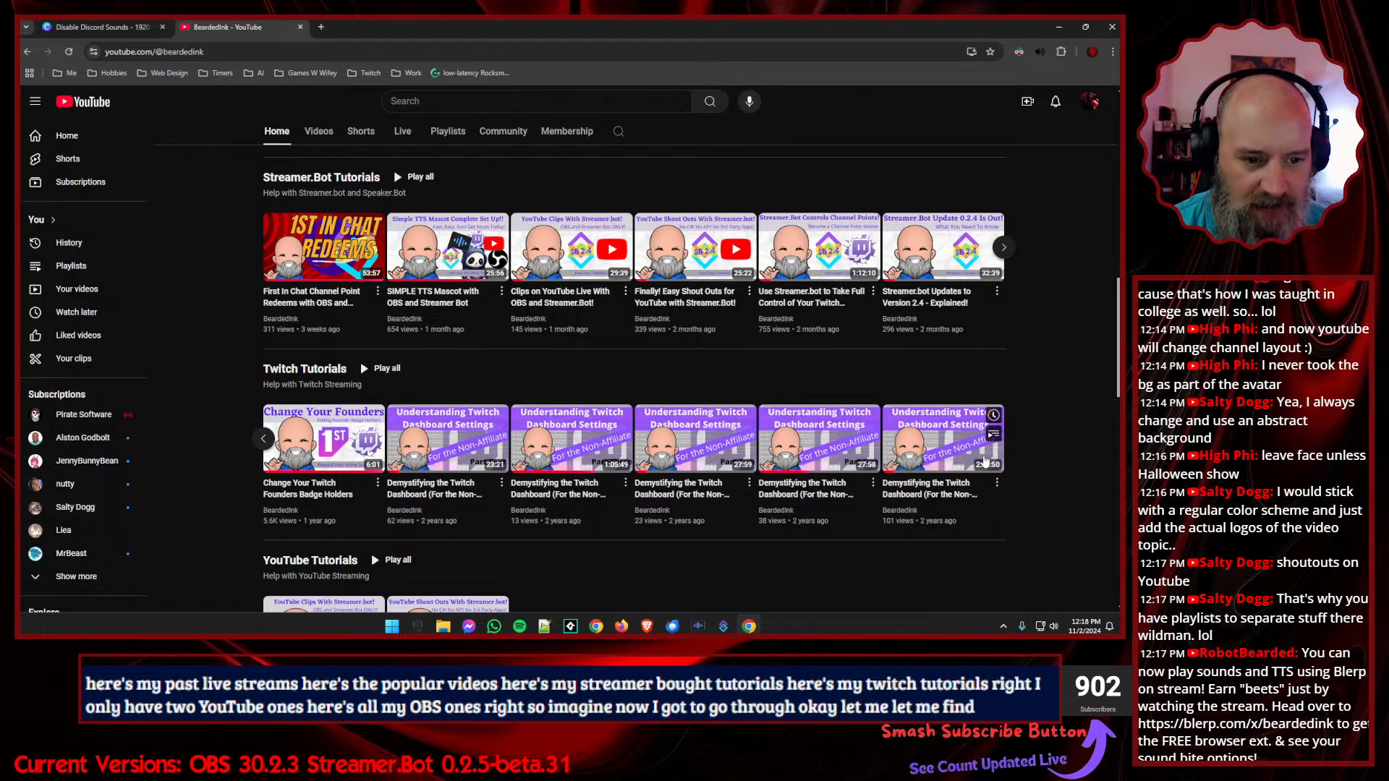
click(263, 439)
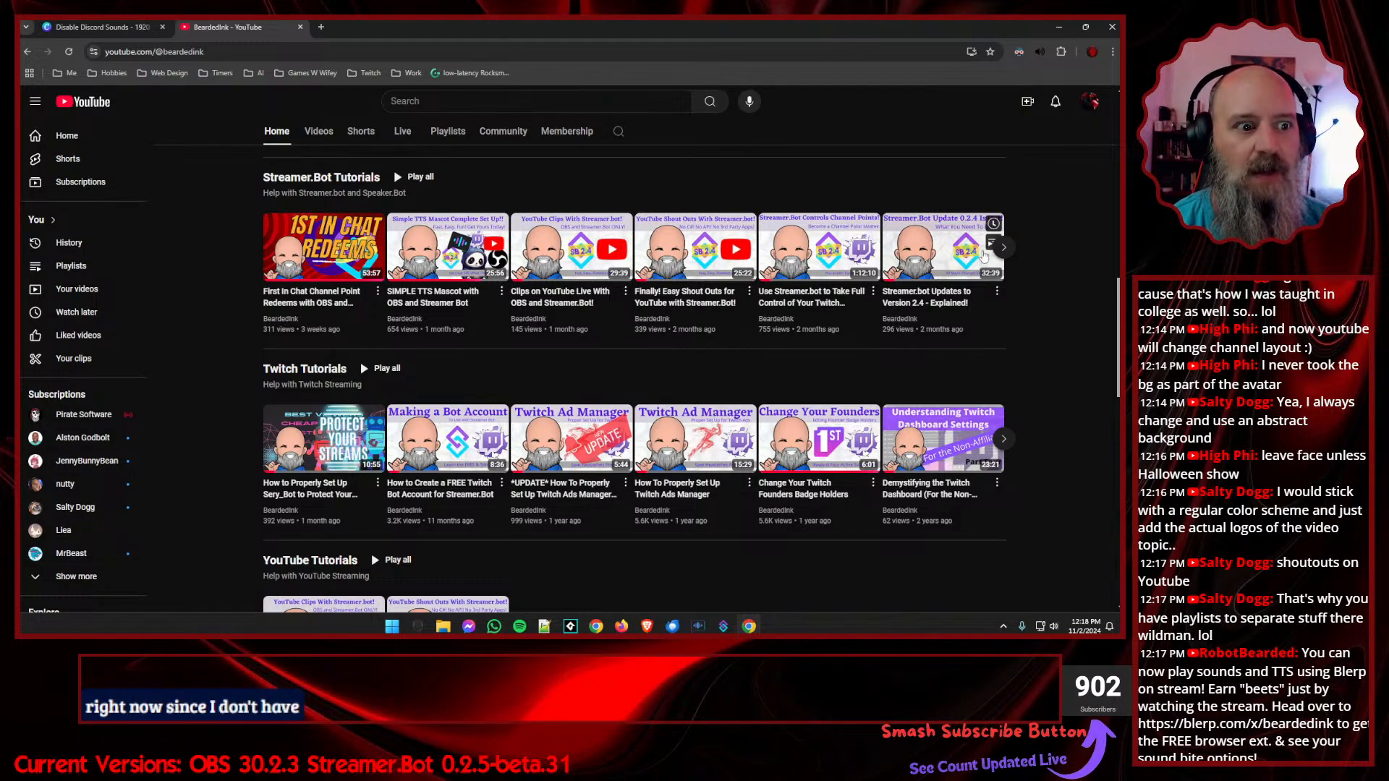
click(1004, 247)
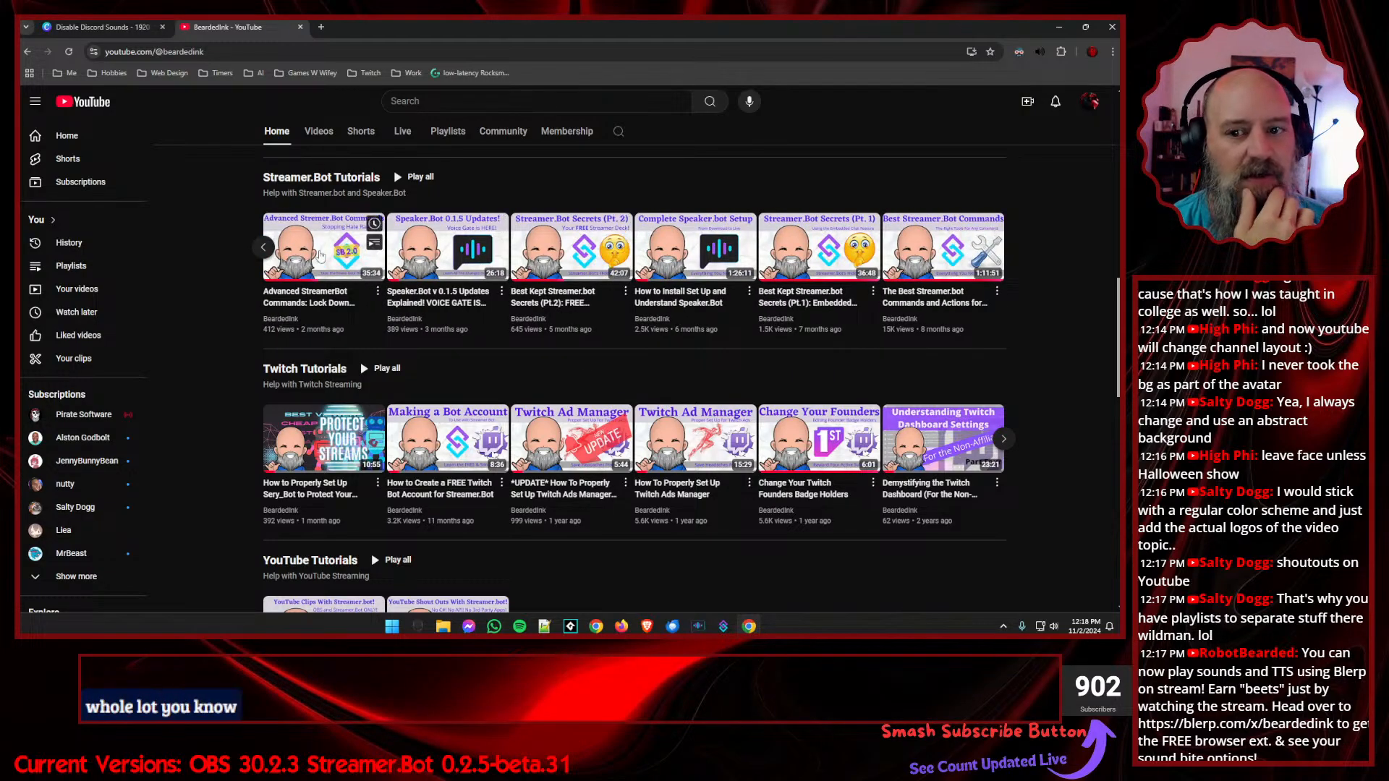
click(263, 246)
scroll(625, 344, up, 10)
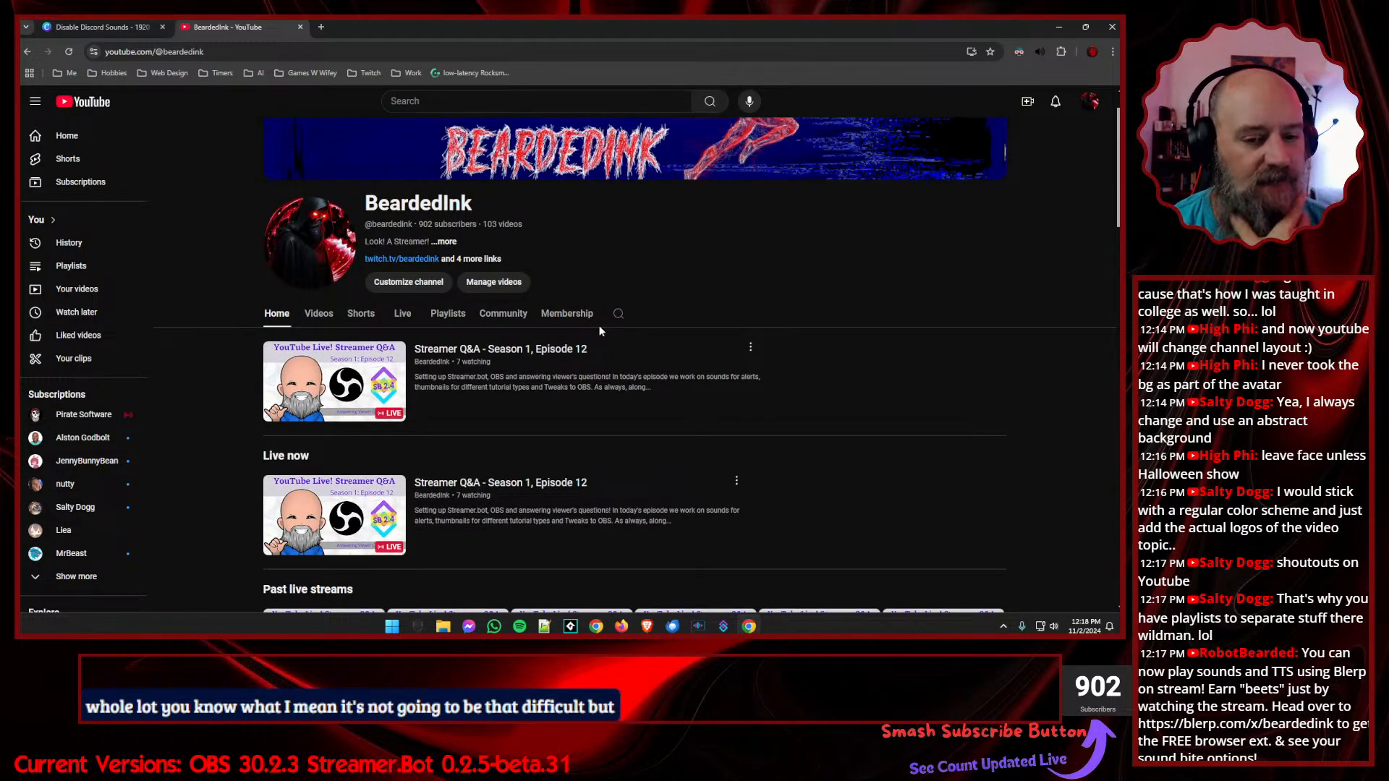
scroll(604, 336, down, 4)
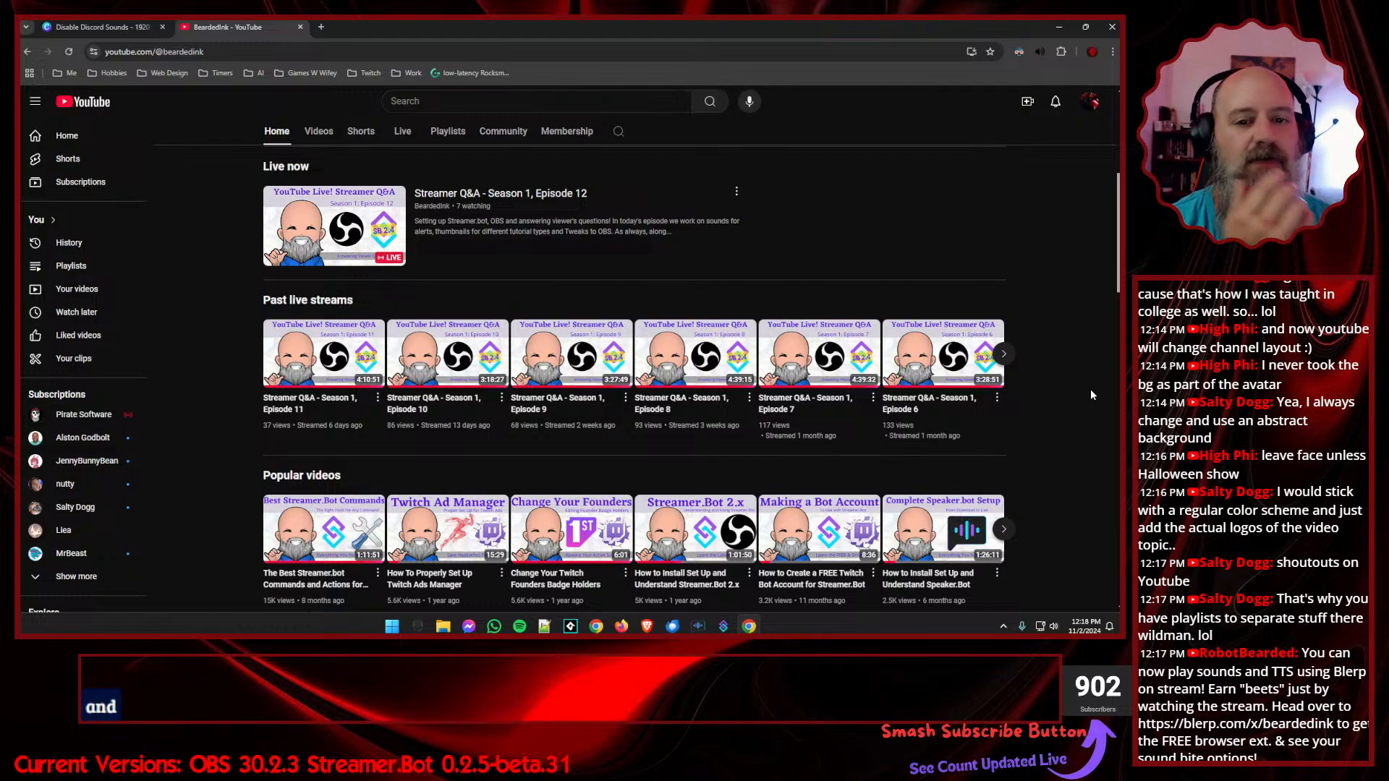
- Open the channel's video list in YouTube Studio and compare the view counts of the uploads
click(78, 297)
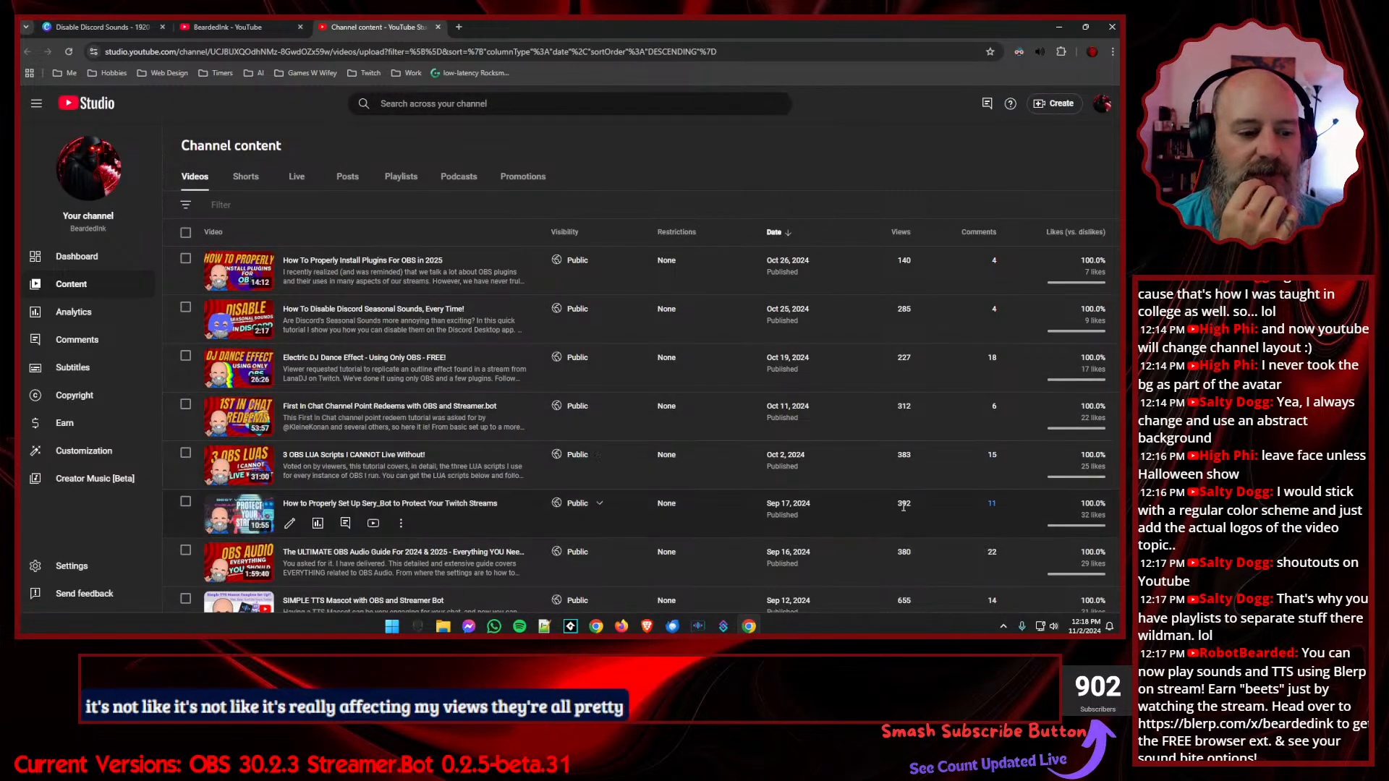
scroll(910, 530, down, 2)
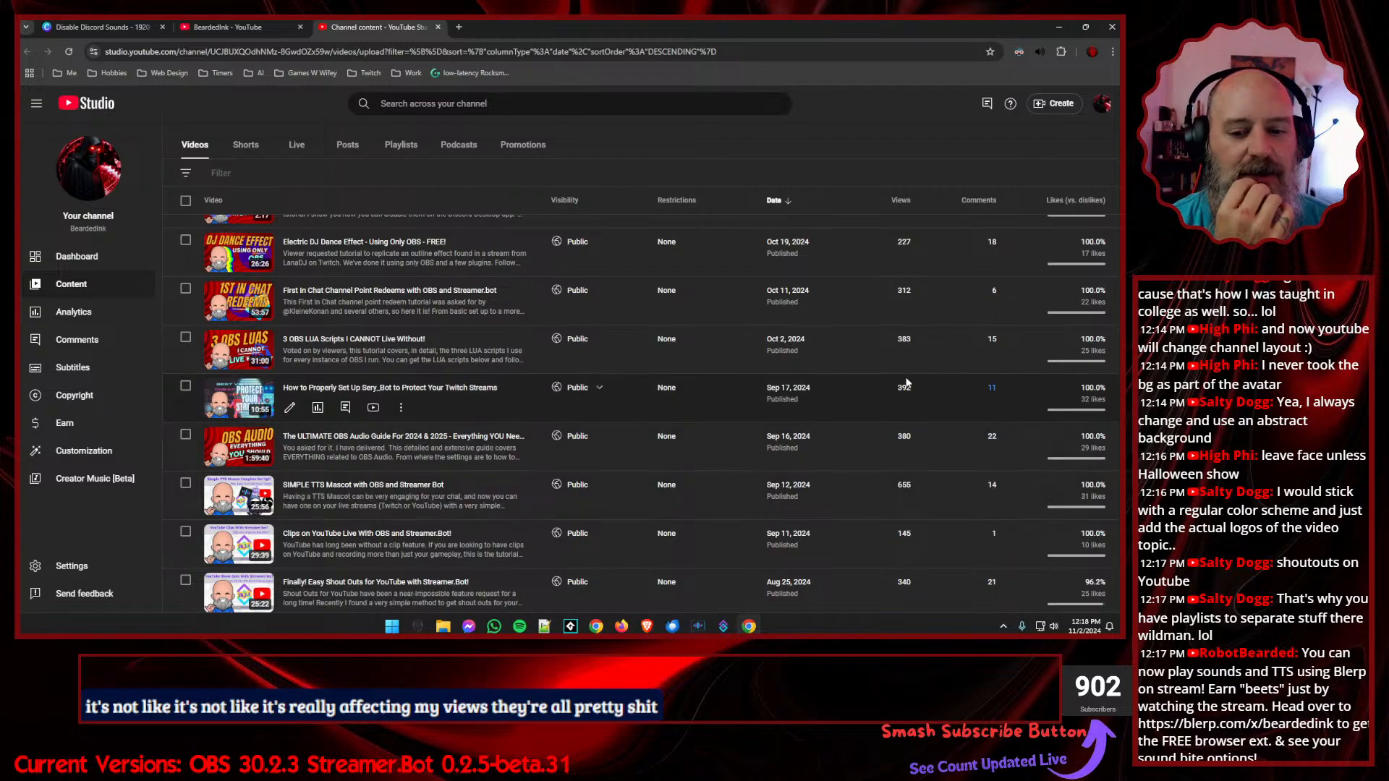
scroll(915, 354, up, 3)
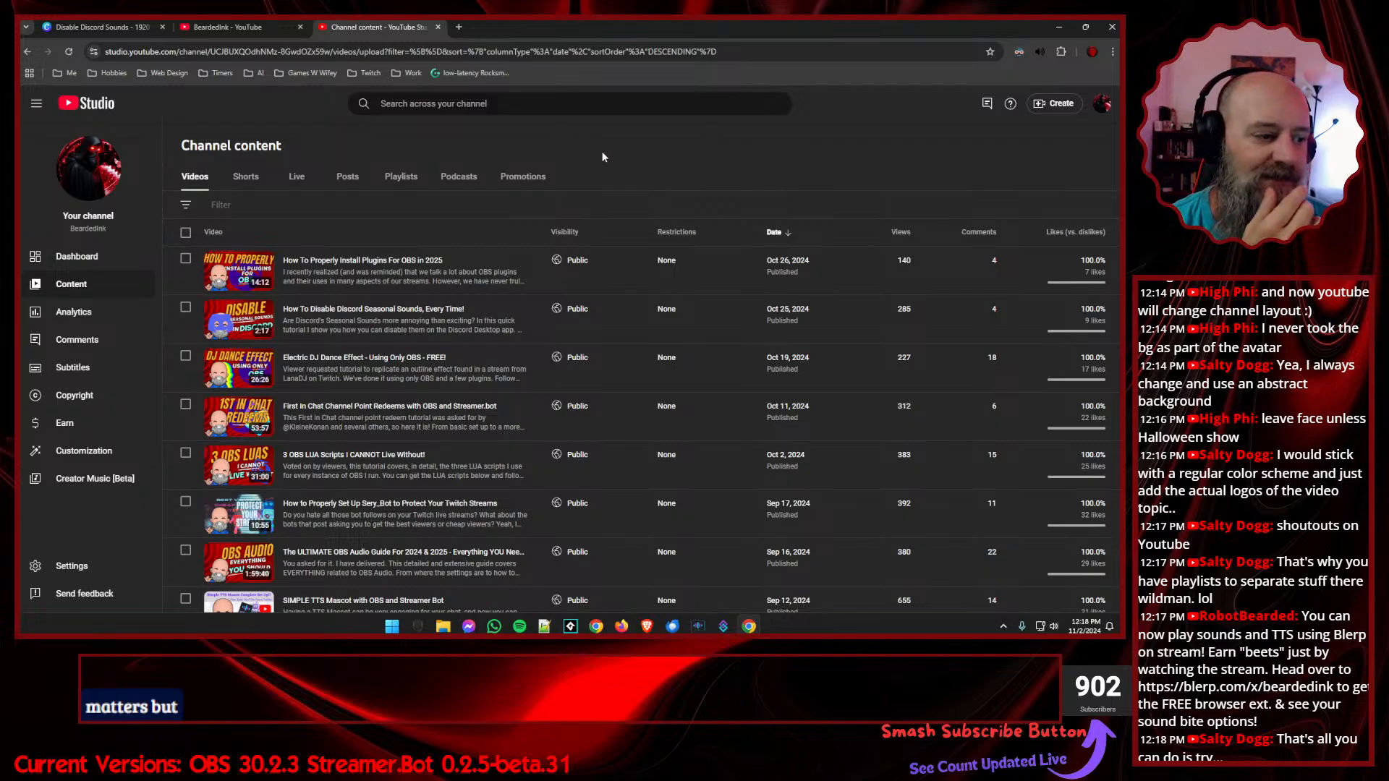
- Close the YouTube Studio and channel pages and switch from the browser to Streamer.bot
click(437, 26)
click(297, 27)
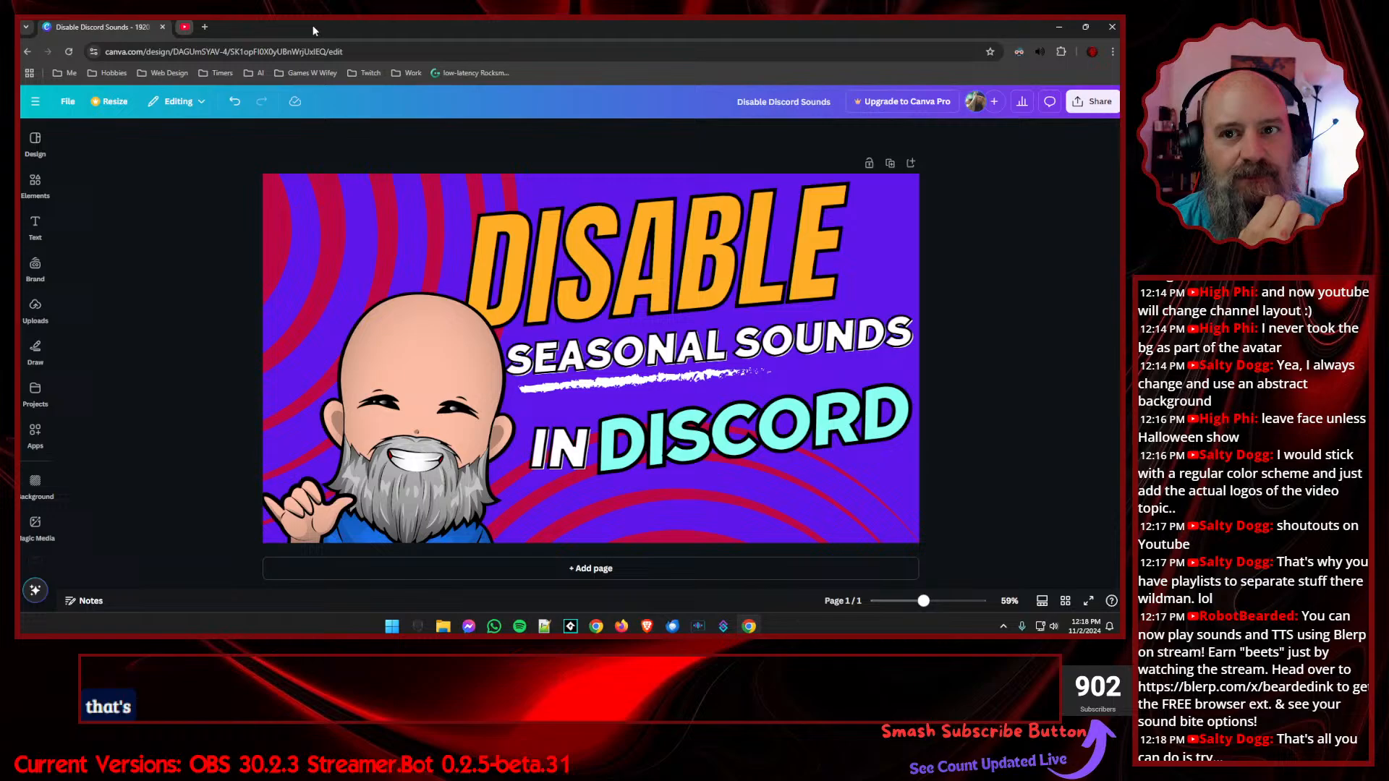
click(1058, 27)
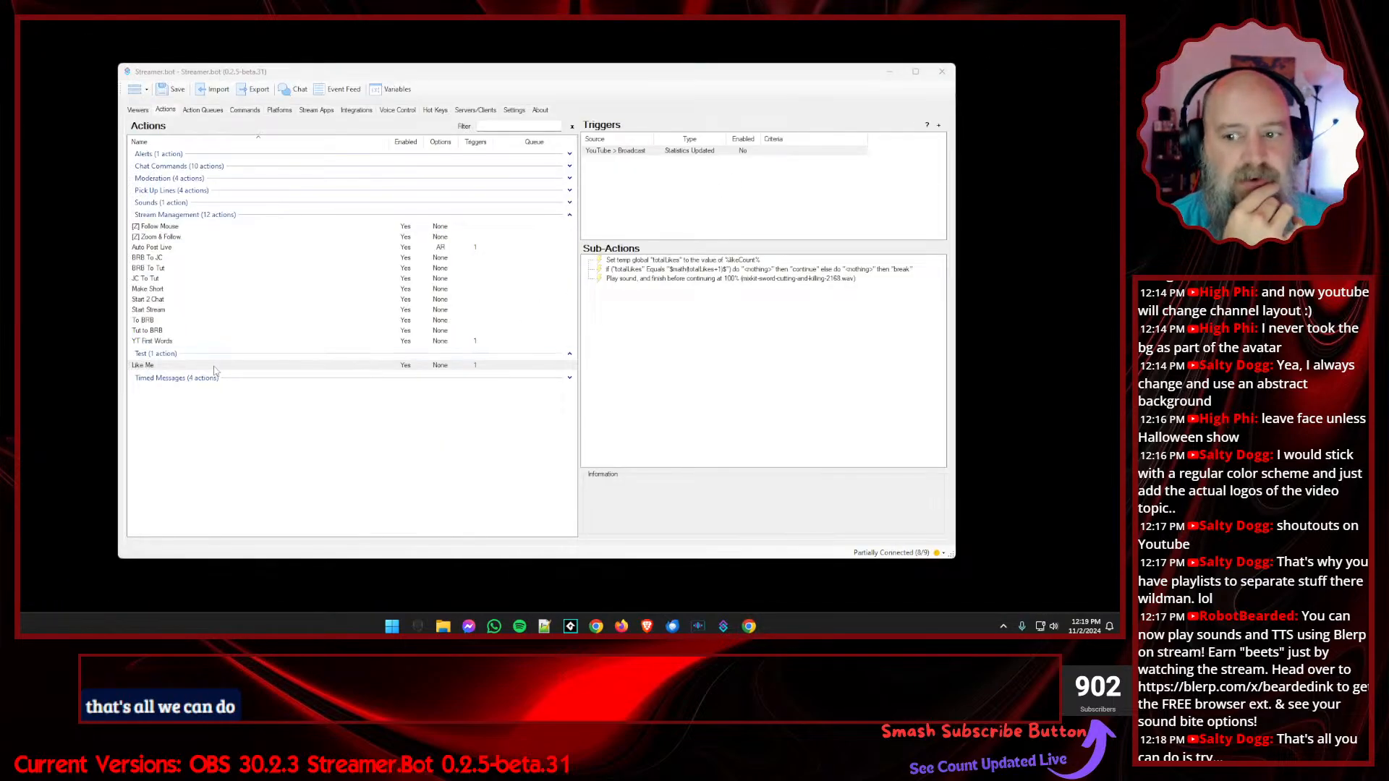
- Select the Like Me action in the Test group and collapse the Stream Management group
click(361, 365)
click(434, 215)
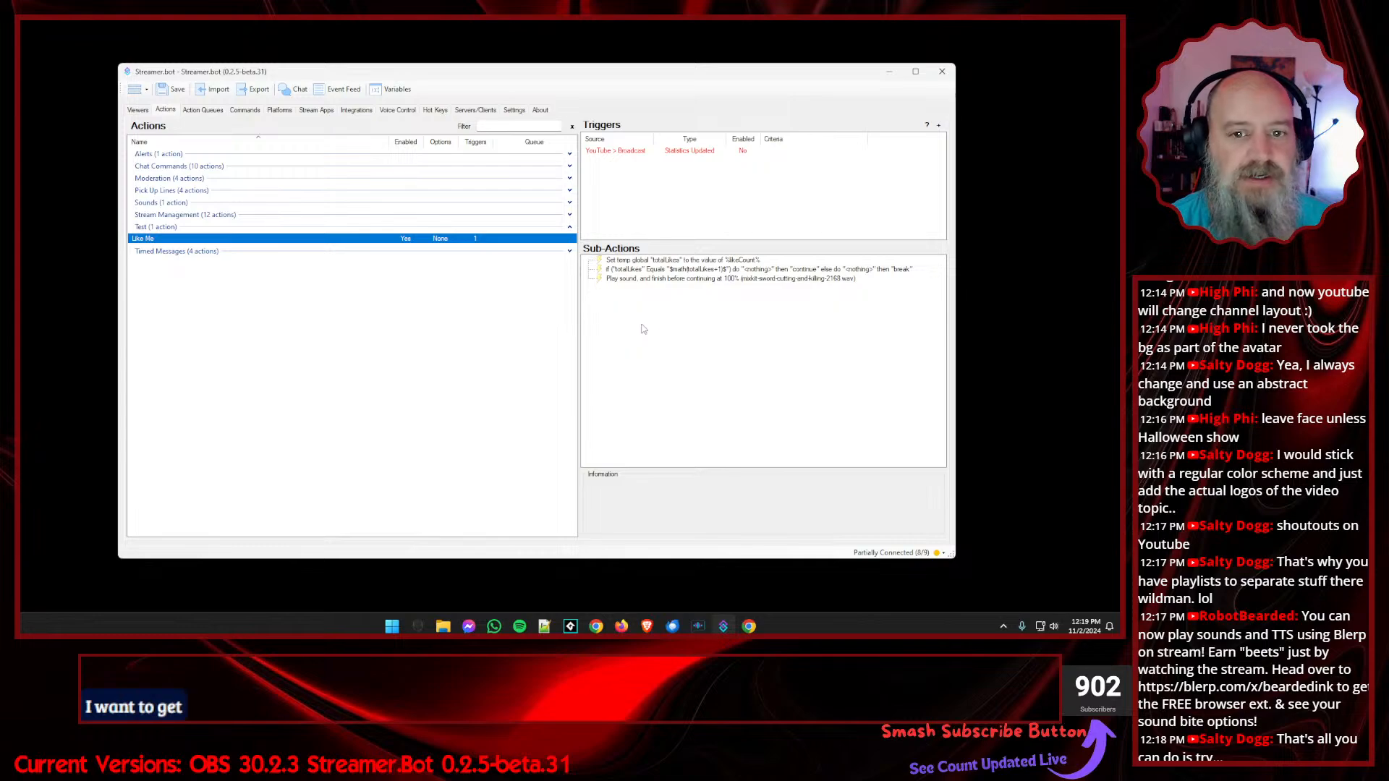
- Reposition and enlarge the Streamer.bot window and widen its Triggers and Sub-Actions area
drag(545, 80, 502, 71)
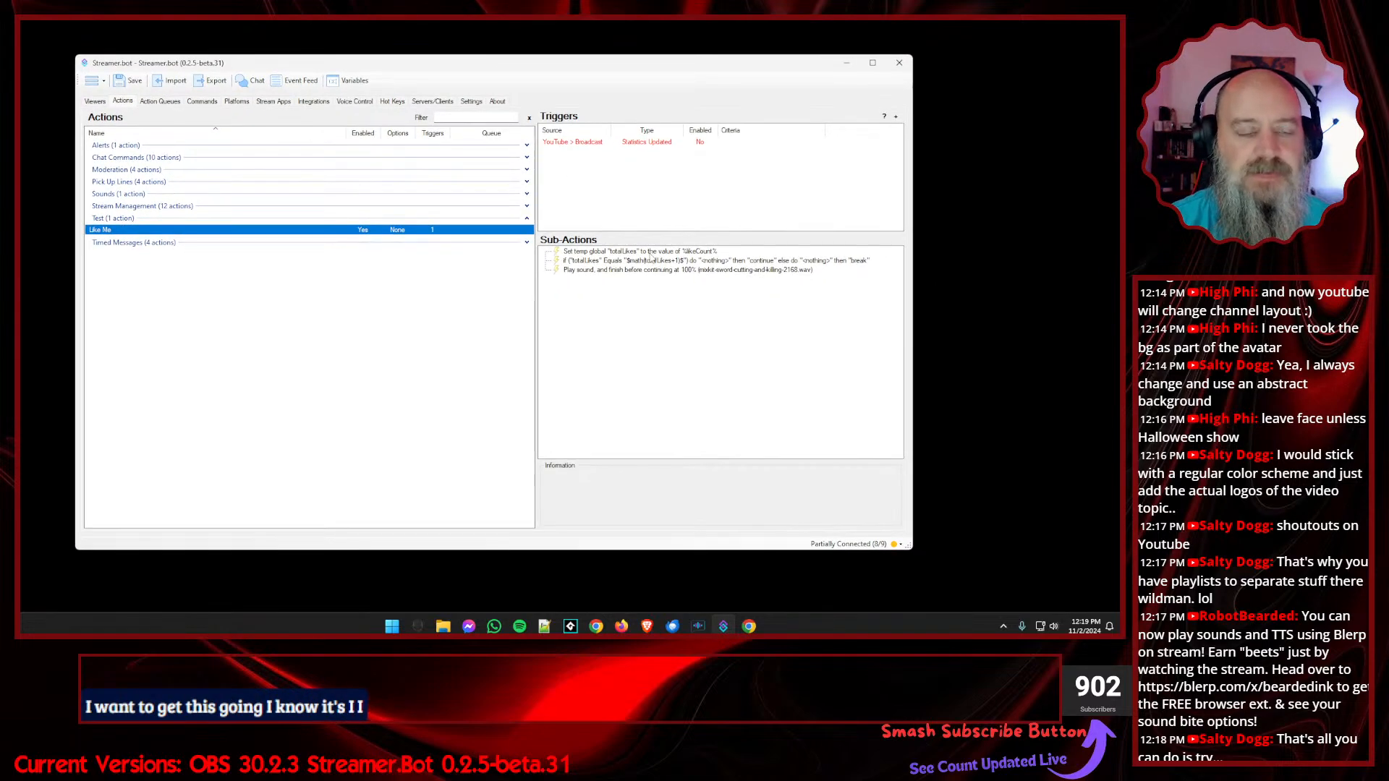
drag(913, 549, 997, 572)
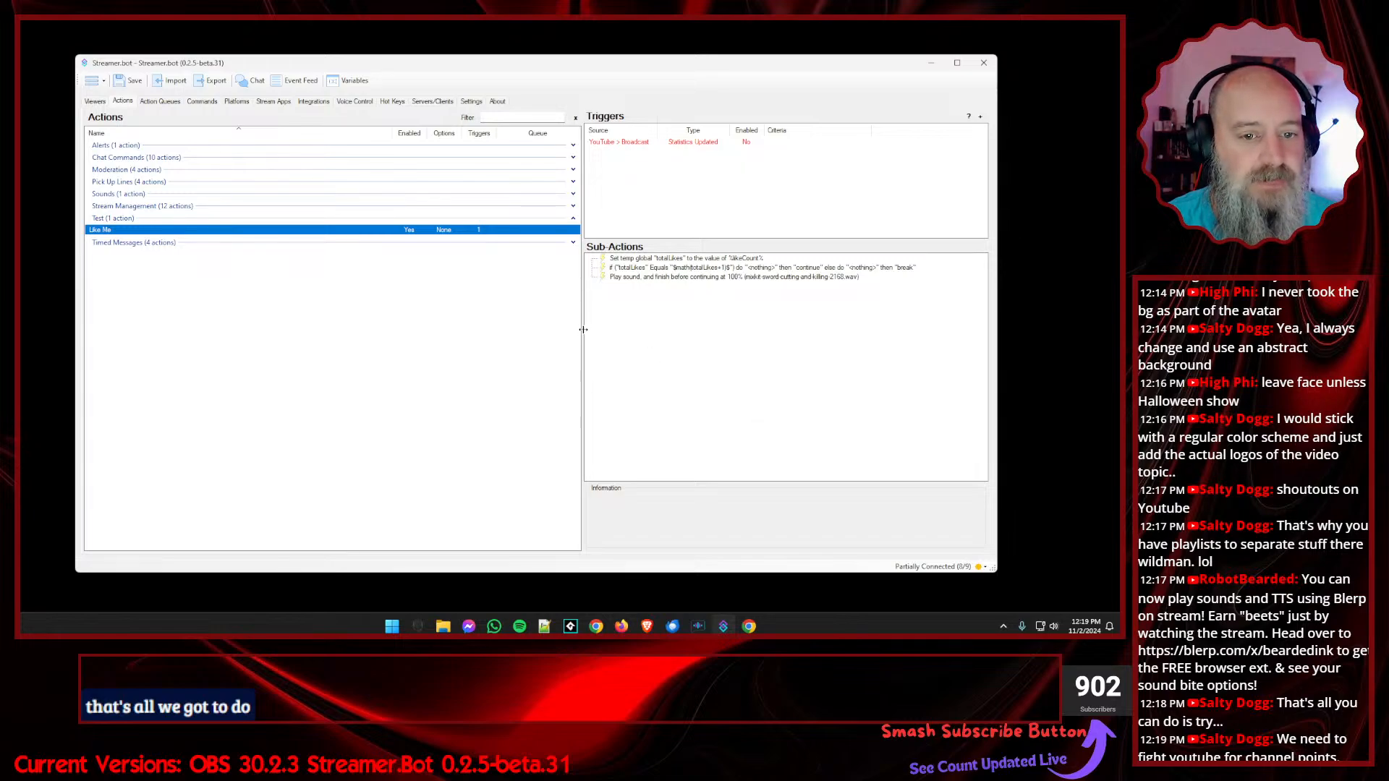
drag(583, 329, 571, 330)
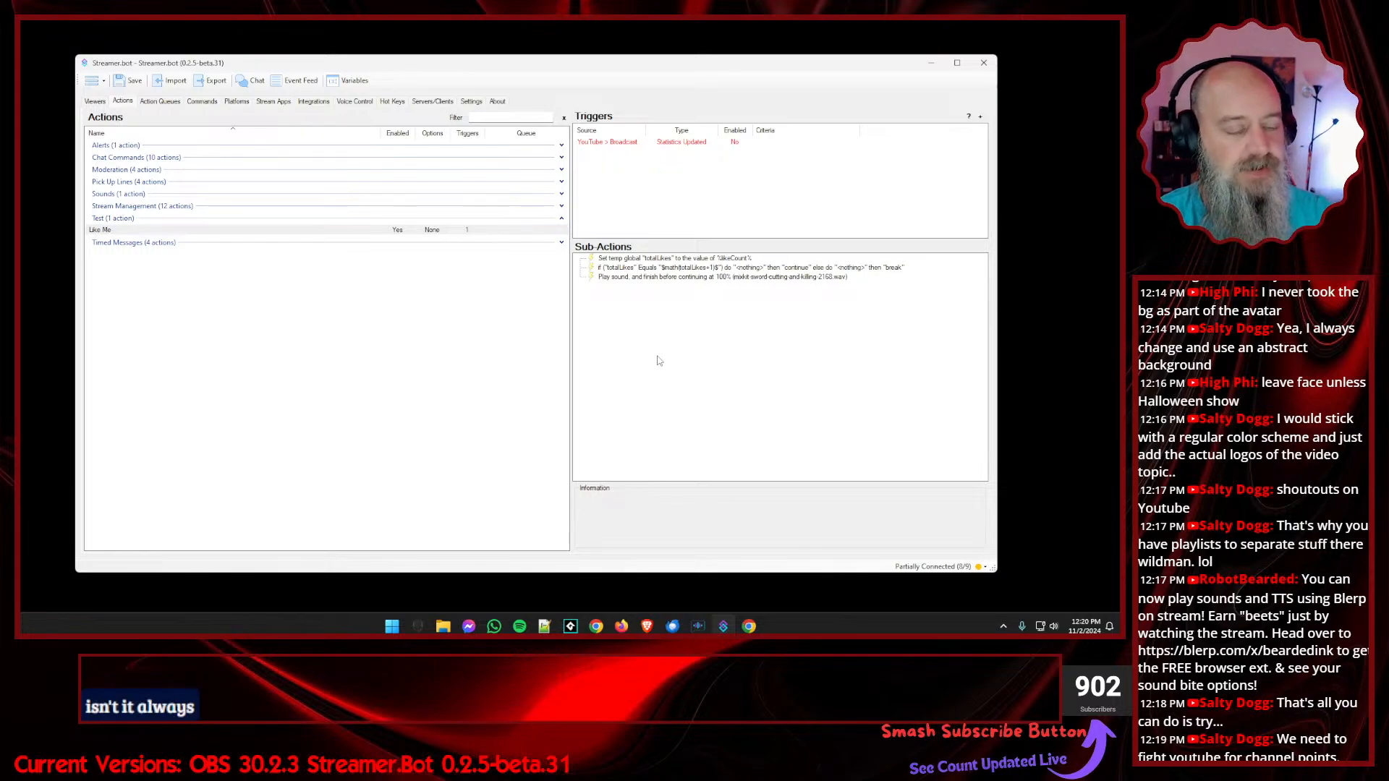
- Open the action history and inspect the variables of the most recent Like Me run
click(644, 144)
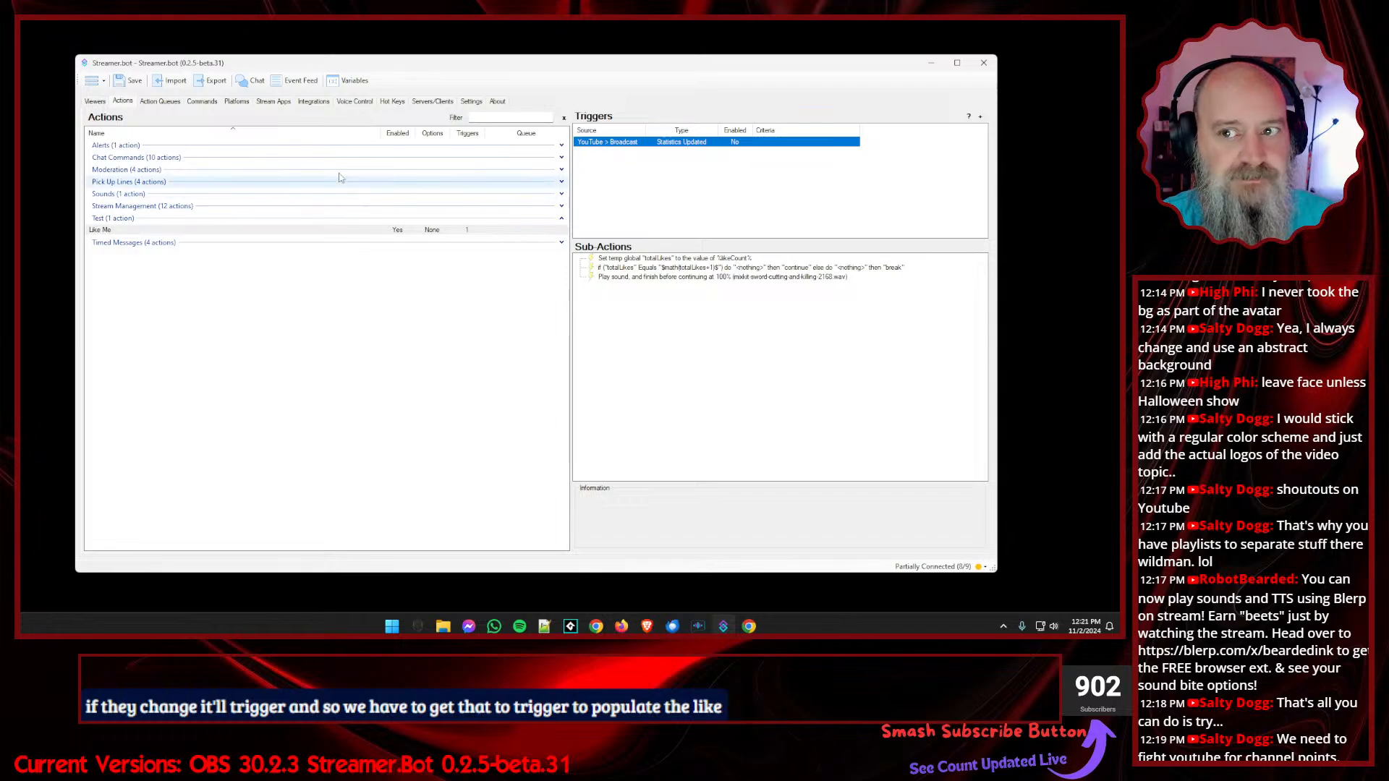
click(171, 104)
click(187, 115)
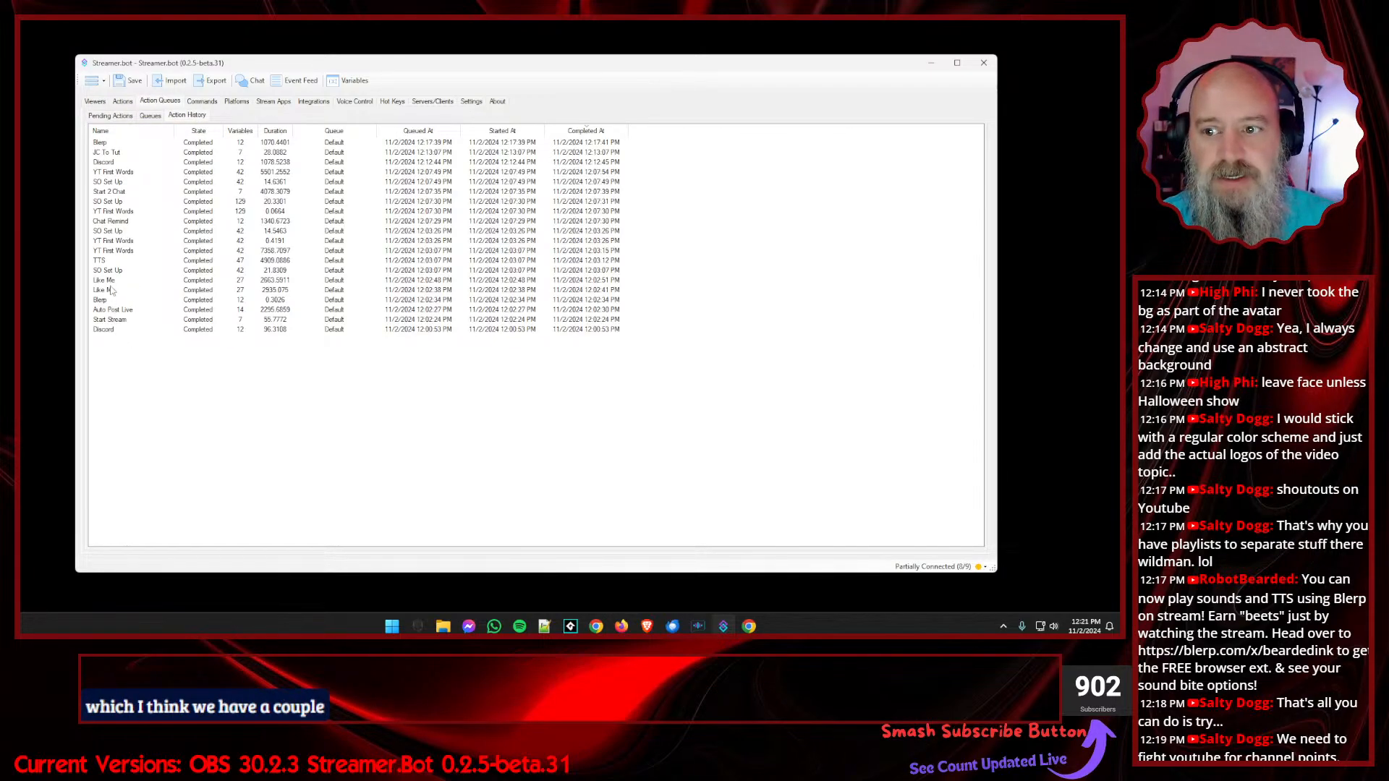
right_click(110, 283)
click(144, 301)
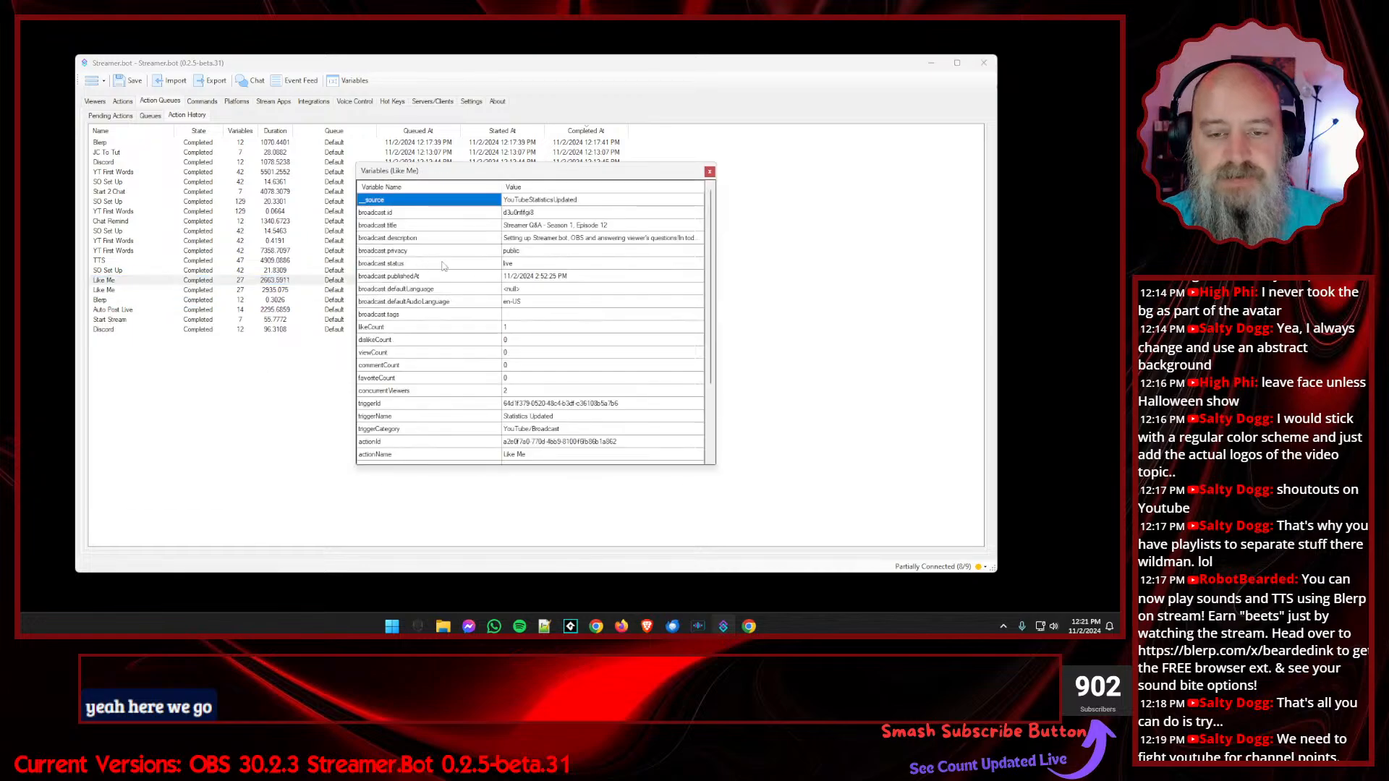
scroll(471, 283, down, 3)
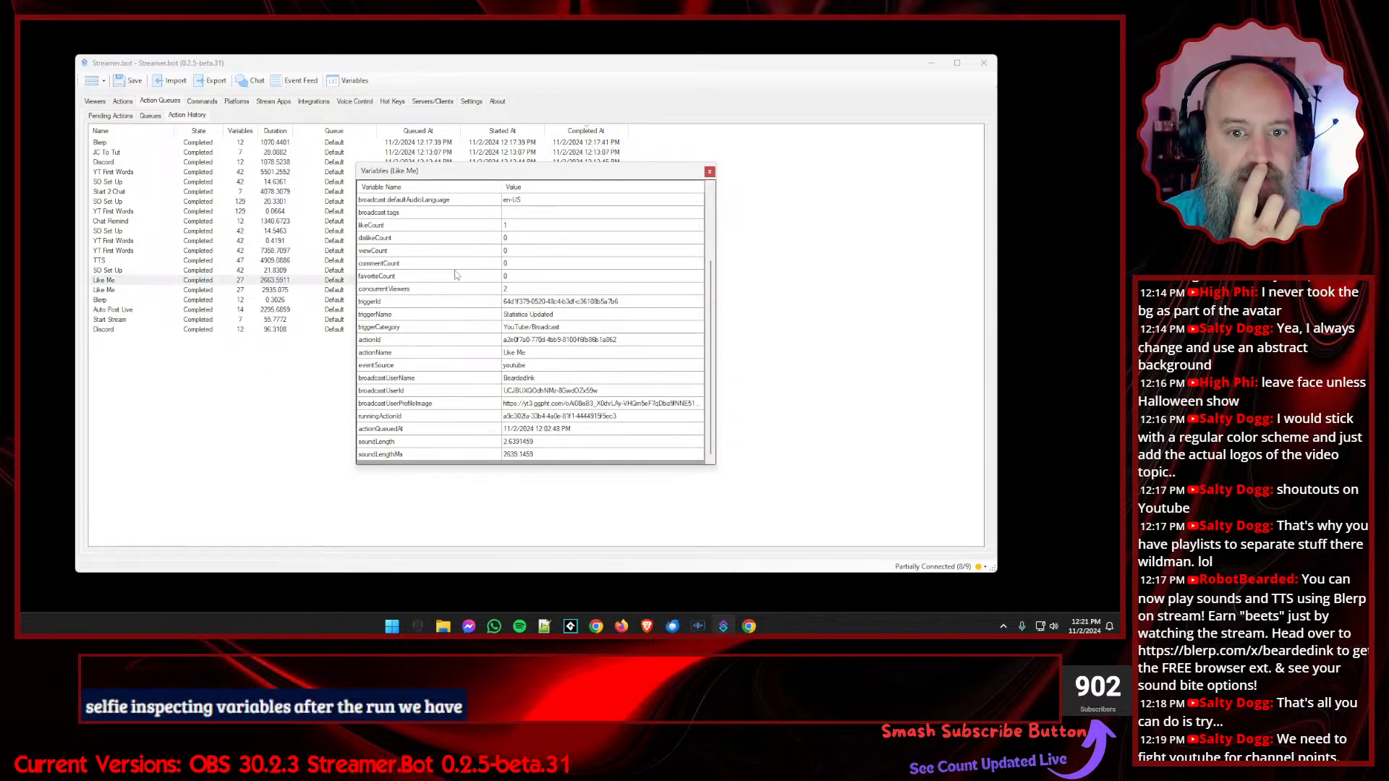
- Examine the like, dislike, view, comment and favorite counts and the concurrent viewers of the Like Me run, and close its variables
click(391, 229)
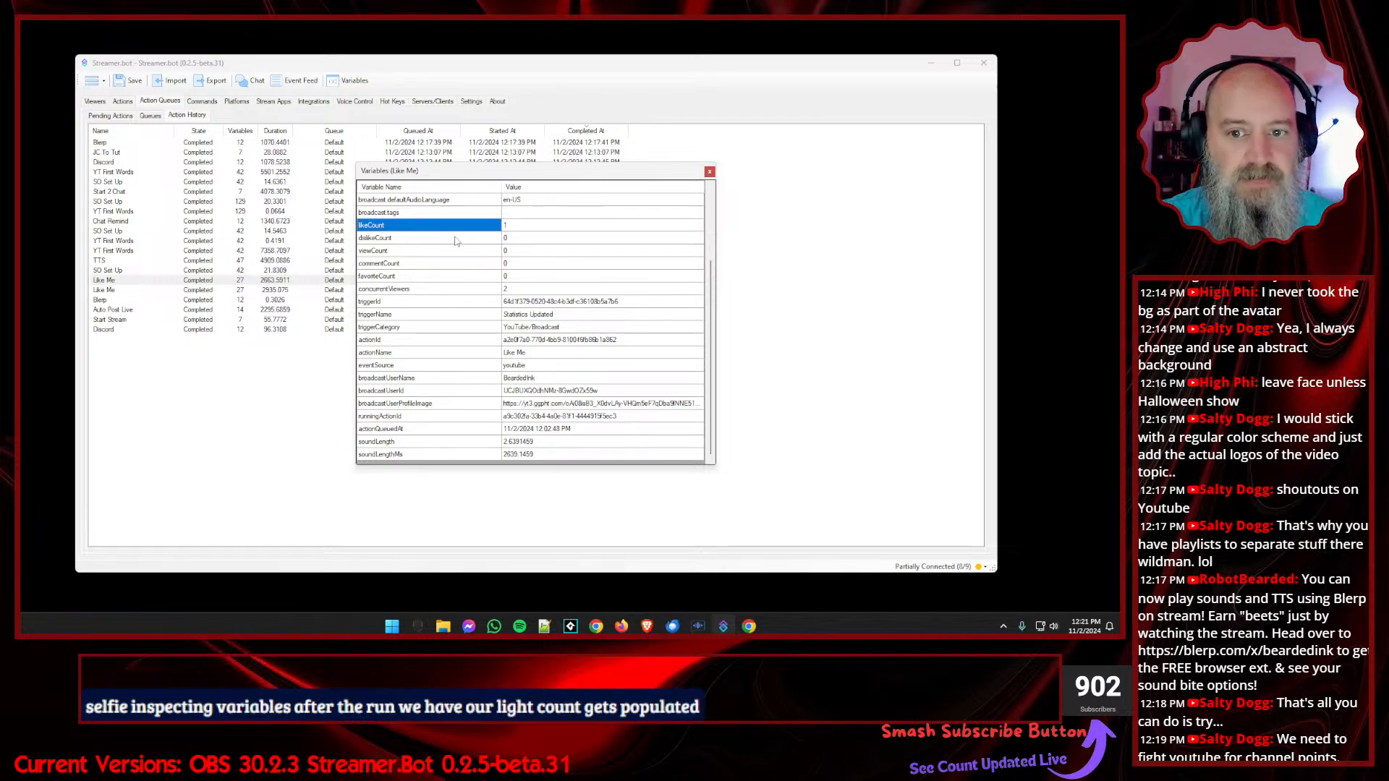
click(388, 251)
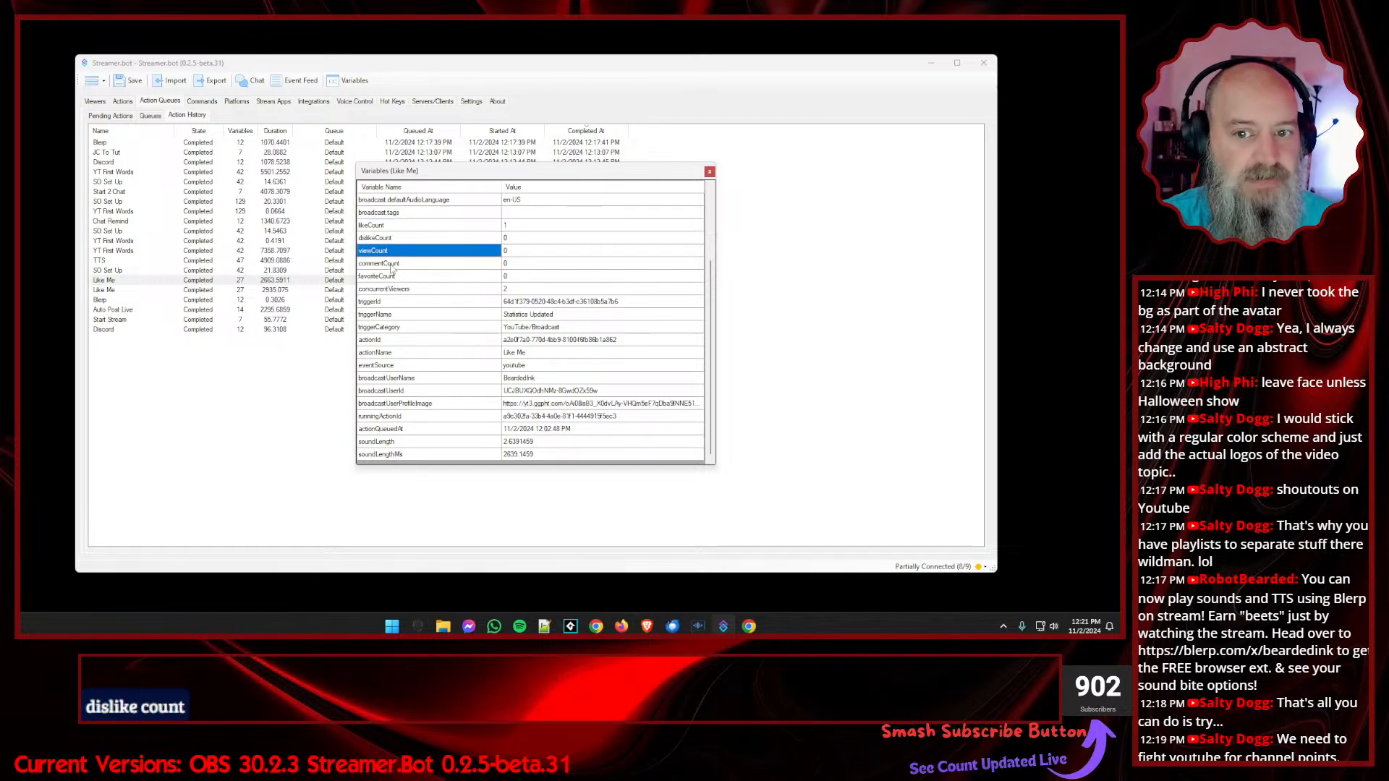
click(393, 265)
click(396, 279)
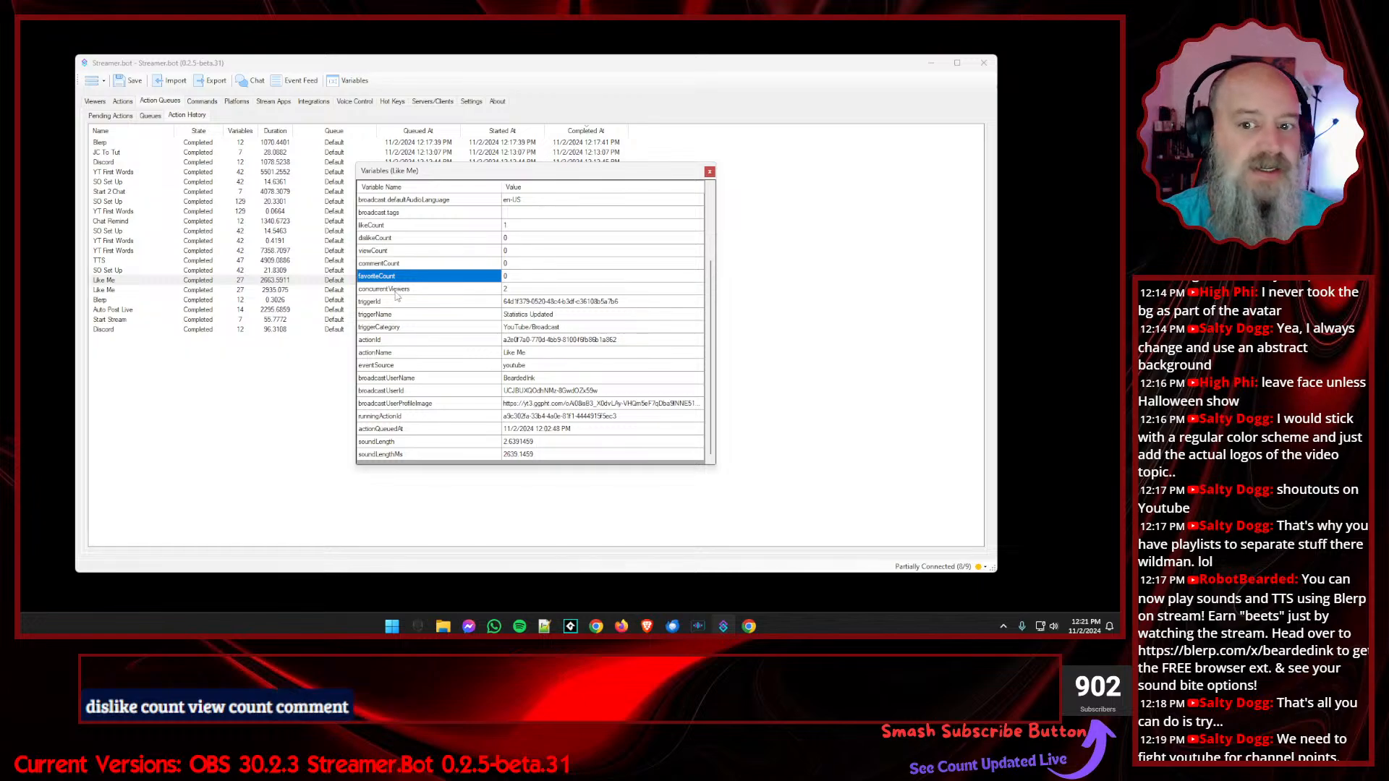
click(410, 291)
click(505, 291)
click(517, 228)
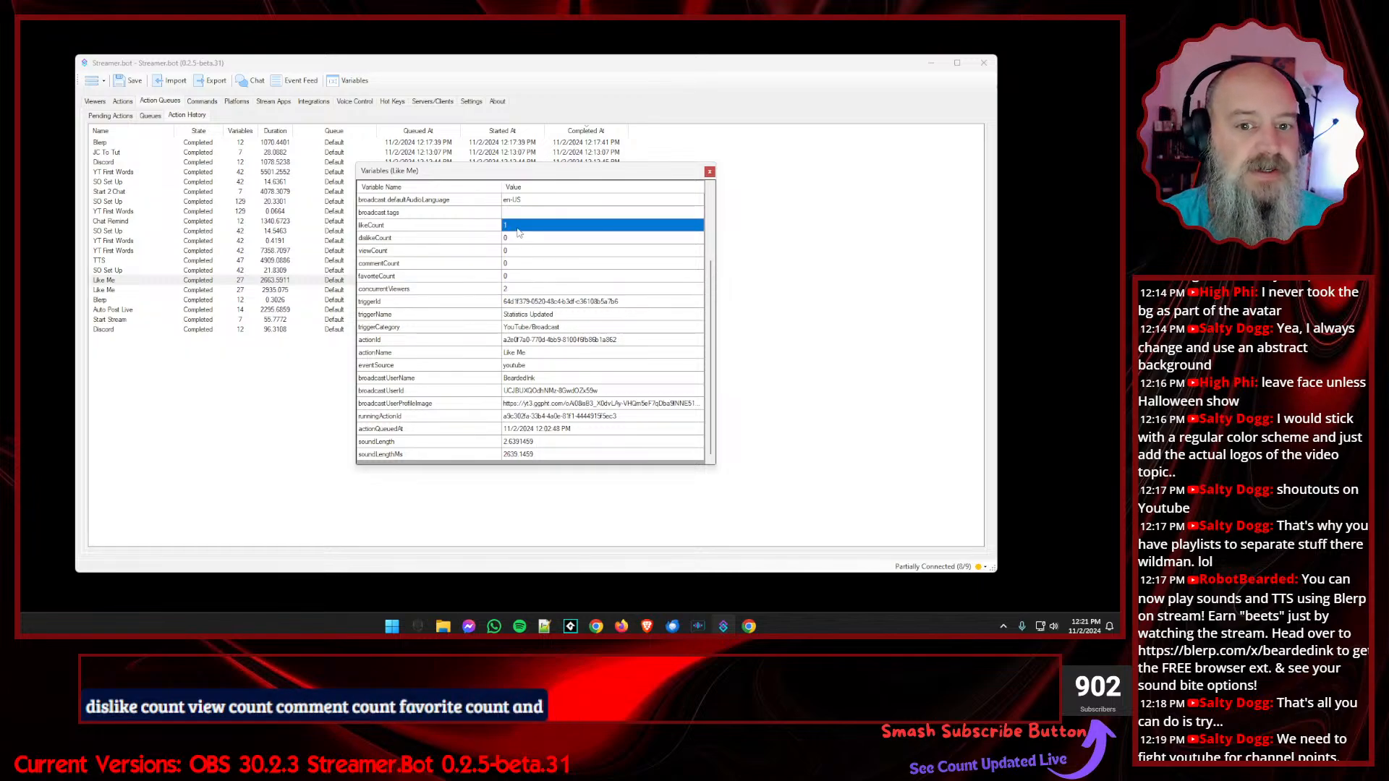
click(516, 290)
click(517, 230)
click(516, 239)
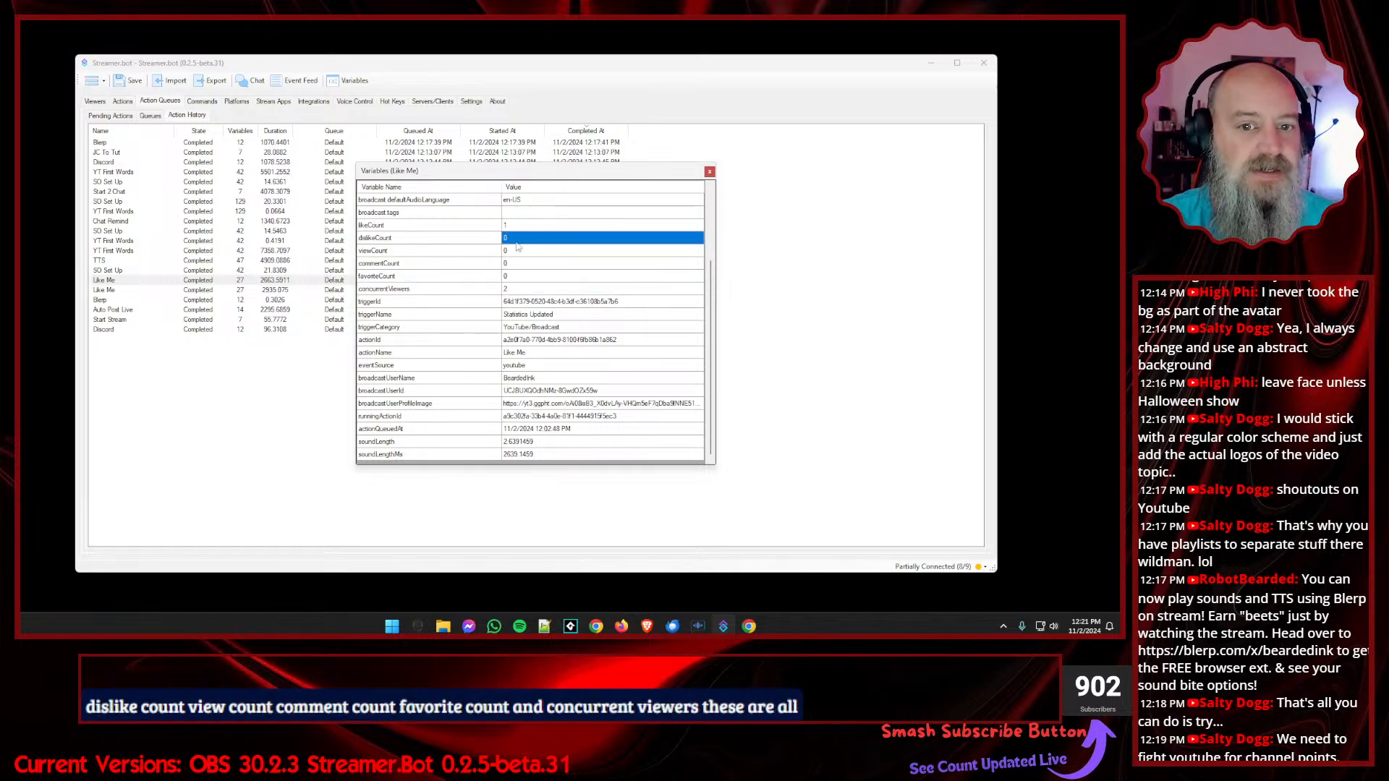
click(517, 252)
click(516, 264)
click(514, 276)
click(514, 290)
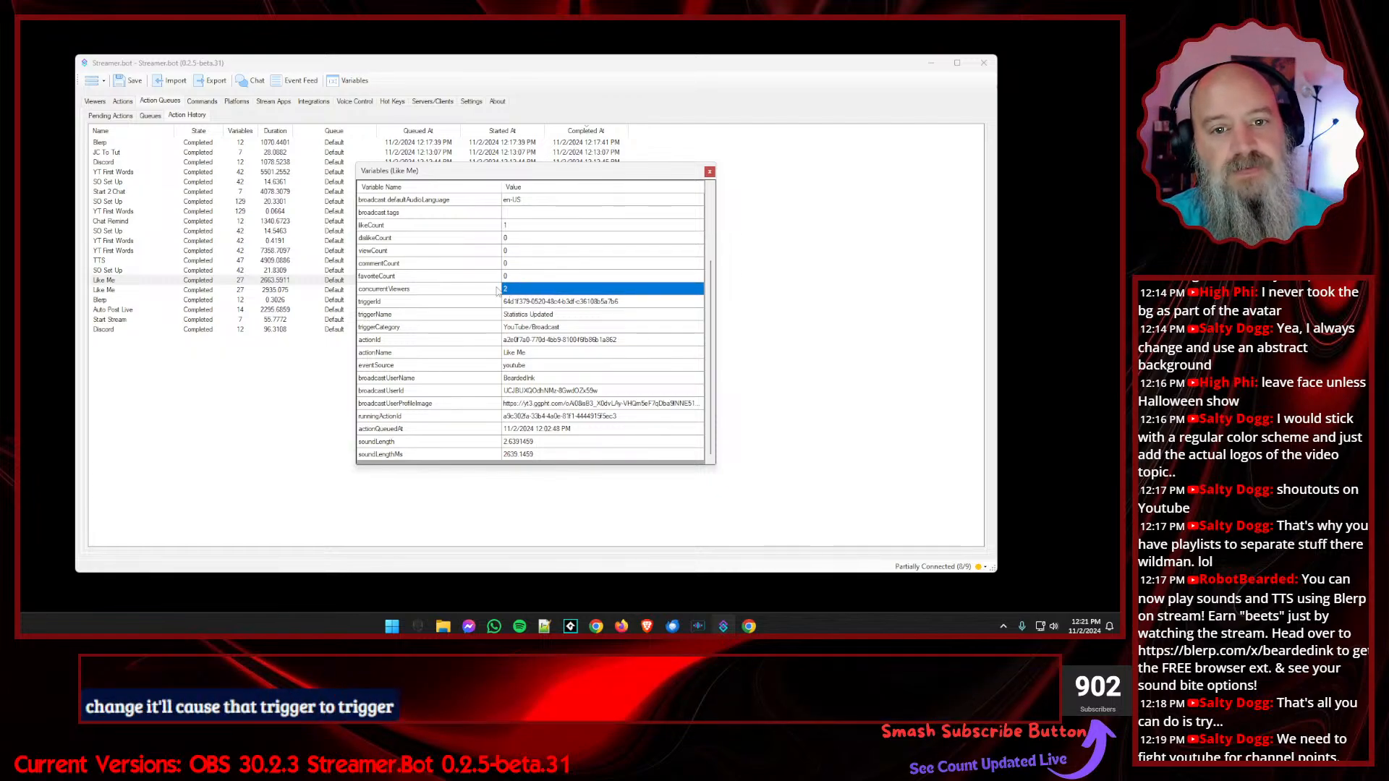
click(453, 228)
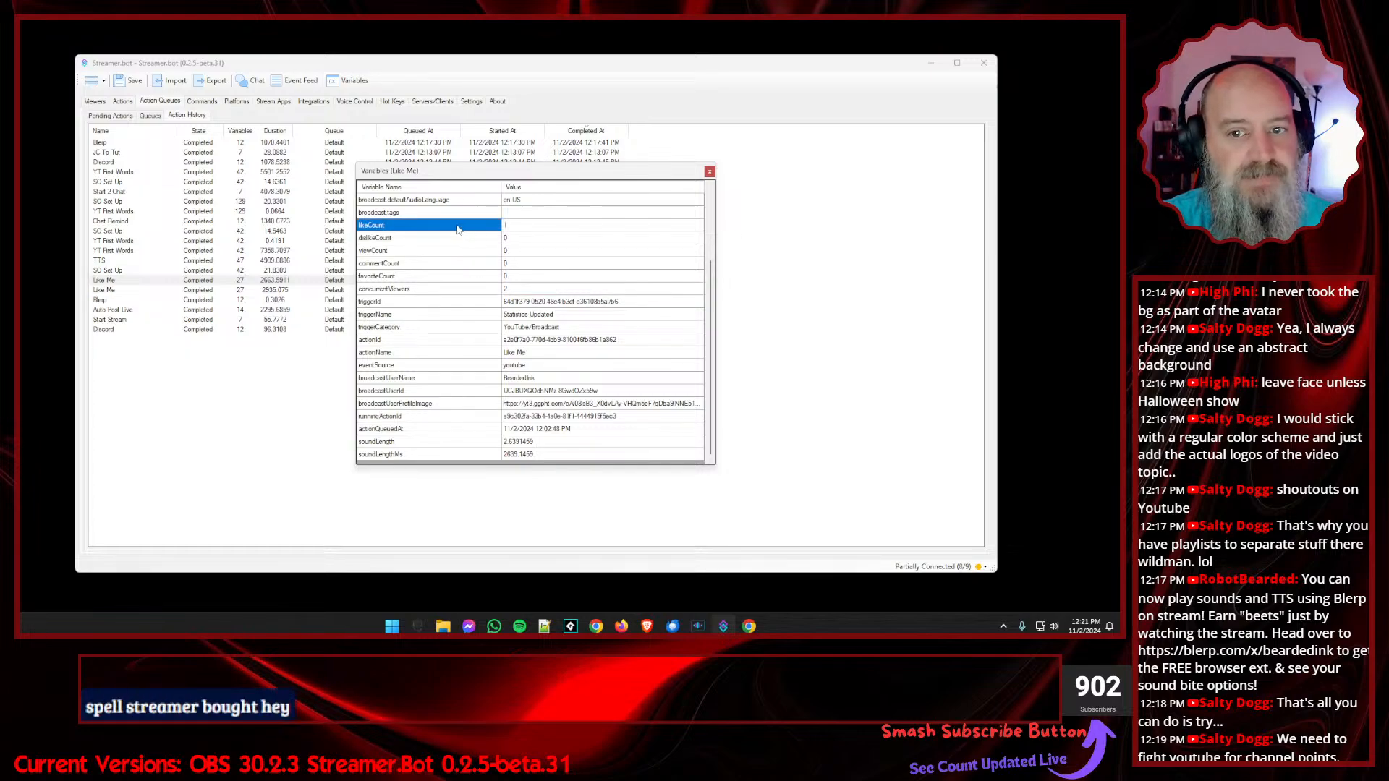
click(521, 228)
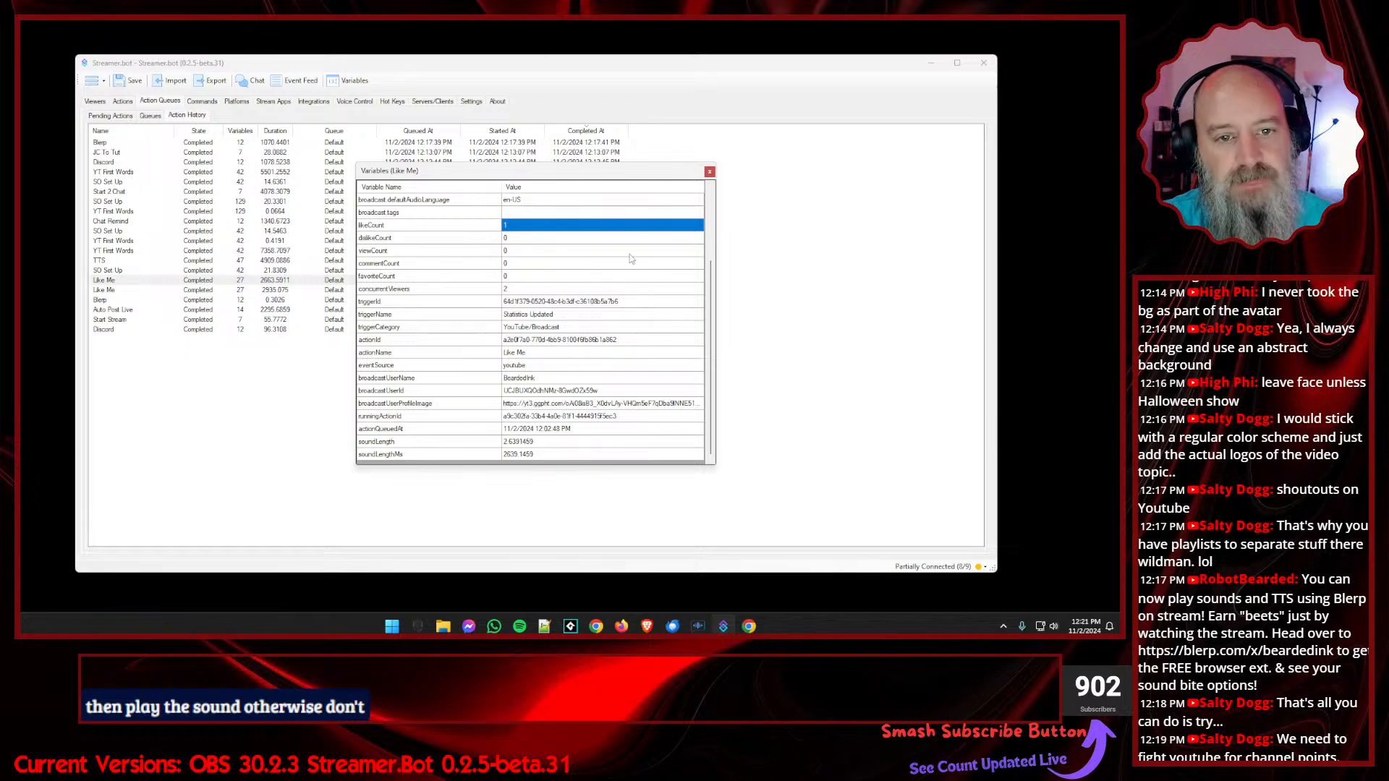
click(710, 173)
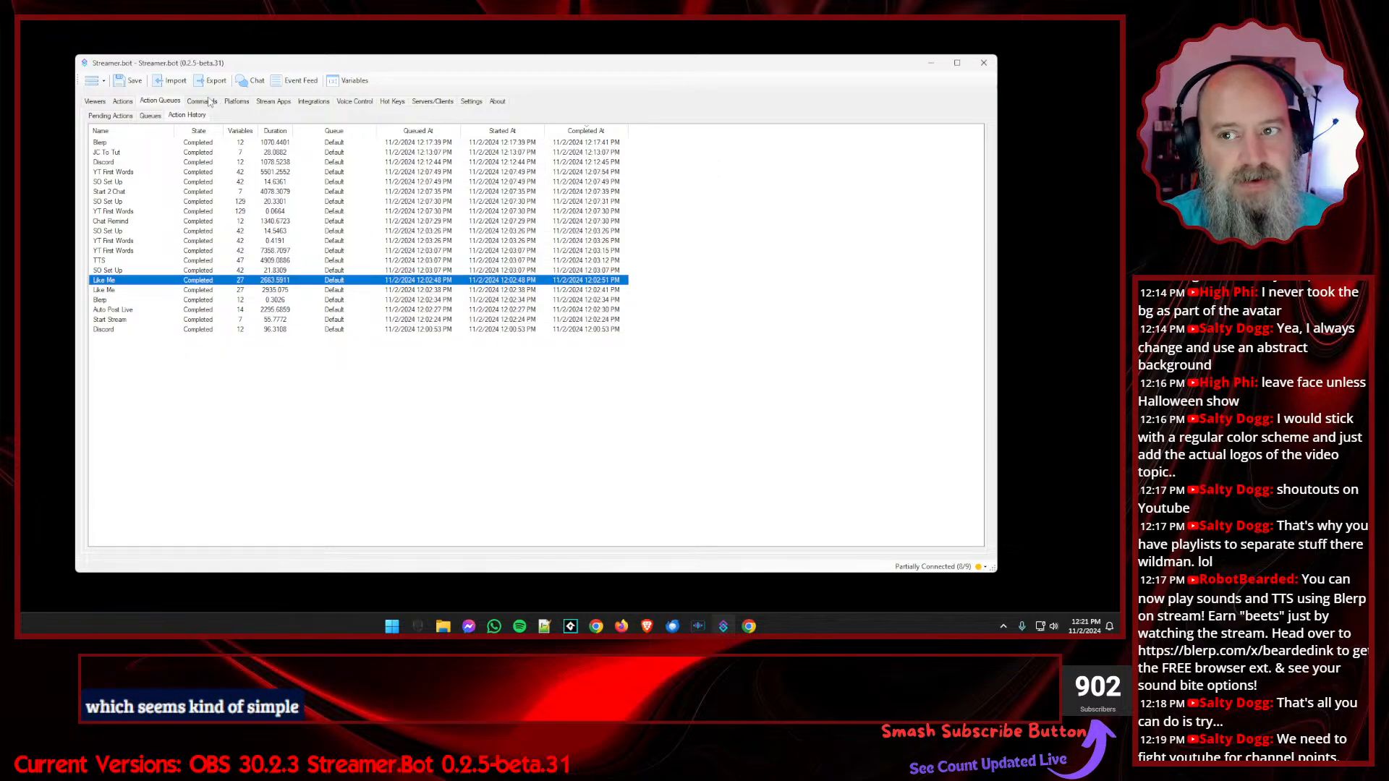
- Return to the actions list and review the If/Else logic on totalLikes in the Like Me action without changing it
click(130, 103)
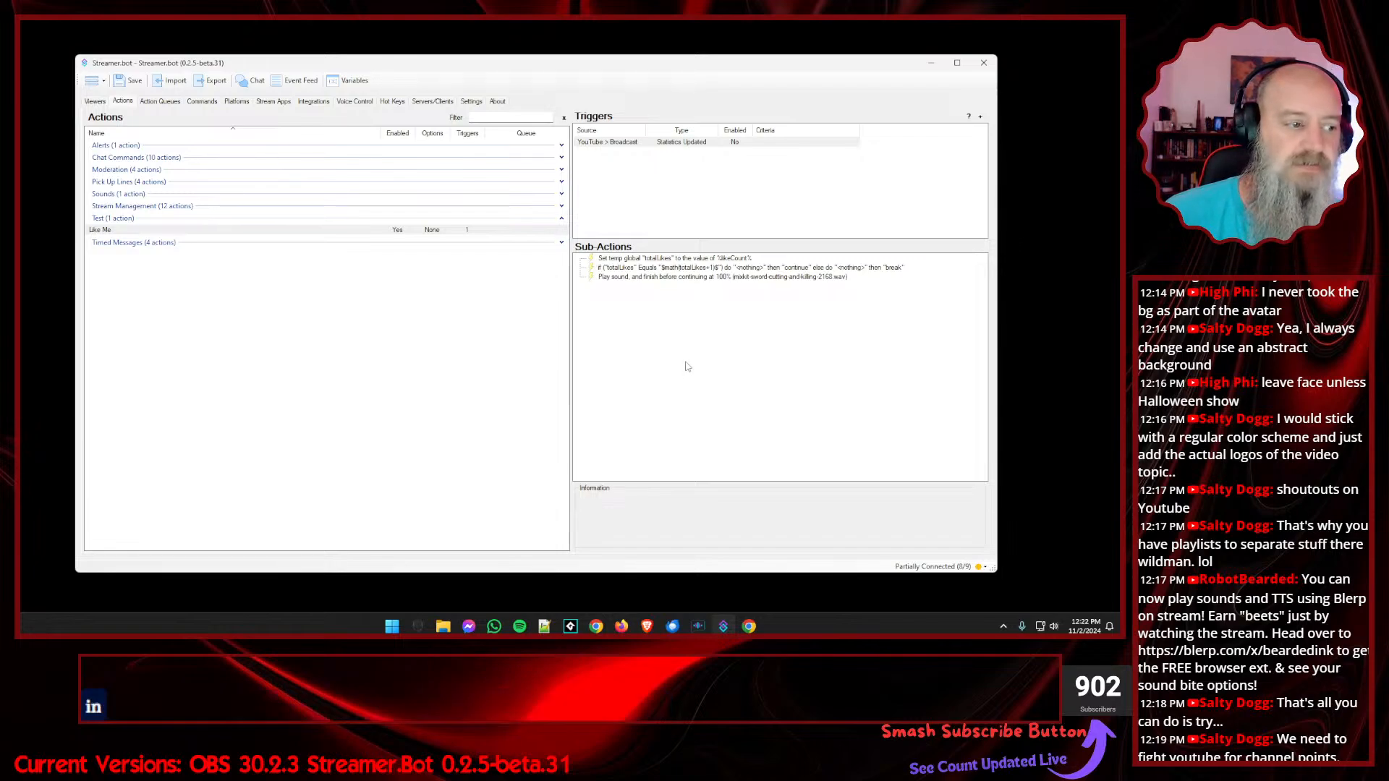
double_click(609, 268)
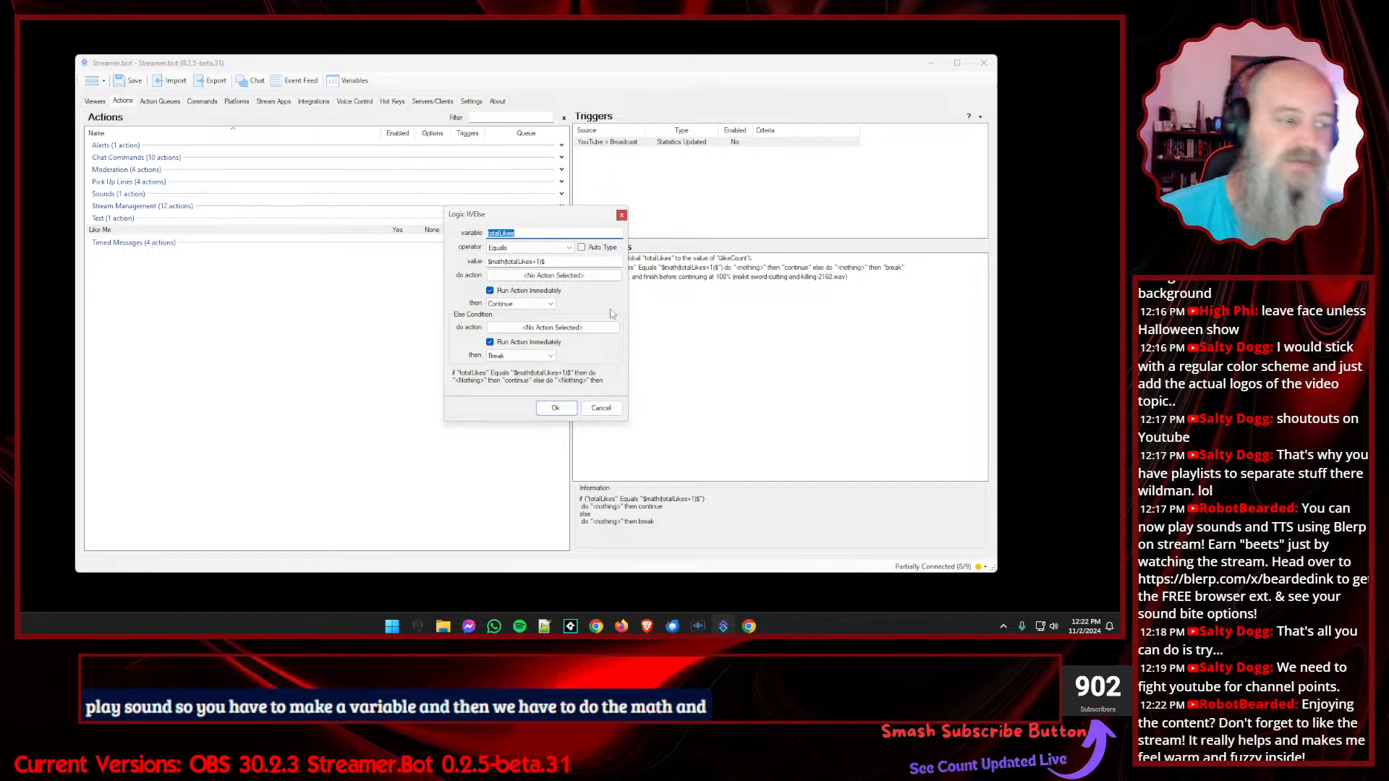
click(601, 408)
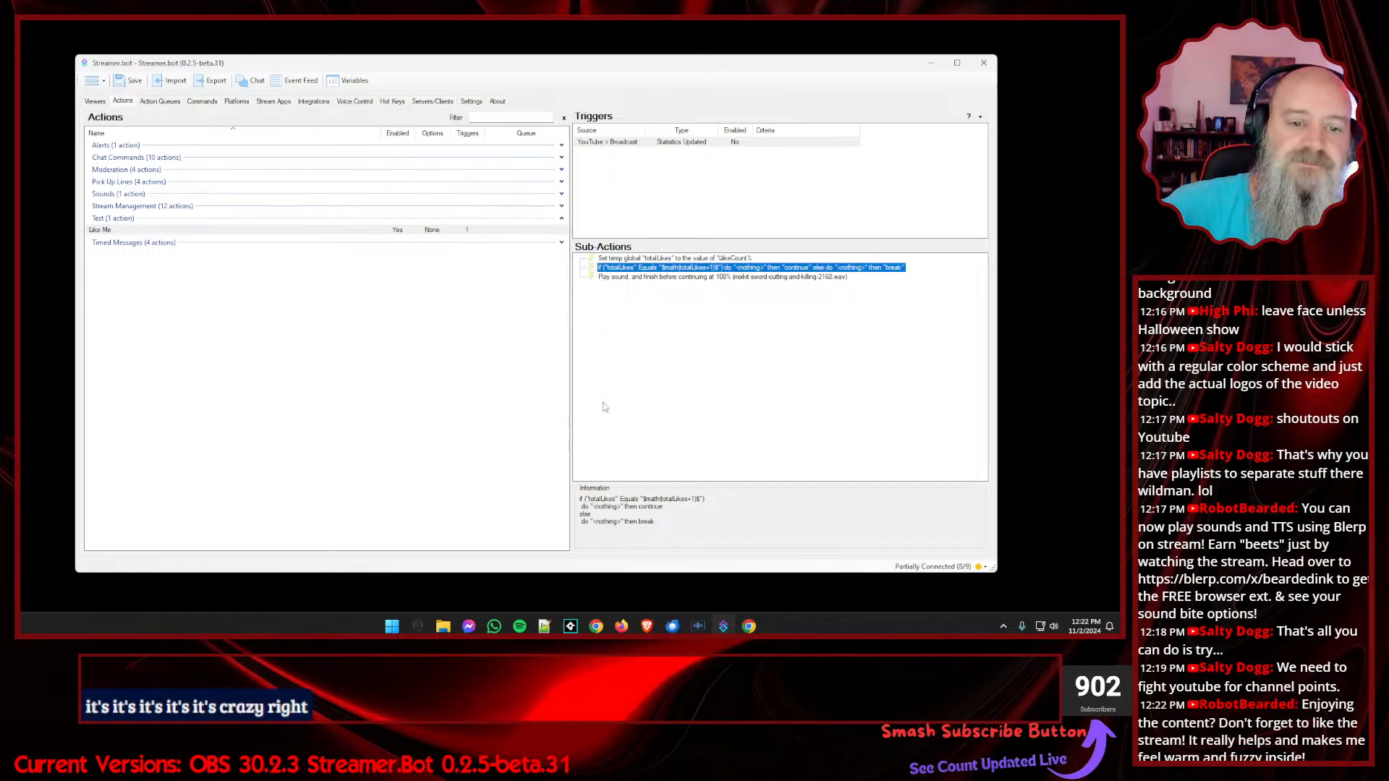
- Display the non-persisted global variables in the Global Variables window, and enlarge and reposition that window
click(352, 80)
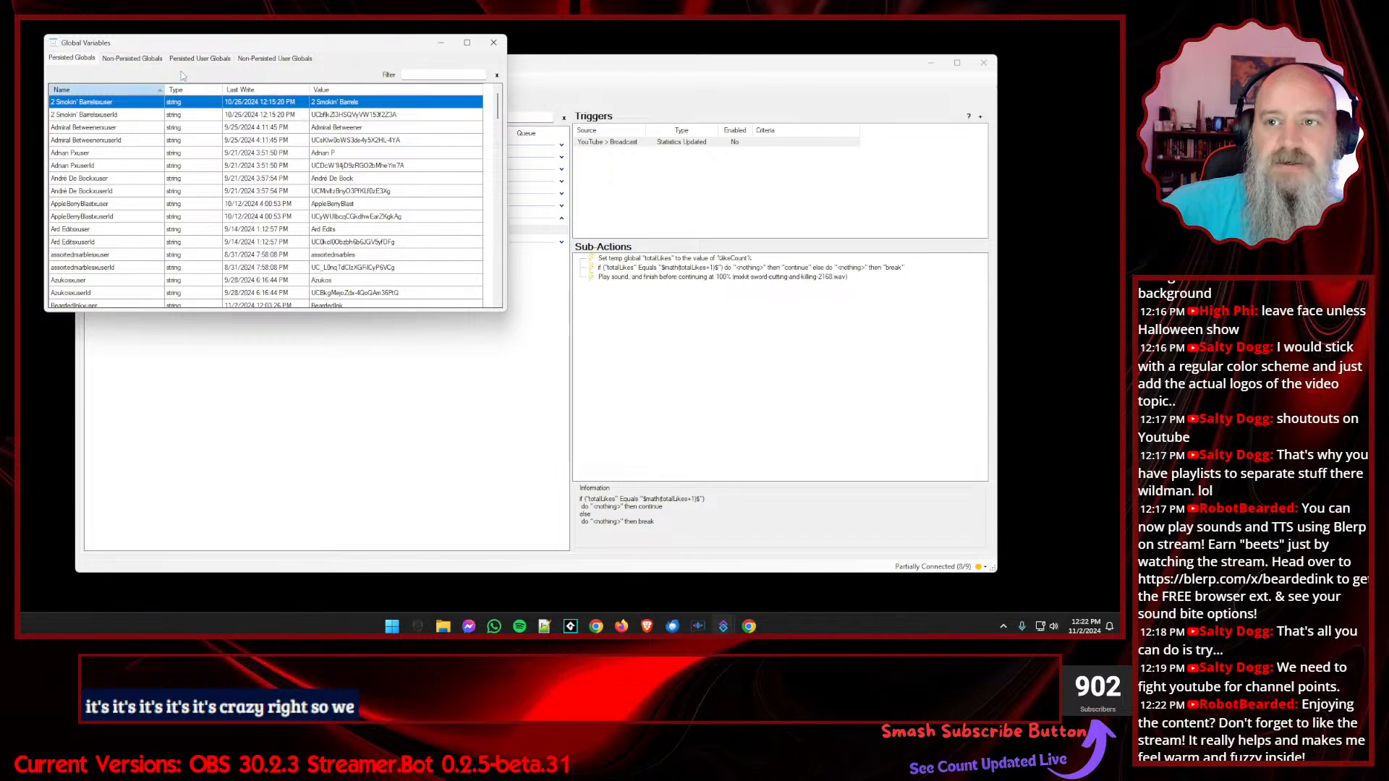
click(132, 58)
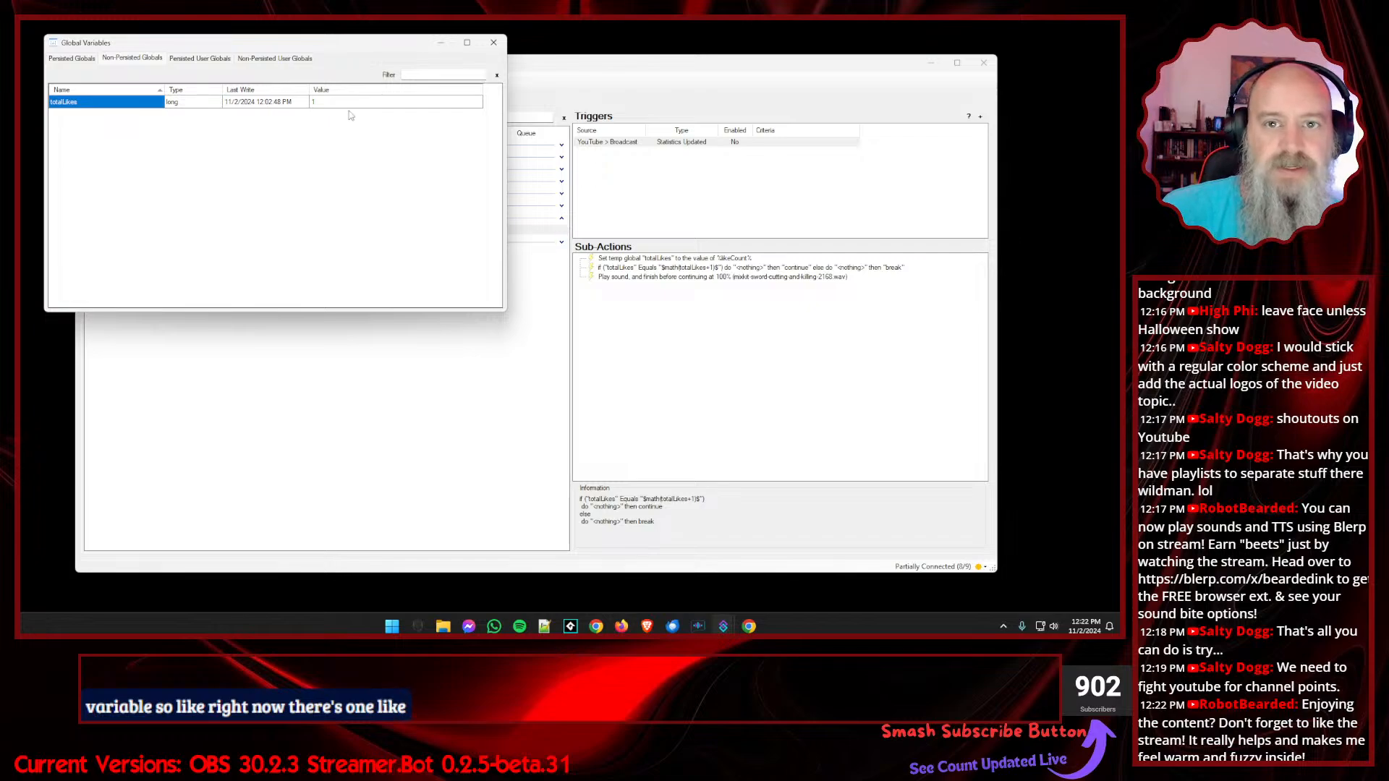
drag(356, 42, 388, 104)
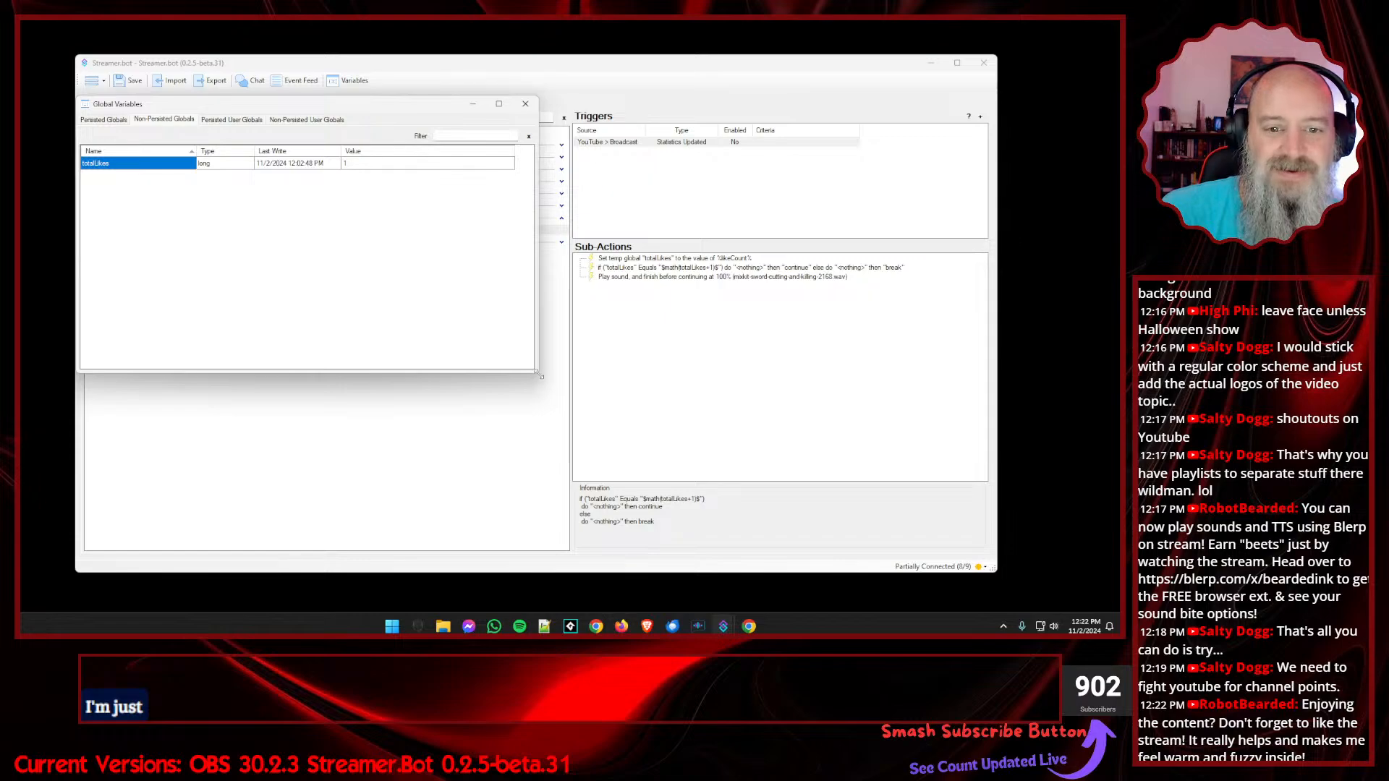
drag(541, 377, 567, 411)
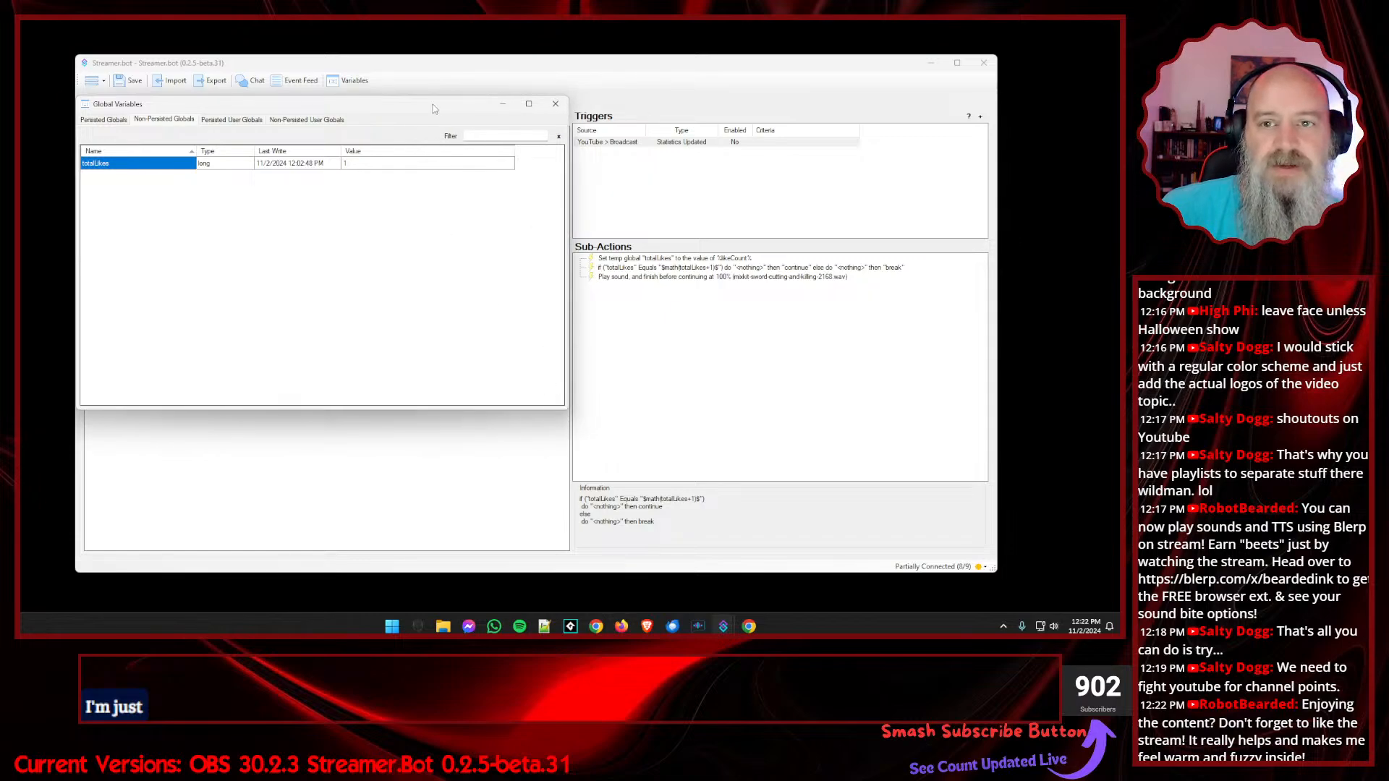
drag(433, 109, 378, 45)
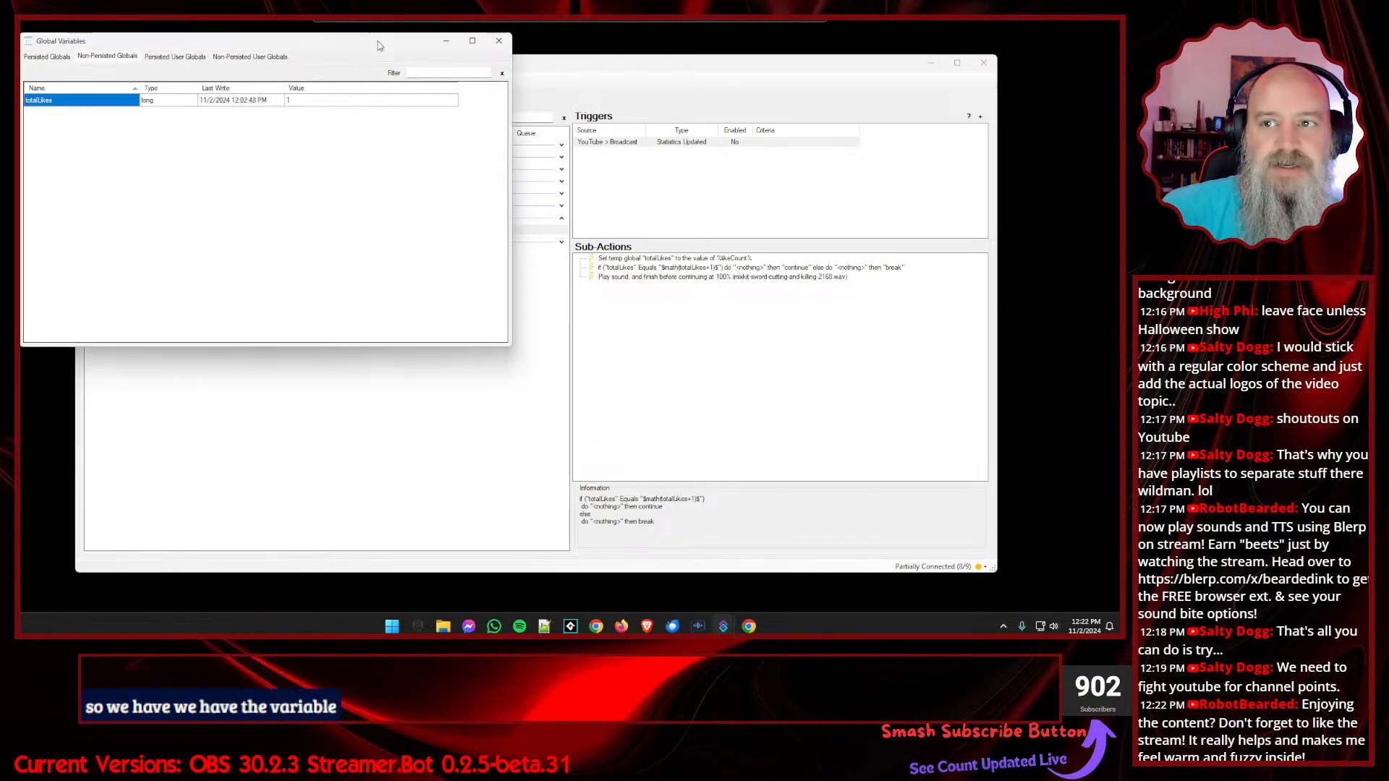
- Rearrange the two windows and narrow the main Streamer.bot window so the totalLikes row and the Like Me sub-actions are both in view
drag(622, 69, 709, 100)
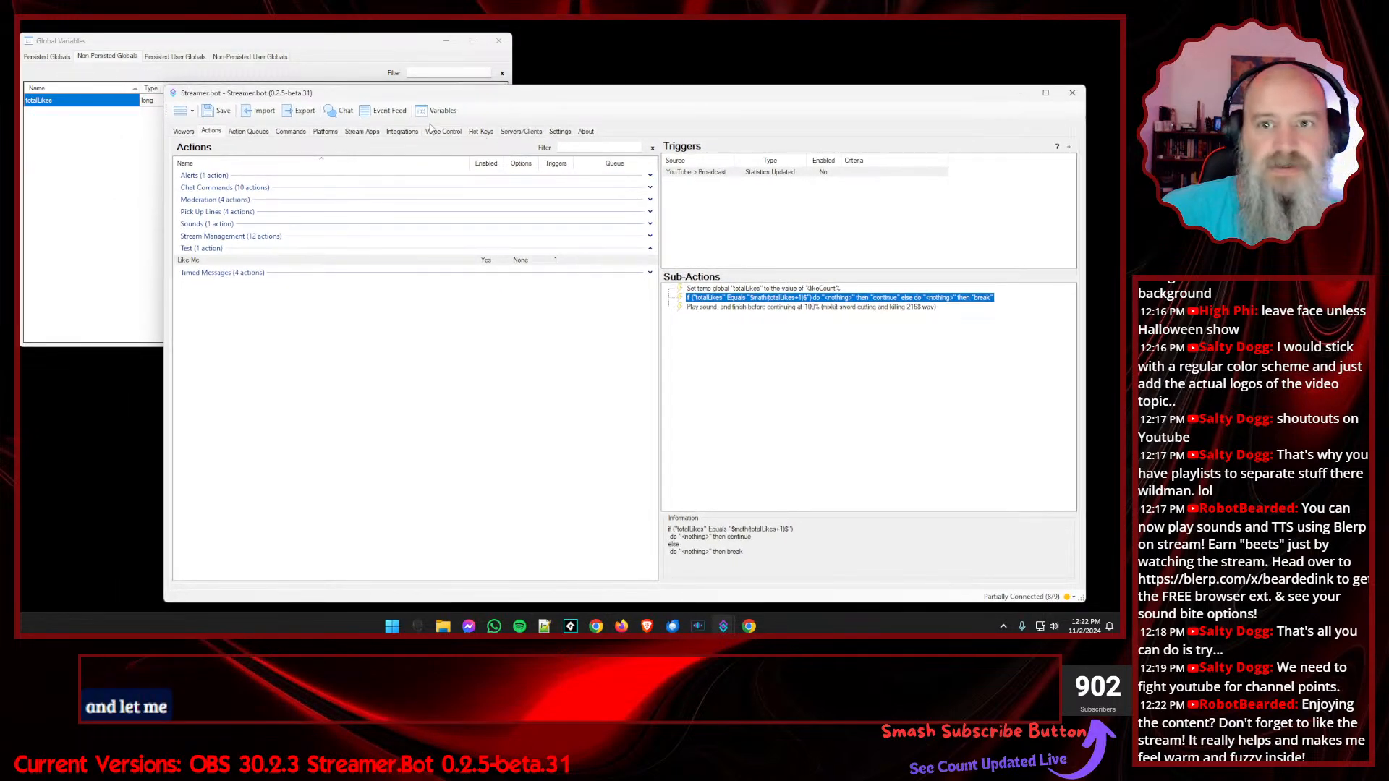
drag(597, 103, 615, 107)
click(365, 43)
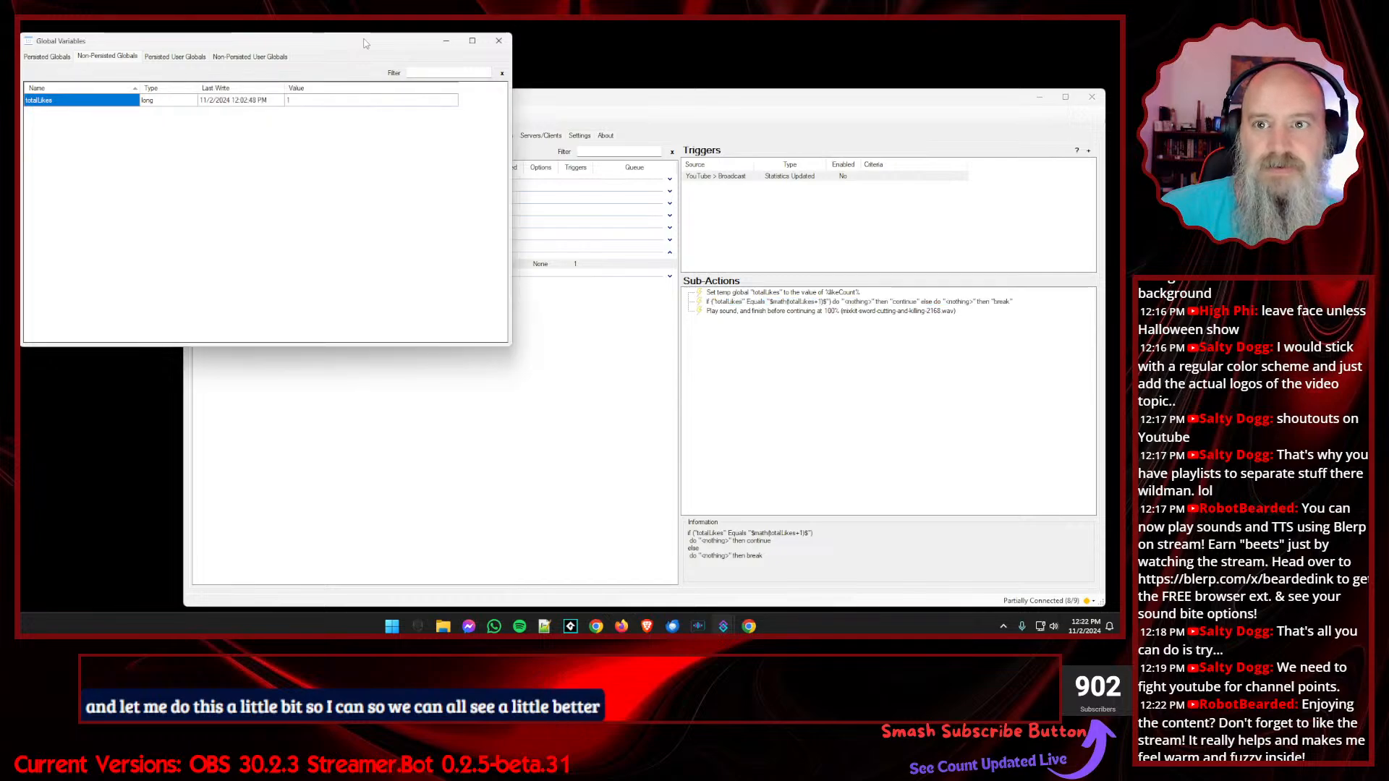
drag(366, 43, 366, 35)
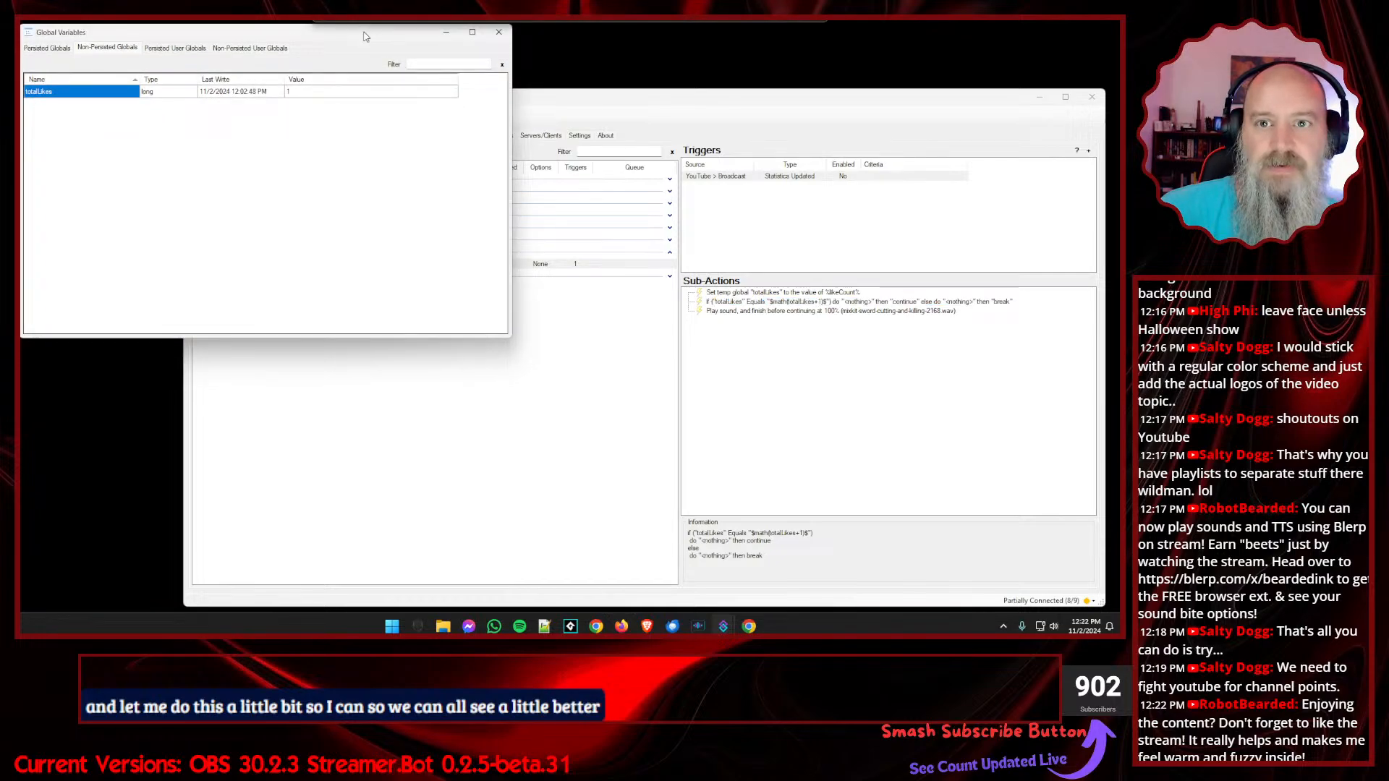
click(556, 99)
drag(553, 89, 570, 129)
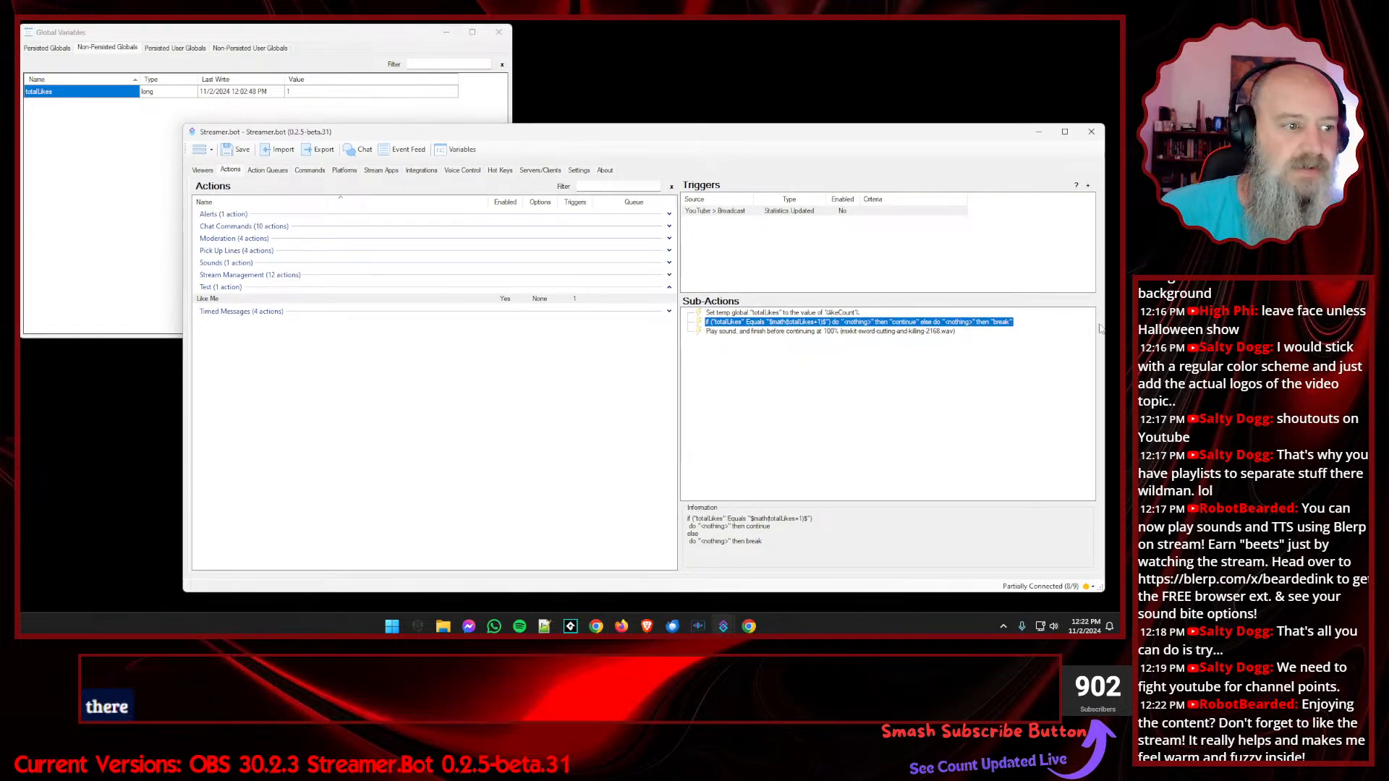
drag(1105, 324, 1063, 325)
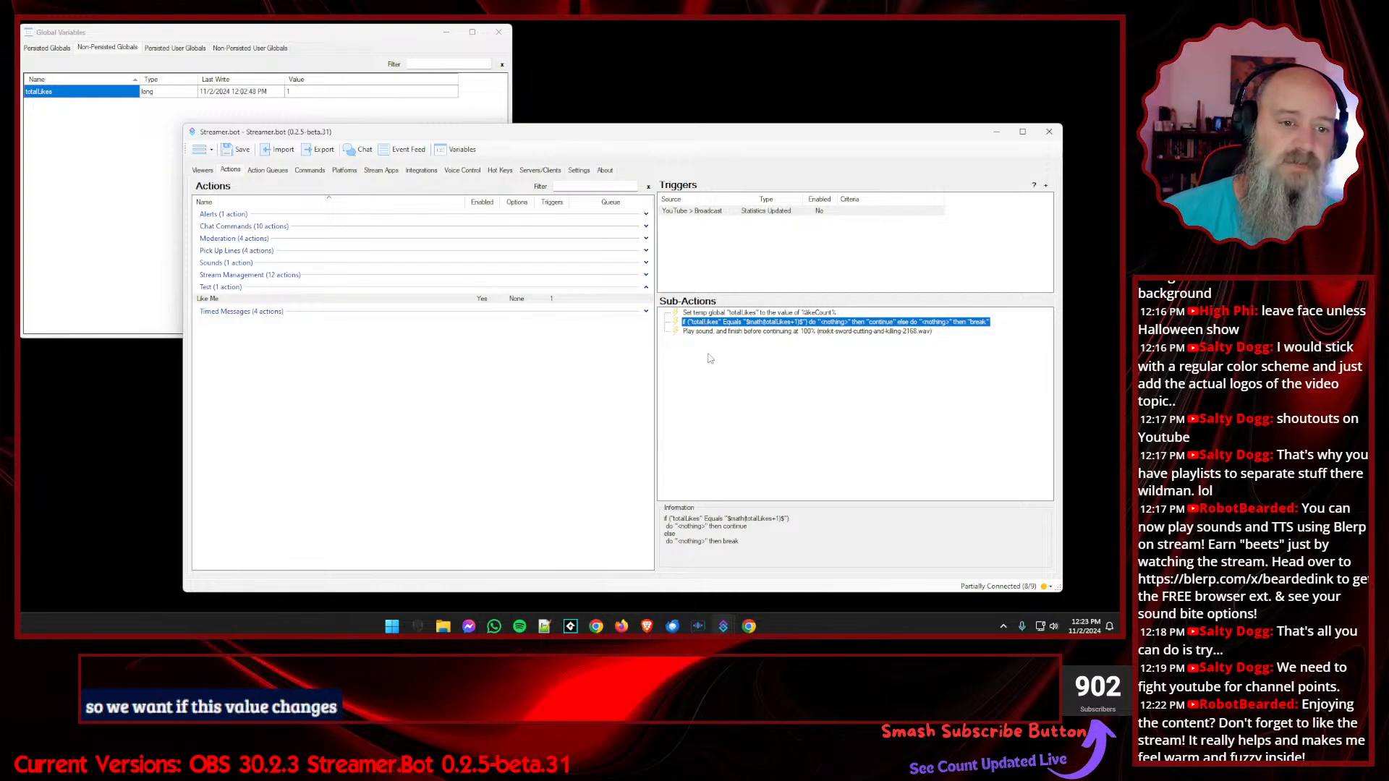
- Review the Like Me action's play sound, If/Else and set-global sub-actions, leaving the If/Else settings unchanged
key(Down)
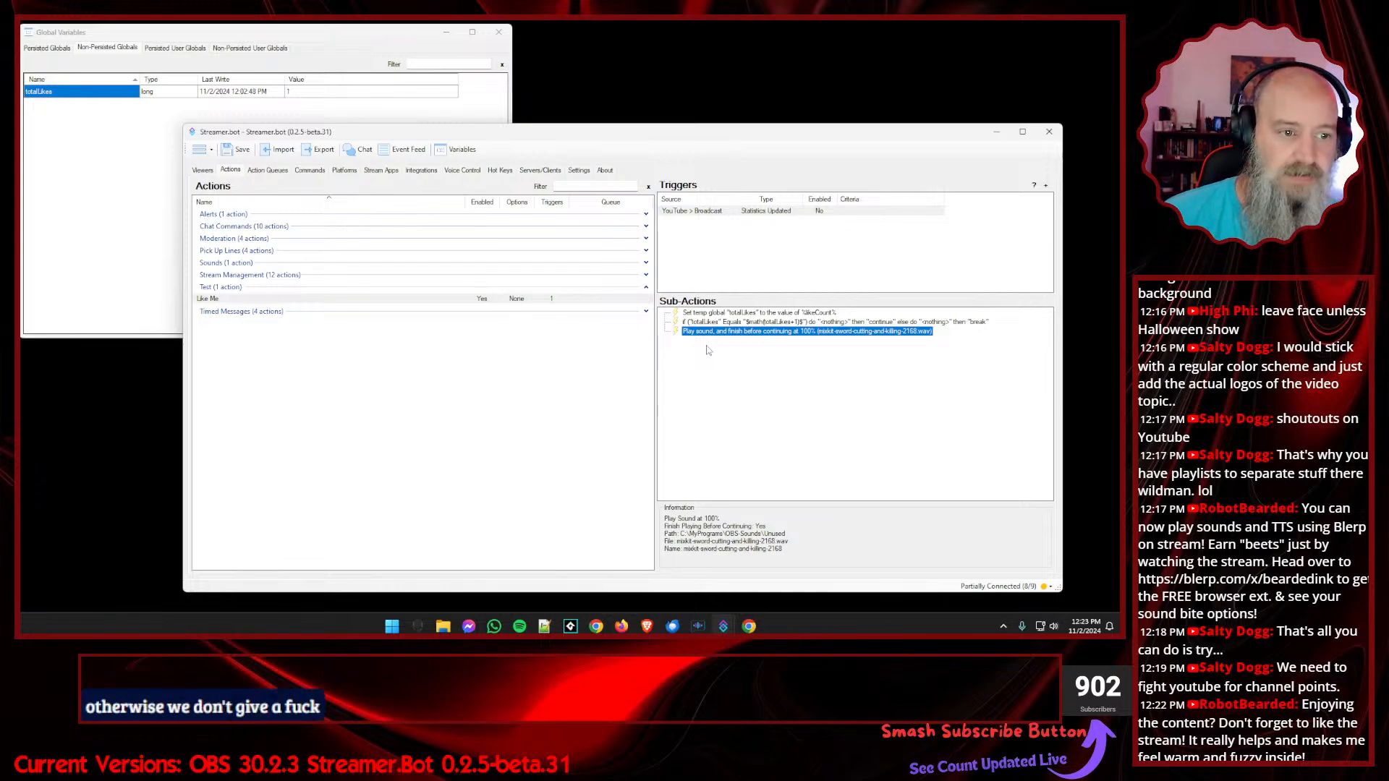
double_click(742, 322)
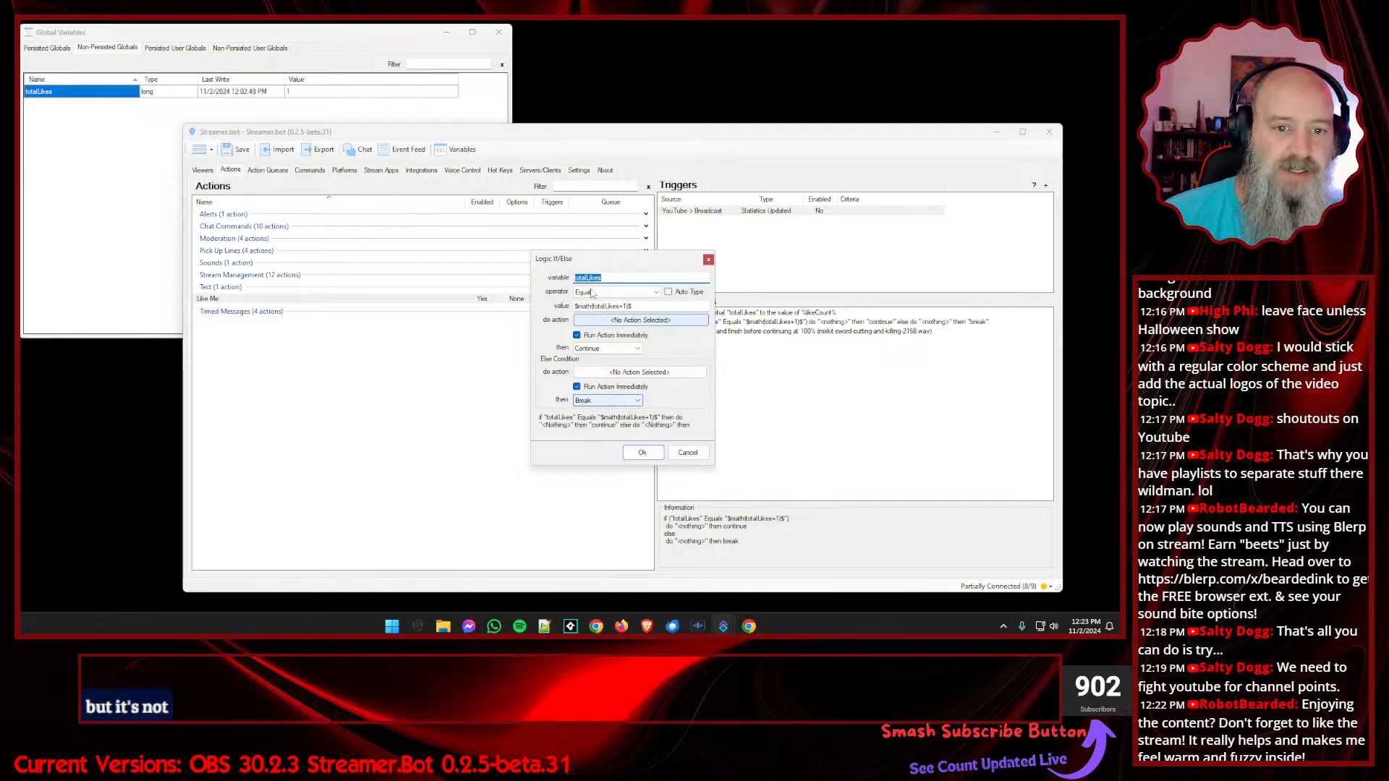
click(686, 452)
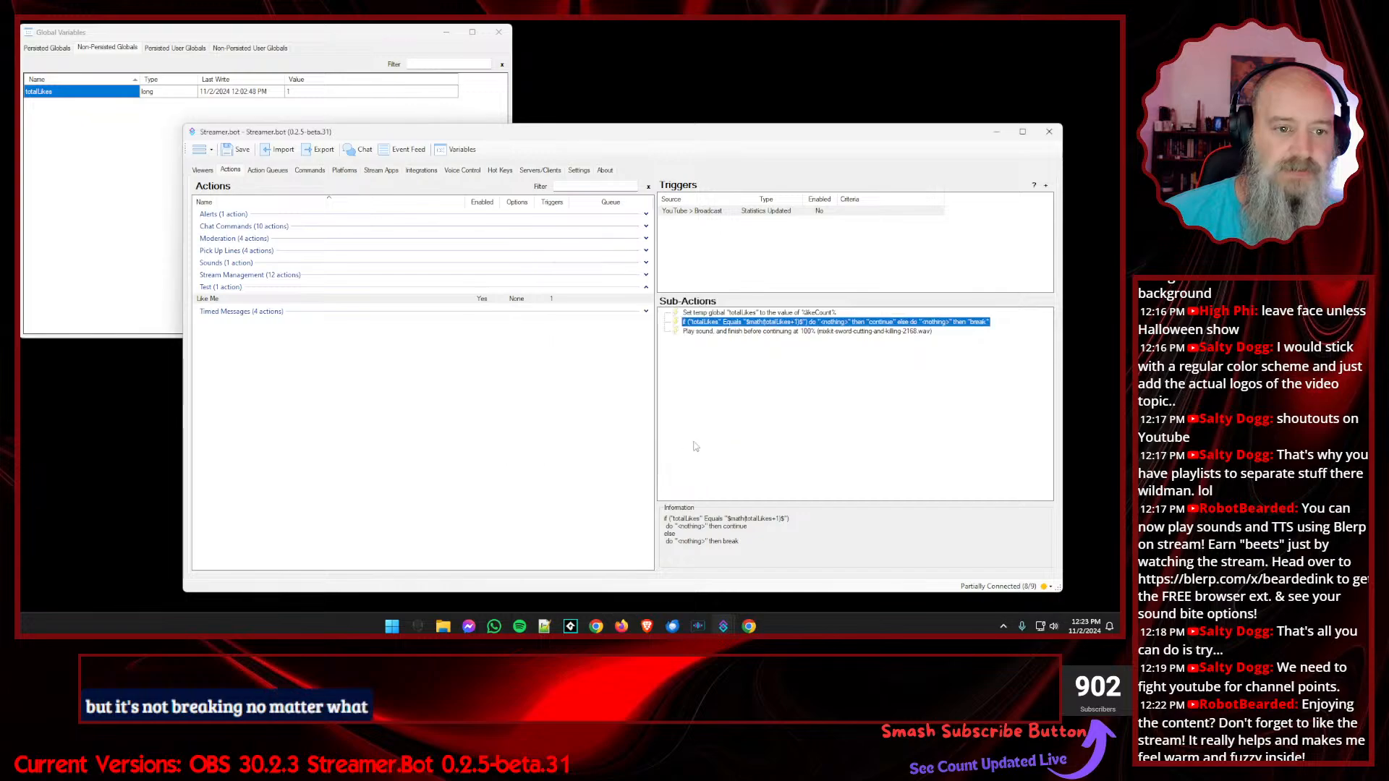
click(716, 314)
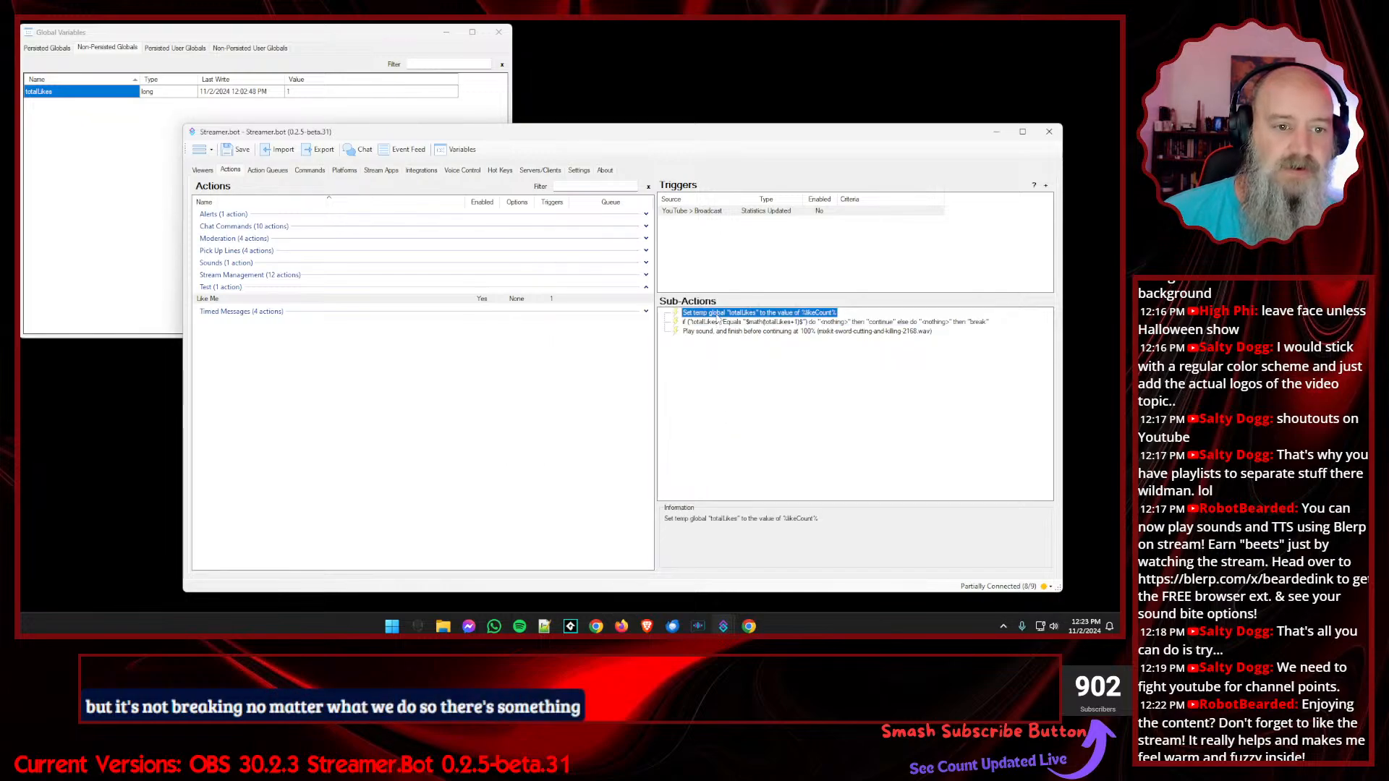
click(714, 371)
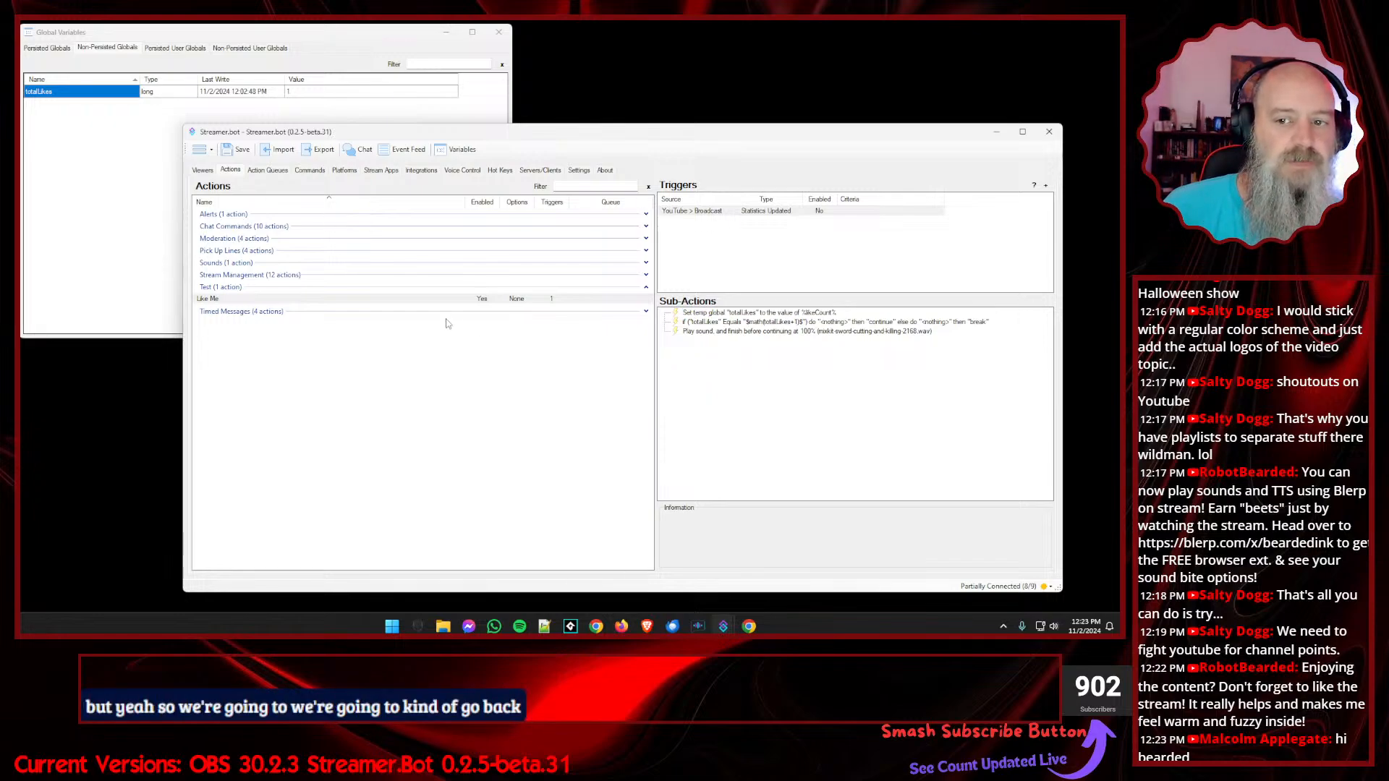
- Duplicate the Like Me action in the Test group and name the copy Like Me Plan
right_click(243, 299)
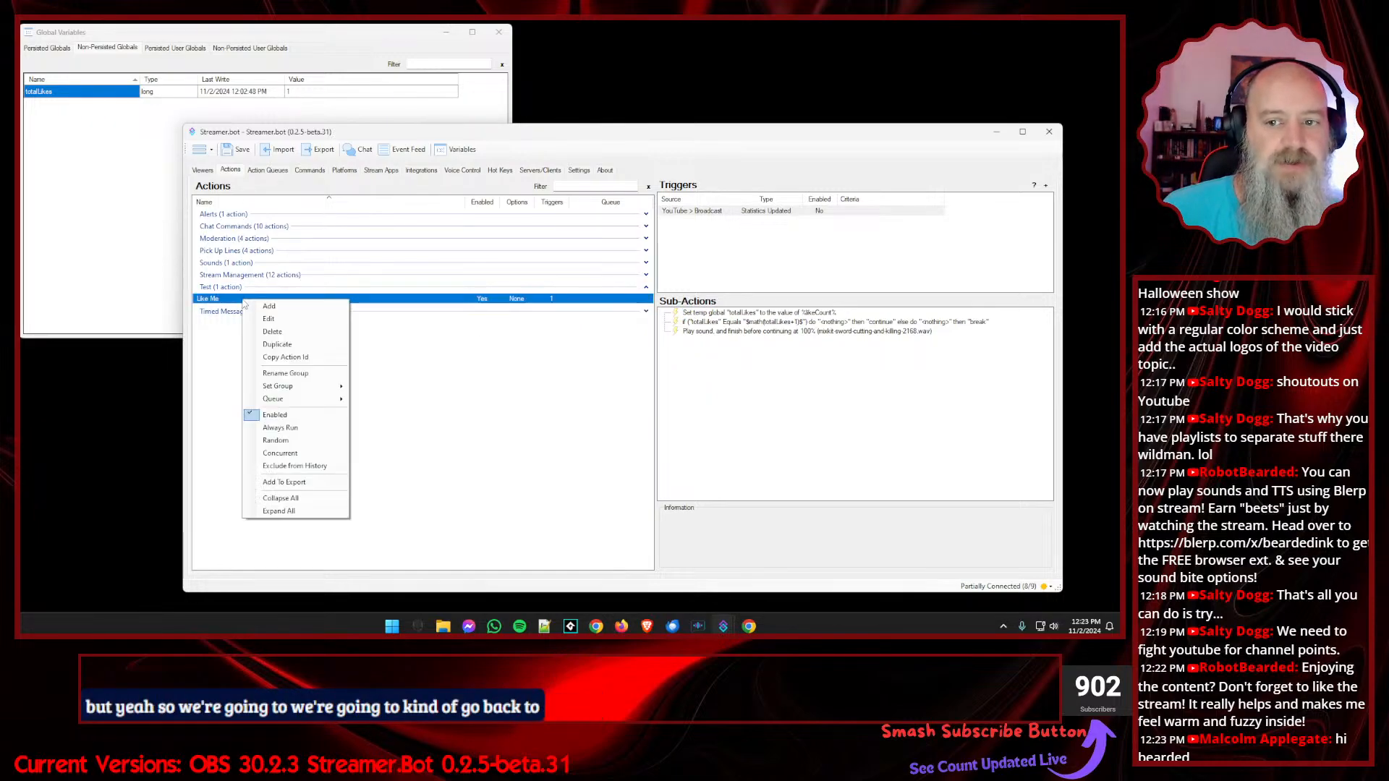
click(265, 346)
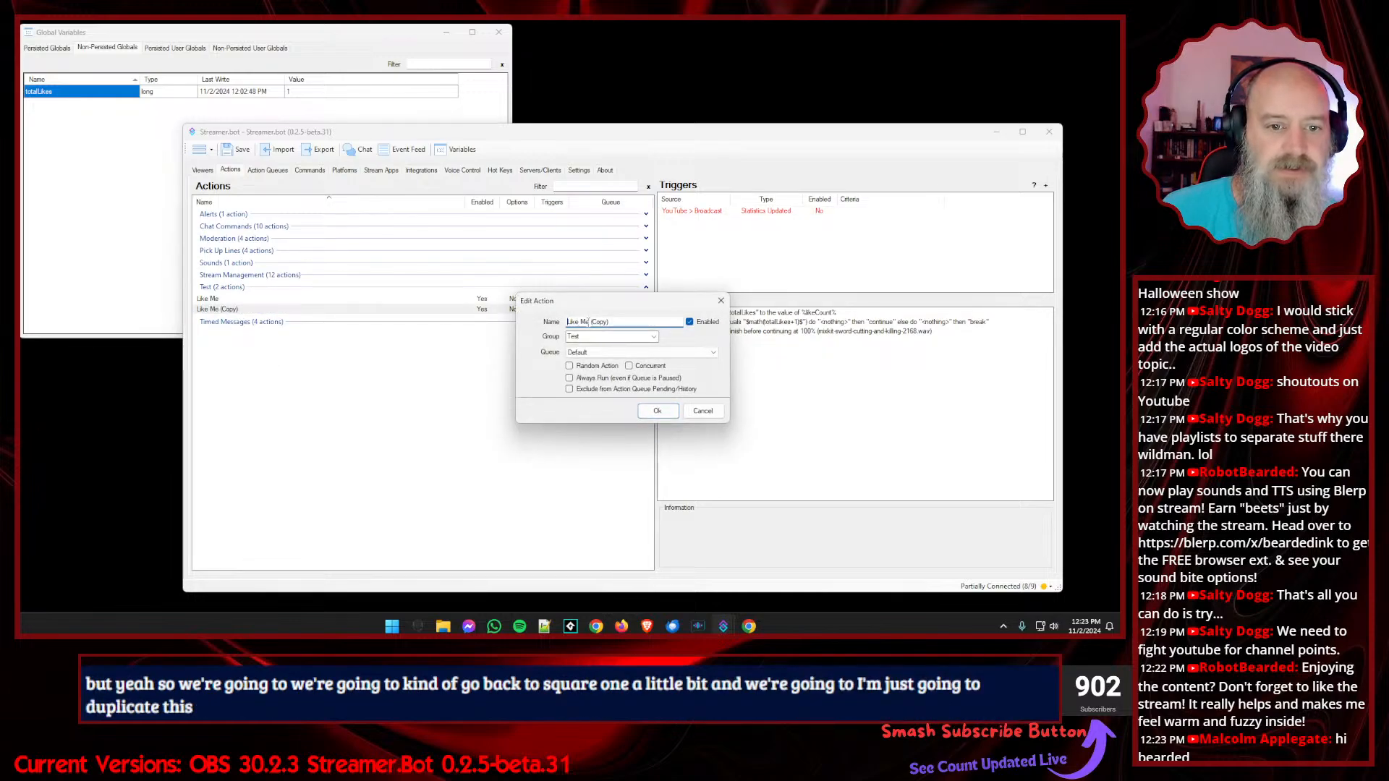
drag(589, 321, 609, 321)
text(Plan)
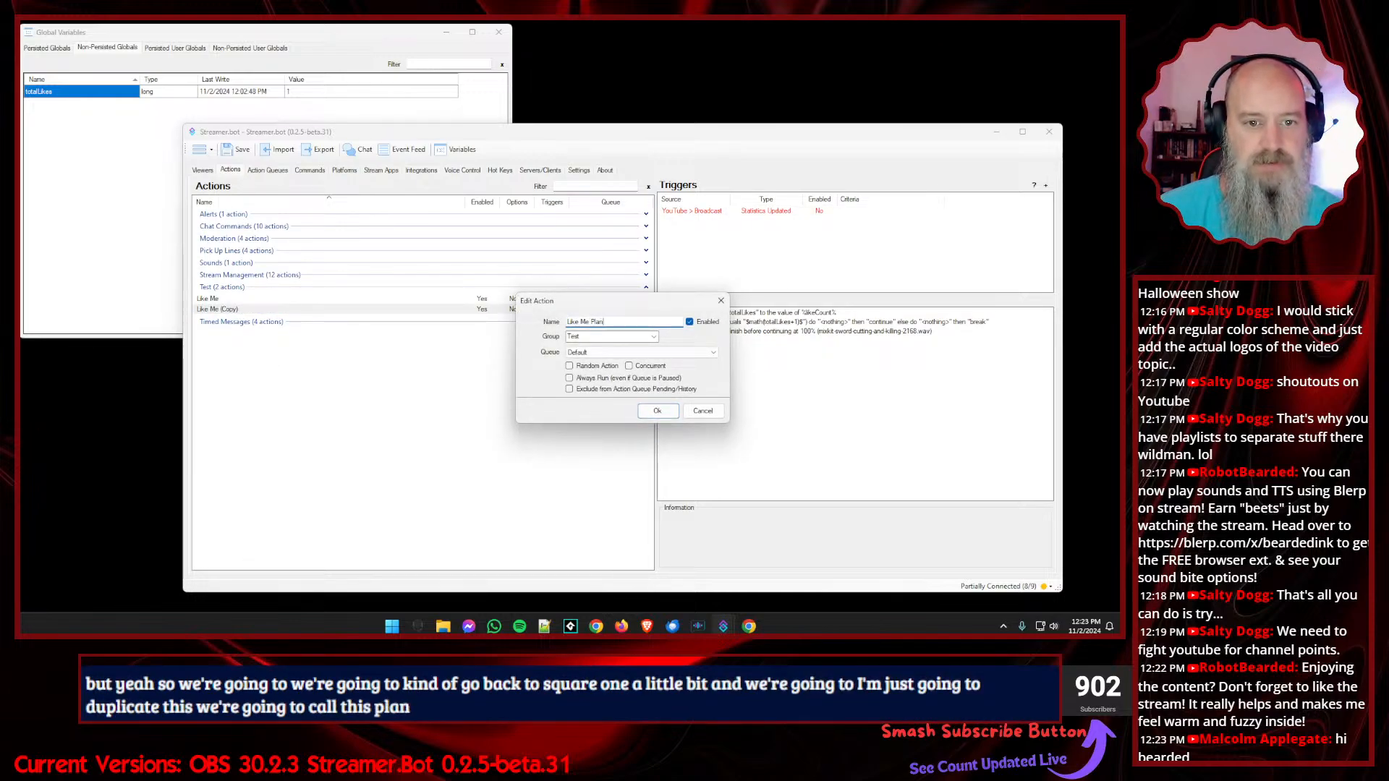
click(657, 411)
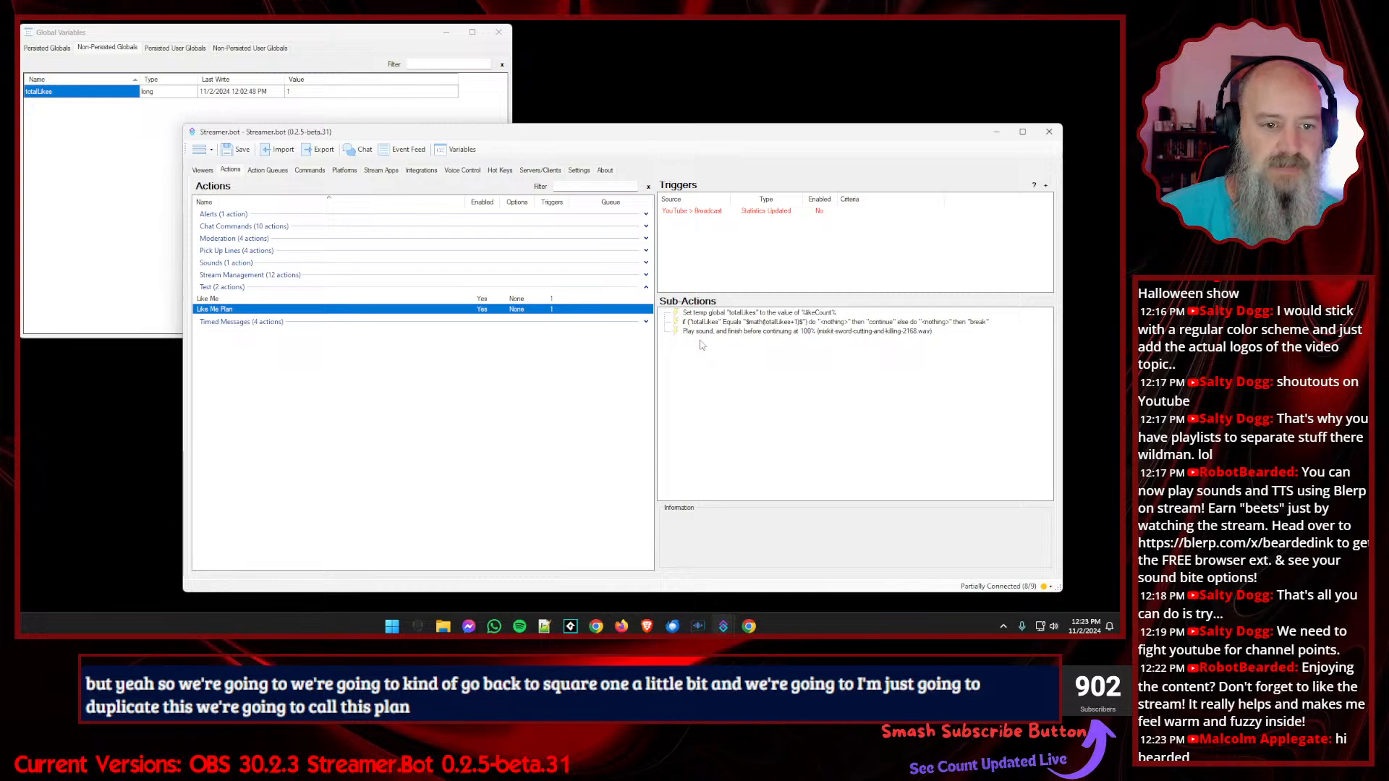
- Delete the YouTube Statistics Updated trigger from the Like Me Plan action
right_click(720, 211)
click(732, 260)
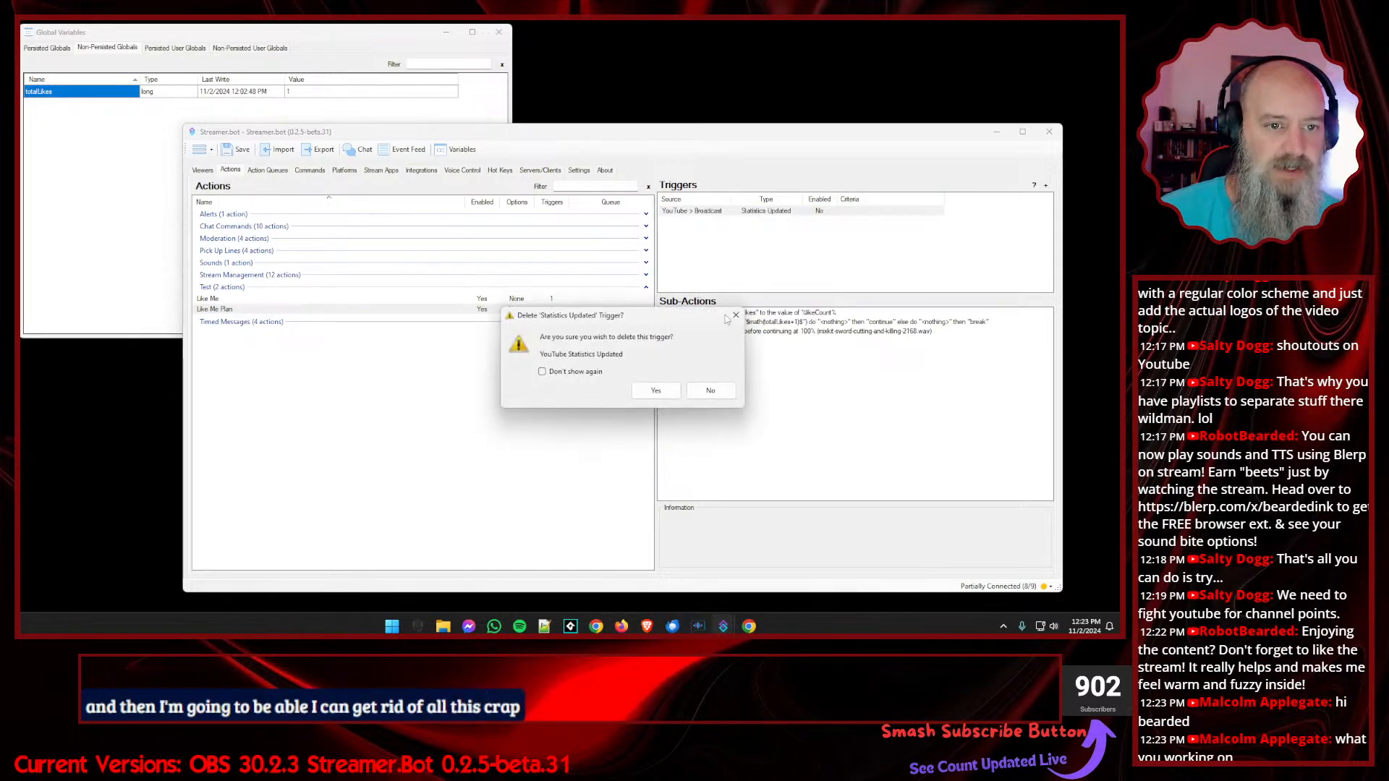
click(656, 390)
- Remove the set-global, If/Else and play sound sub-actions from Like Me Plan
right_click(716, 312)
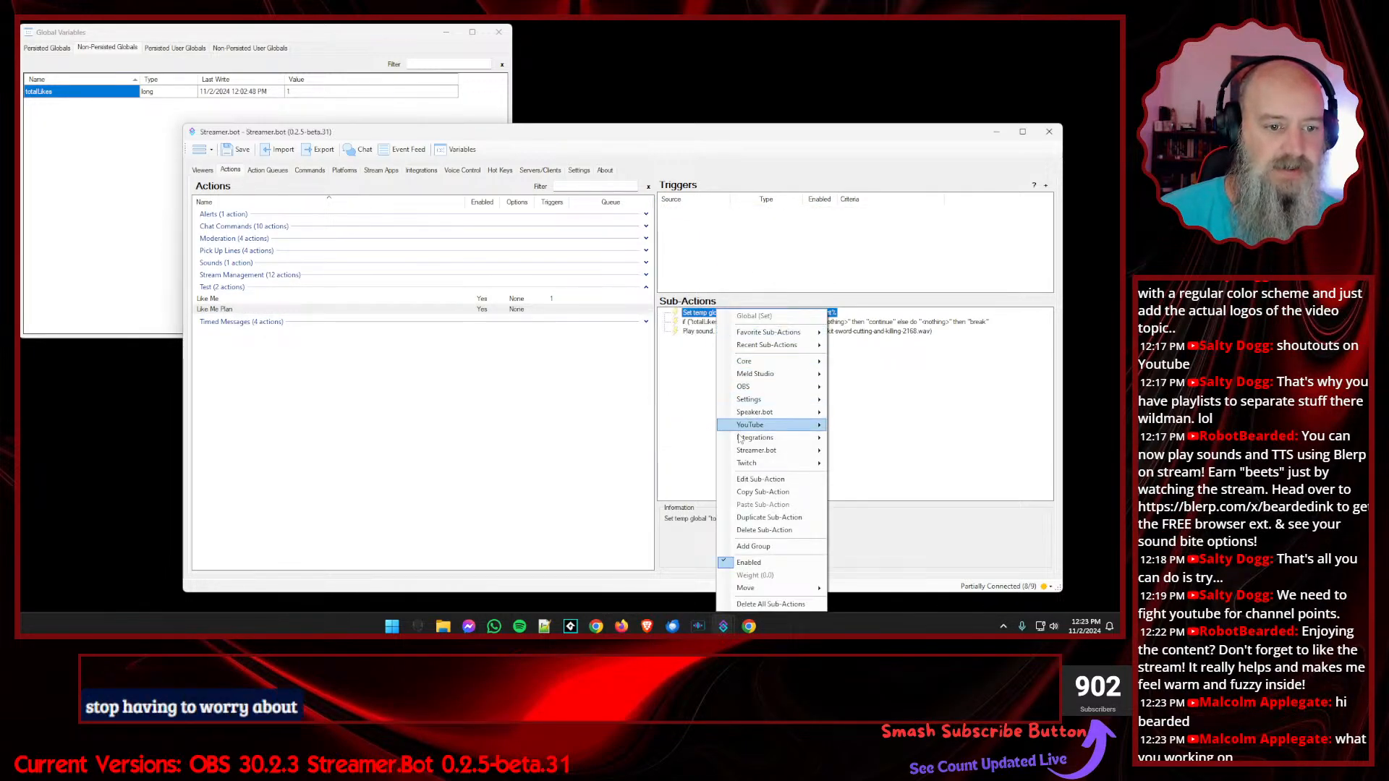
click(753, 530)
right_click(720, 312)
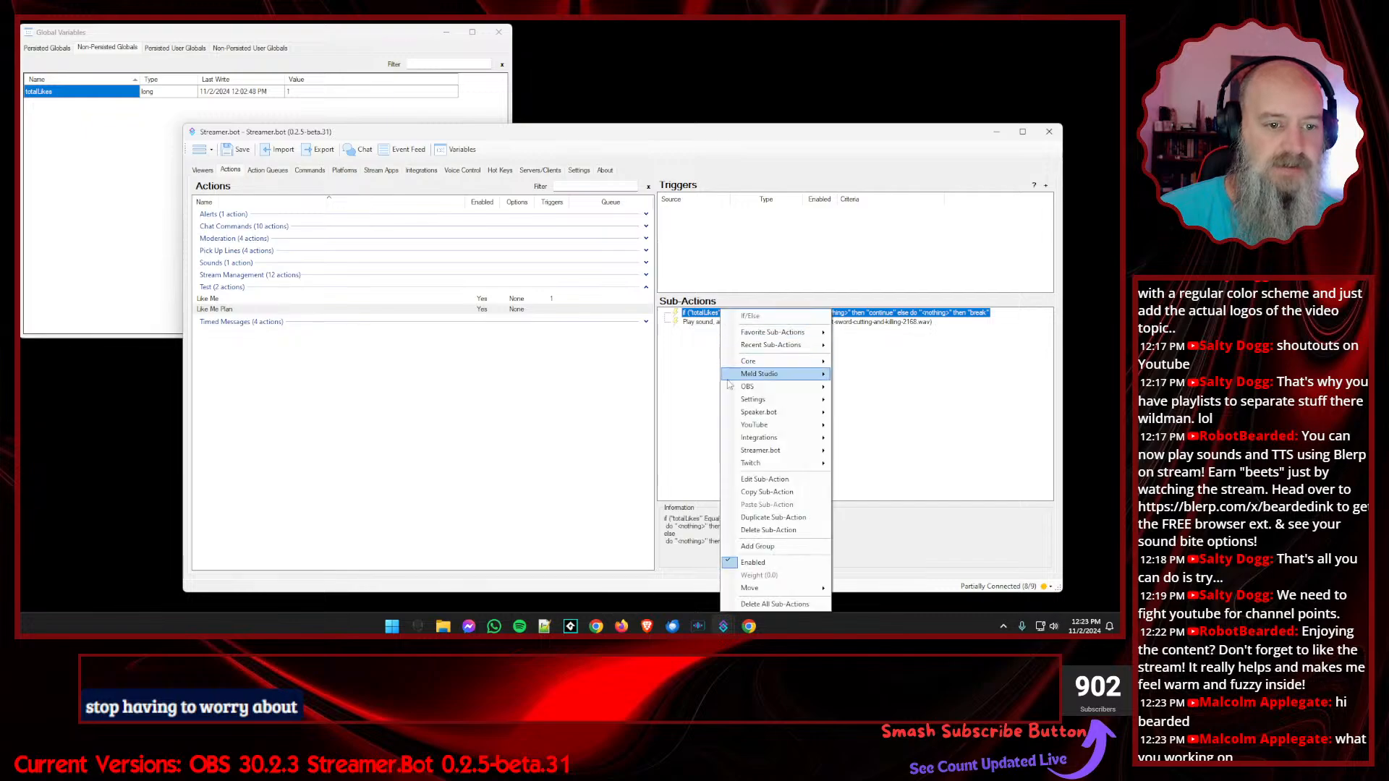
click(753, 530)
right_click(721, 316)
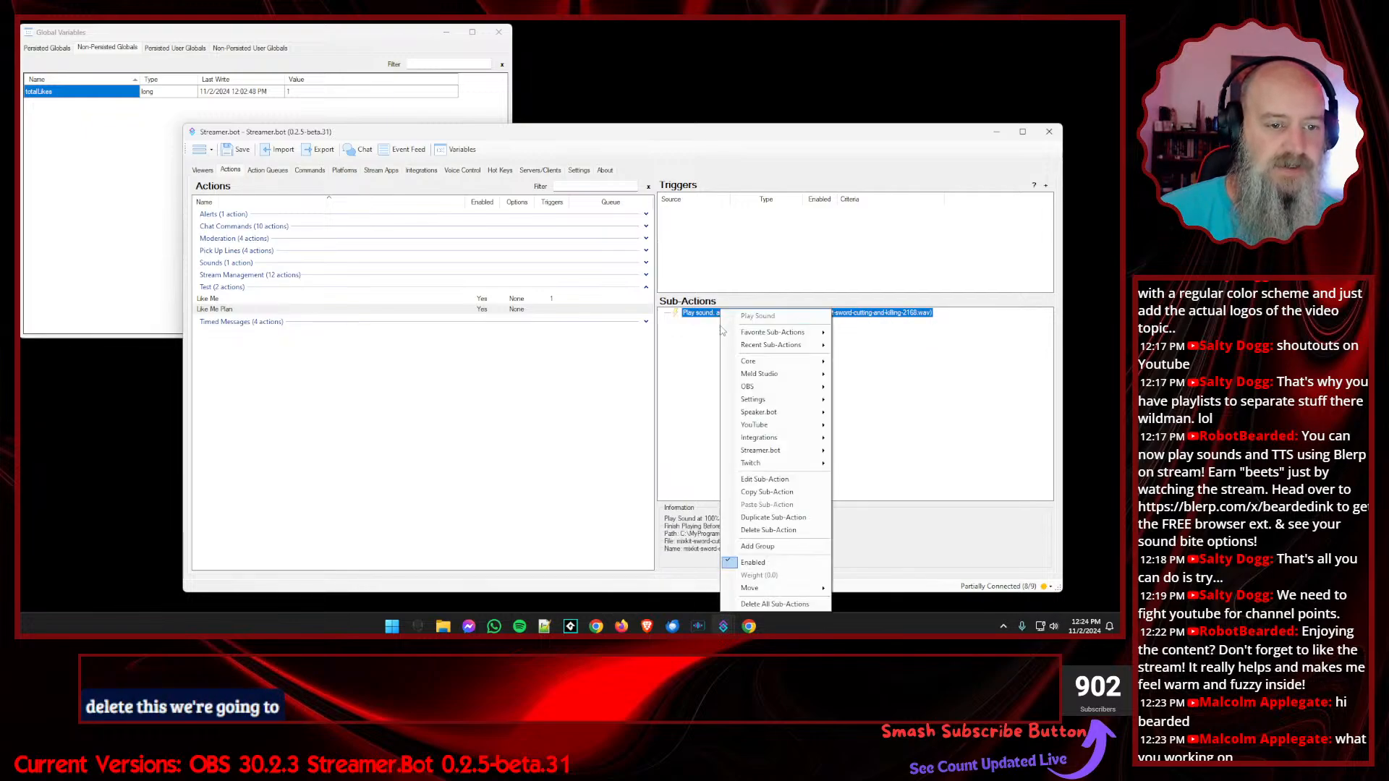
click(752, 531)
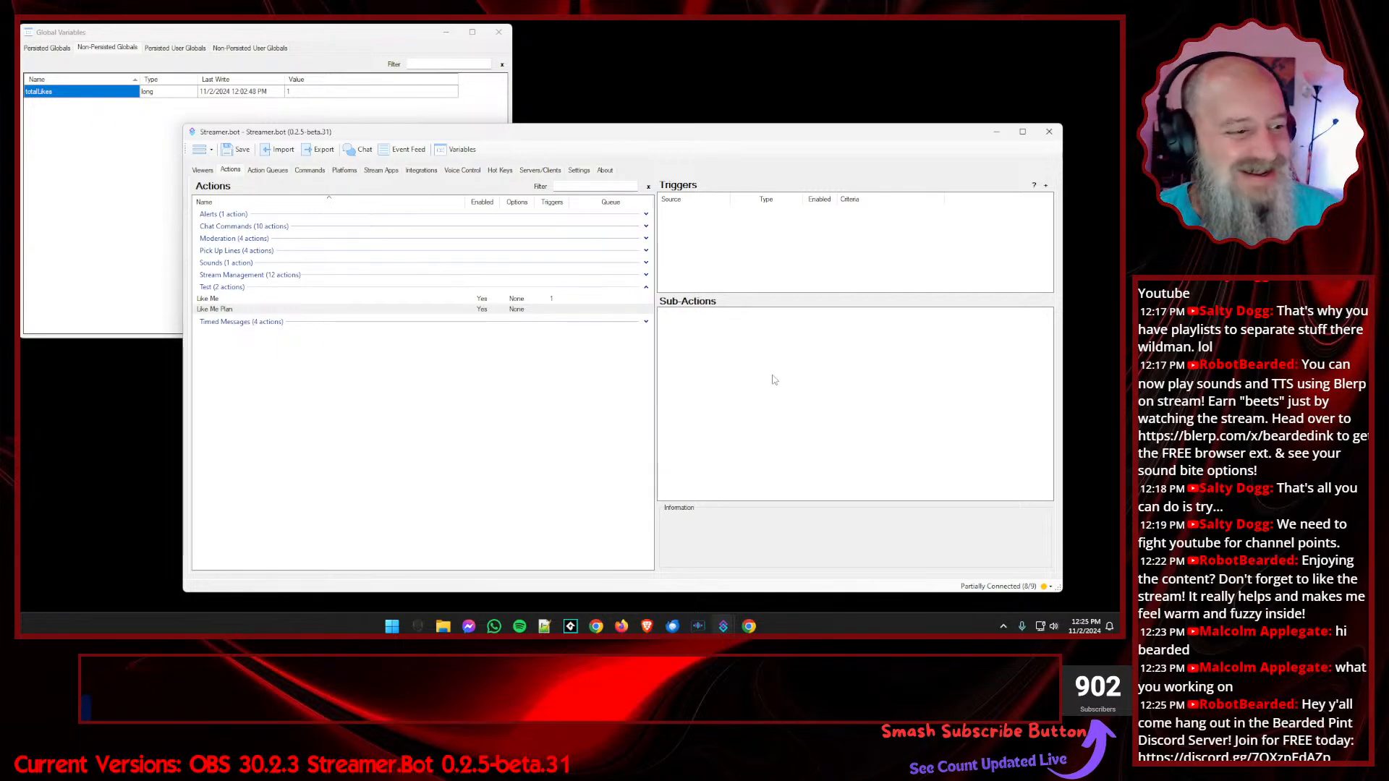
- Add a comment sub-action reading "Get the current like count" to the Like Me Plan action
click(479, 428)
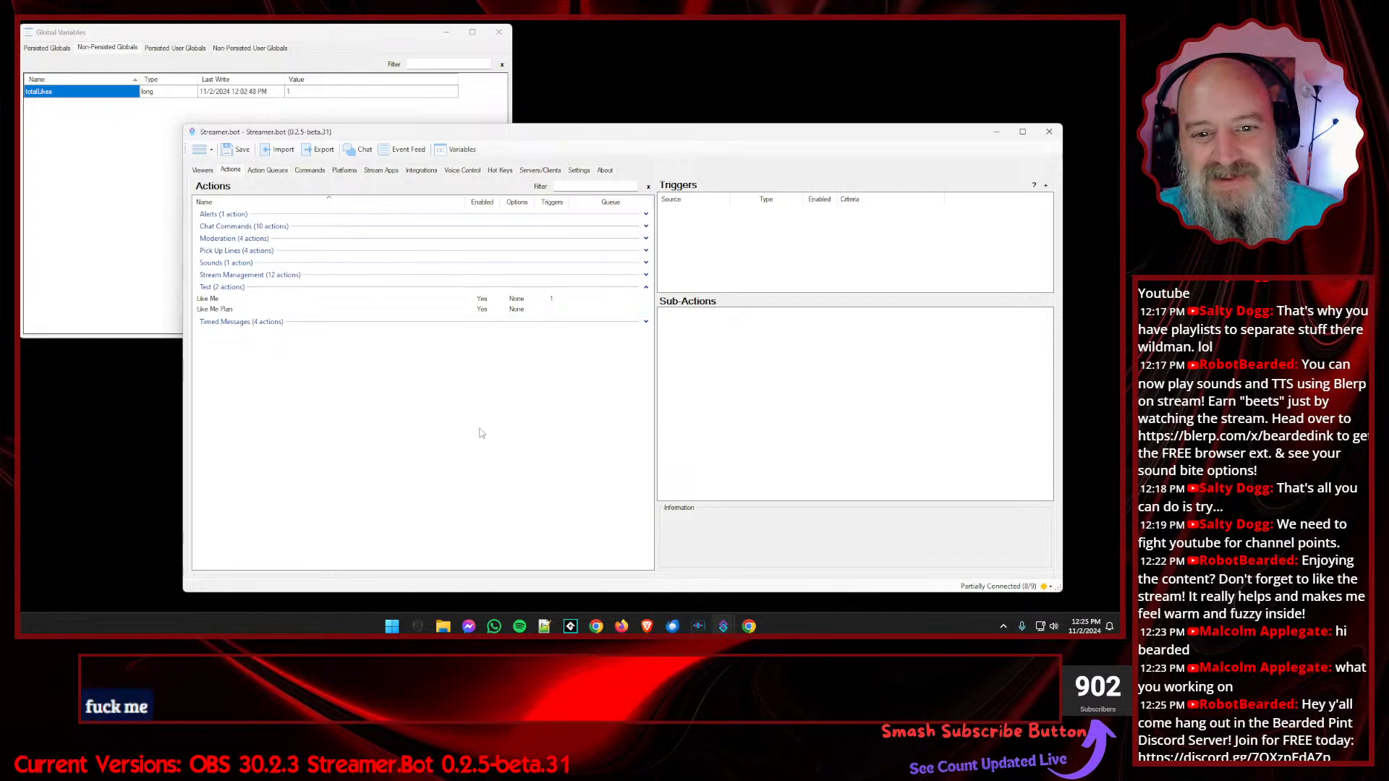
click(405, 311)
right_click(668, 338)
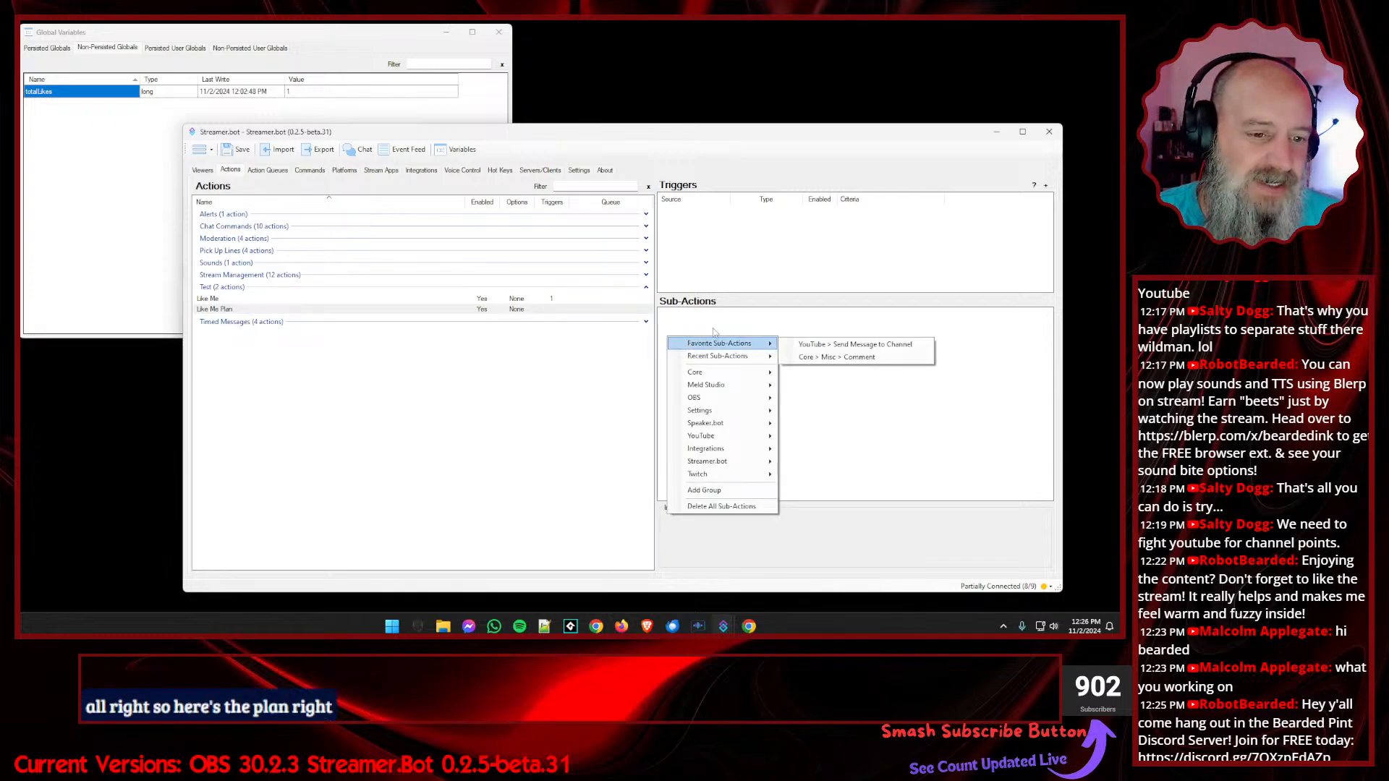
click(809, 323)
right_click(684, 354)
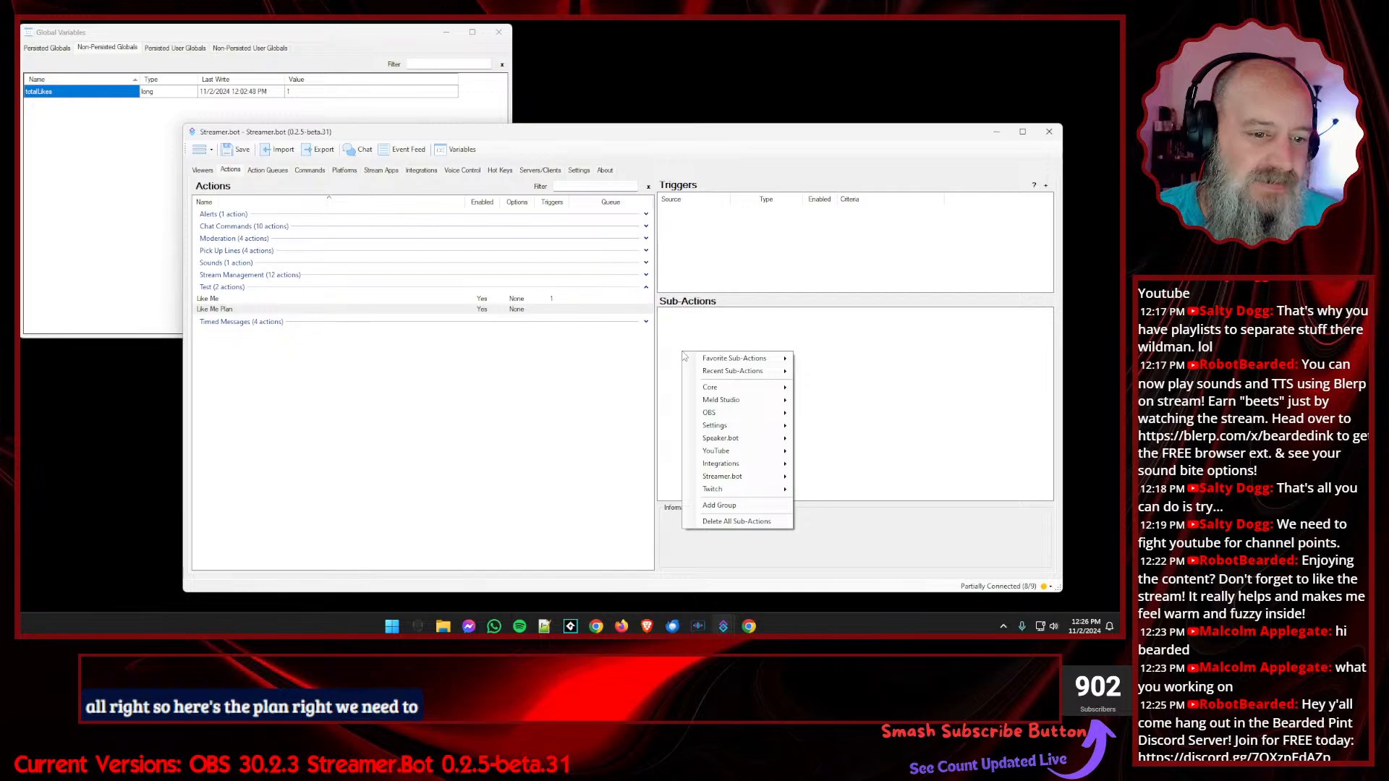
mouse_move(784, 359)
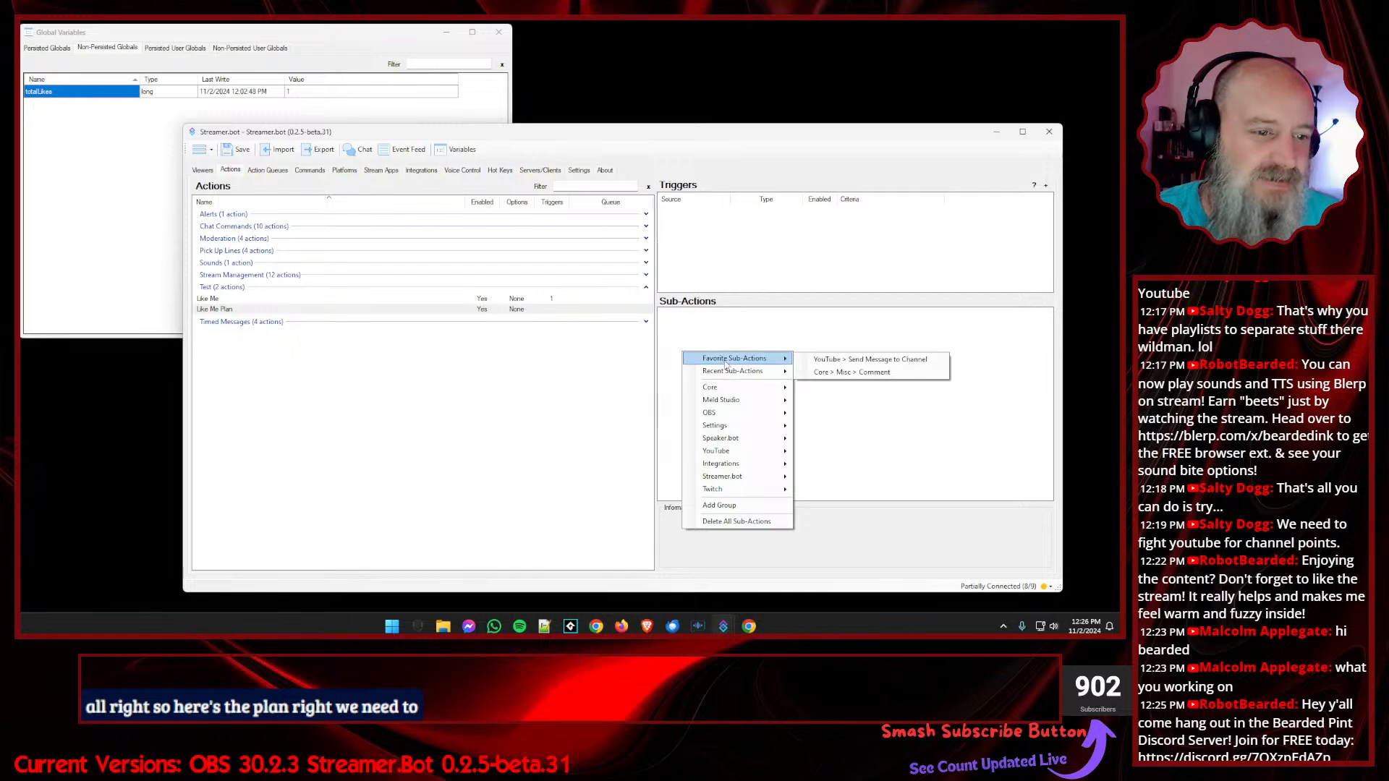
click(868, 372)
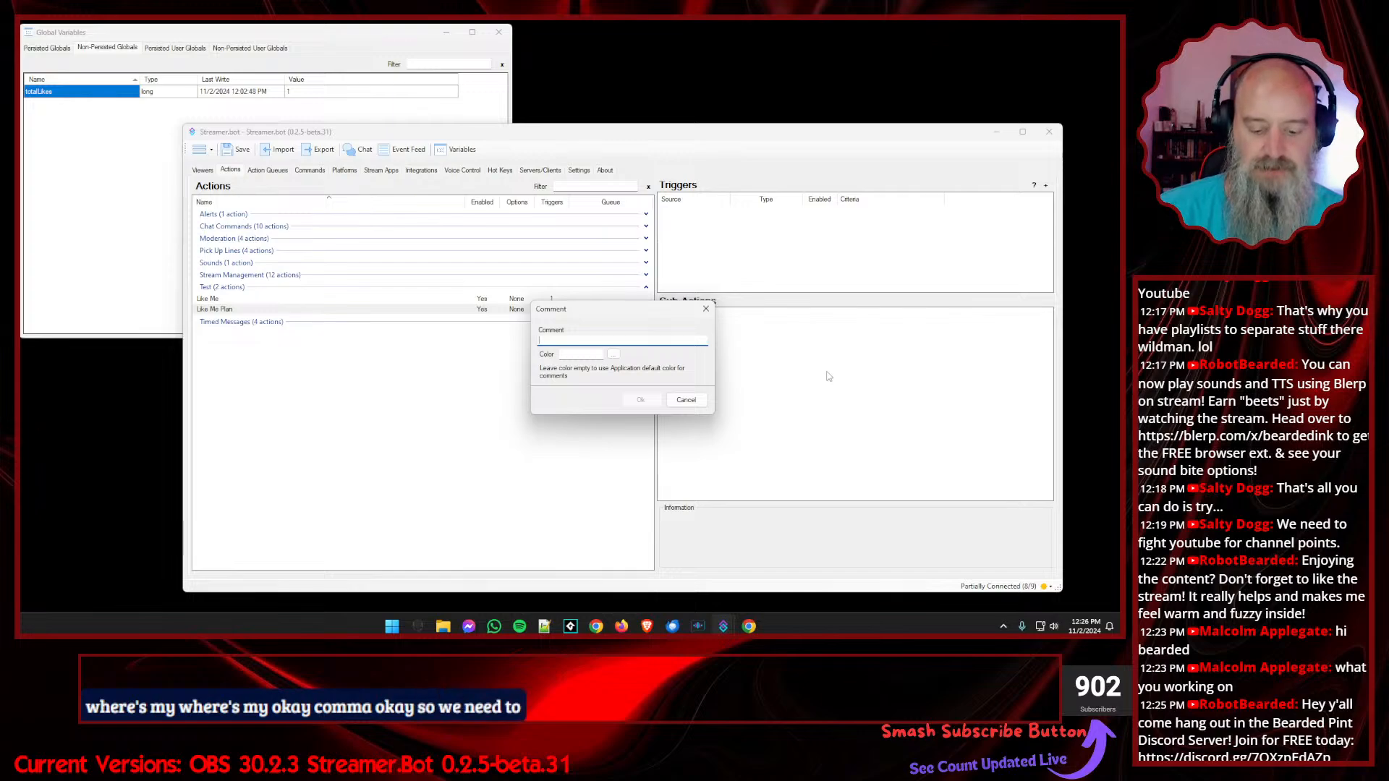
text(Get the)
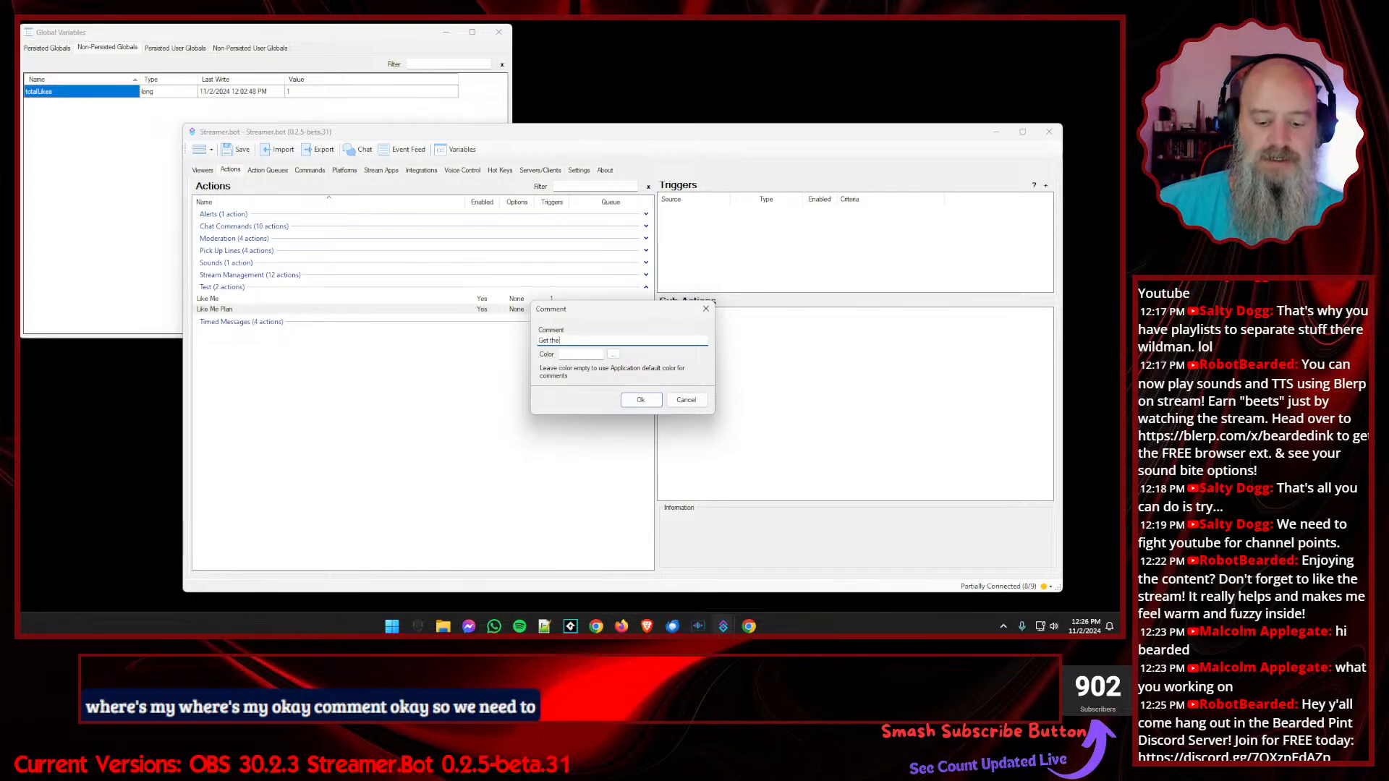
text( current )
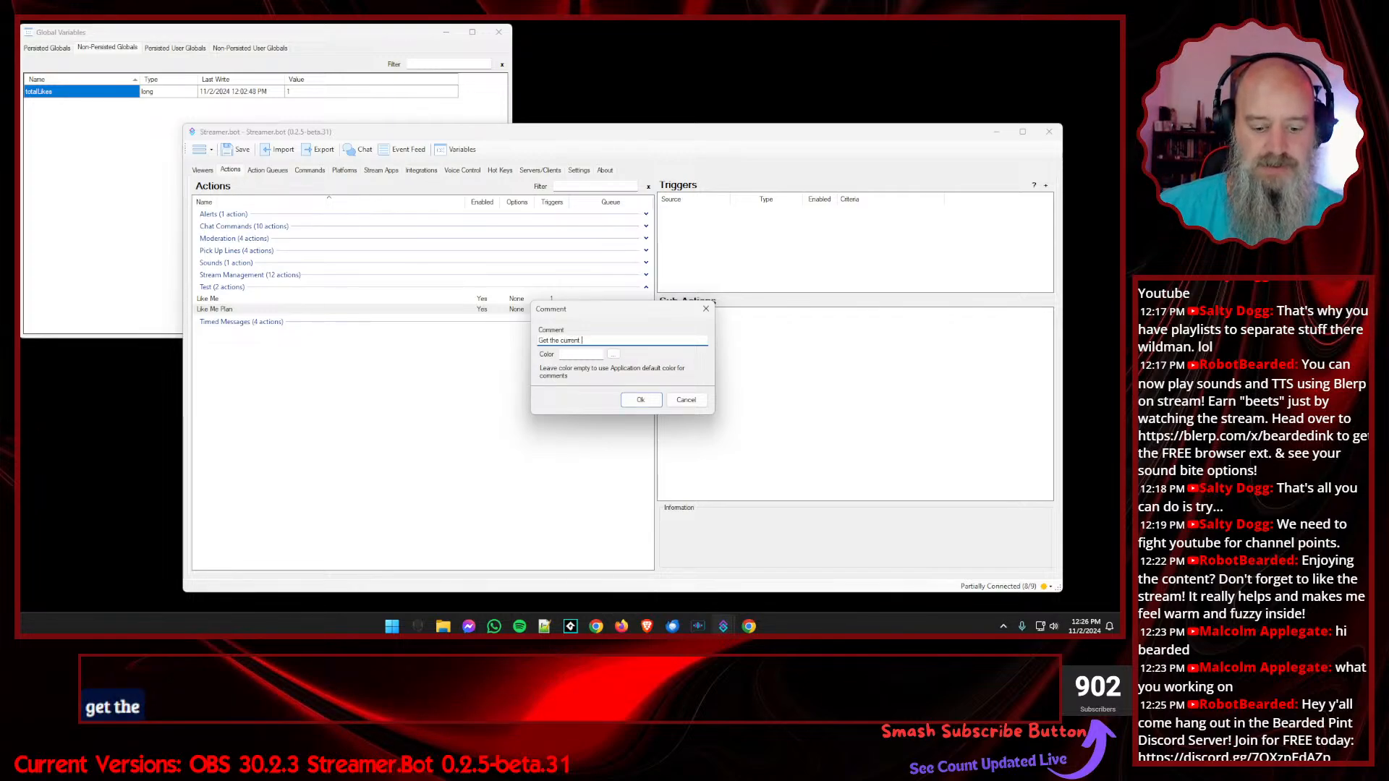
text(like count)
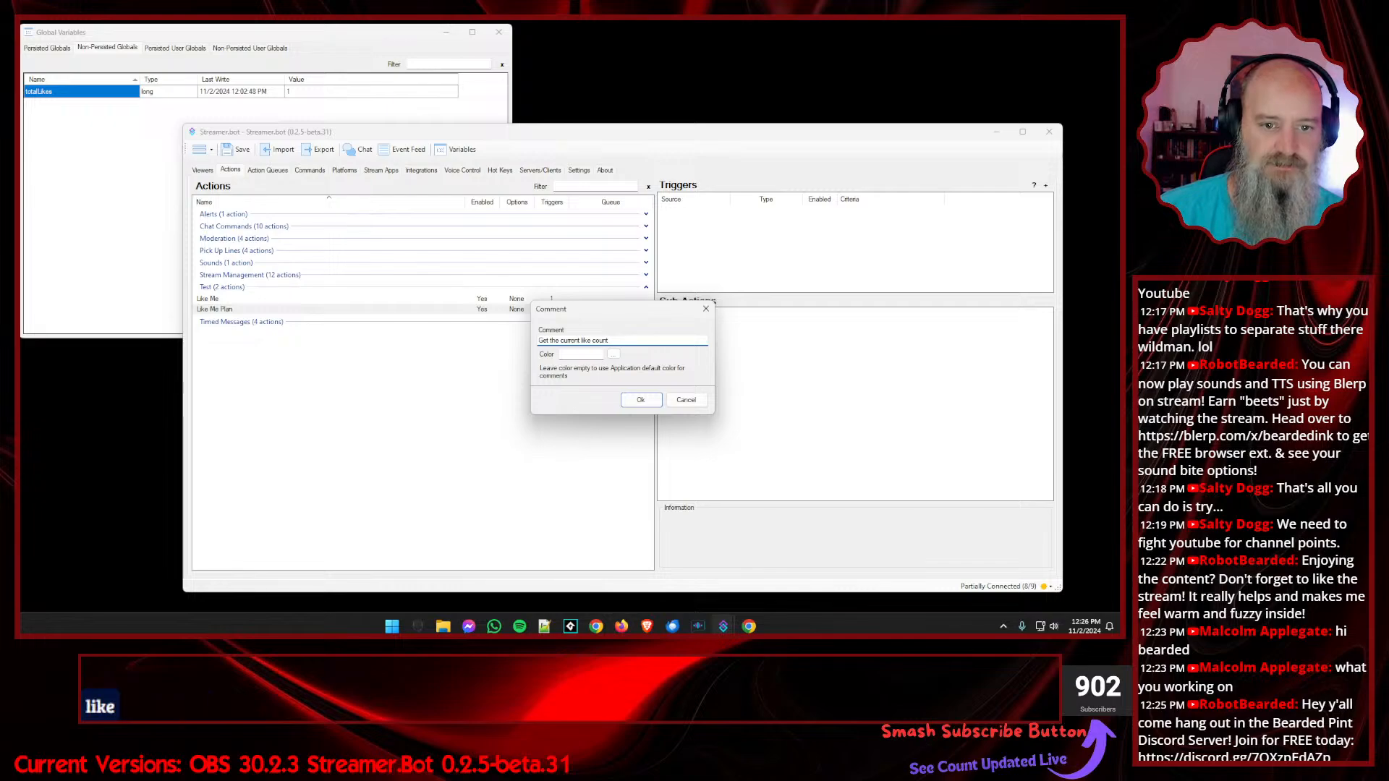
key(Return)
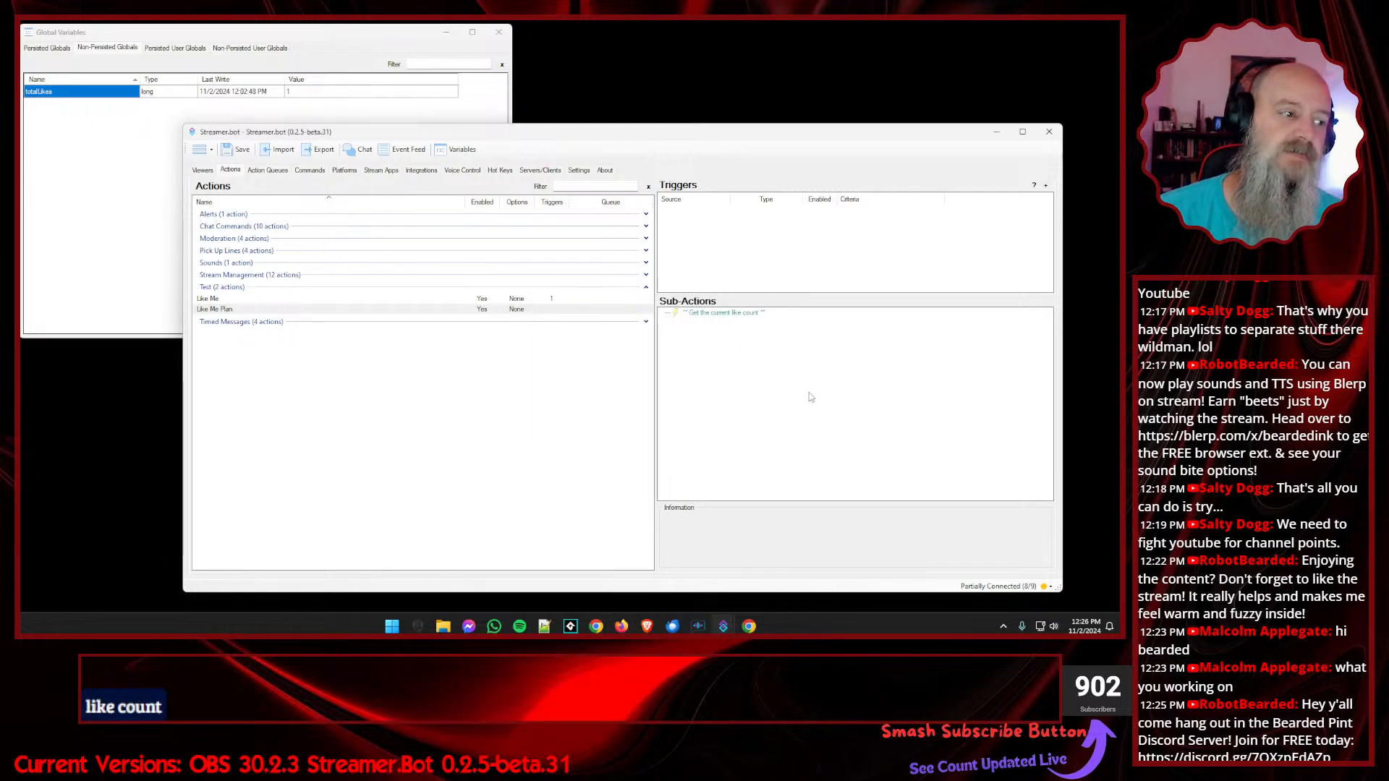
- Add a second comment sub-action to Like Me Plan reading "Check if it increases"
right_click(688, 341)
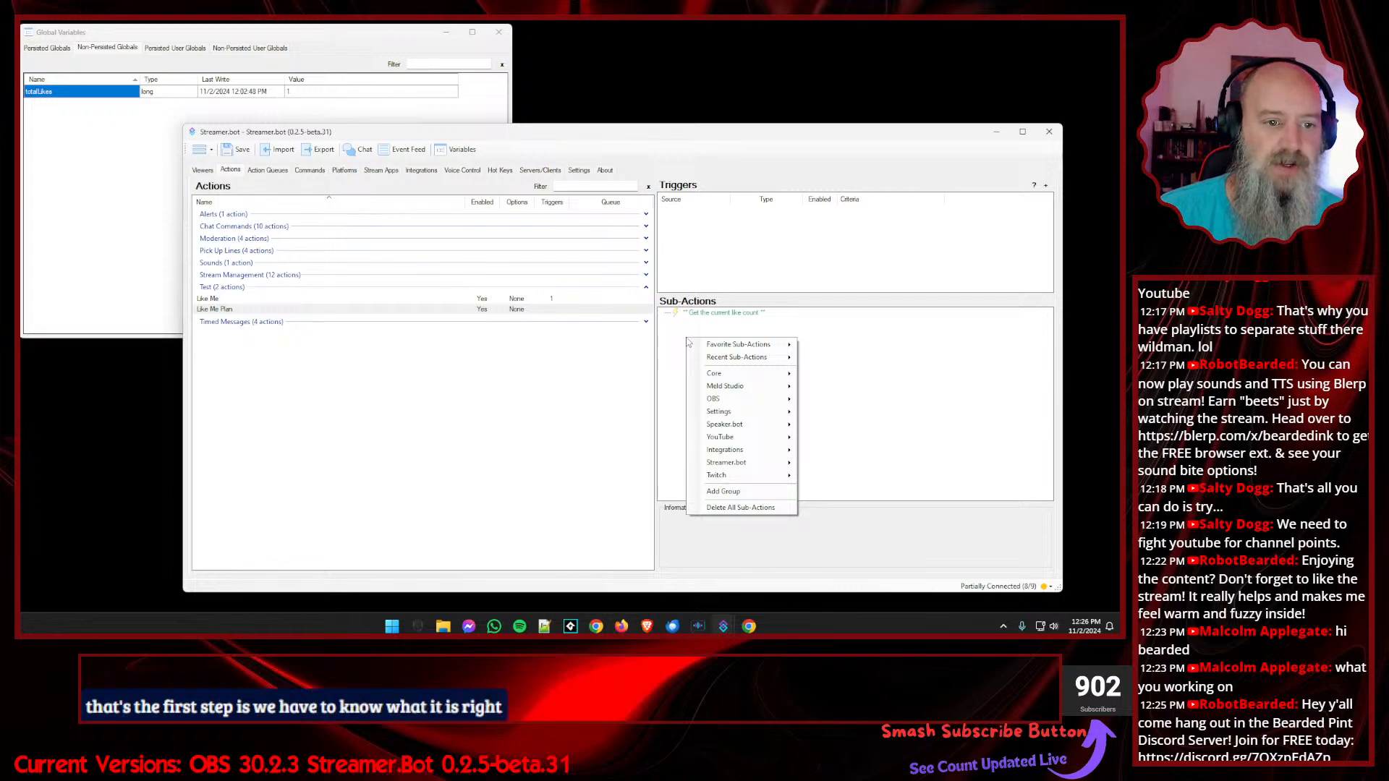
mouse_move(785, 345)
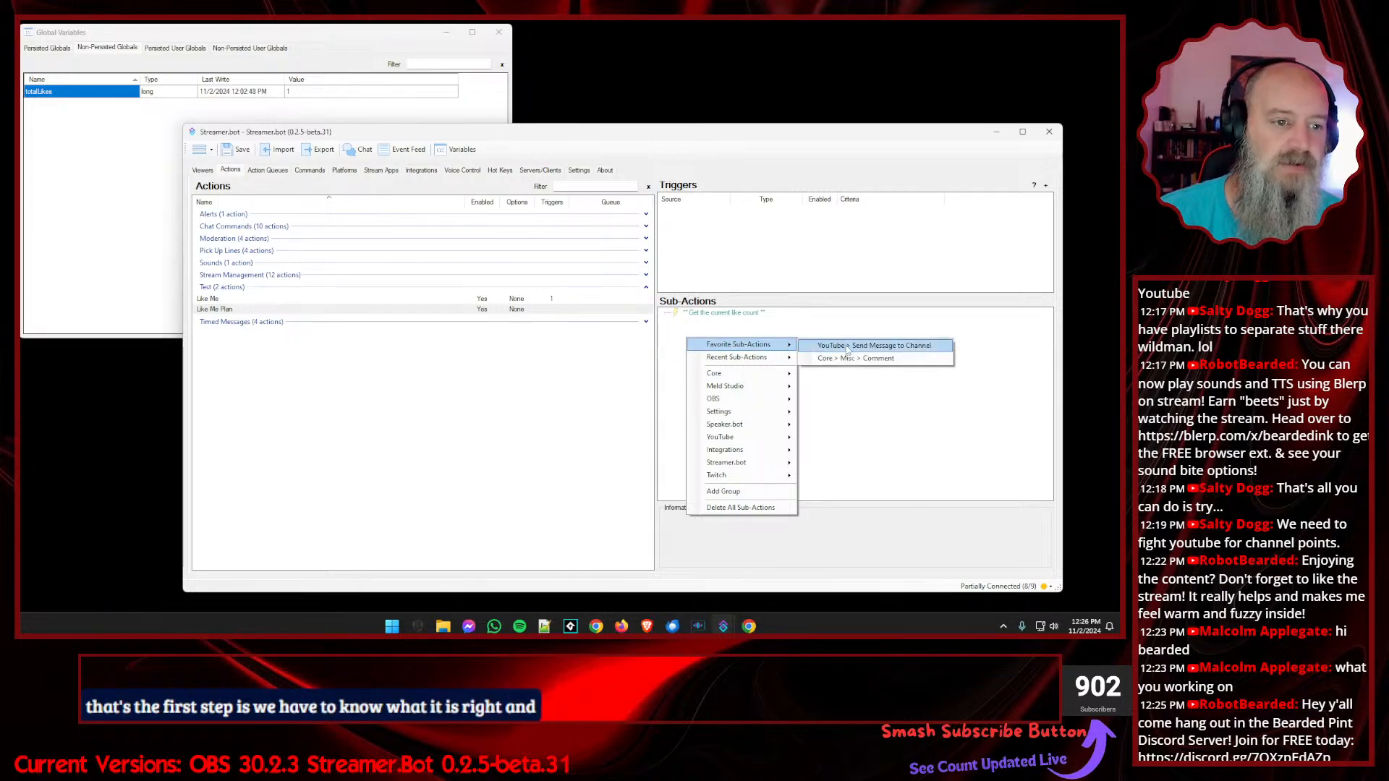
click(850, 358)
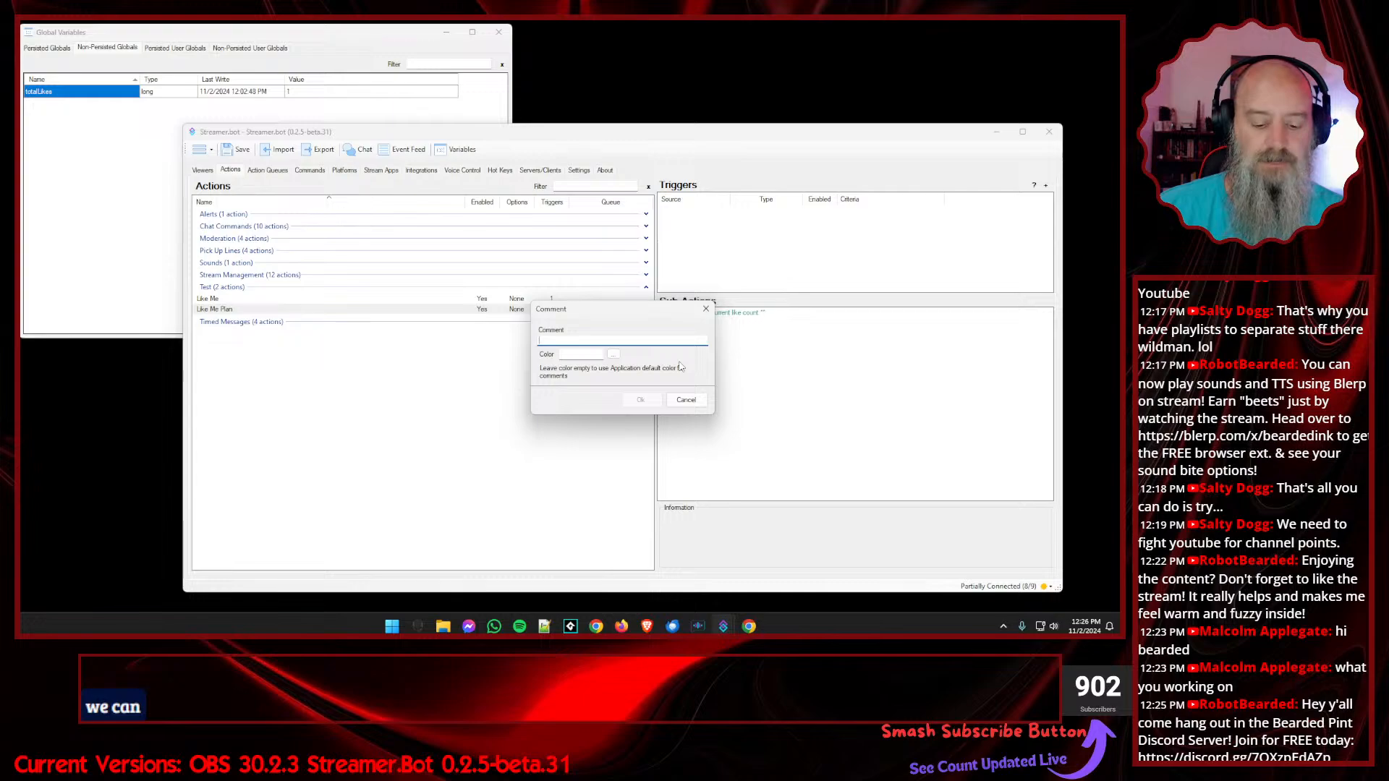
text(Che)
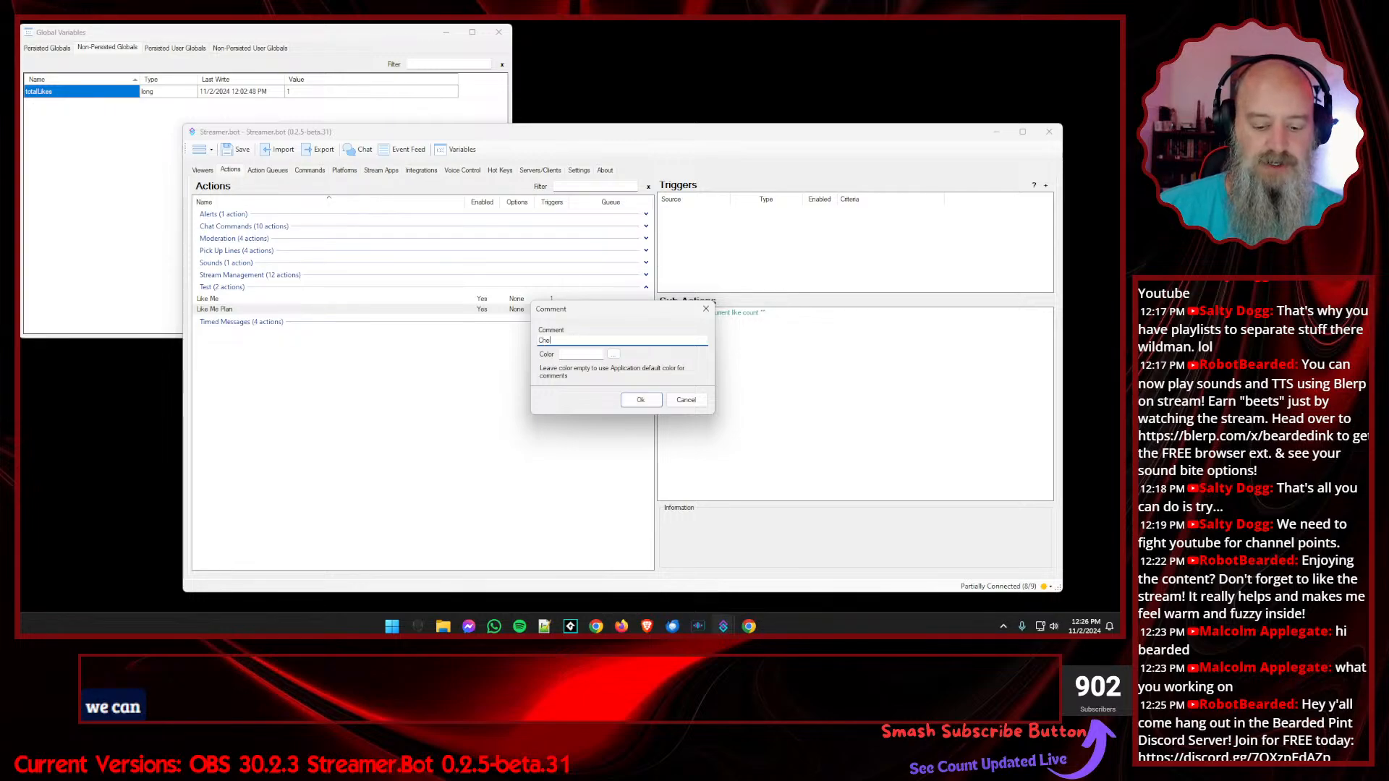
text(ck if it inc)
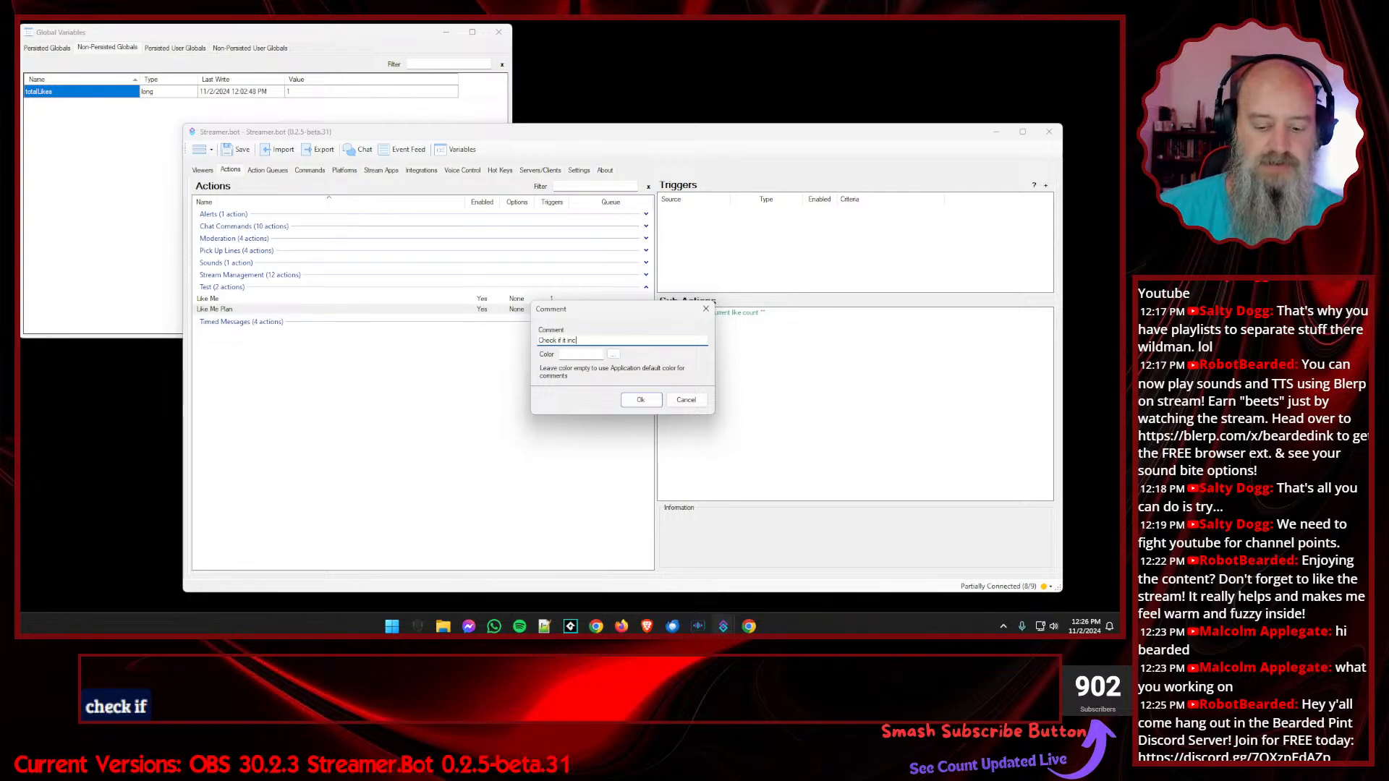
text(reases)
key(Return)
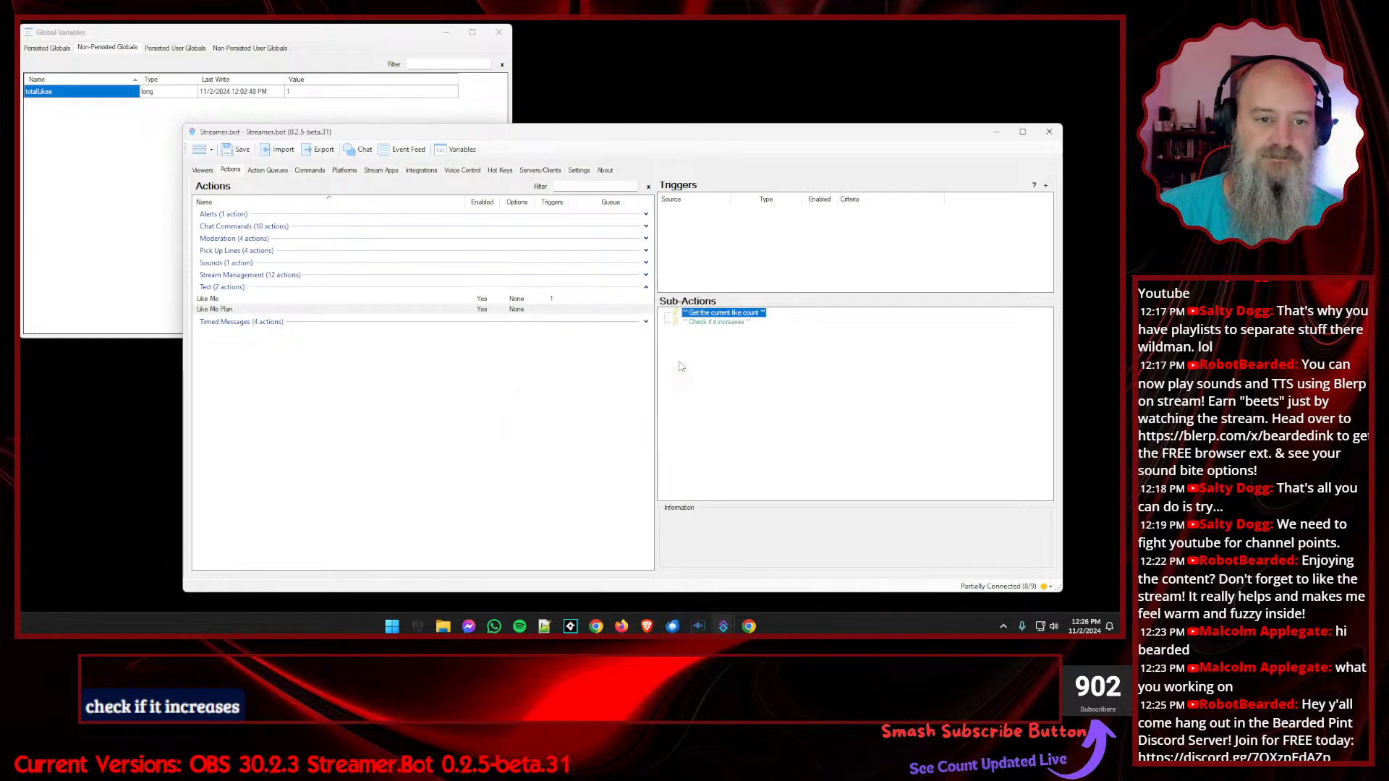
- Add a third comment sub-action to Like Me Plan reading "If increase, play sound"
right_click(680, 367)
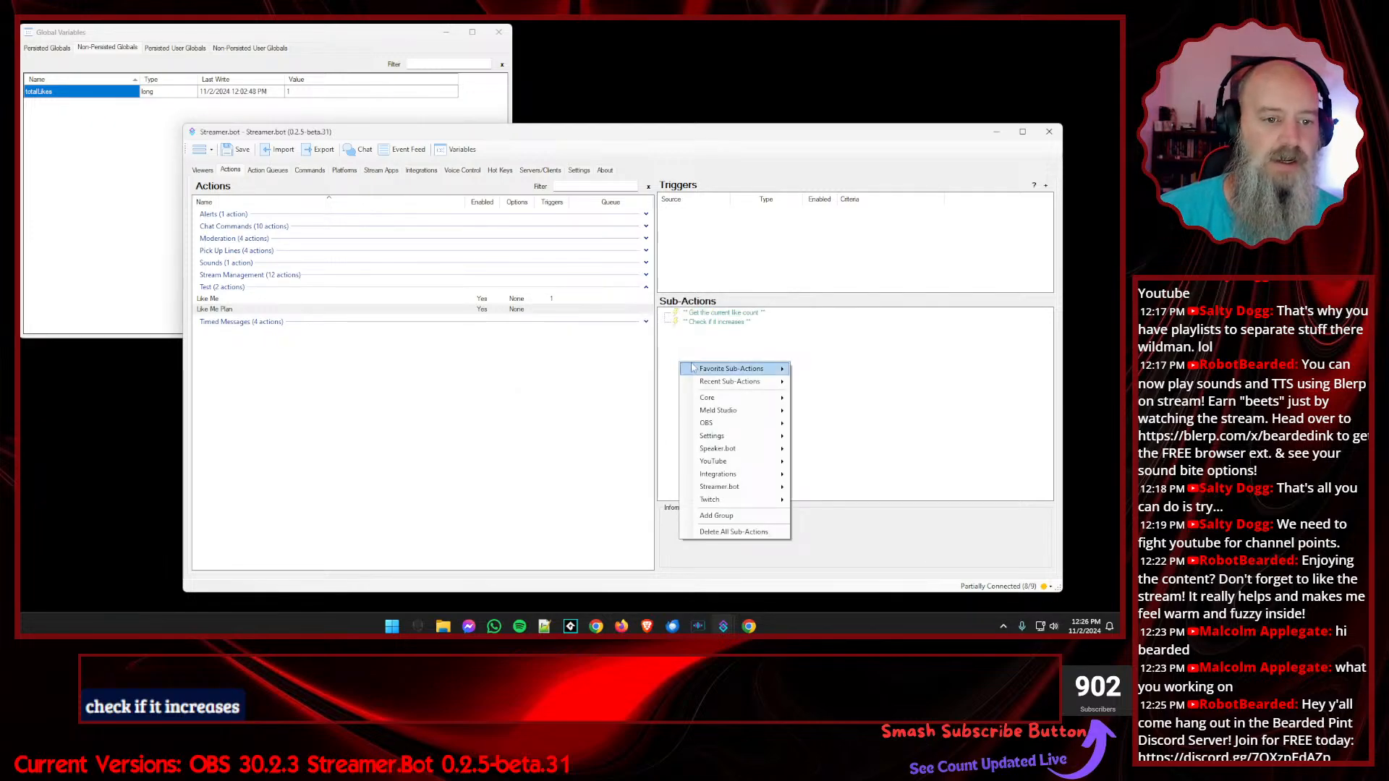
mouse_move(741, 370)
click(846, 382)
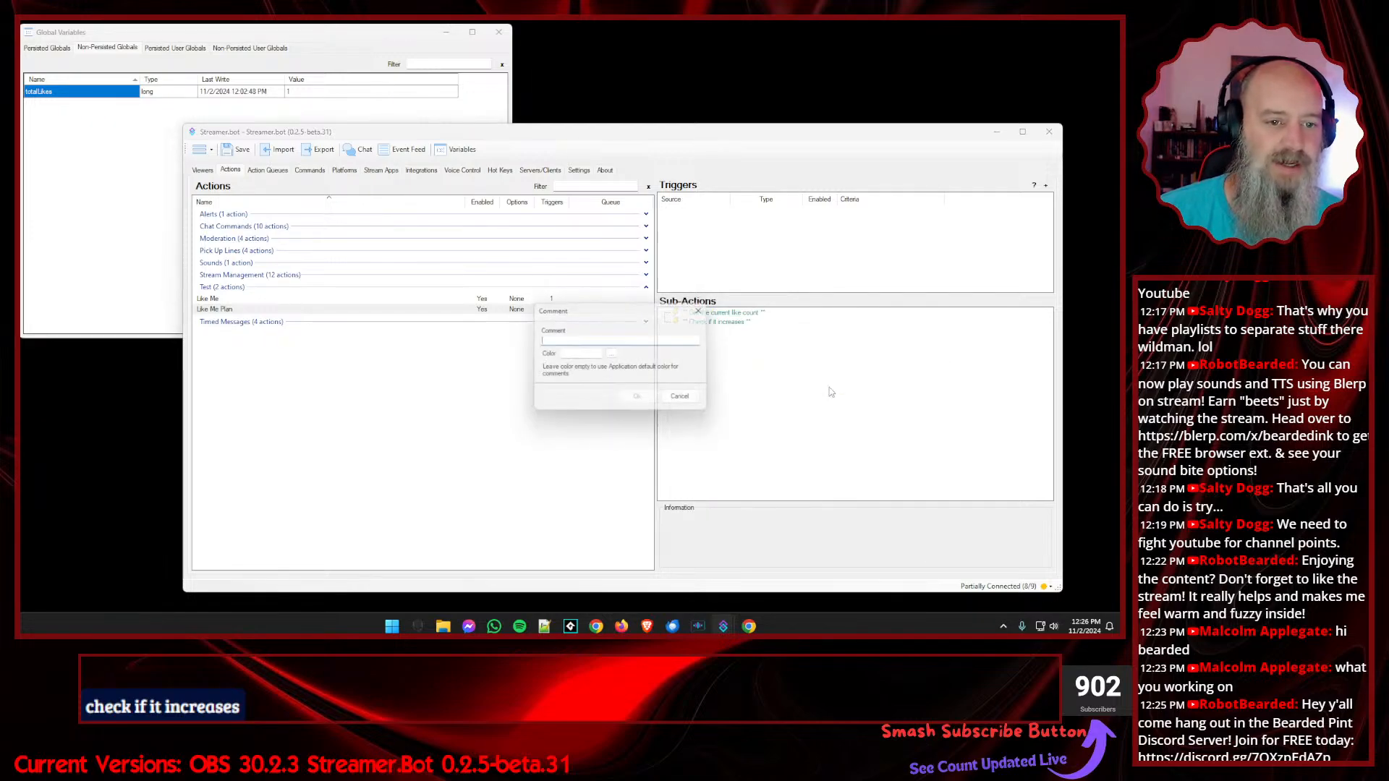
text(# )
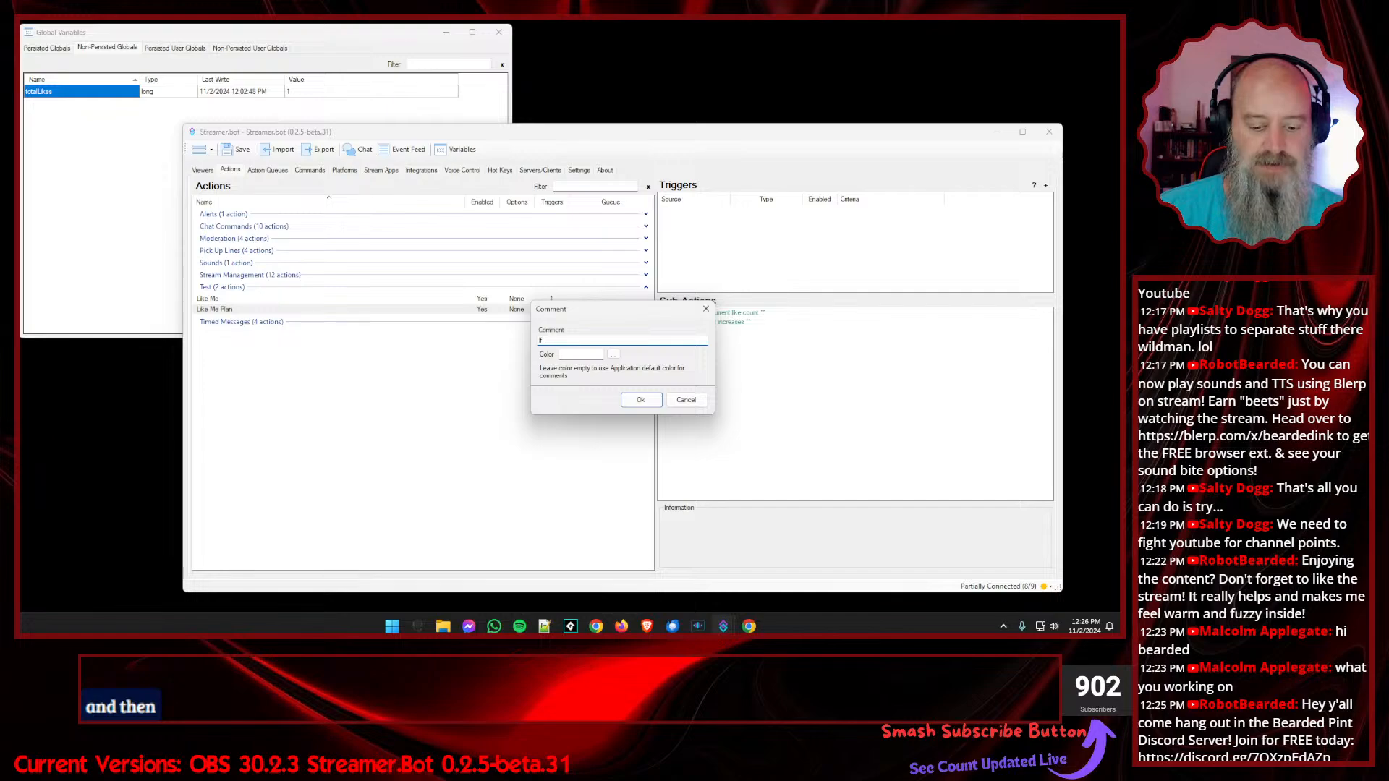
text(inc)
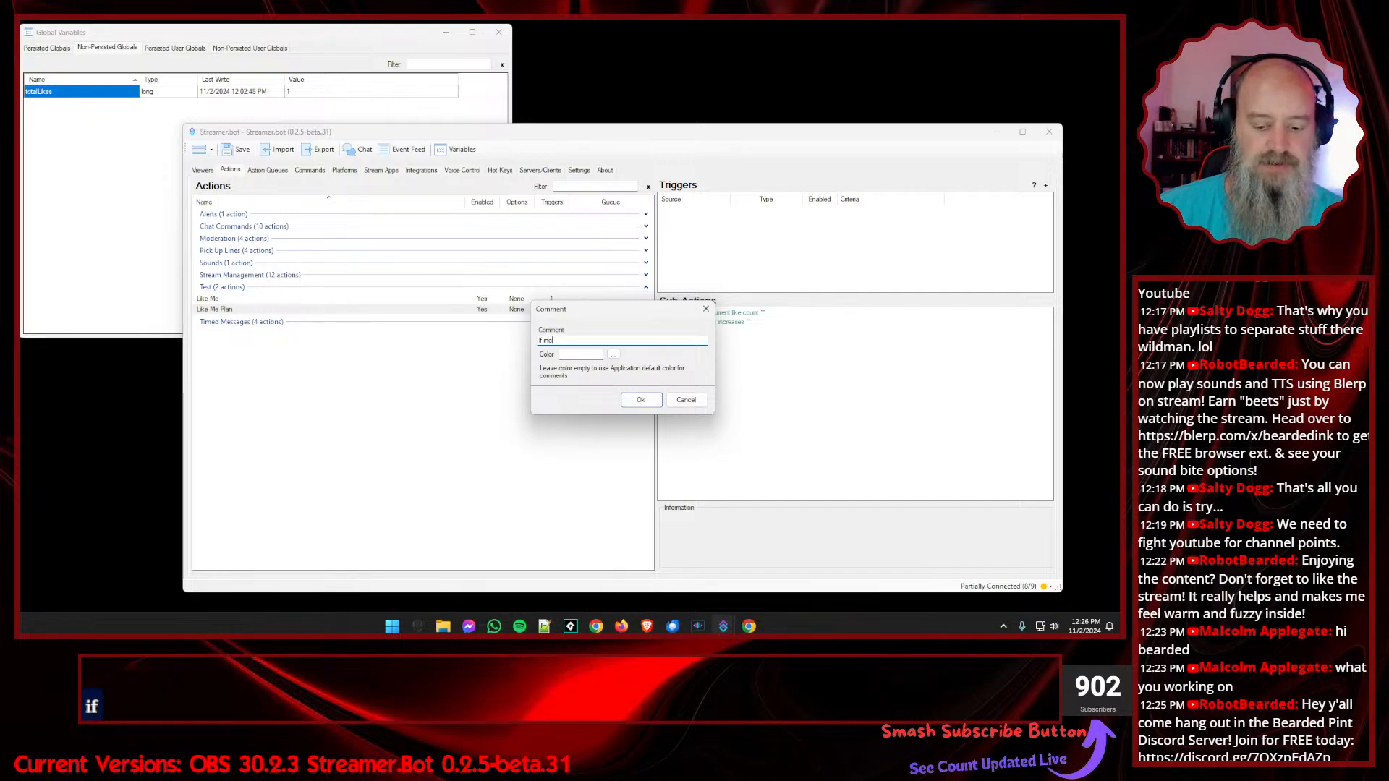
text(rease, play )
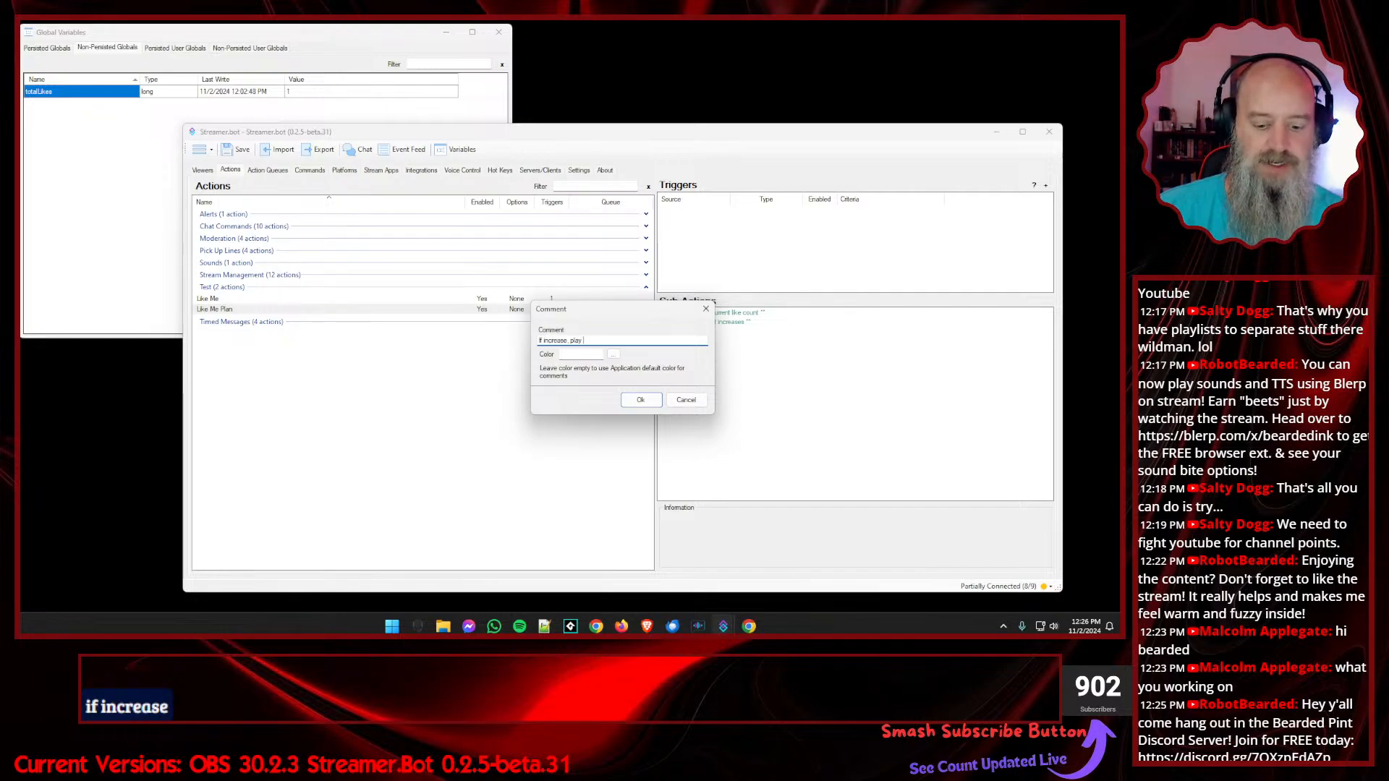
text(sound)
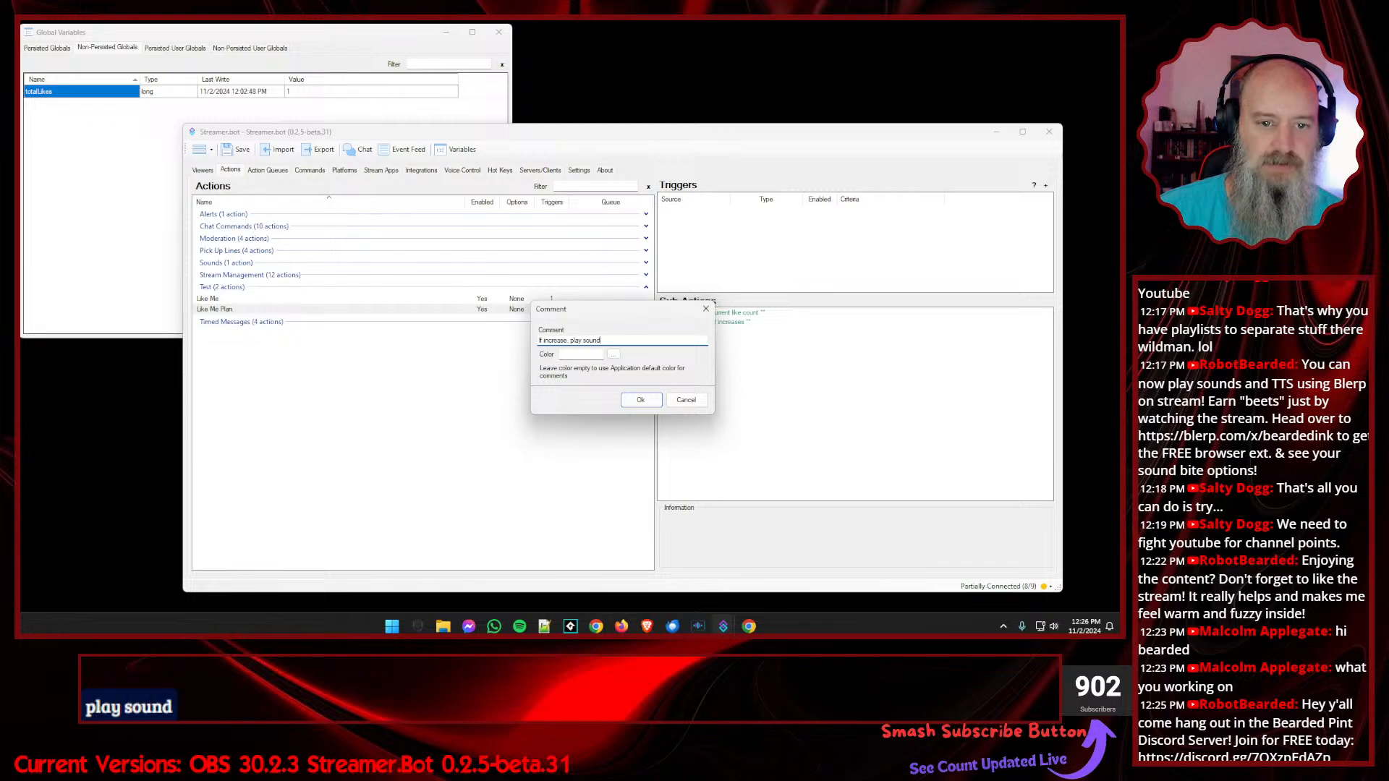
key(Return)
- Add a placeholder comment reading "<sound goes here>" after the play-sound comment in Like Me Plan
right_click(753, 375)
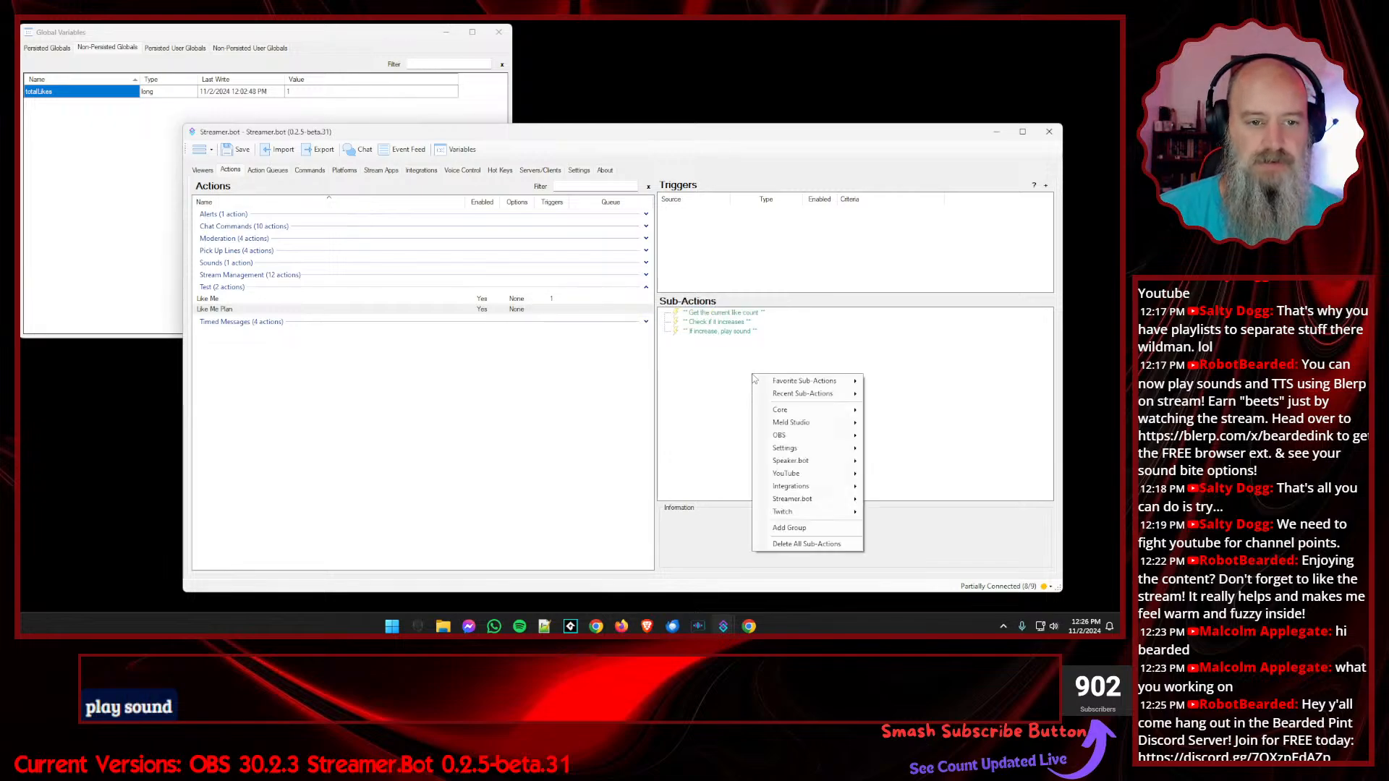
mouse_move(805, 381)
click(877, 394)
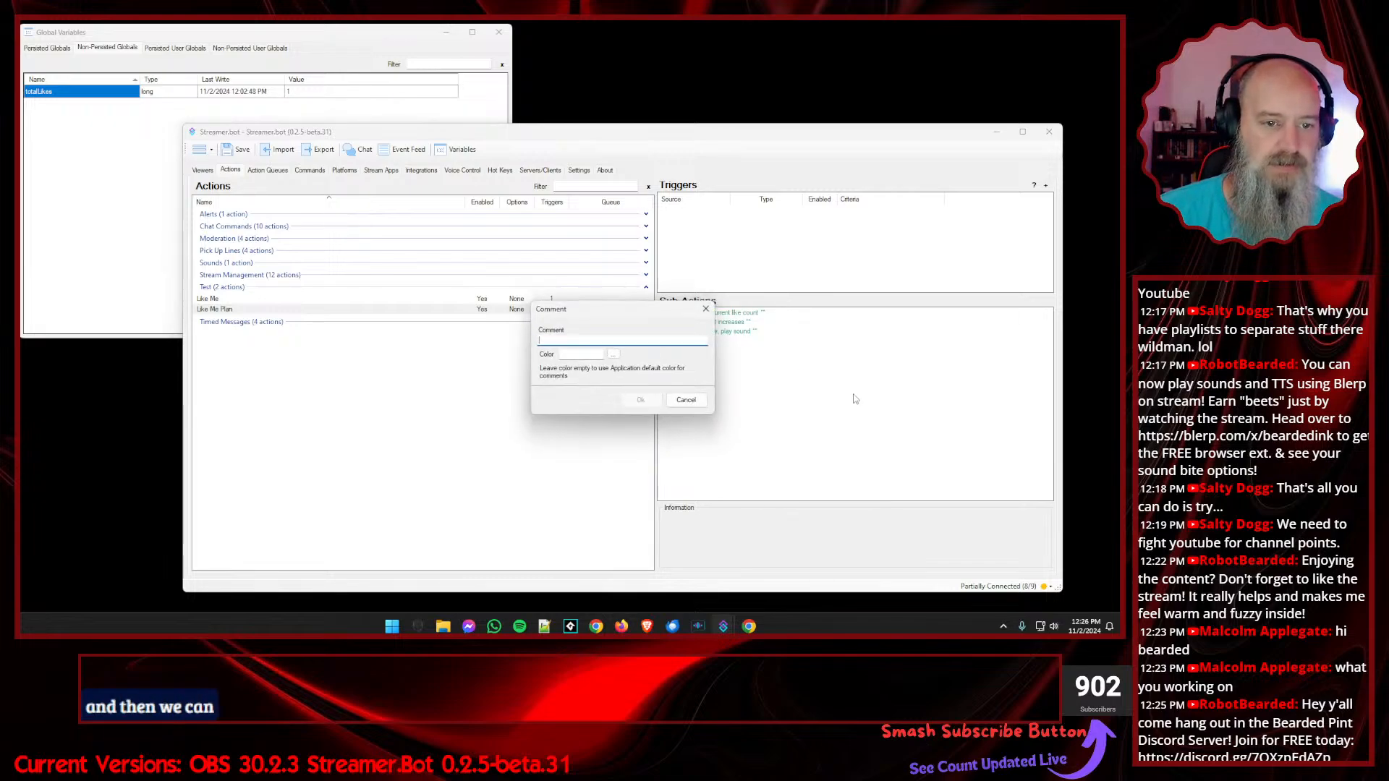
text(**)
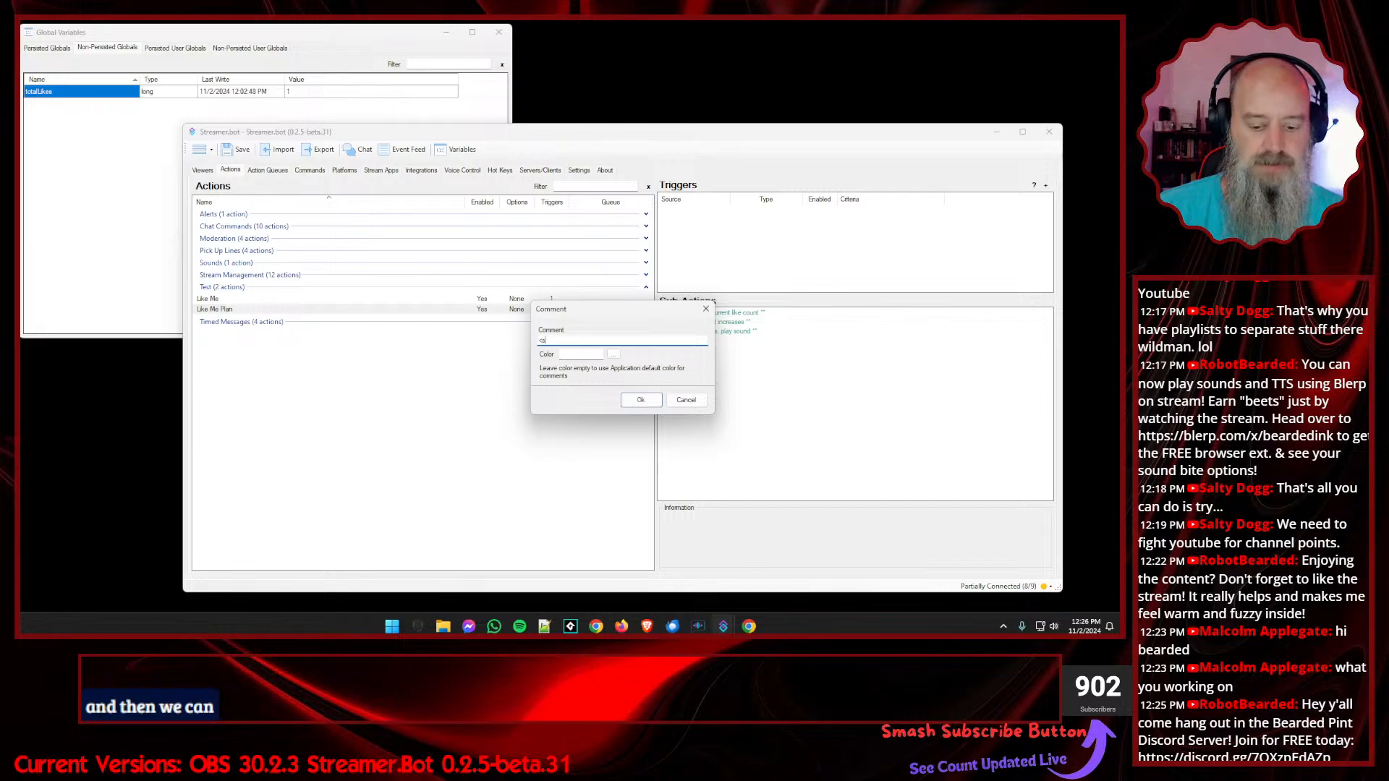
text(ound goes here>)
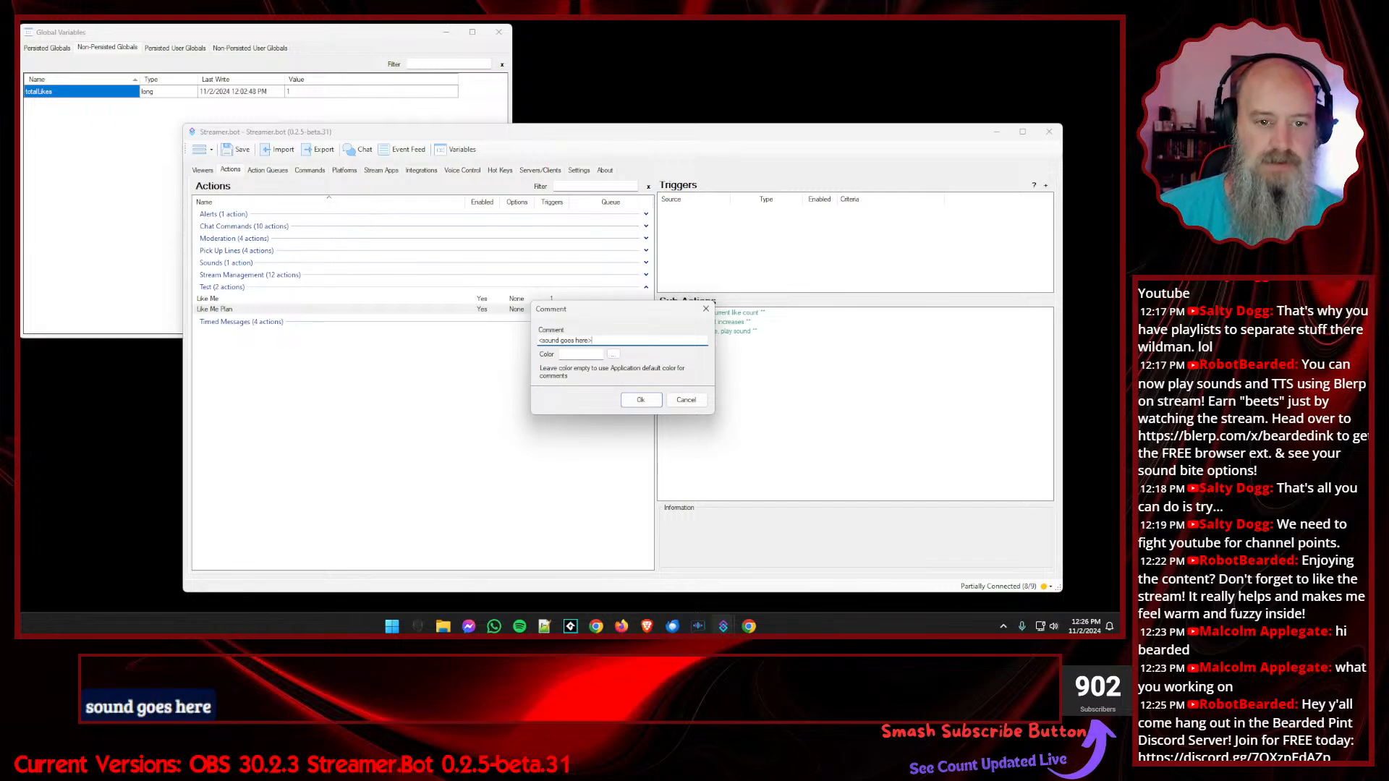
key(Return)
- Add a comment sub-action reading "If no increase do nothing at all" to the end of Like Me Plan
right_click(719, 380)
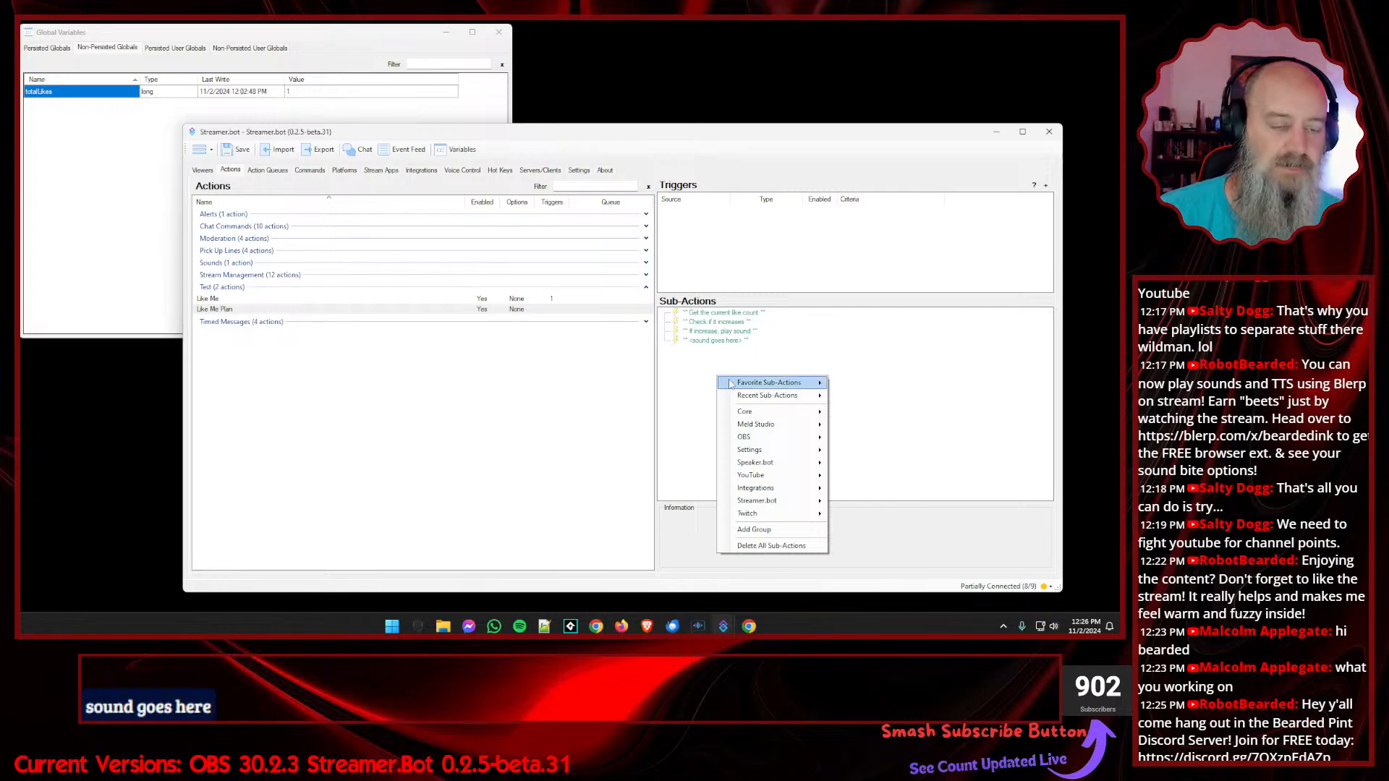
mouse_move(731, 384)
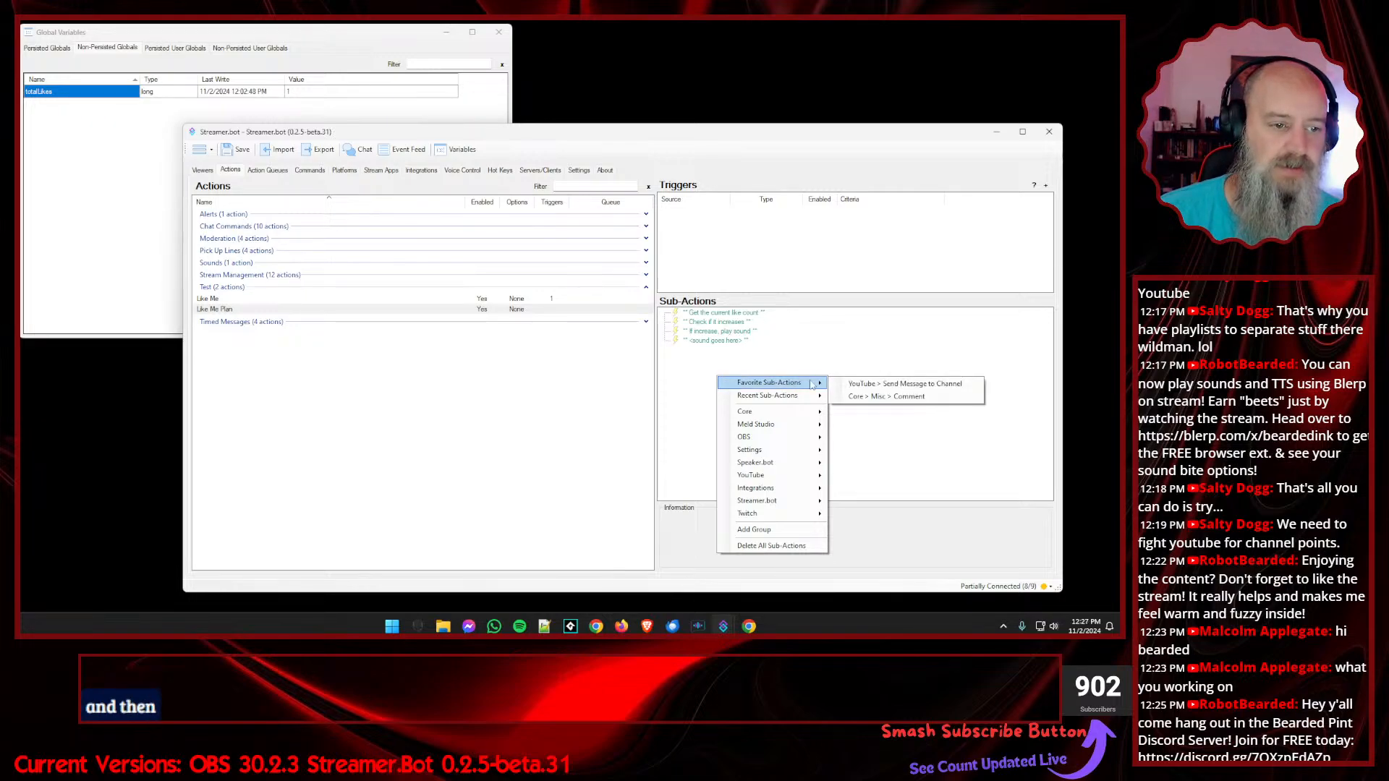
click(884, 397)
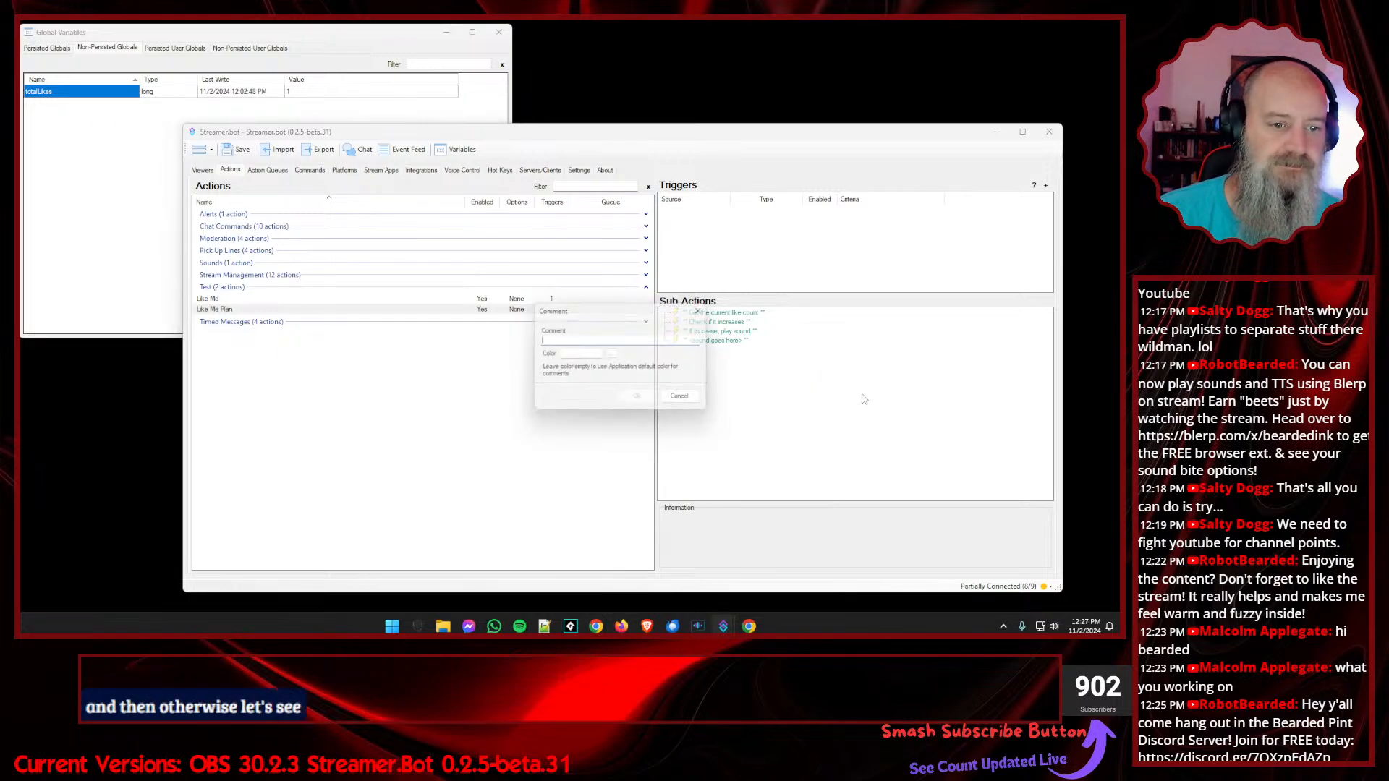
text(if)
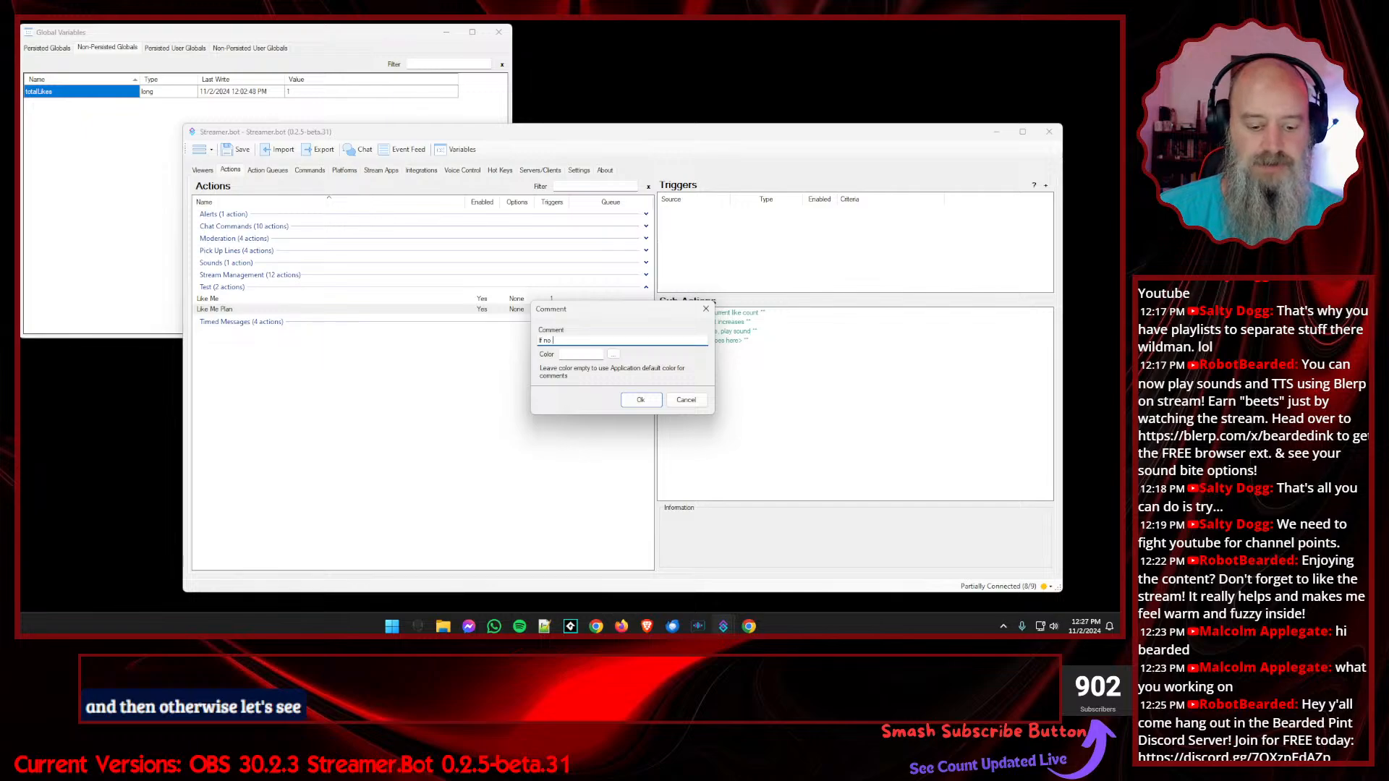
text( no increase do)
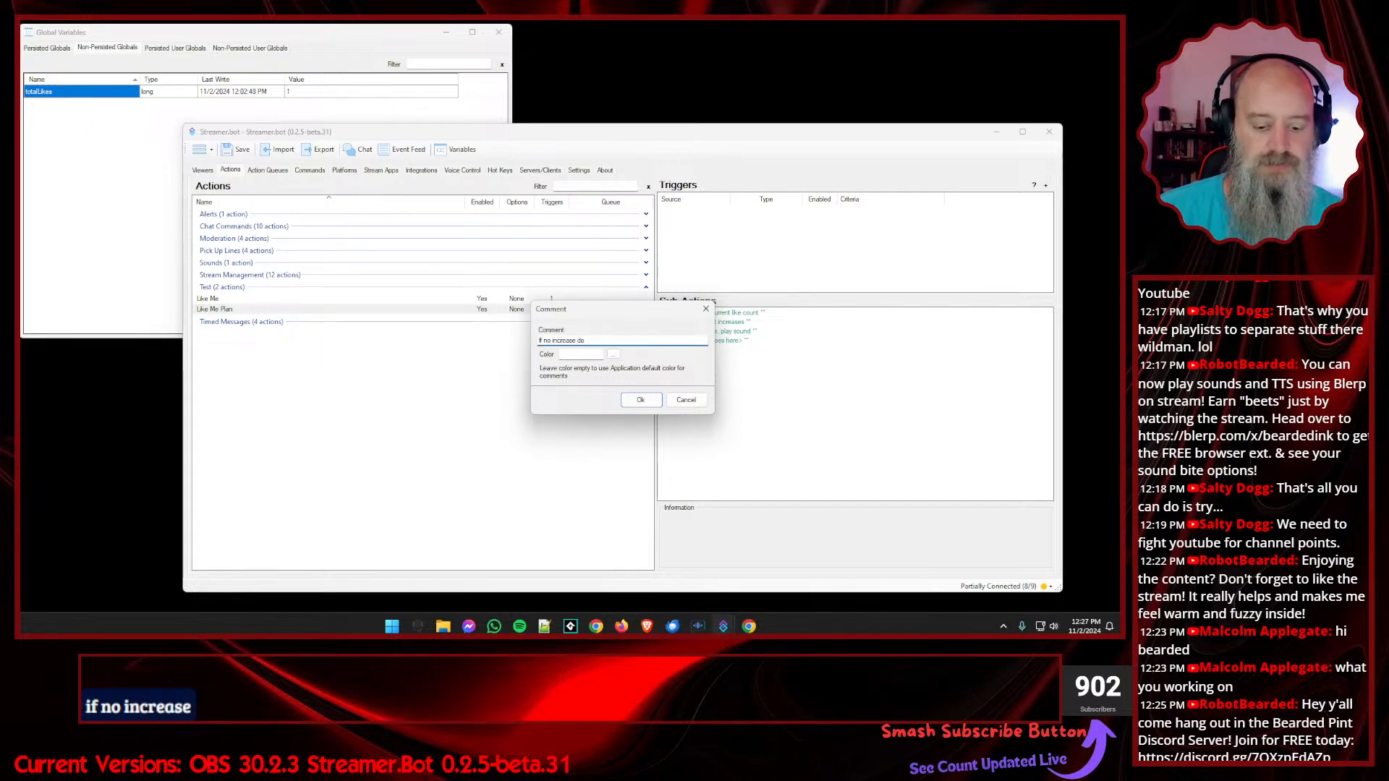
text( nothing at all)
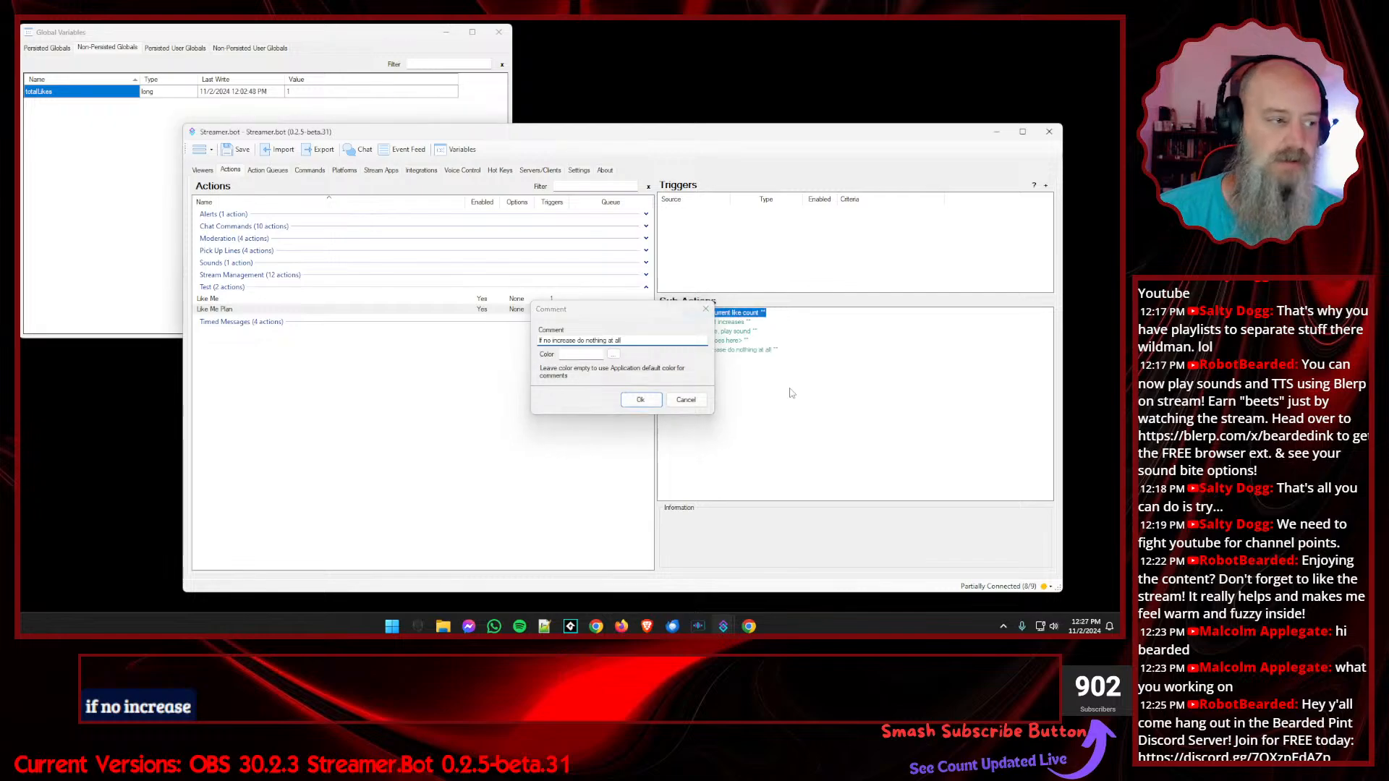
key(Return)
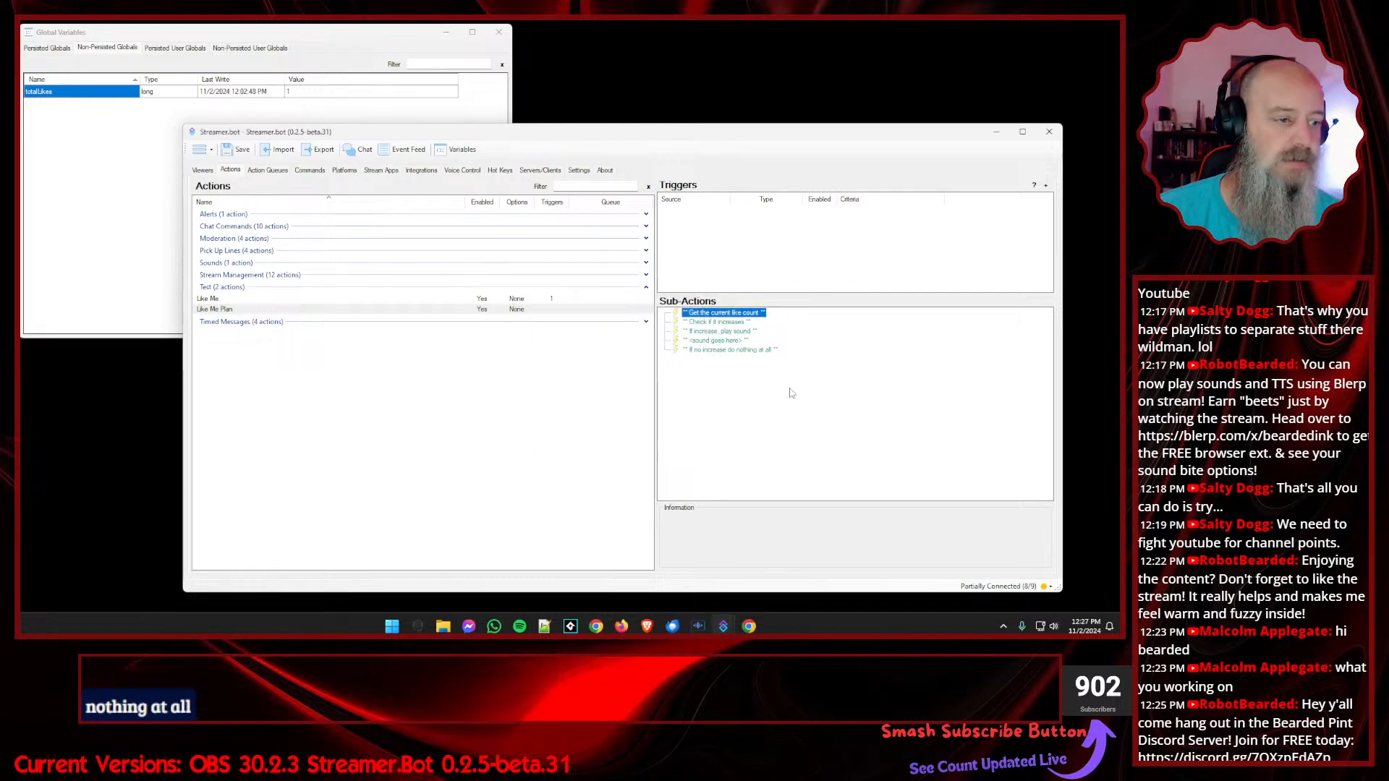
click(737, 410)
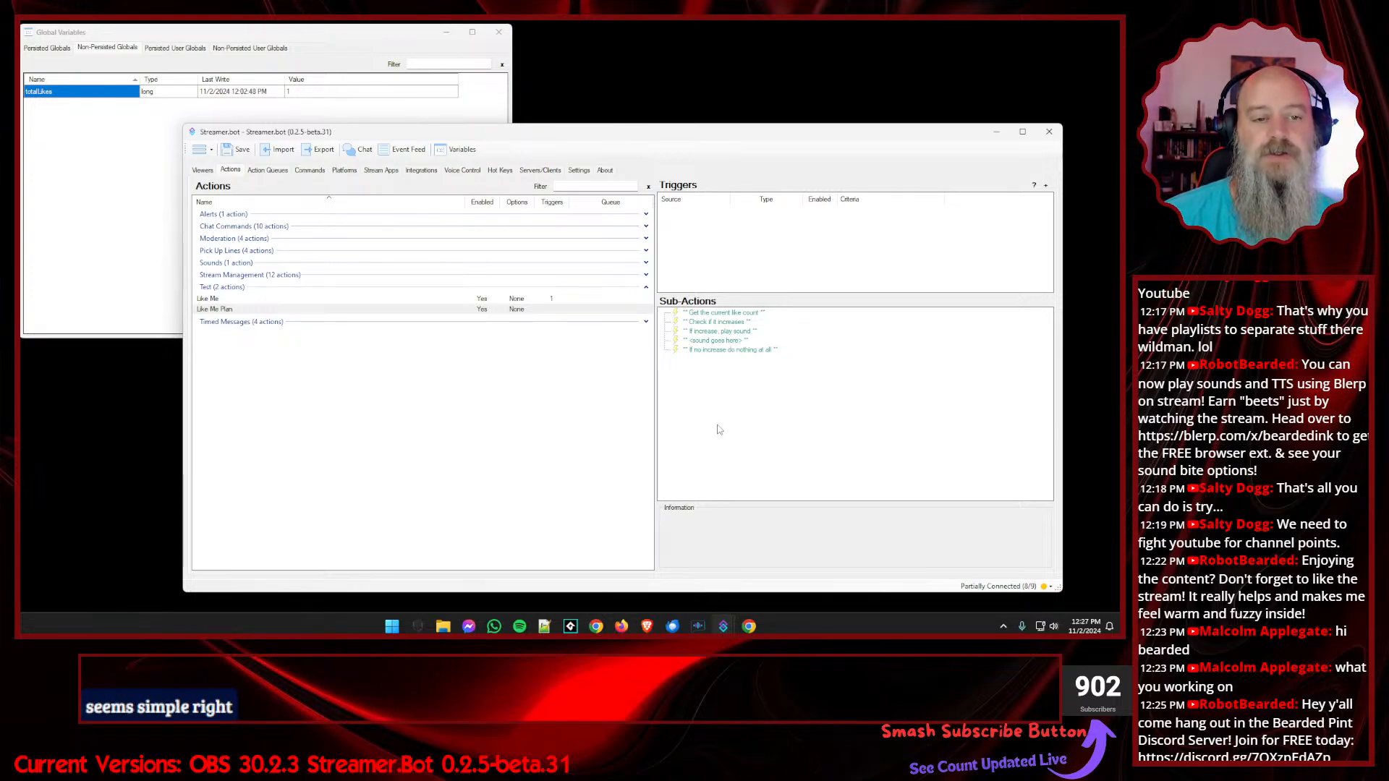
- Check the trigger and sub-actions of the Like Me action against the like-count comment, returning to Like Me Plan
click(733, 314)
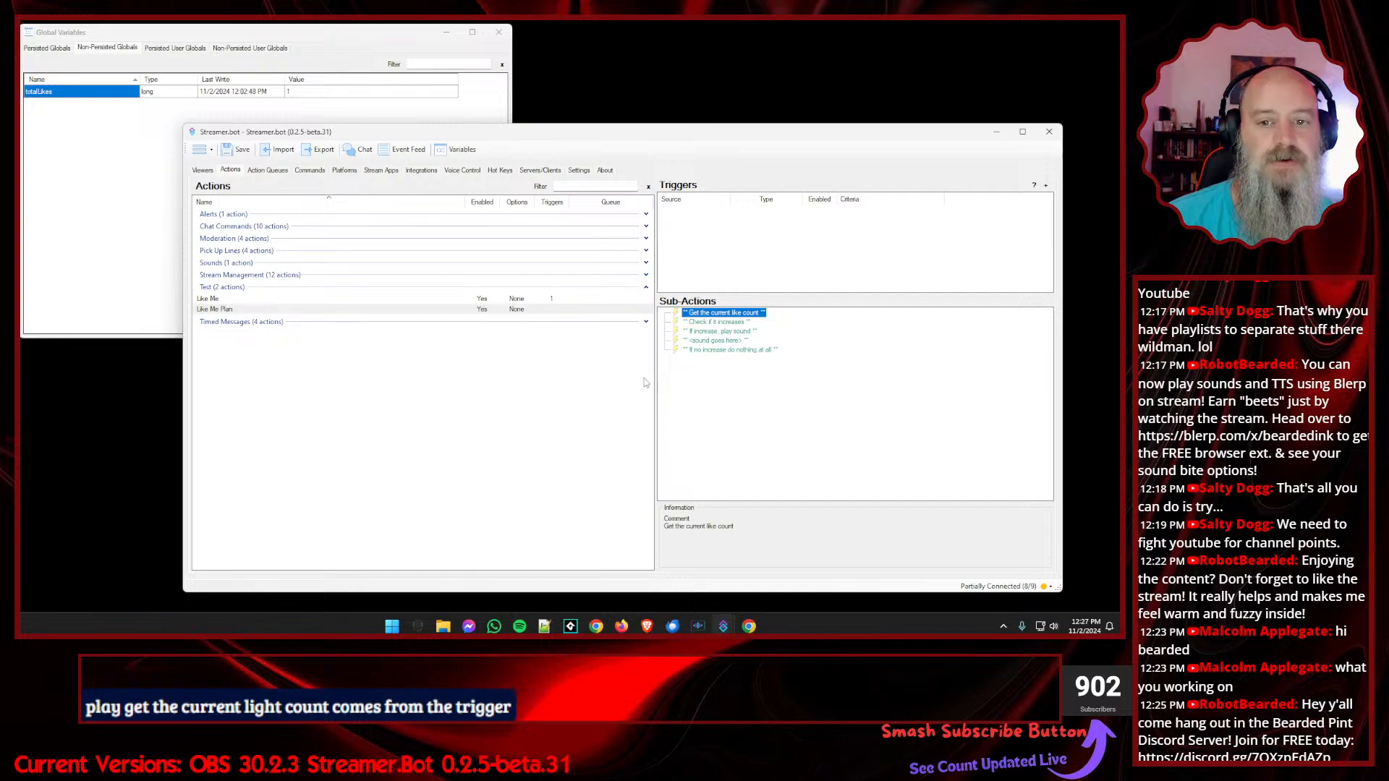
click(353, 300)
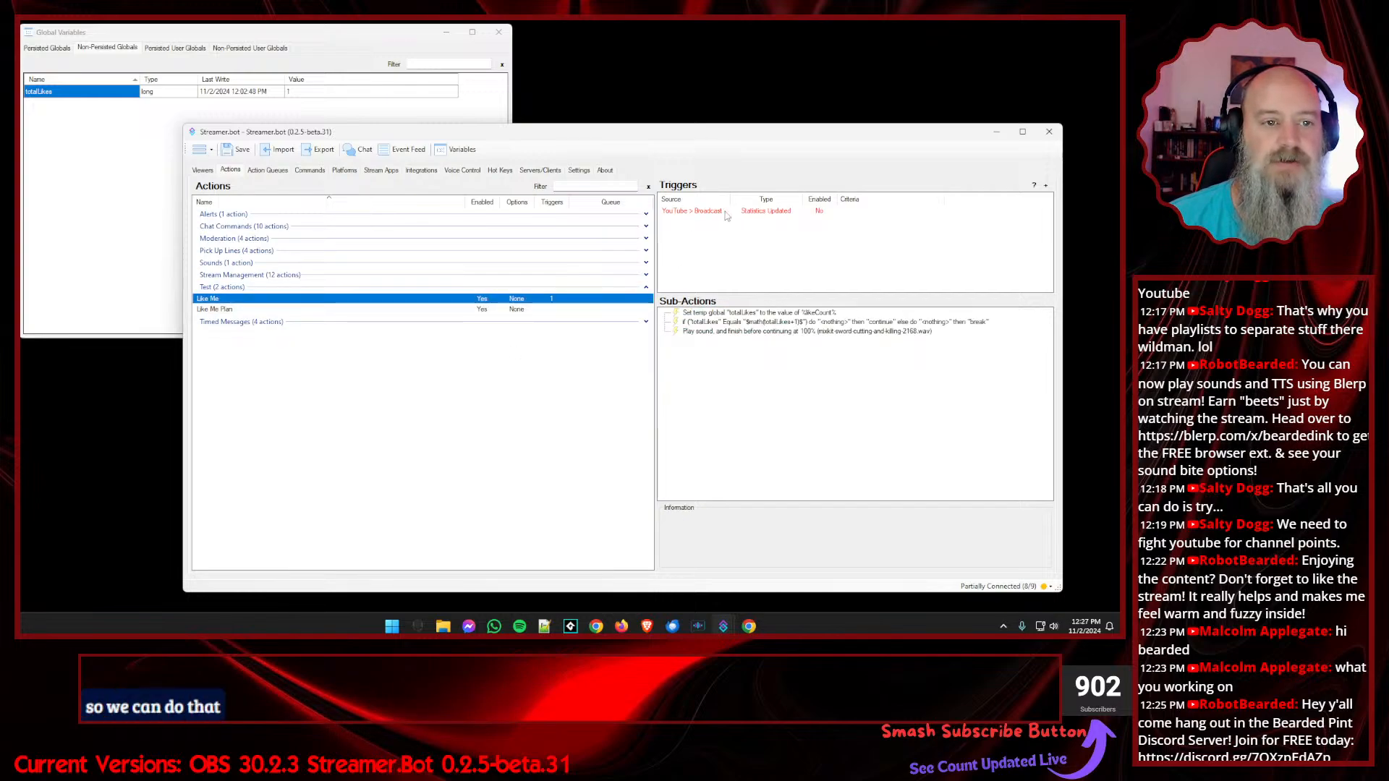
click(434, 309)
click(780, 351)
click(739, 405)
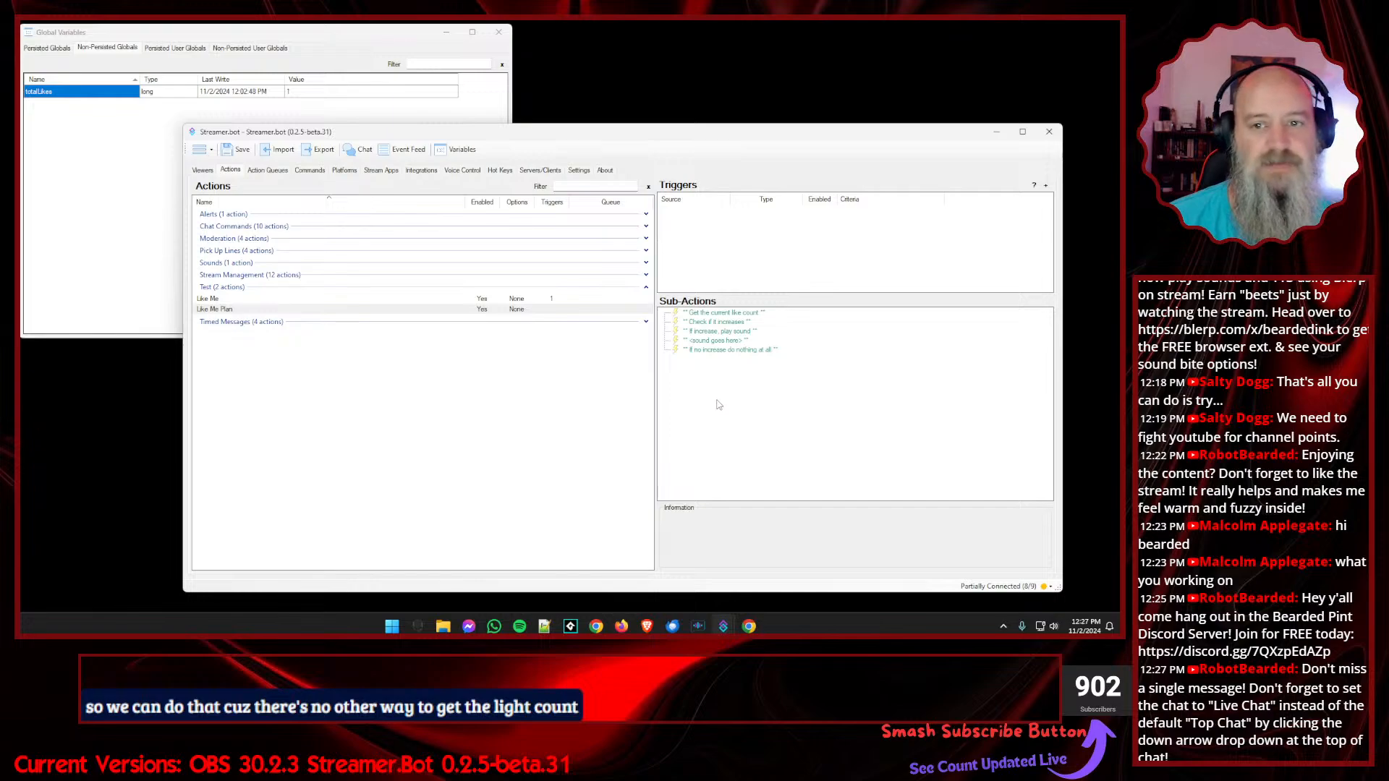
- Inspect the after-run variables of the Auto Post Live and Start Stream entries in the action history
click(268, 170)
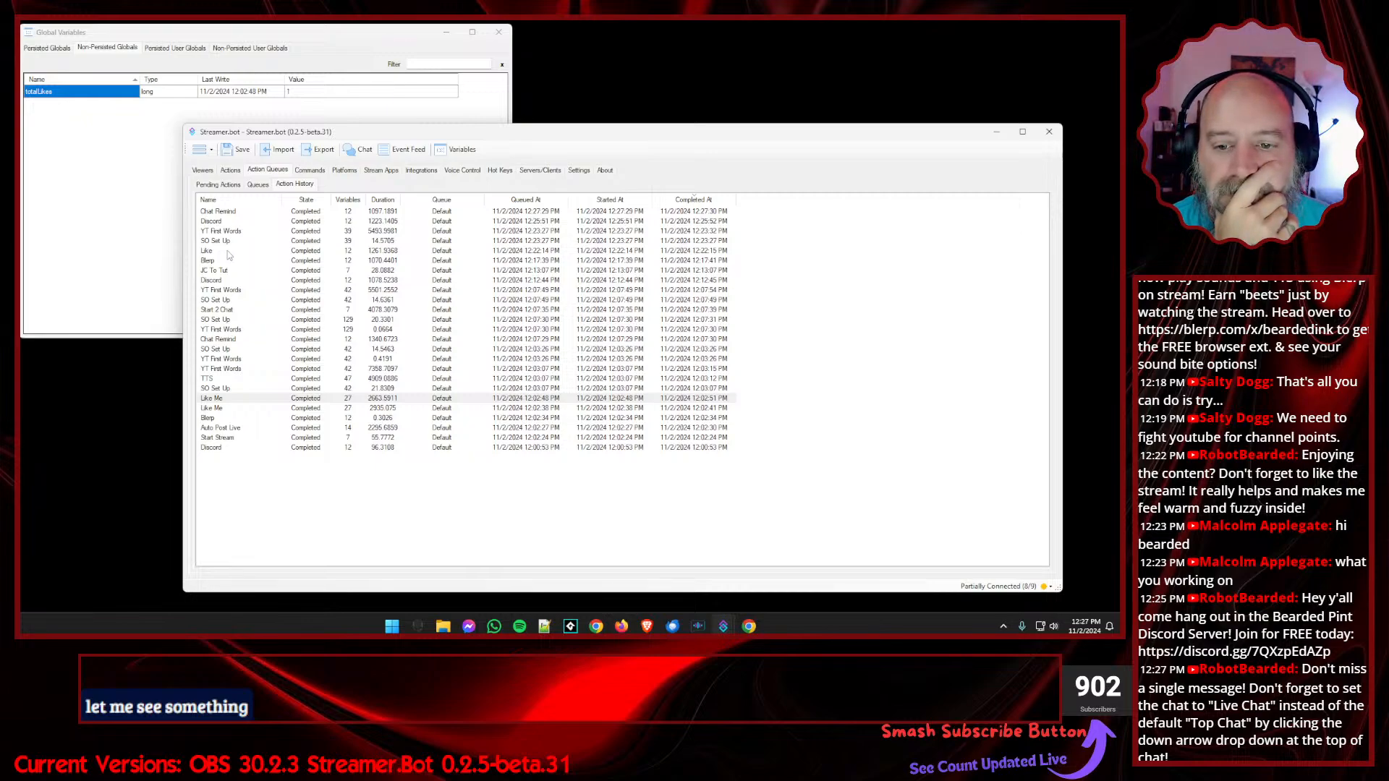
right_click(232, 428)
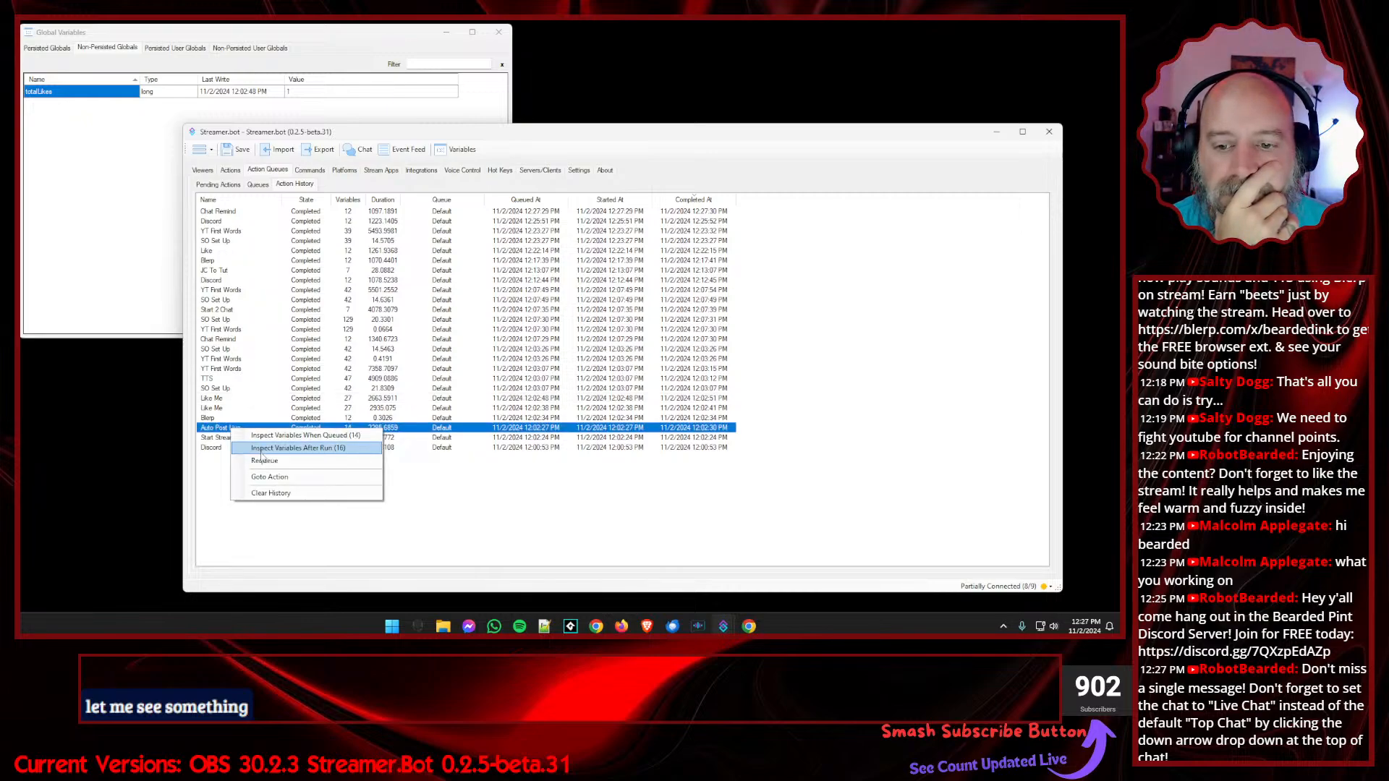
click(262, 450)
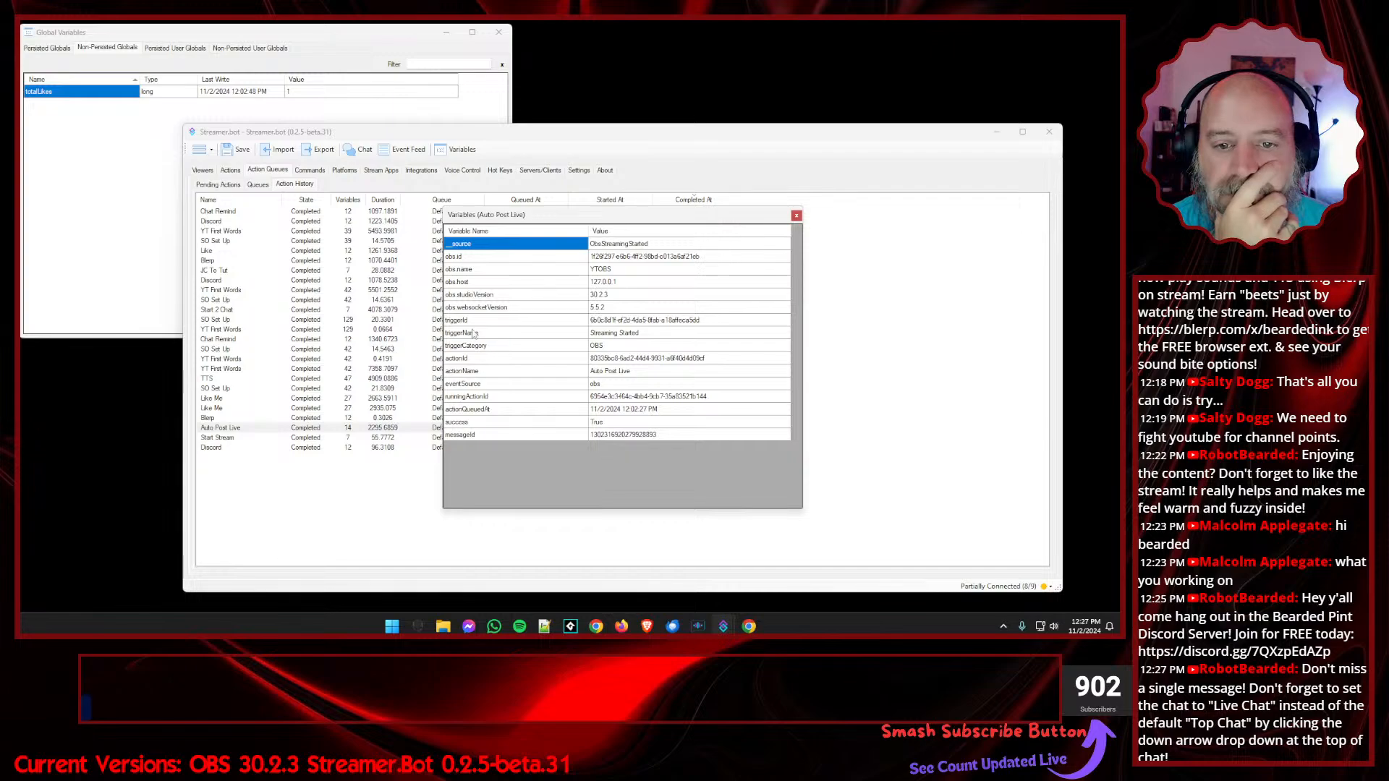
click(797, 216)
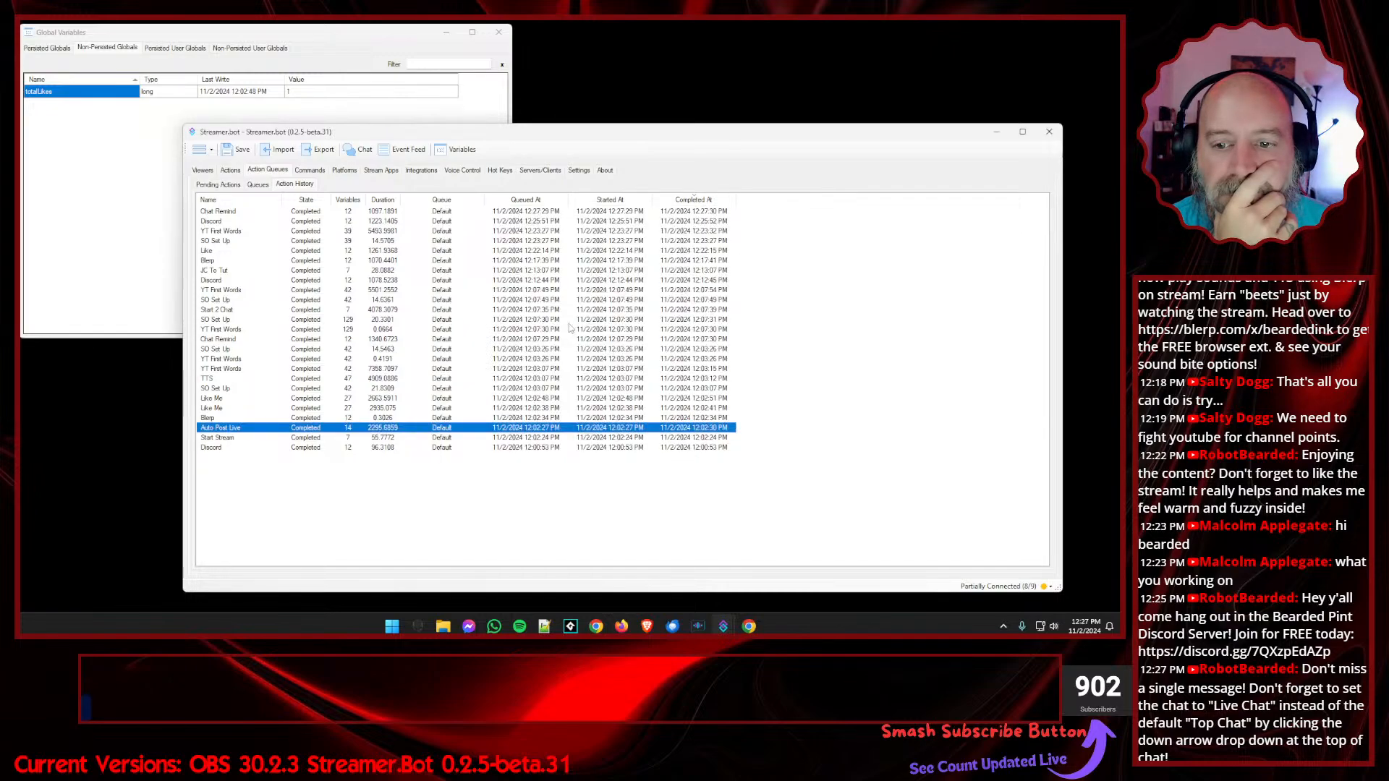
click(243, 439)
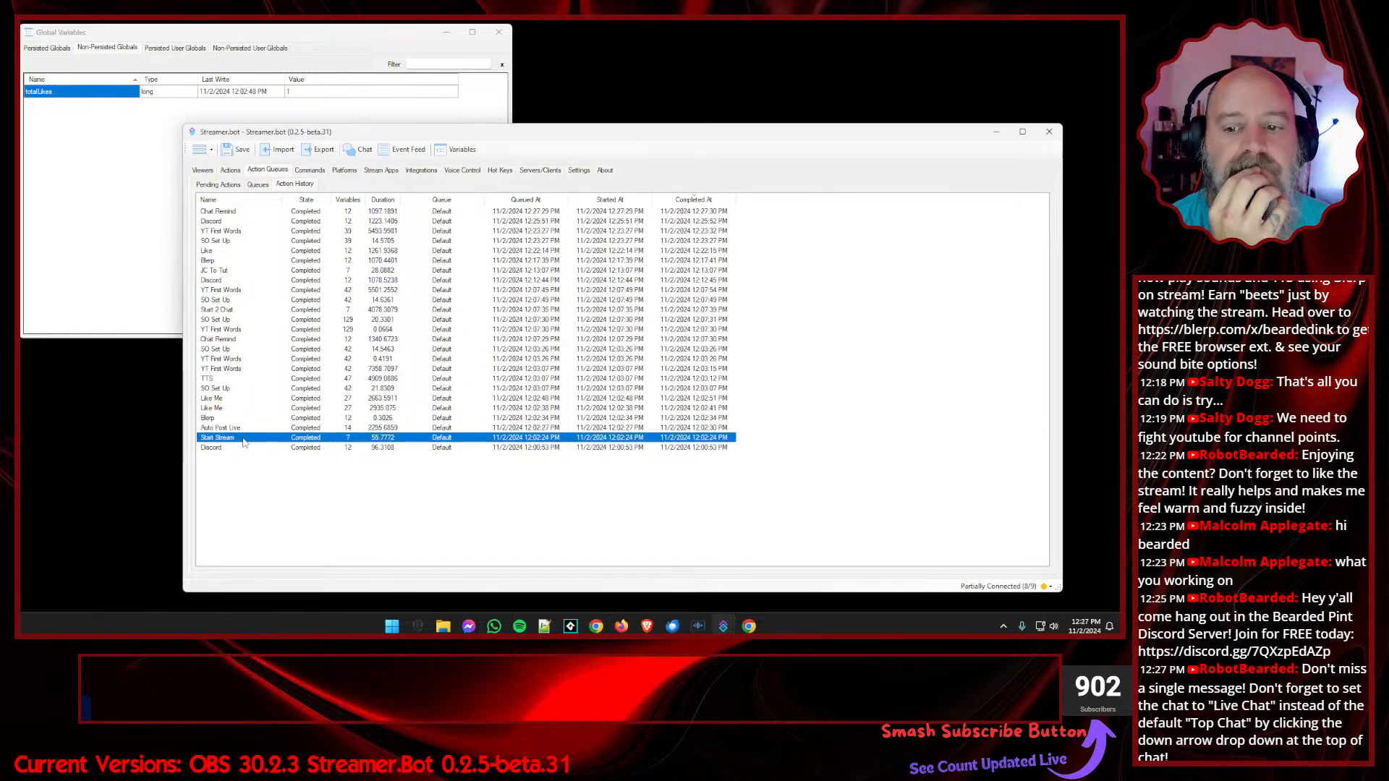
right_click(243, 442)
click(283, 462)
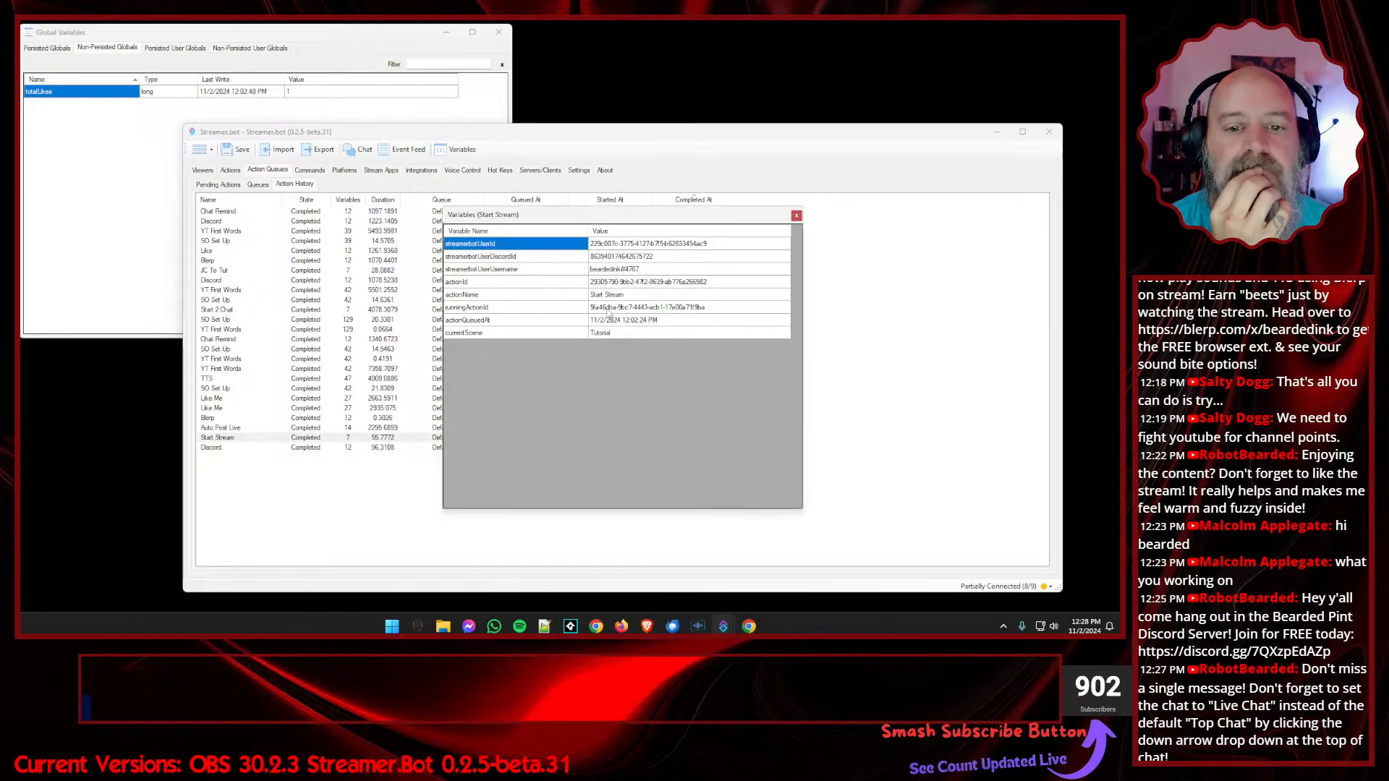
click(796, 216)
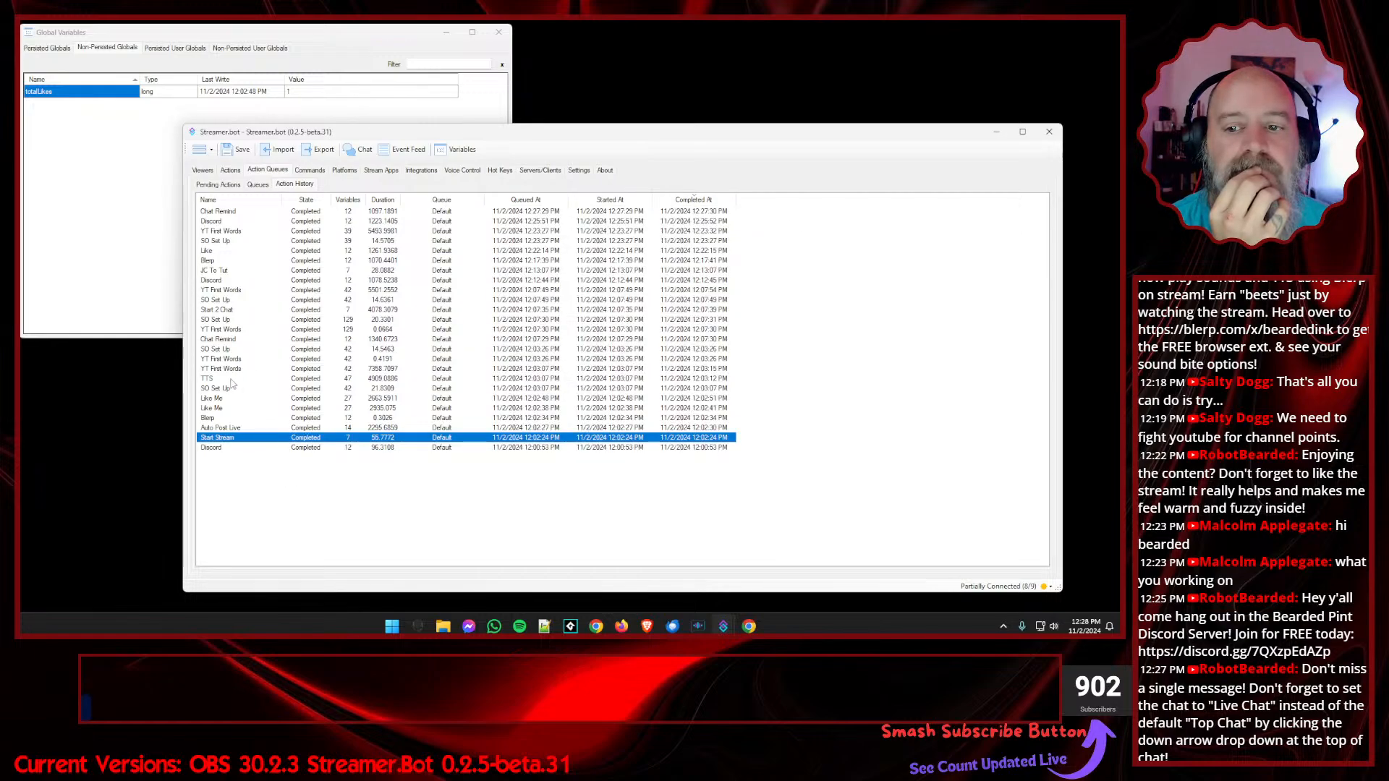
- Examine the after-run variables of the TTS entry in the action history for a like count
right_click(231, 379)
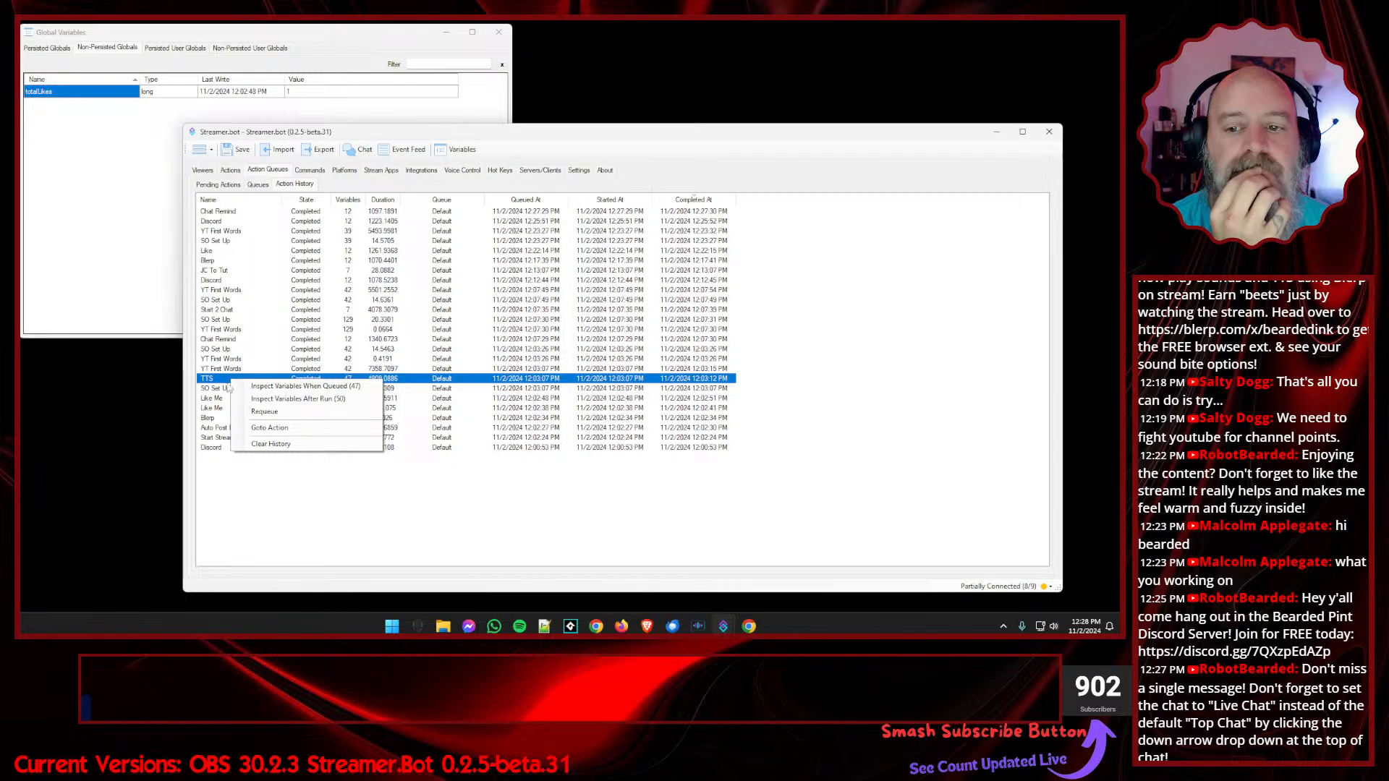
click(277, 399)
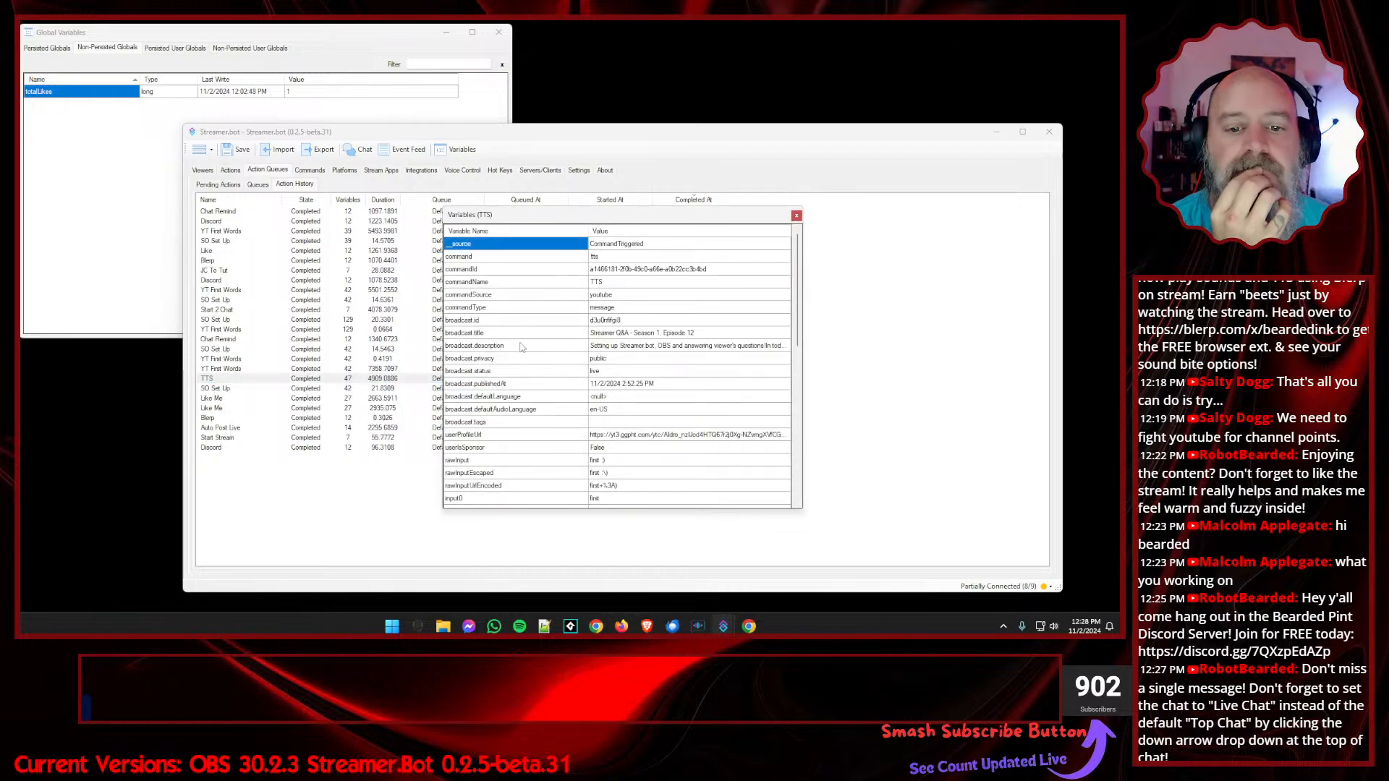
scroll(526, 359, down, 4)
scroll(528, 360, down, 2)
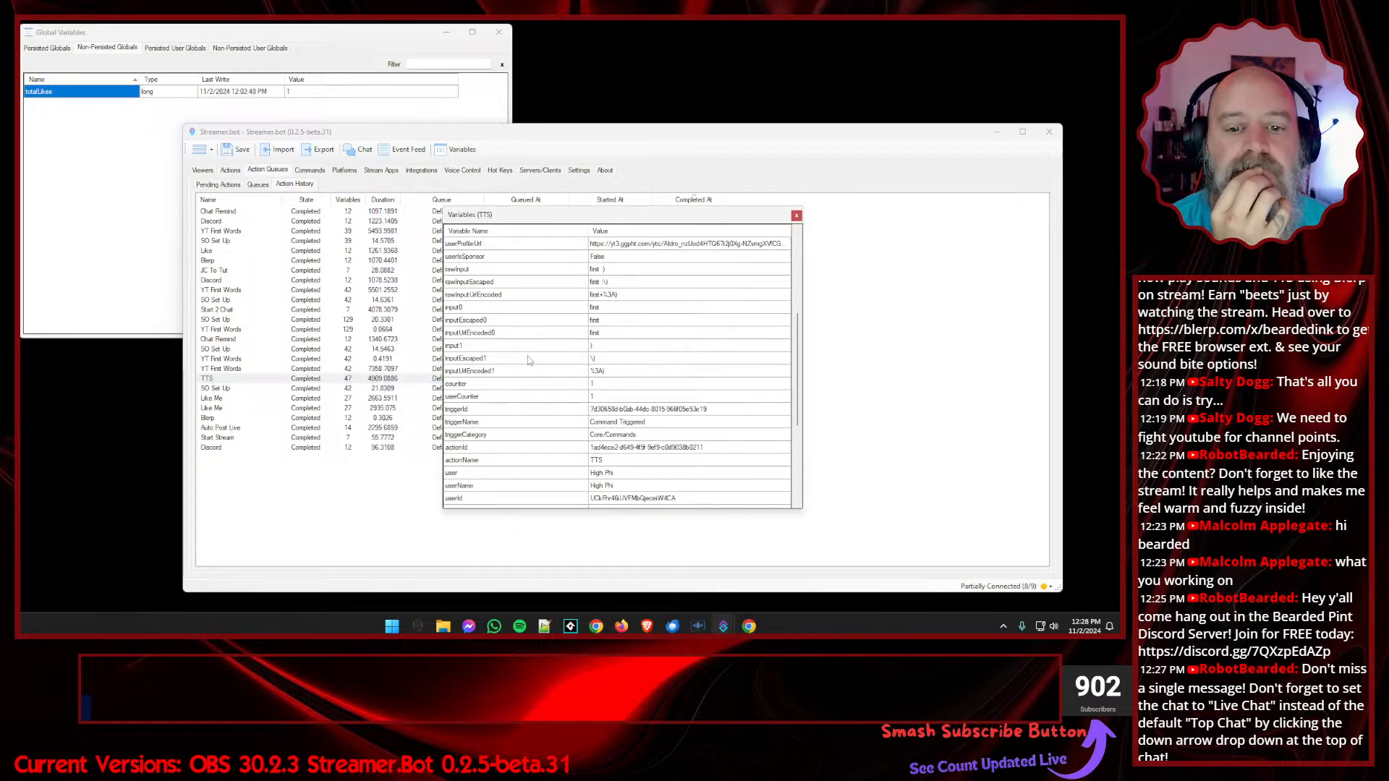
scroll(529, 360, down, 2)
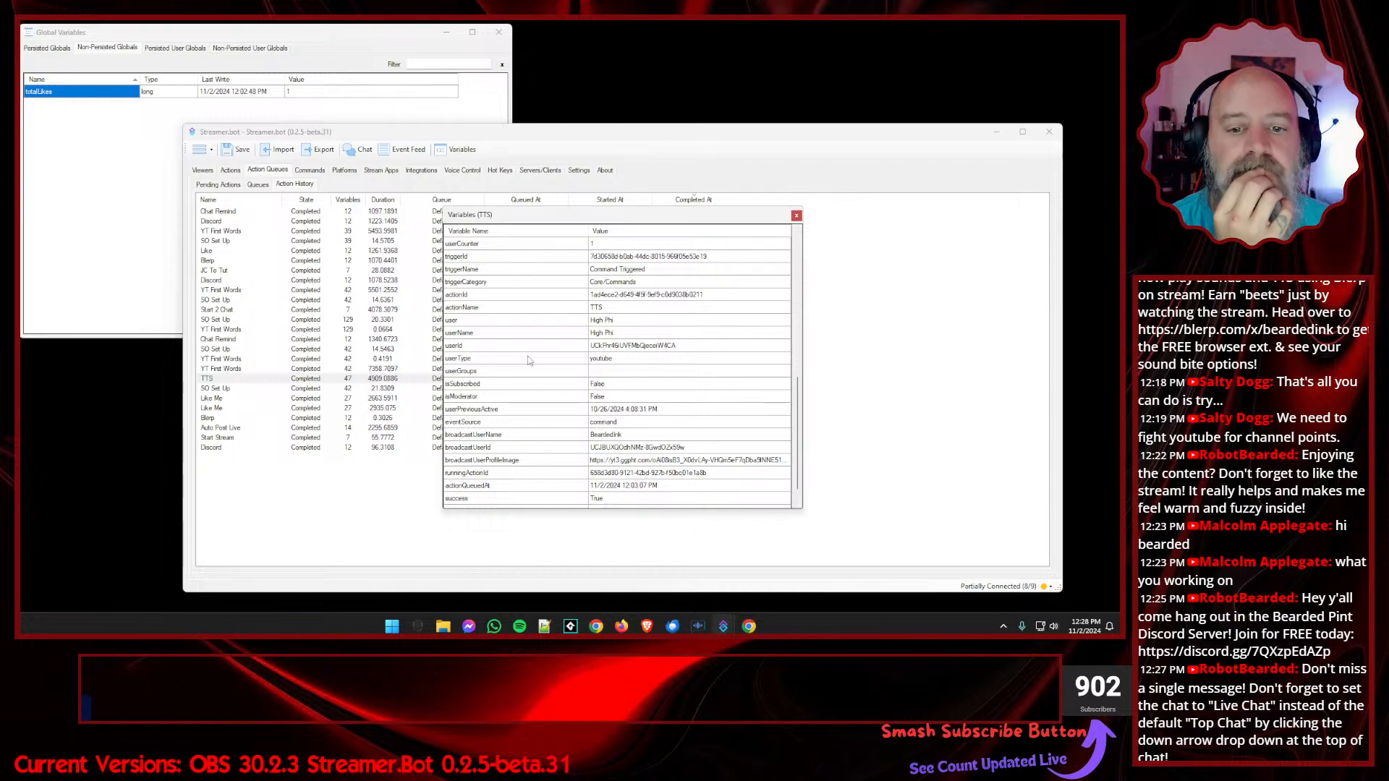
scroll(528, 359, down, 1)
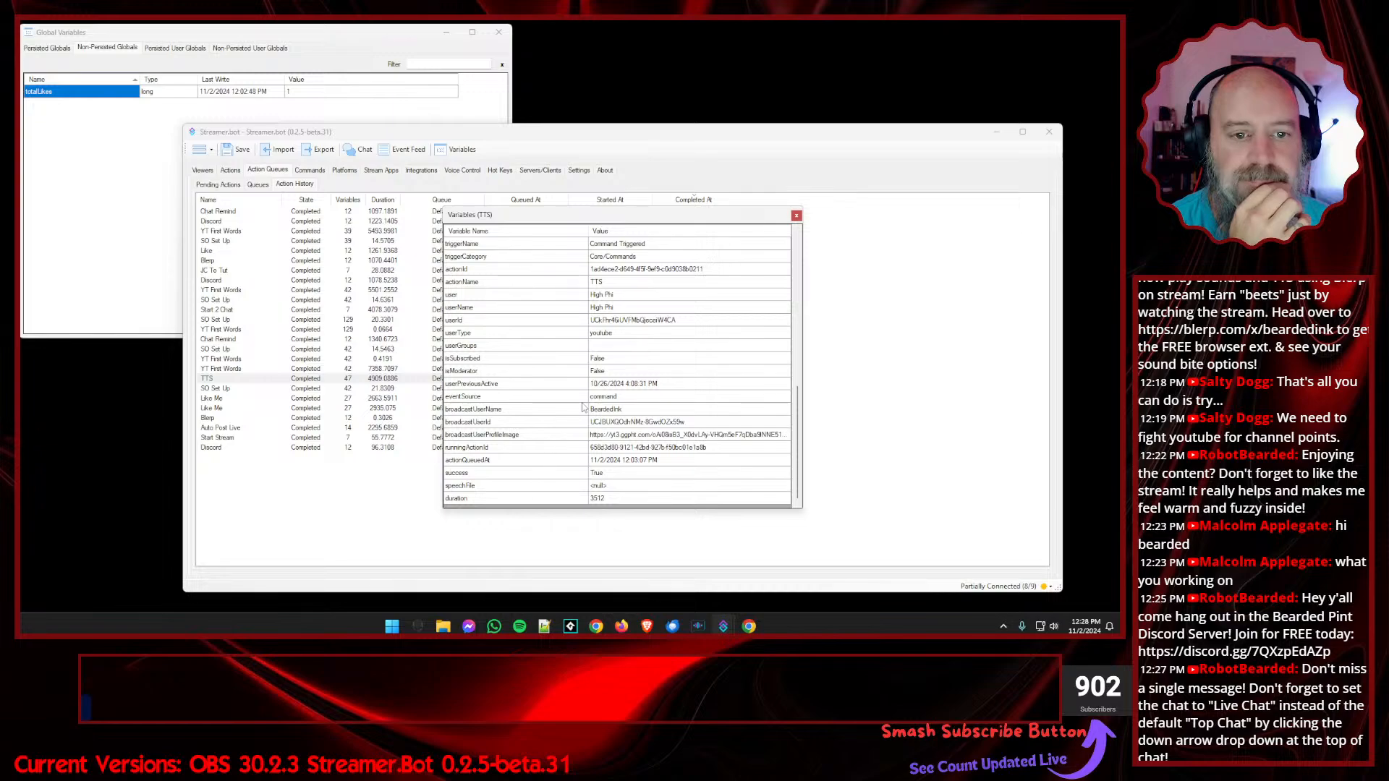
scroll(585, 408, up, 4)
click(797, 216)
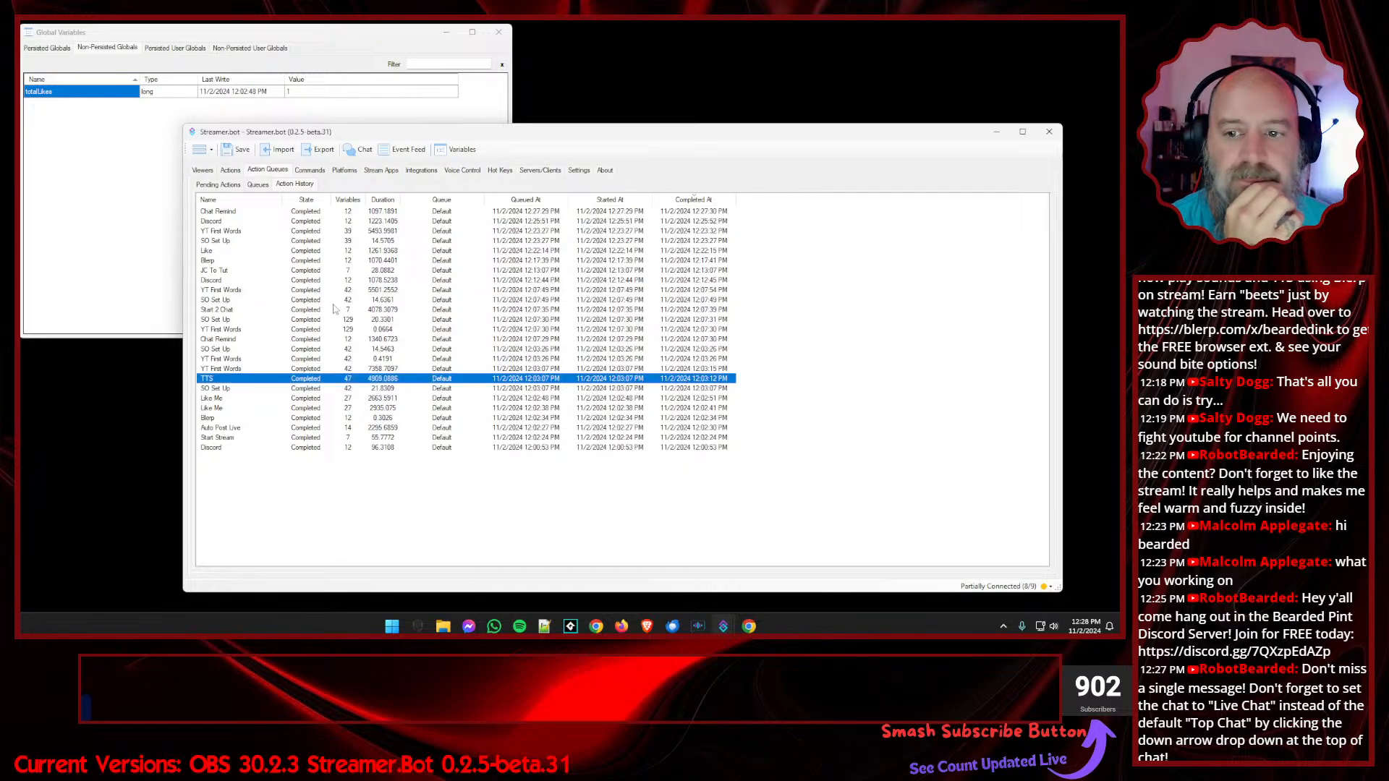
- Examine the after-run variables of the 12:07:30 PM YT First Words entry in the action history
click(237, 340)
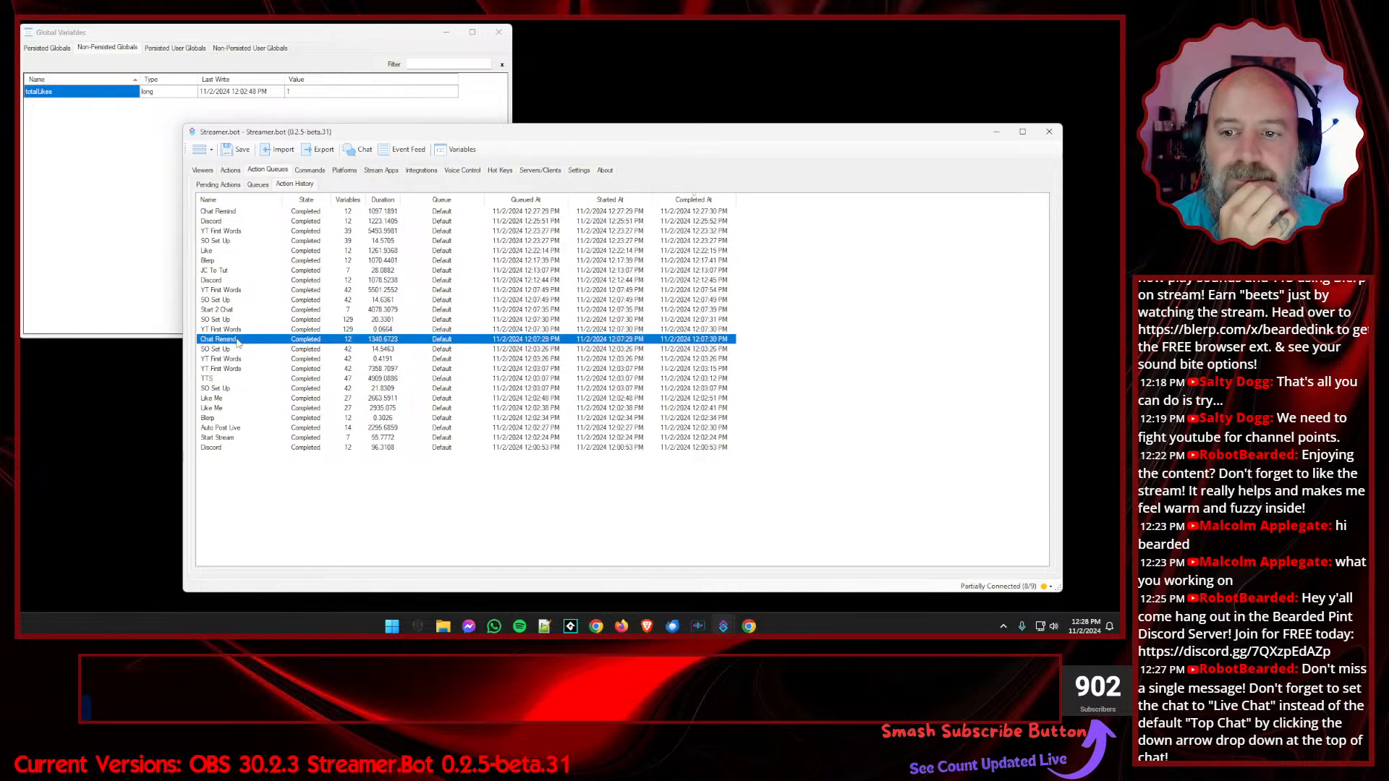
click(237, 330)
right_click(237, 330)
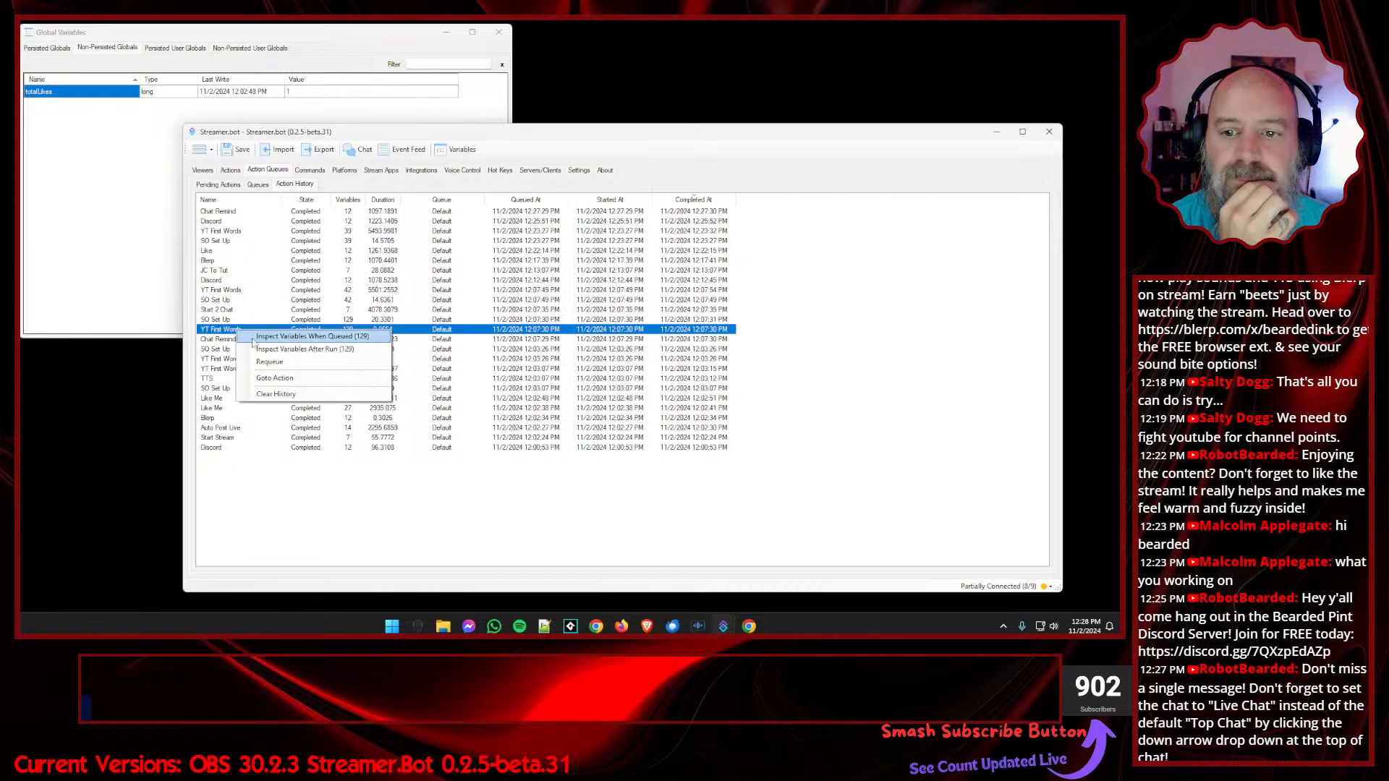
click(275, 356)
scroll(544, 341, down, 20)
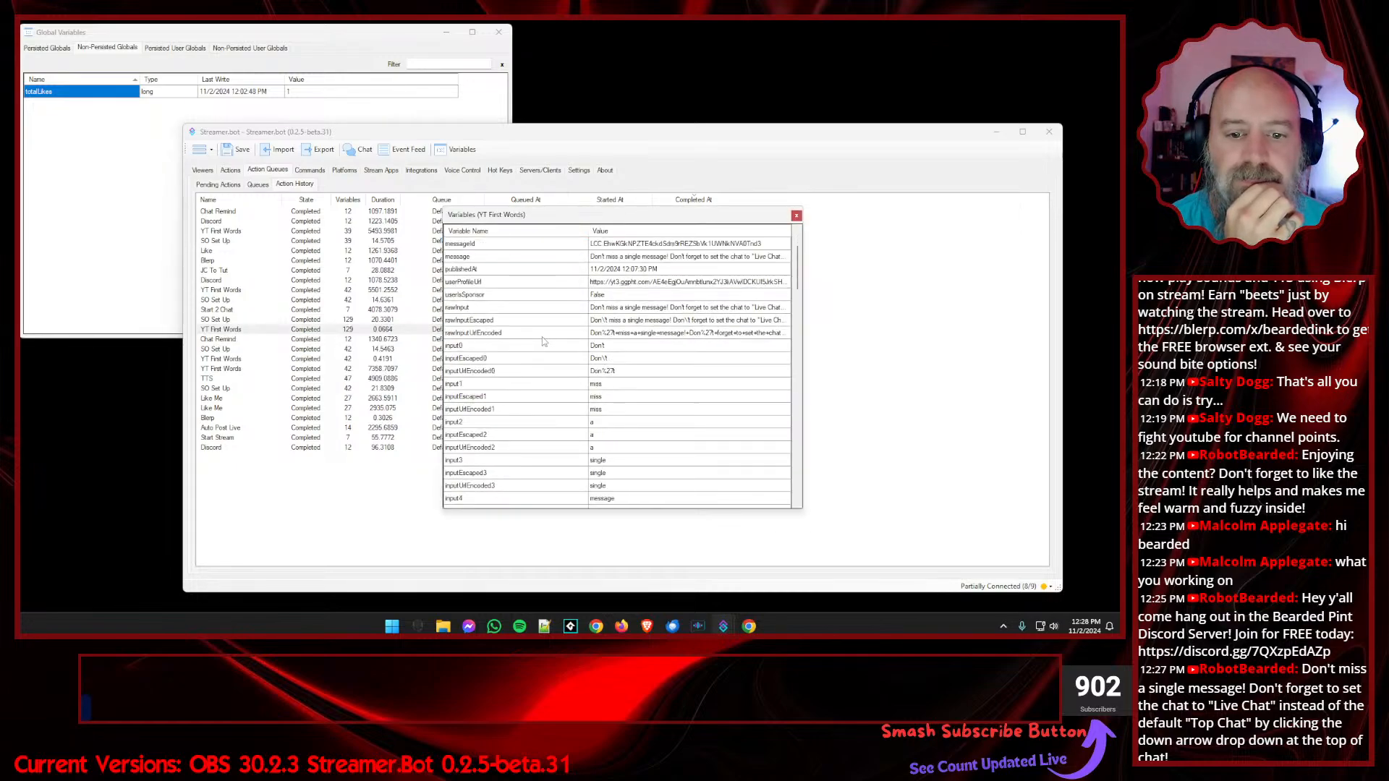
scroll(544, 340, down, 15)
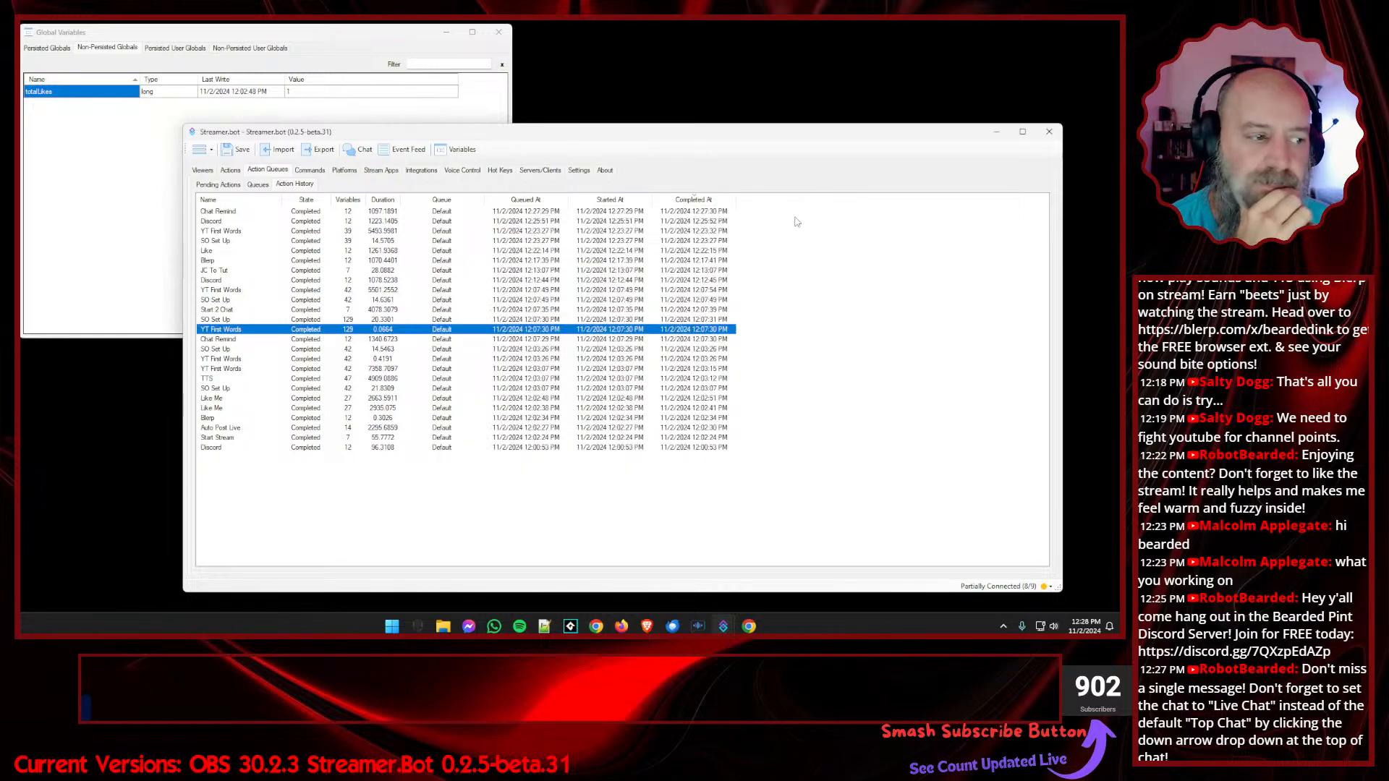
click(796, 215)
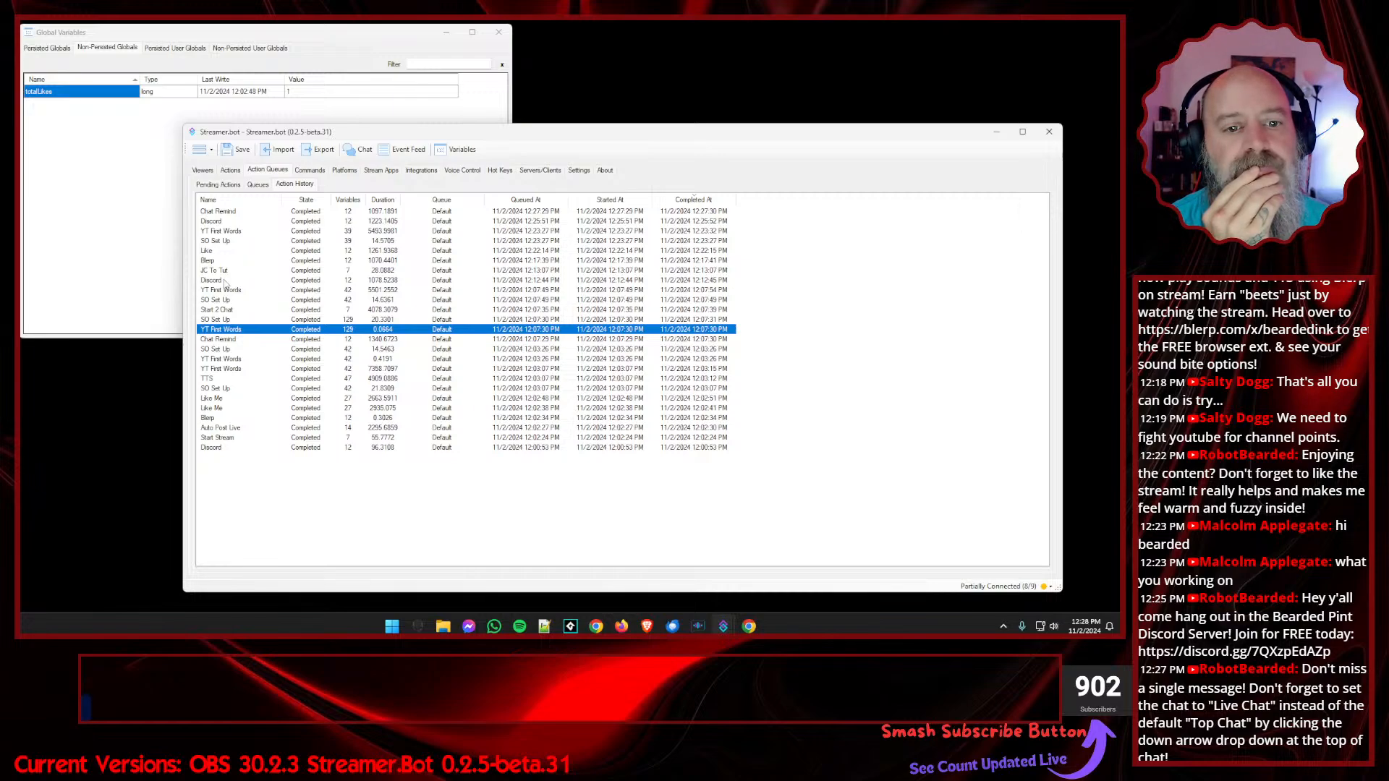
- Look through the YouTube and Core sub-actions available to Like Me Plan for a way to get the current like count
click(230, 170)
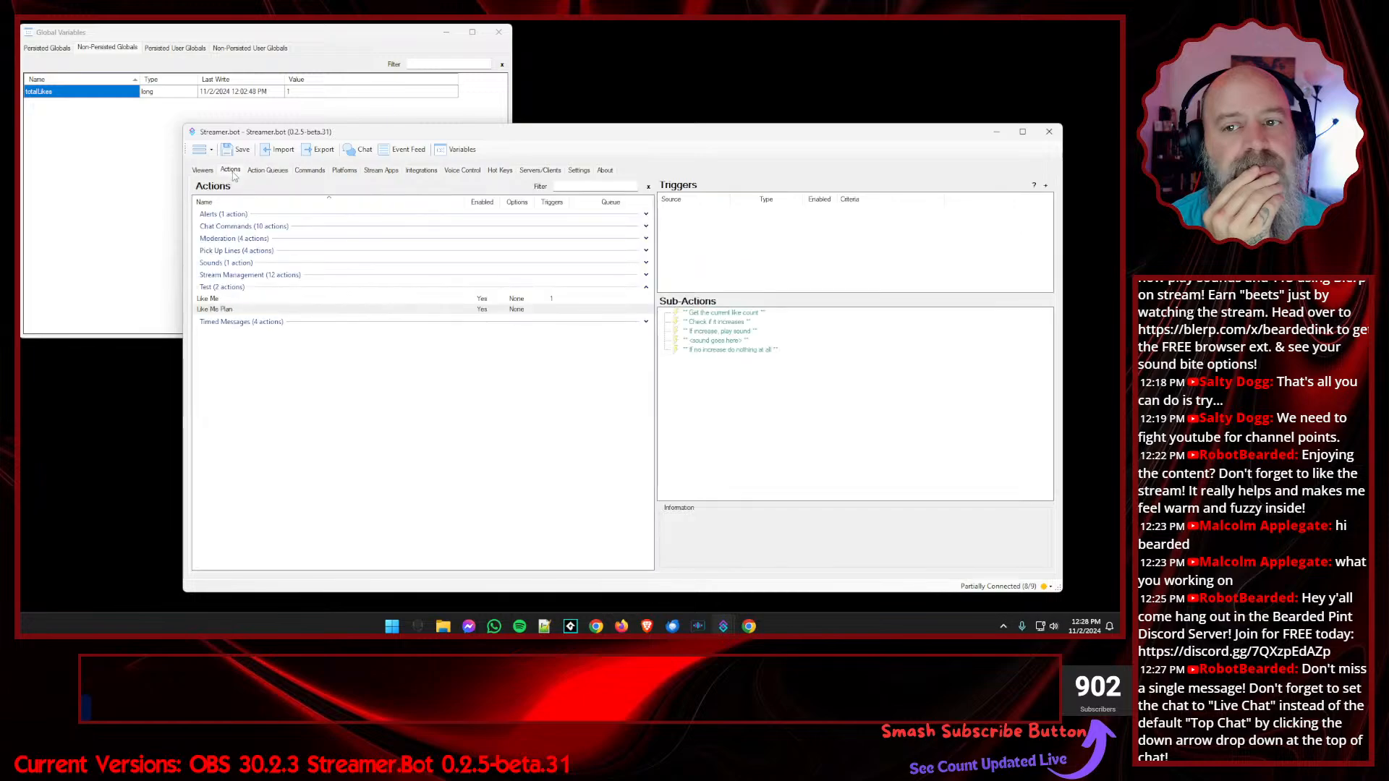
right_click(696, 376)
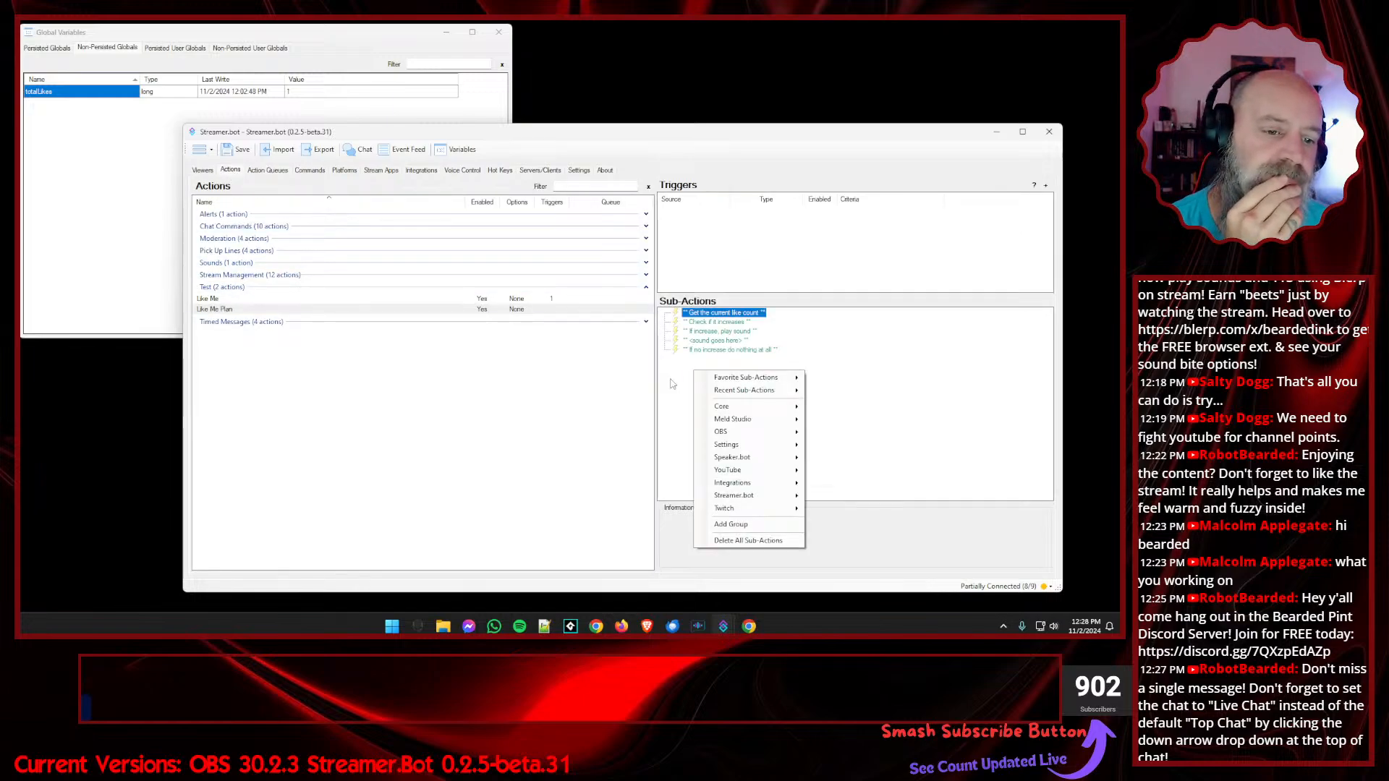
mouse_move(761, 475)
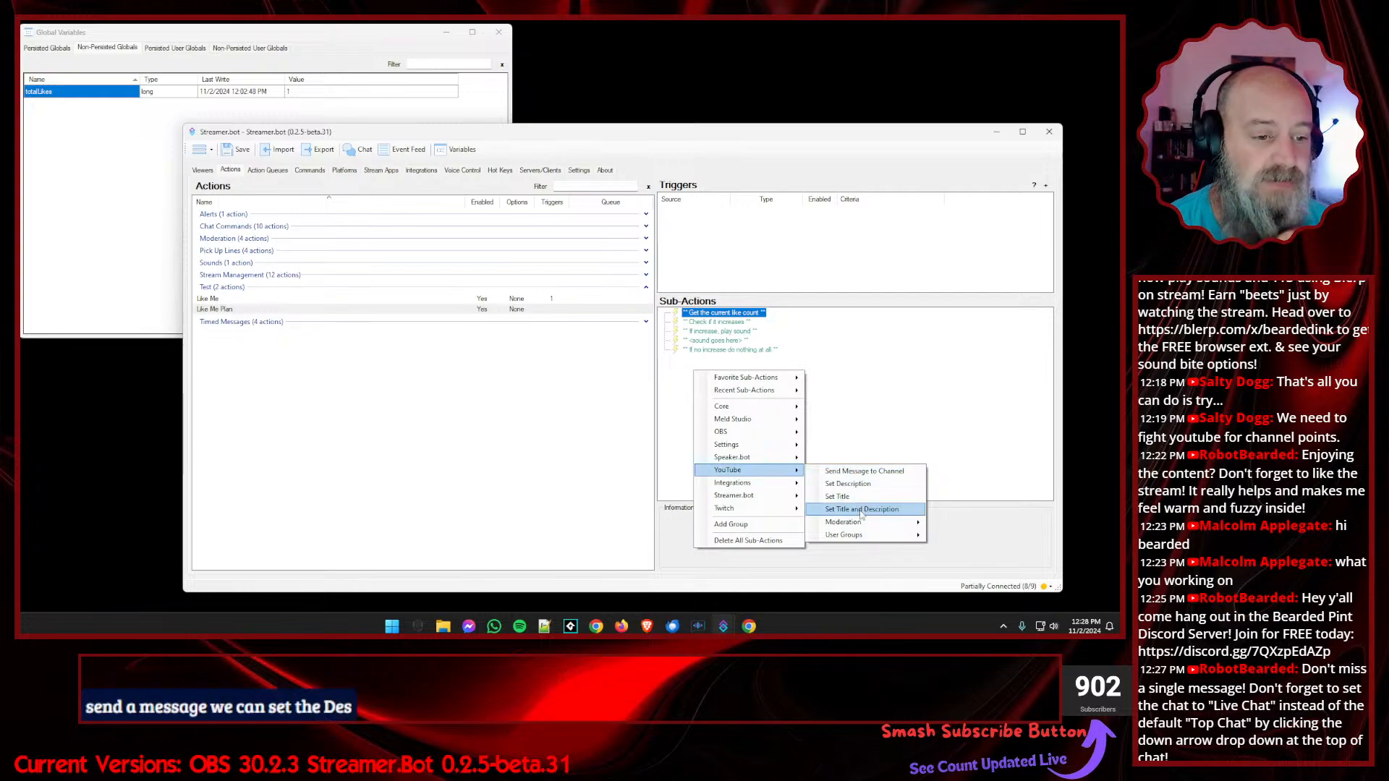
mouse_move(863, 526)
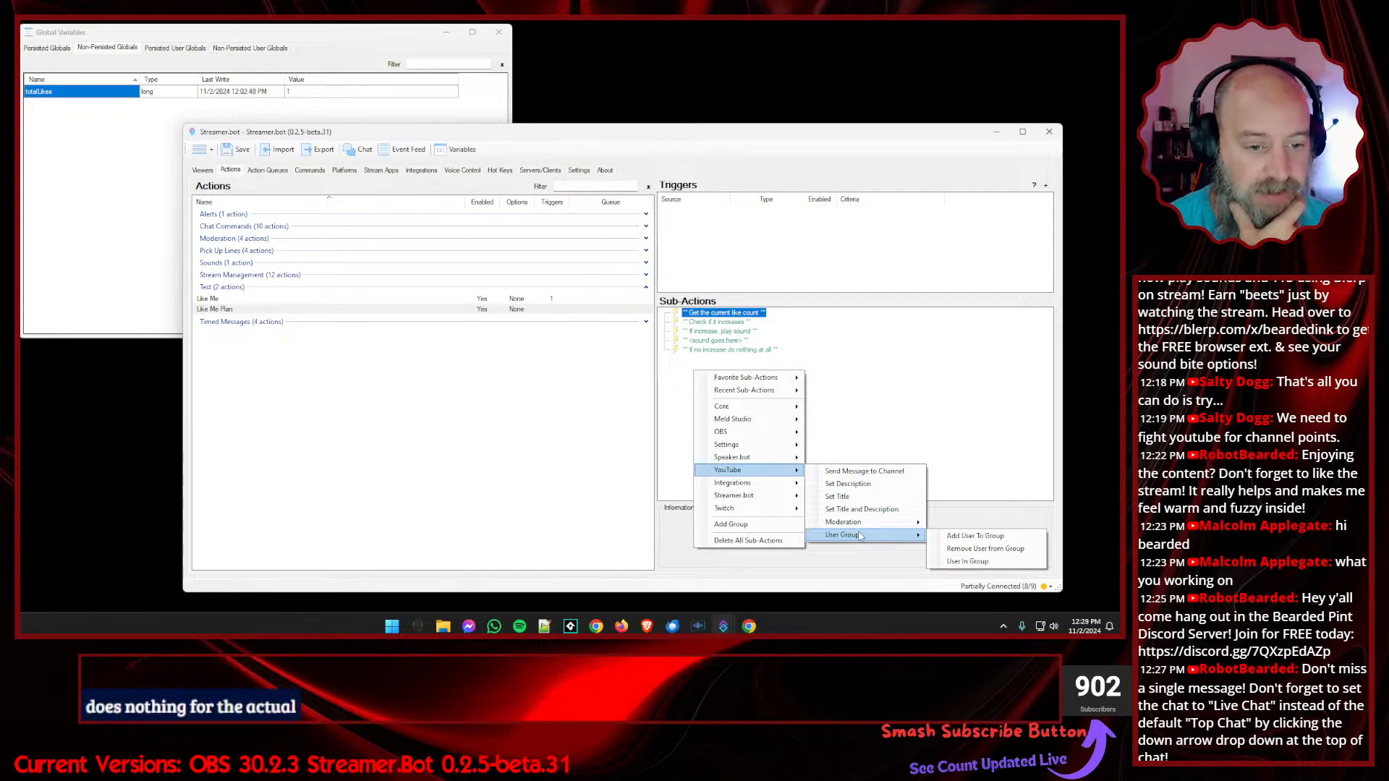
mouse_move(799, 486)
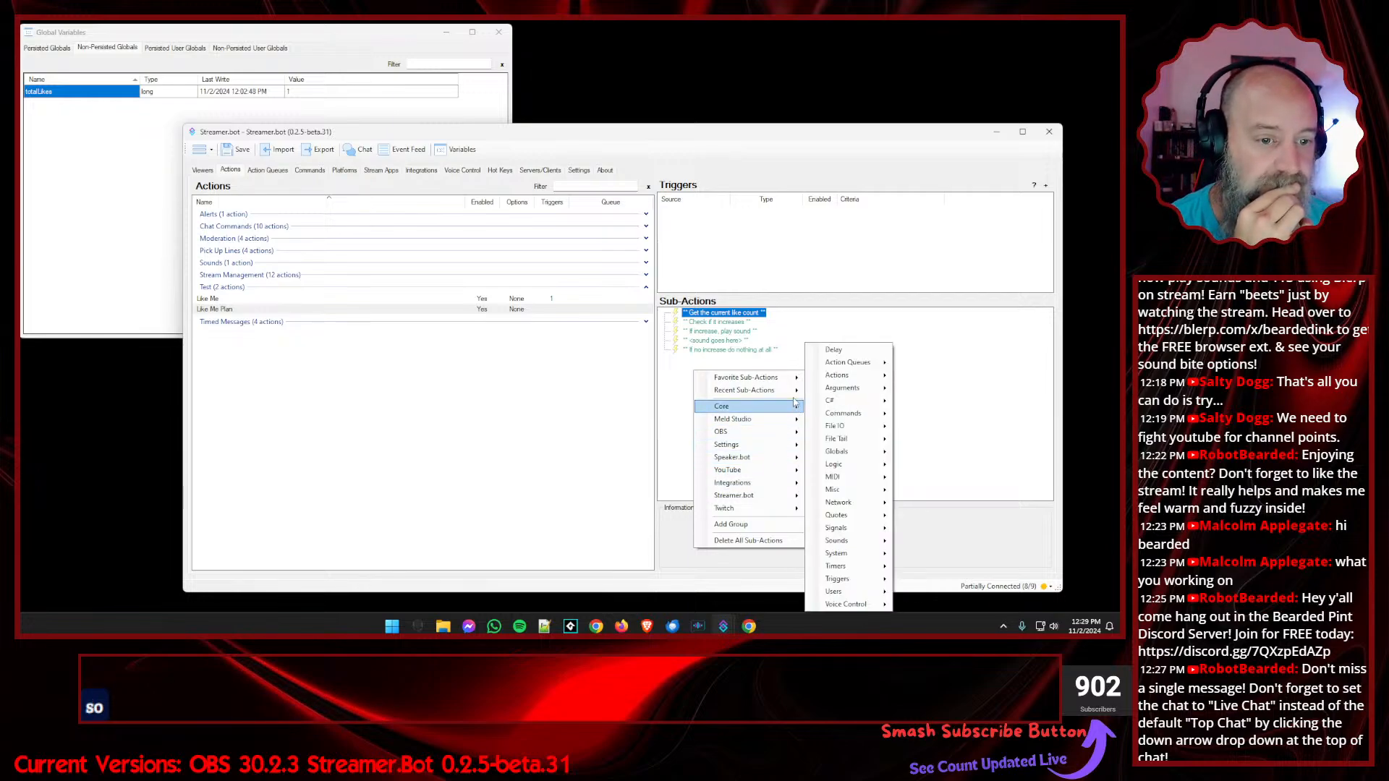
mouse_move(795, 411)
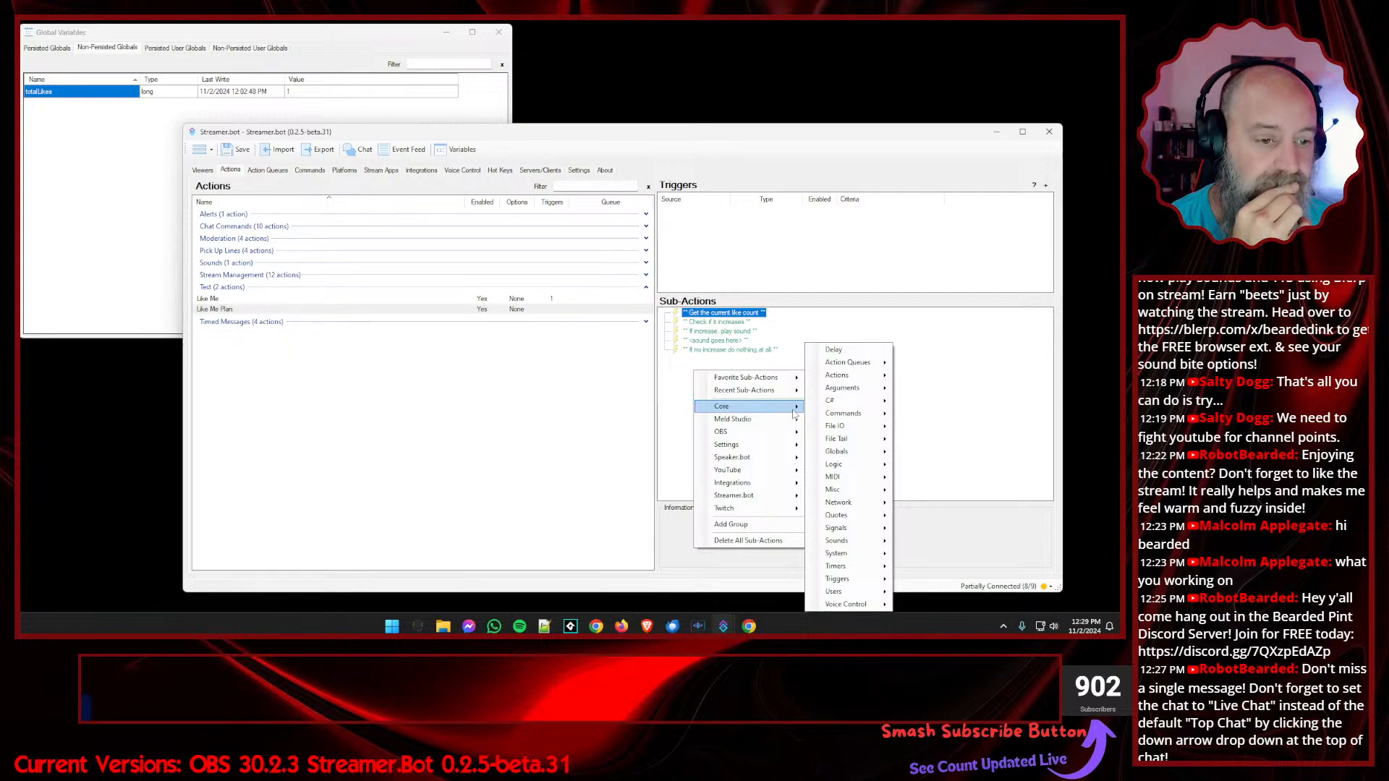
mouse_move(849, 498)
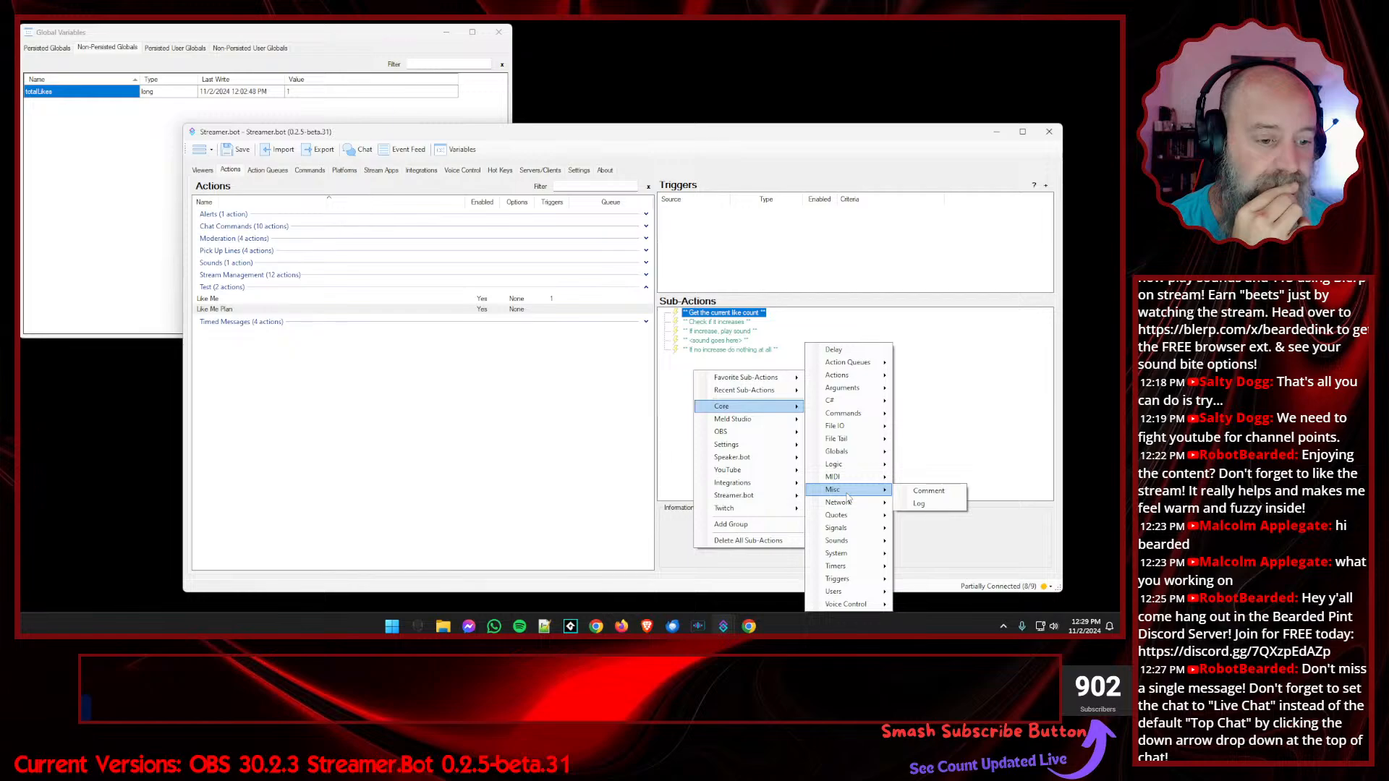
mouse_move(854, 582)
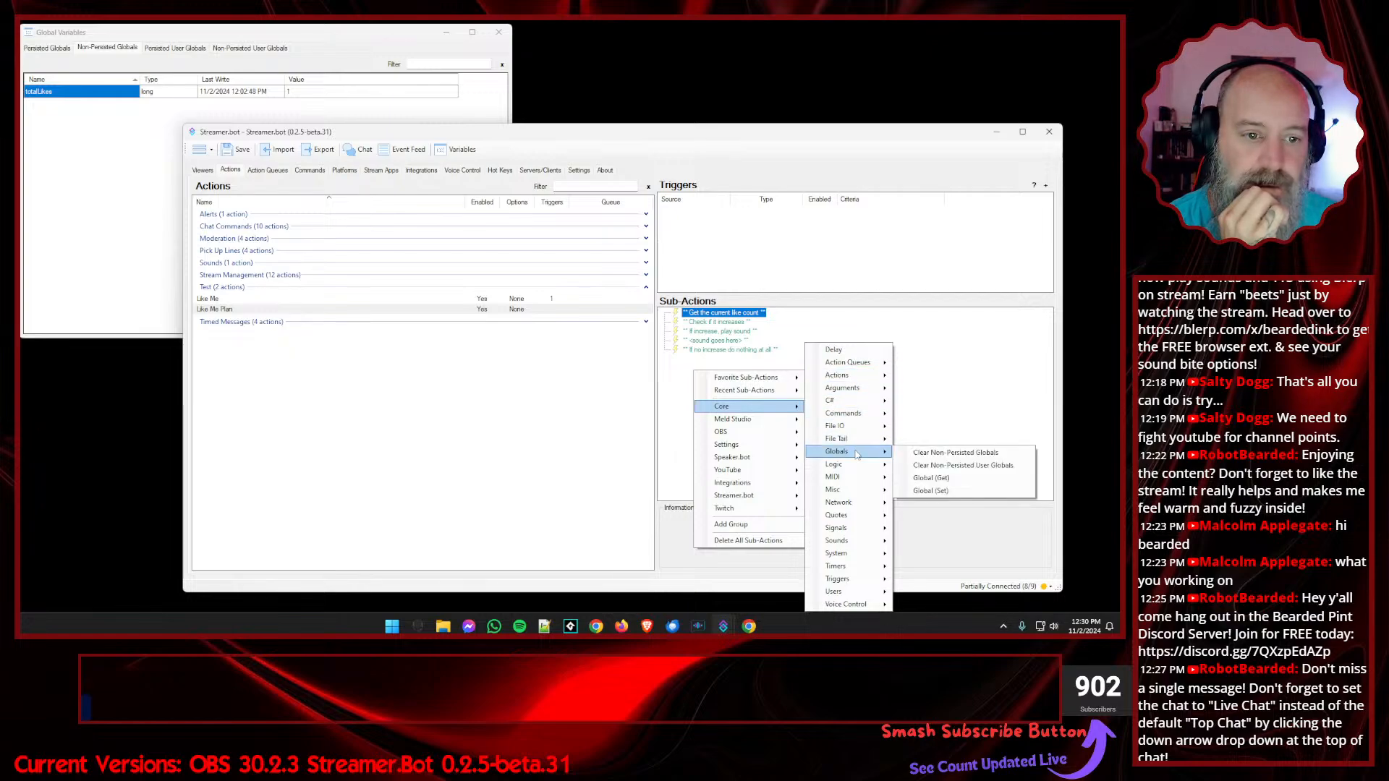
click(810, 331)
click(779, 315)
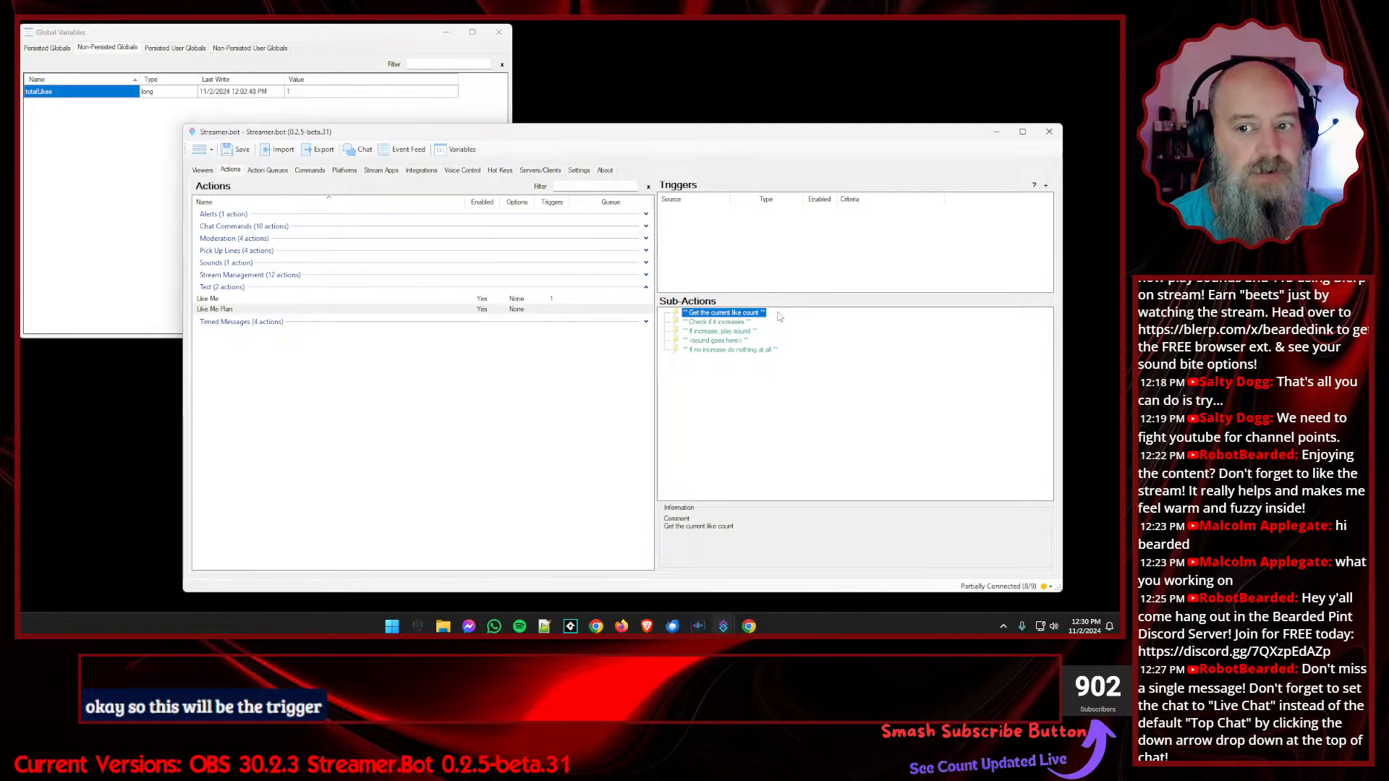
- Add the YouTube Broadcast Statistics Updated trigger to the Like Me Plan action
right_click(730, 412)
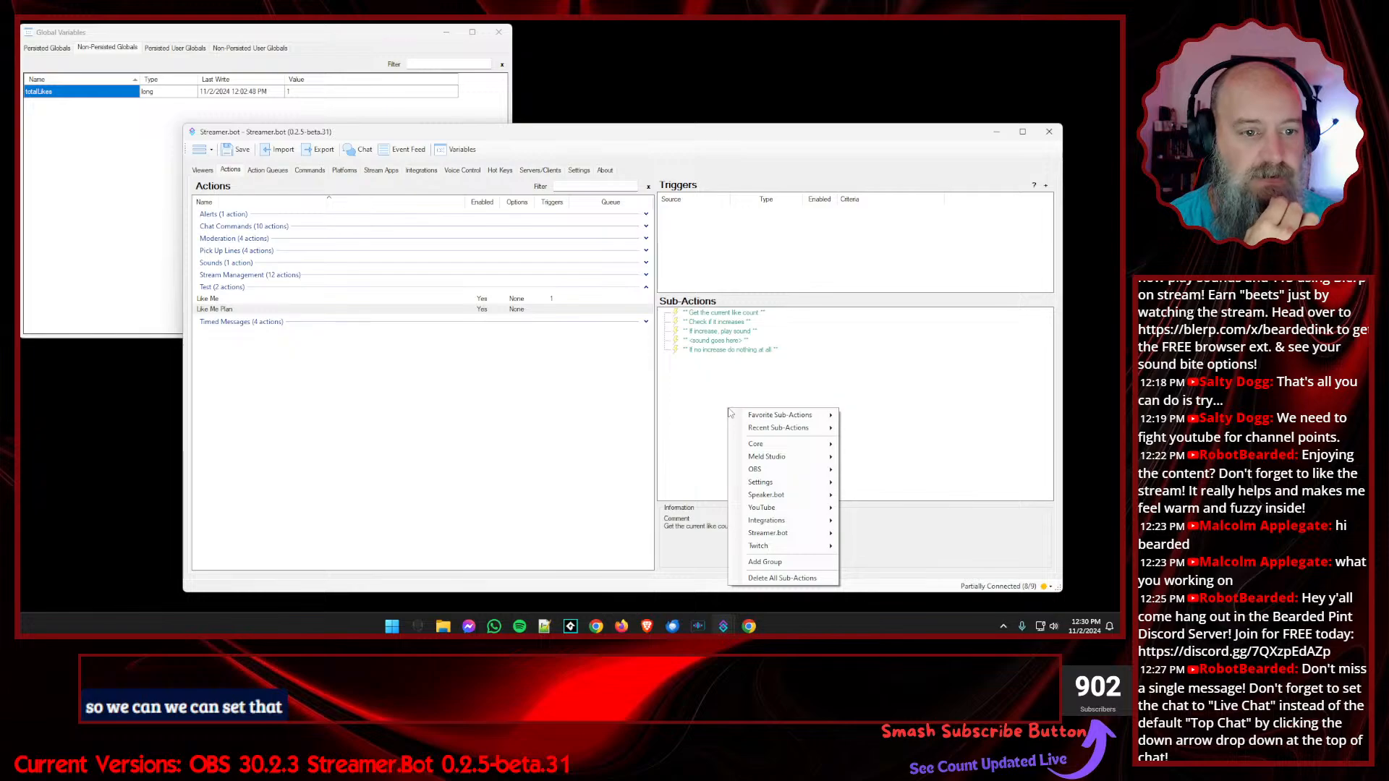
right_click(755, 241)
mouse_move(788, 292)
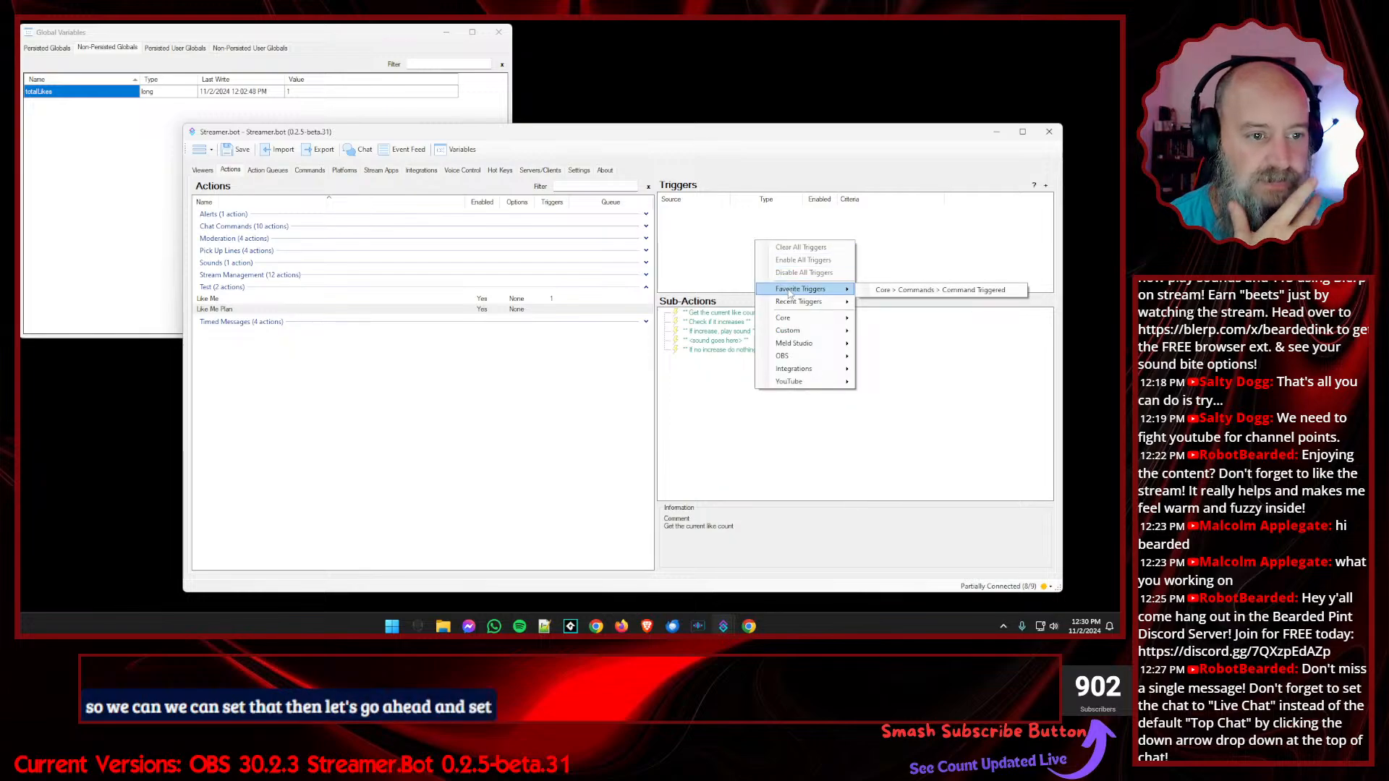
mouse_move(799, 371)
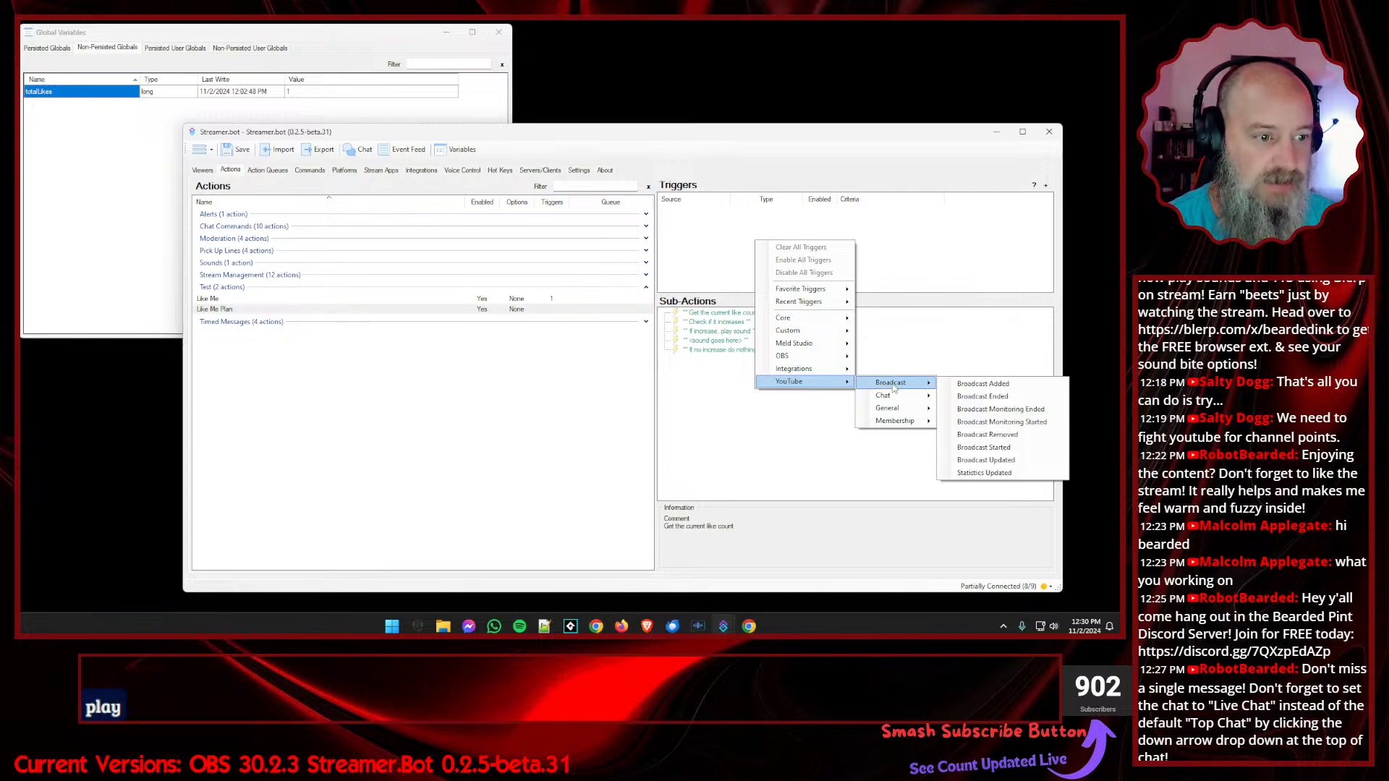
click(980, 473)
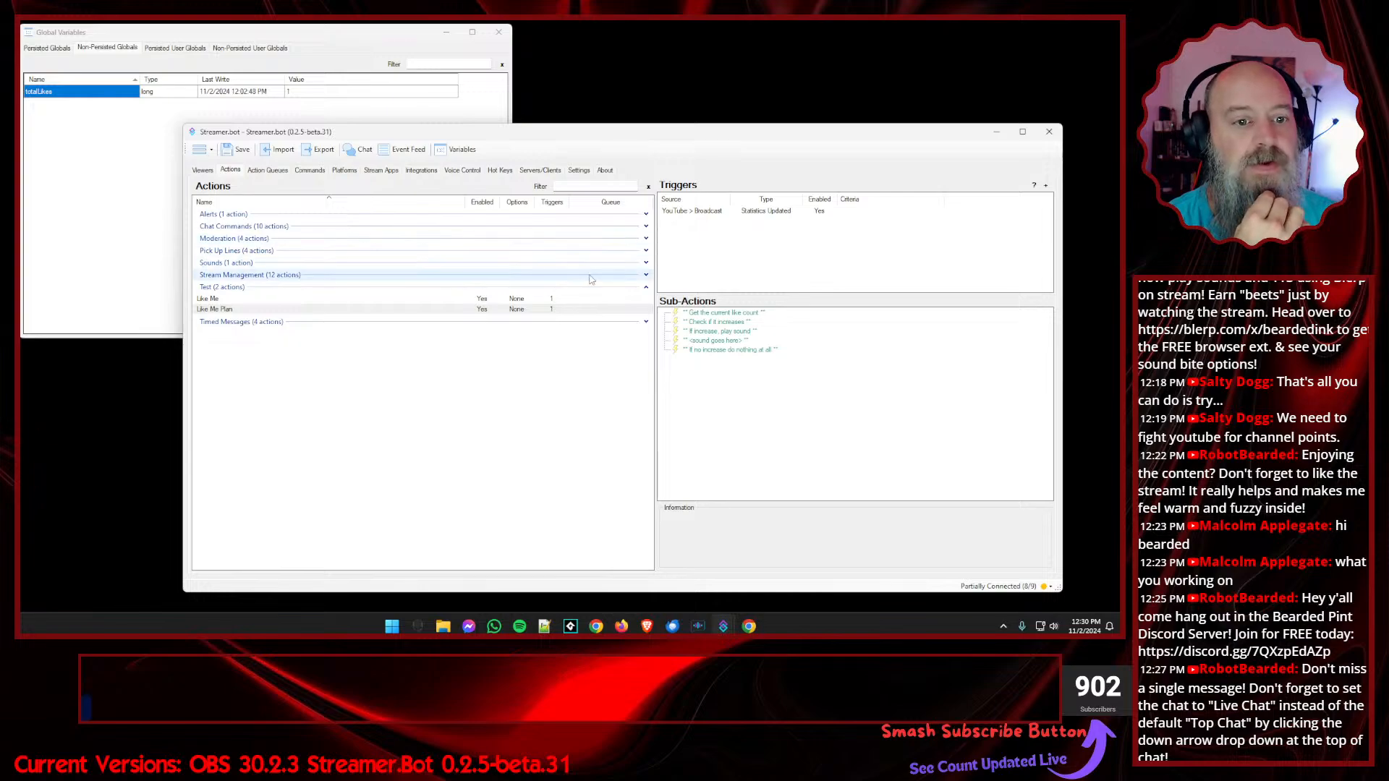
- Delete the totalLikes variable from the non-persisted globals and return to the Like Me Plan action
right_click(110, 93)
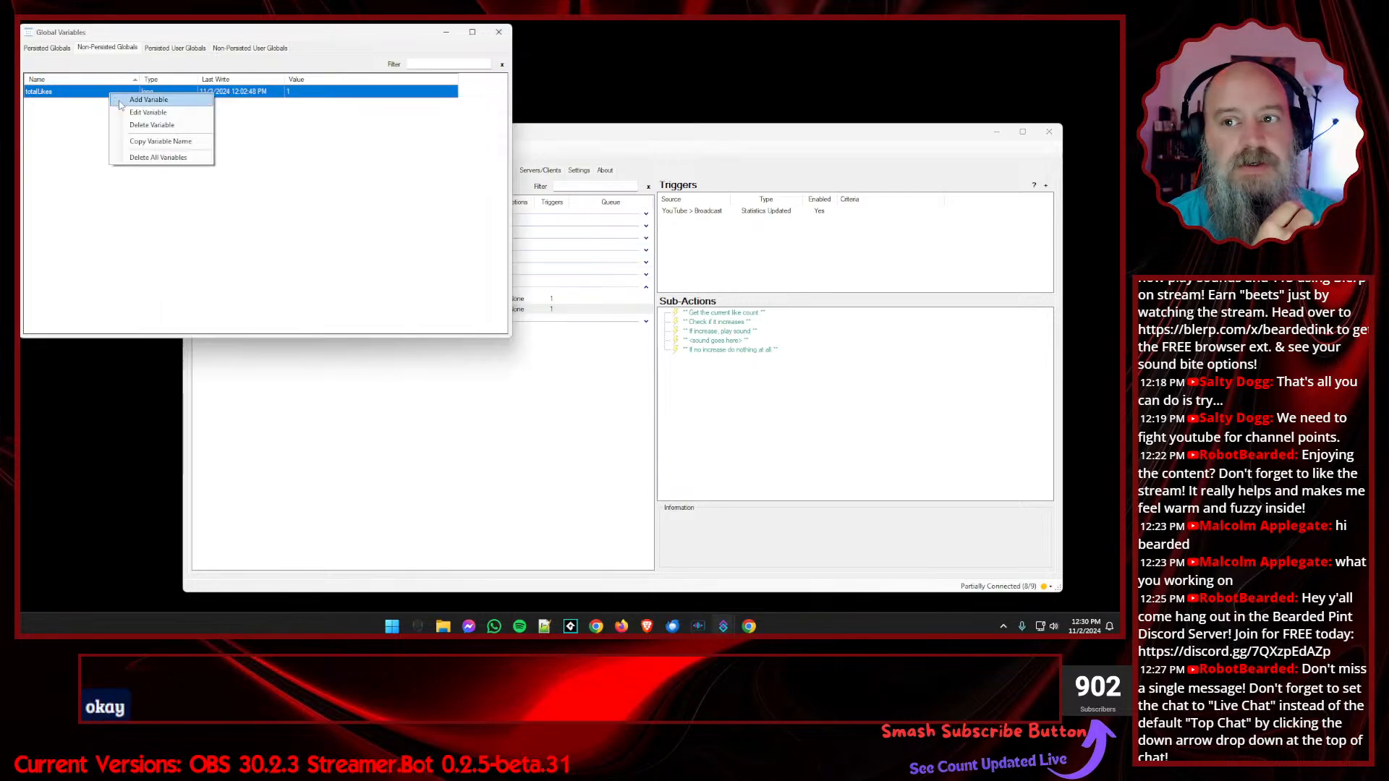
click(136, 126)
click(300, 210)
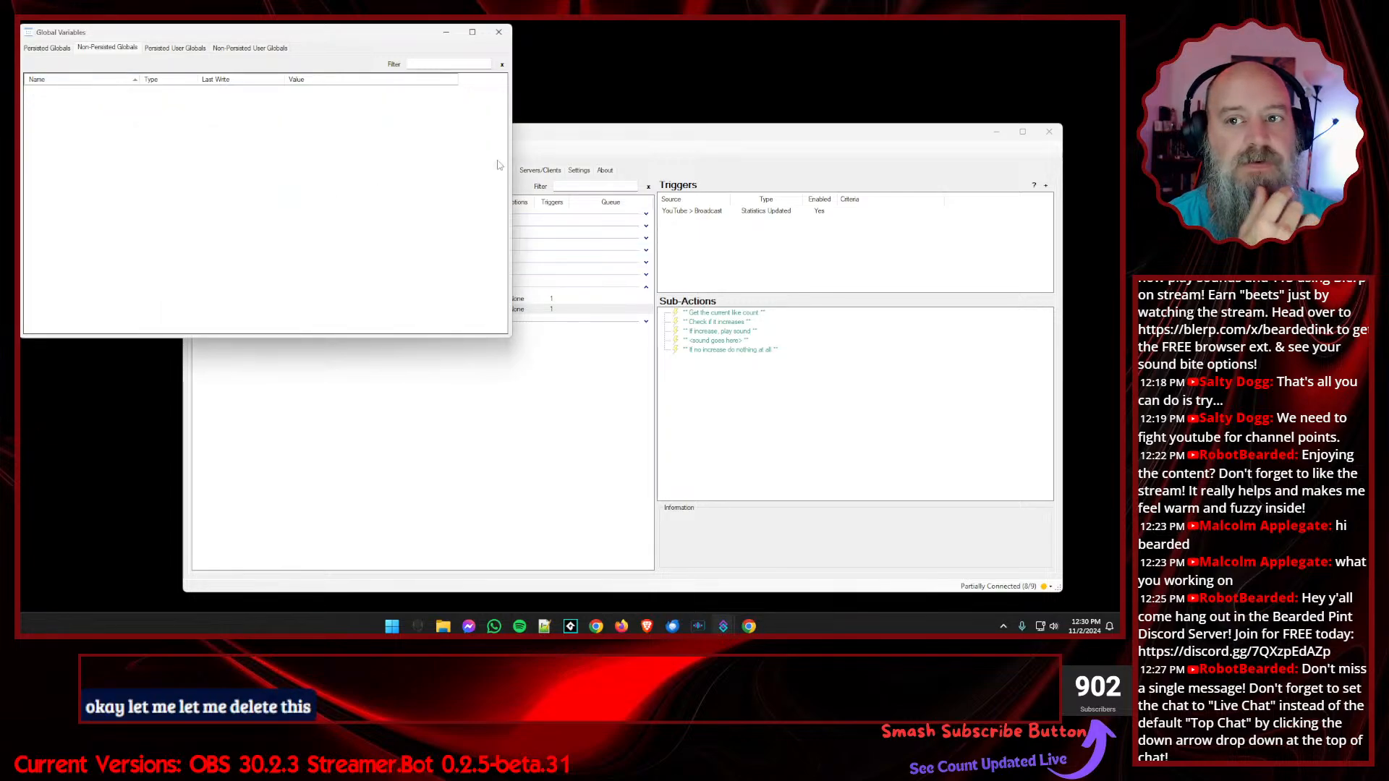
click(657, 138)
- Review the Like Me Plan comments on getting the current like count and checking if it increases
click(714, 393)
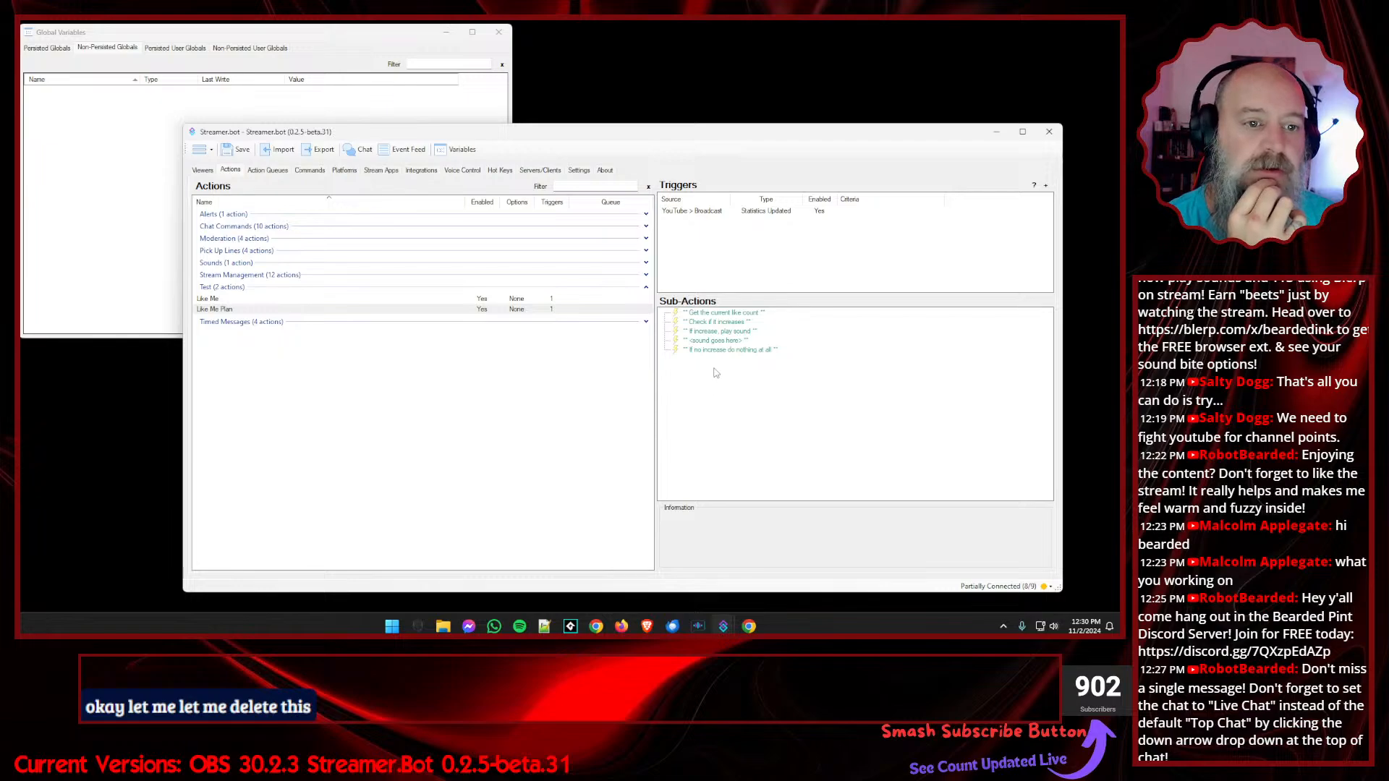
click(720, 313)
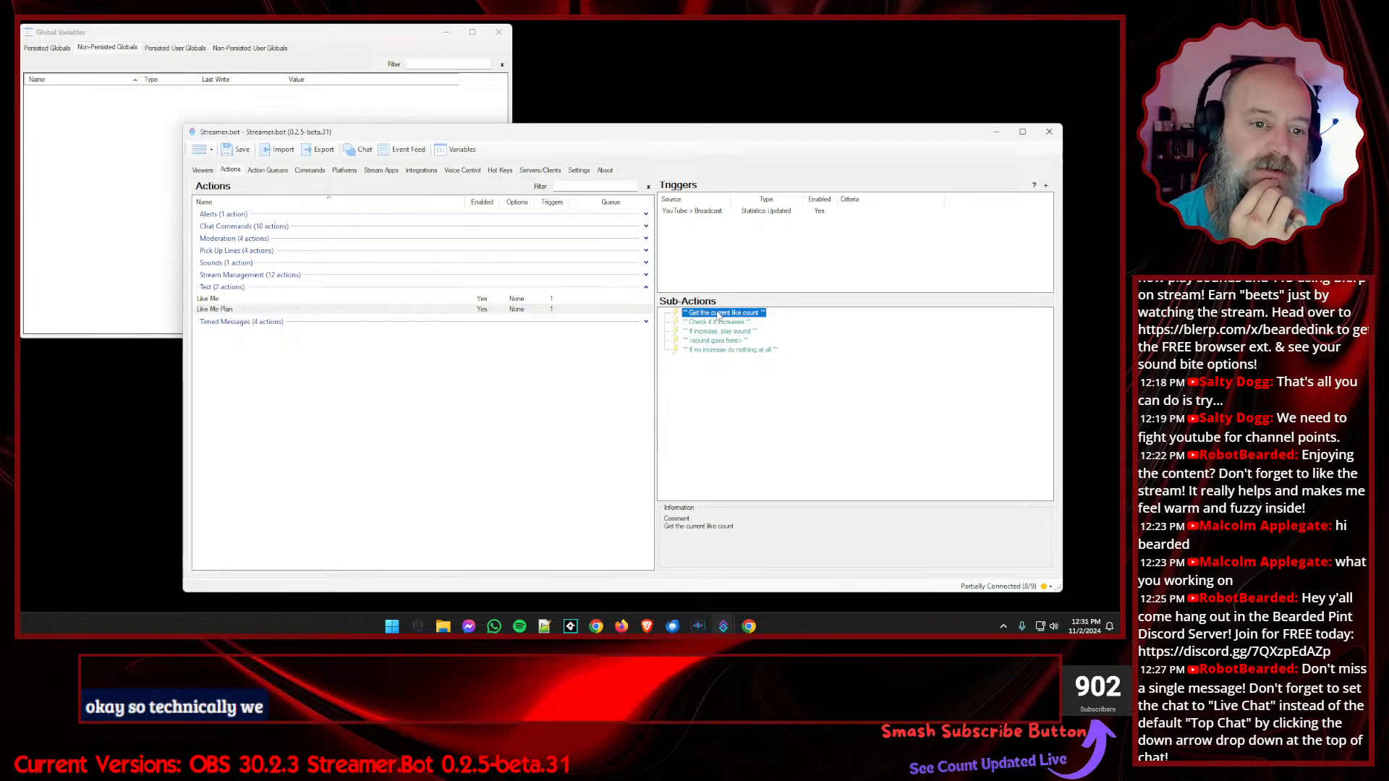
click(723, 324)
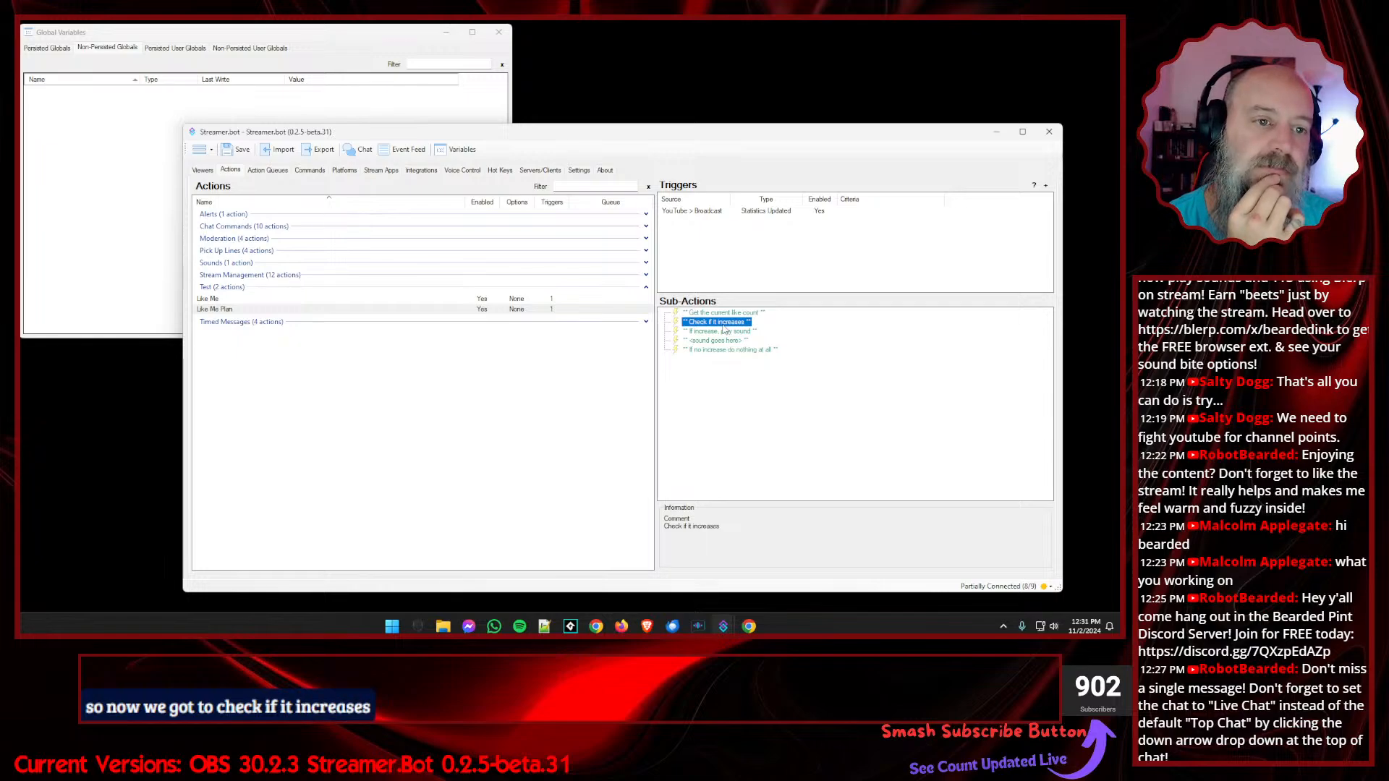
click(271, 173)
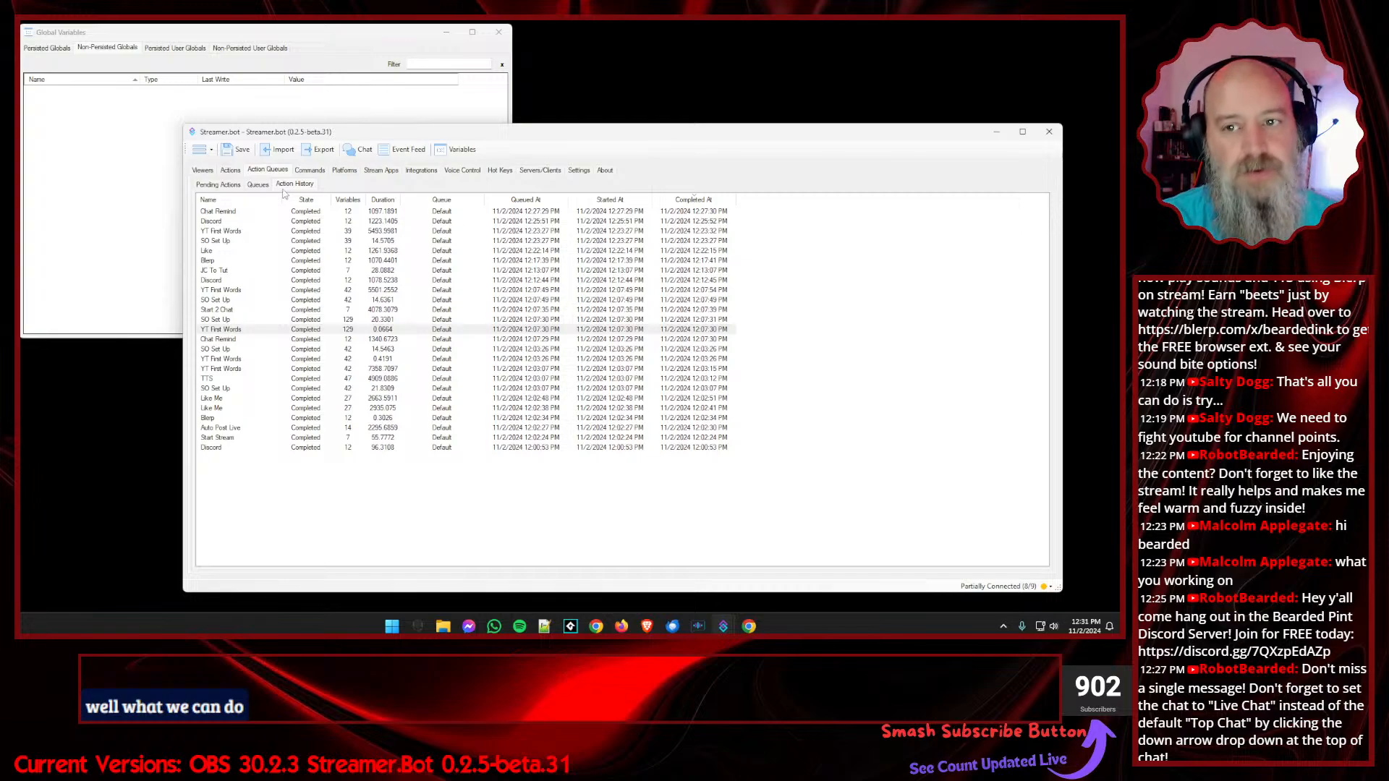
click(230, 170)
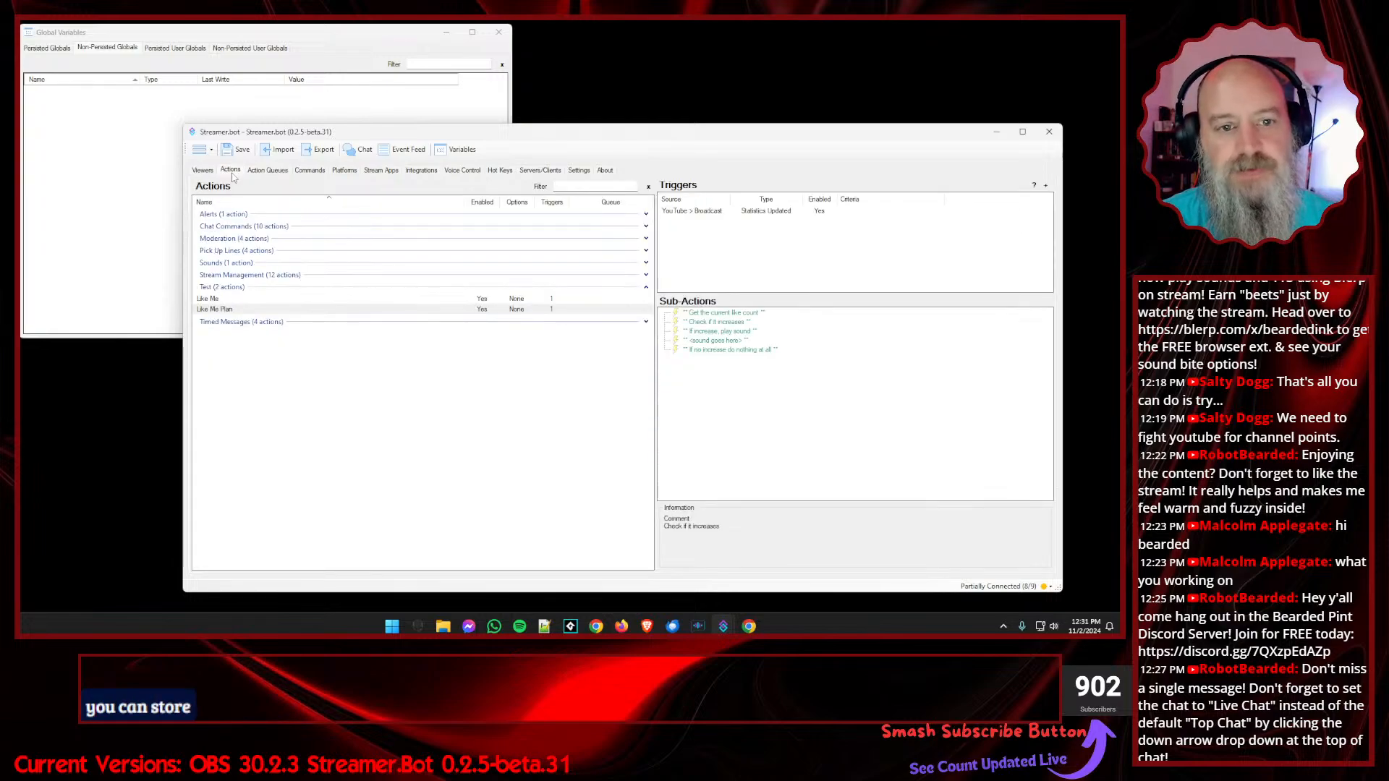
click(720, 322)
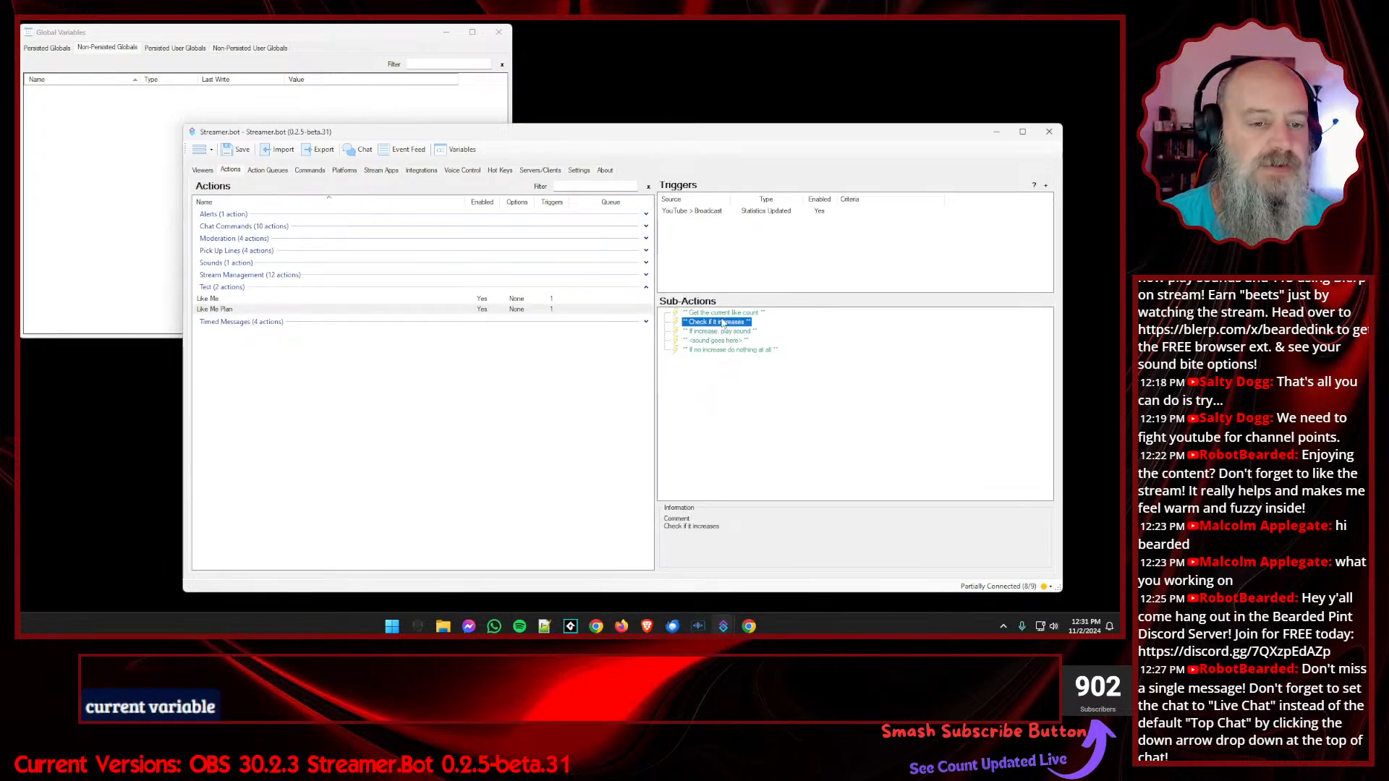
- Add a Global (Set) sub-action to Like Me Plan for a non-persisted global variable named CurrentLikes
right_click(699, 379)
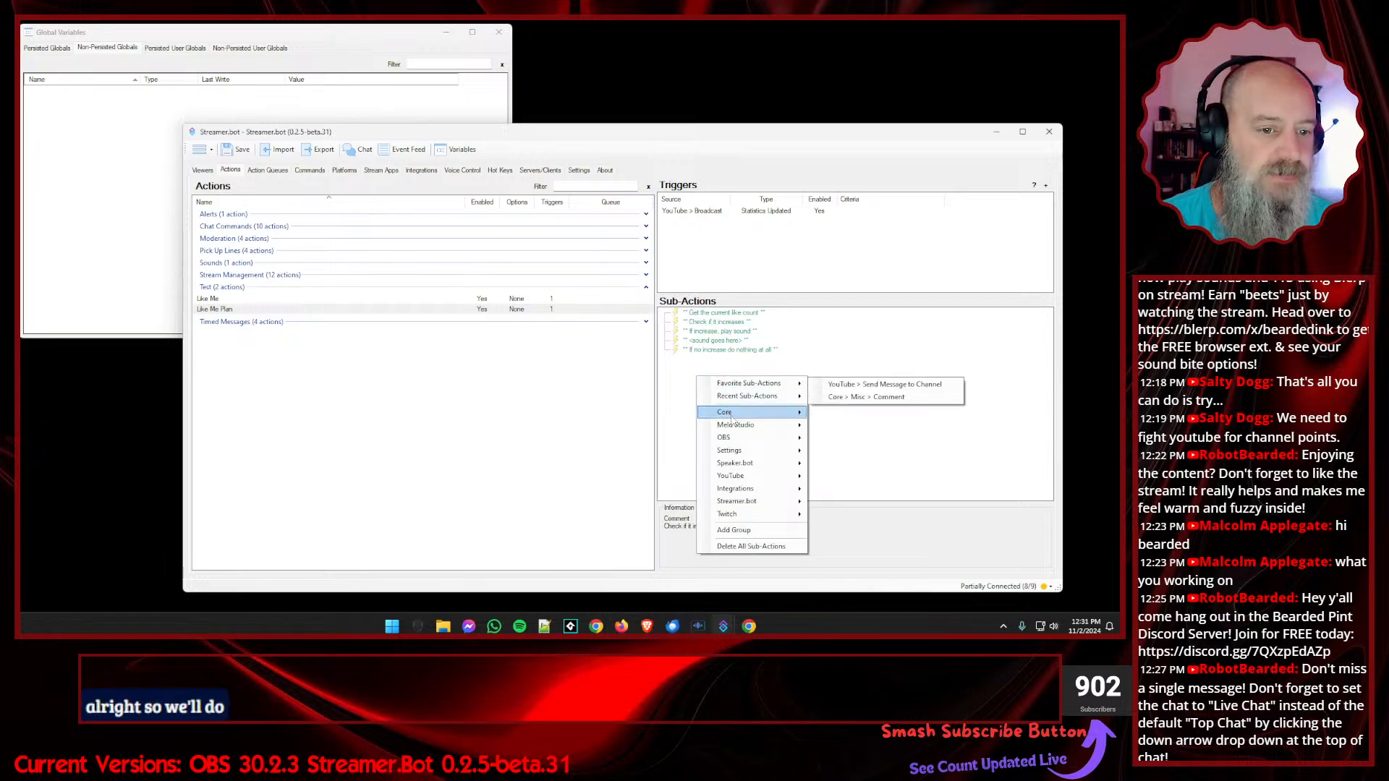
mouse_move(725, 413)
mouse_move(840, 452)
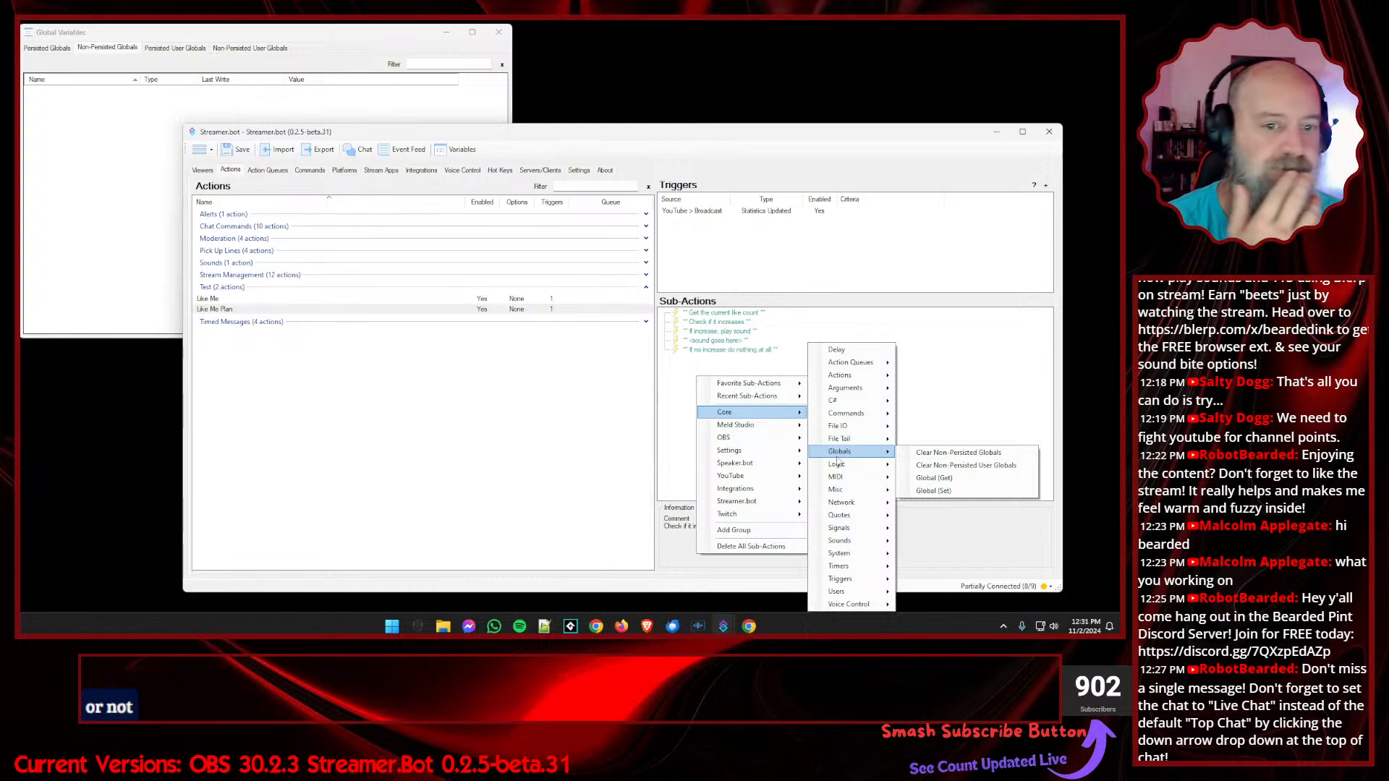
click(942, 492)
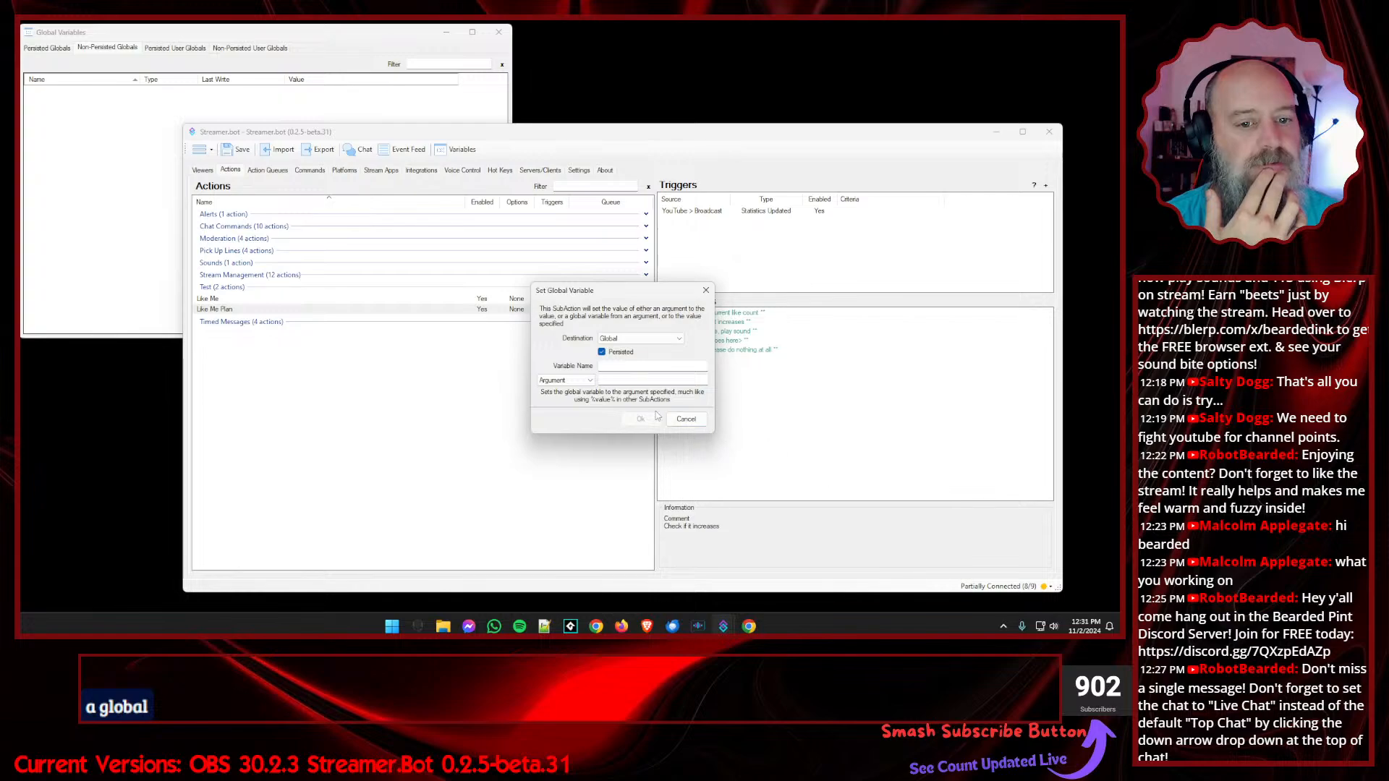
click(601, 352)
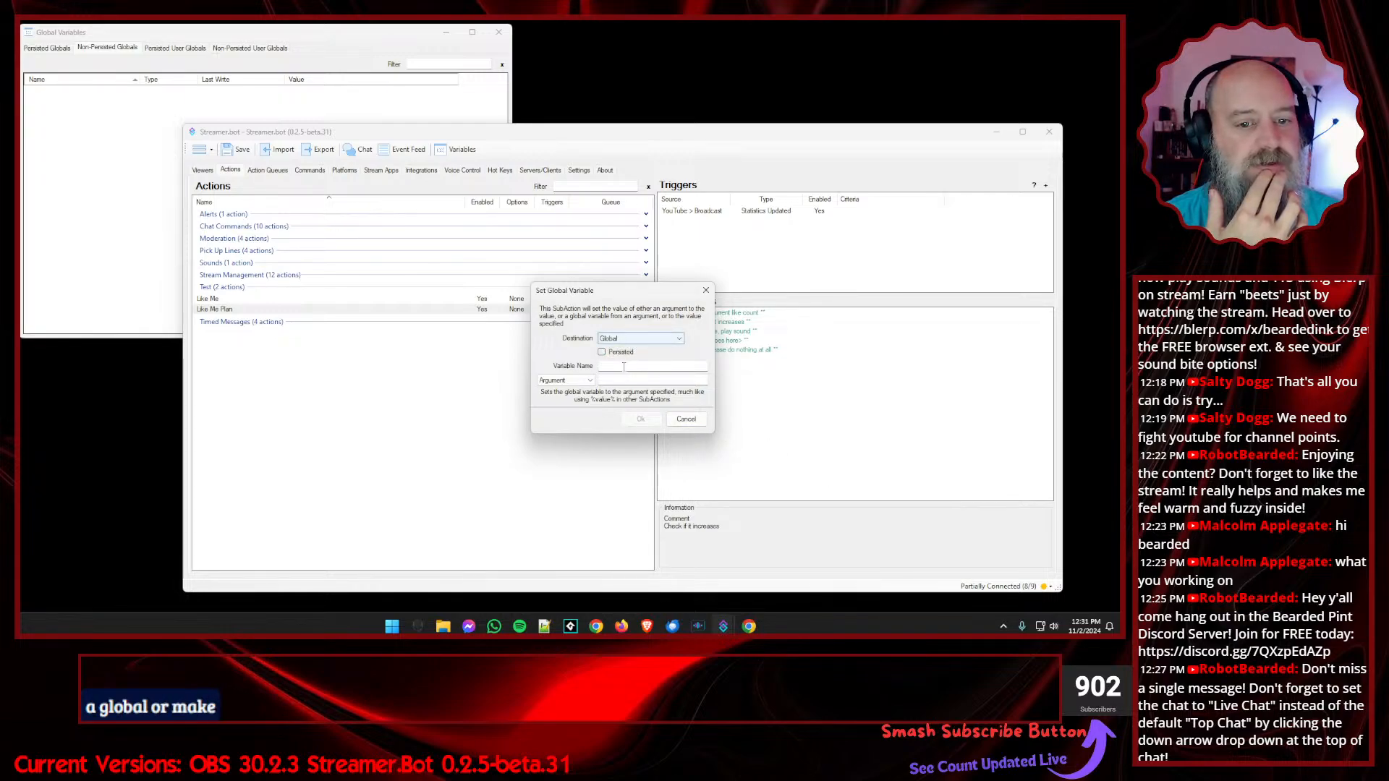
click(623, 367)
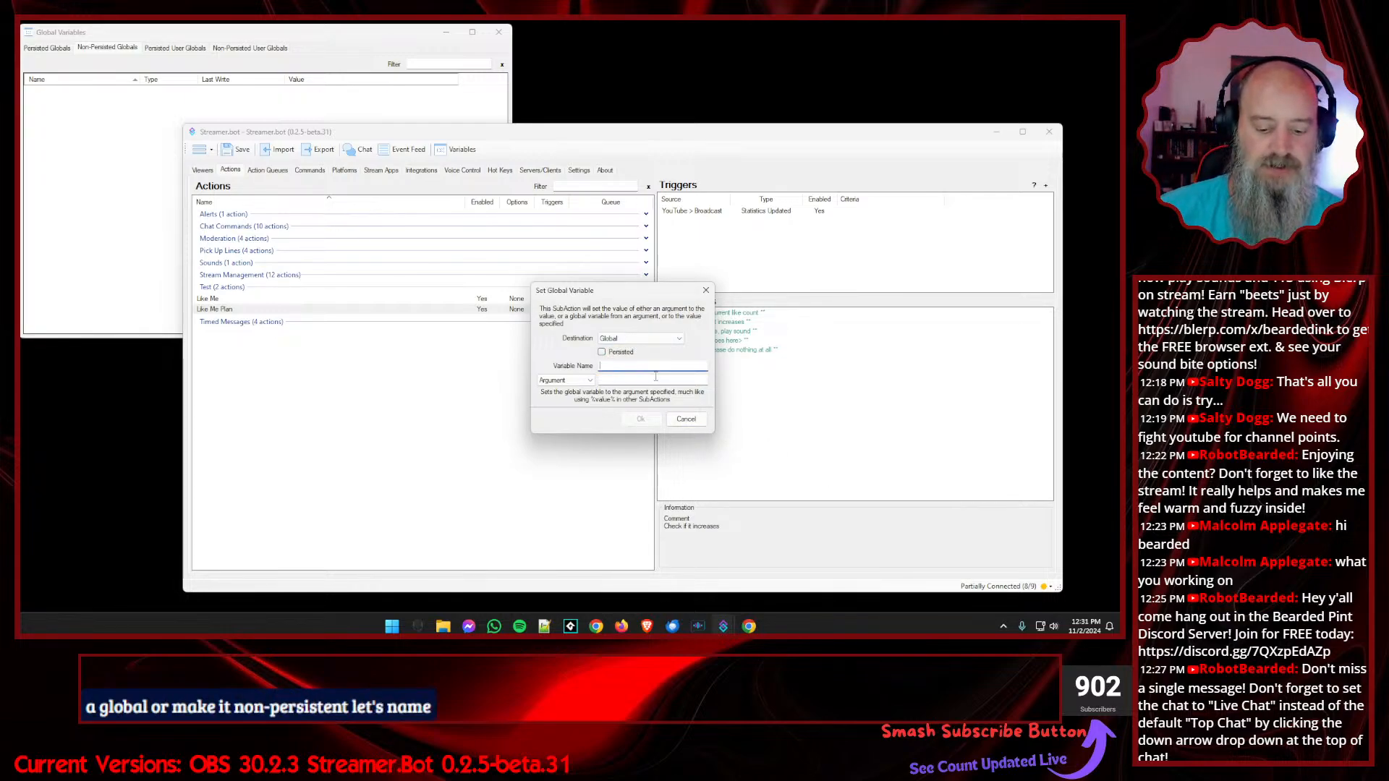
text(Current)
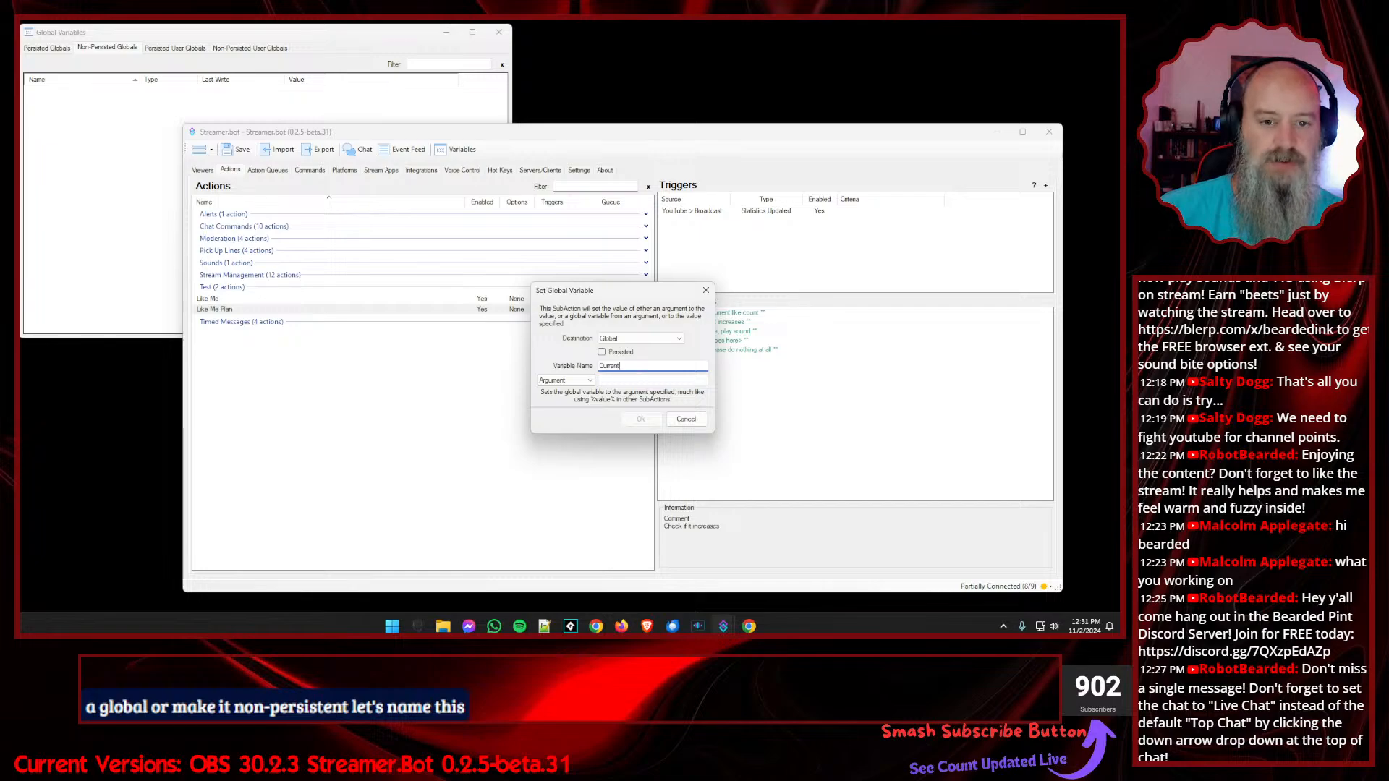
text(Likes)
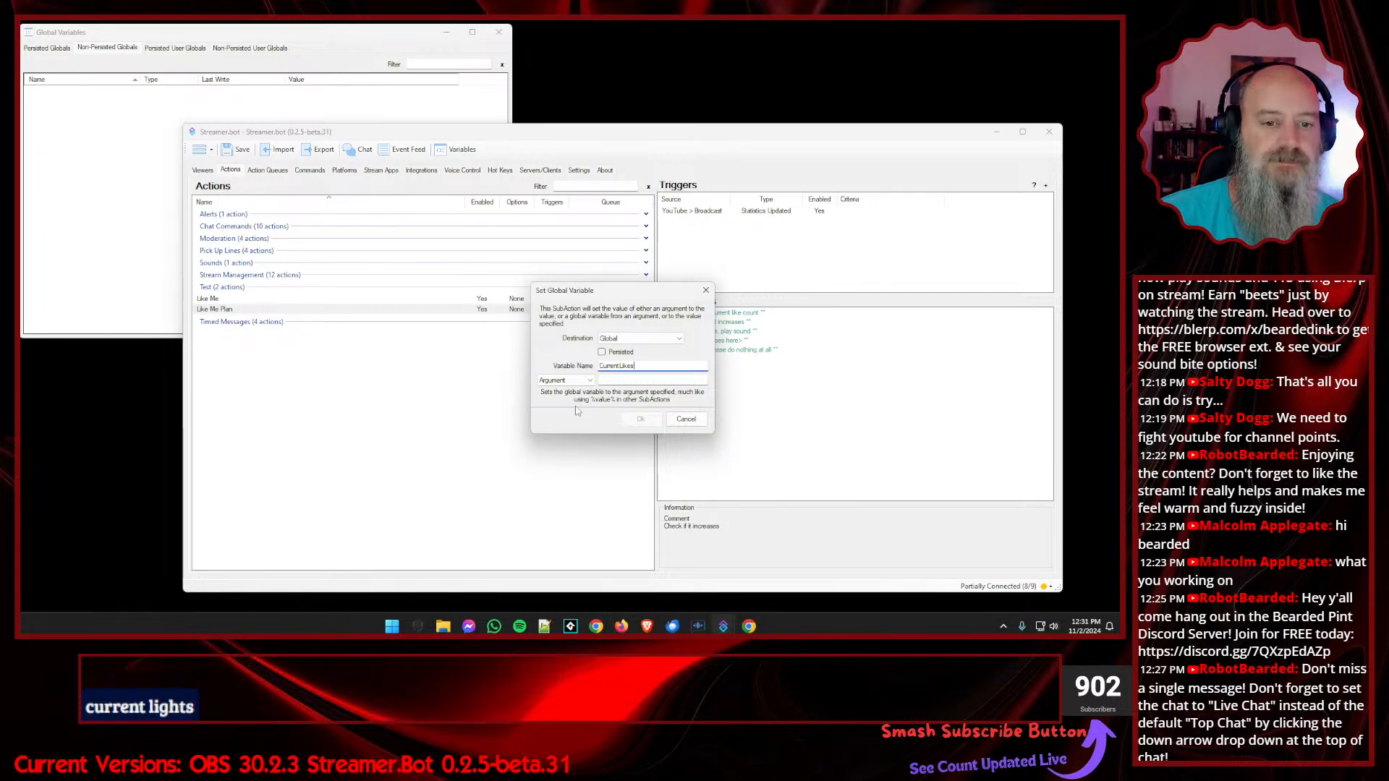
- Set the CurrentLikes argument to %likeCount% and place the sub-action directly below the "Get the current like count" comment
click(610, 381)
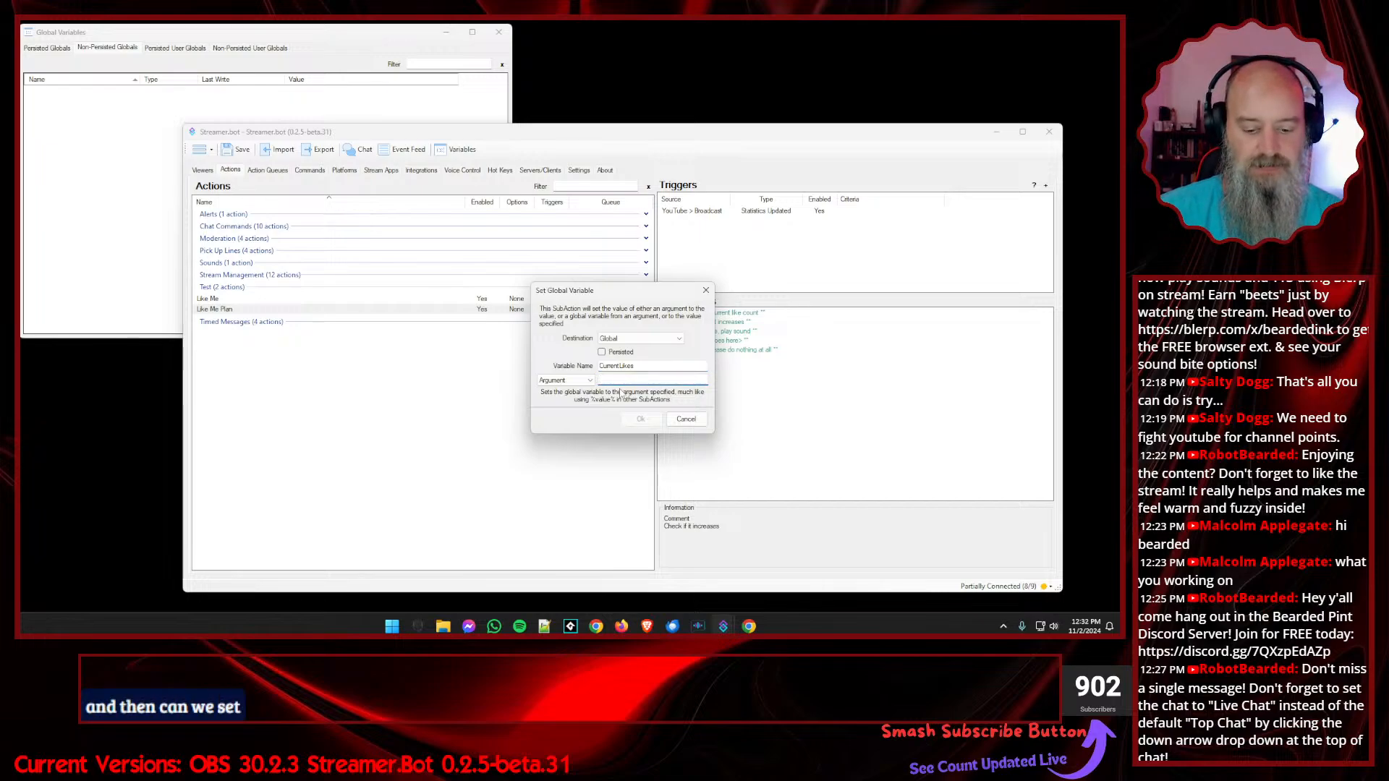
text(%likeCount%)
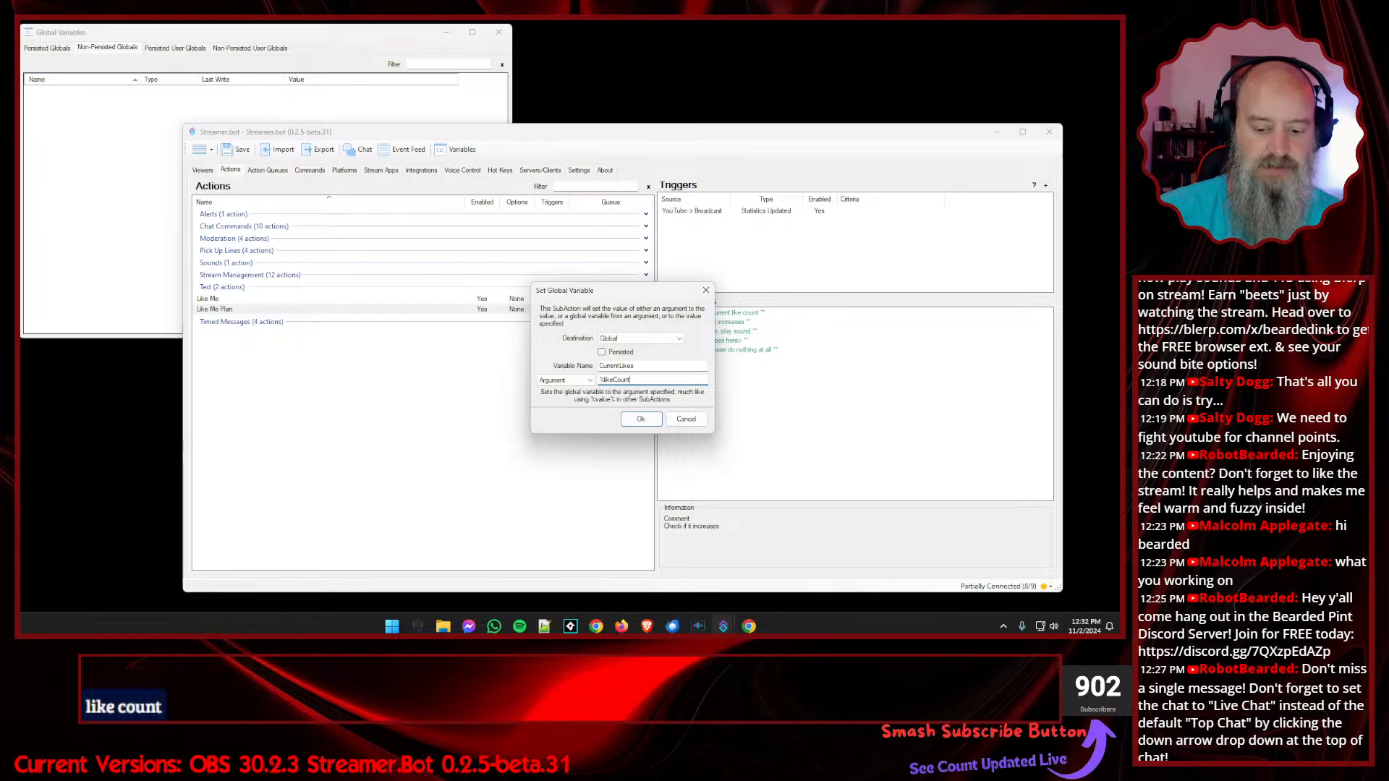
click(635, 421)
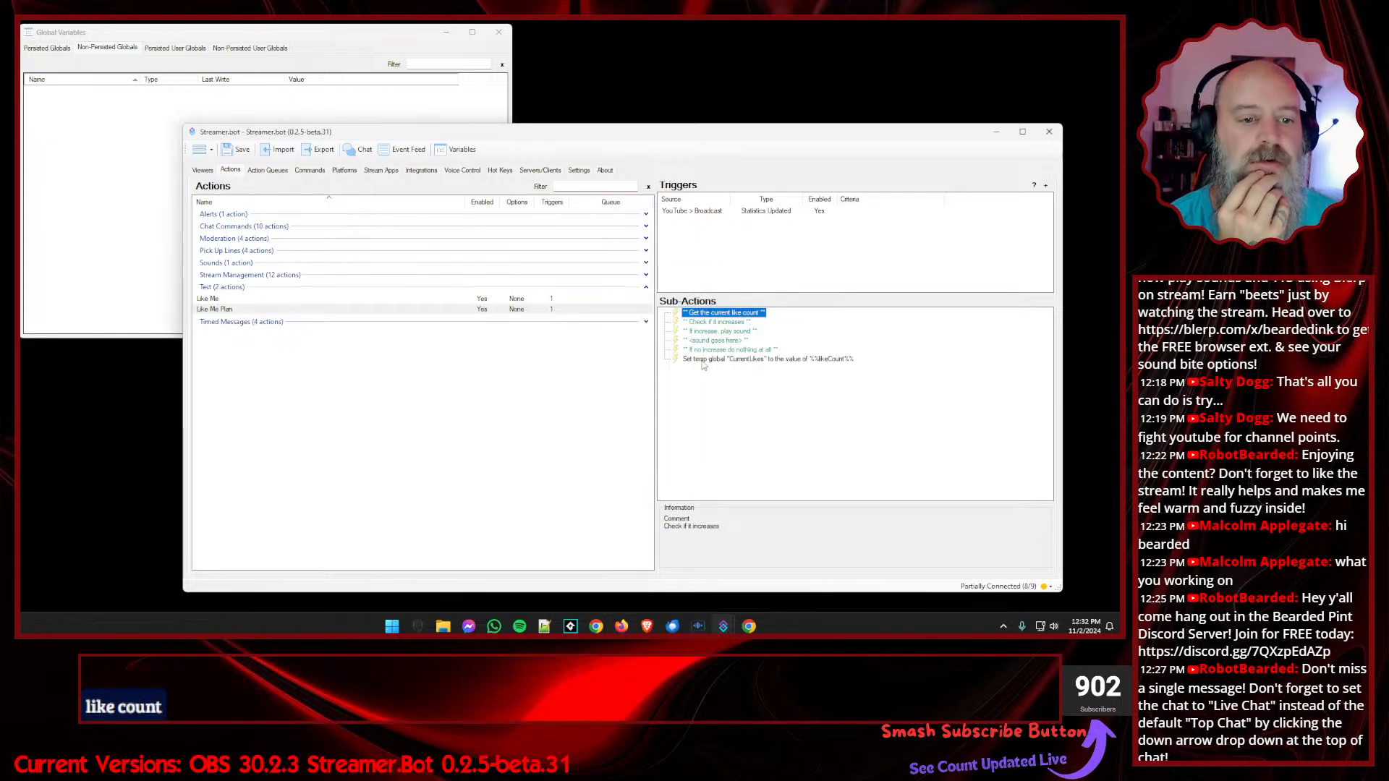
drag(706, 360, 706, 324)
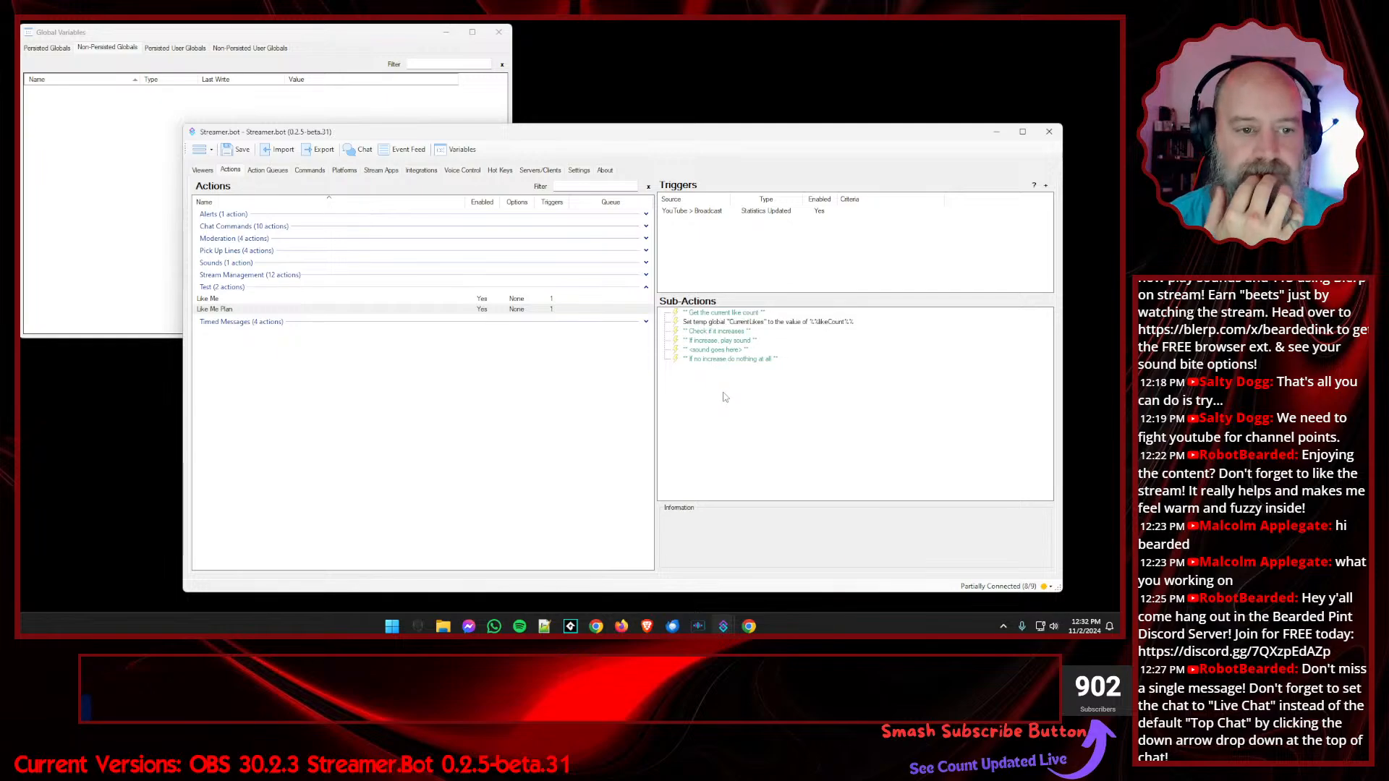
- Inspect the after-run variables of the 12:02:38 PM Like Me entry in the action history to verify the like-count variable name
click(268, 170)
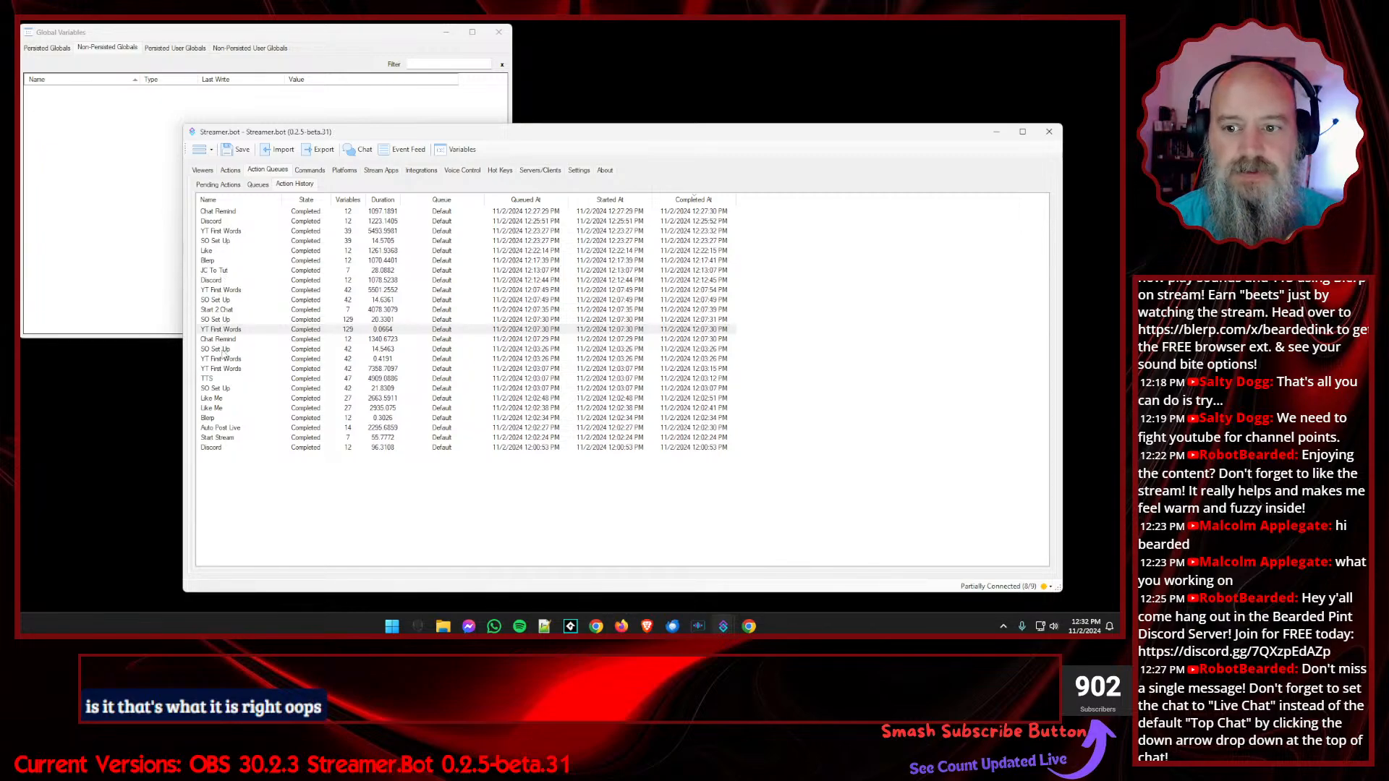
right_click(224, 410)
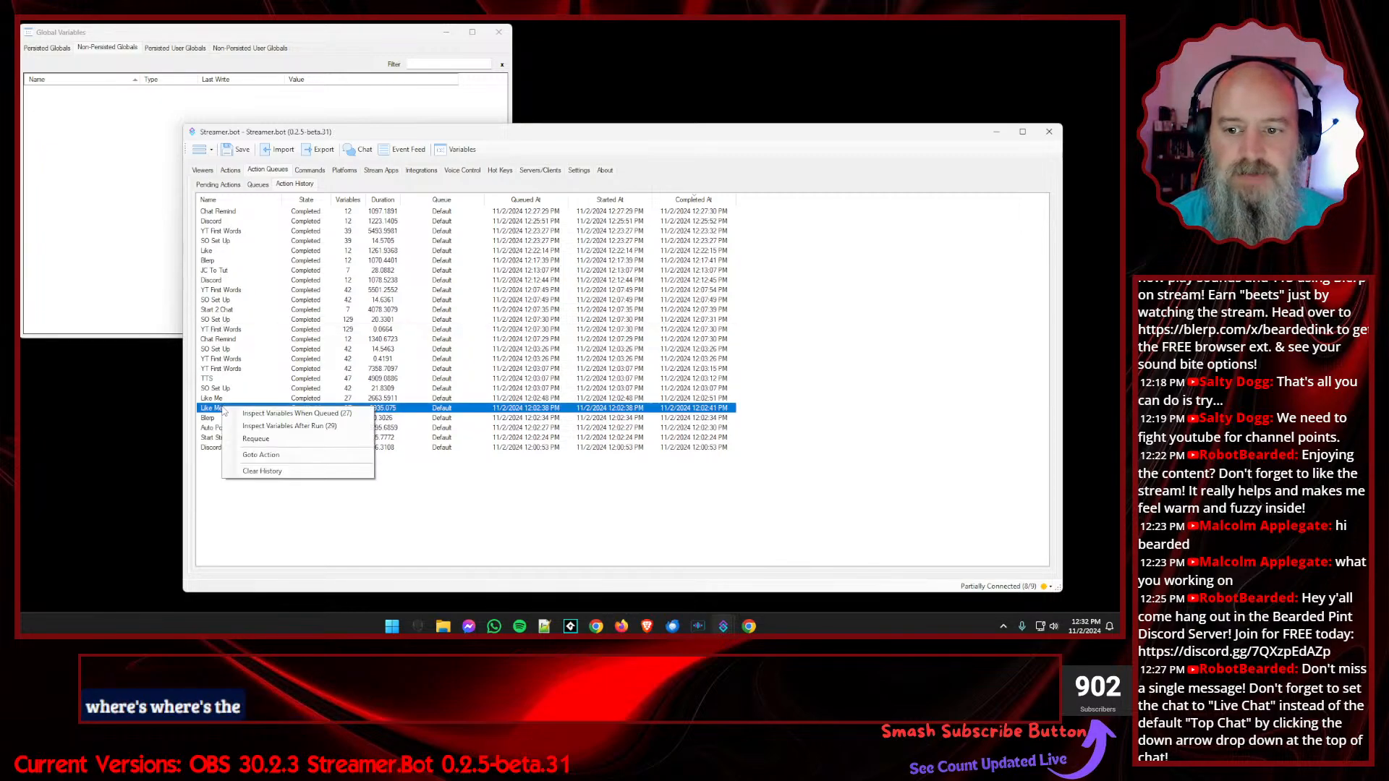
click(275, 427)
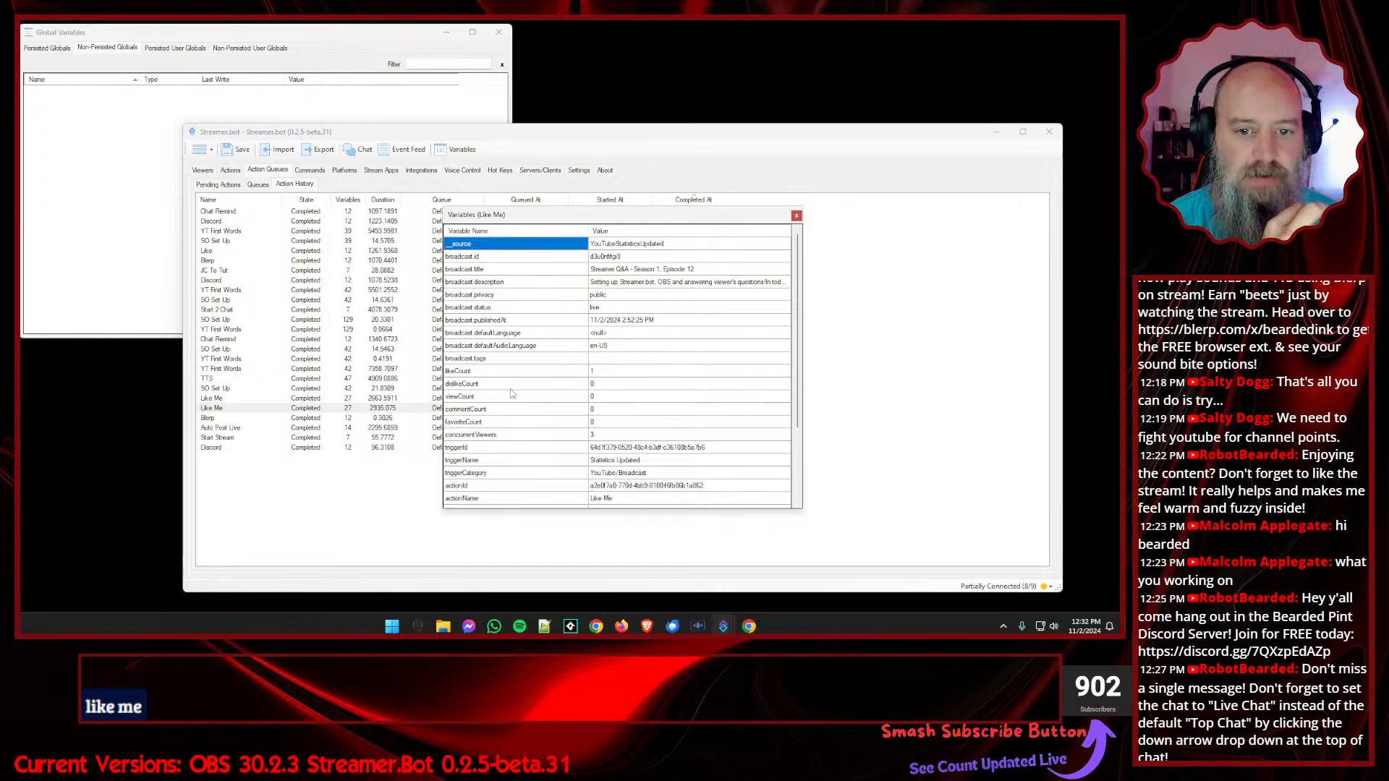
- Review likeCount and commentCount in the after-run variables of the 12:02:38 PM Like Me entry in the action history
click(476, 373)
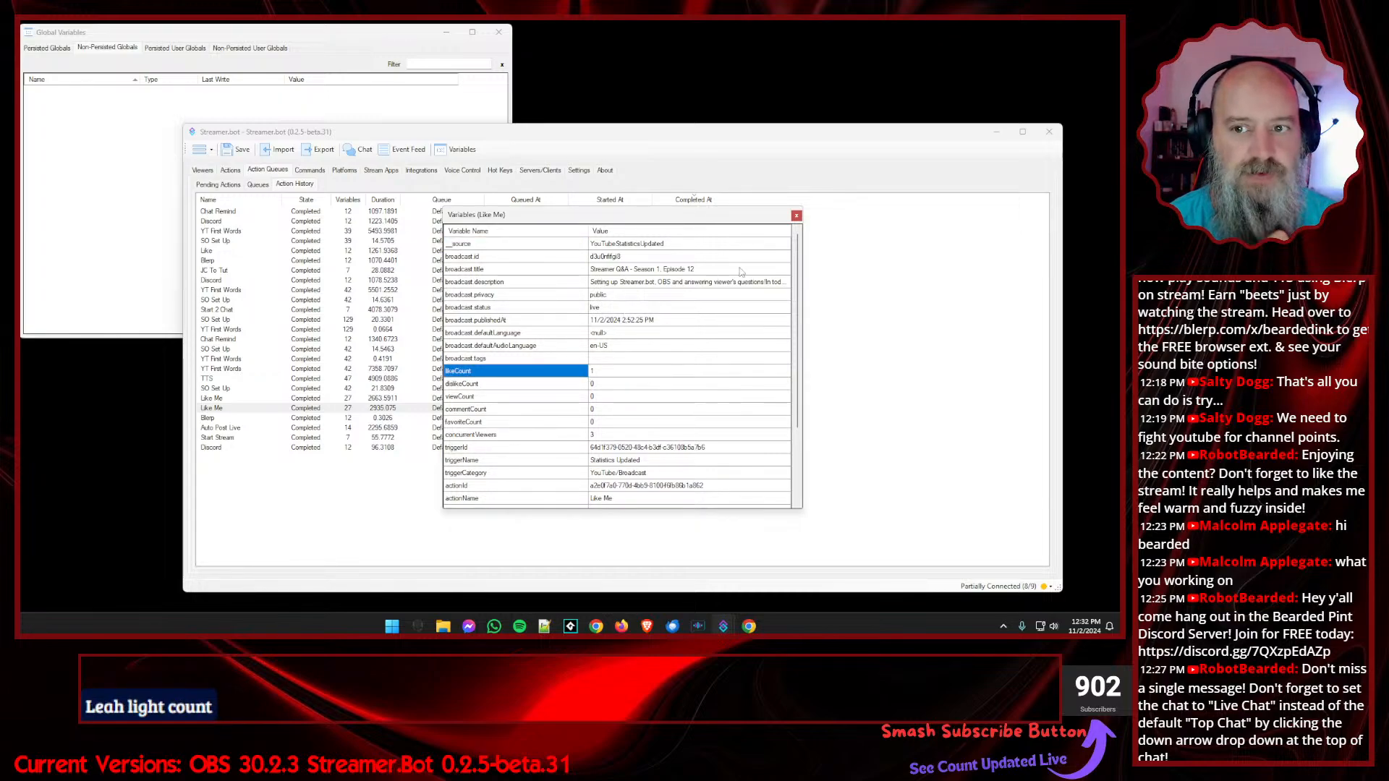
click(796, 215)
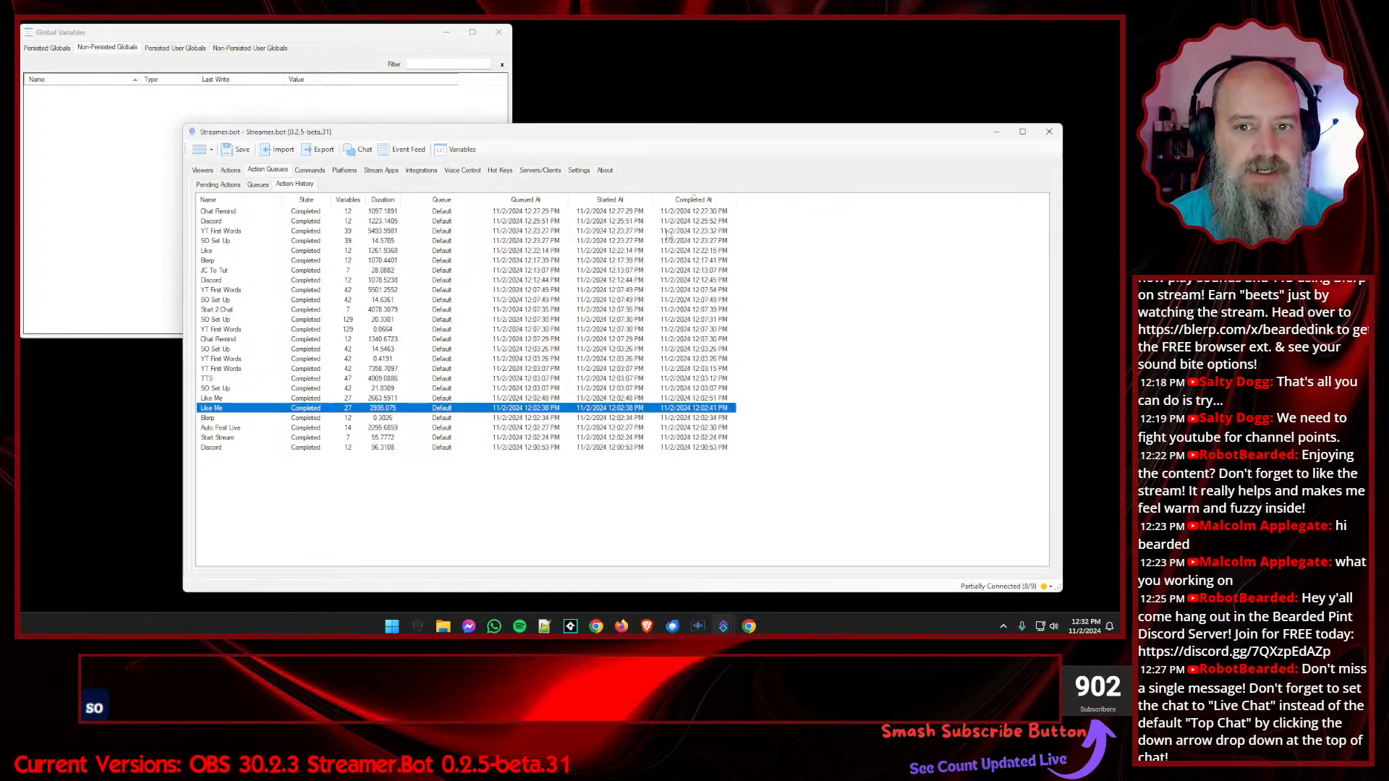
click(236, 213)
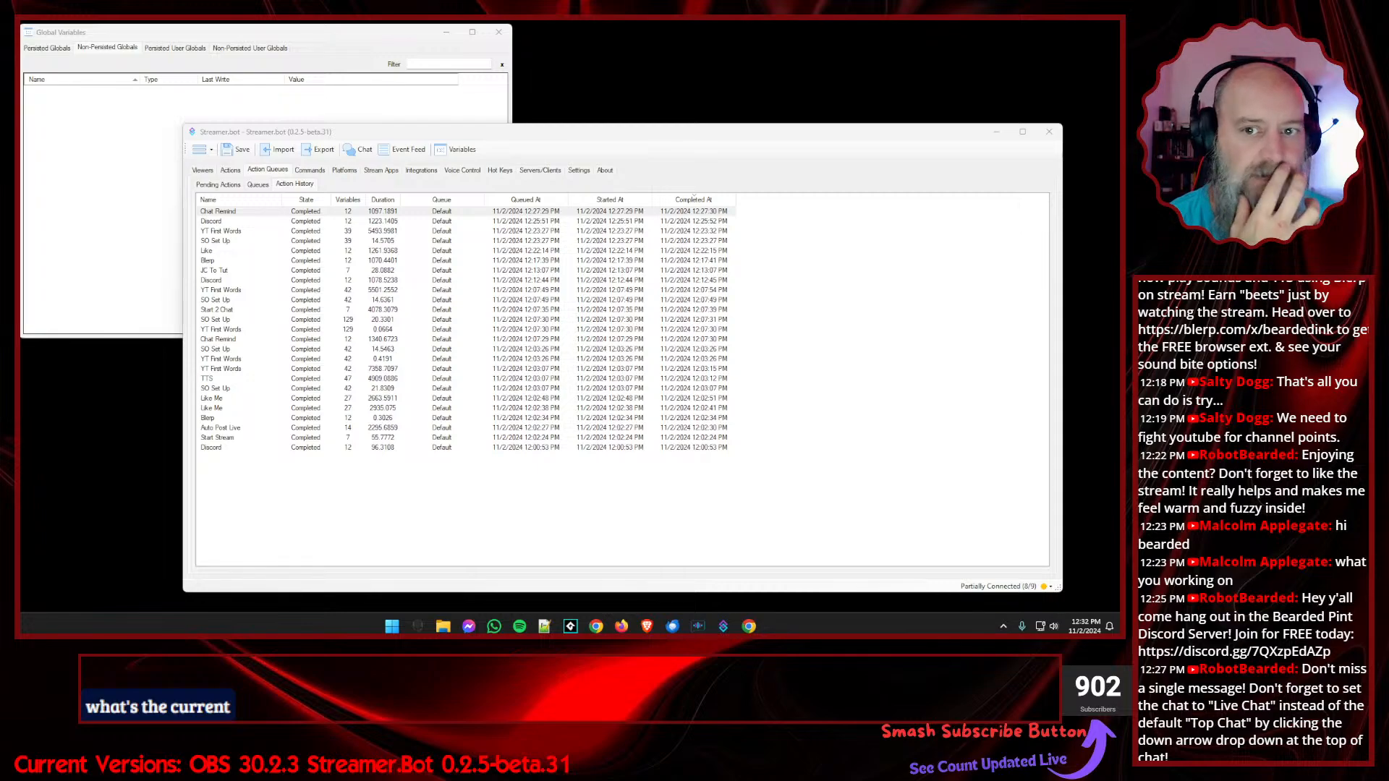
right_click(222, 409)
click(272, 431)
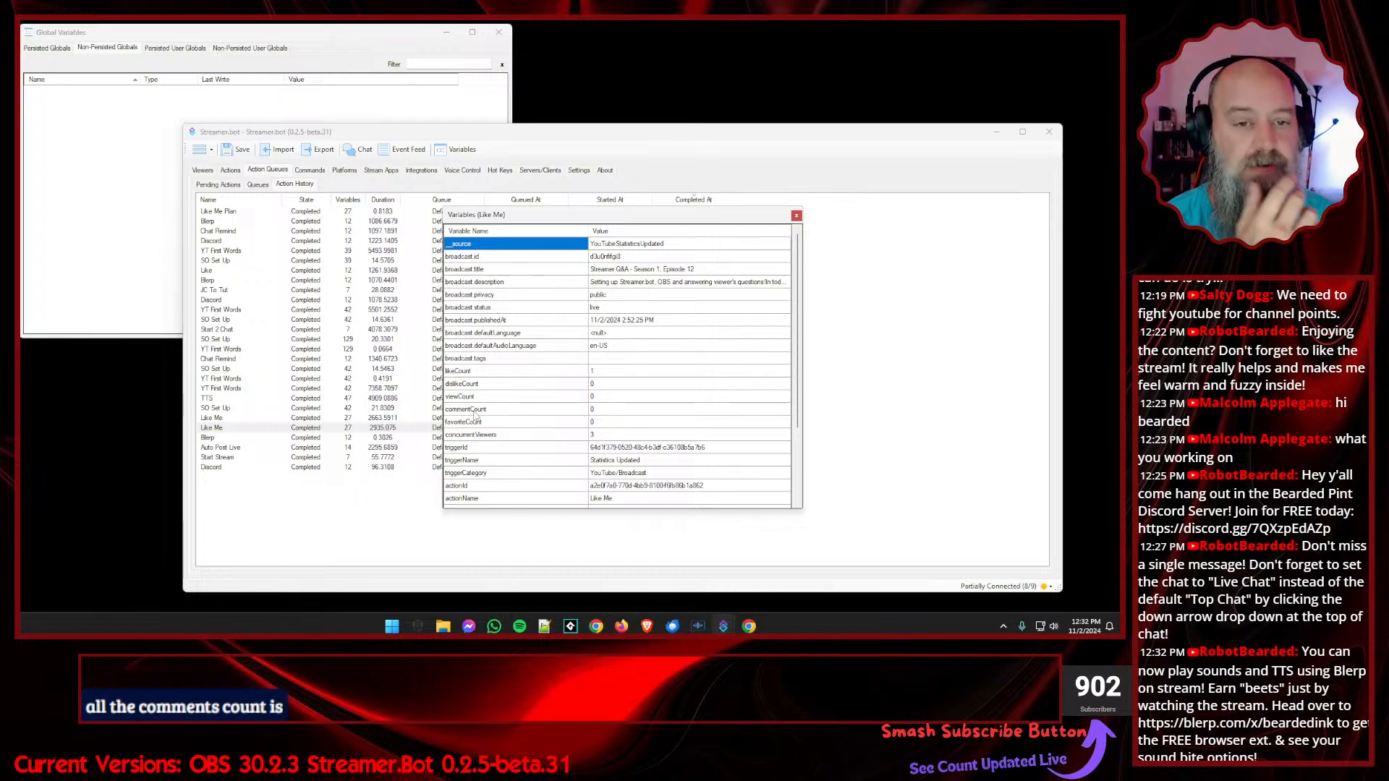
click(796, 216)
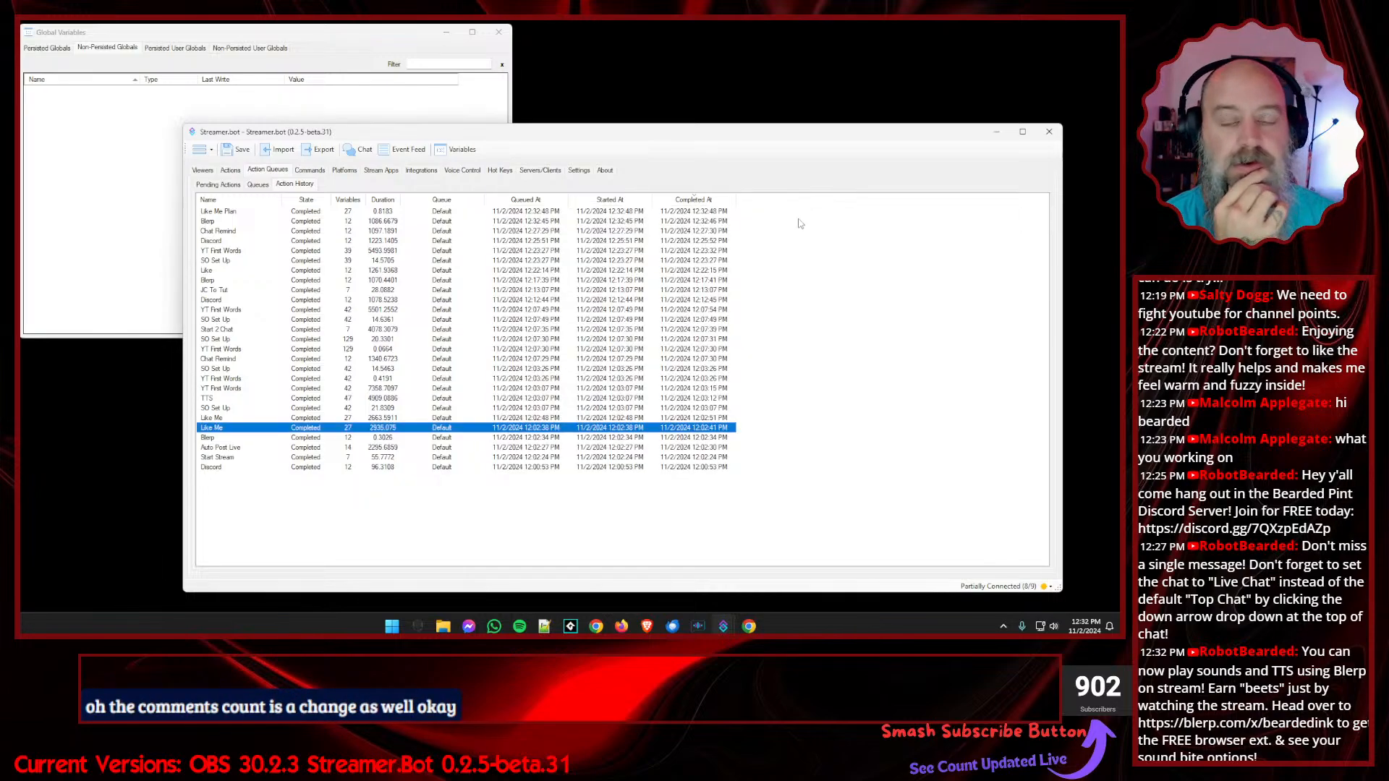
- Inspect the after-run variables of the 12:32:48 PM Like Me Plan entry, down to the end of the list
click(244, 214)
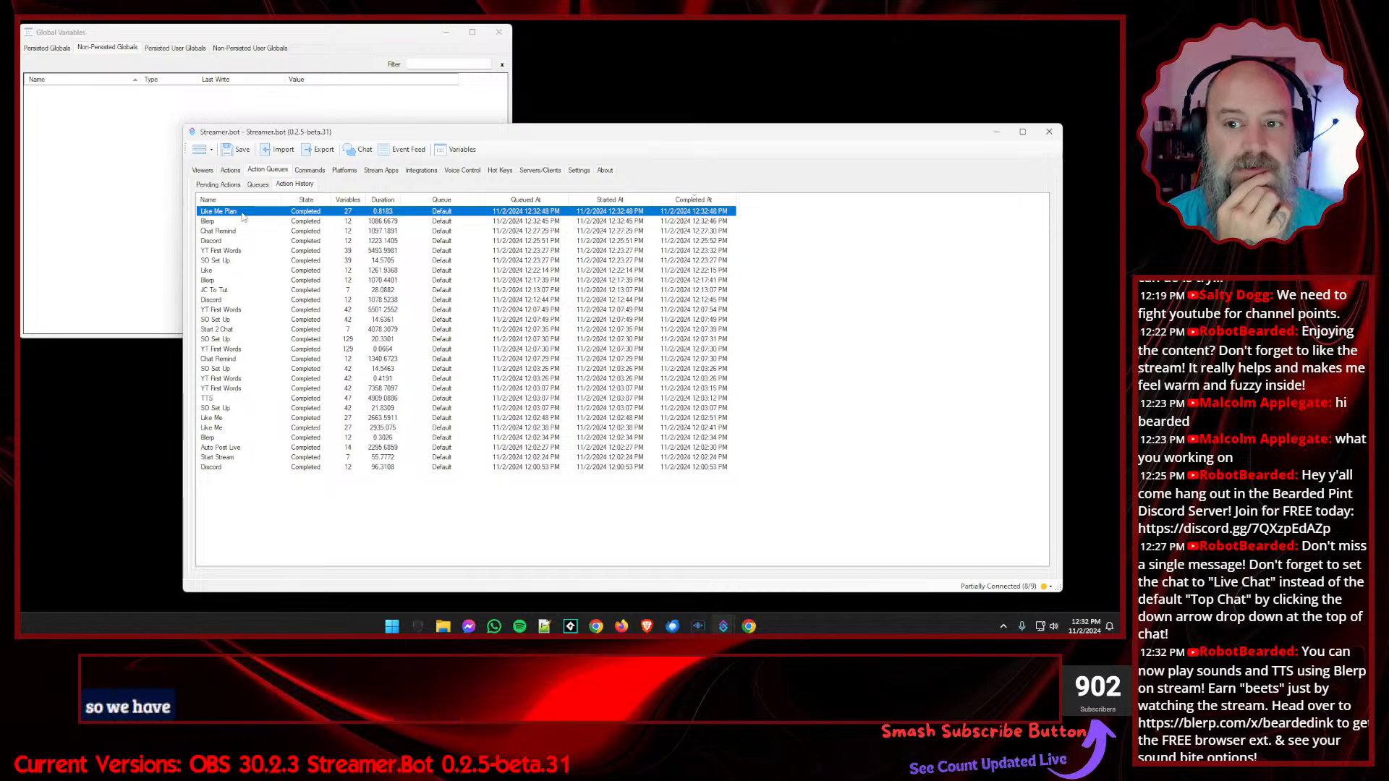
right_click(244, 215)
click(311, 233)
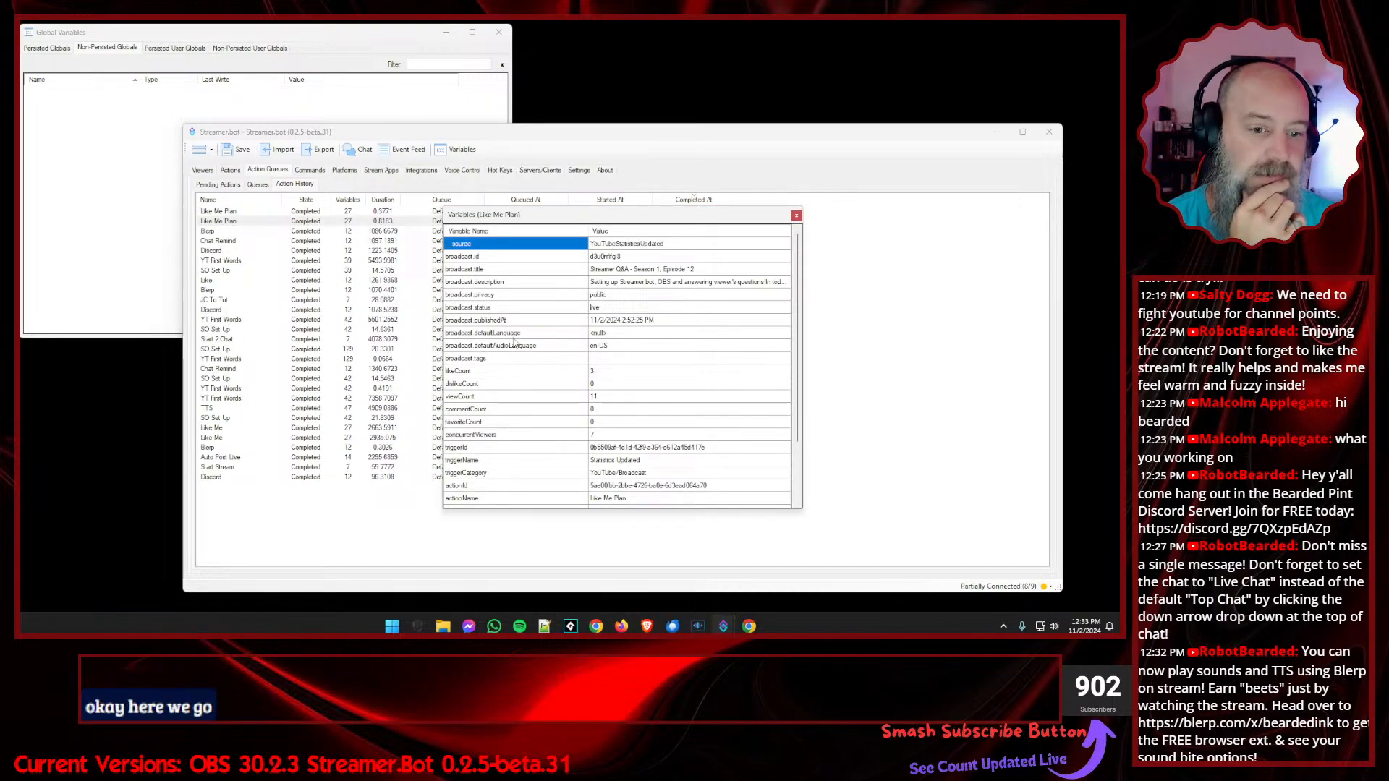
scroll(514, 343, down, 2)
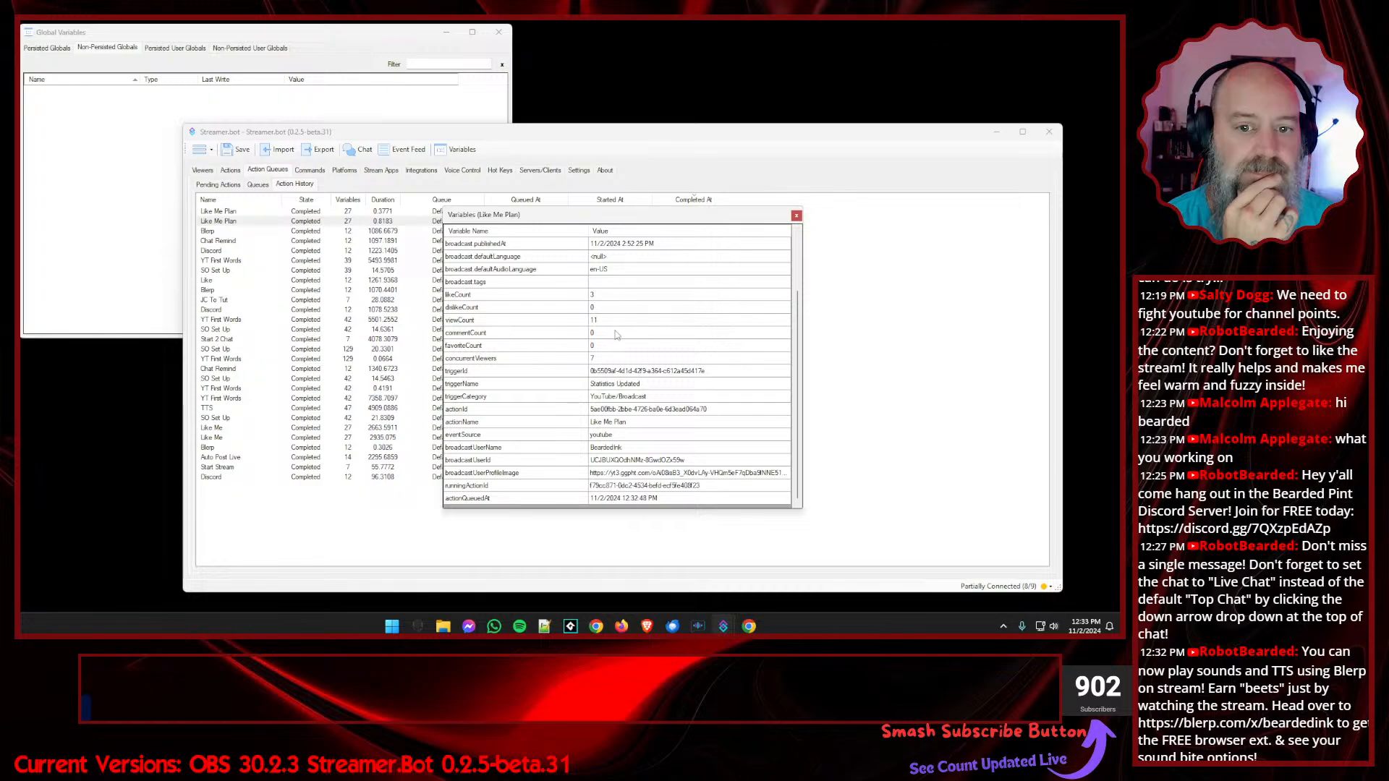
click(796, 215)
- Compare the like counts in the variables of the 12:32:59 PM and 12:33:37 PM Like Me Plan entries
right_click(255, 212)
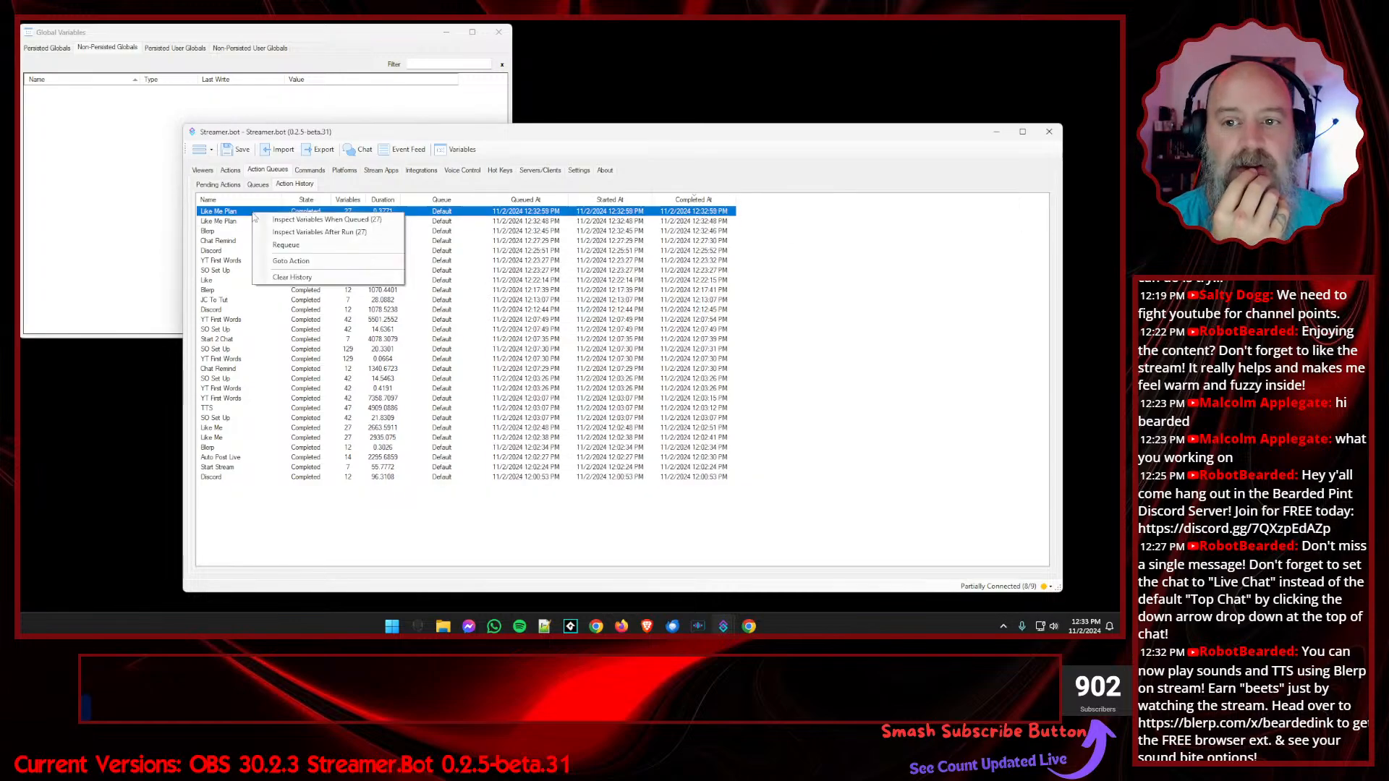
click(296, 226)
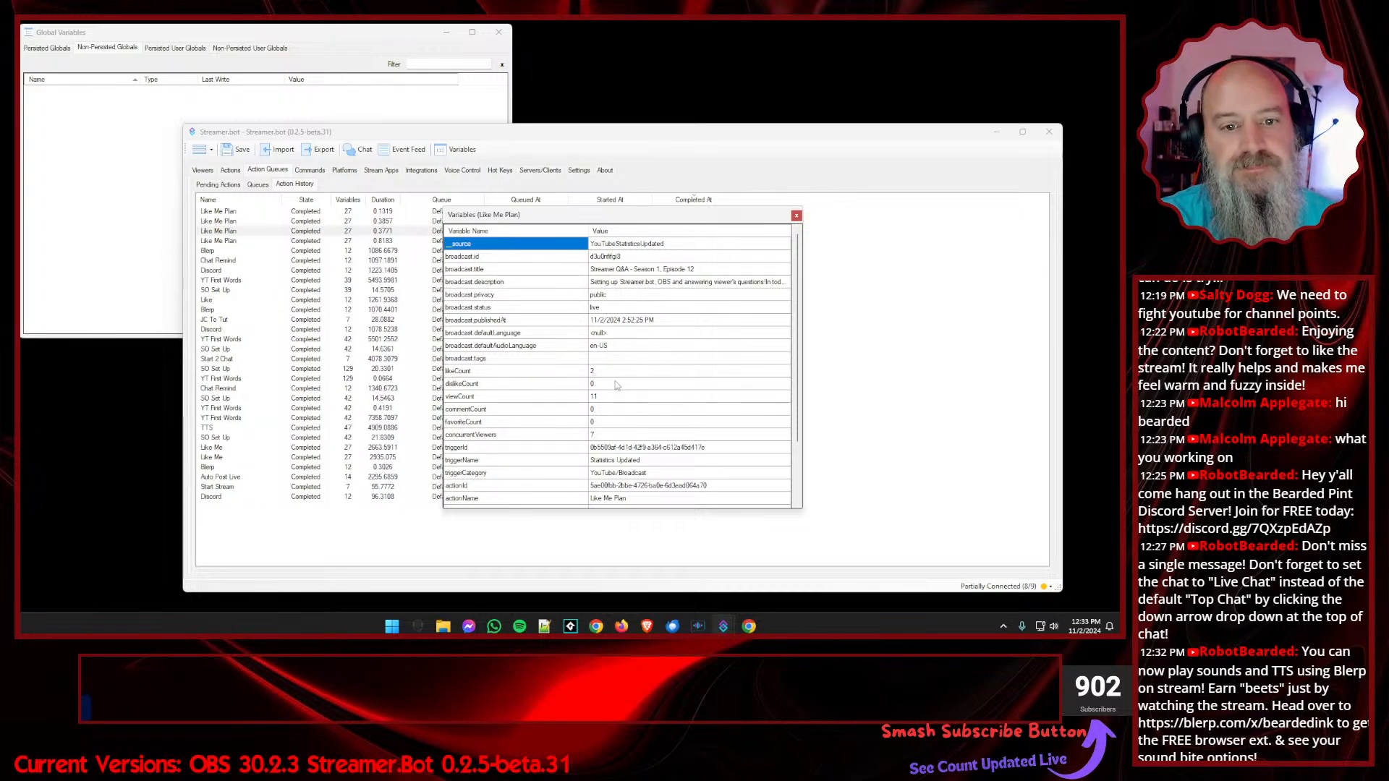
click(796, 216)
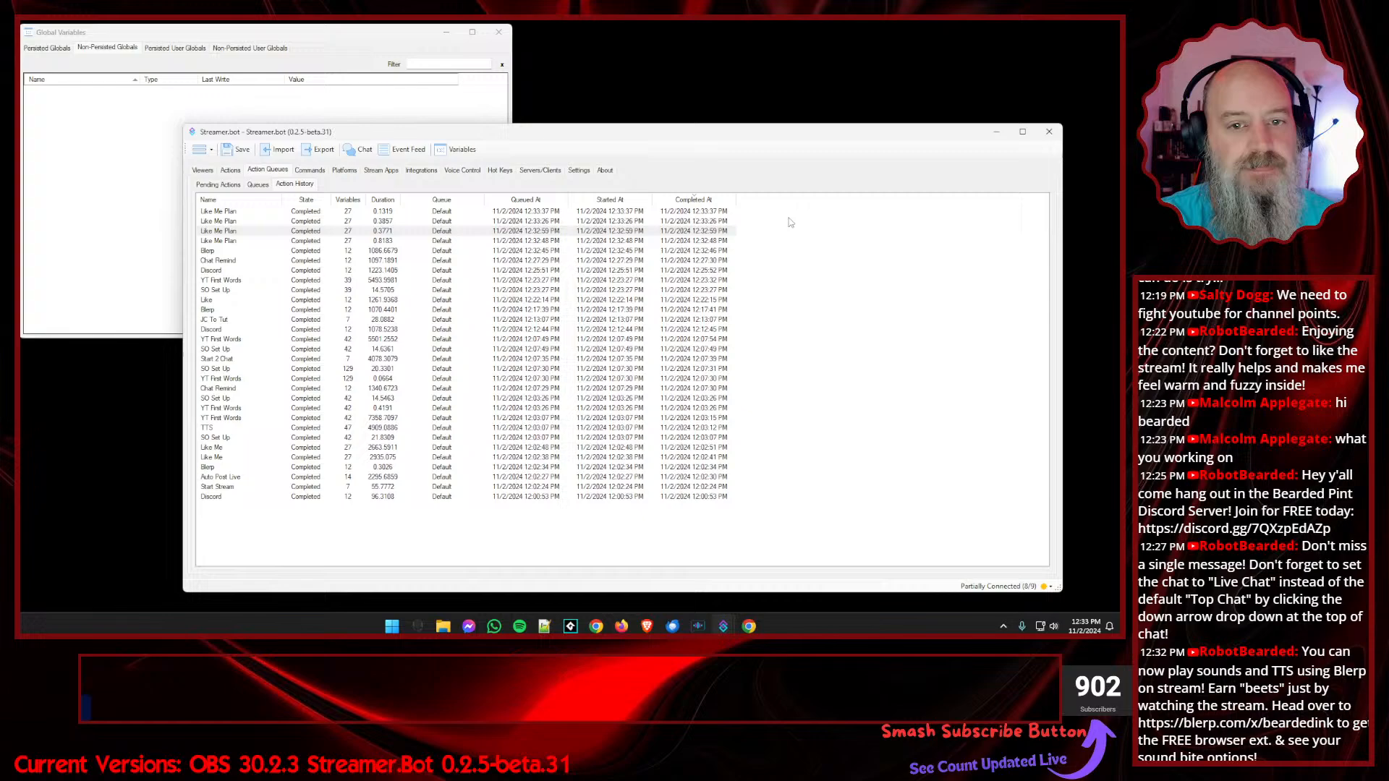
right_click(268, 215)
click(312, 236)
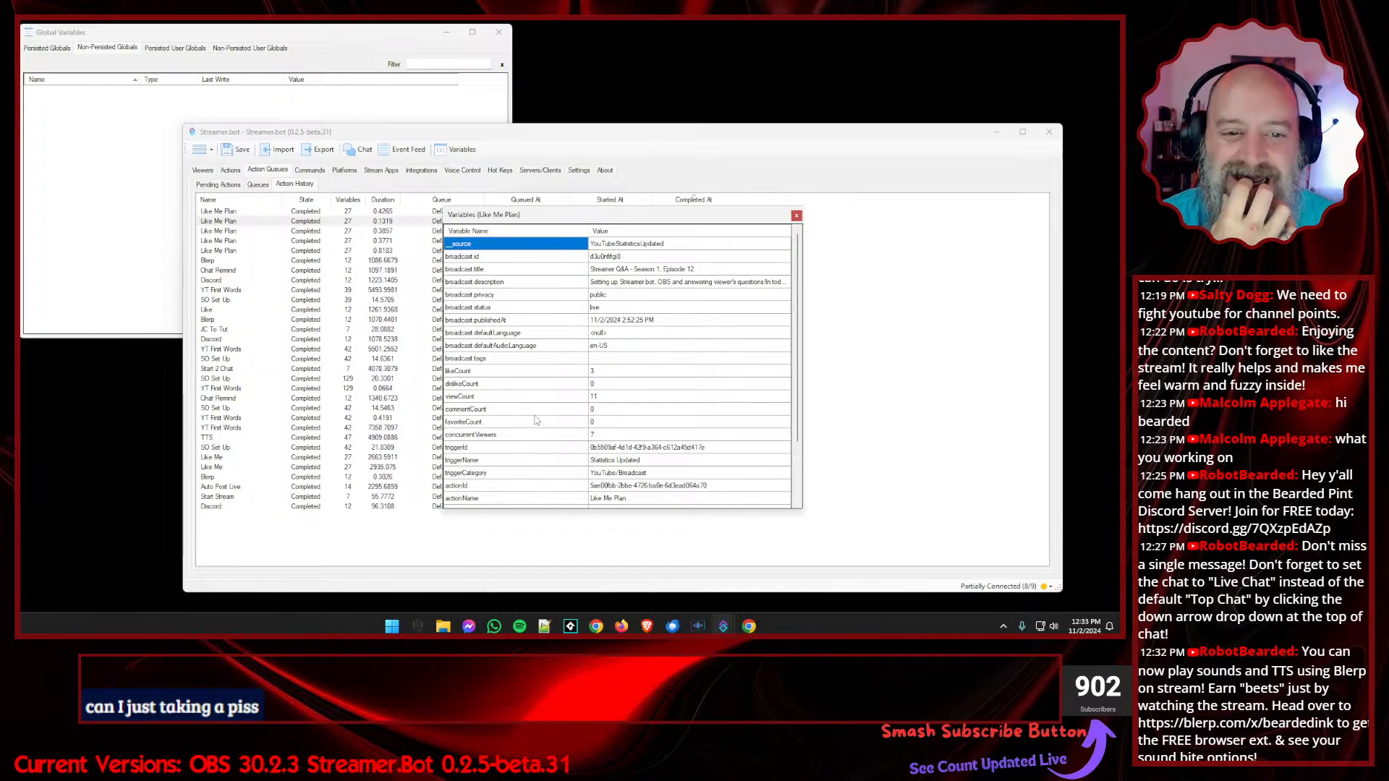
click(796, 215)
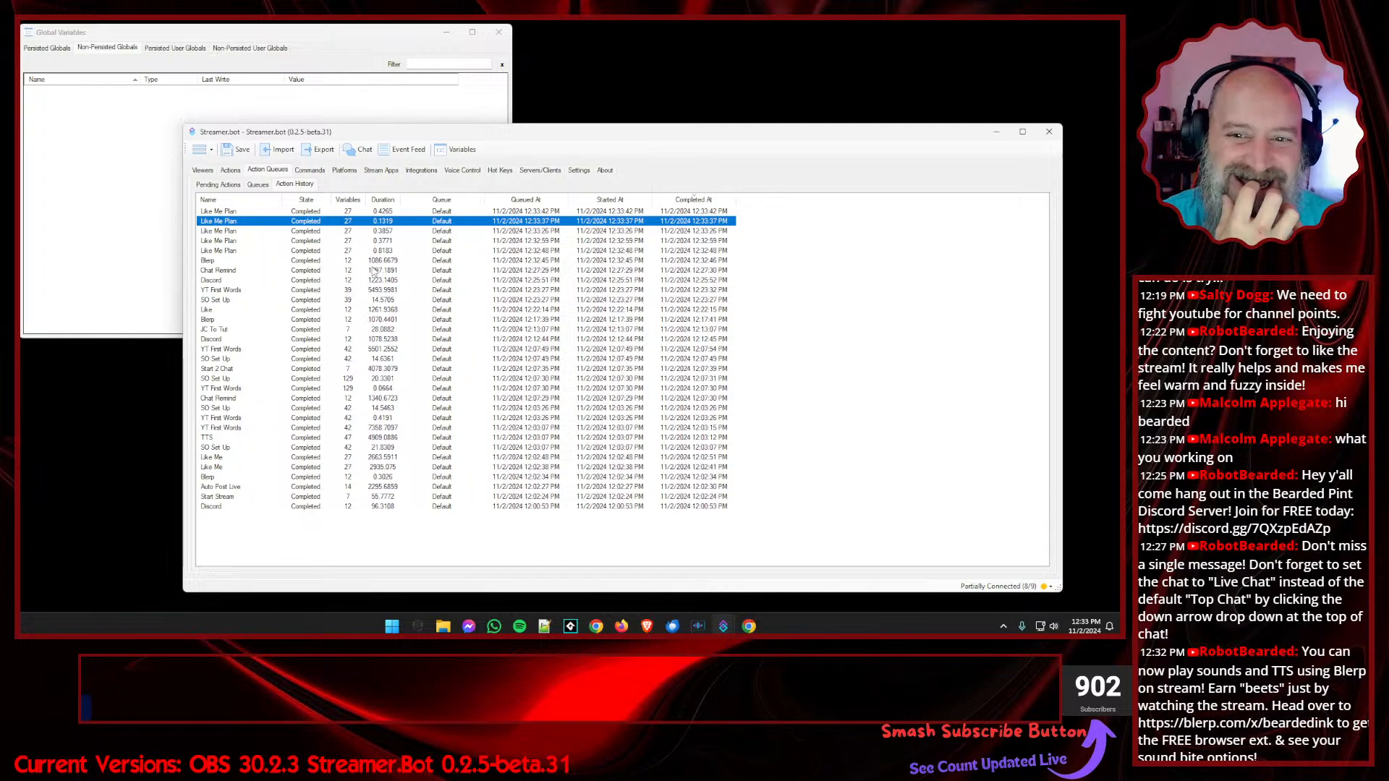
- Check likeCount in the when-queued variables of the 12:33:42 PM Like Me Plan entry
right_click(253, 212)
click(280, 219)
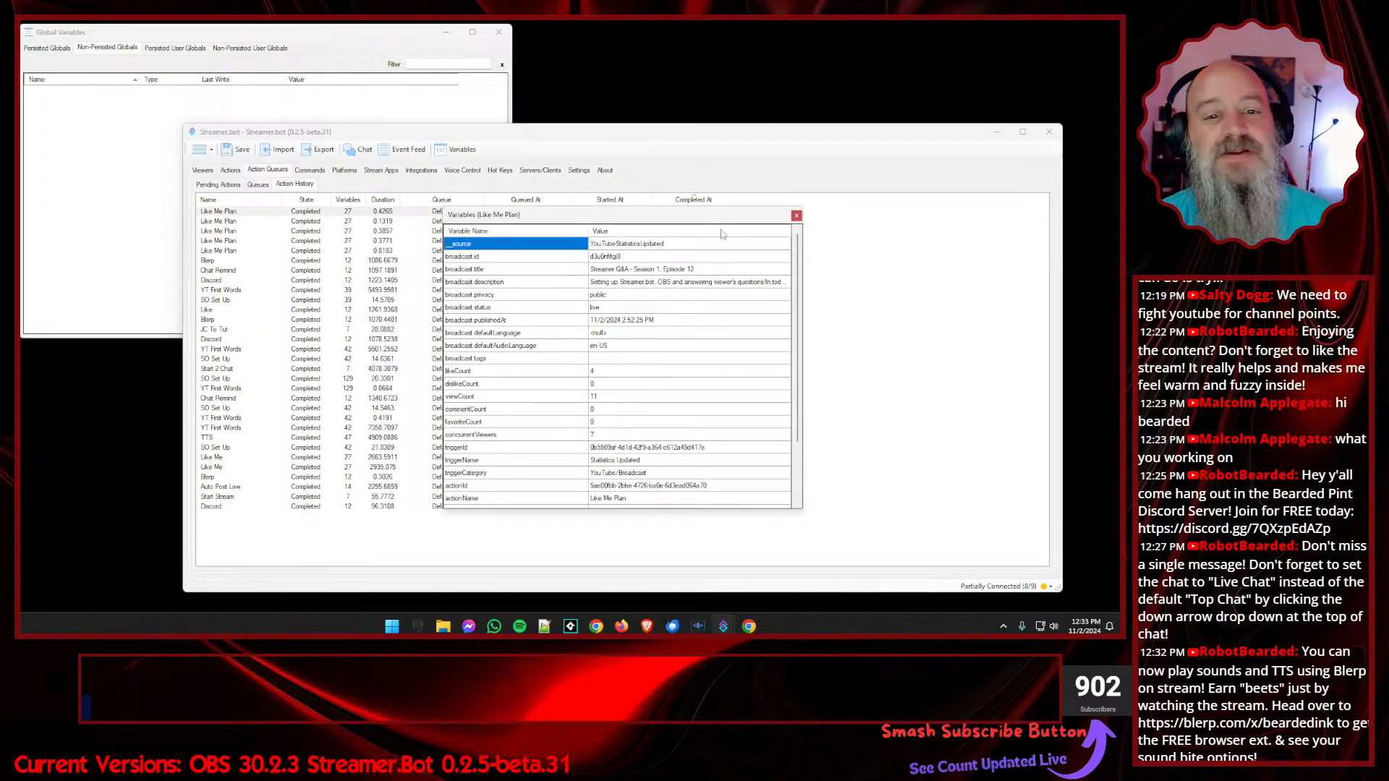
click(796, 215)
right_click(236, 215)
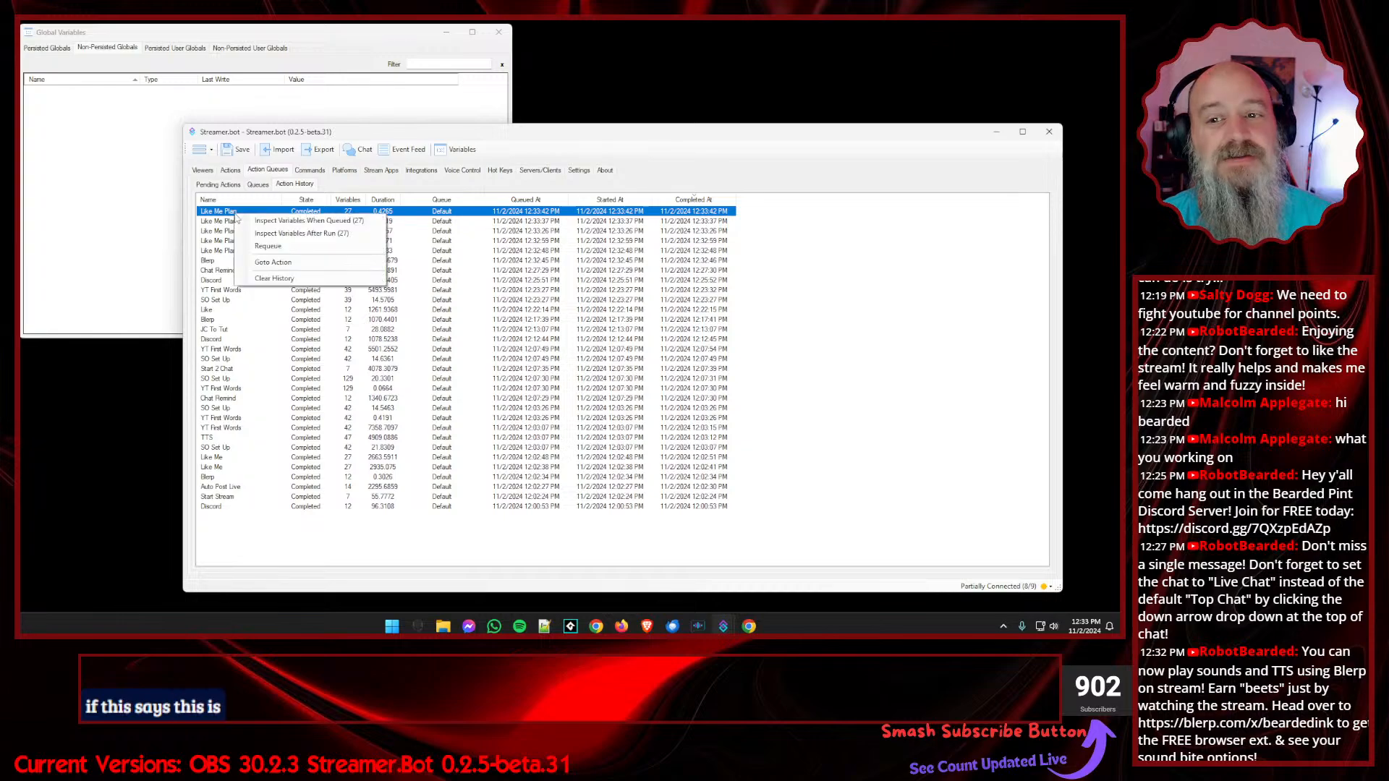
click(278, 221)
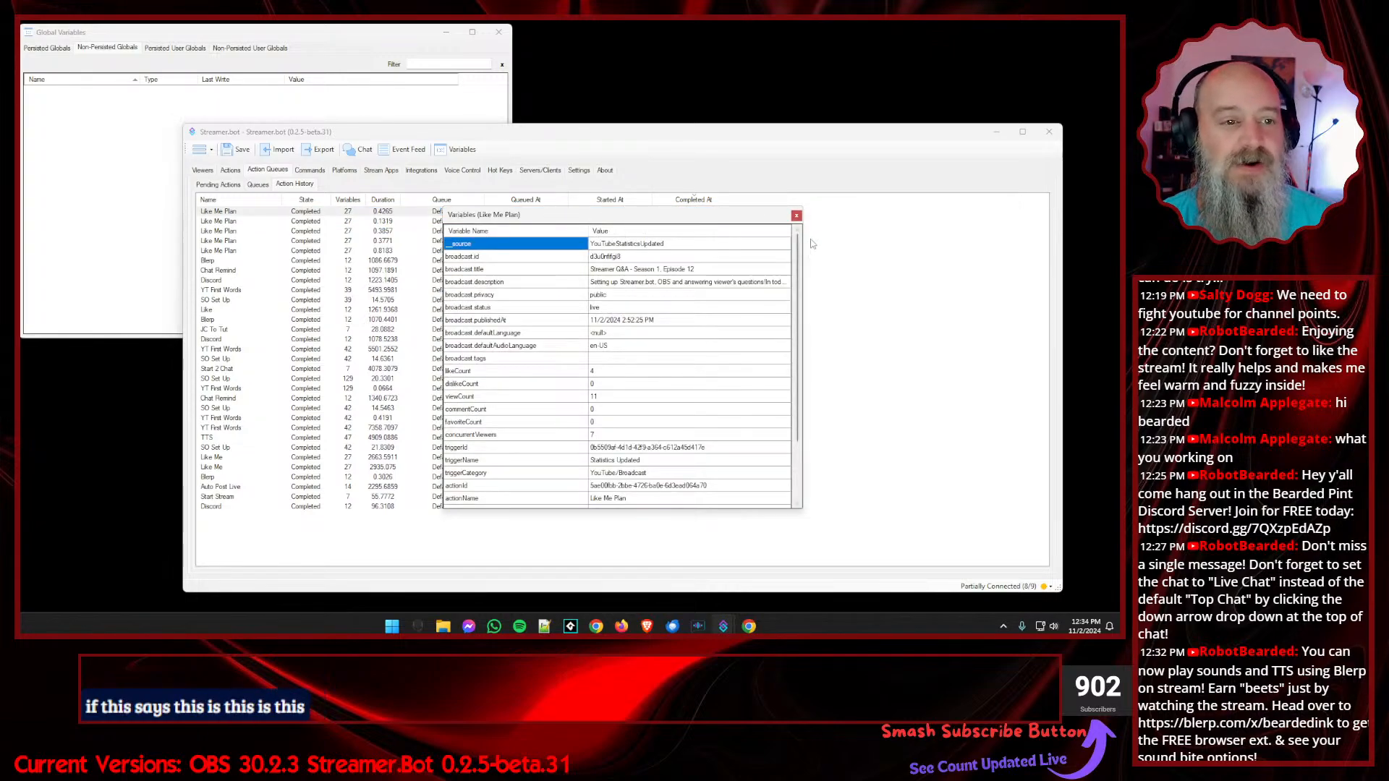
click(796, 215)
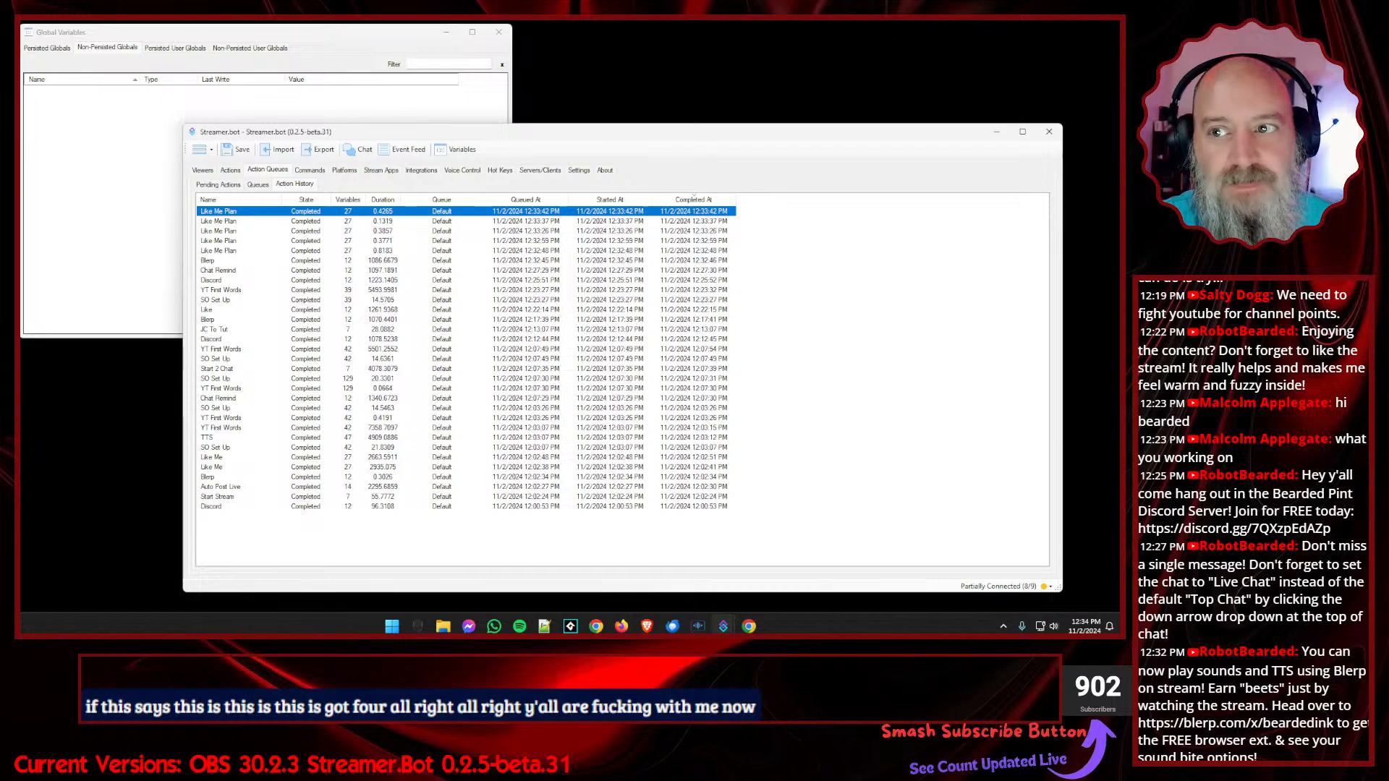
- Change the argument of Like Me Plan's CurrentLikes Set Global Variable sub-action to likeCount, without percent signs
click(84, 225)
click(541, 150)
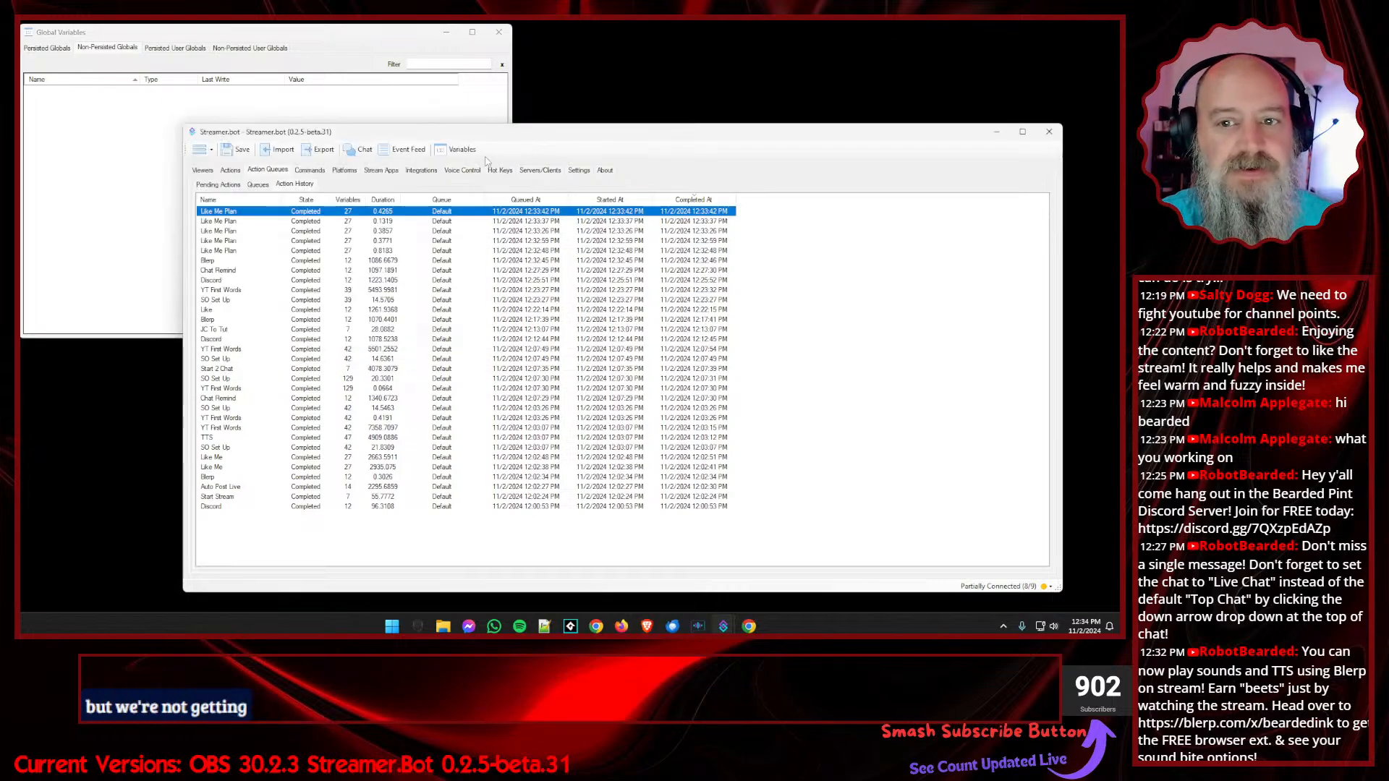
click(230, 171)
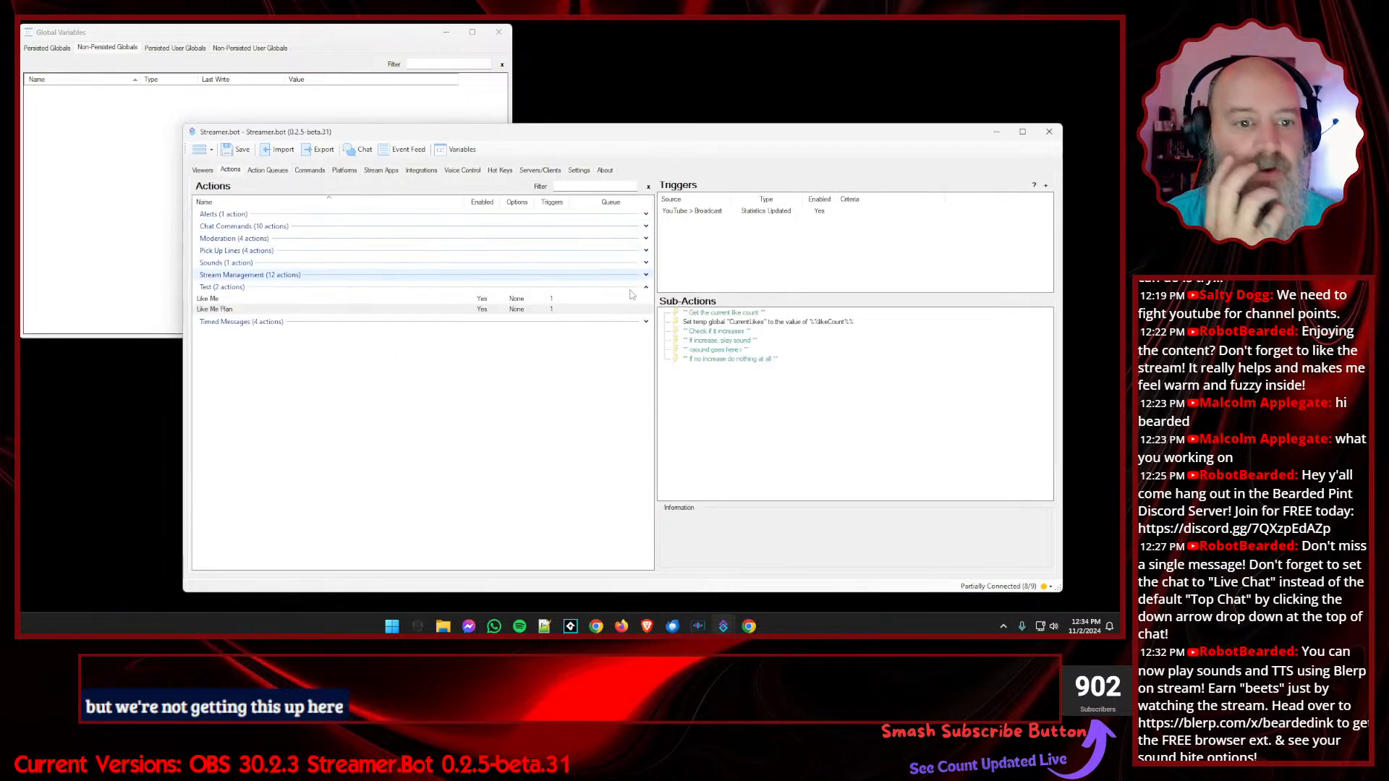
double_click(733, 324)
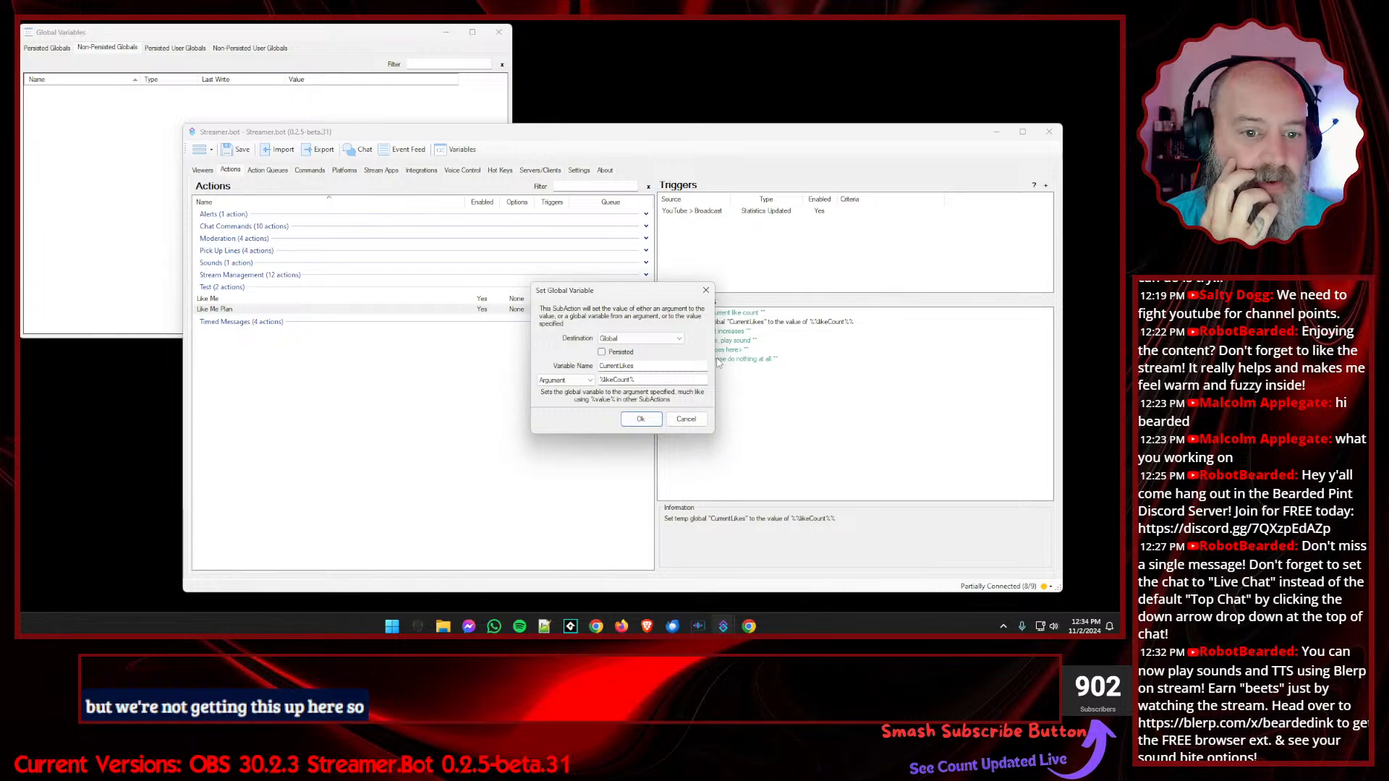
click(646, 379)
key(BackSpace)
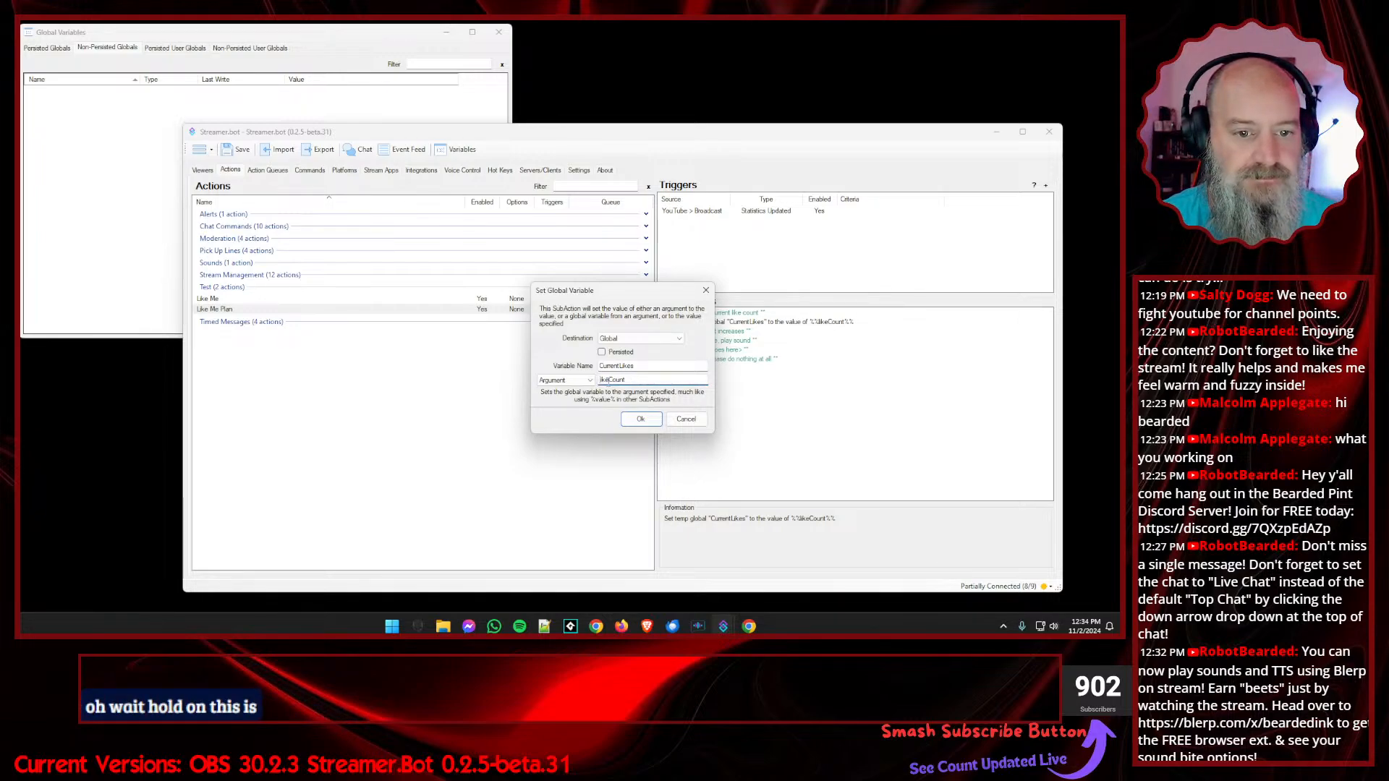
click(640, 419)
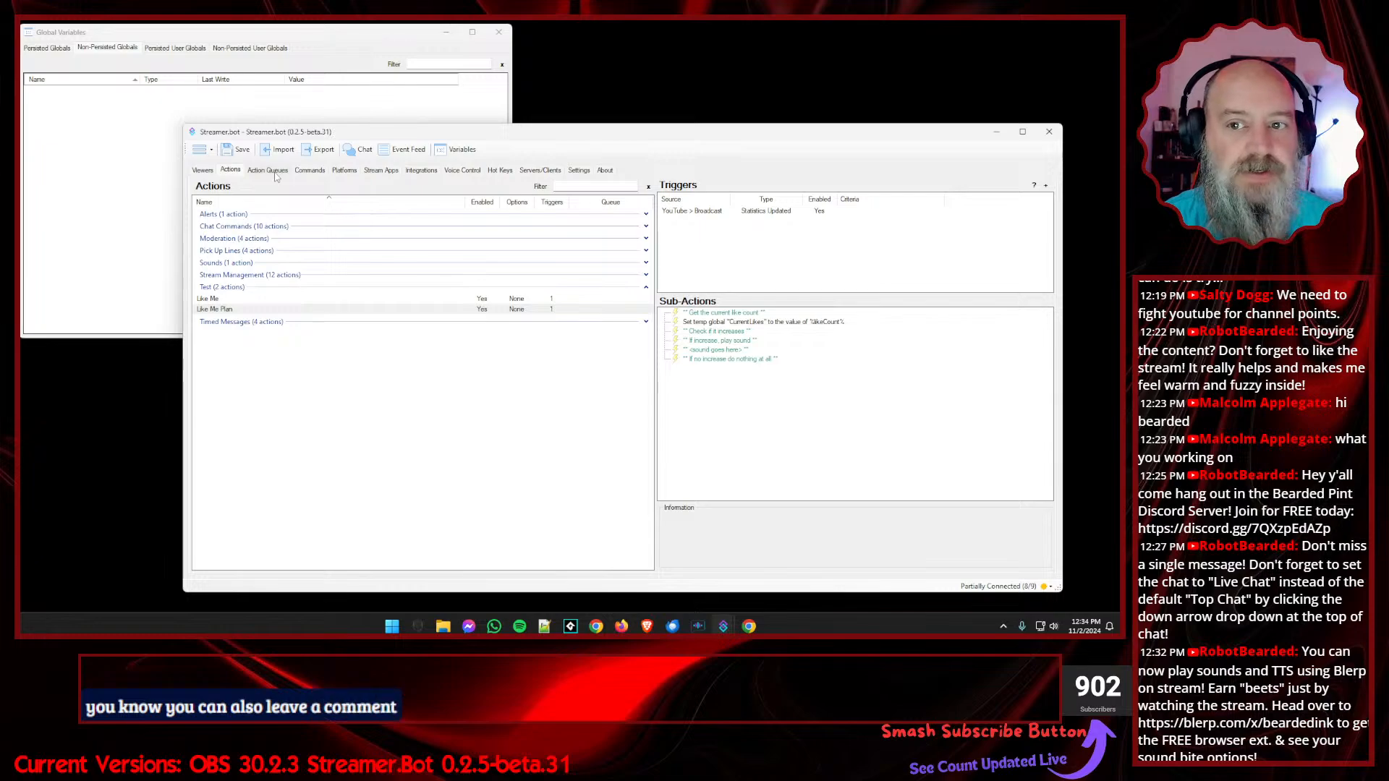
- Examine the statistics variables from likeCount through concurrentViewers in the after-run variables of the 12:33:42 PM Like Me Plan entry
click(309, 171)
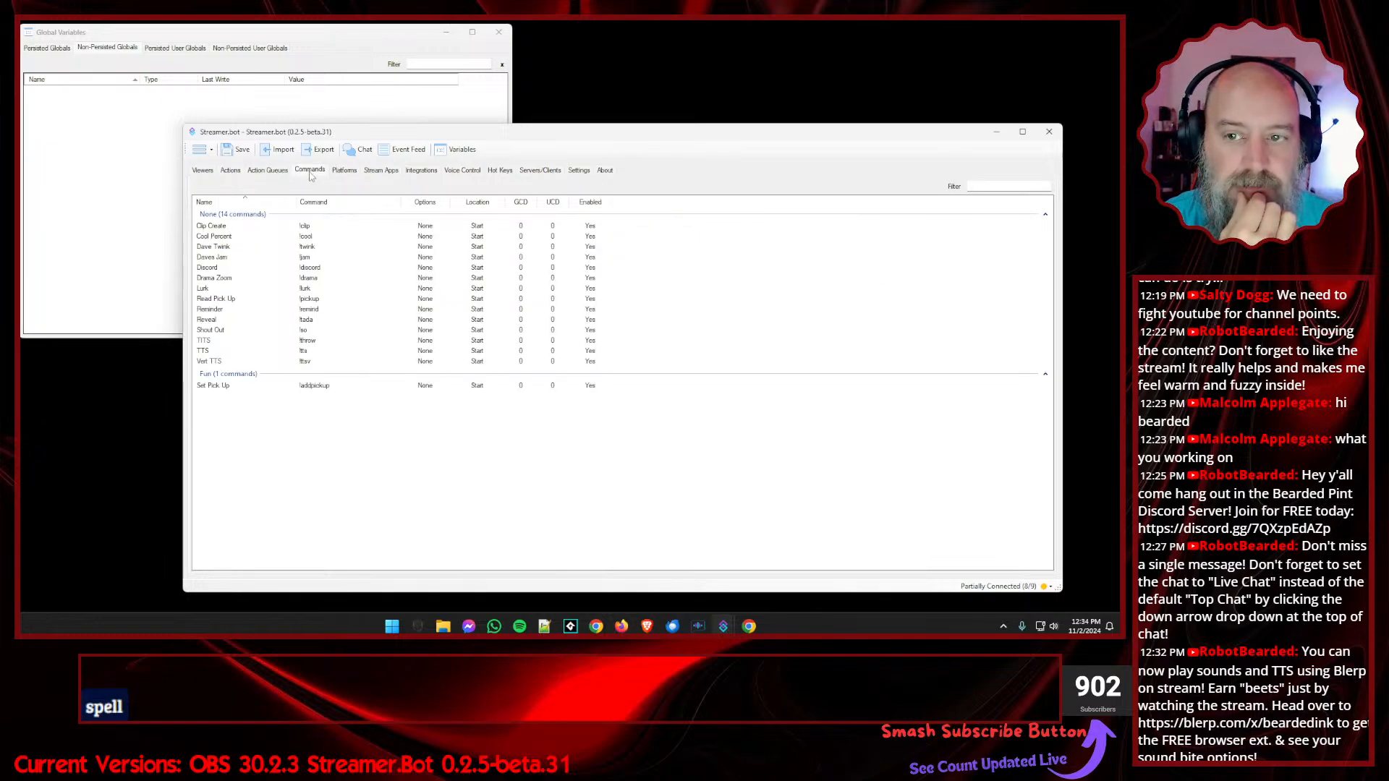
click(267, 170)
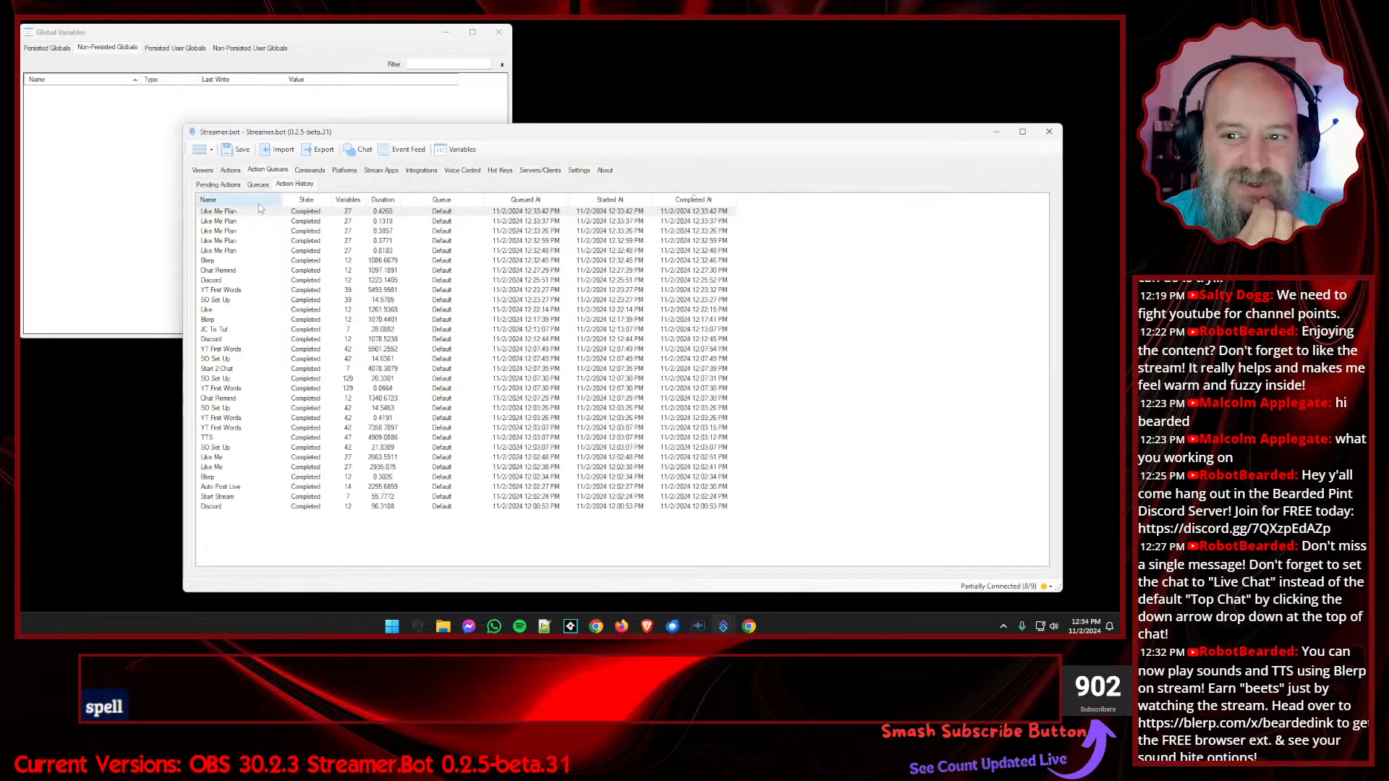
right_click(251, 211)
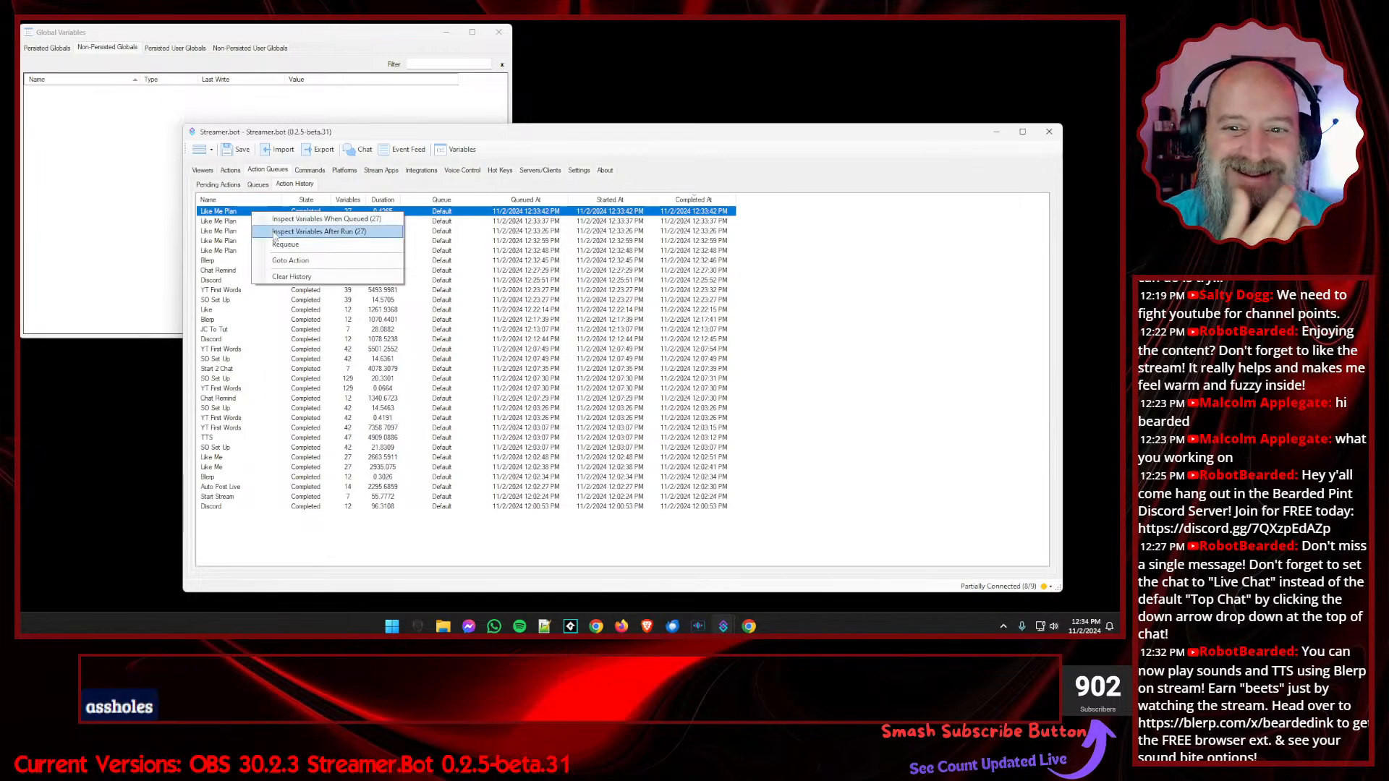
click(275, 237)
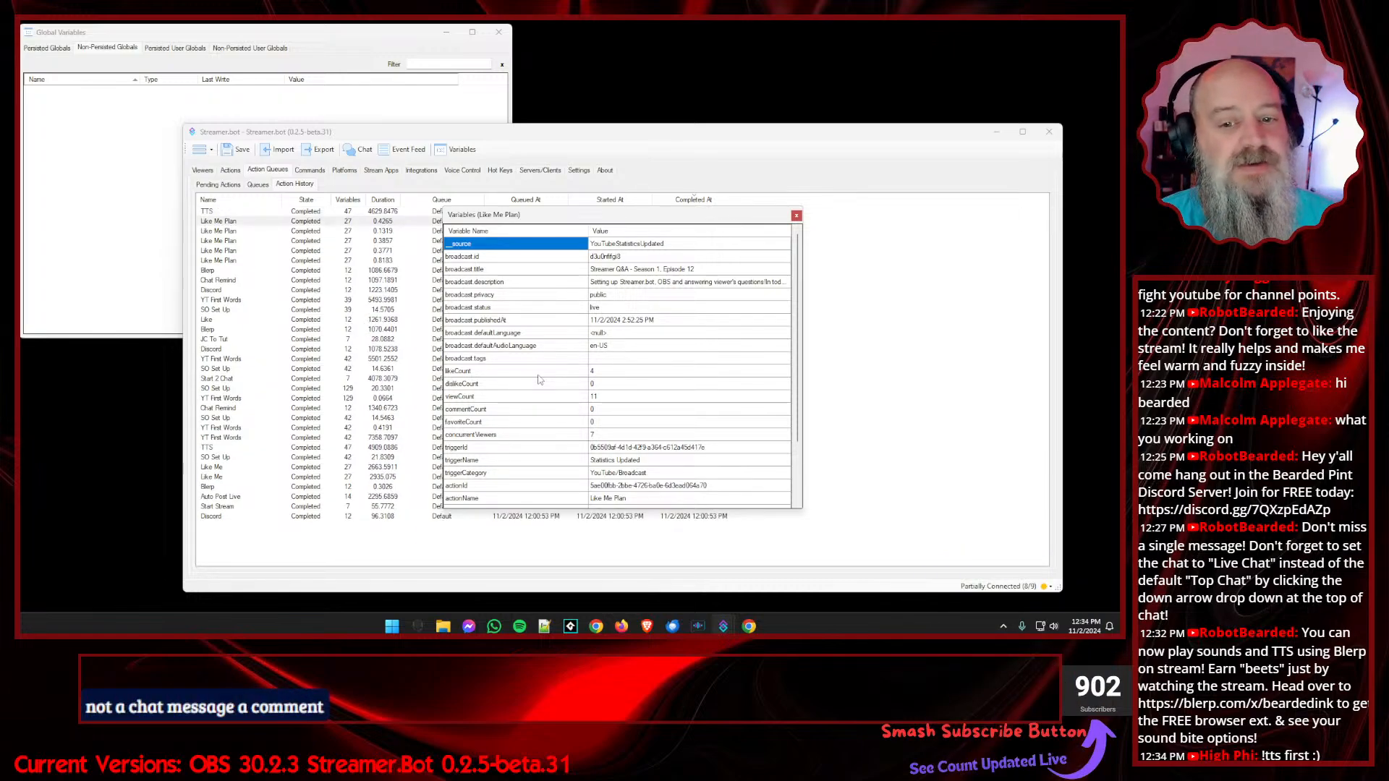
drag(601, 223, 620, 176)
click(500, 323)
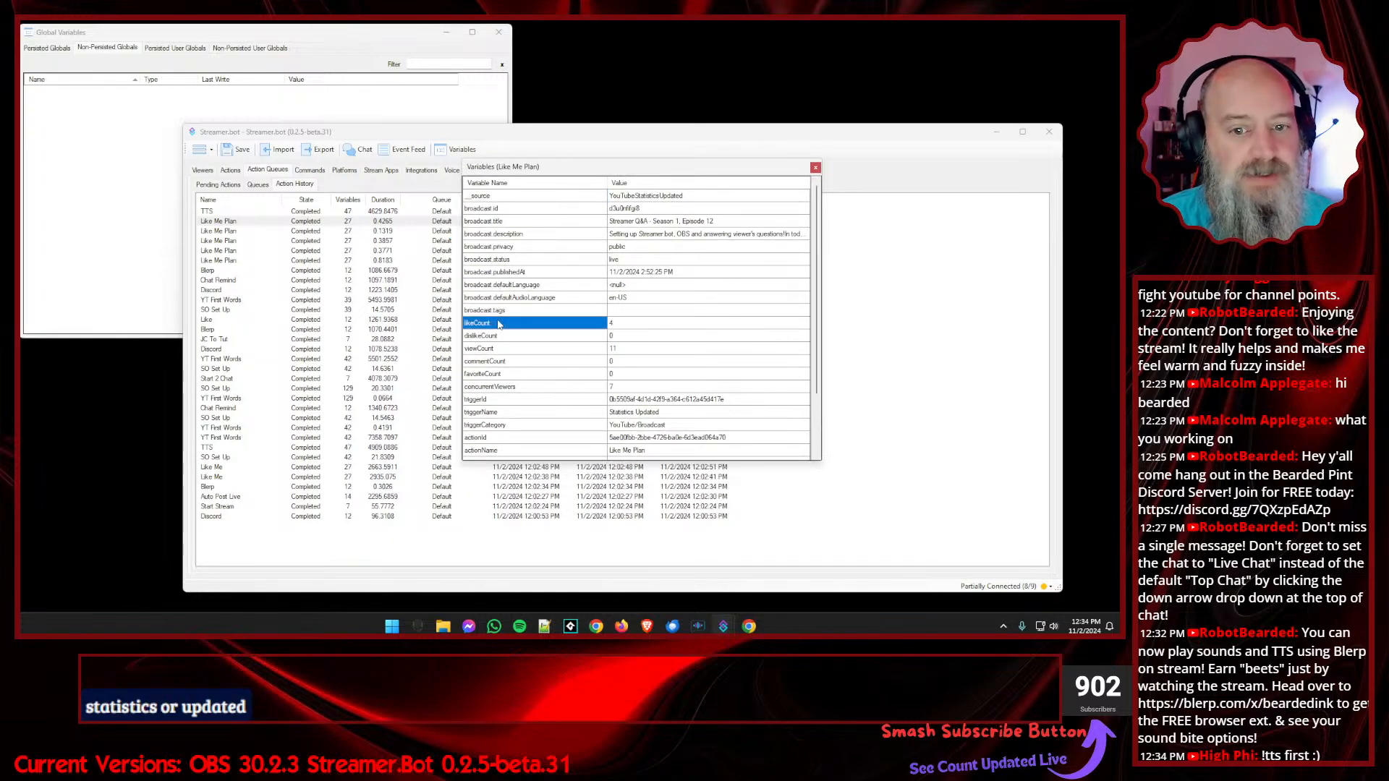
click(503, 338)
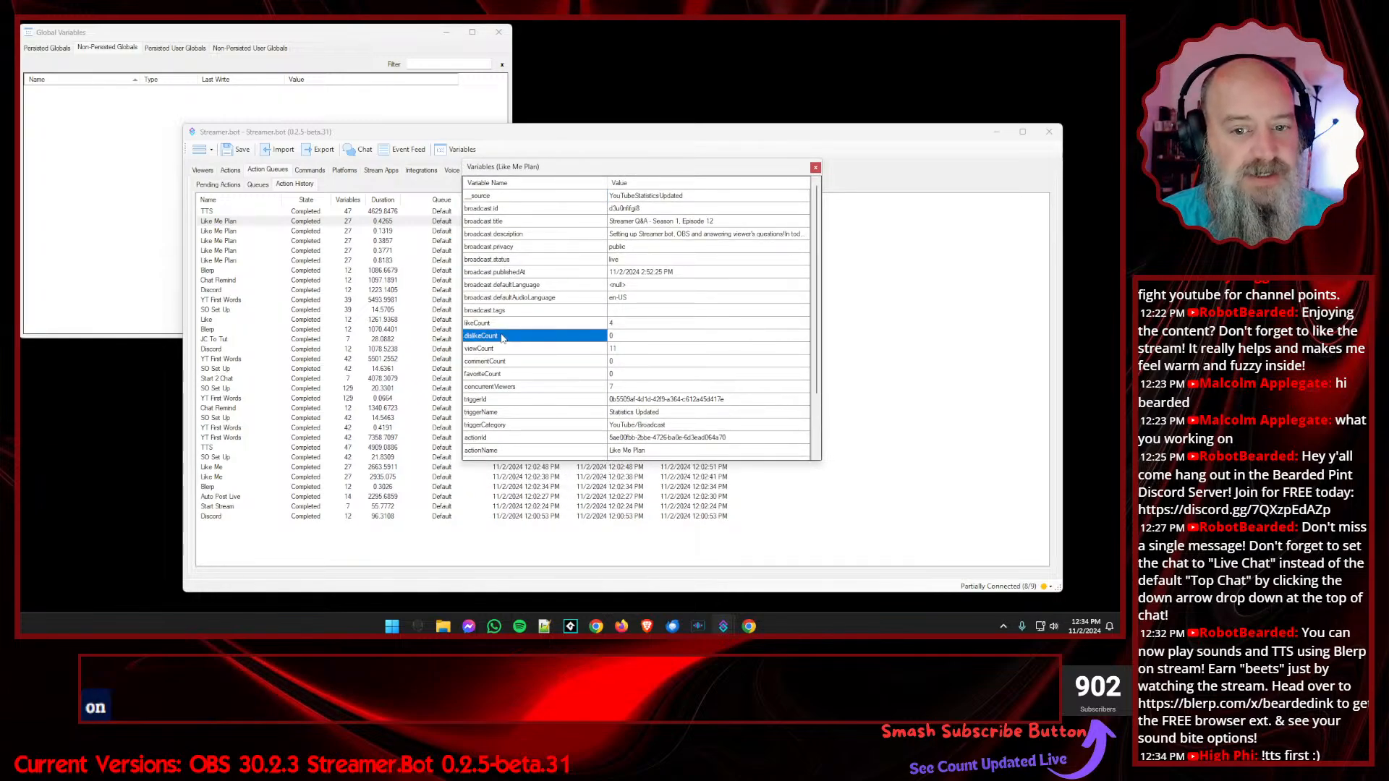
click(503, 350)
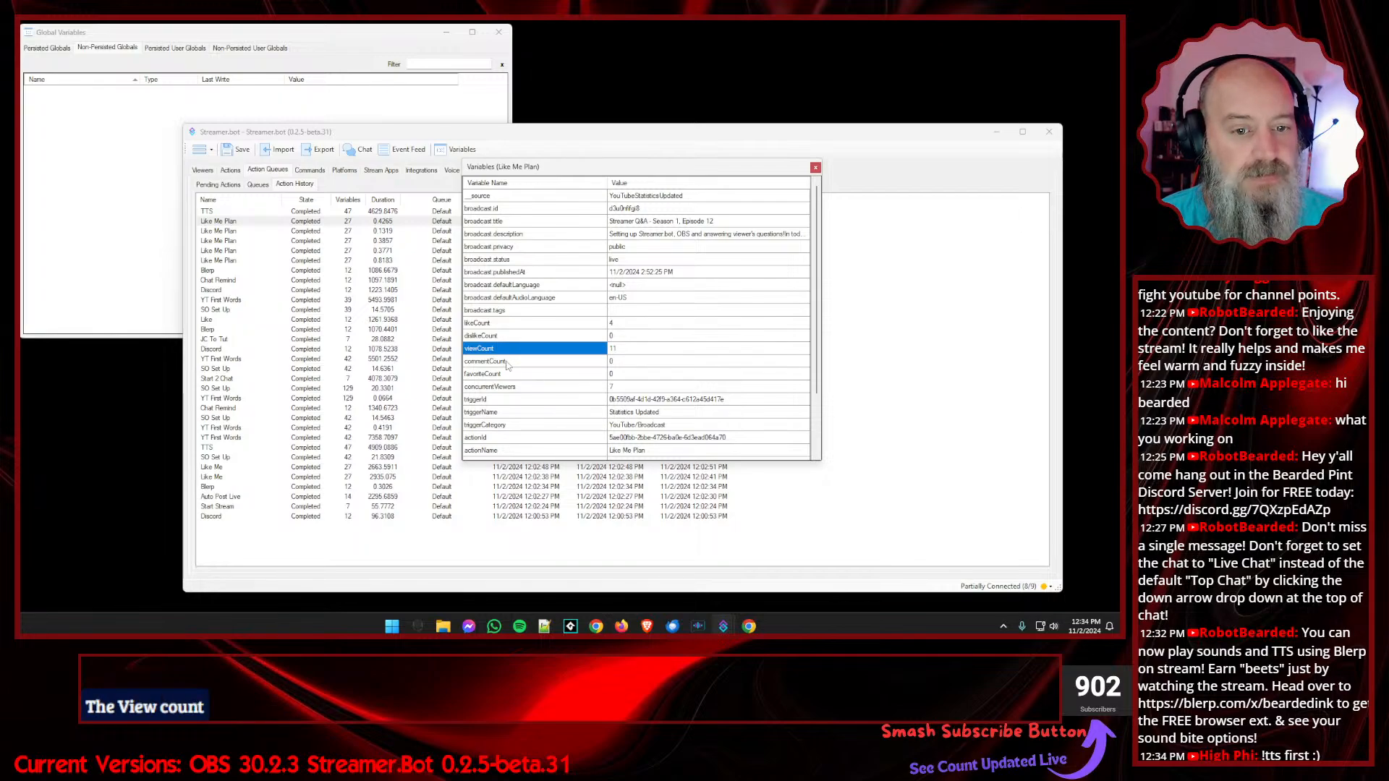
click(508, 362)
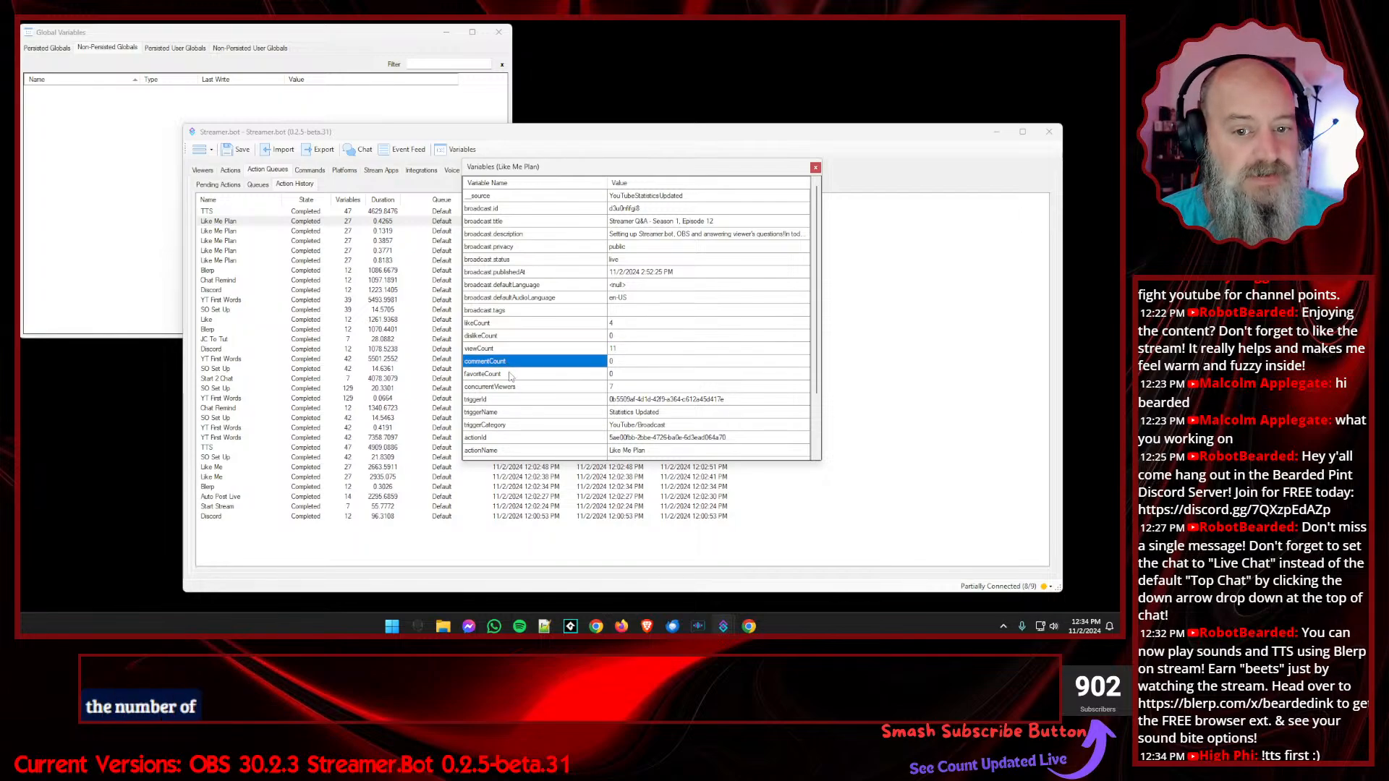
click(510, 375)
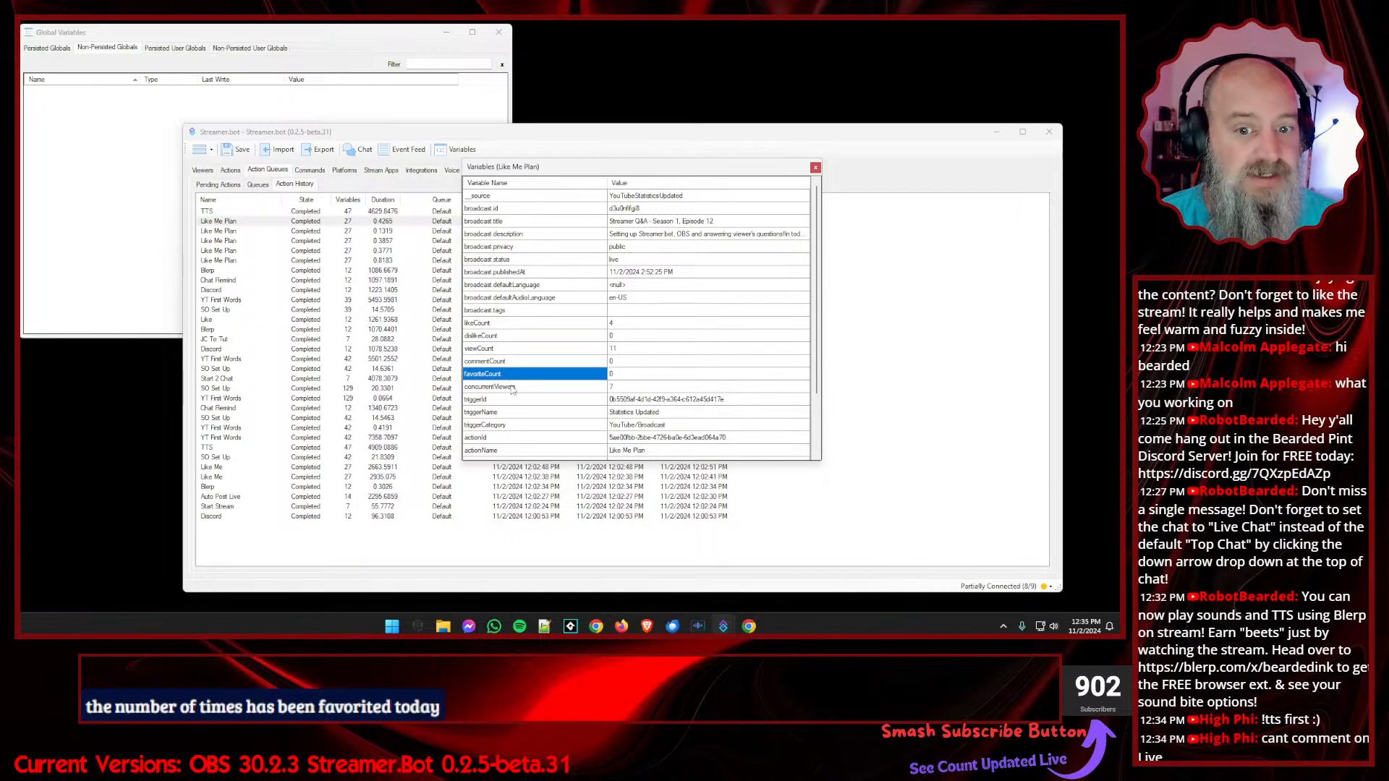
click(511, 388)
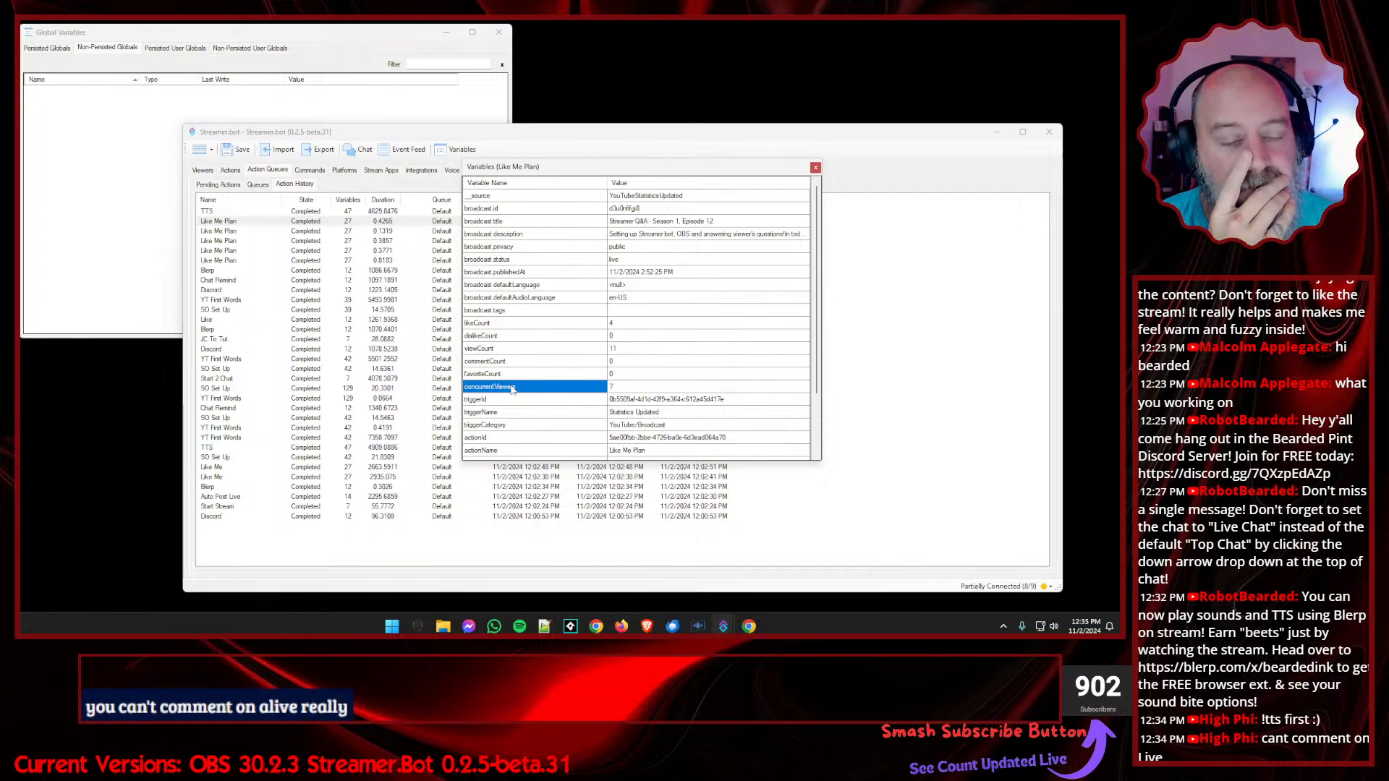
click(815, 167)
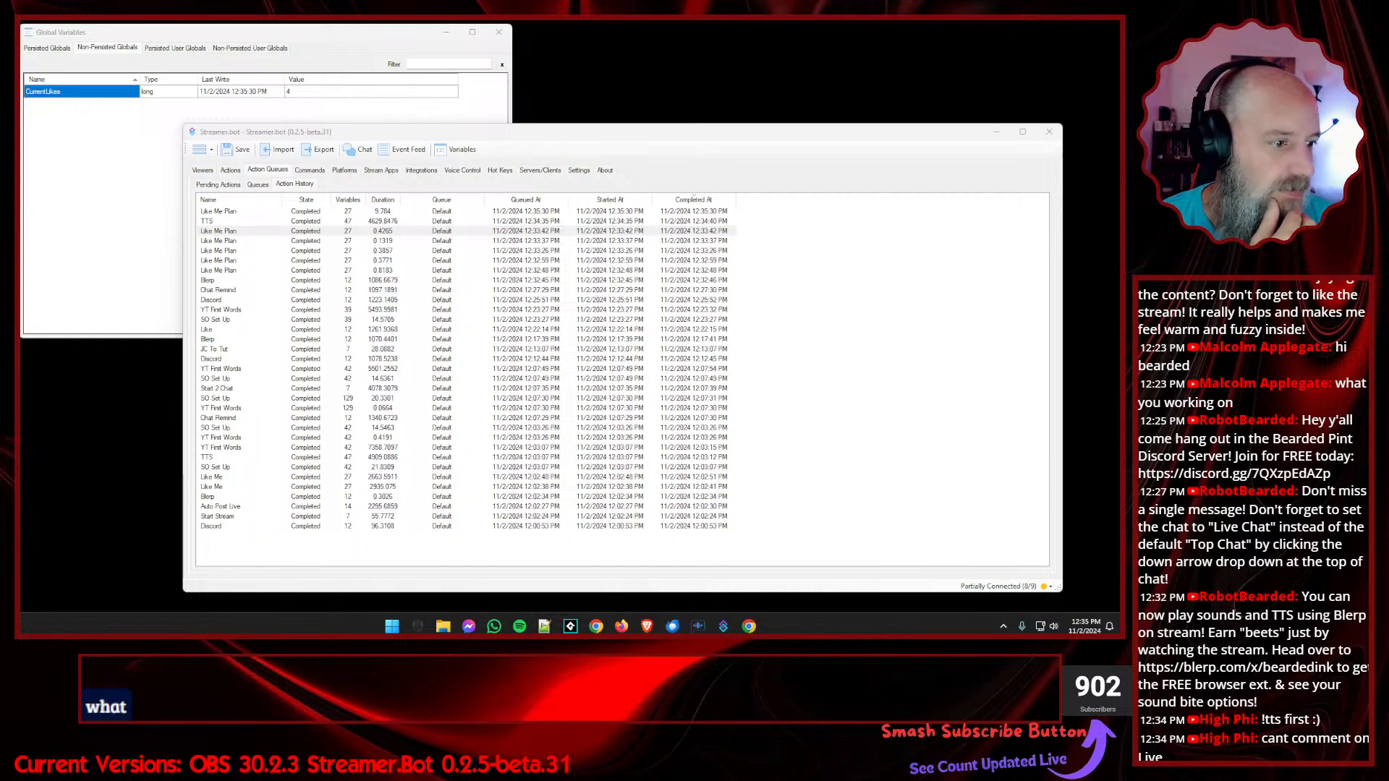
- Examine the like count in the after-run variables of the 12:35:30 PM Like Me Plan history entry
right_click(251, 216)
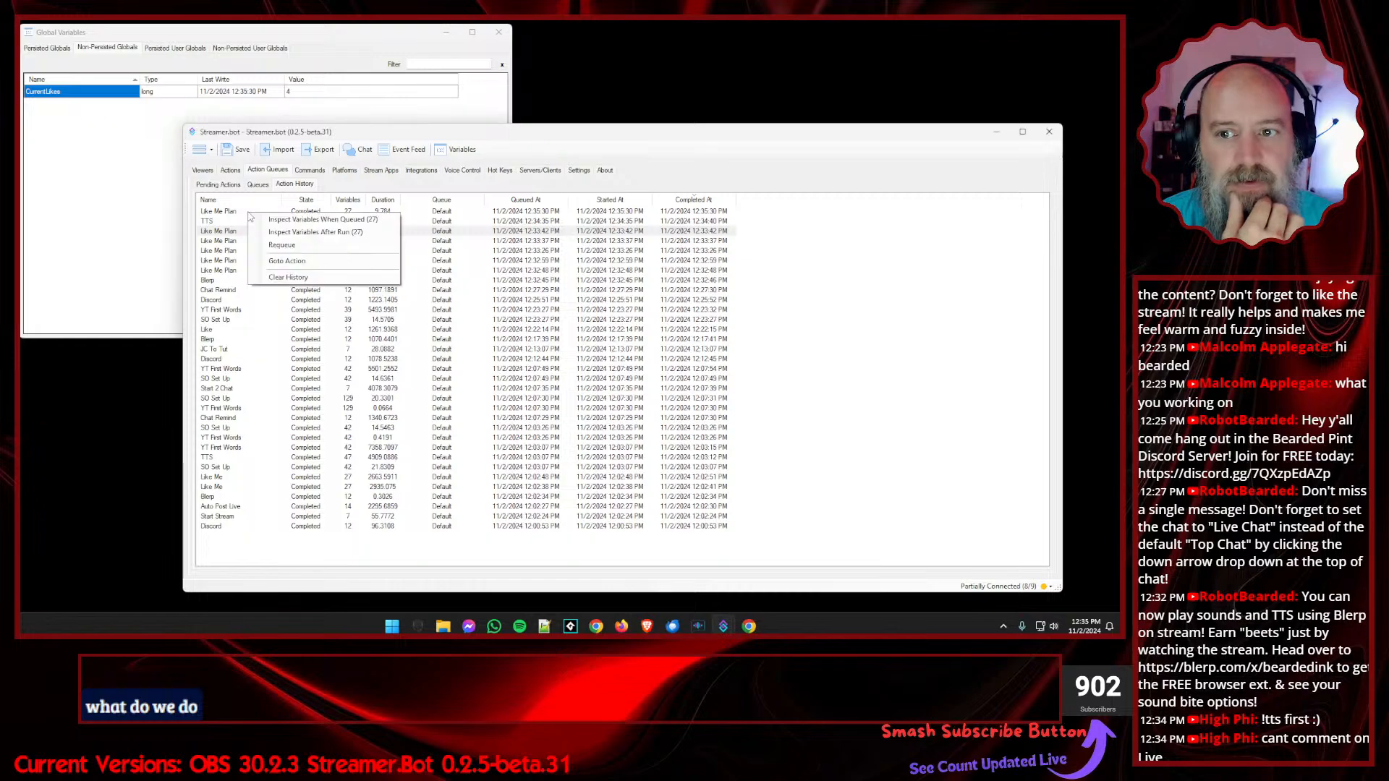
click(304, 231)
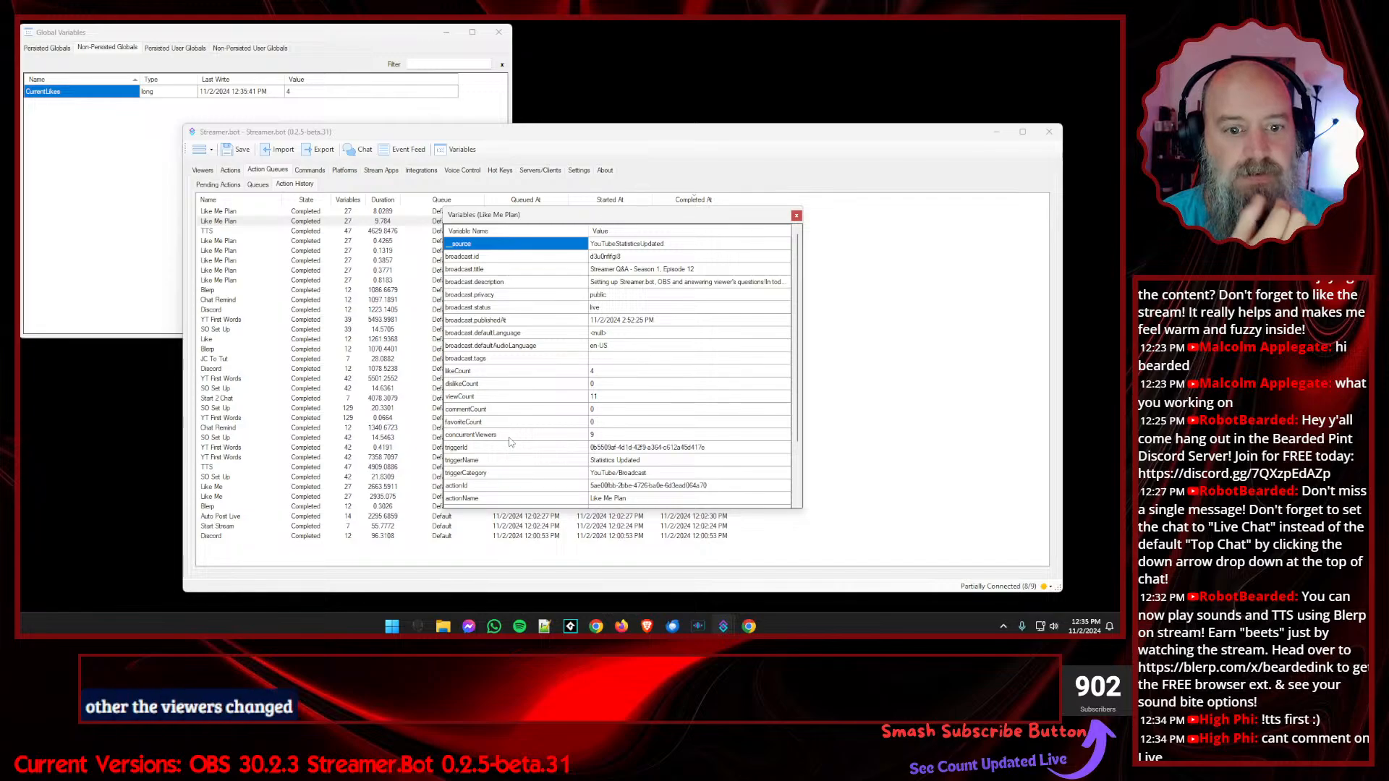
click(796, 215)
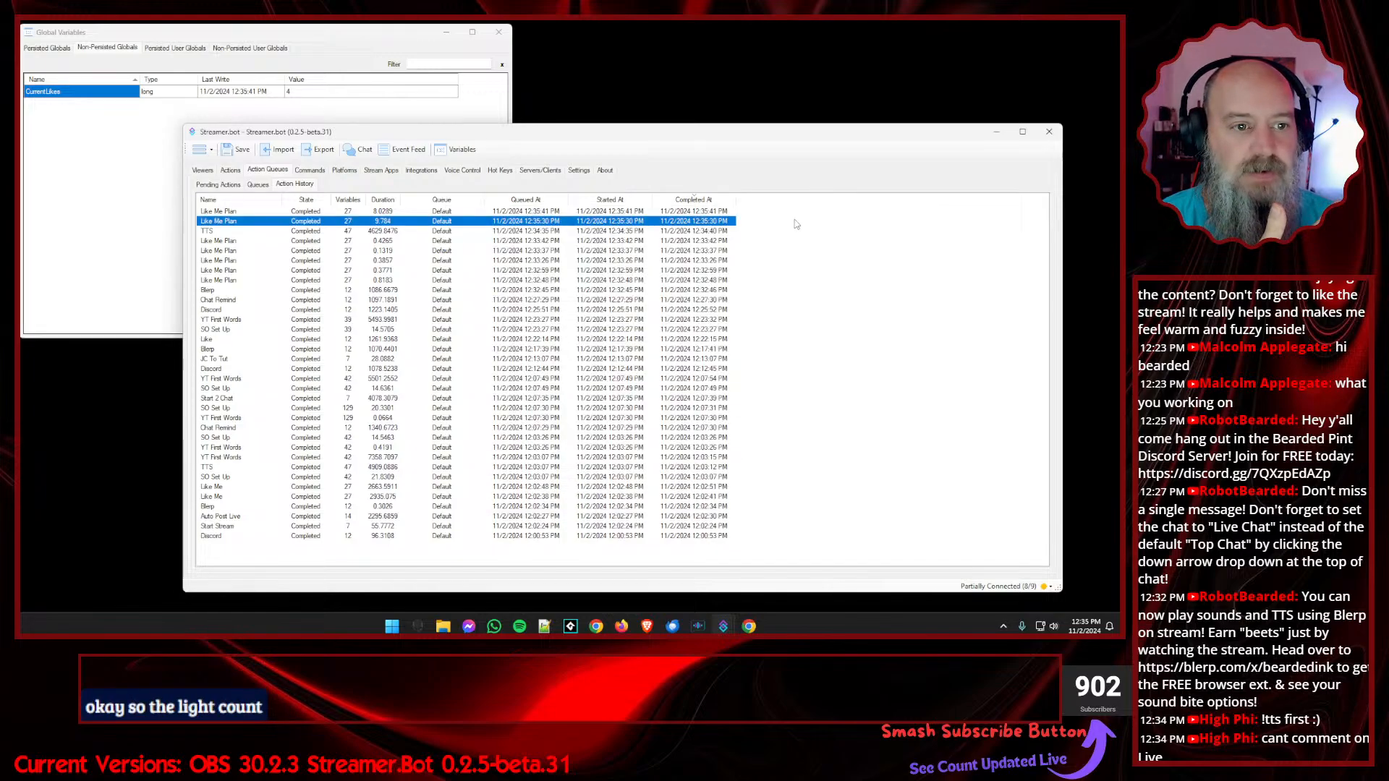
- Start a Logic If/Else sub-action in the Like Me Plan action with CurrentLikes as its variable
click(230, 170)
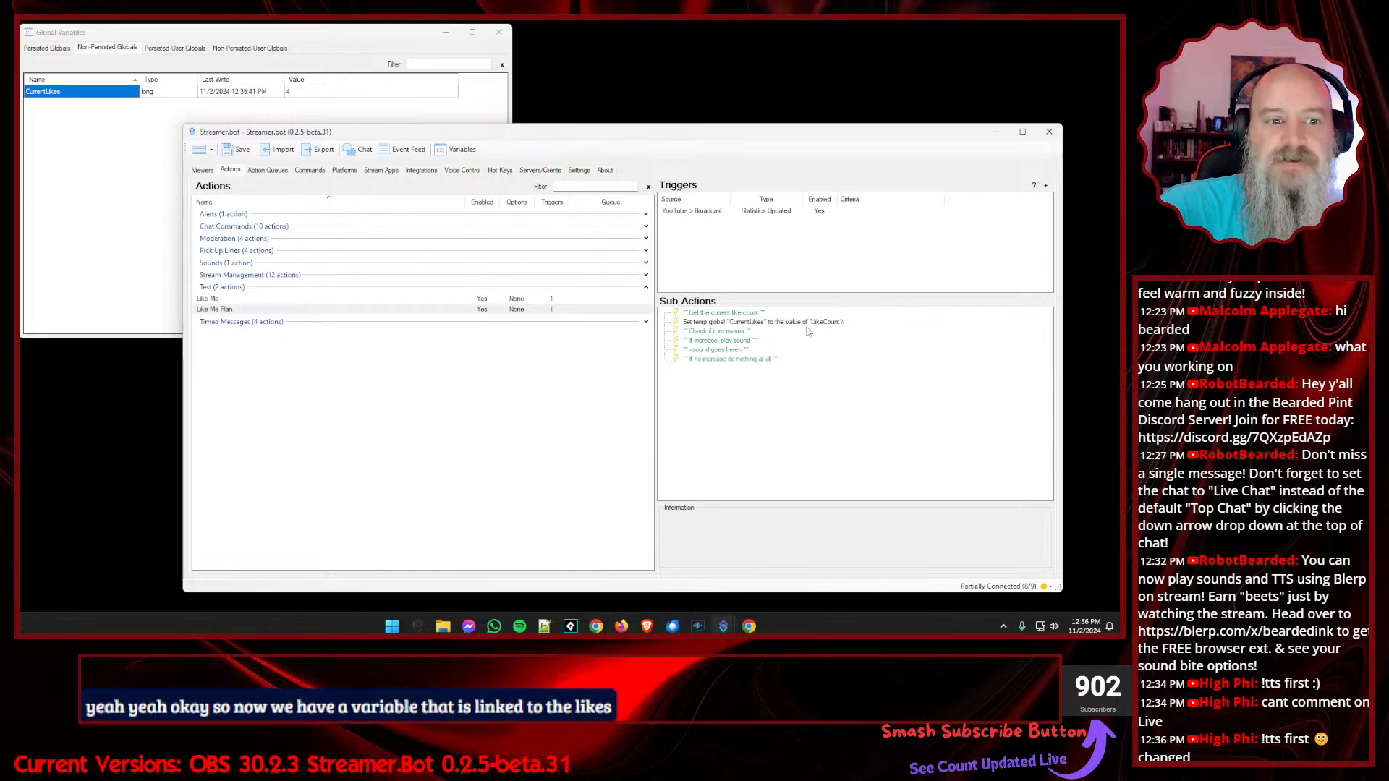
right_click(693, 395)
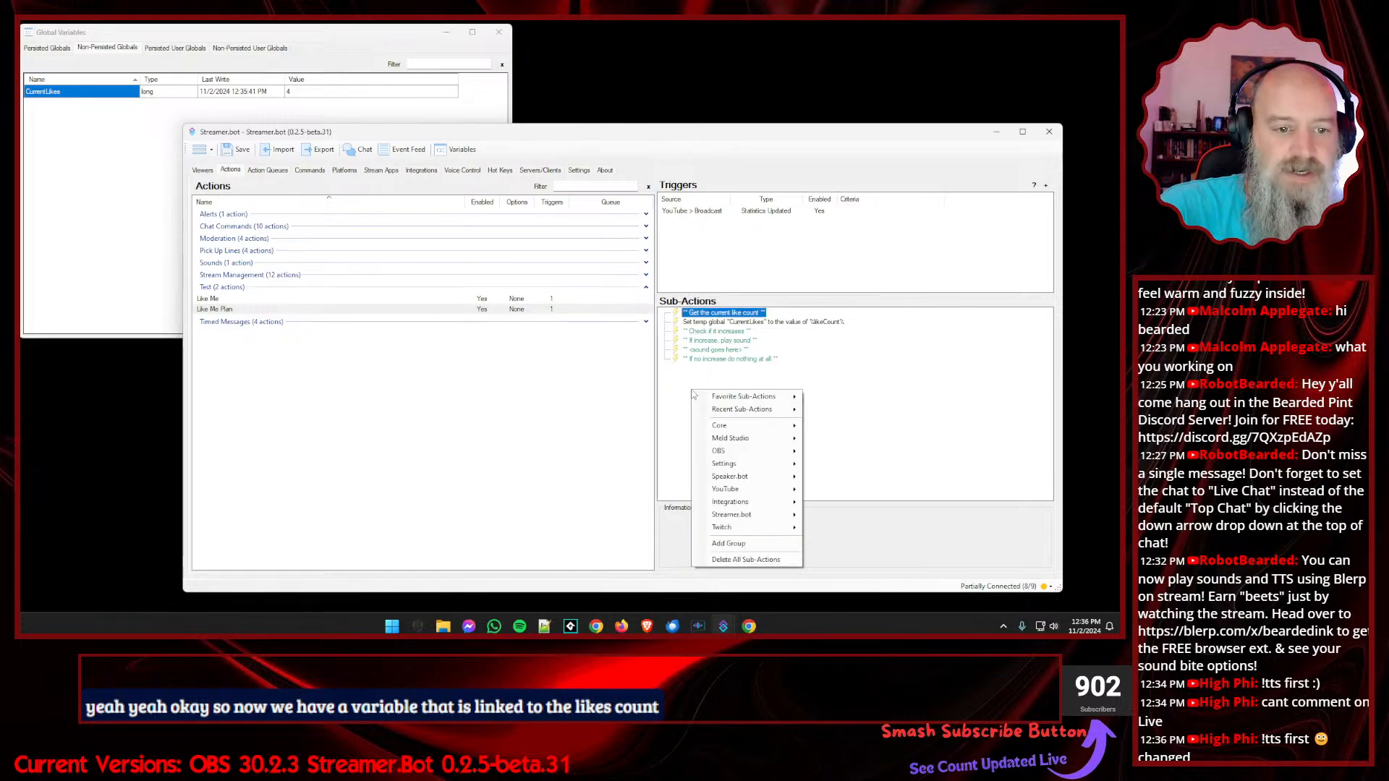
mouse_move(718, 433)
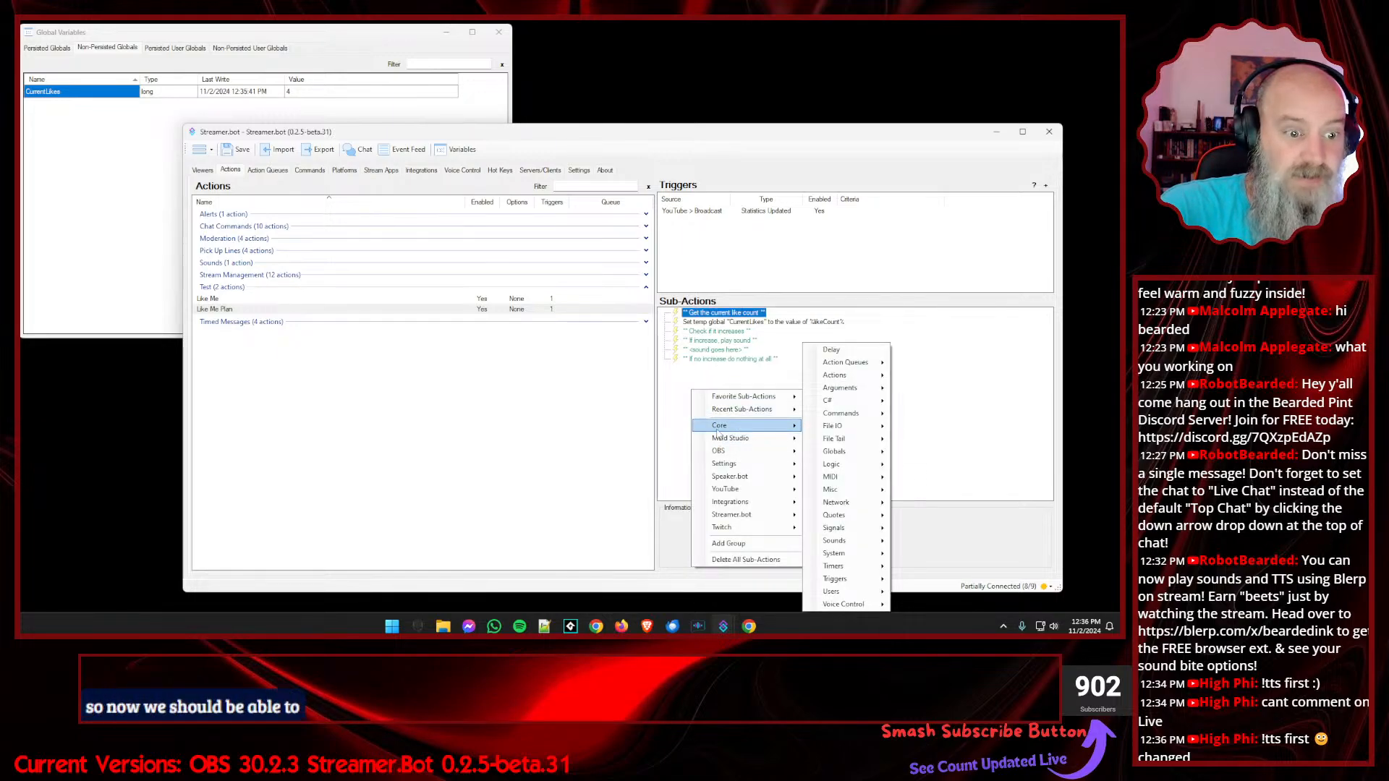
mouse_move(839, 480)
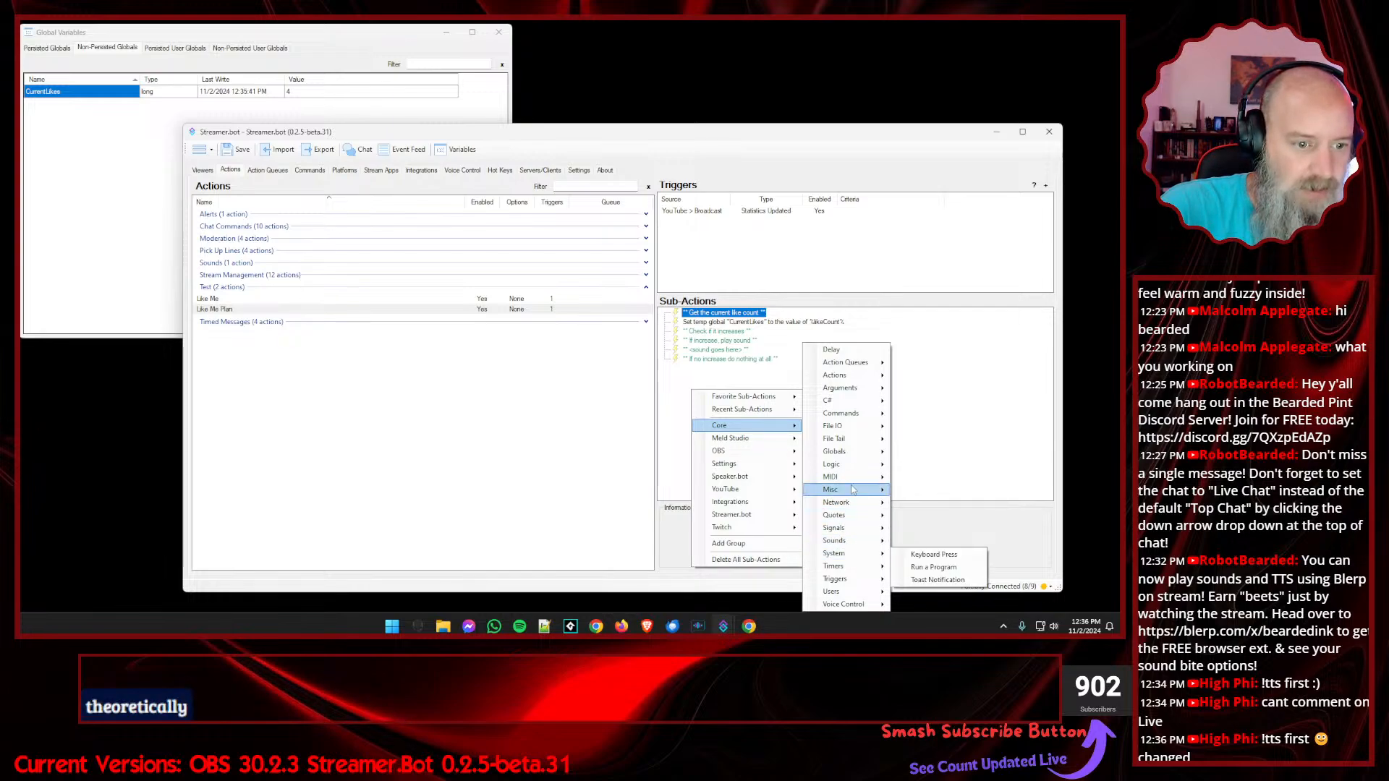
mouse_move(859, 432)
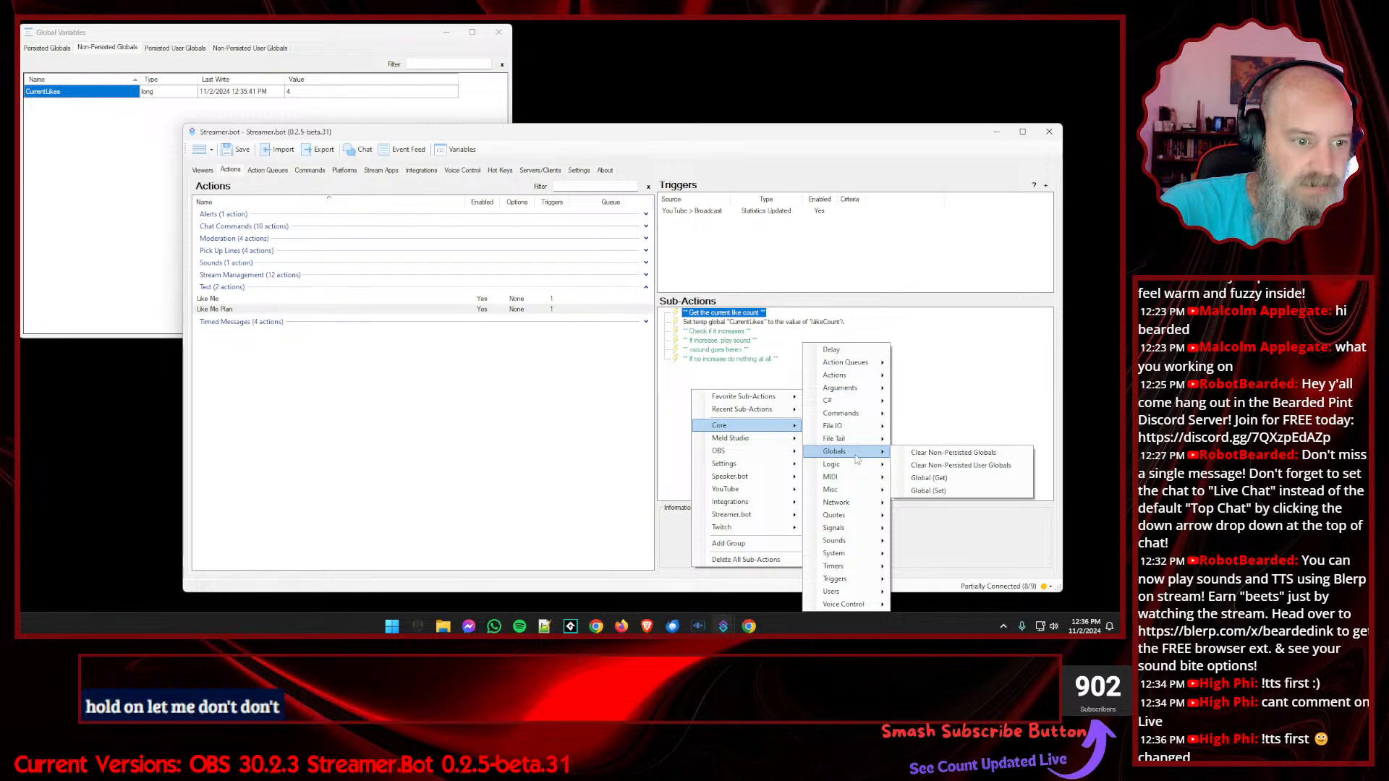
click(917, 505)
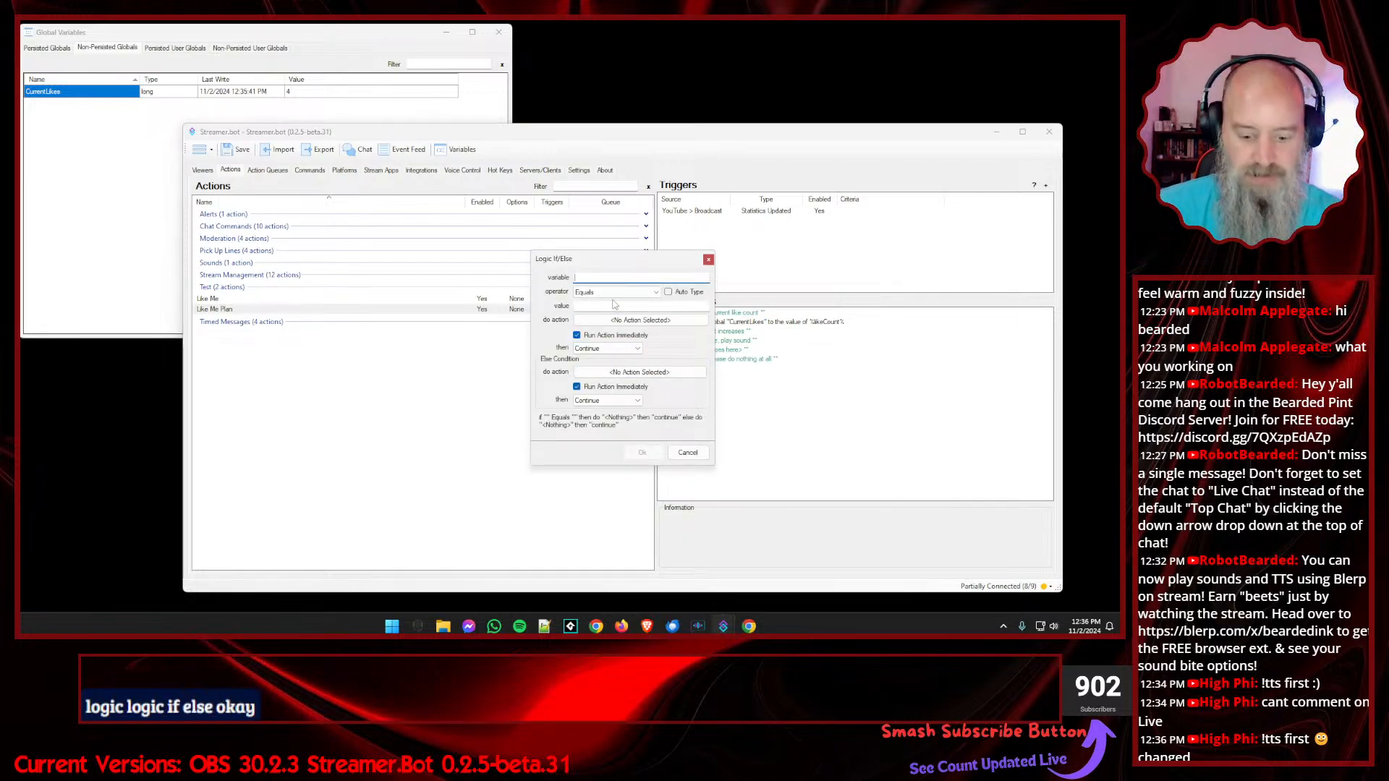
text(Currewn)
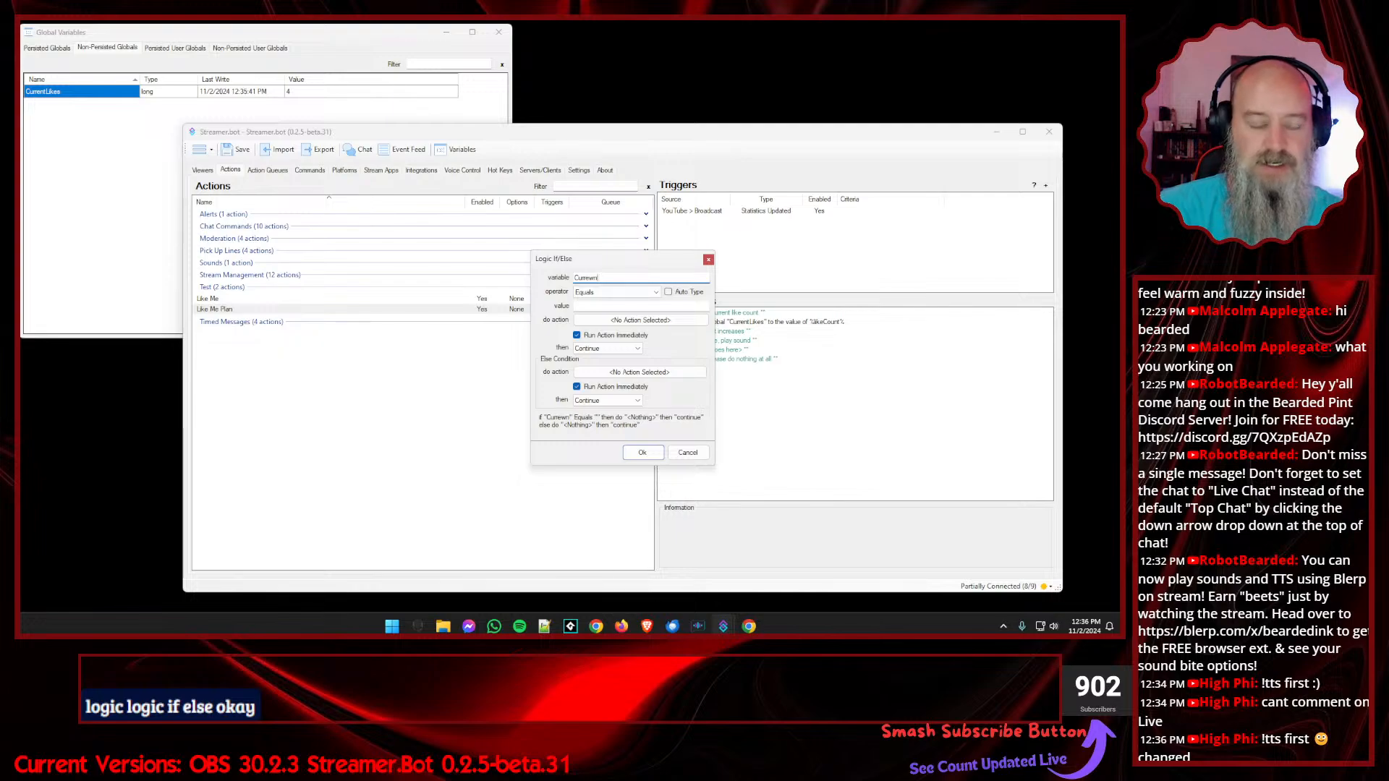
key(BackSpace)
key(BackSpace)
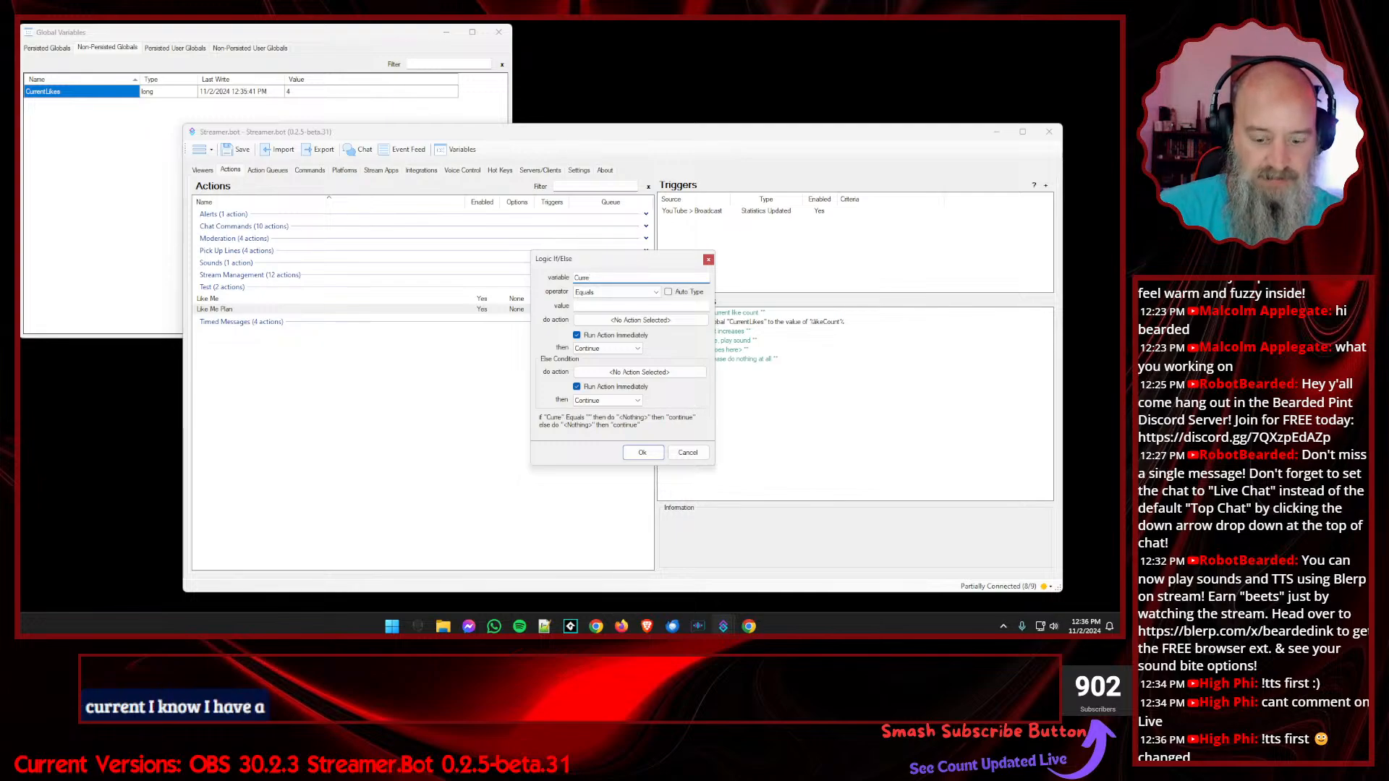
text(ntLikes)
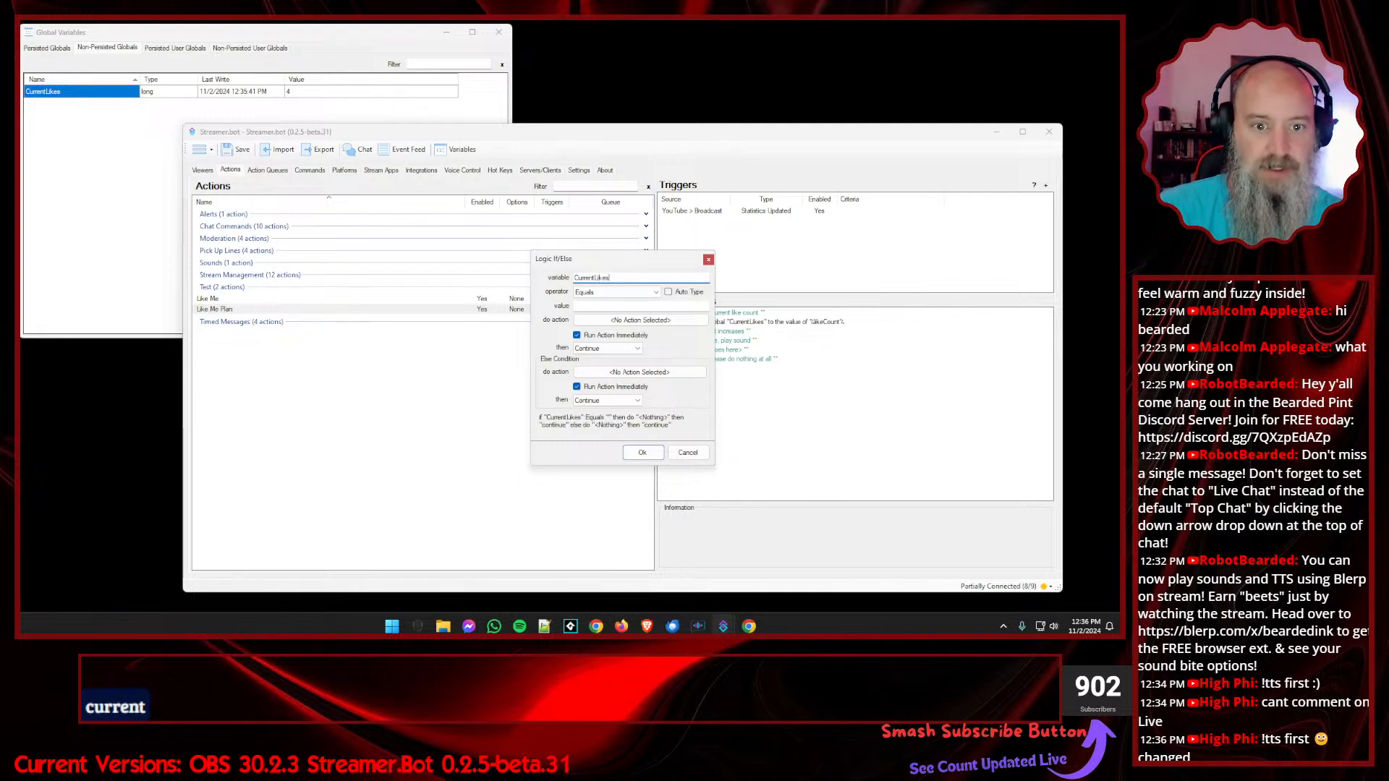
- Keep the If/Else operator at Equals with an empty value and save the sub-action
click(613, 293)
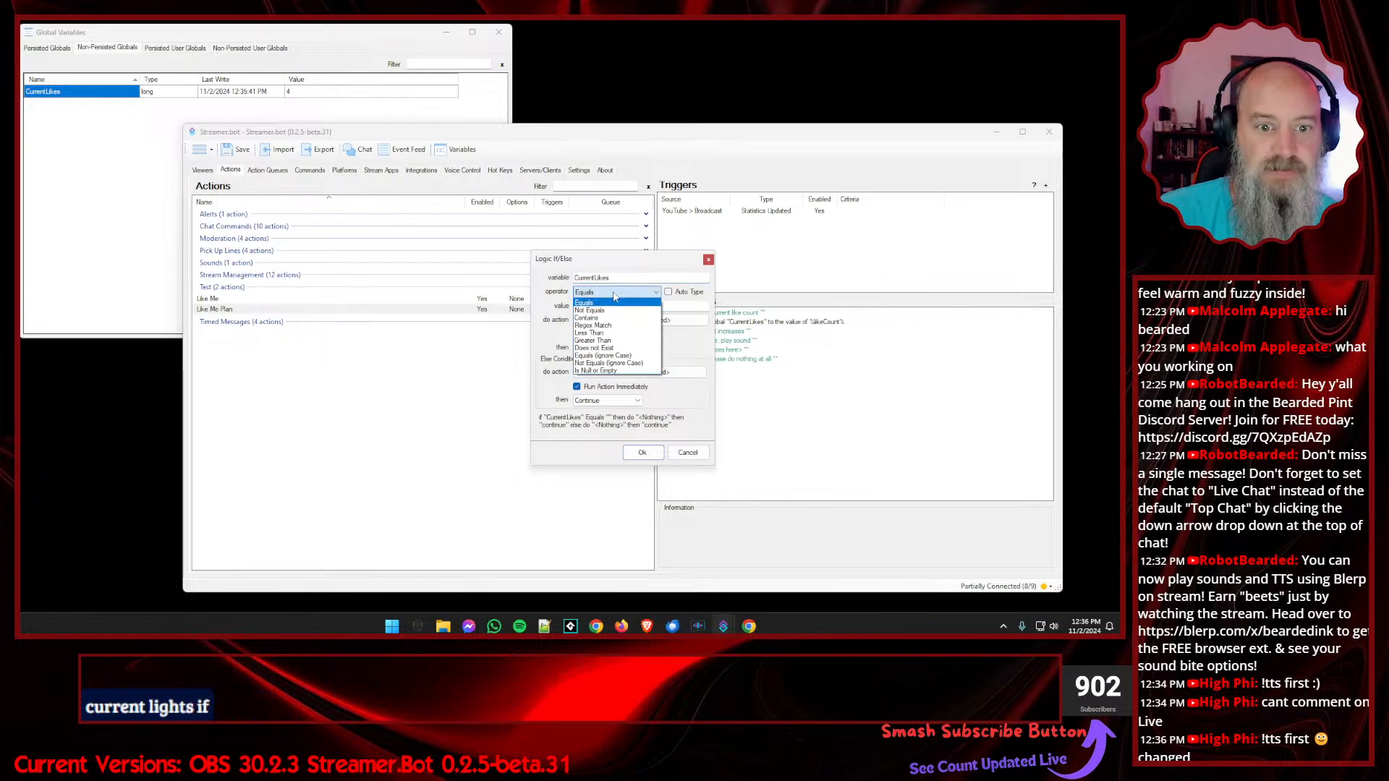
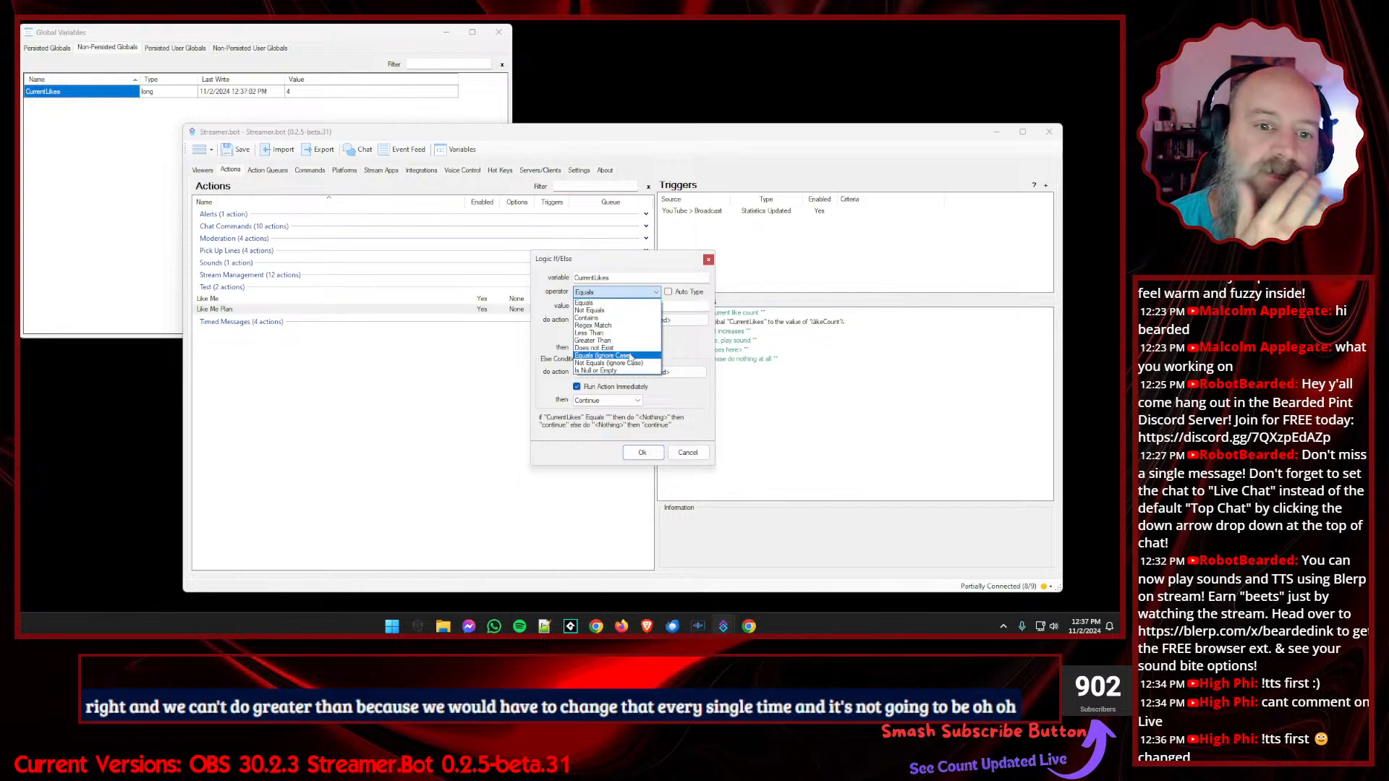
click(627, 304)
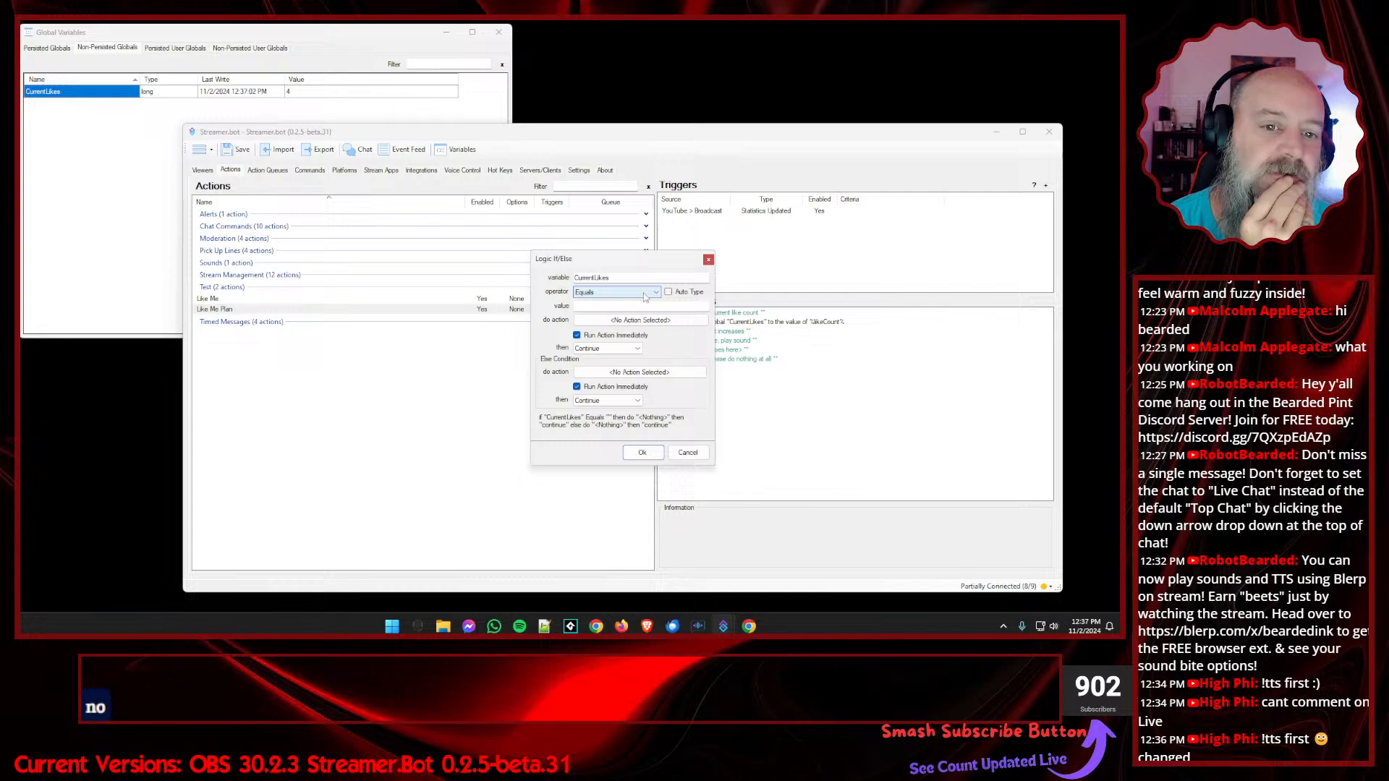
click(610, 294)
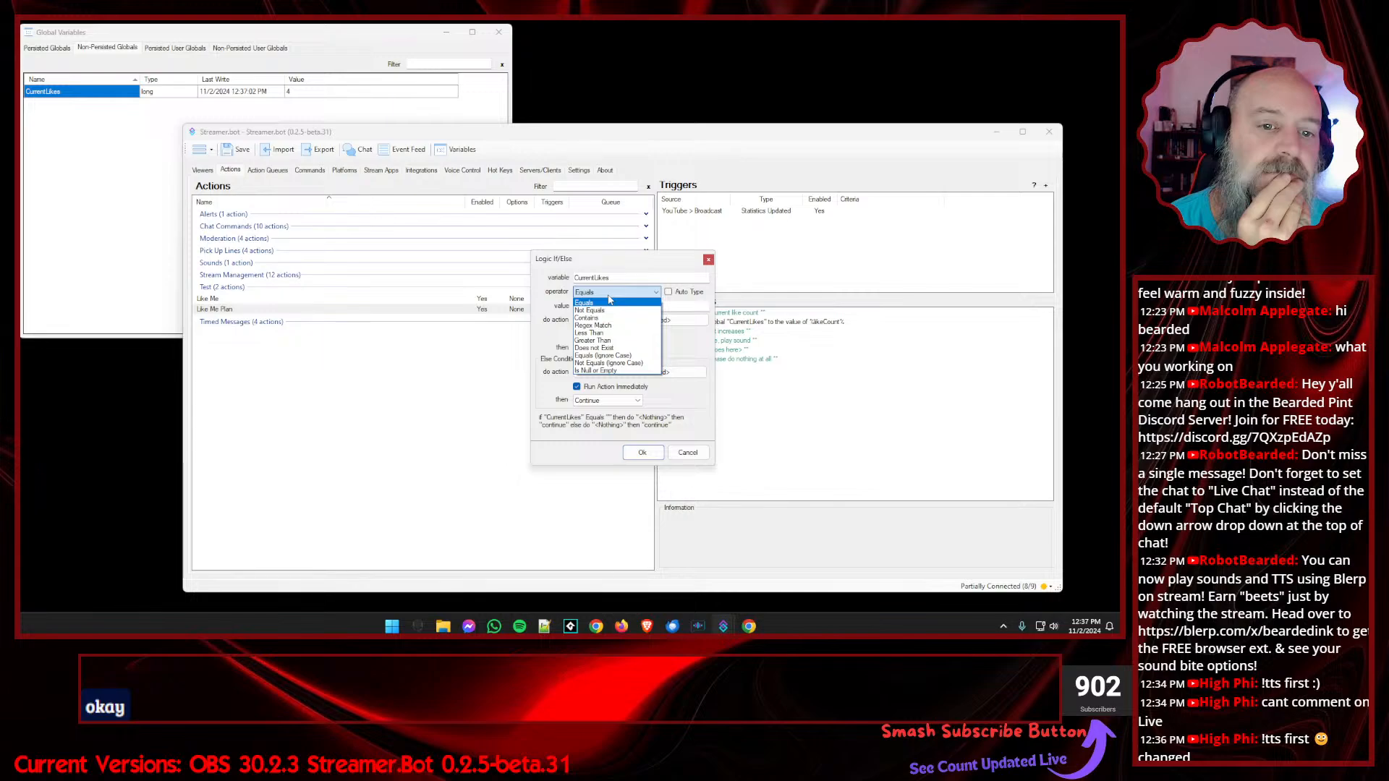
click(609, 300)
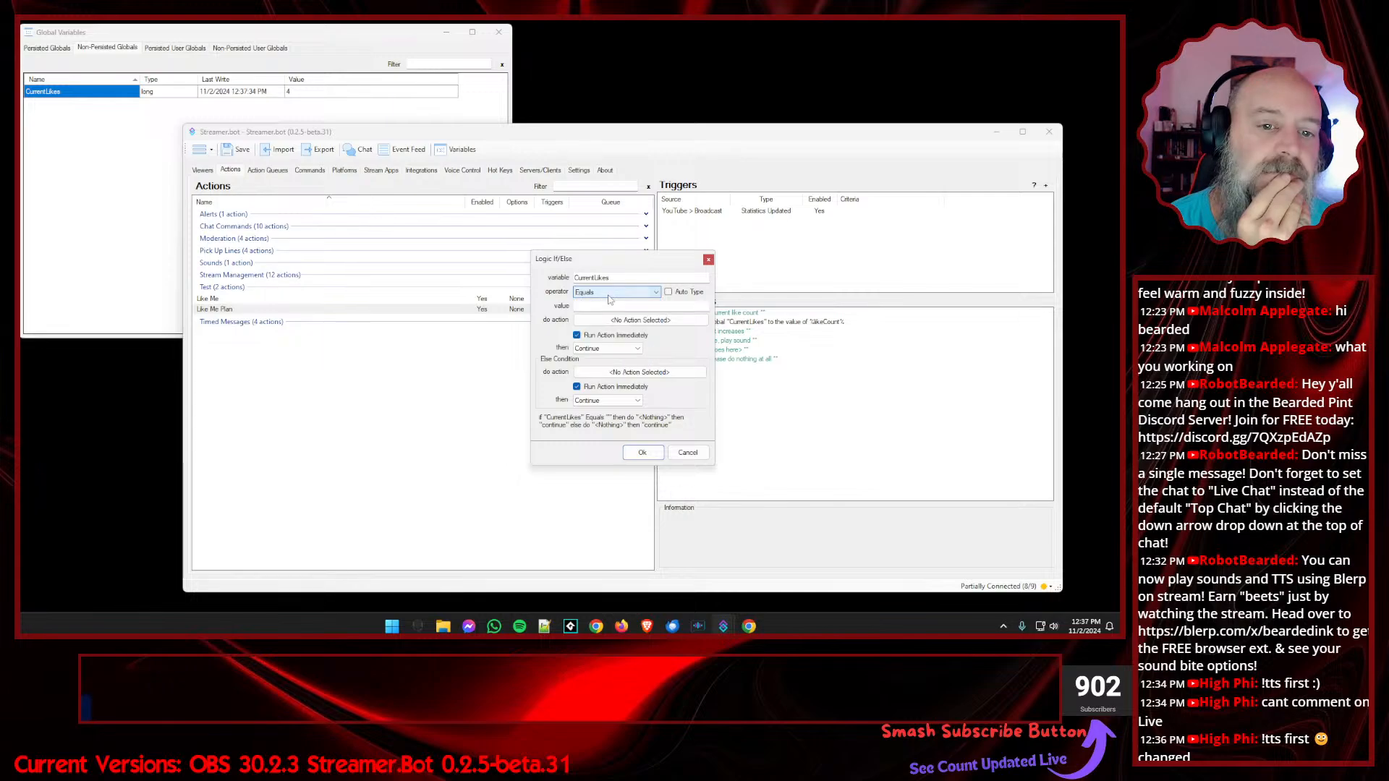
click(609, 306)
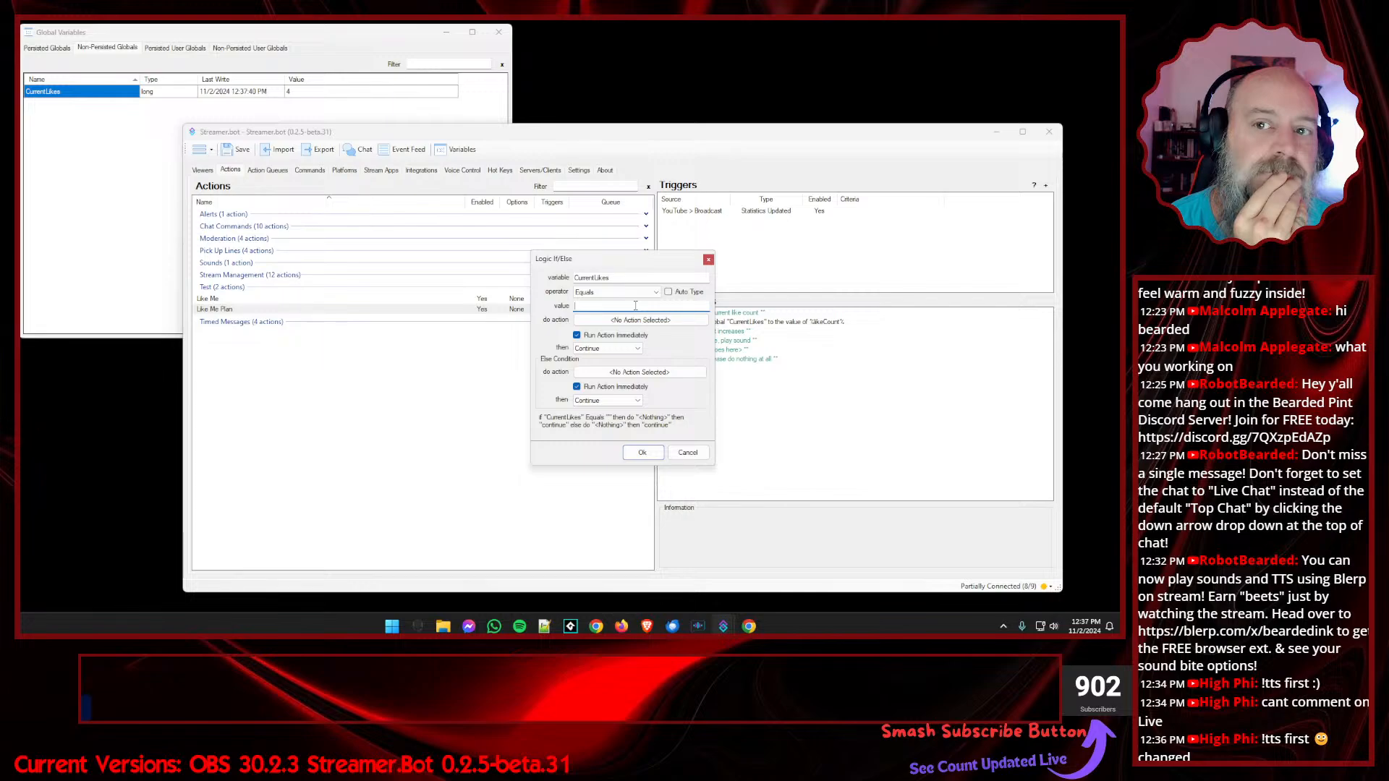
click(651, 455)
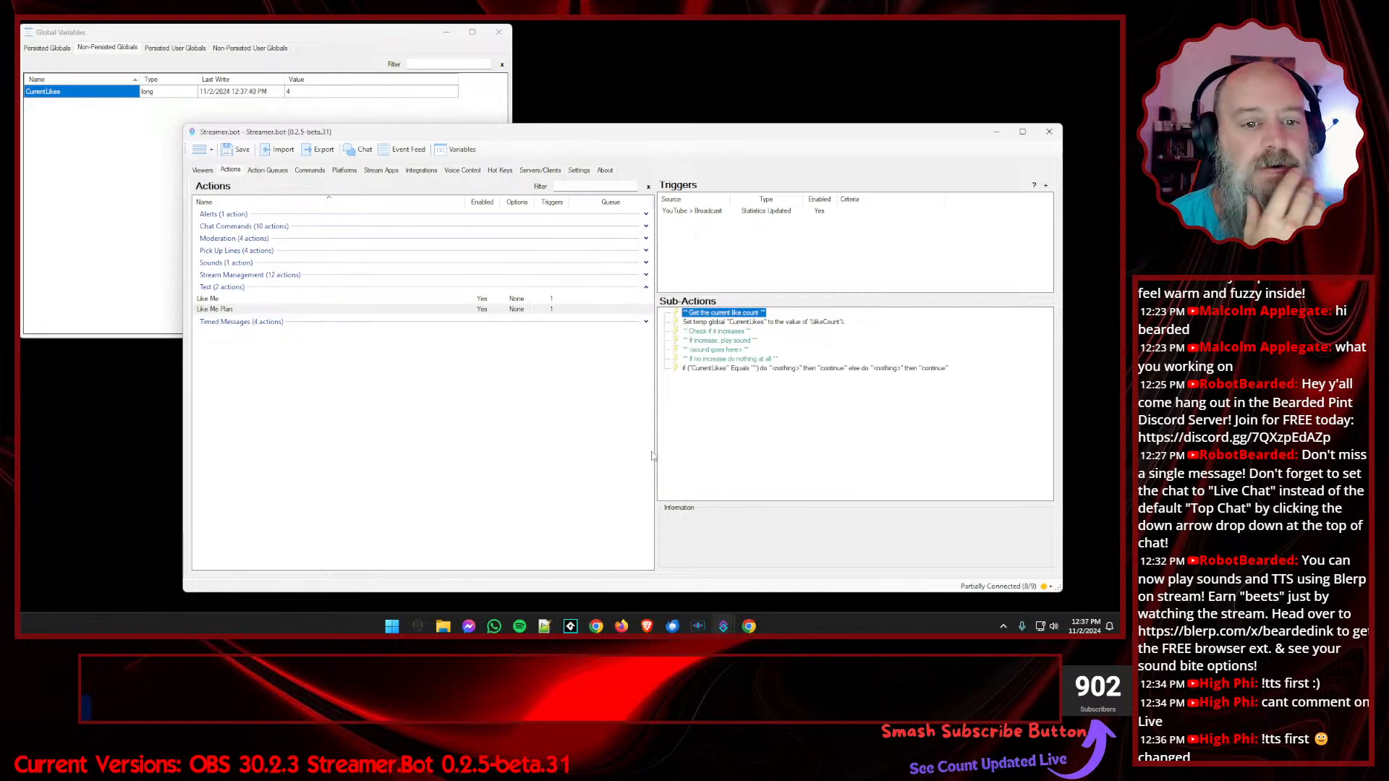
- Delete the CurrentLikes If/Else sub-action from Like Me Plan
click(715, 371)
key(Delete)
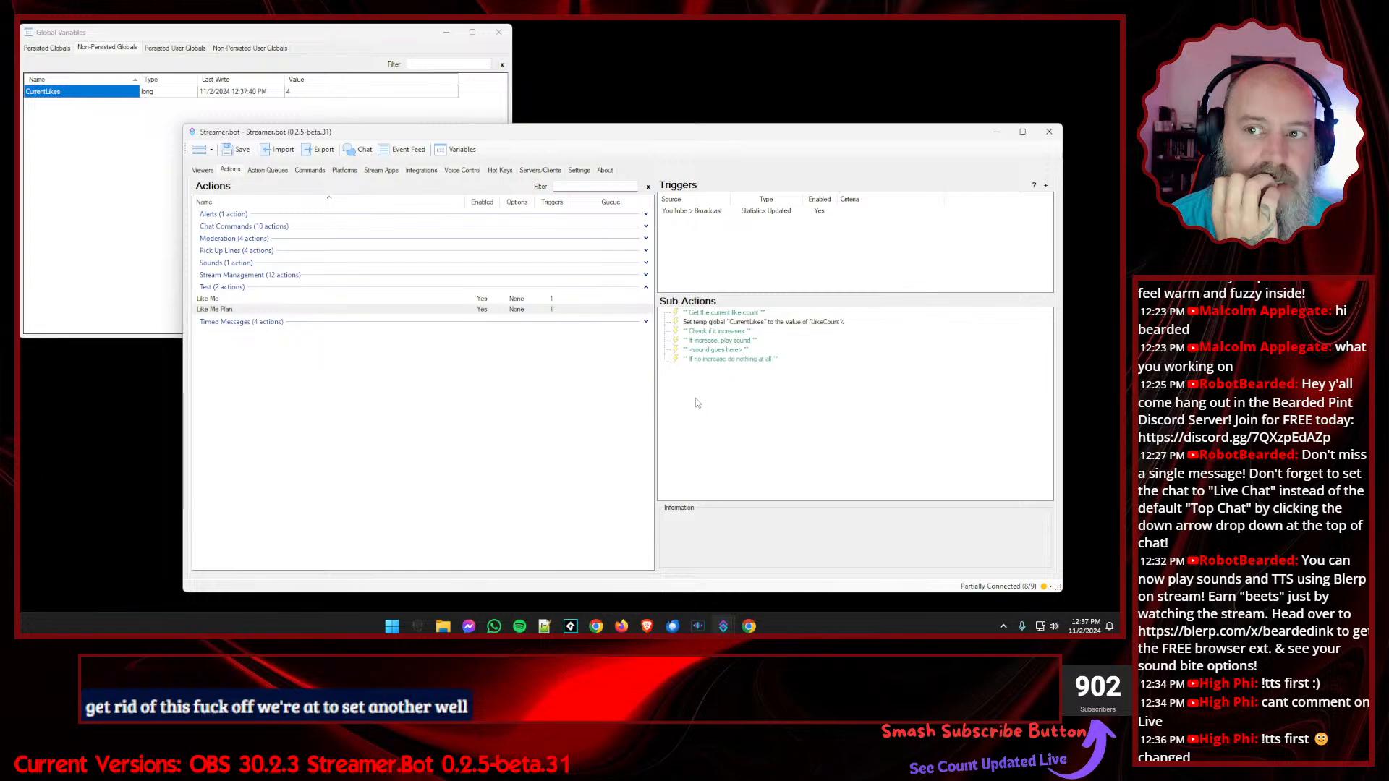
- Start a Get Global Variable sub-action in Like Me Plan for the non-persisted global variable currentLikes
right_click(696, 399)
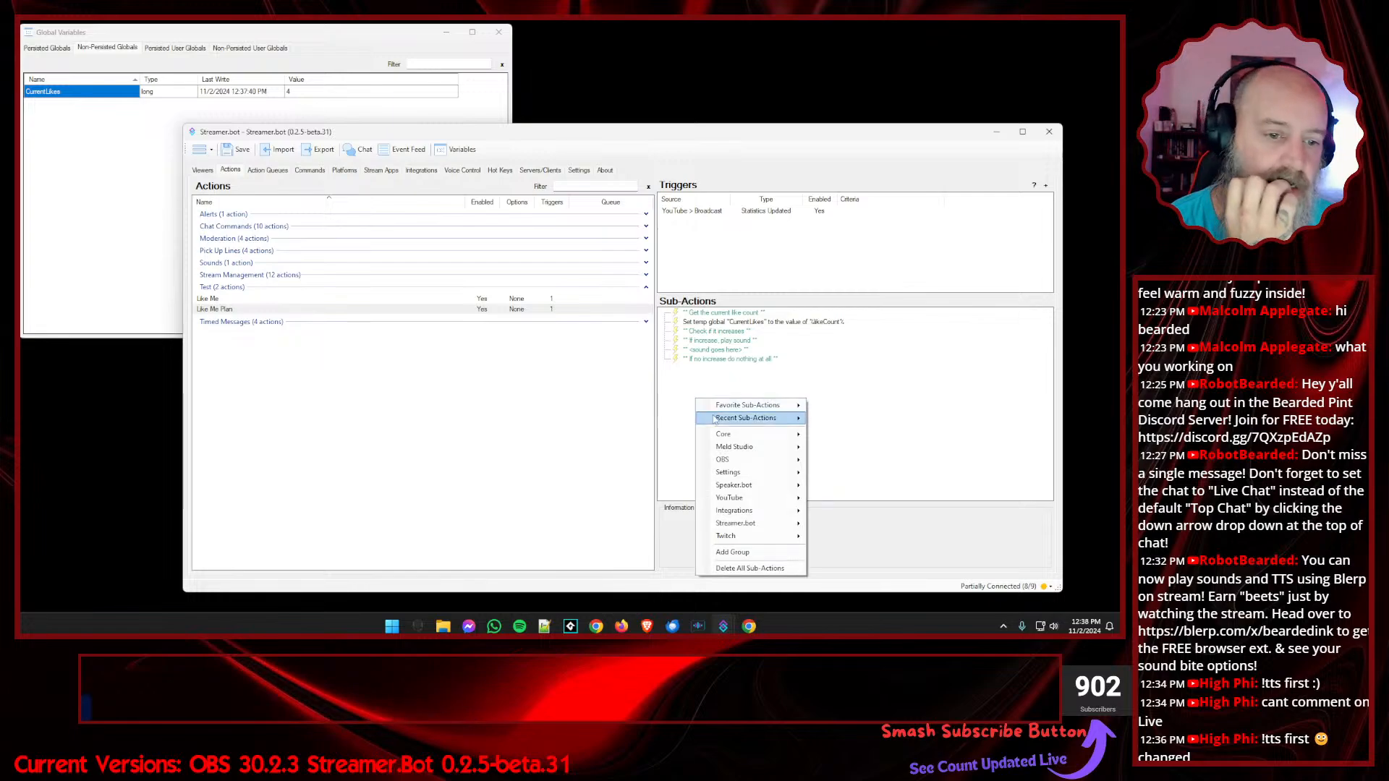
mouse_move(733, 450)
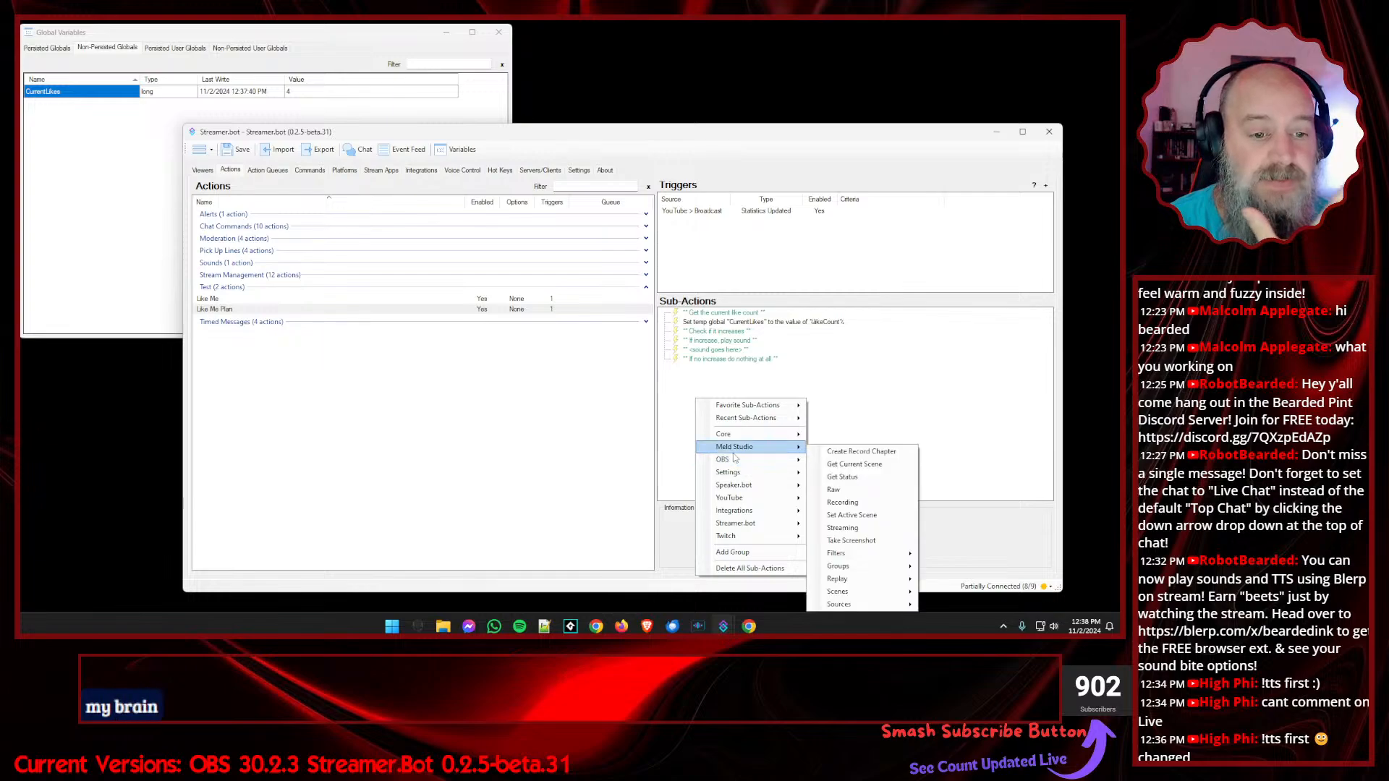
right_click(700, 376)
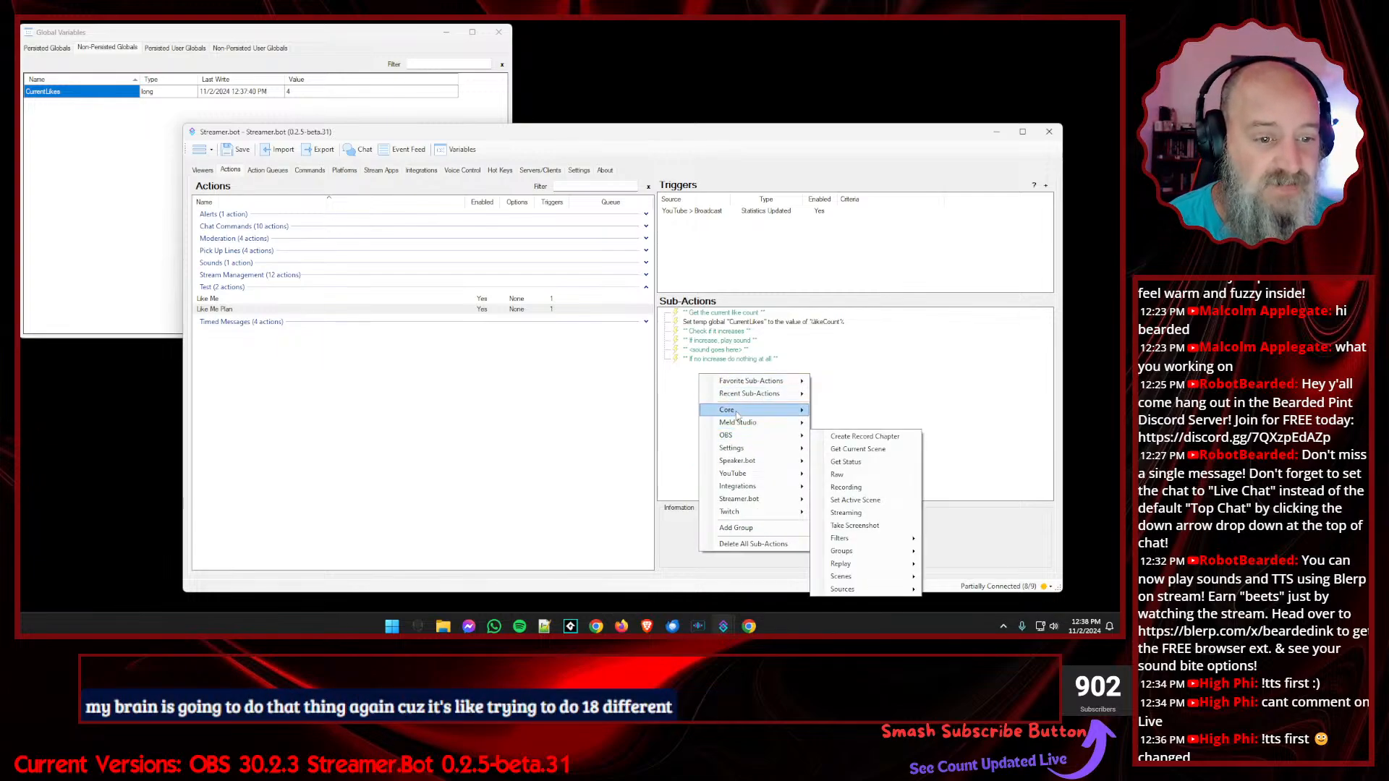
mouse_move(736, 415)
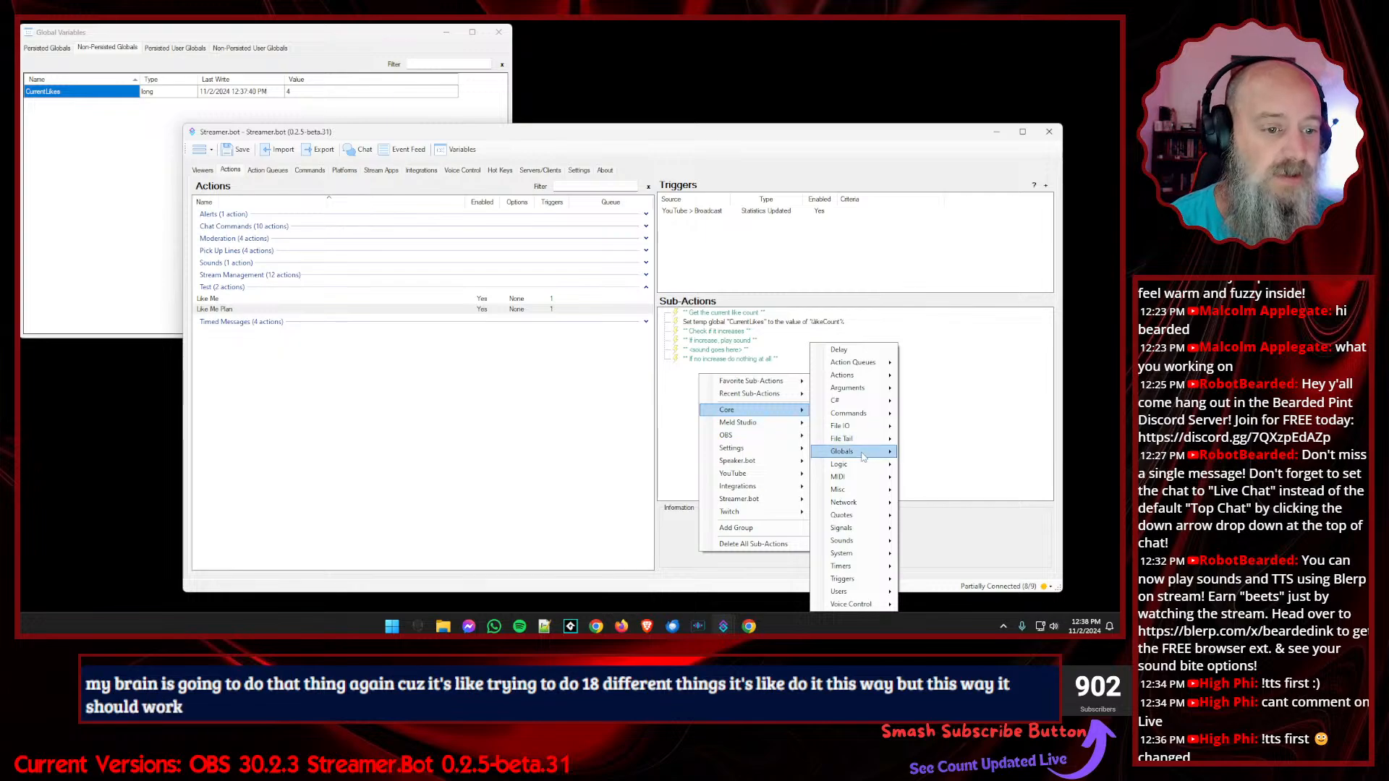
mouse_move(863, 456)
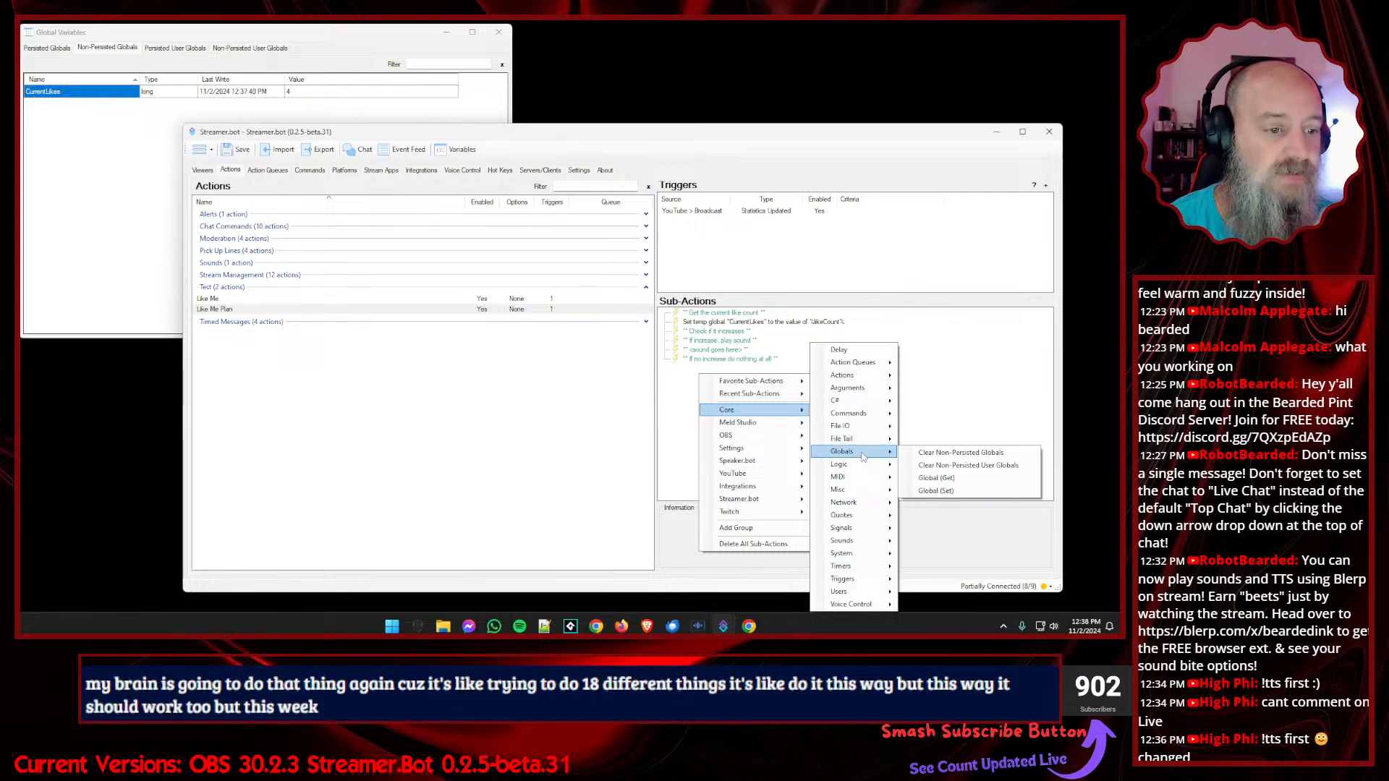
click(936, 478)
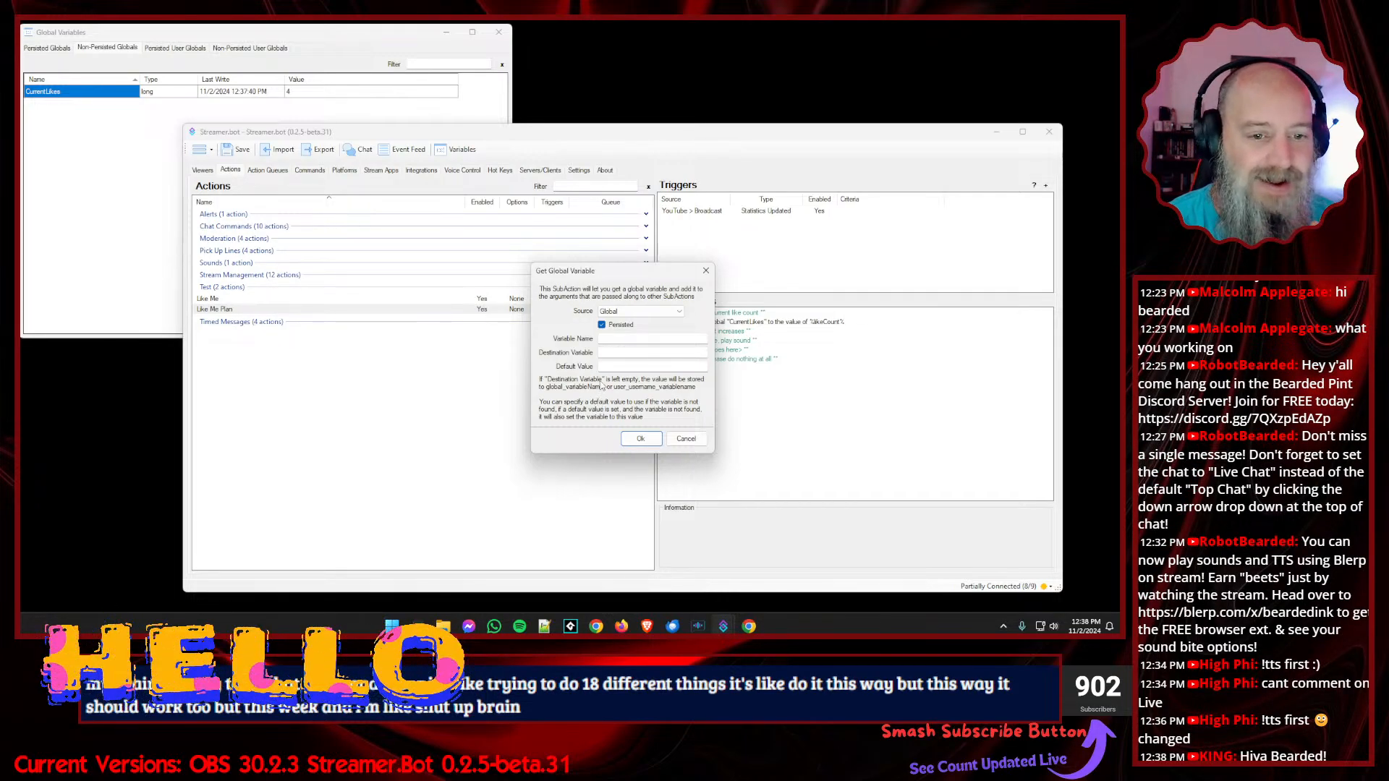
click(602, 326)
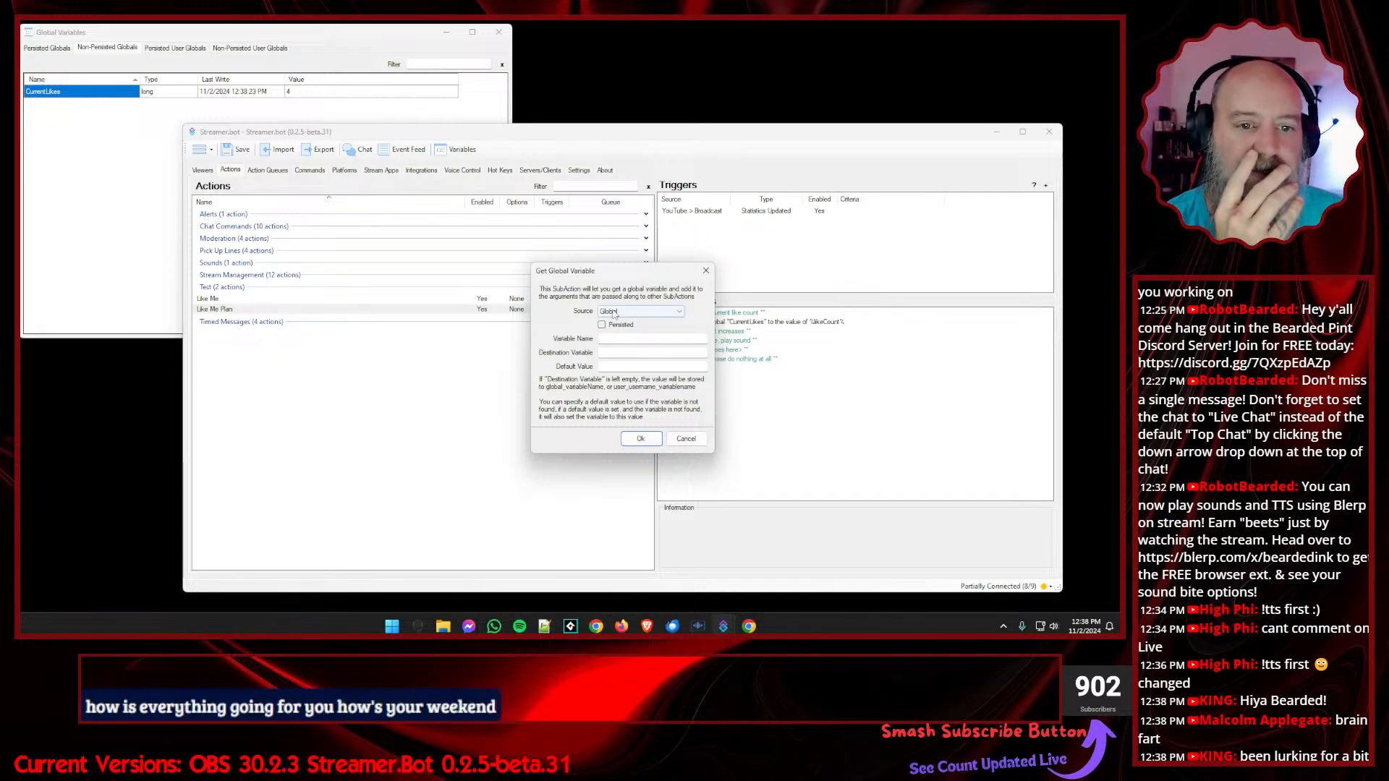
click(607, 338)
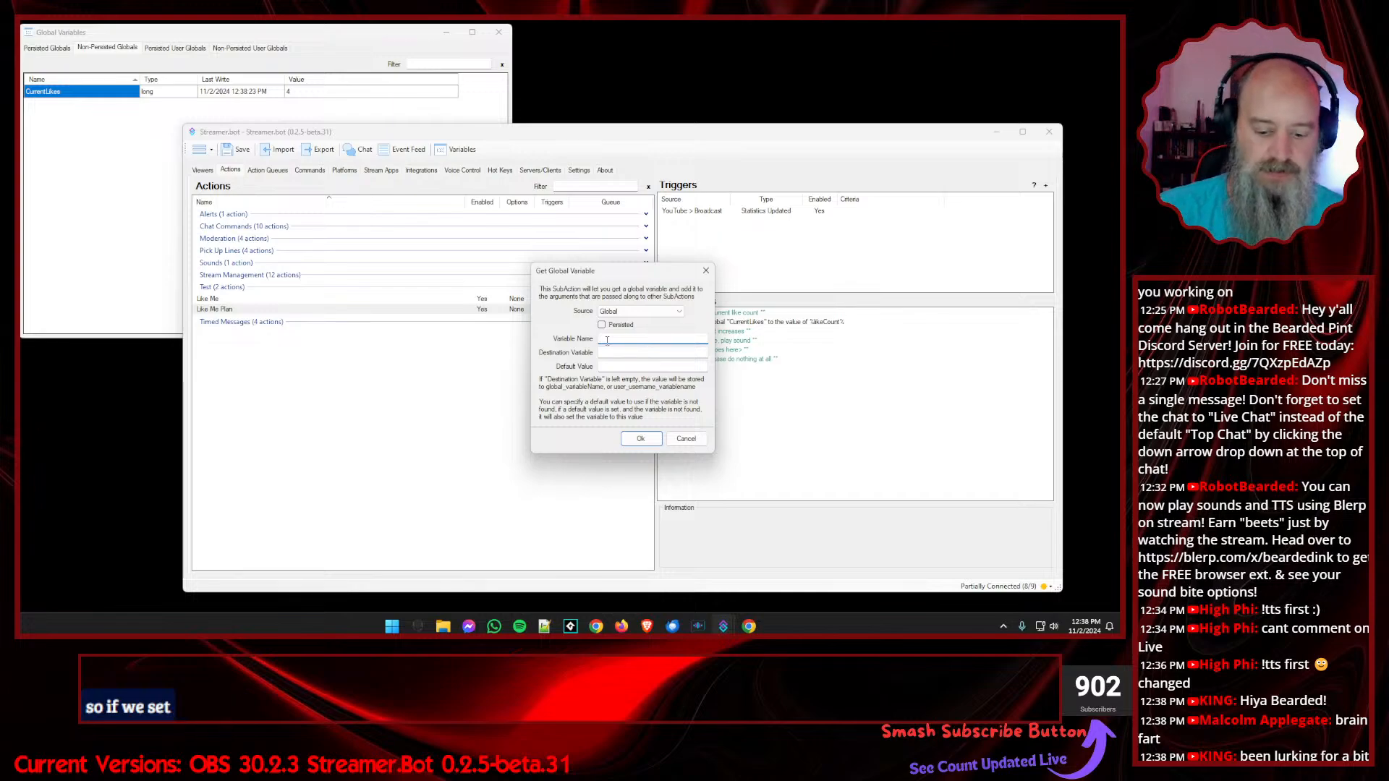
text(currentLike)
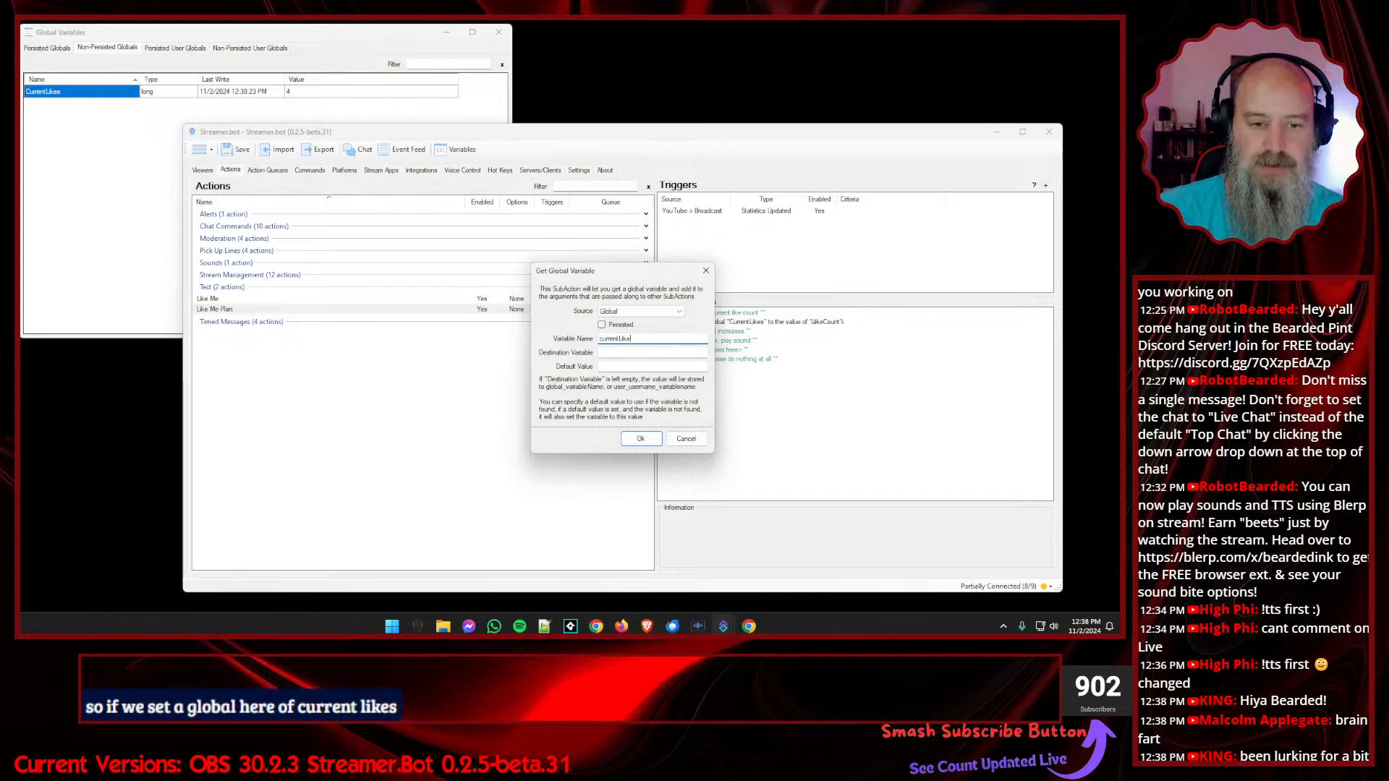
text(s)
- Set the destination variable to currentLikes and the default value to likeCount, and save the Get Global Variable sub-action
click(607, 353)
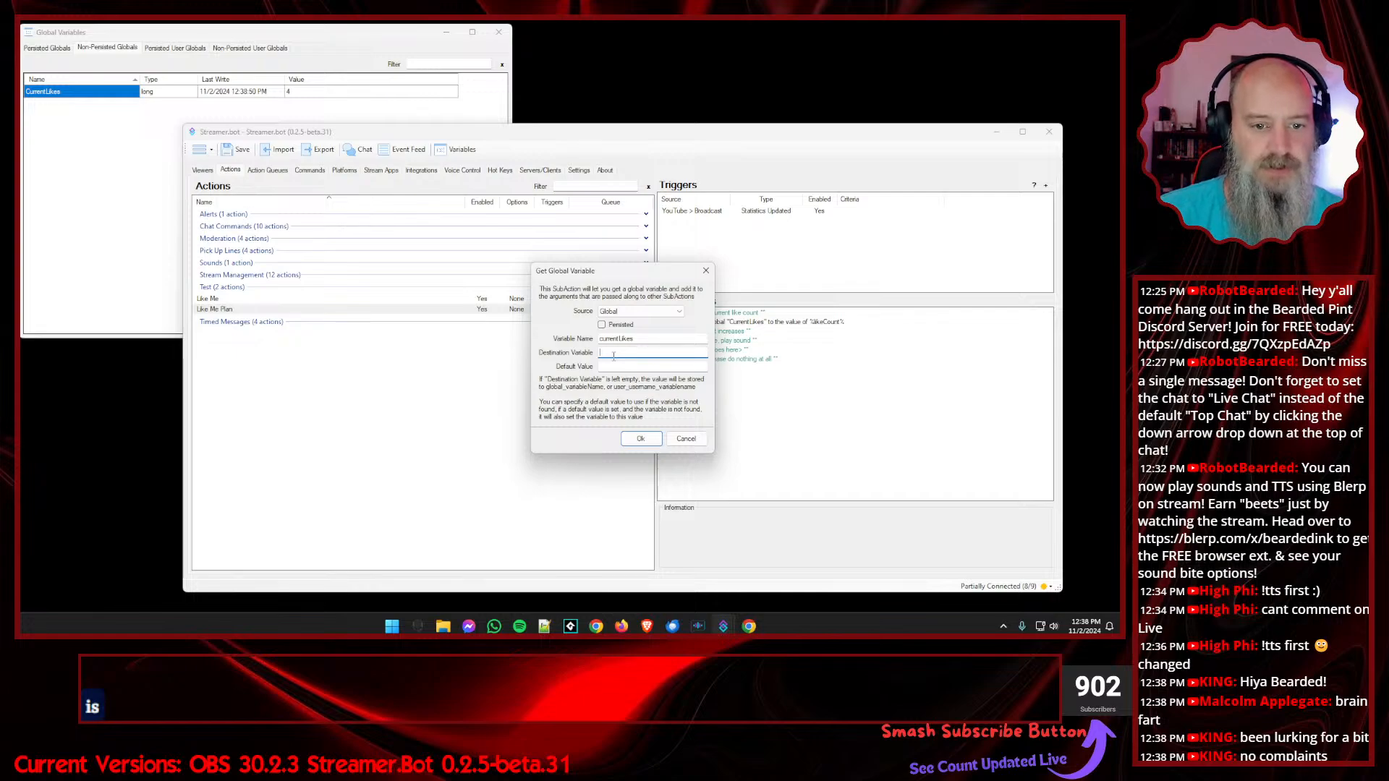
text(currentLikes)
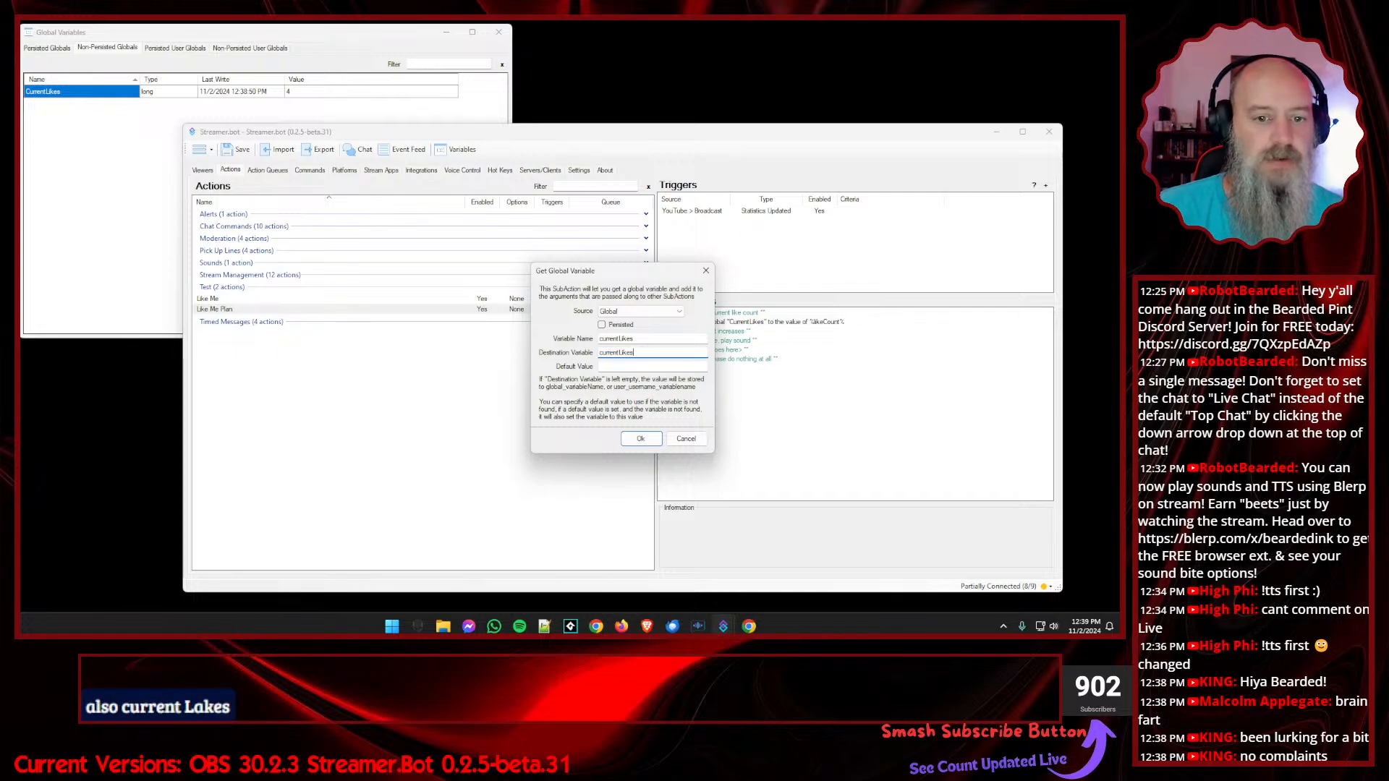
click(623, 367)
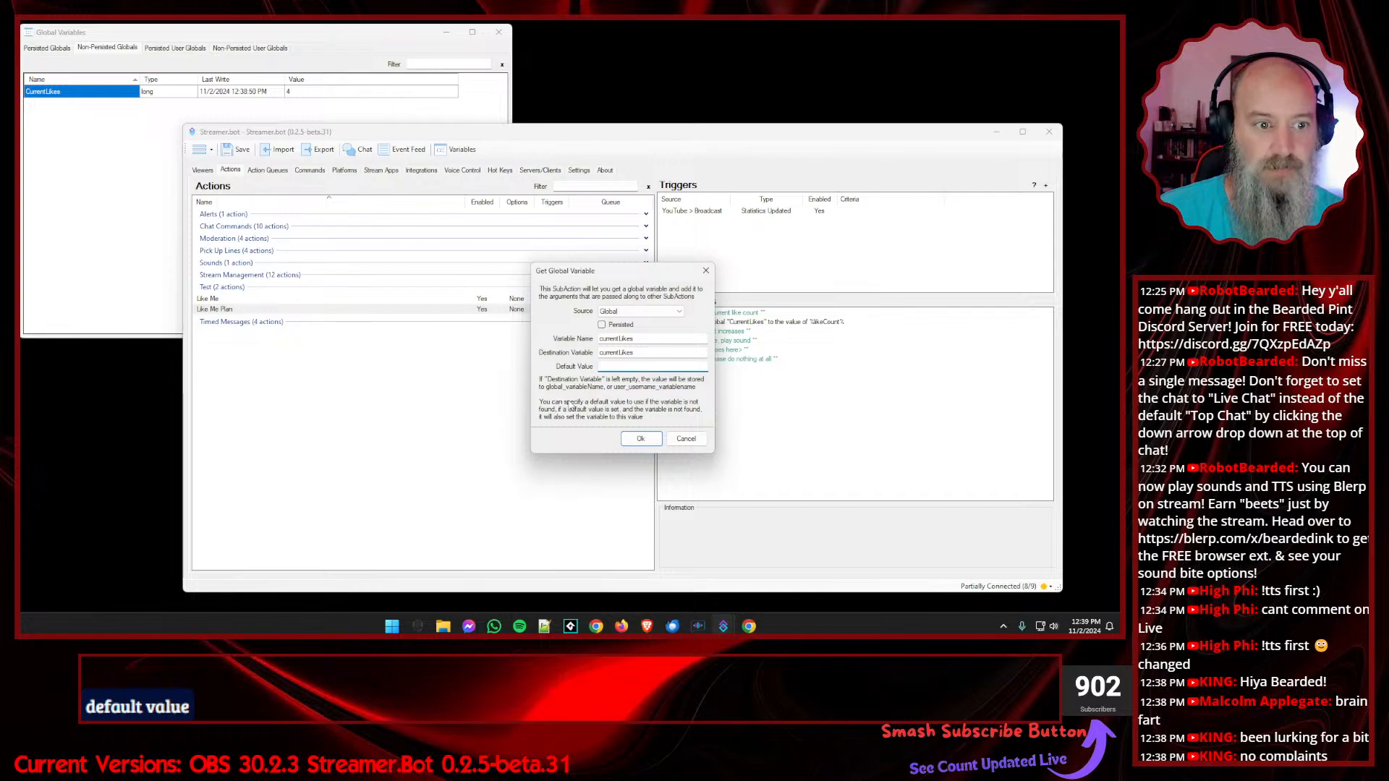
text(likeCount)
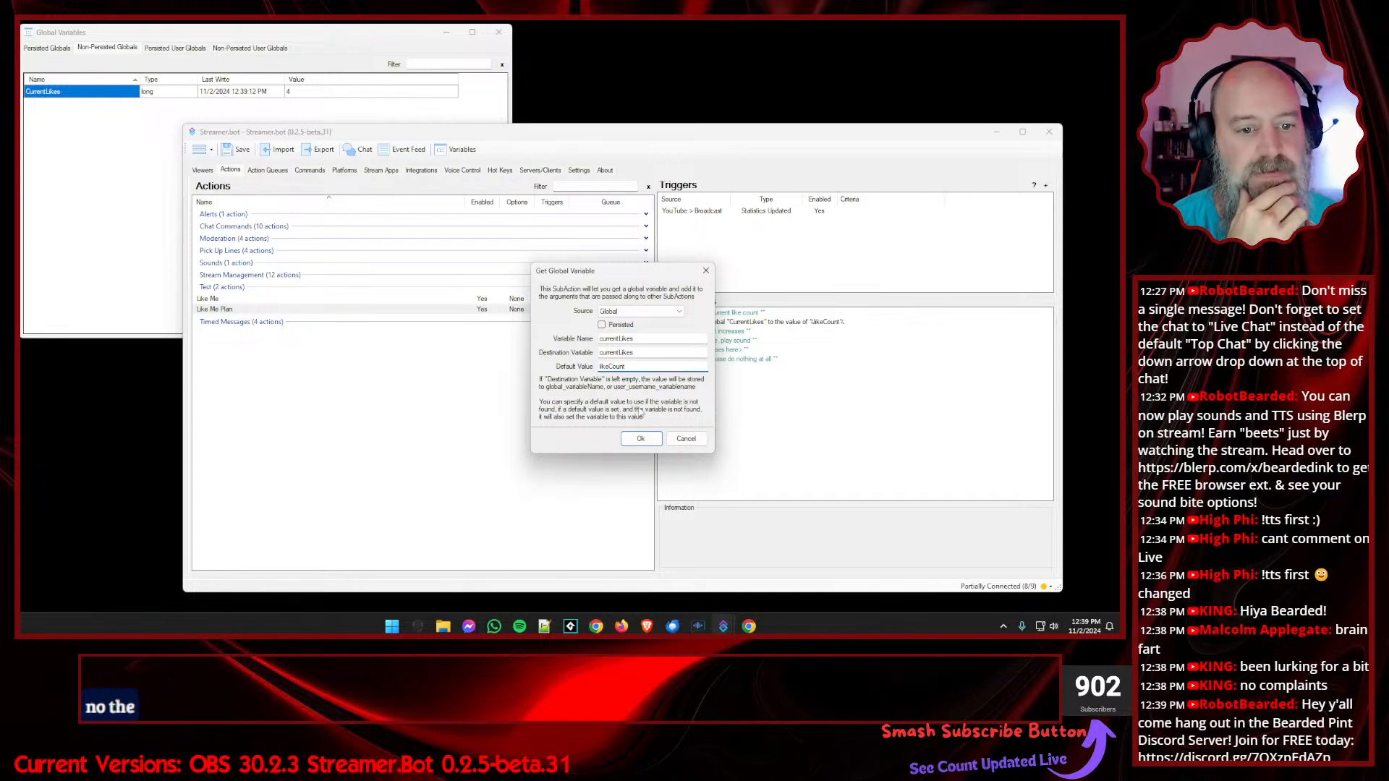
click(641, 438)
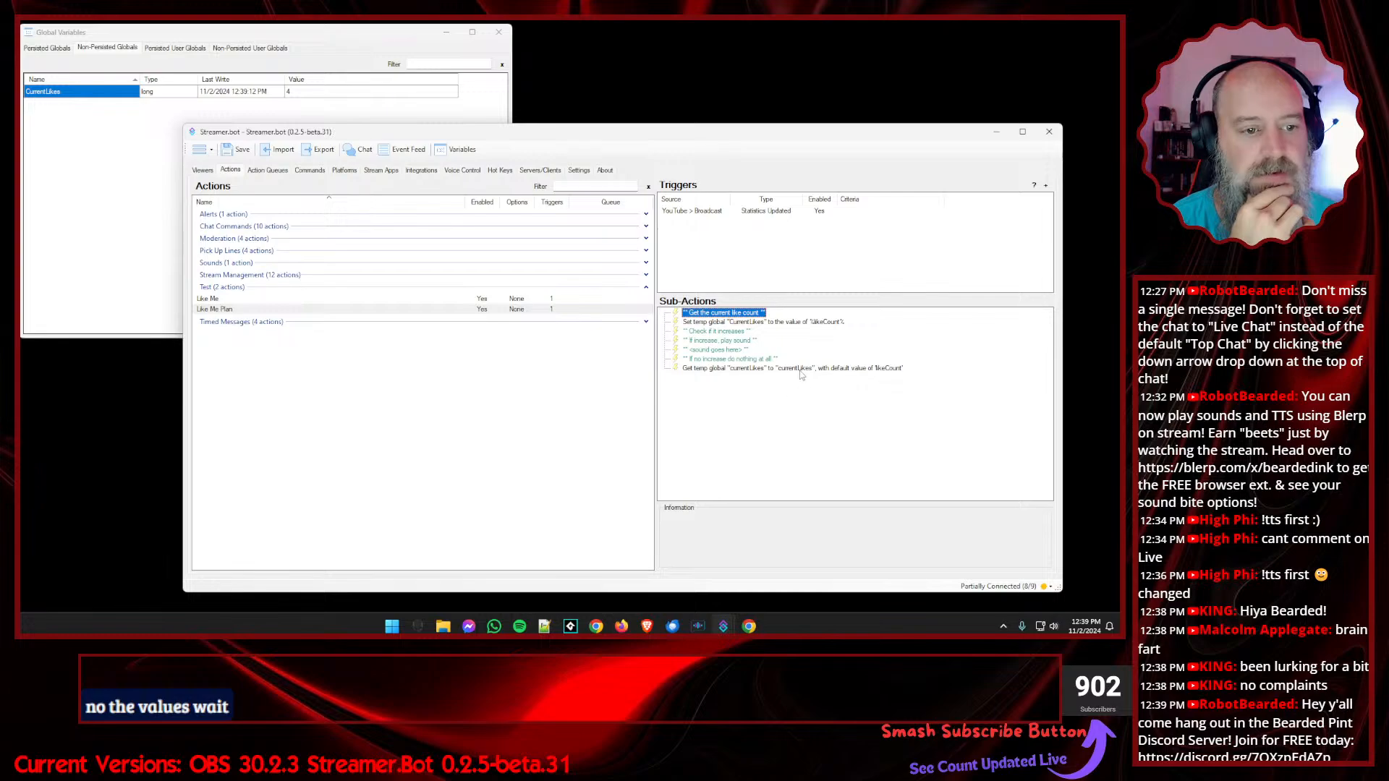
- Set the default value of the Get Global Variable sub-action for currentLikes to %likeCount% and save it
double_click(800, 369)
drag(634, 368, 578, 380)
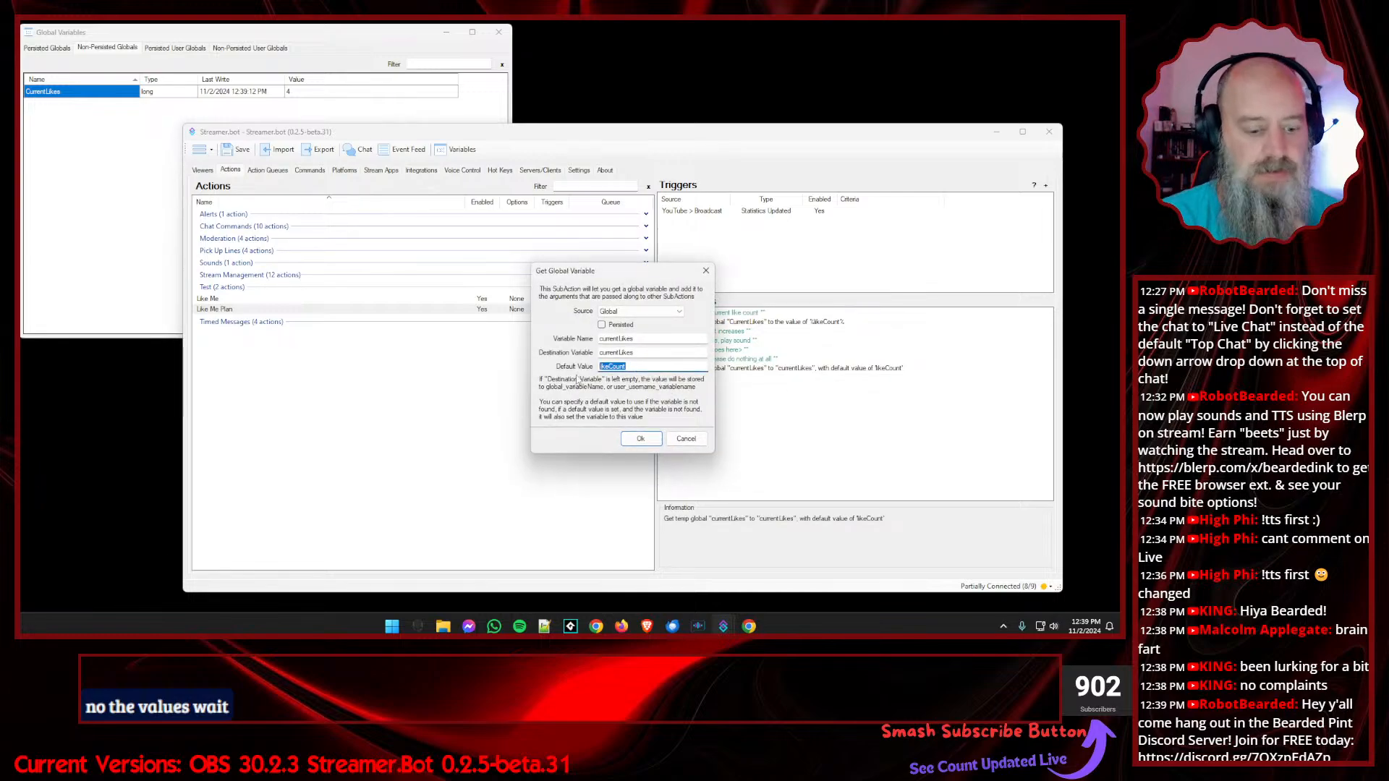
text(%l)
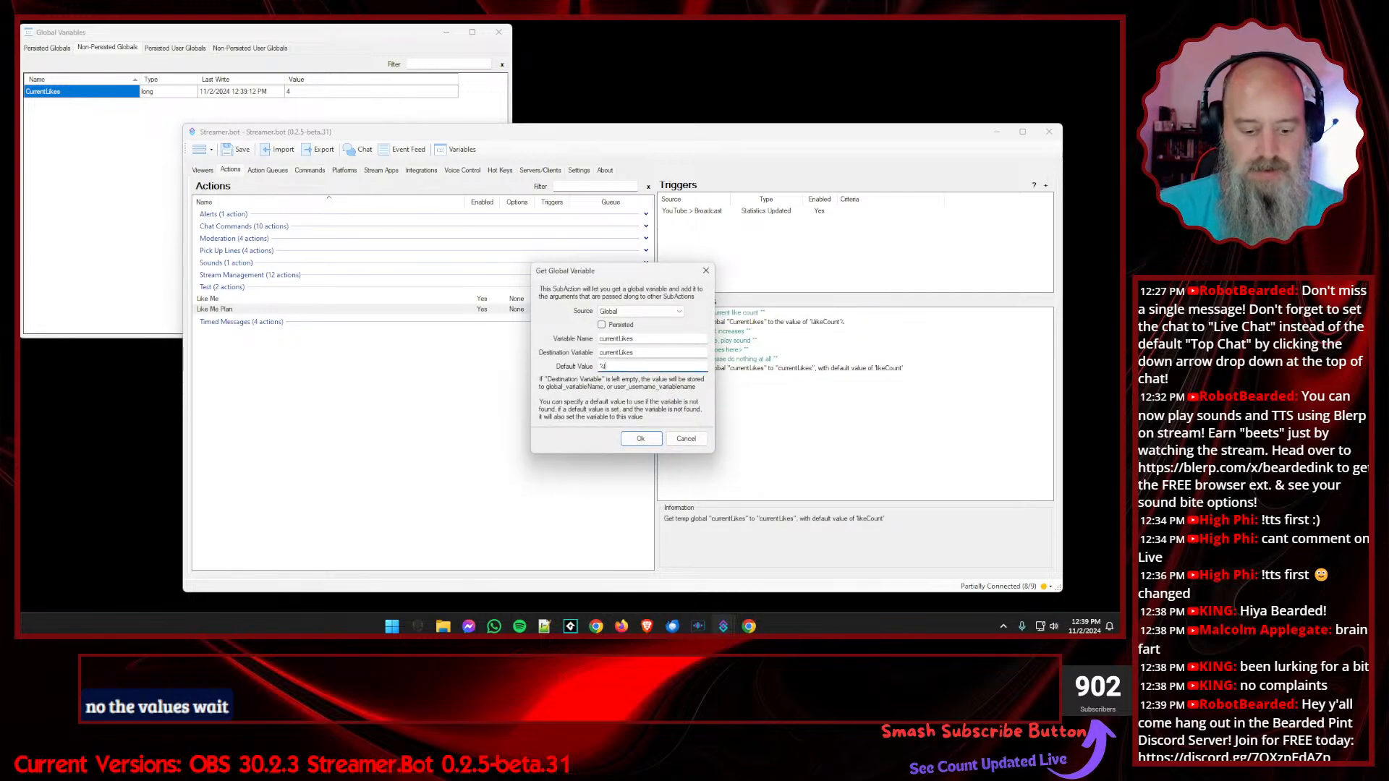
text(ikeCount)
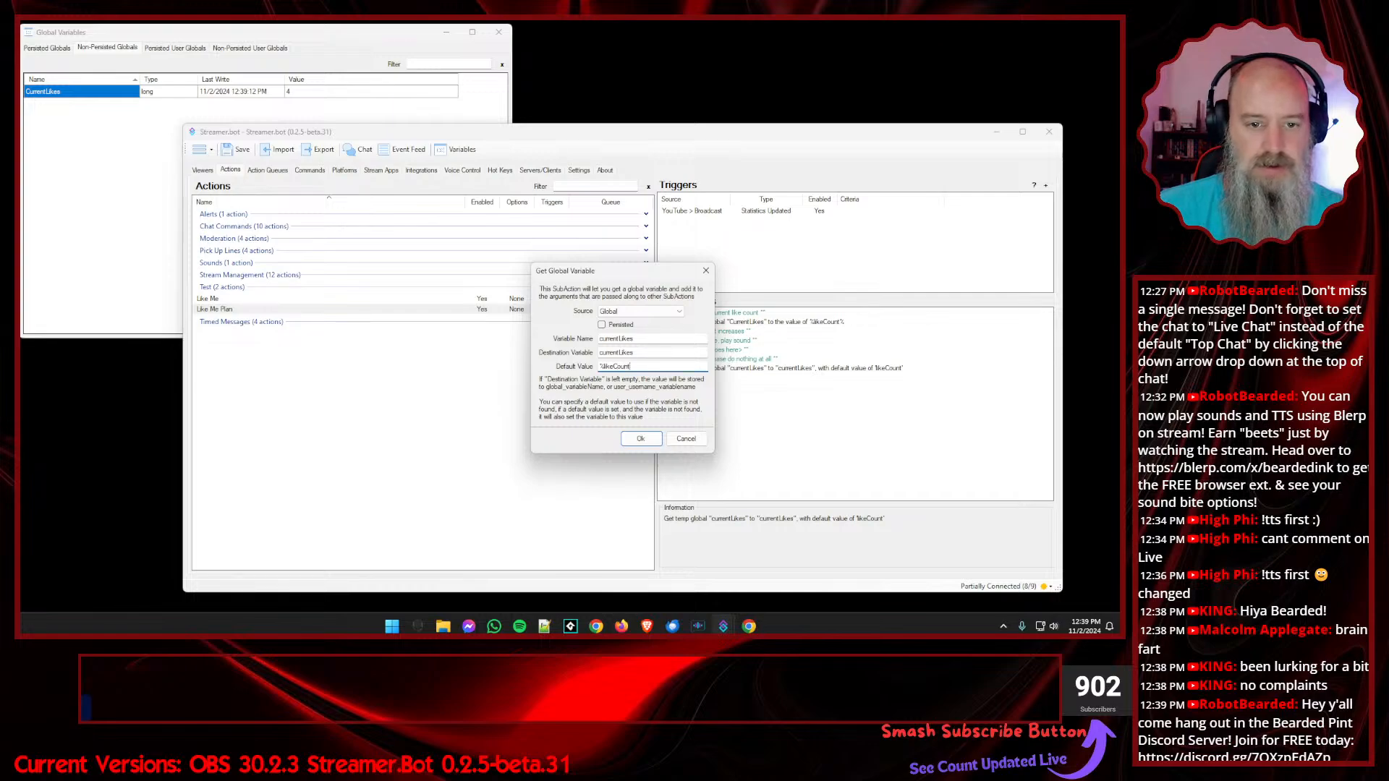
text(%)
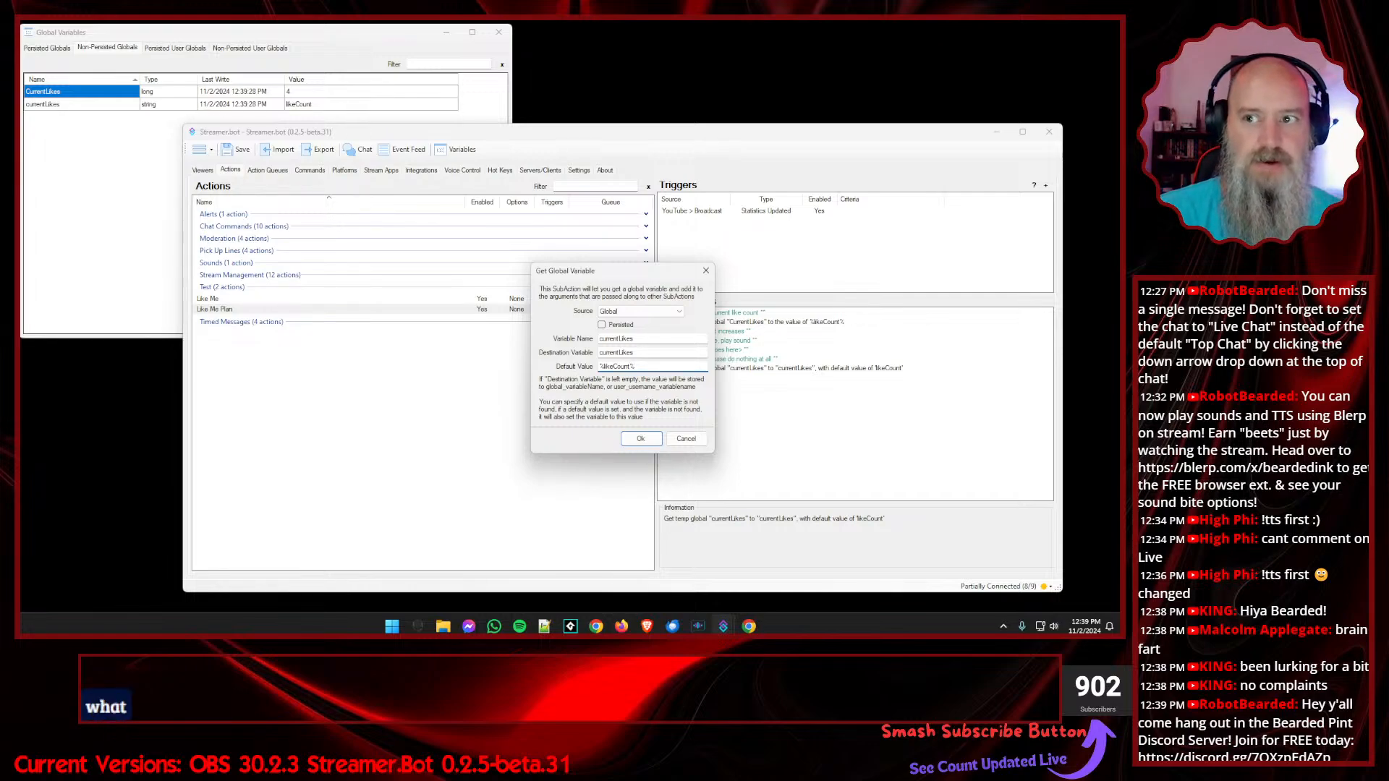
click(640, 439)
click(726, 428)
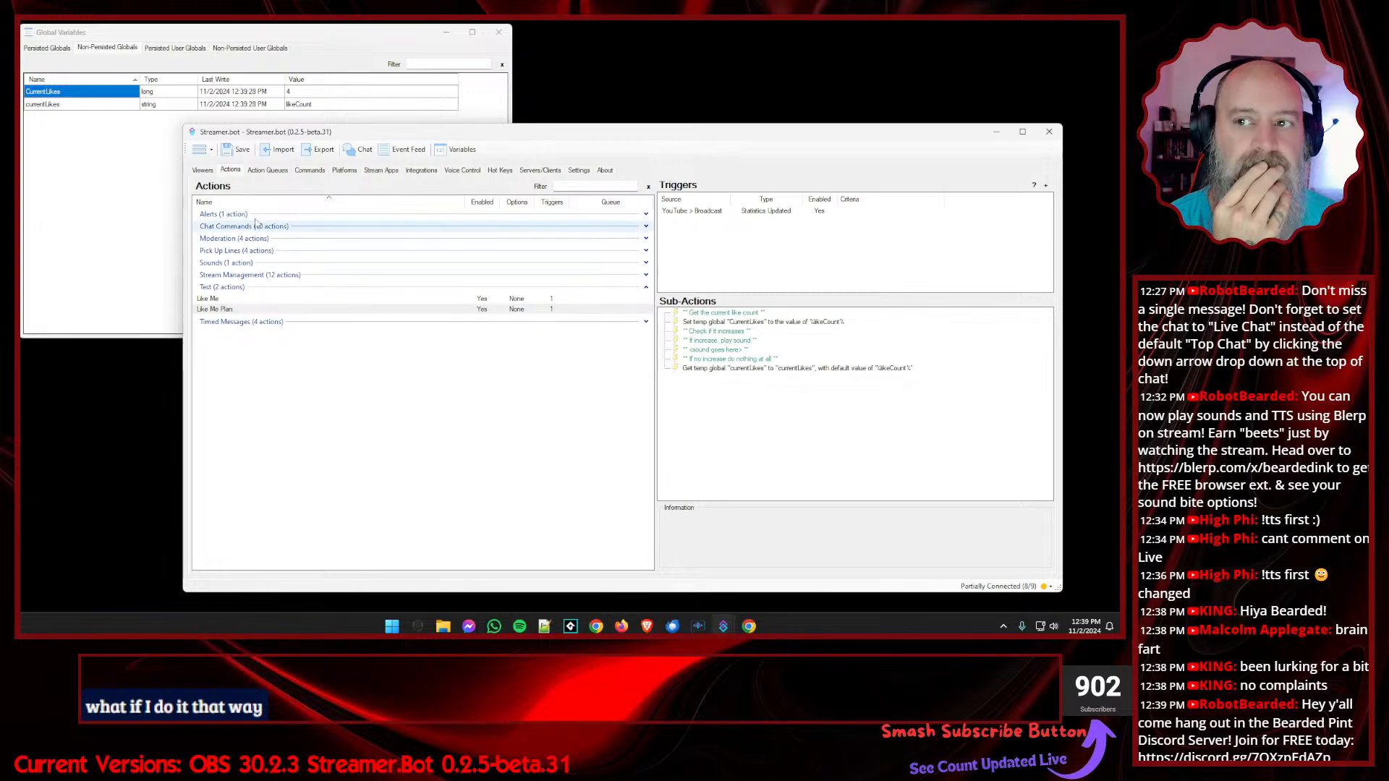
- Delete the lowercase currentLikes string variable from the non-persisted globals
right_click(115, 106)
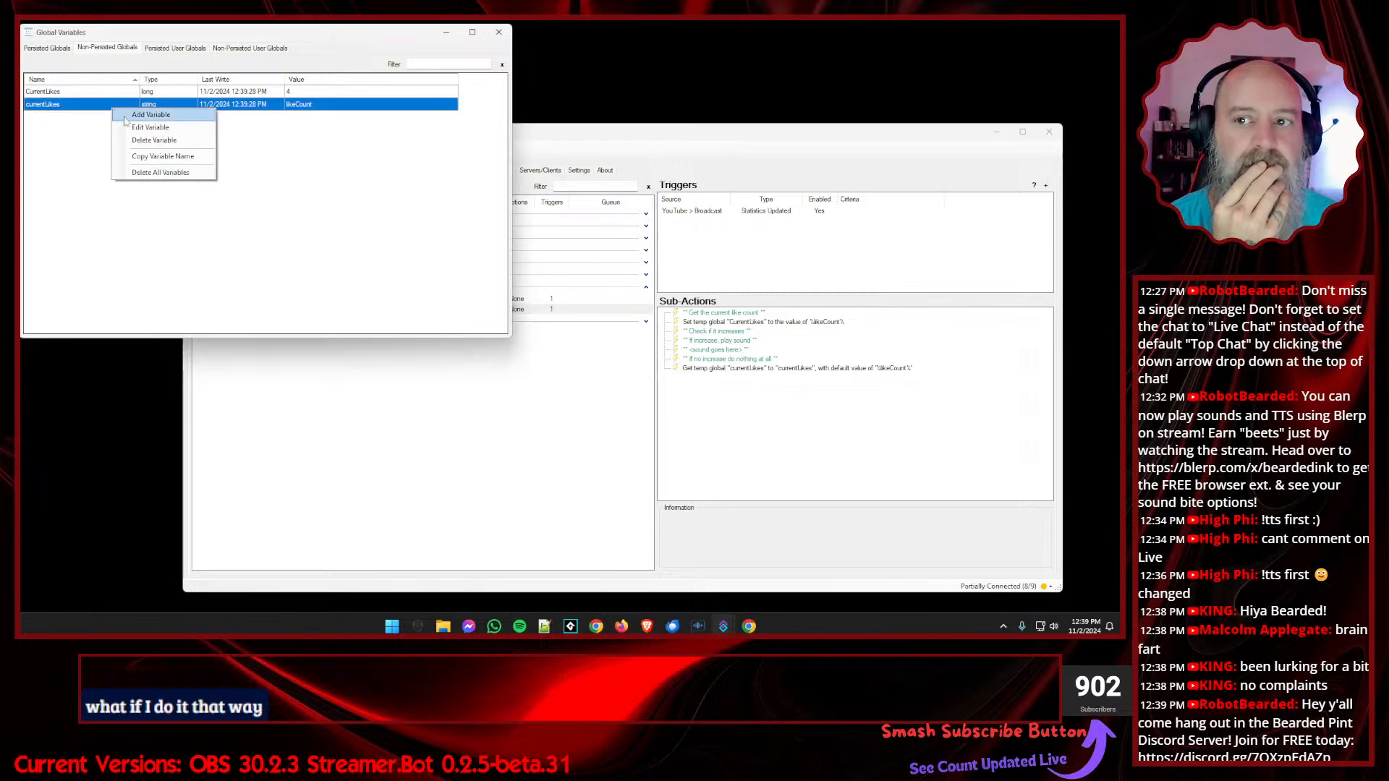
click(134, 148)
click(300, 209)
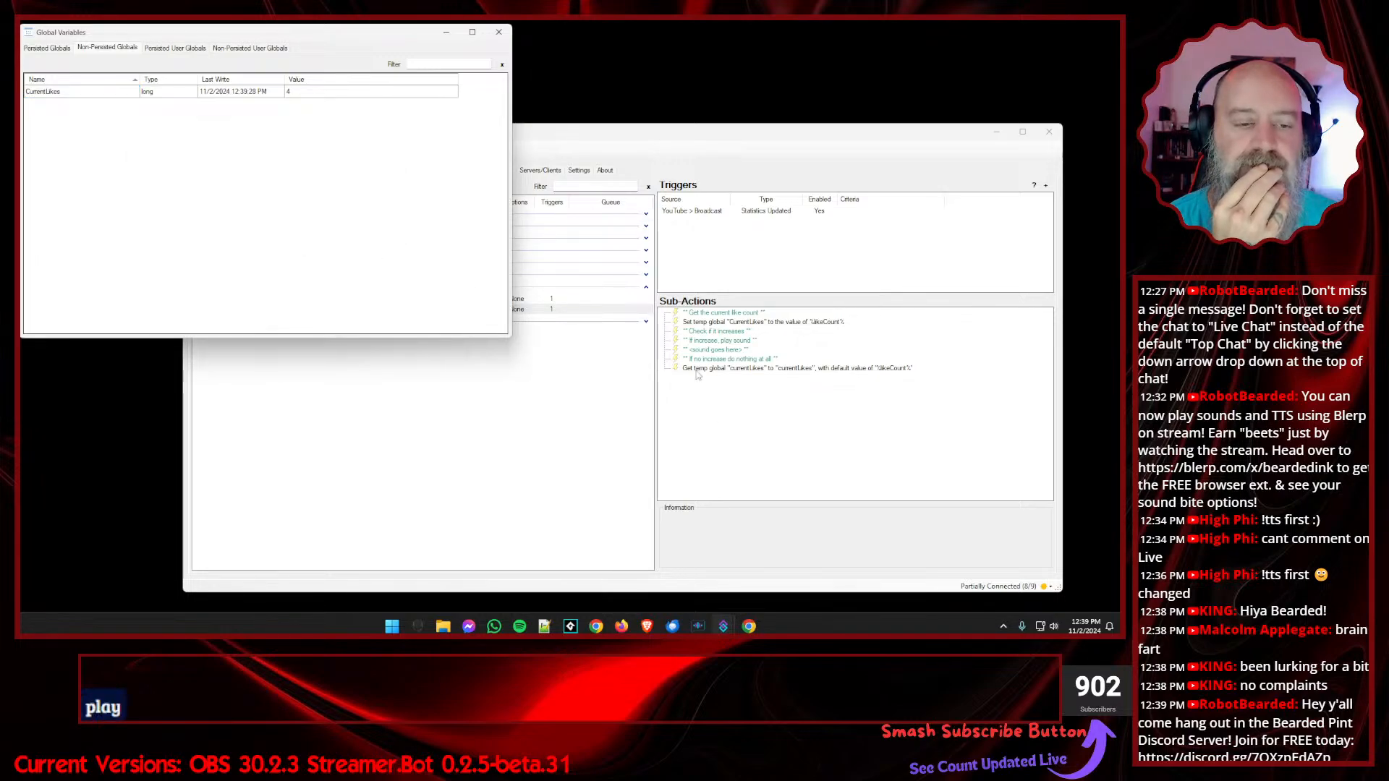
- Move the Get currentLikes sub-action directly below the Set CurrentLikes sub-action in Like Me Plan
click(822, 425)
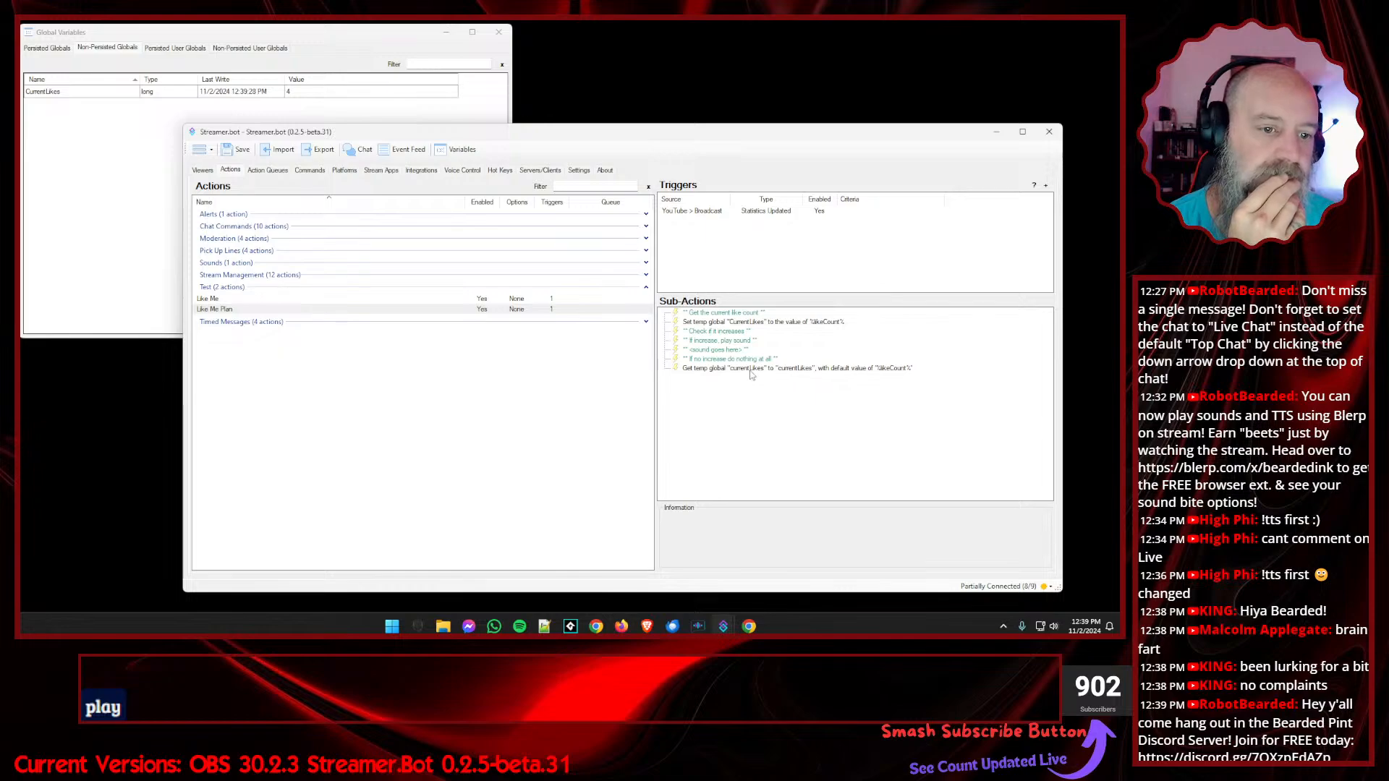
drag(753, 369, 745, 333)
click(746, 435)
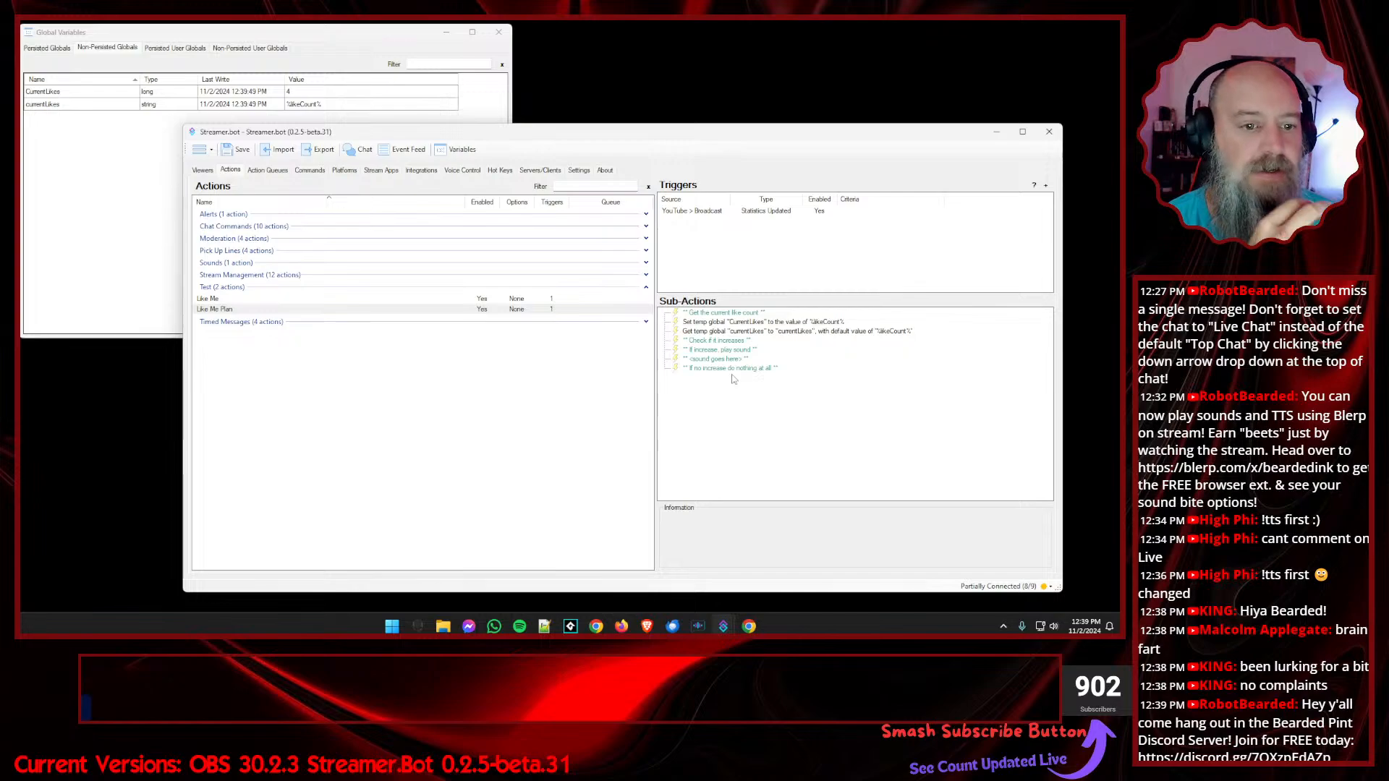
- Delete the Get currentLikes sub-action from Like Me Plan
click(733, 333)
right_click(733, 333)
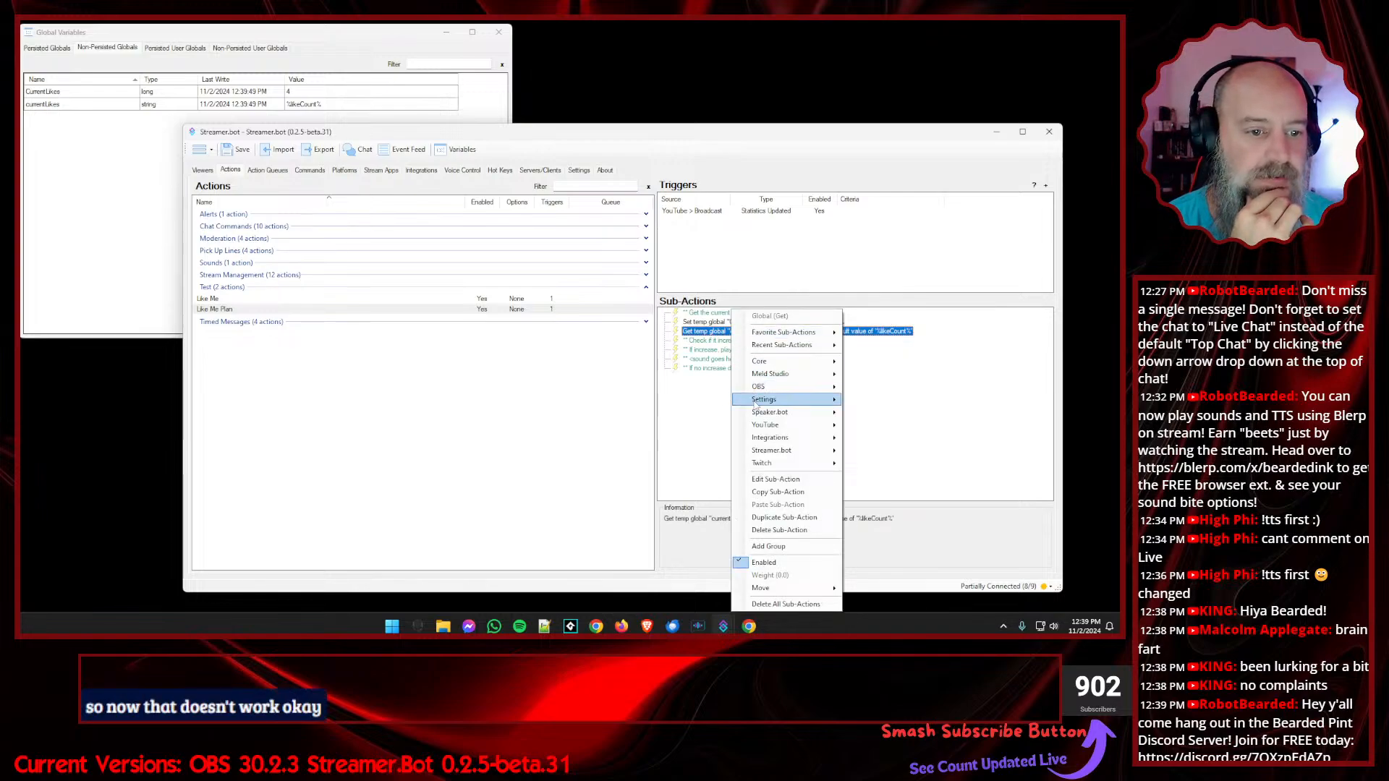
click(774, 530)
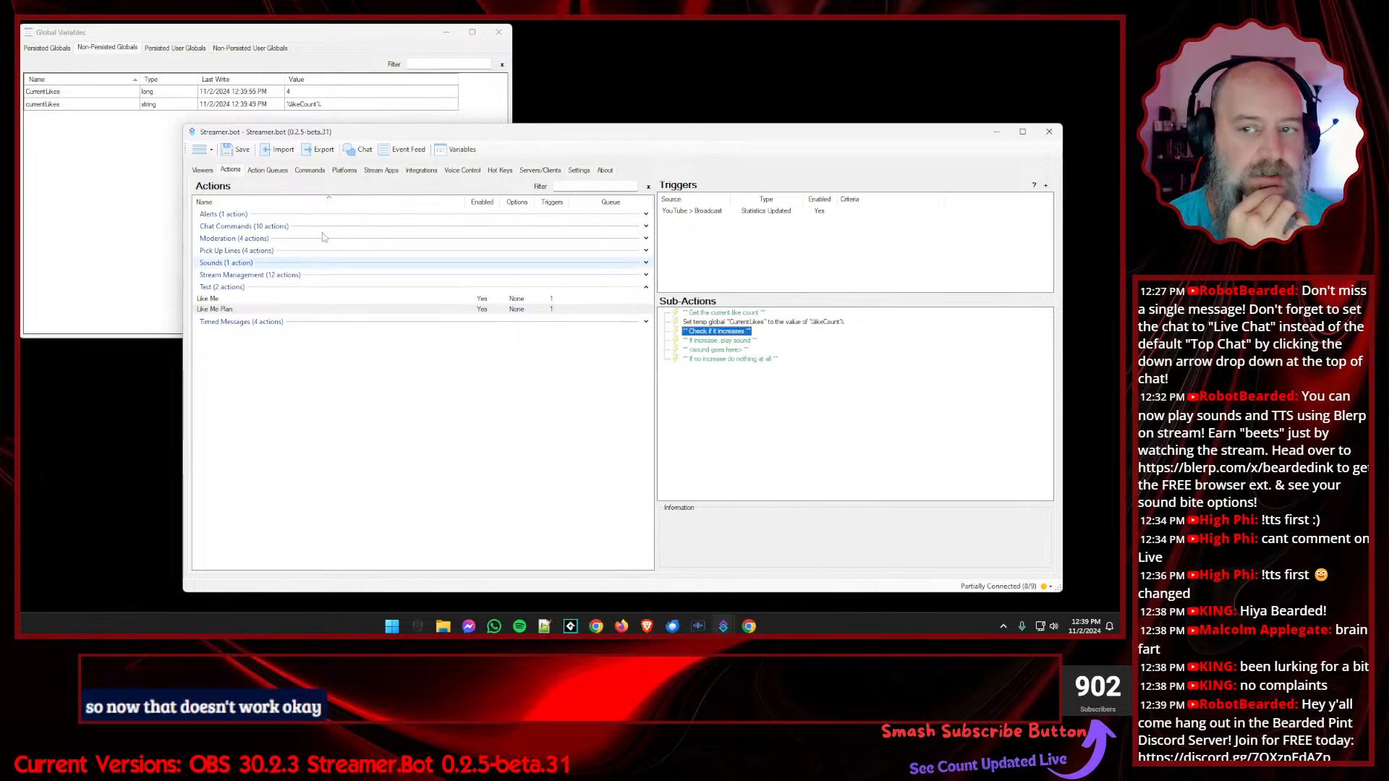
- Remove the recreated currentLikes string variable holding %likeCount% from the non-persisted globals
right_click(80, 105)
click(101, 137)
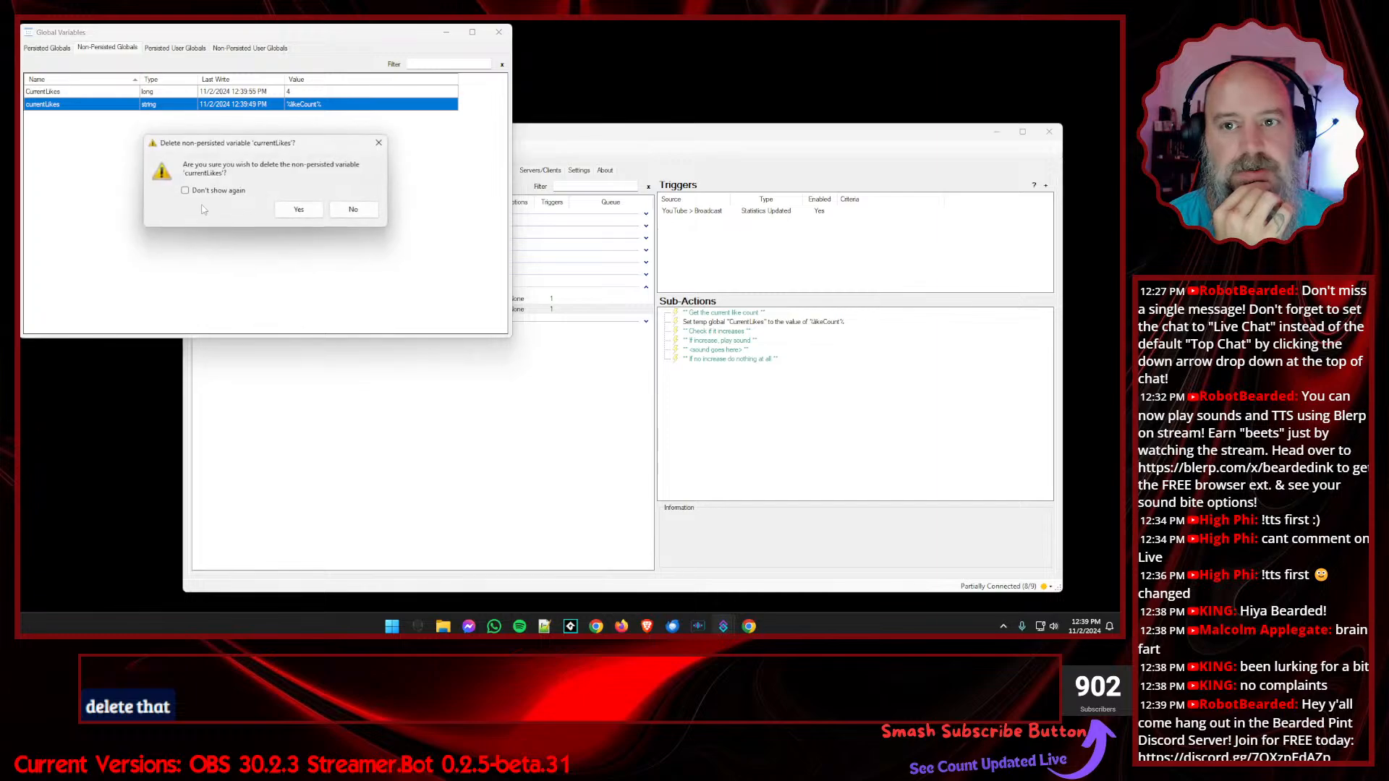
click(299, 209)
click(716, 419)
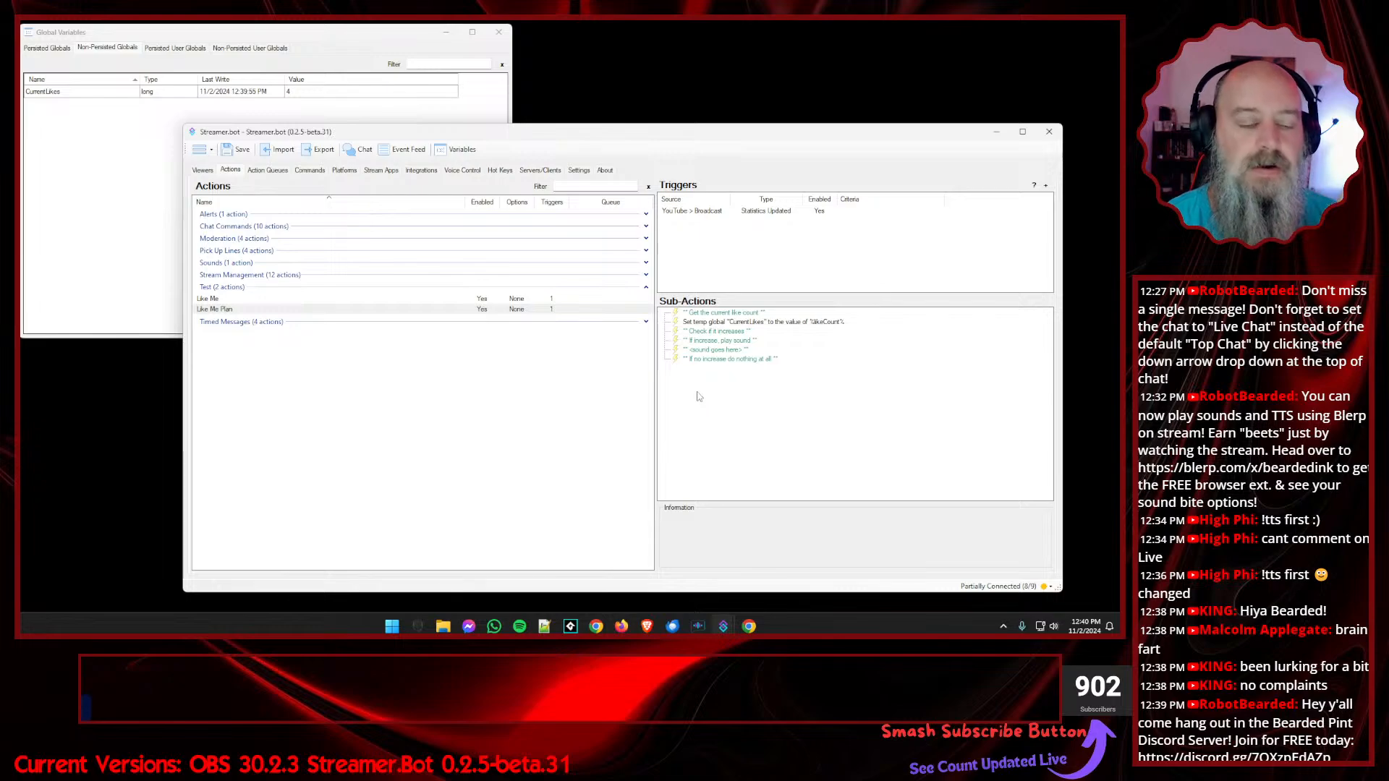
- Duplicate the Set CurrentLikes global variable sub-action in Like Me Plan
right_click(699, 396)
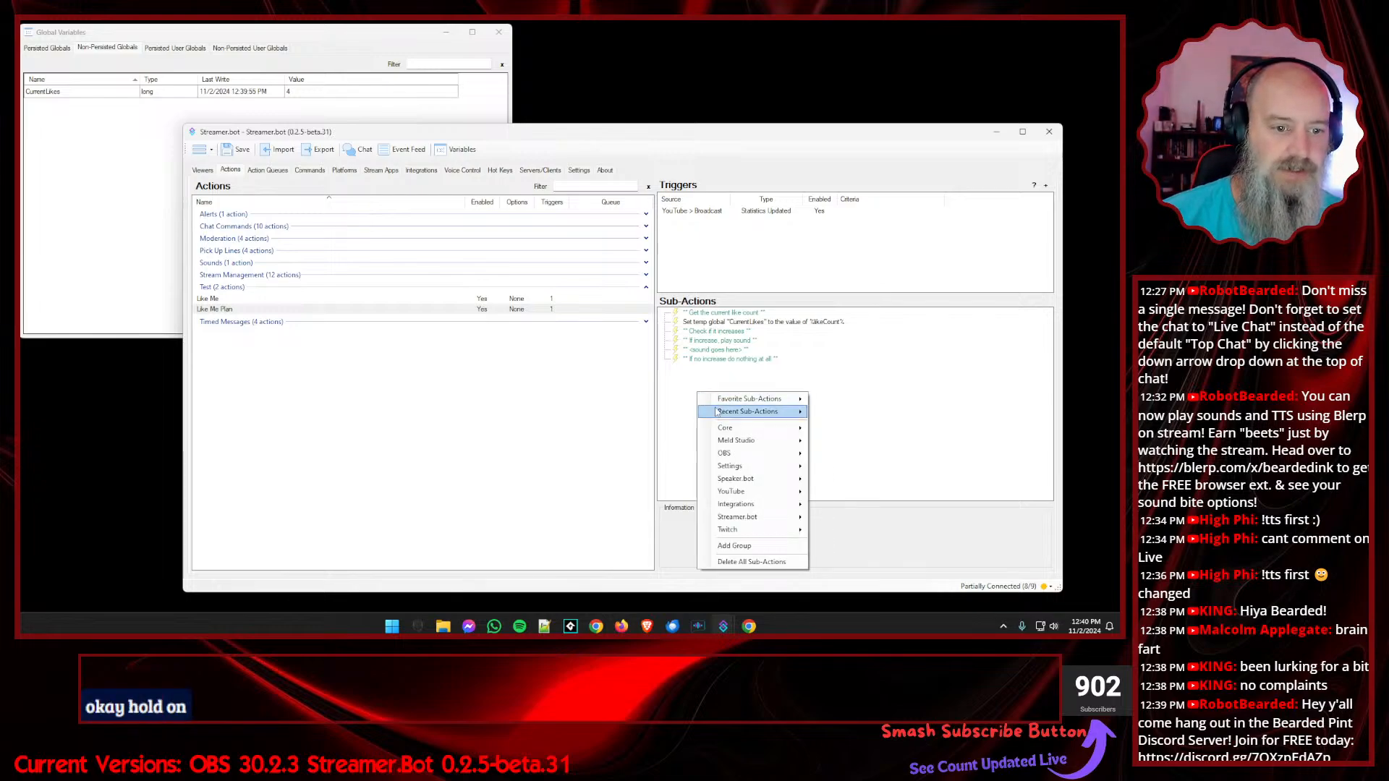
mouse_move(725, 427)
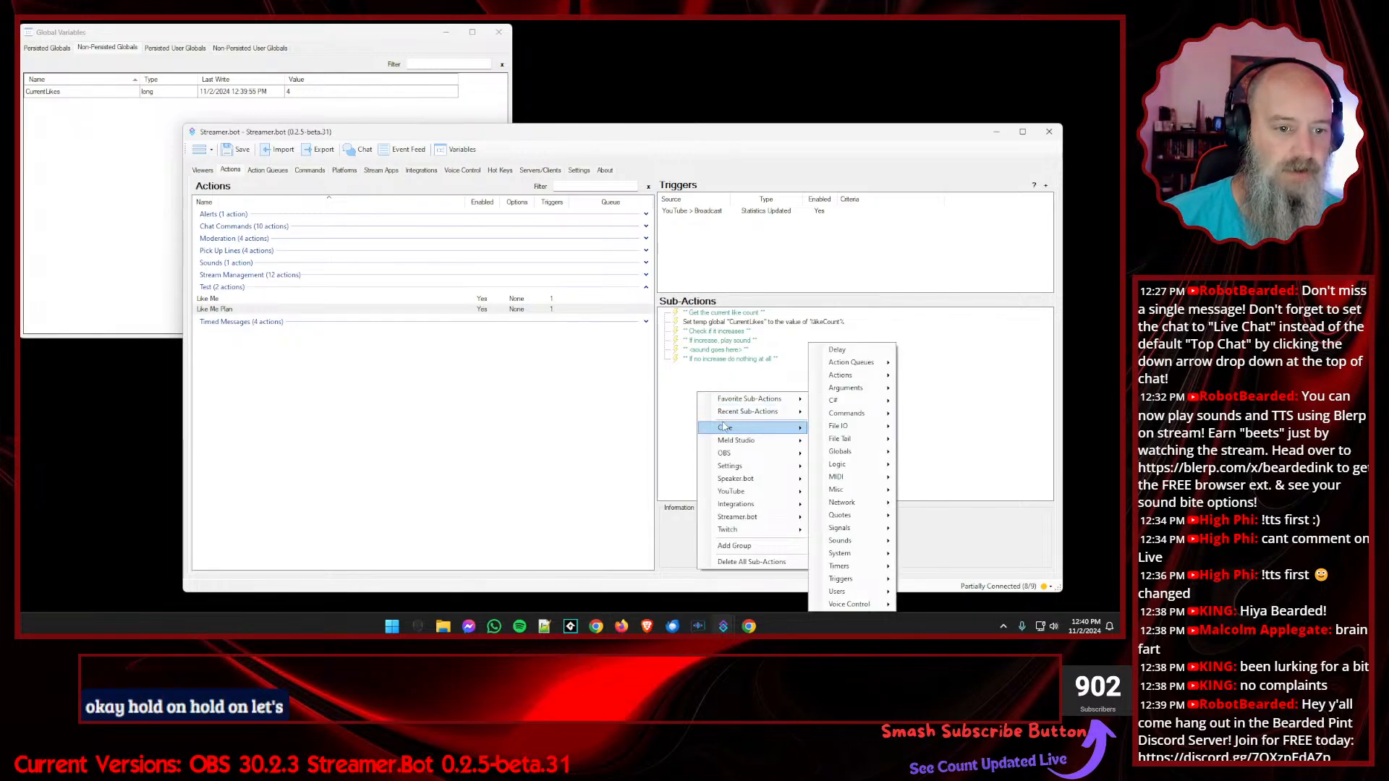
click(725, 322)
right_click(727, 321)
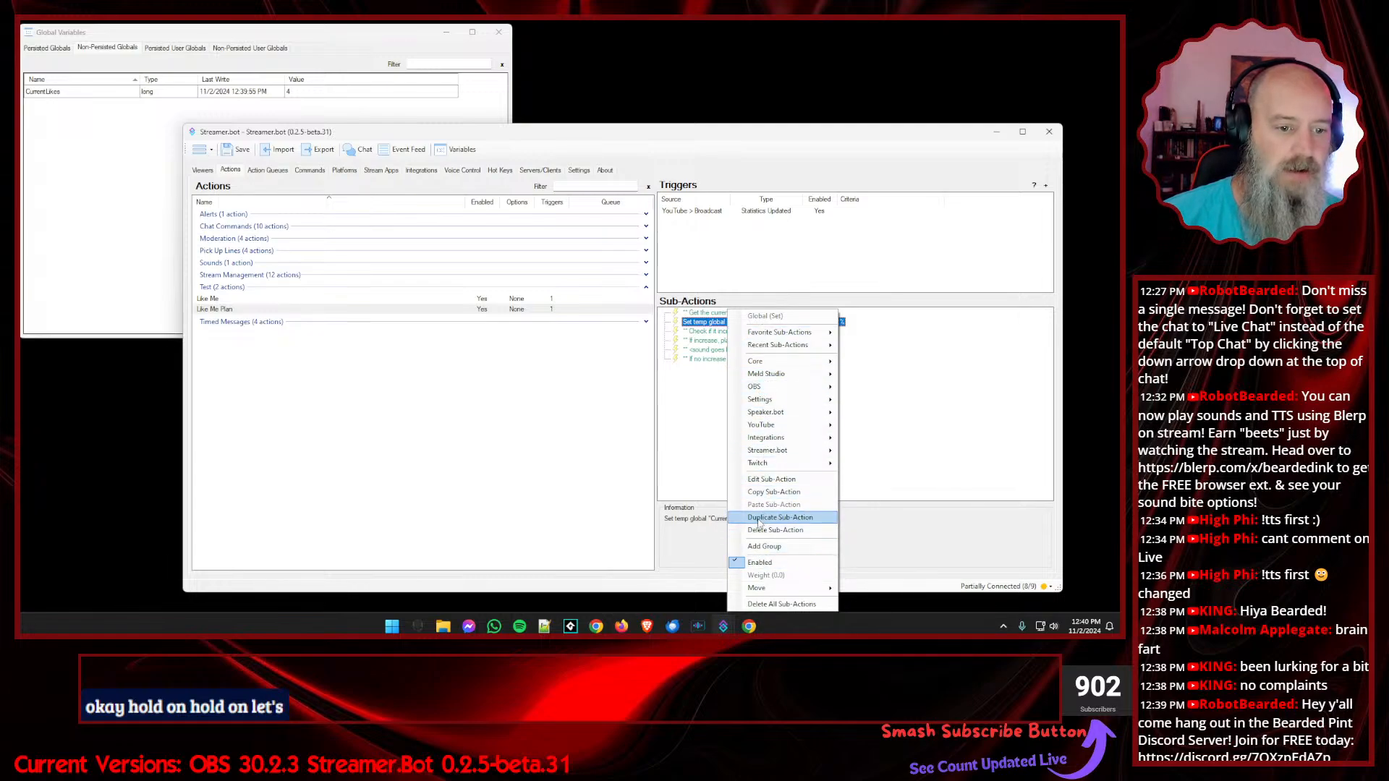
click(759, 518)
- Change the variable name in the duplicated Set Global Variable sub-action to likePlus
double_click(725, 368)
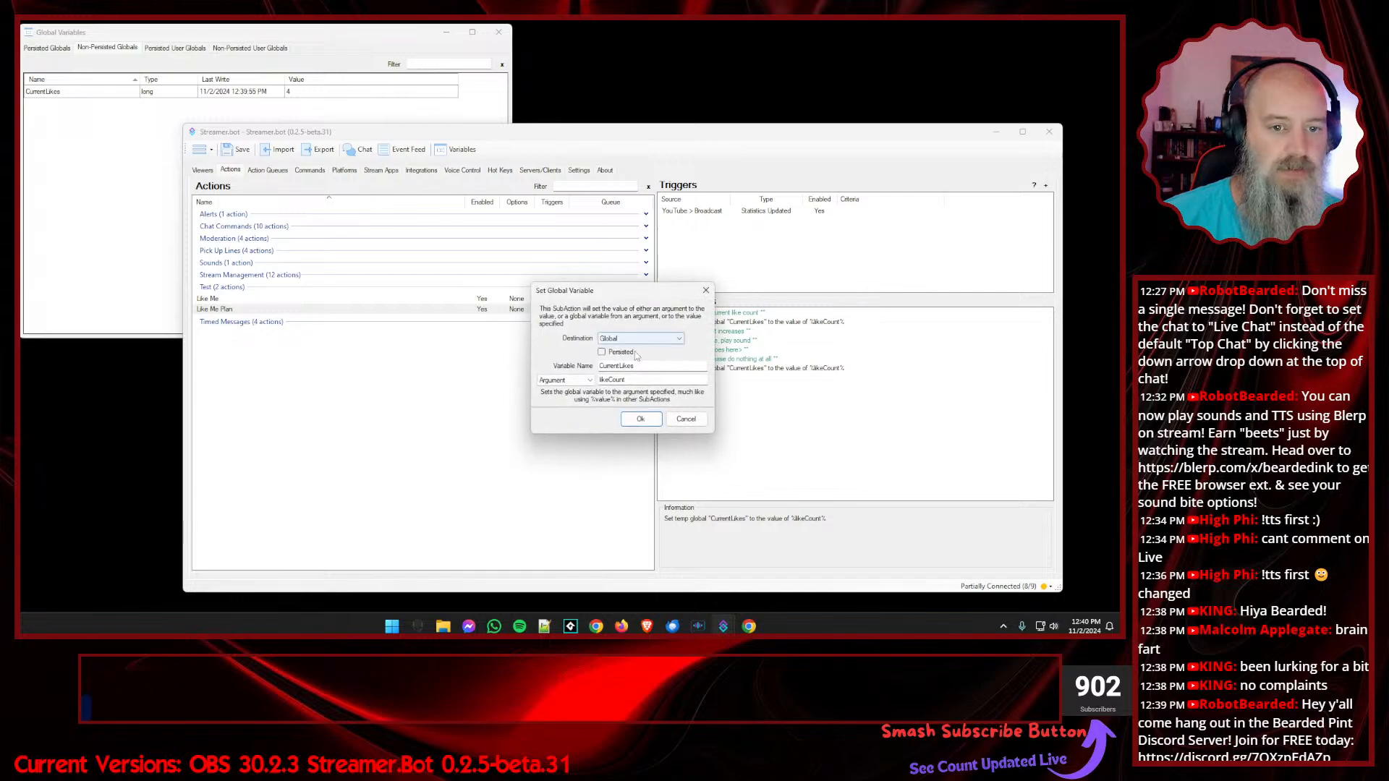
drag(635, 366, 596, 369)
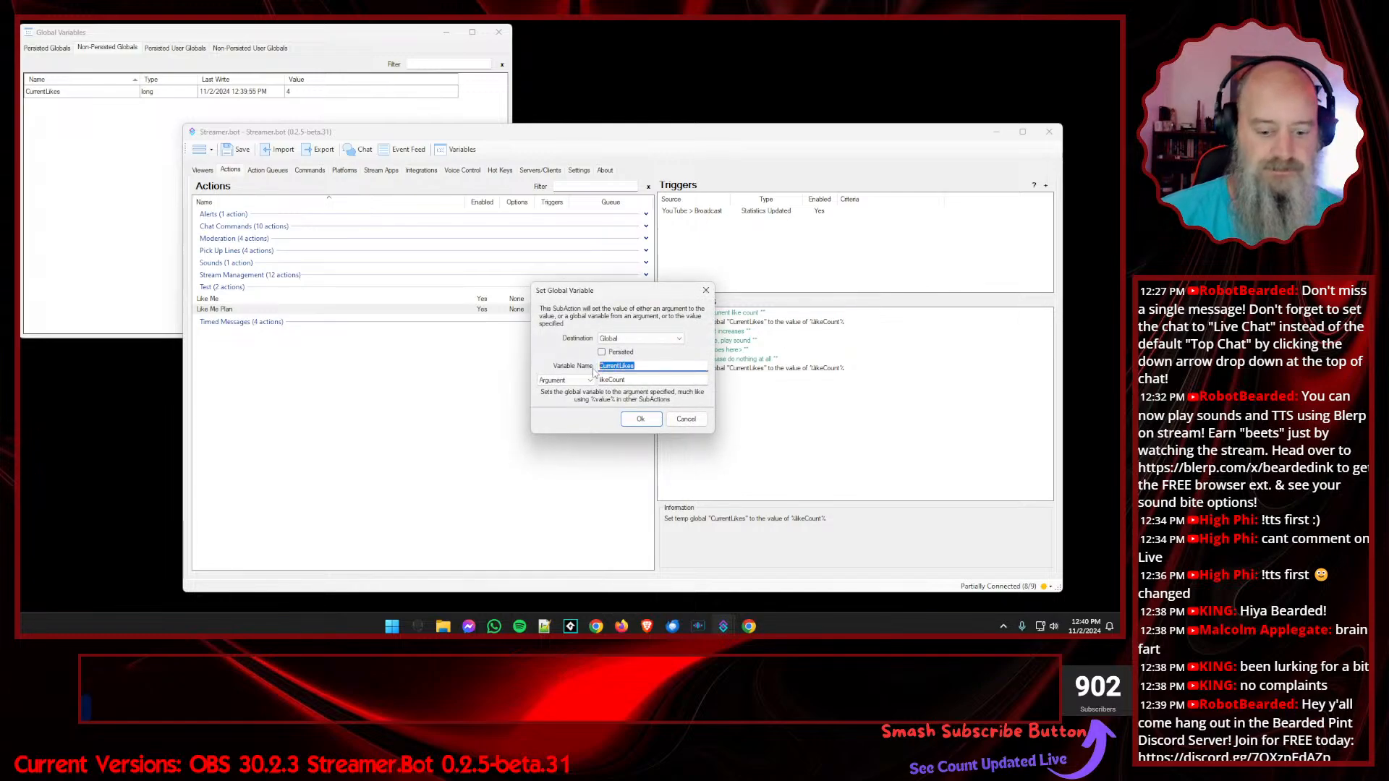
text(L)
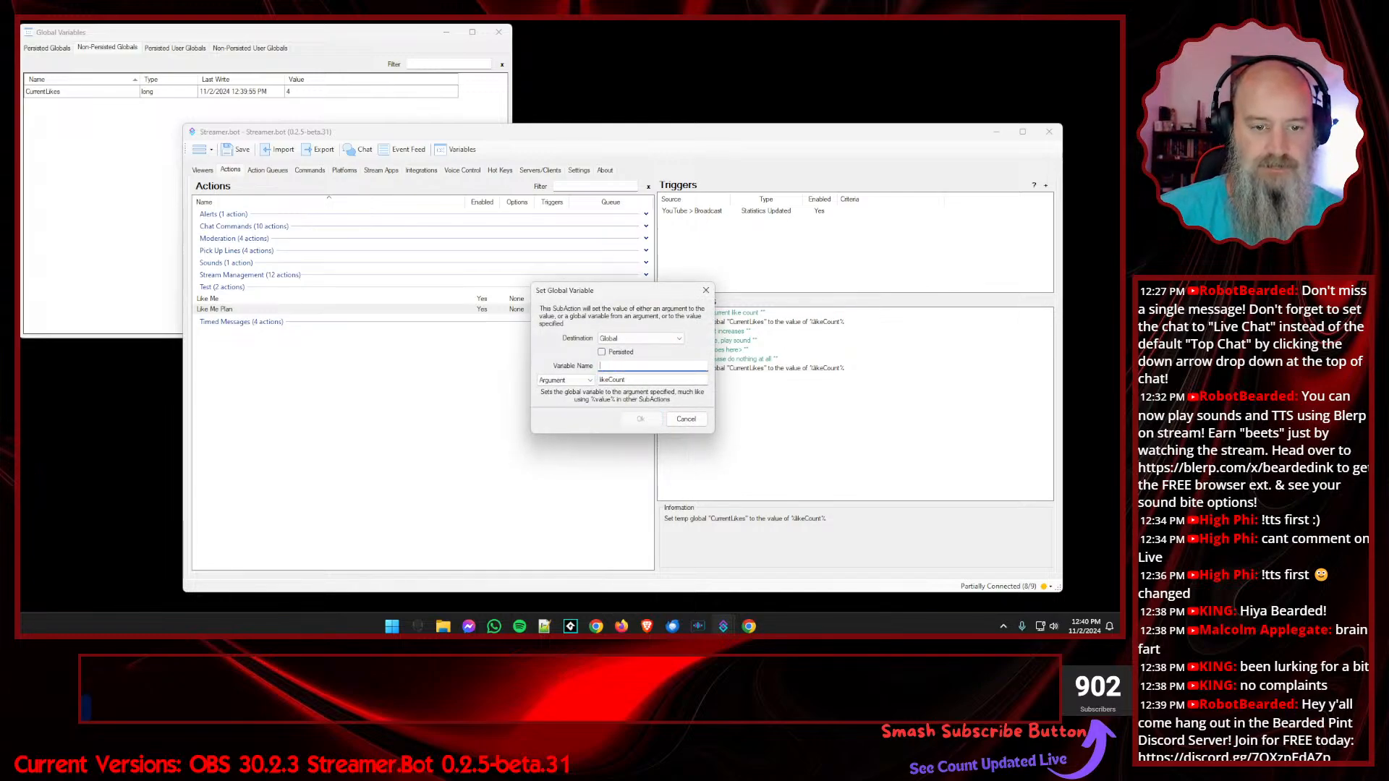
key(BackSpace)
text(likePlus)
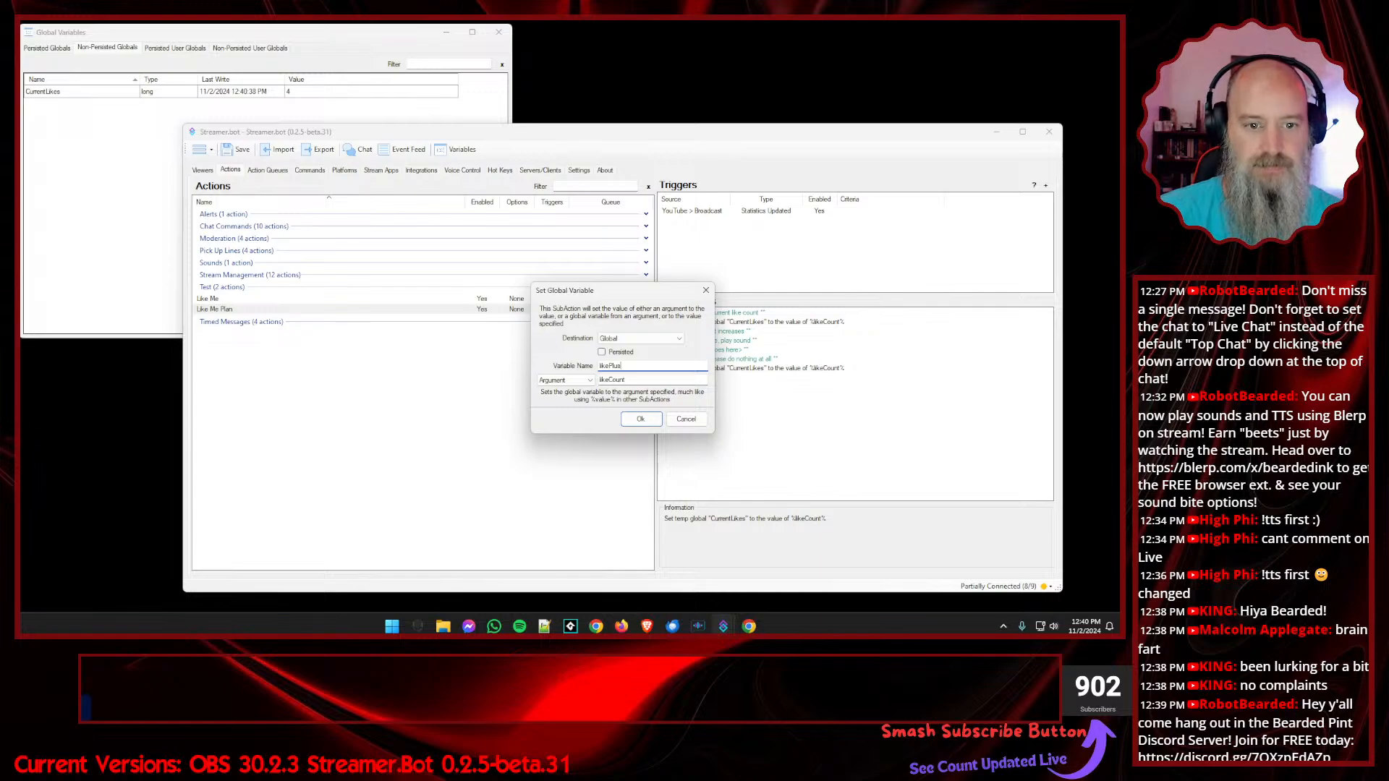
- Set the likePlus argument to $math(%likeCount%+1), save, and place the sub-action directly below the Set CurrentLikes one
double_click(621, 380)
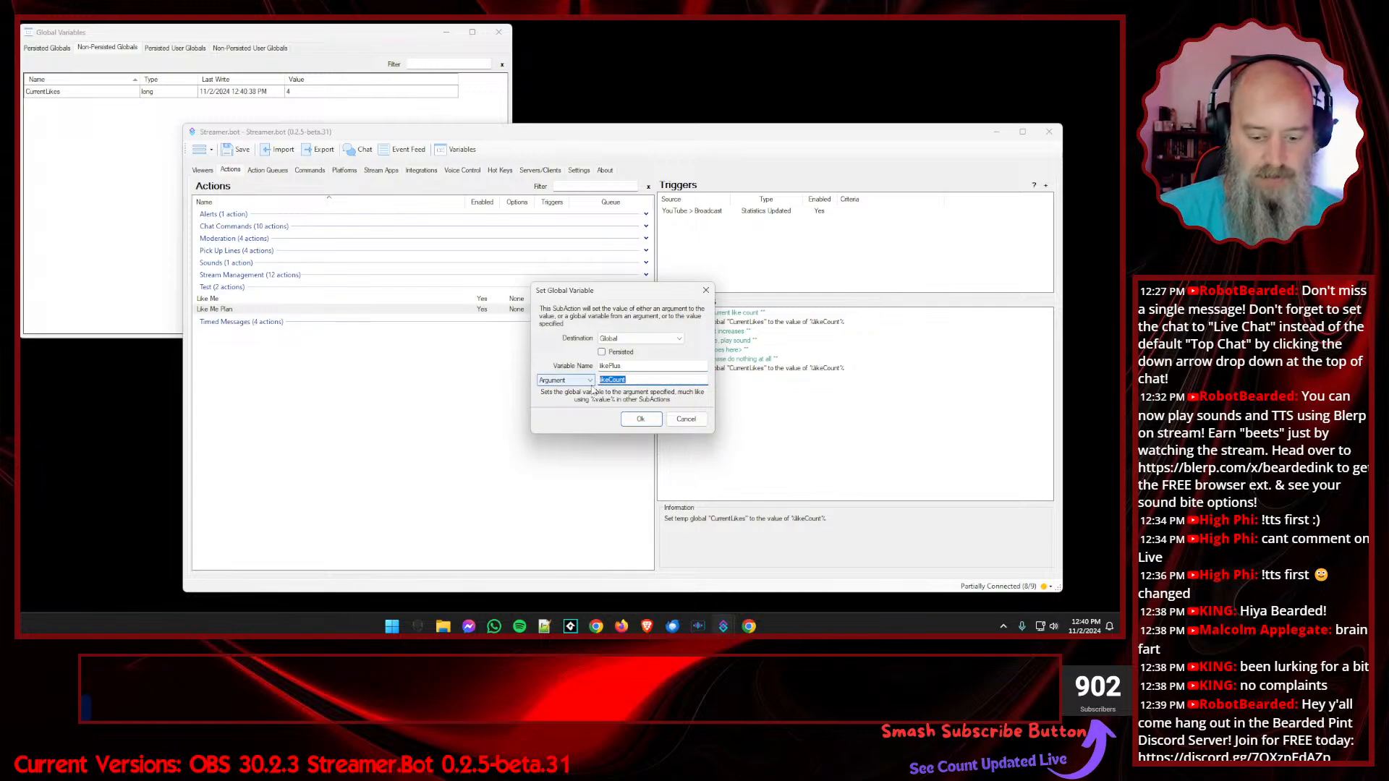
text($math(%)
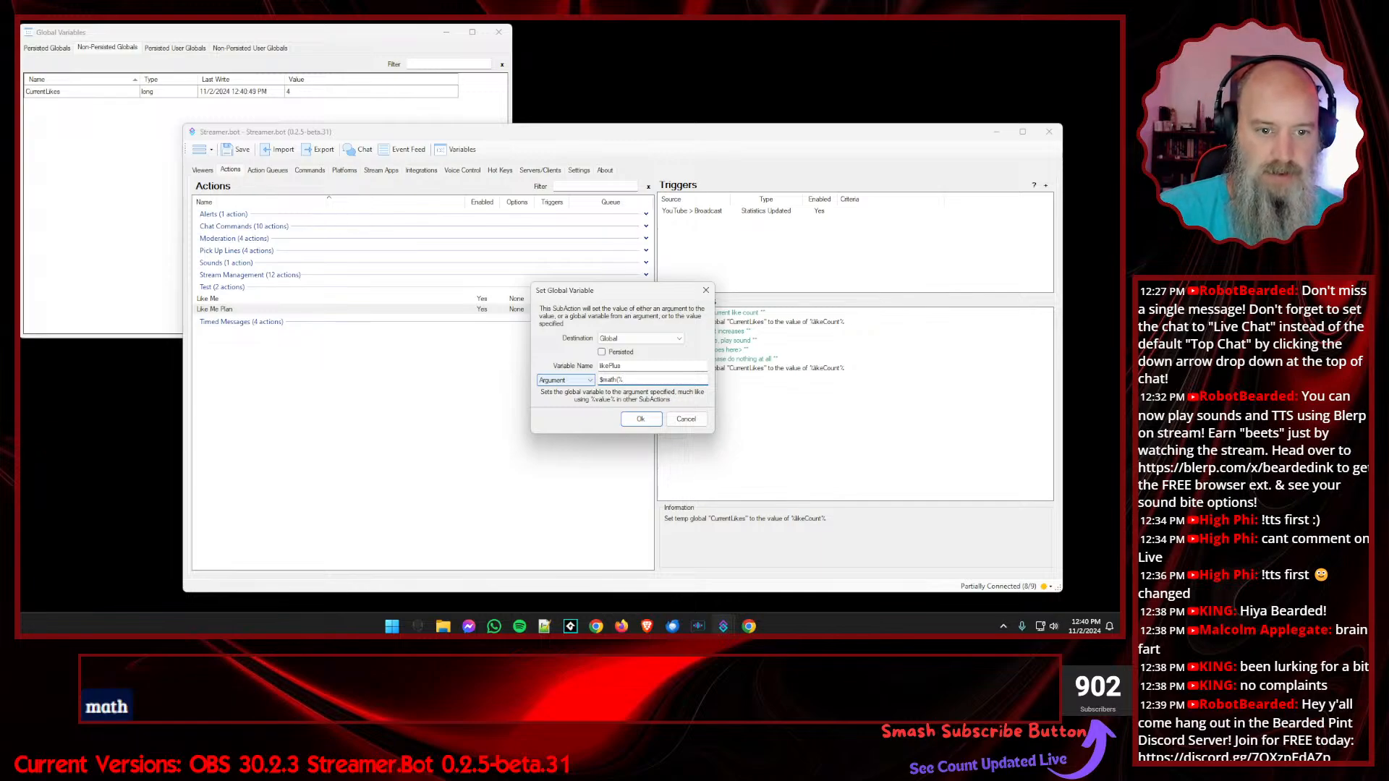
text(likeCount)
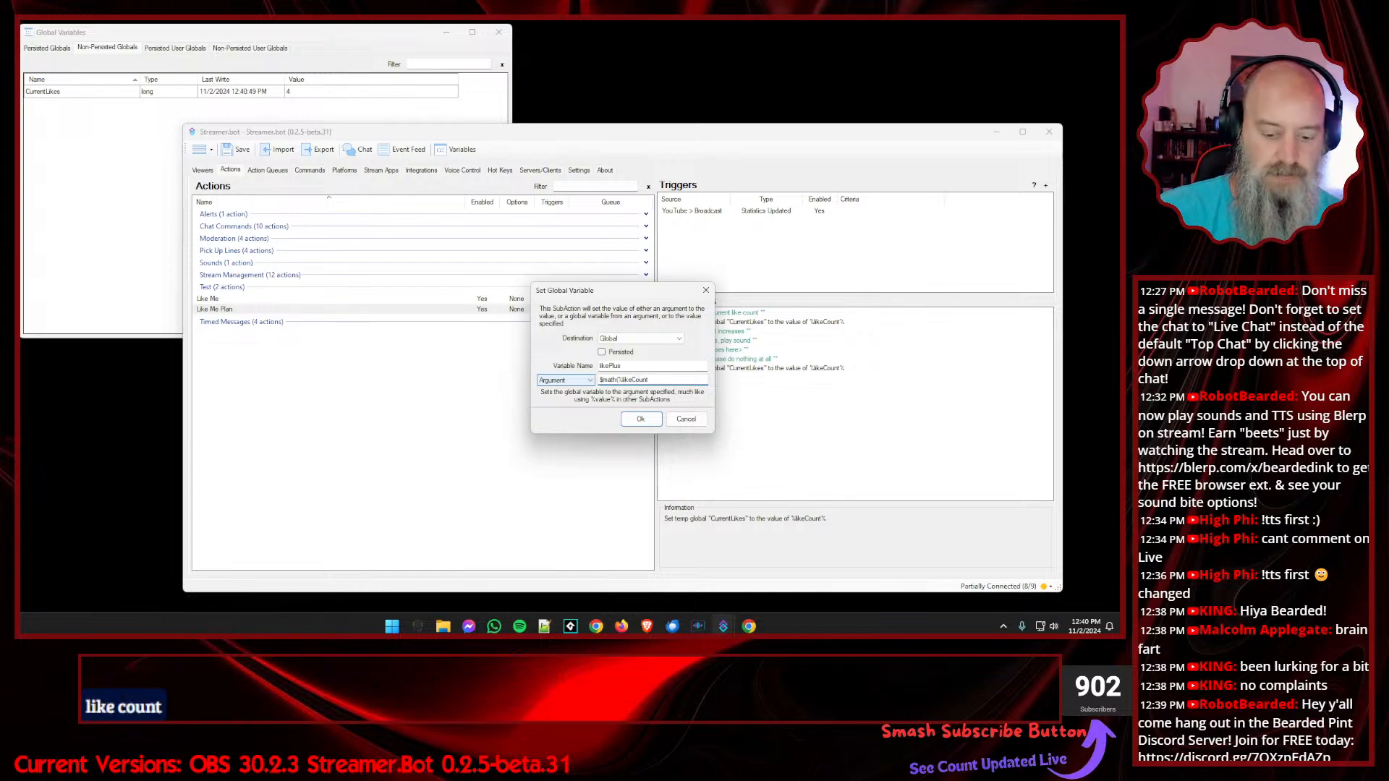
text(%+1)
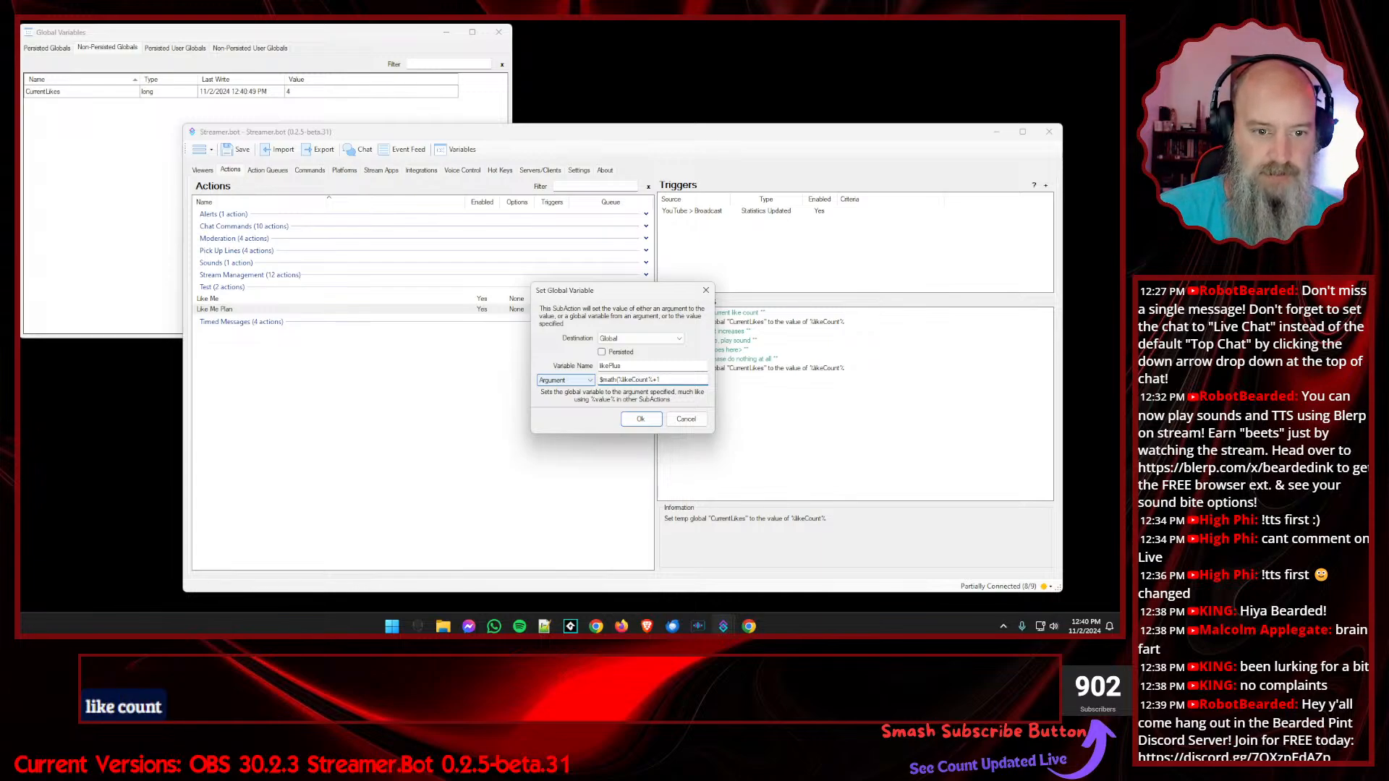
text())
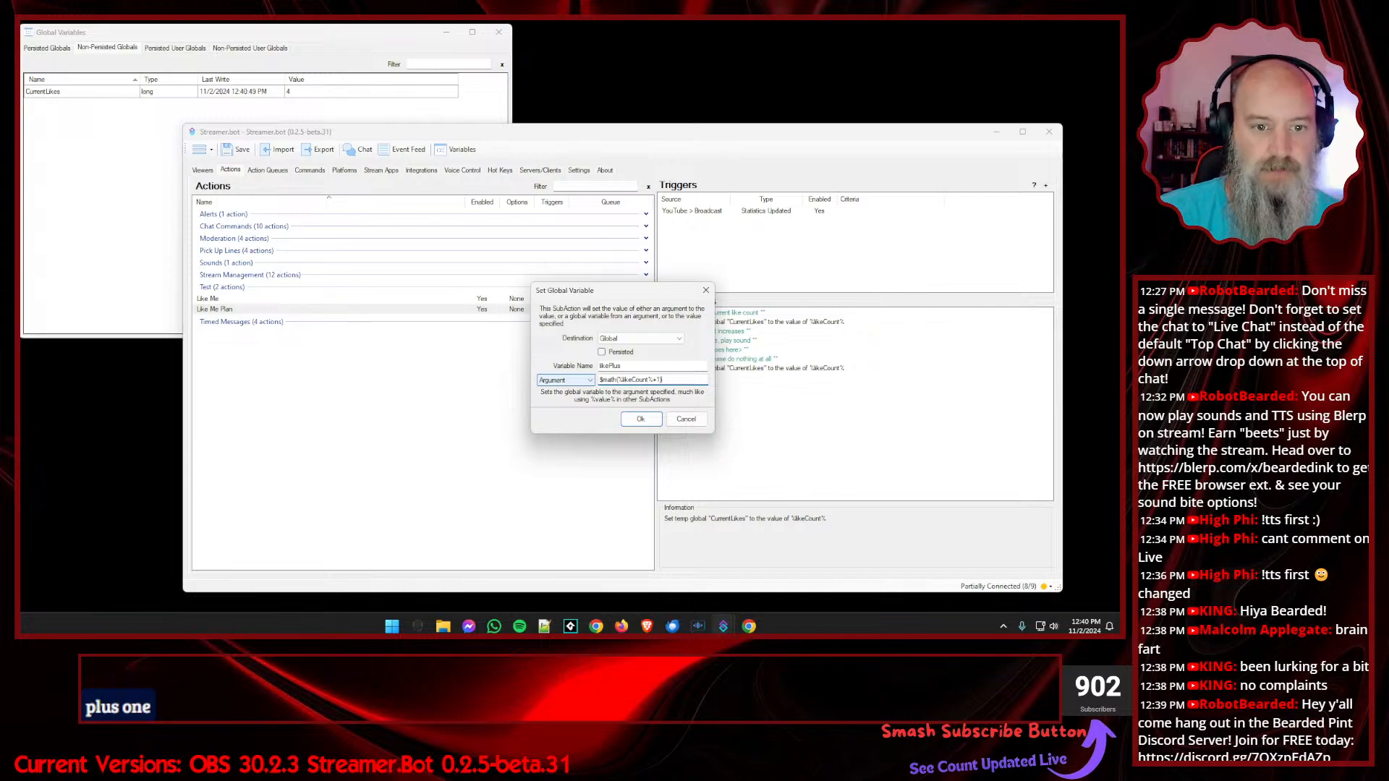
click(641, 421)
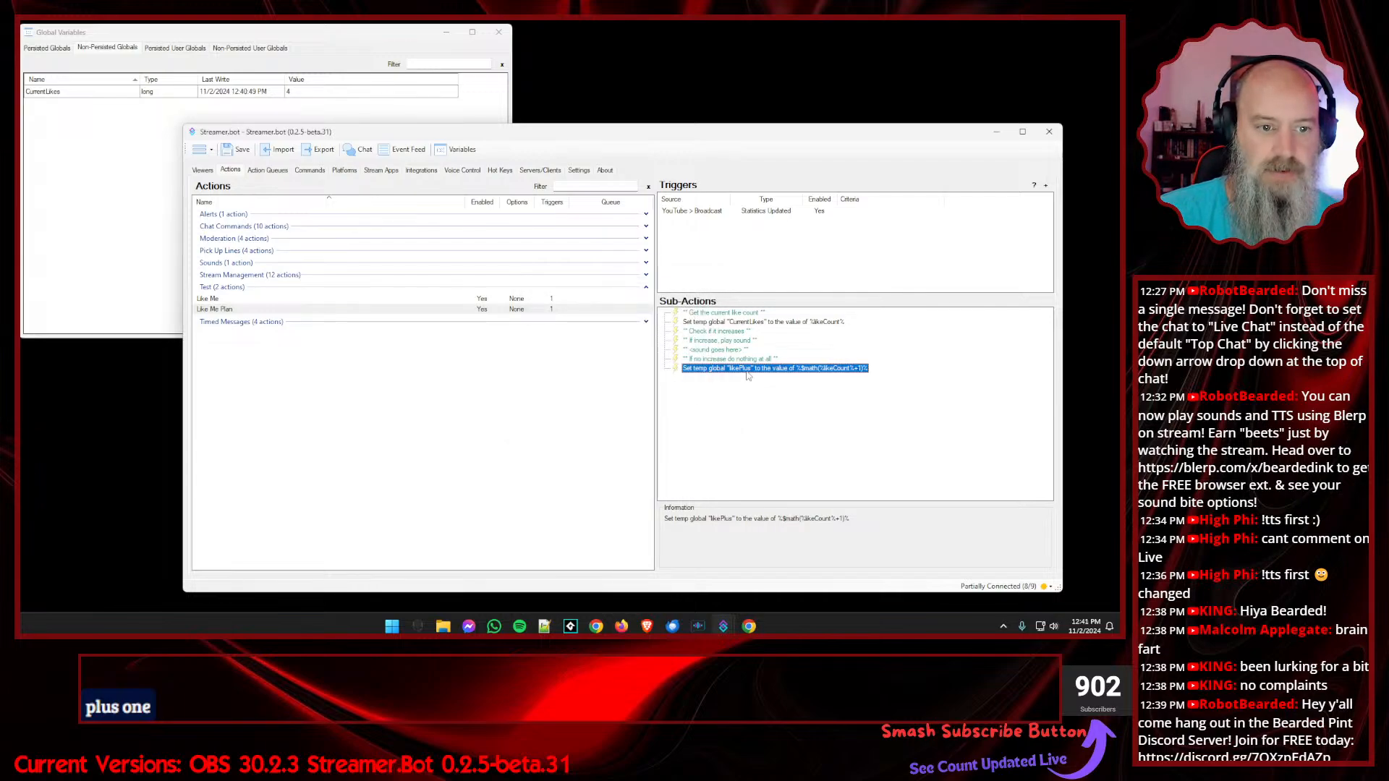
click(745, 420)
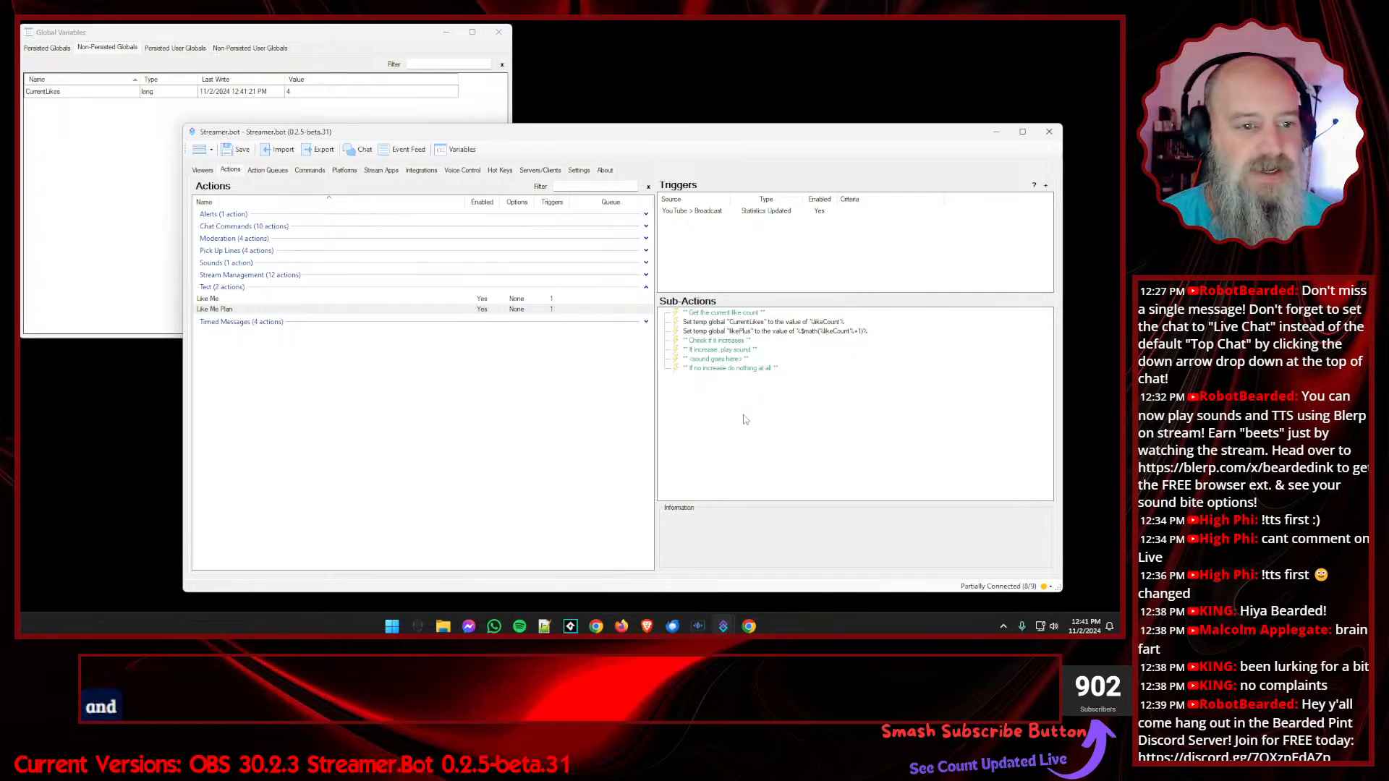
- Change the likePlus sub-action's source type to Value and save it
double_click(745, 331)
click(582, 383)
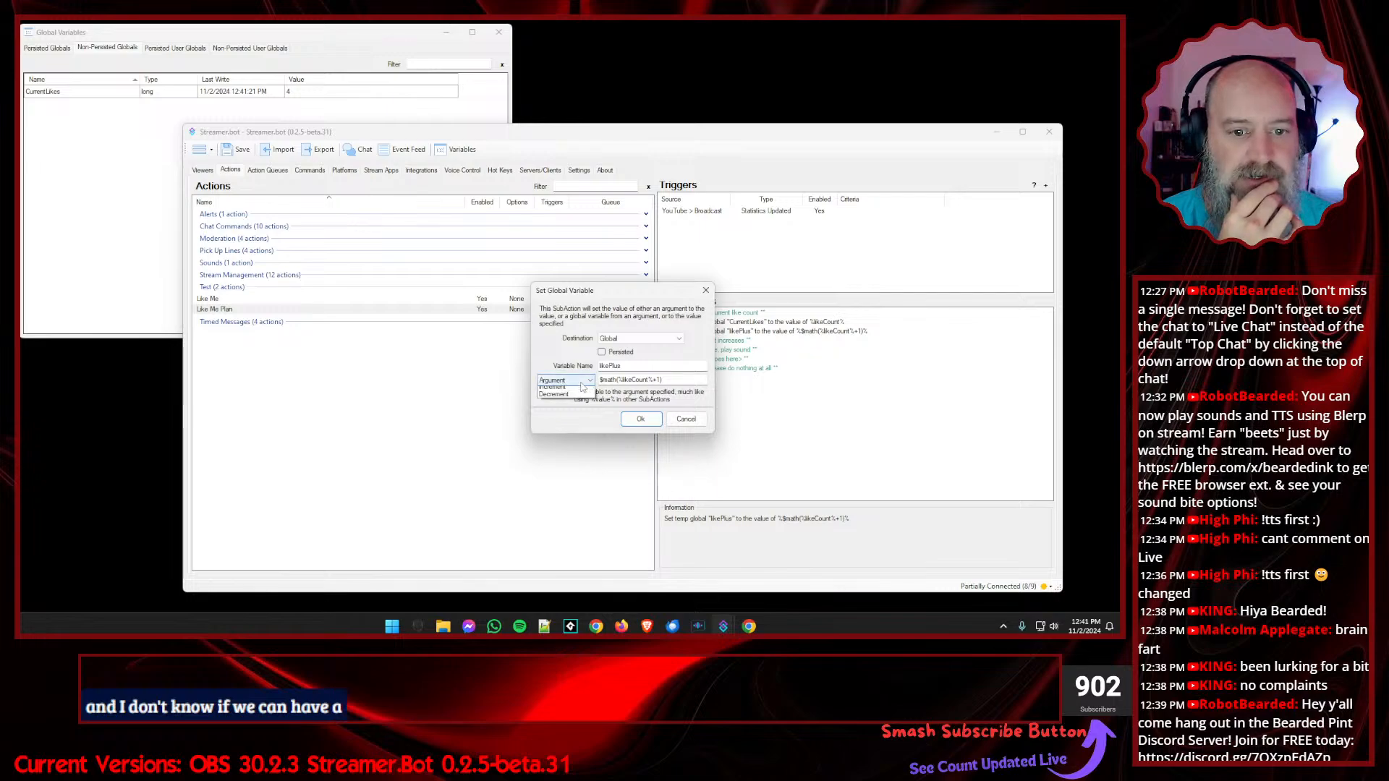
click(575, 399)
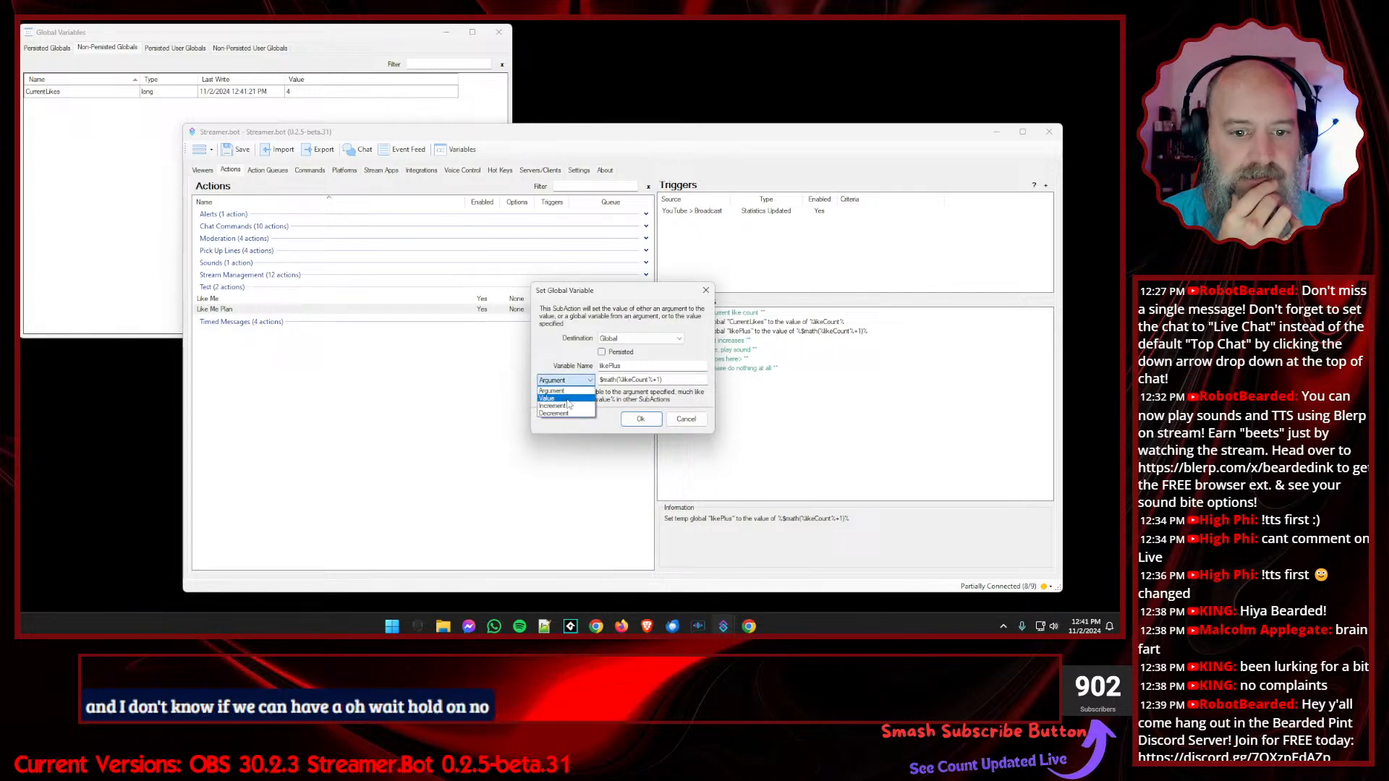
click(640, 419)
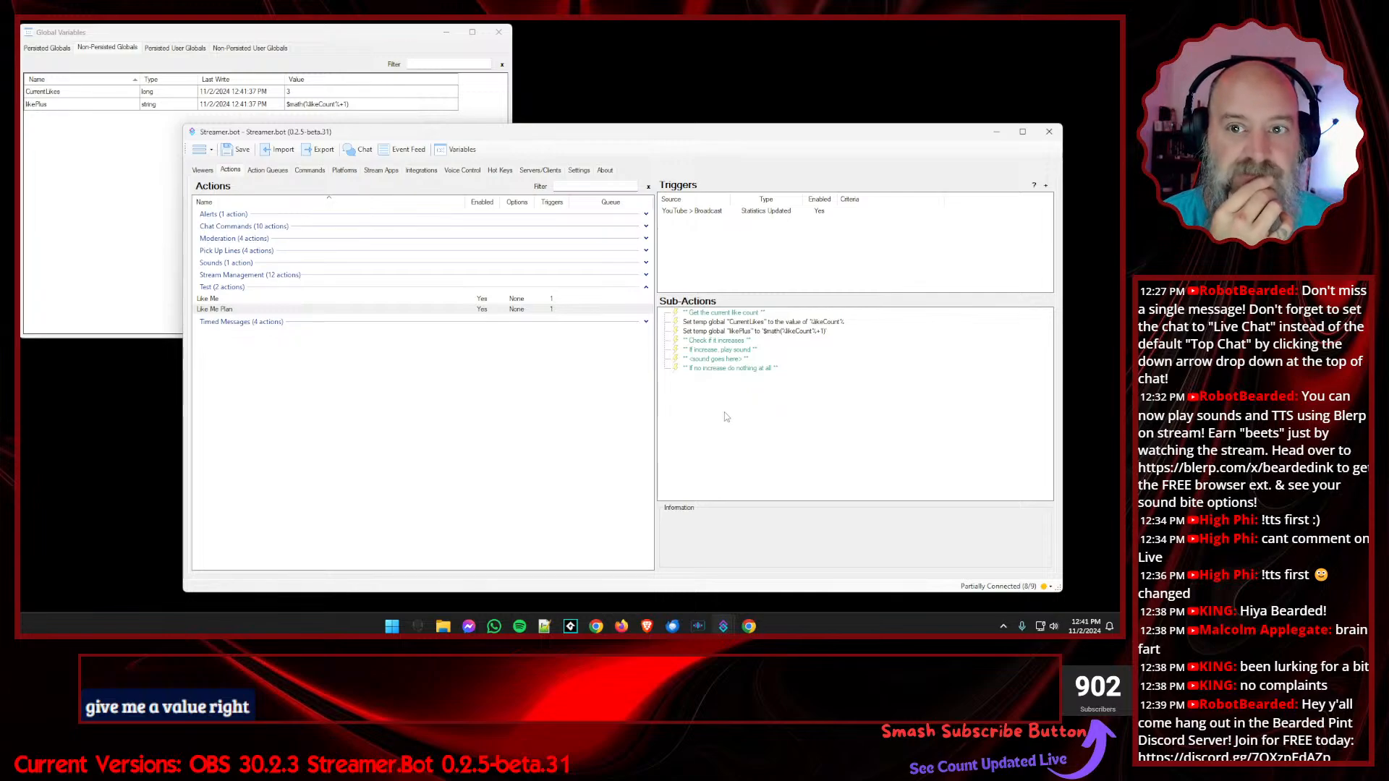
- Reopen the likePlus sub-action, keep its source type at Value, and save it again
click(763, 334)
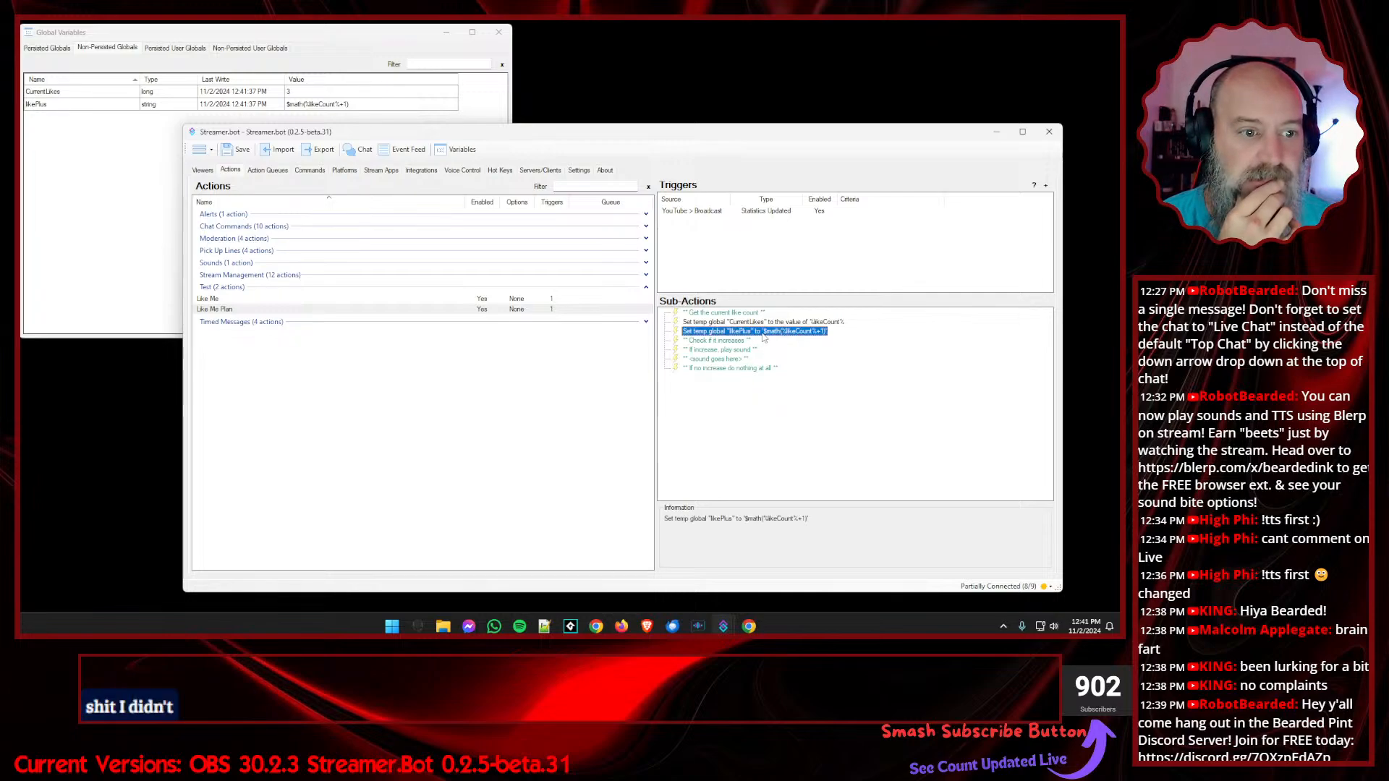
double_click(762, 333)
click(587, 382)
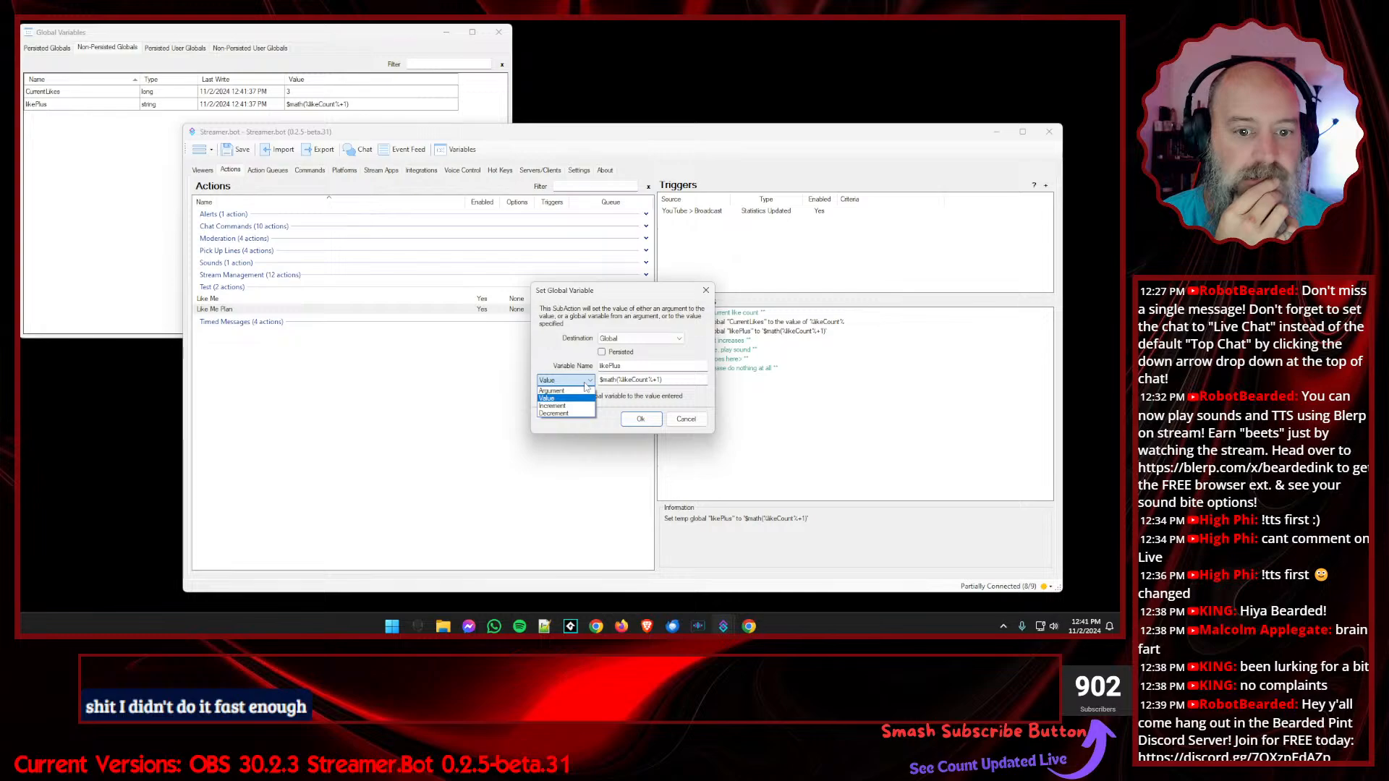
click(575, 398)
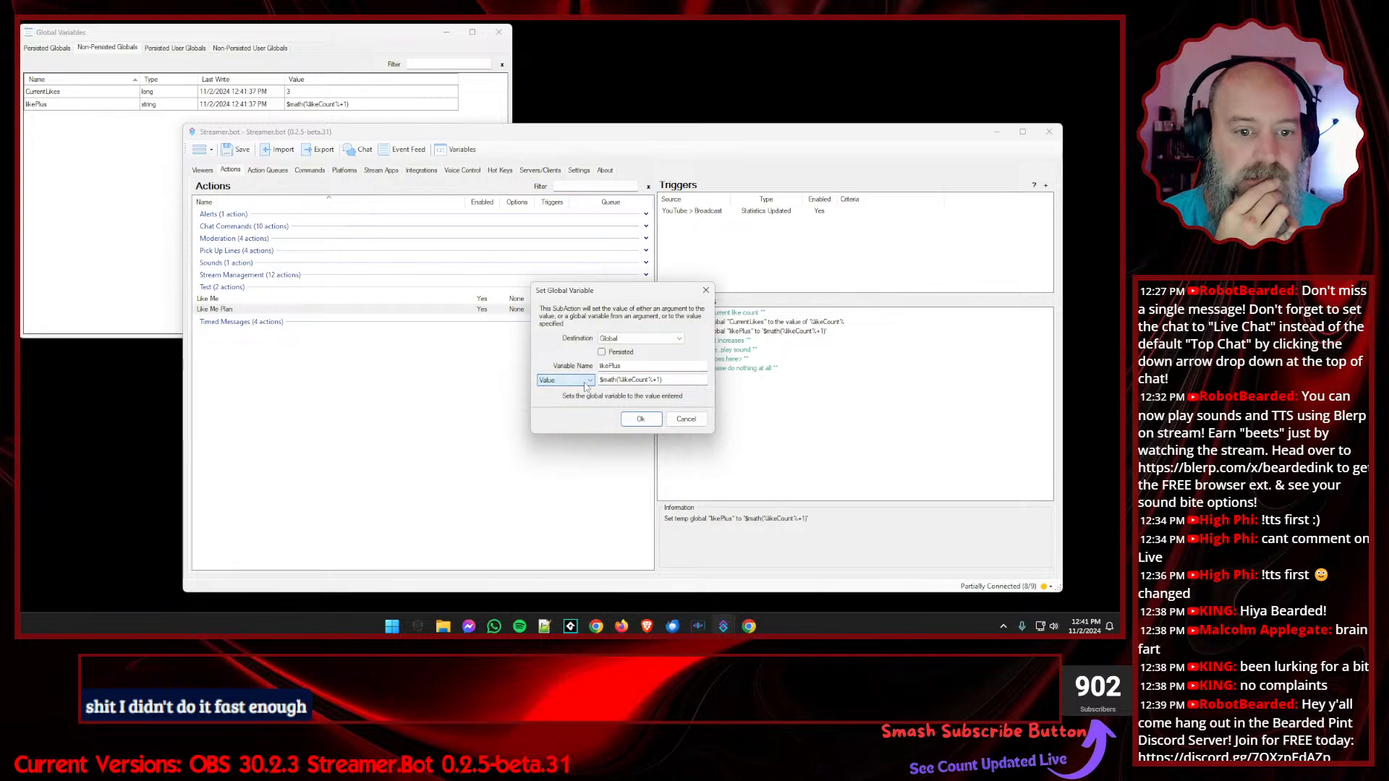
click(640, 419)
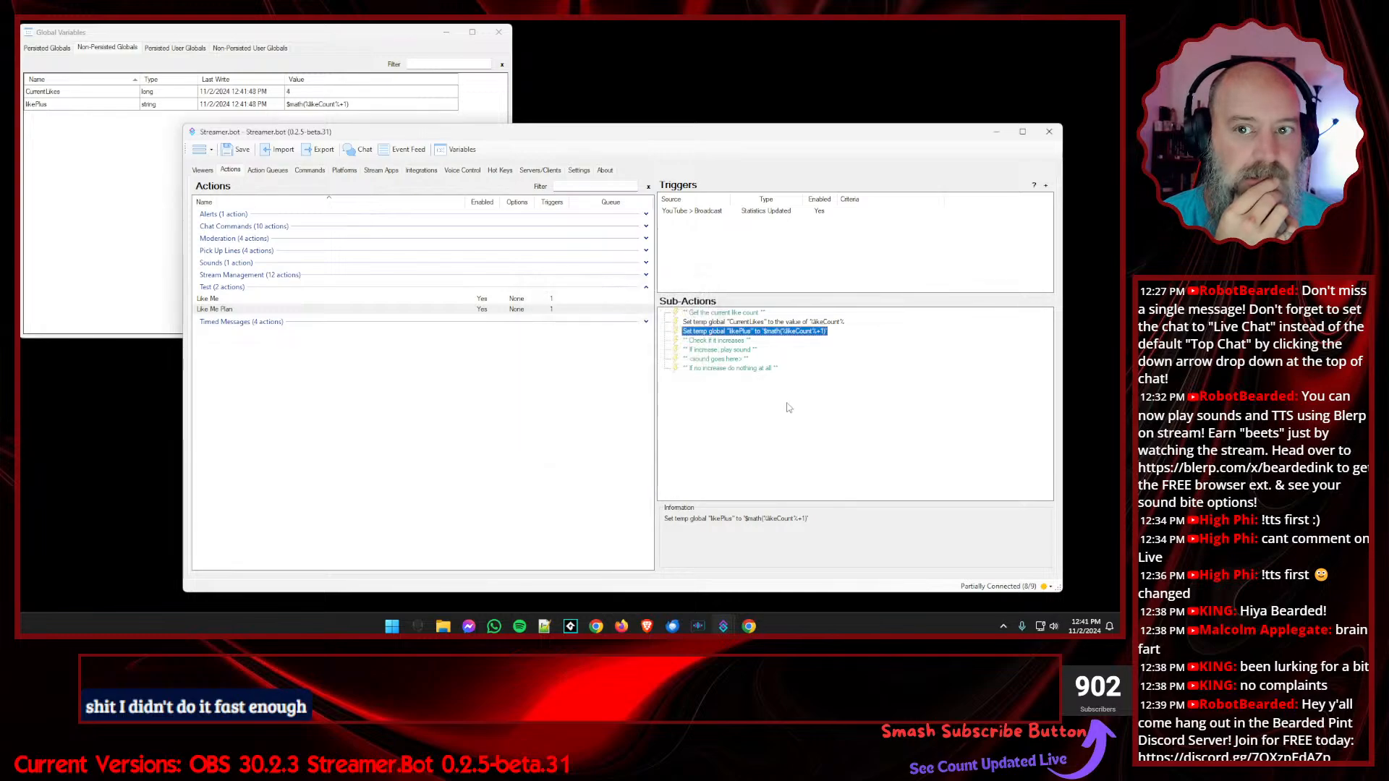
- Delete the likePlus variable from the non-persisted globals and confirm its removal
click(85, 105)
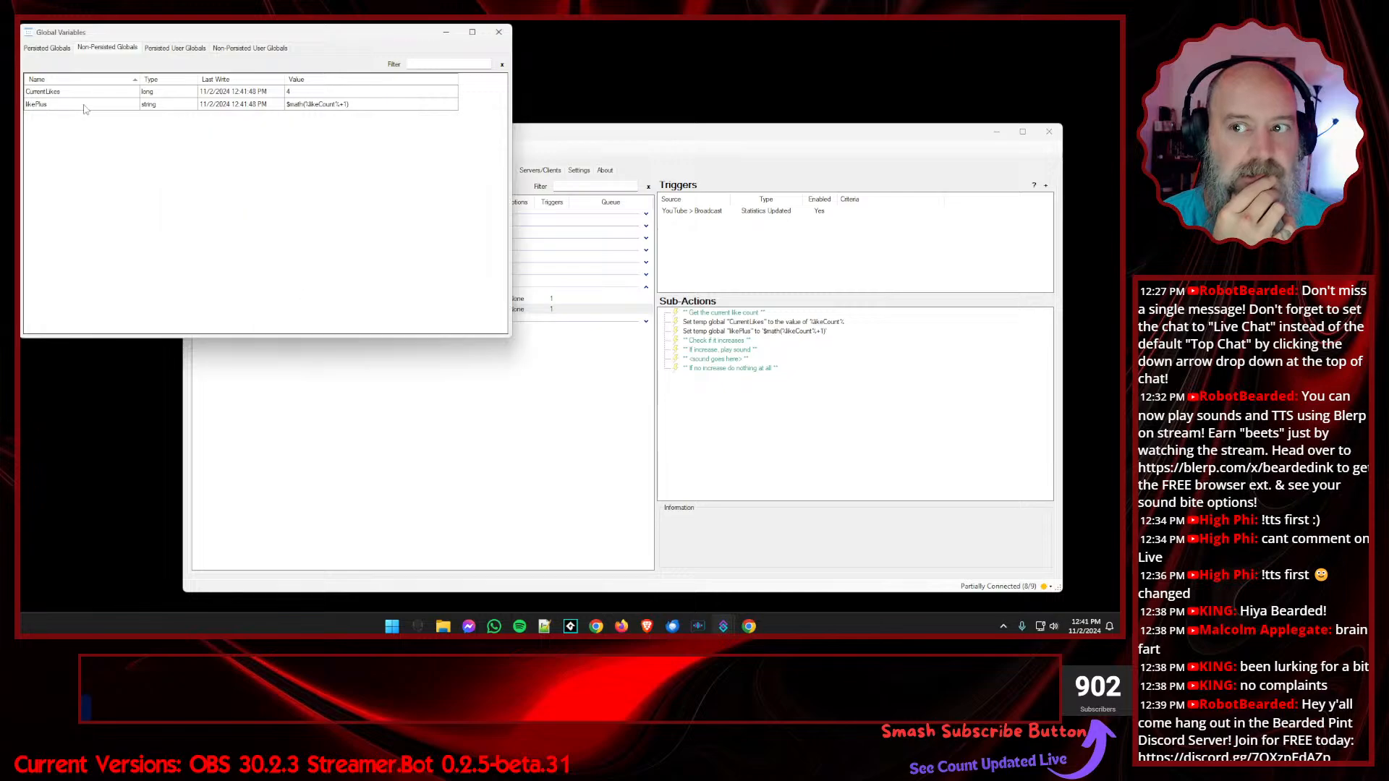
right_click(85, 106)
click(102, 138)
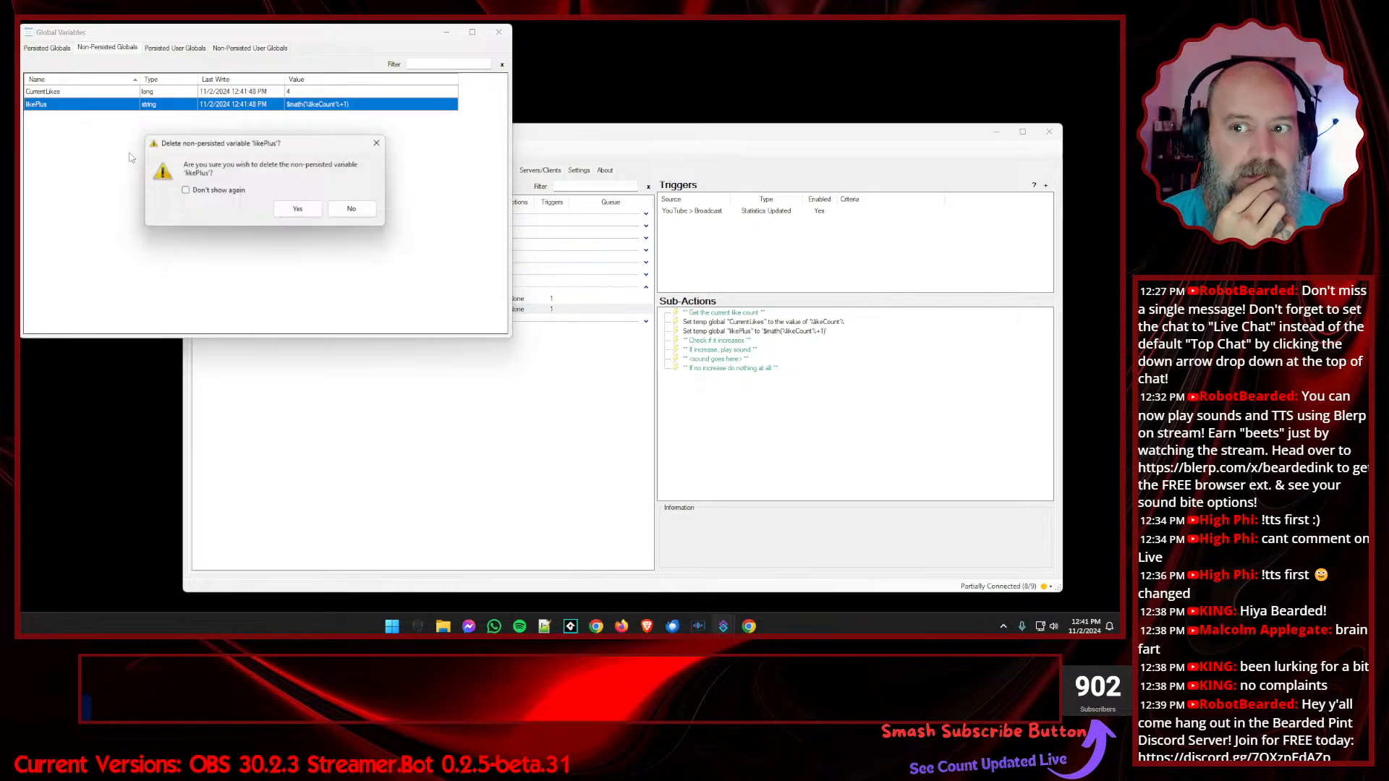
click(298, 212)
click(764, 449)
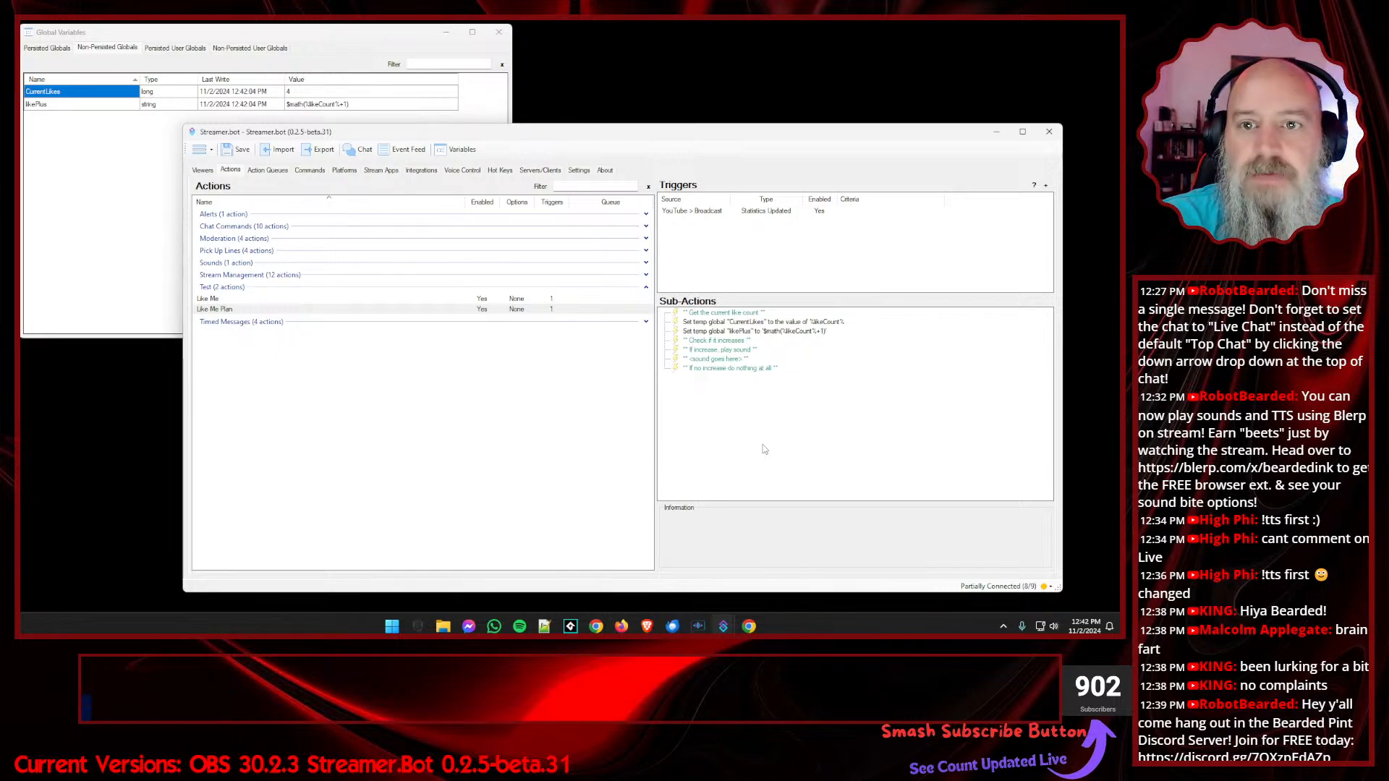
- Add the closing dollar sign to the likePlus sub-action's value, making it $math(%likeCount%+1)$, and save it
double_click(786, 332)
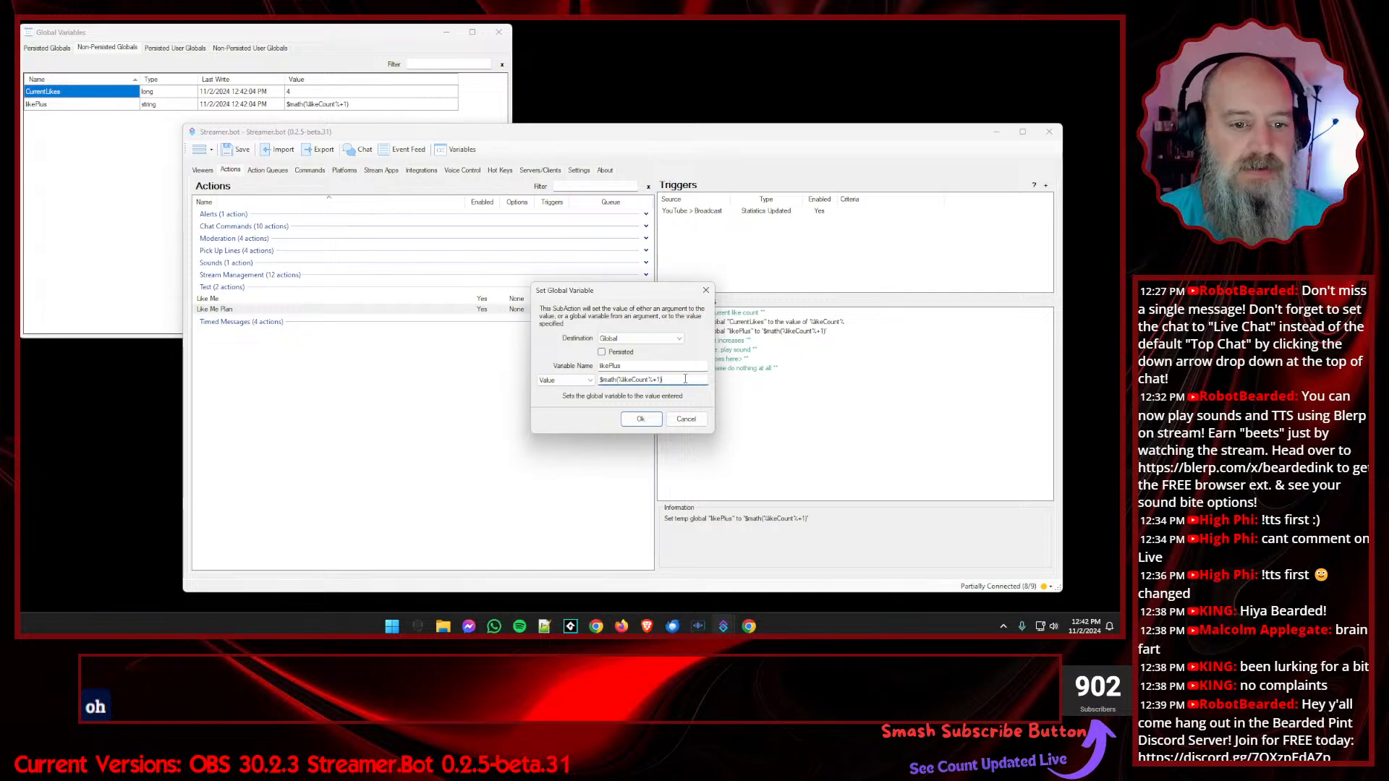
text($)
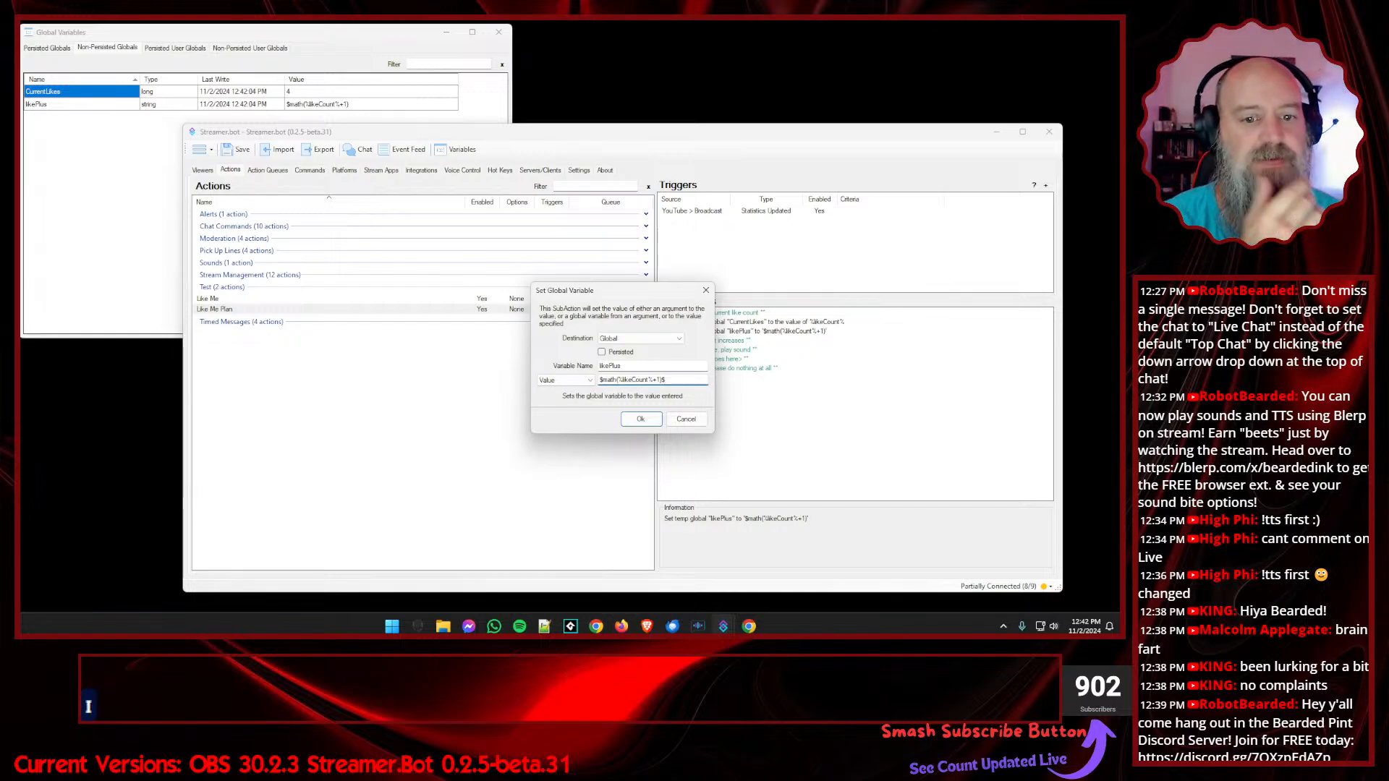
click(641, 420)
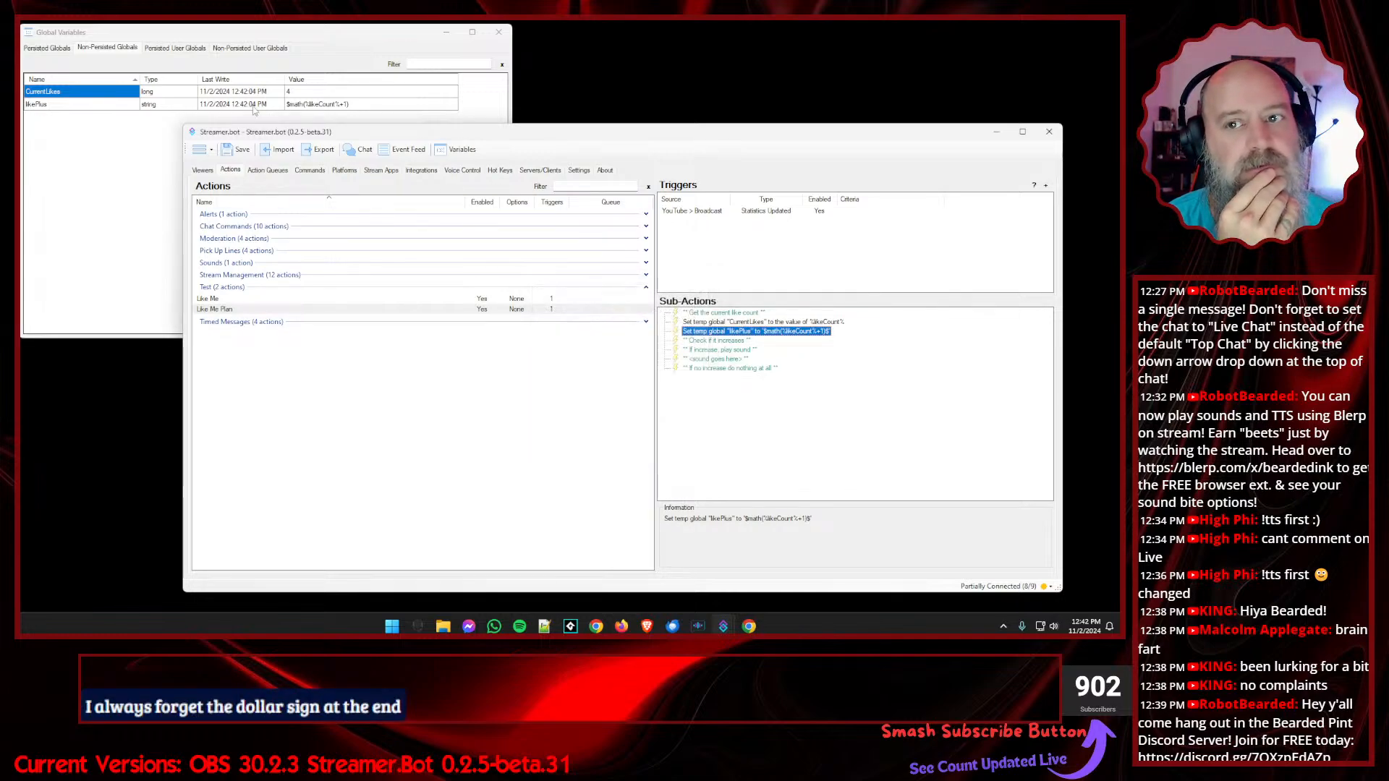
- Delete the outdated likePlus non-persisted global so the corrected sub-action can recreate it
right_click(92, 107)
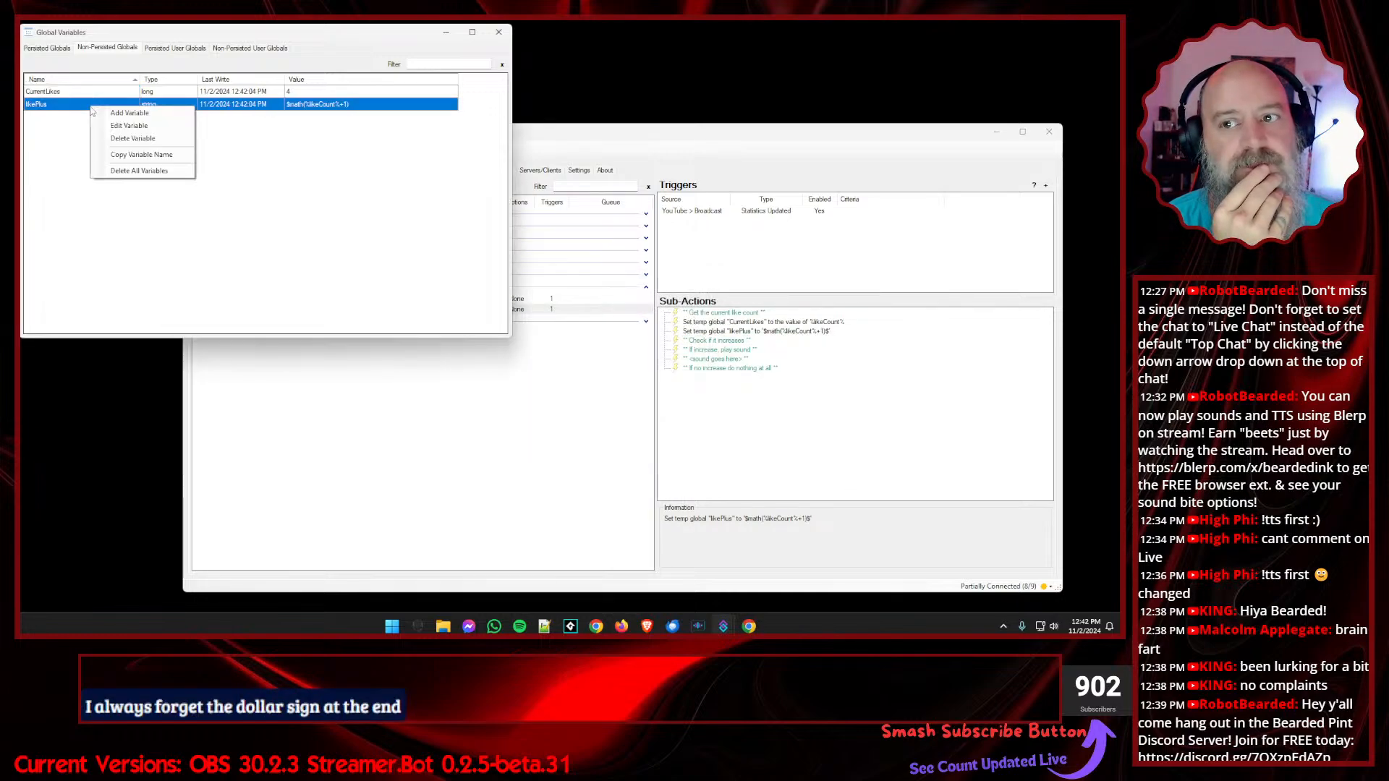
click(133, 138)
click(299, 211)
click(813, 428)
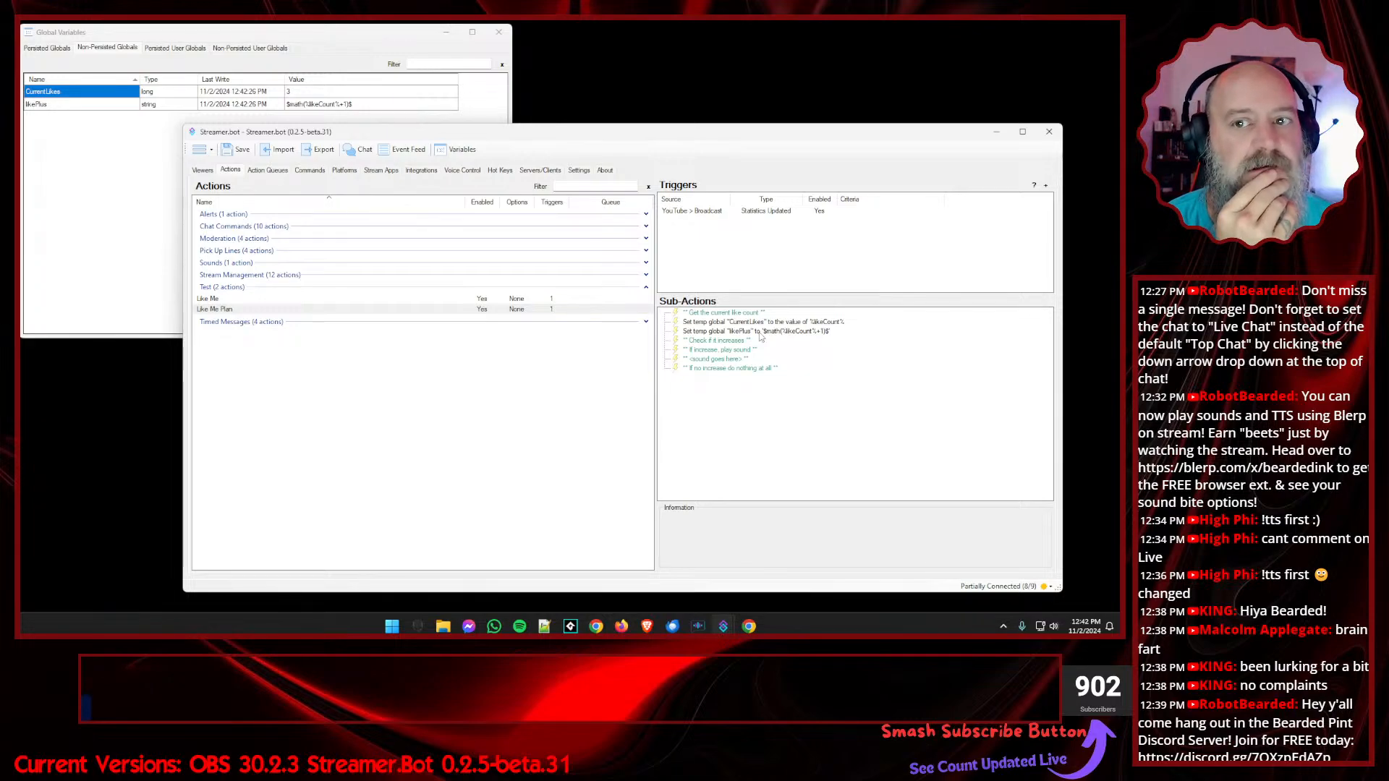
- Change the likePlus sub-action's source type to Argument and save it
double_click(759, 332)
click(572, 380)
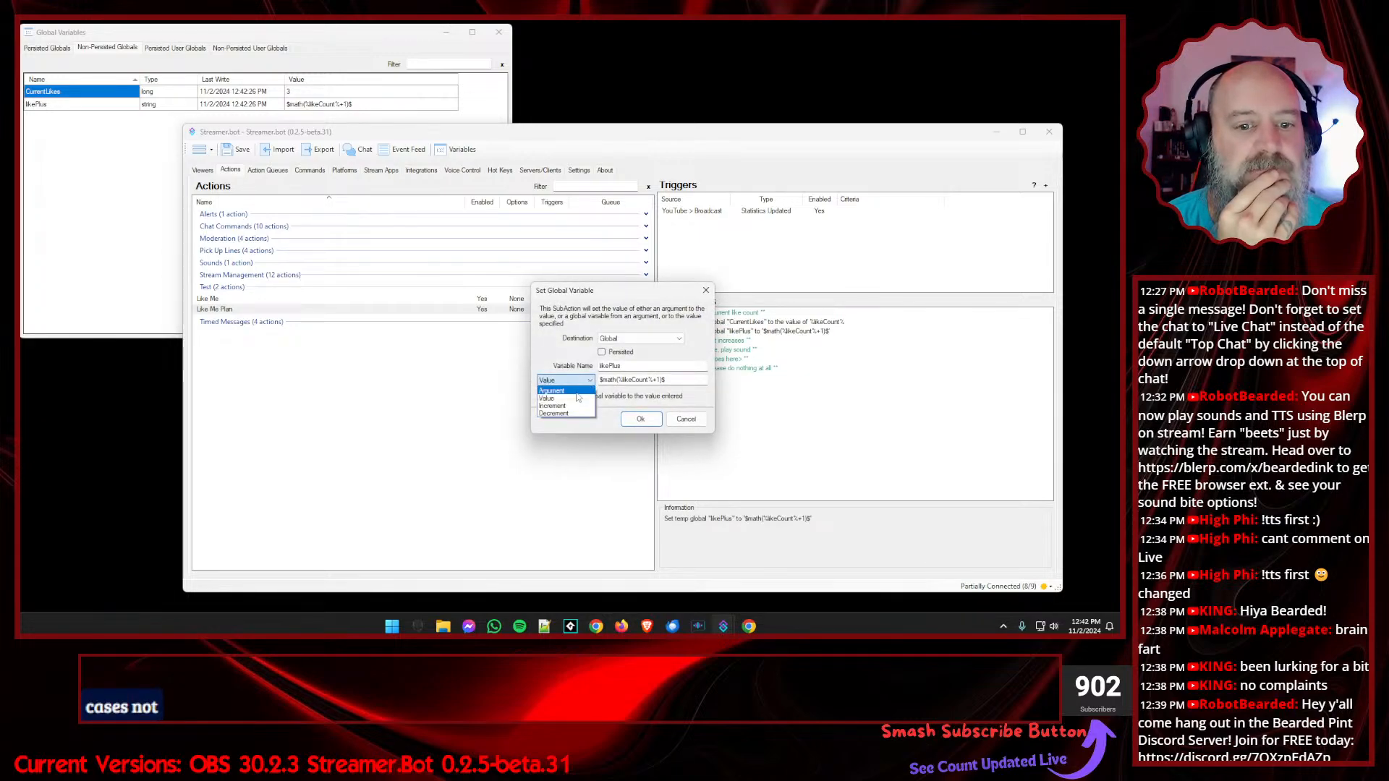
click(572, 391)
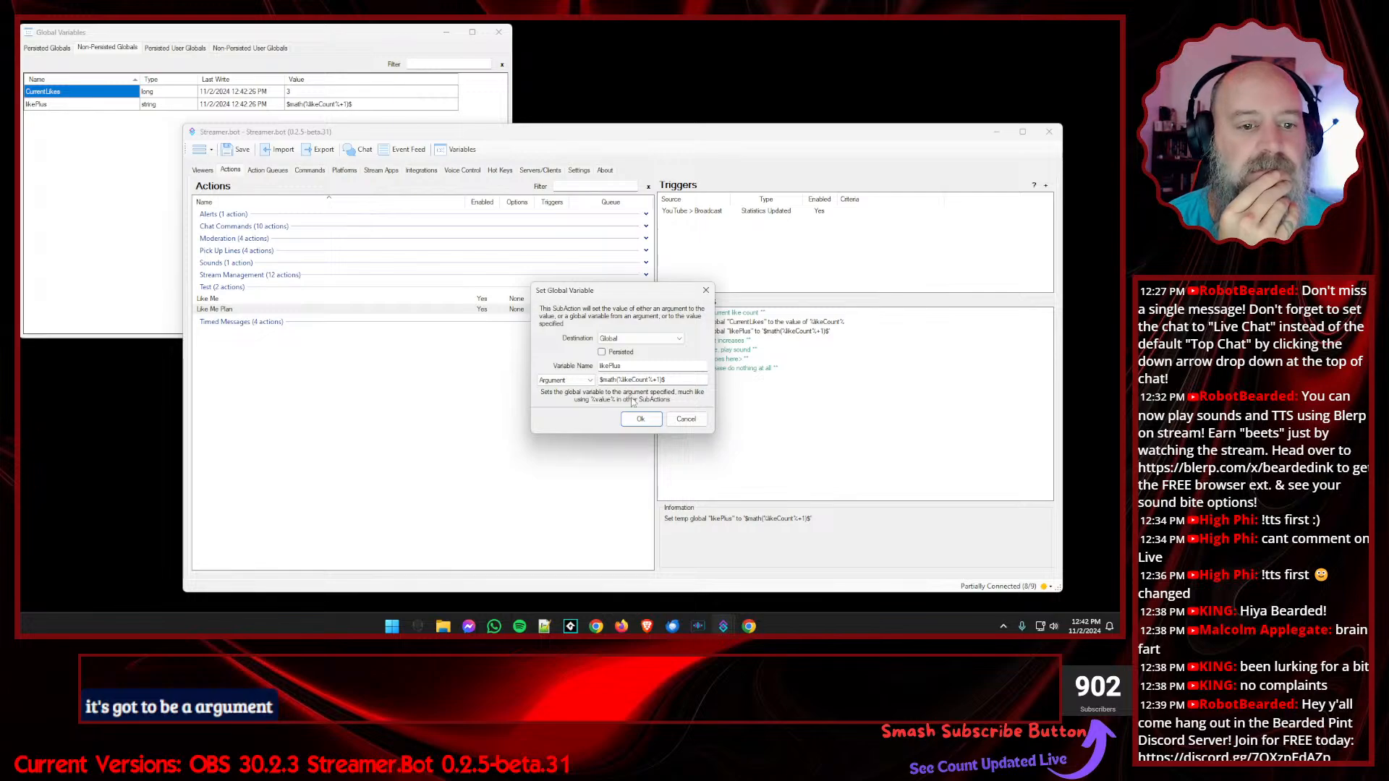
click(641, 419)
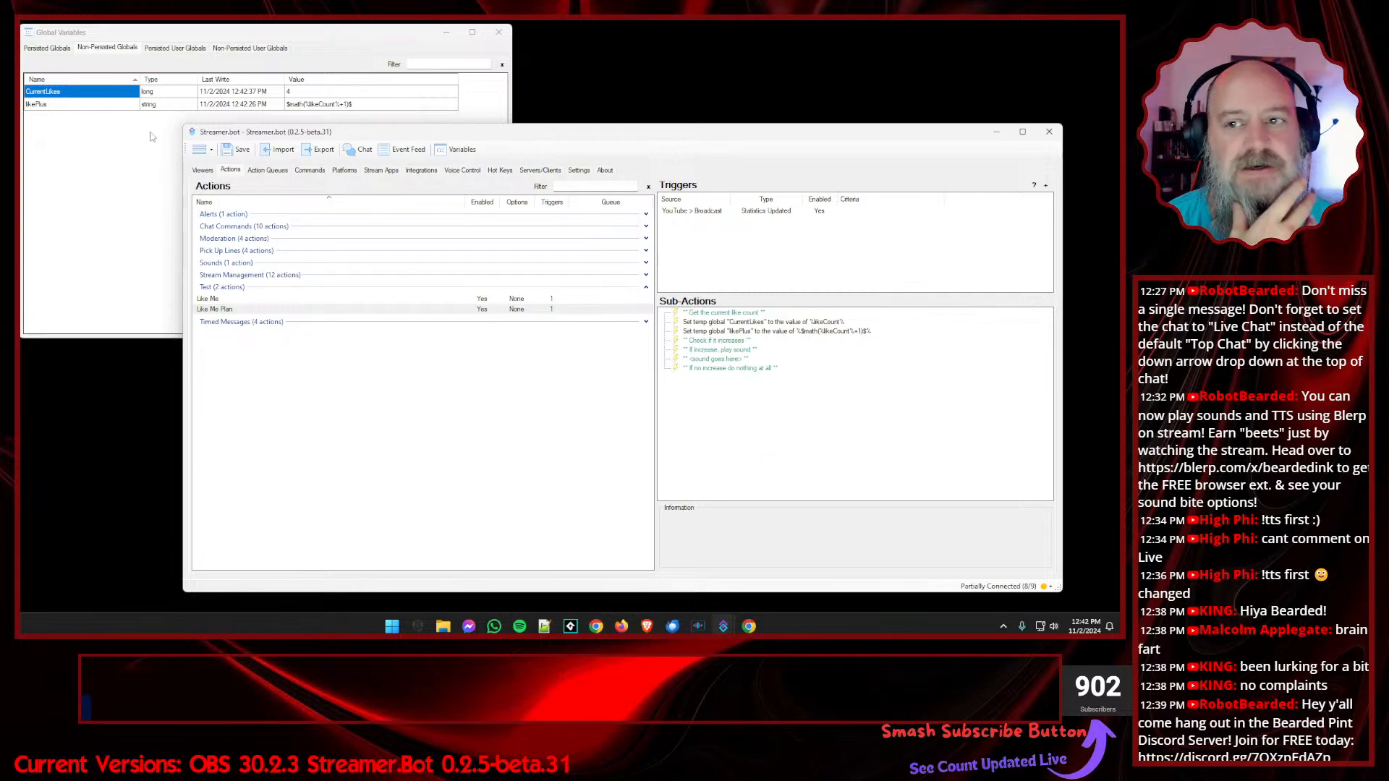
- Remove the likePlus entry from the non-persisted global variables
right_click(102, 103)
click(116, 132)
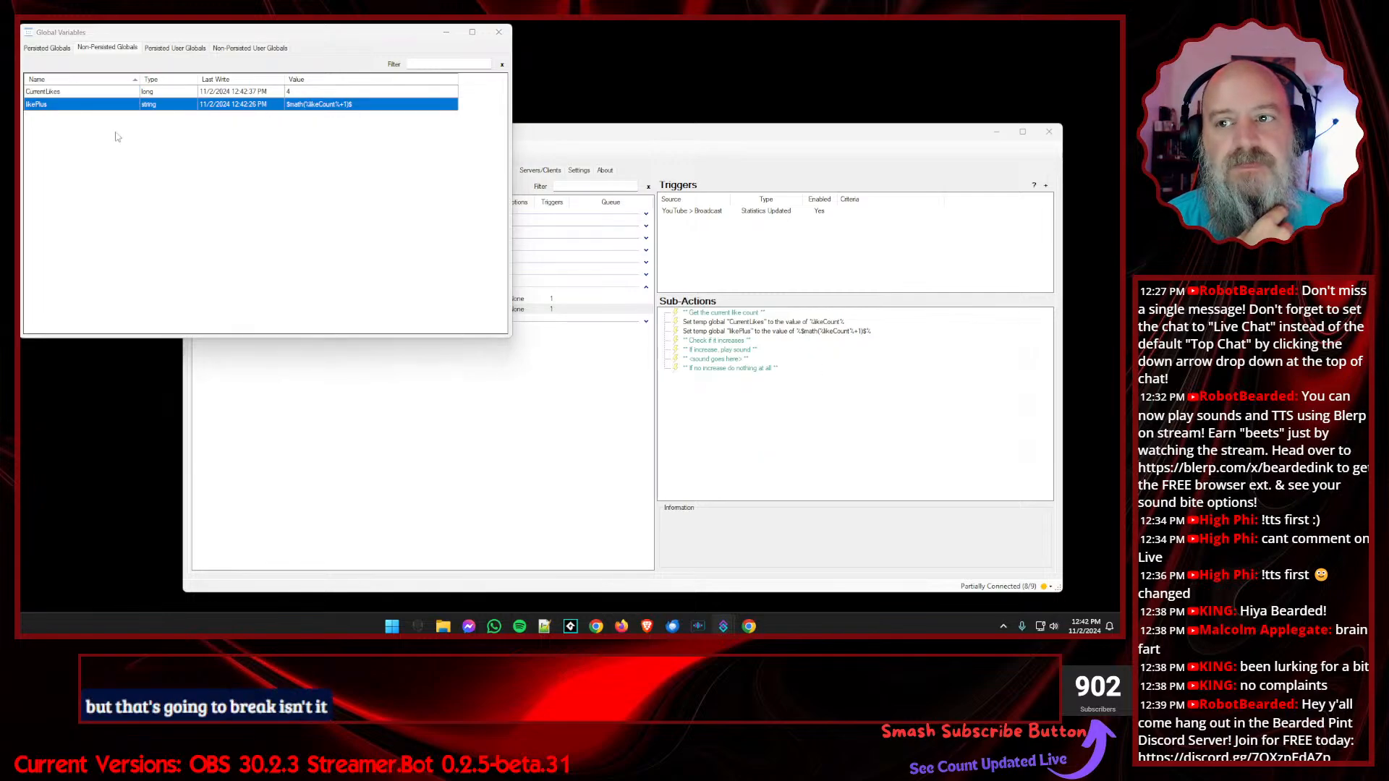
click(299, 210)
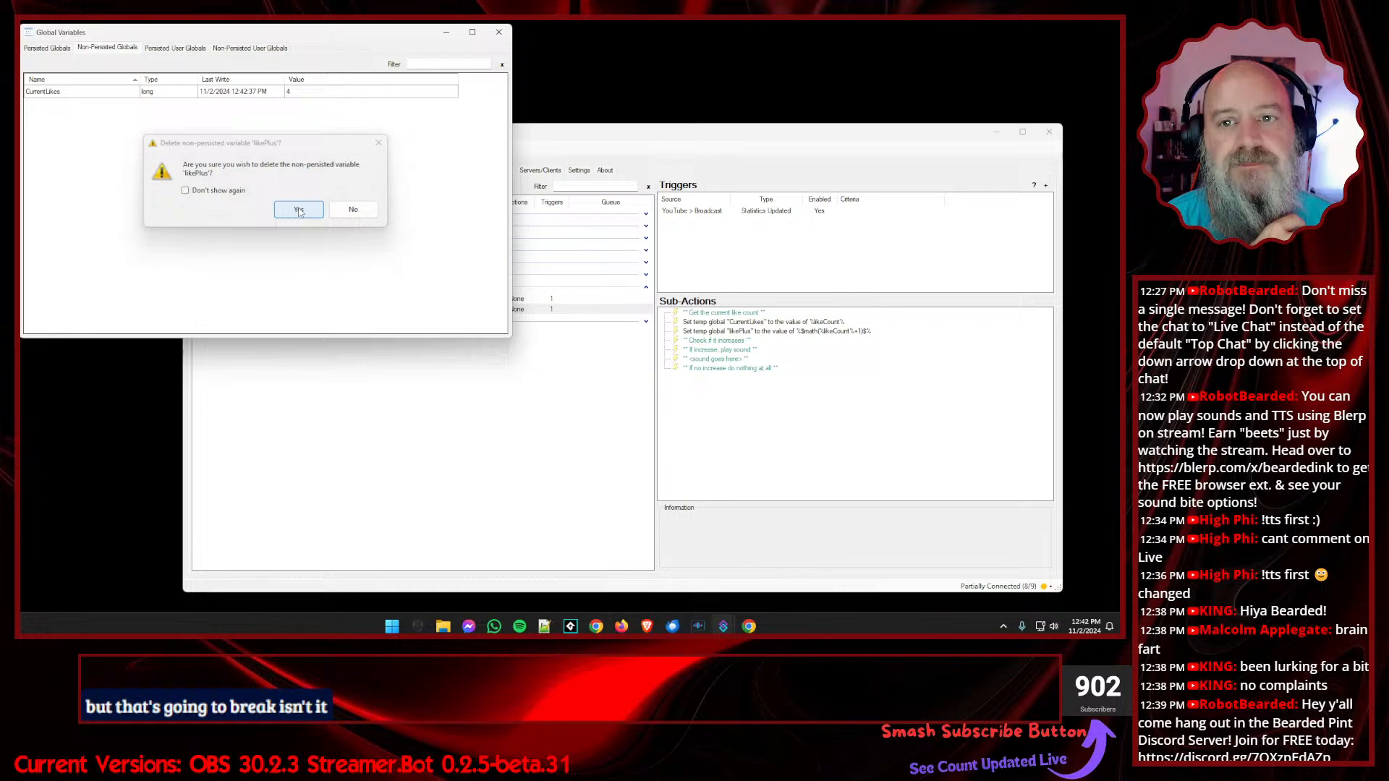
click(727, 375)
- Examine the If/Else logic sub-action in the Like Me action for its math expression, leaving it unedited
click(332, 300)
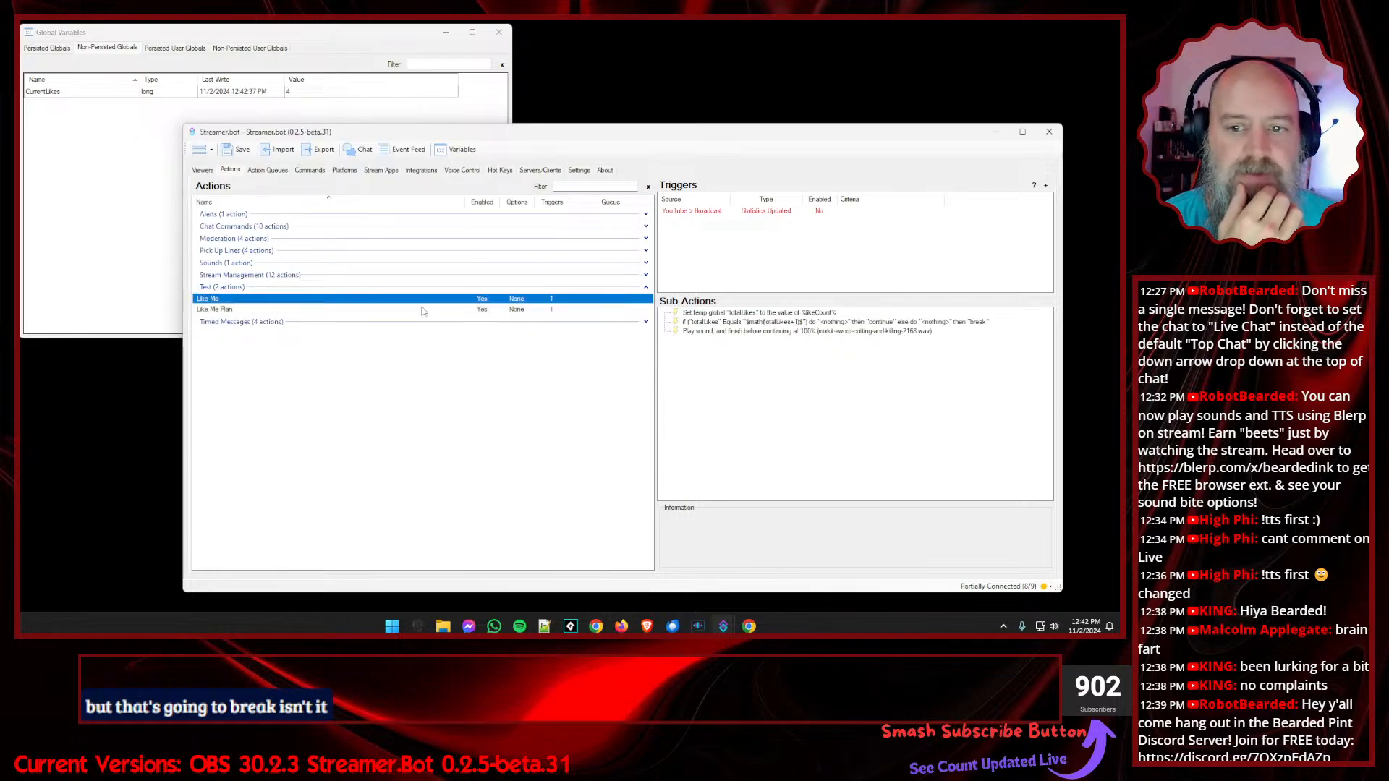
double_click(732, 322)
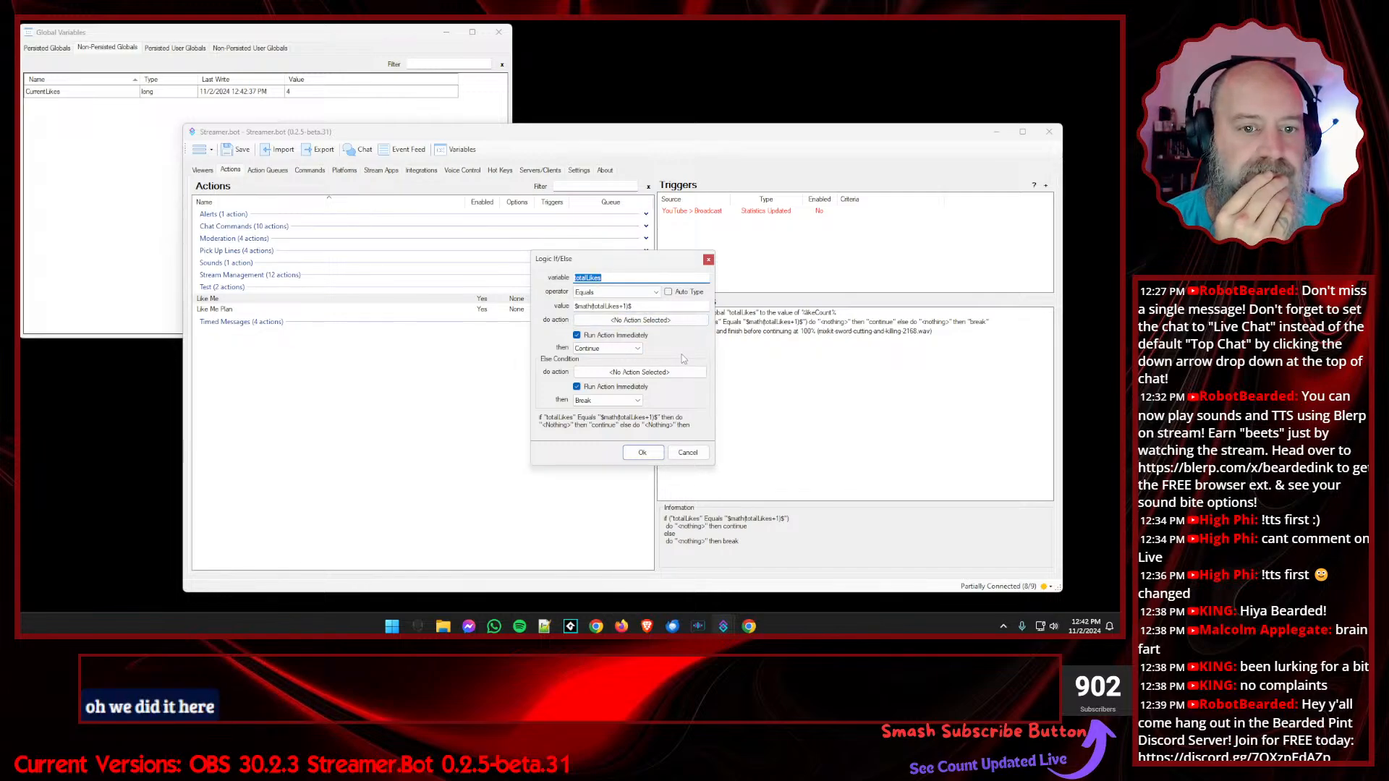
click(708, 263)
- Delete the Set Global Variable sub-action for likePlus from the Like Me Plan action
click(261, 309)
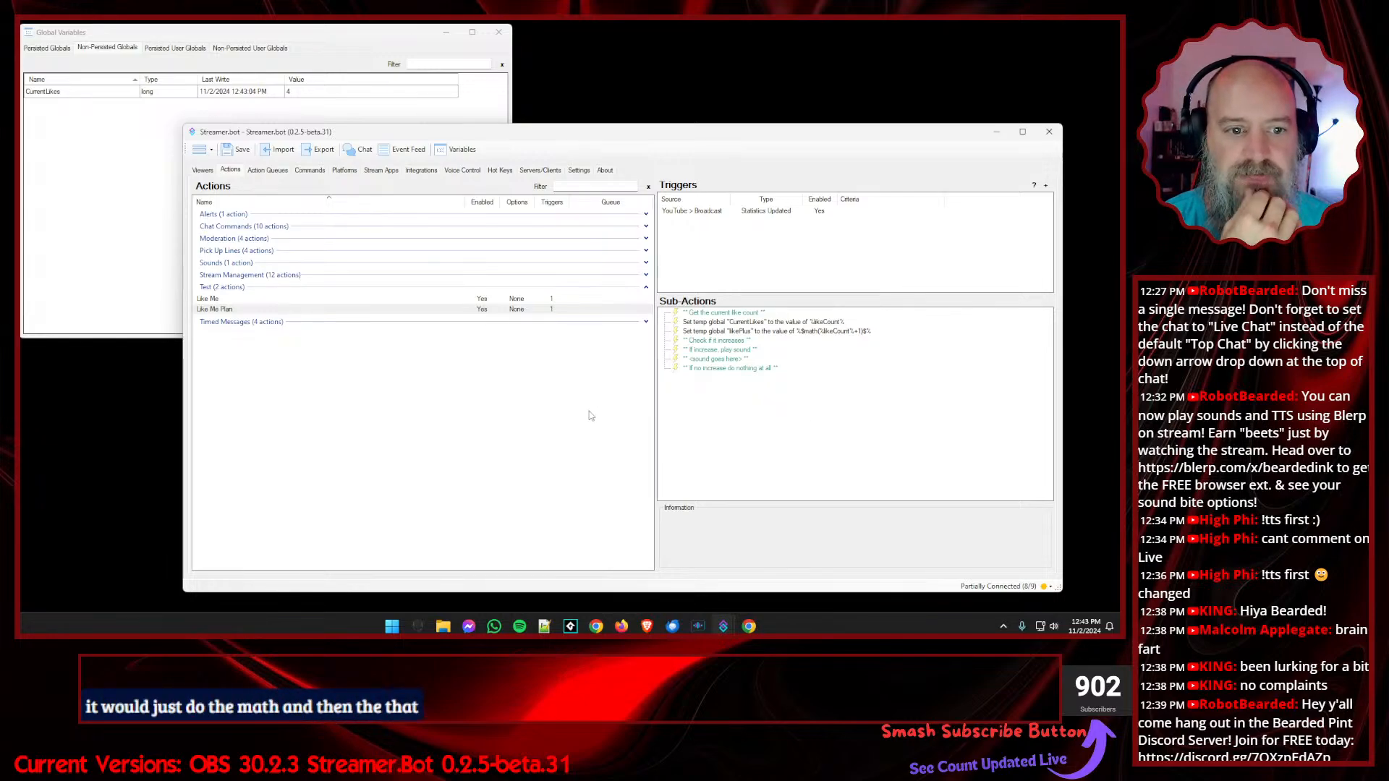
double_click(769, 332)
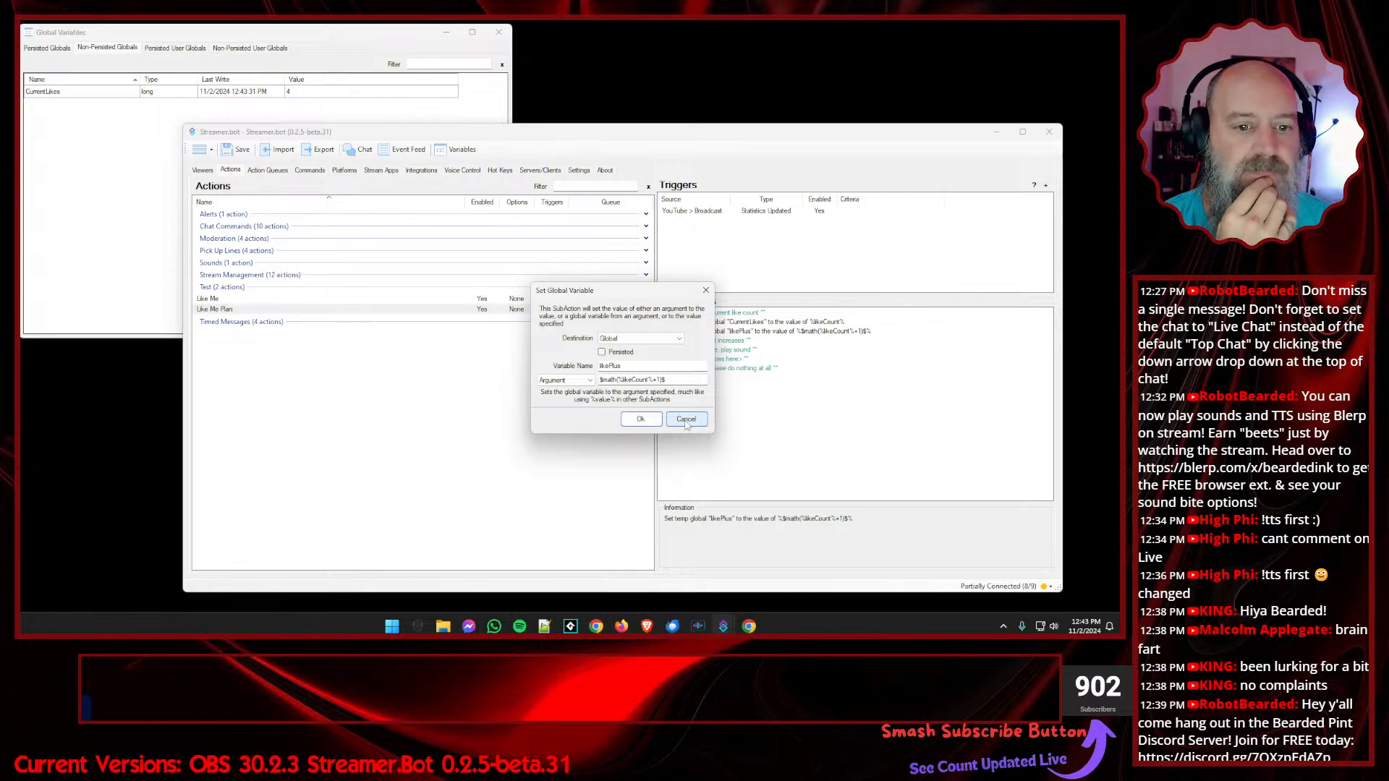
click(685, 422)
right_click(725, 331)
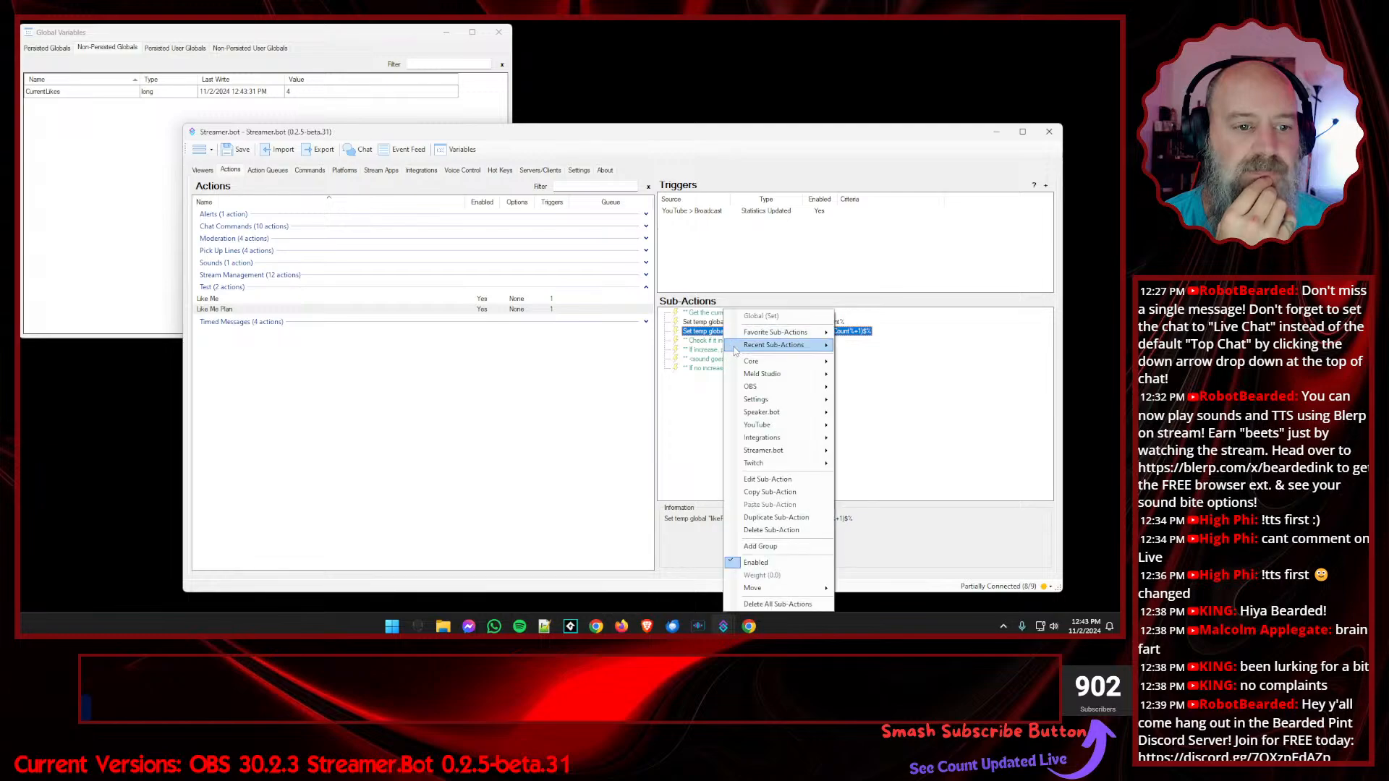
click(762, 531)
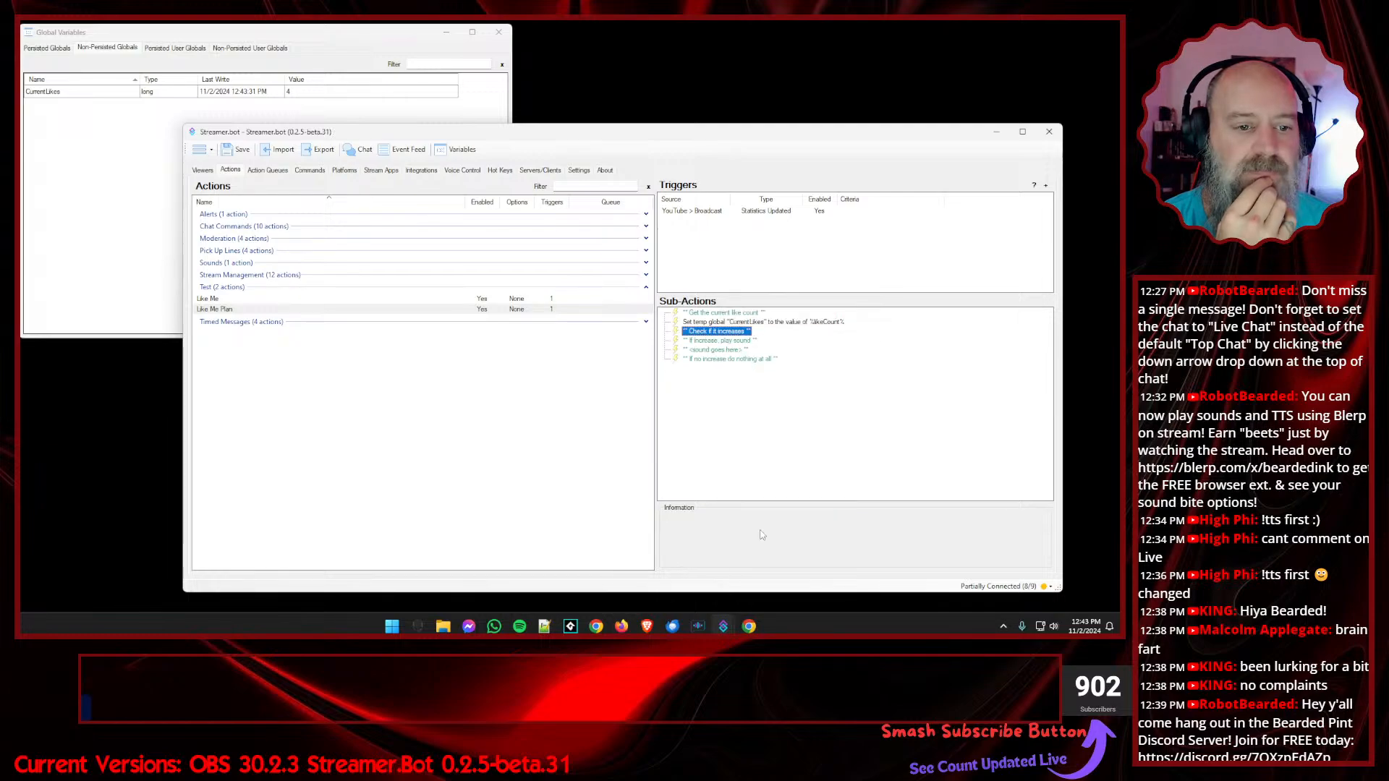
click(732, 395)
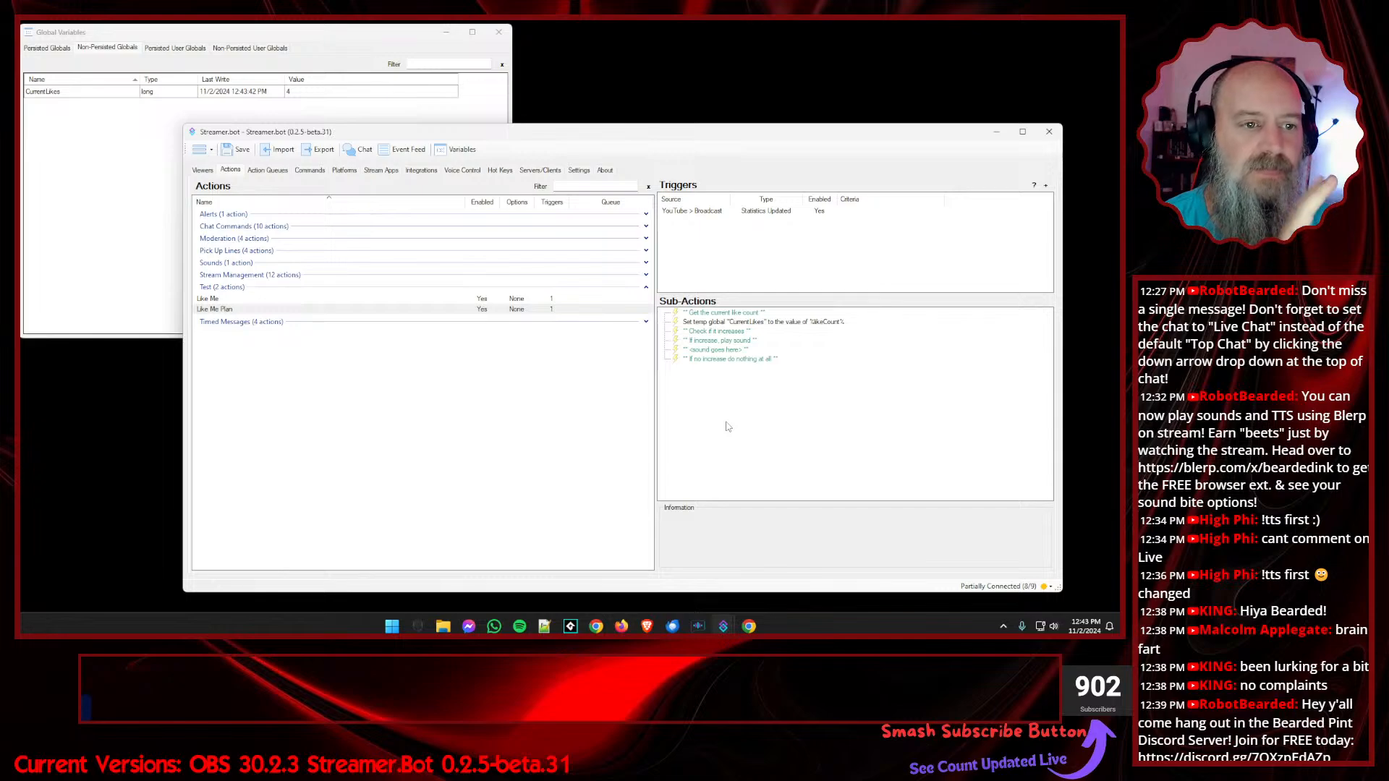
- Add a Set Argument sub-action to Like Me Plan with the variable name likesMath
right_click(719, 410)
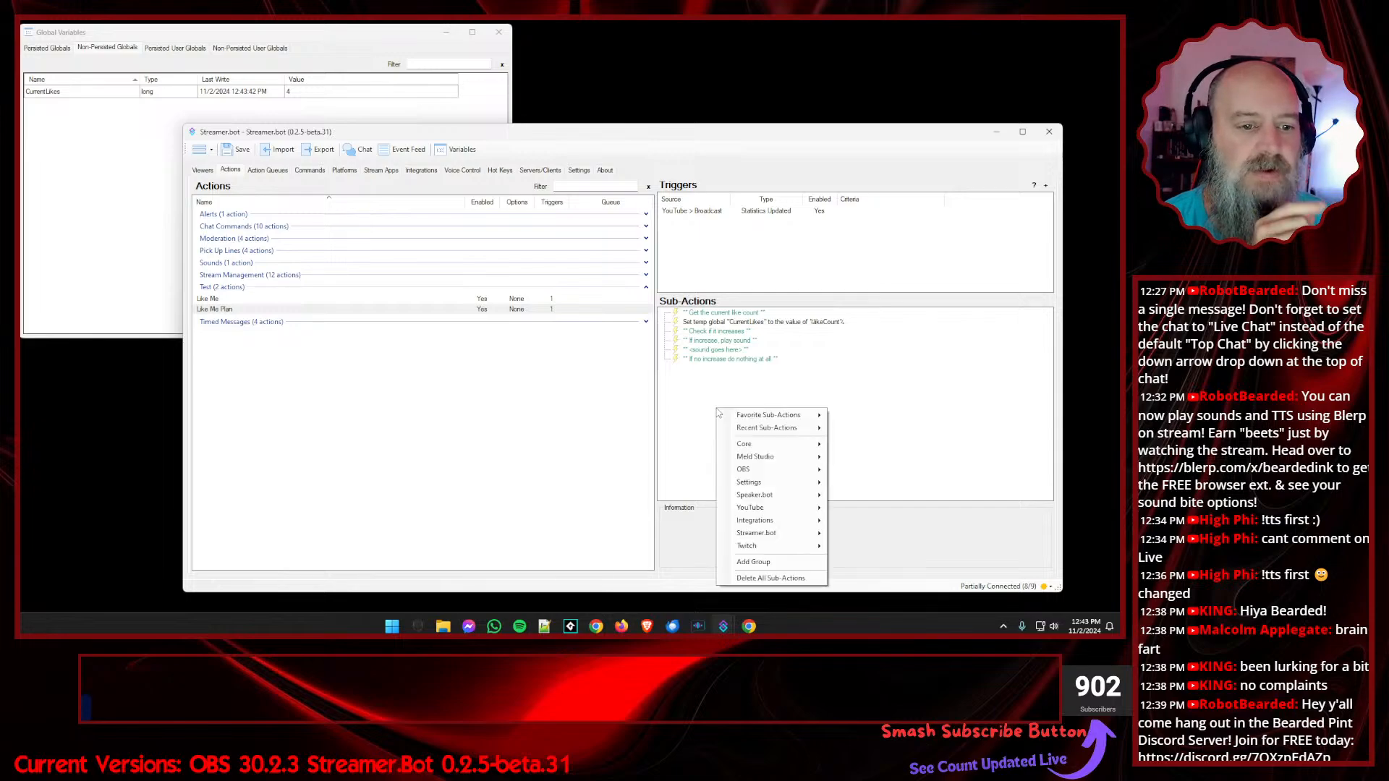
mouse_move(744, 447)
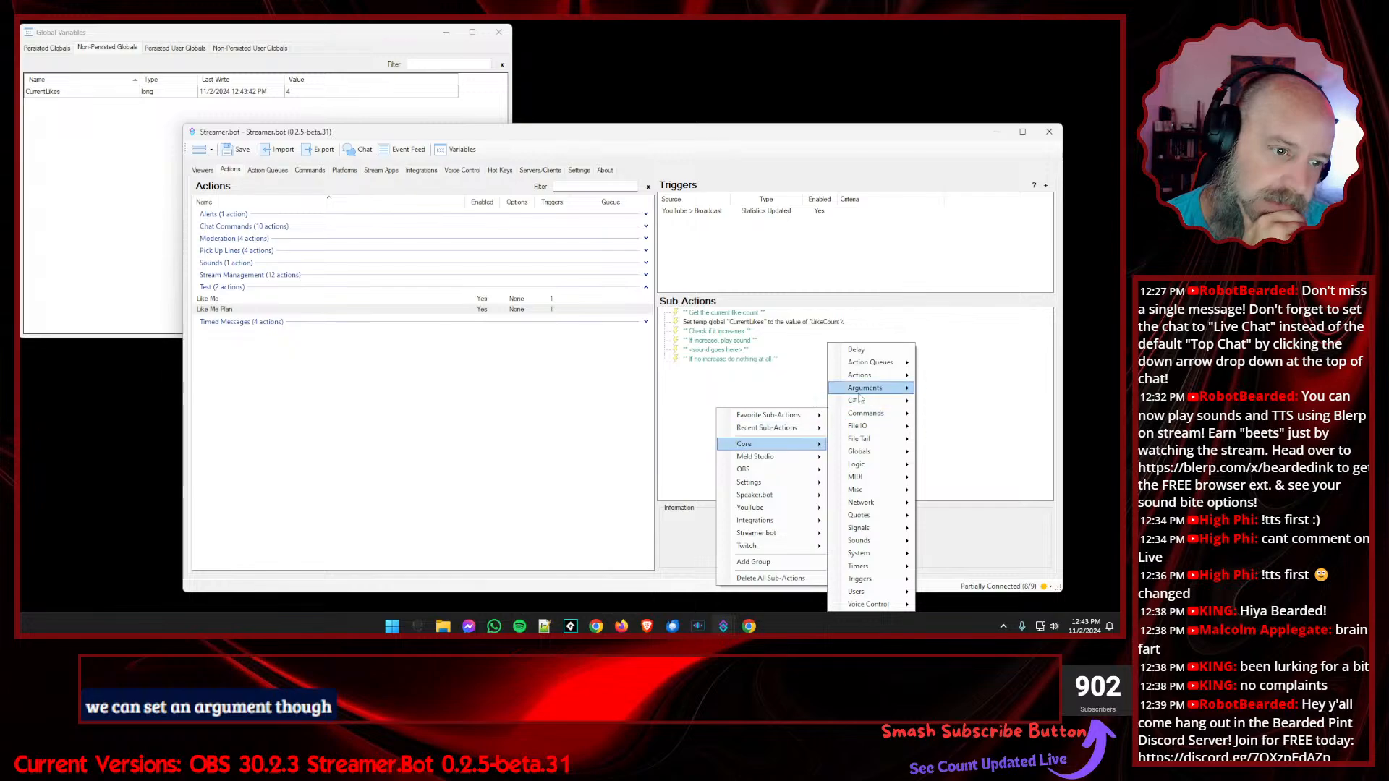
mouse_move(859, 398)
click(955, 389)
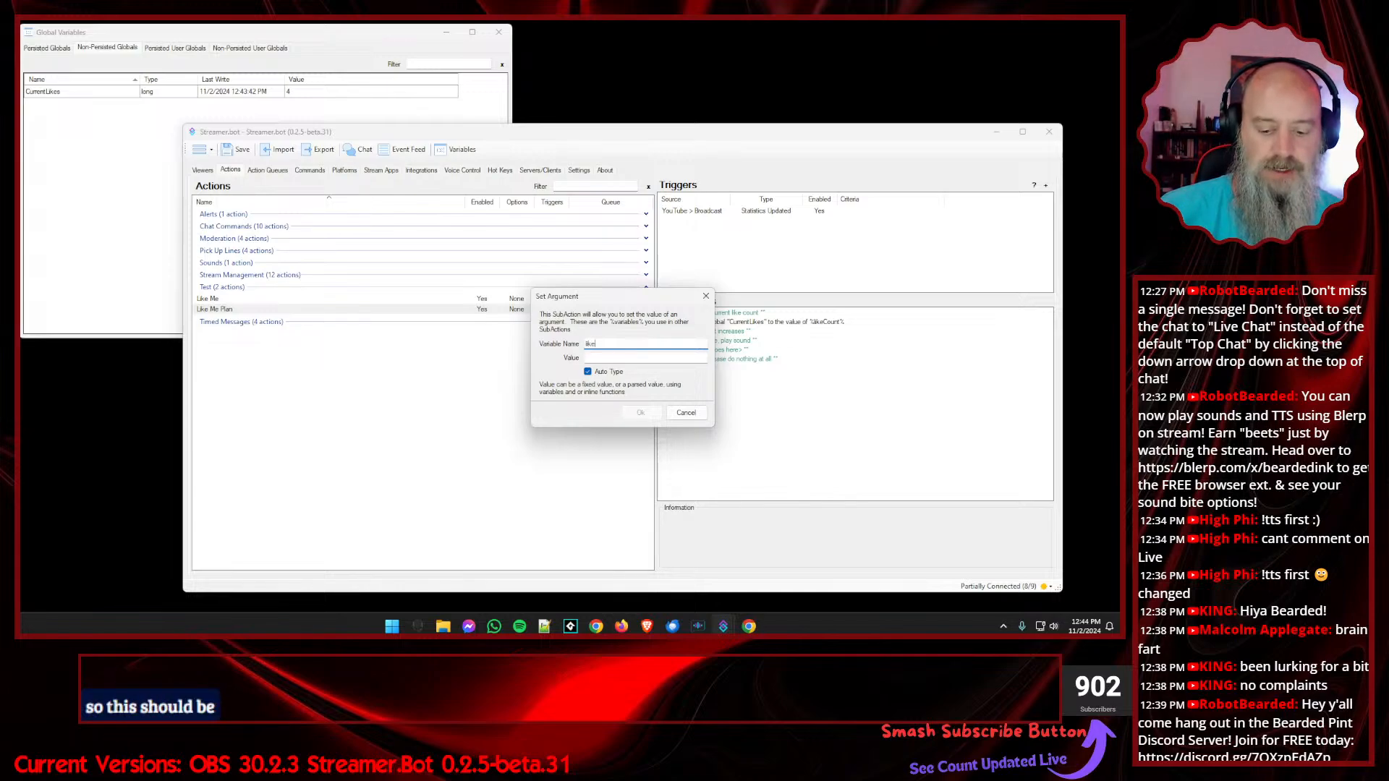
text(Math)
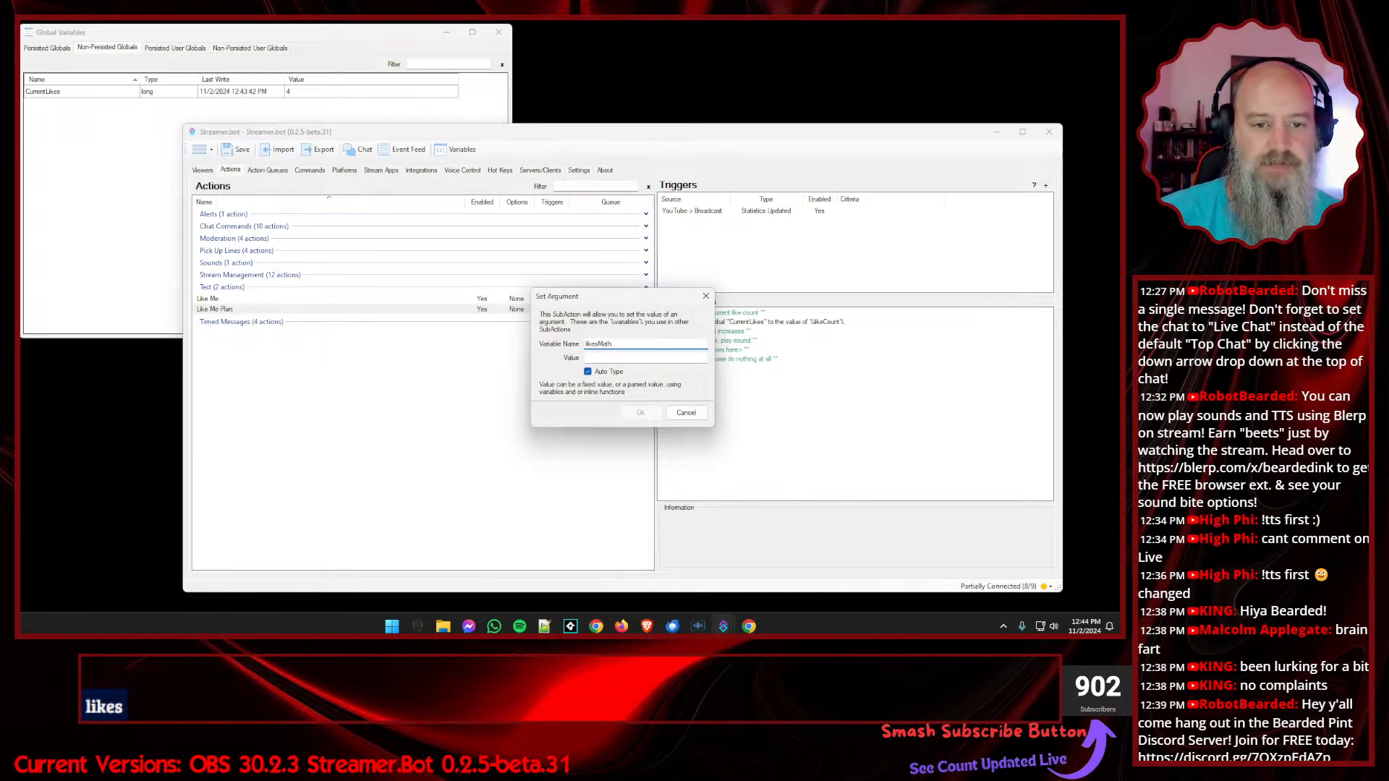
- Enter the math expression adding 1 to %likeCount% as the likesMath argument's value, starting with $math(%likeCount%+1
click(621, 358)
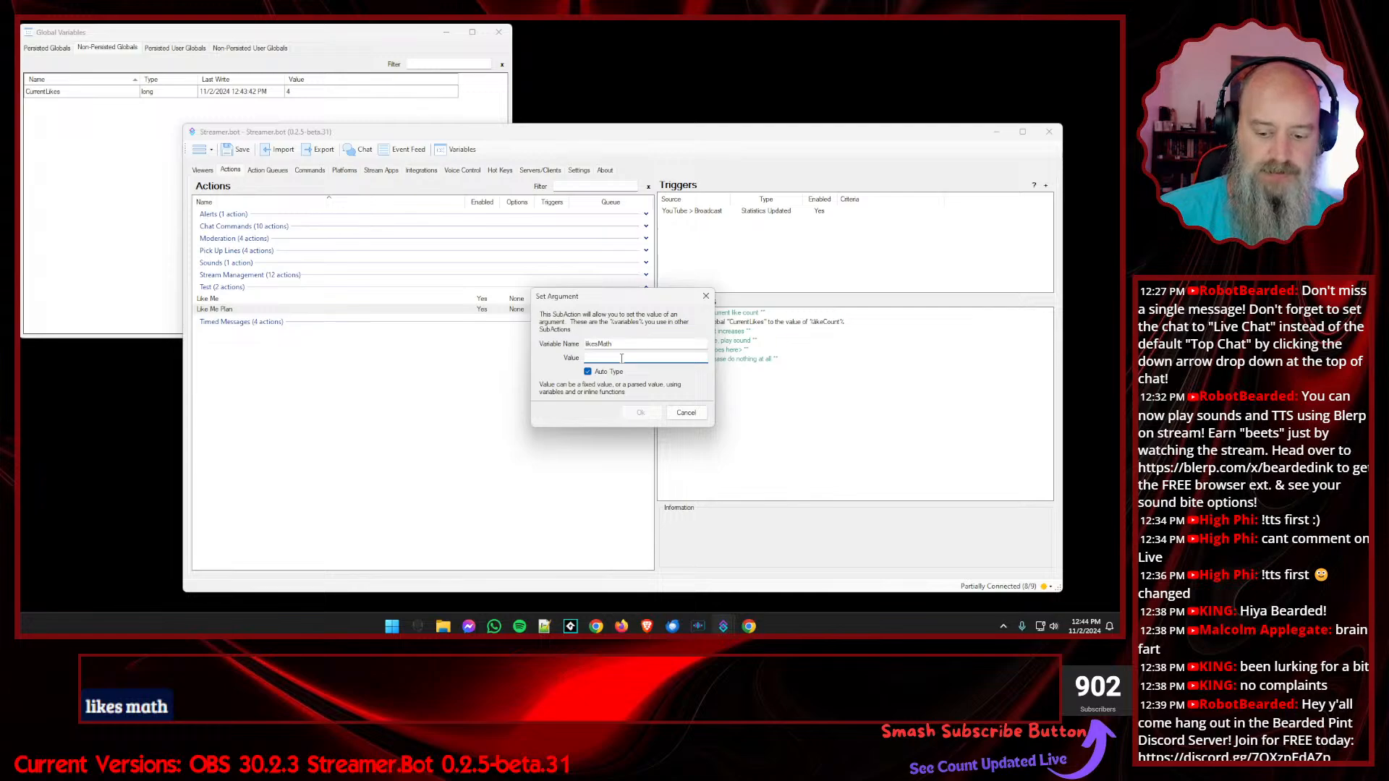
text($math(%)
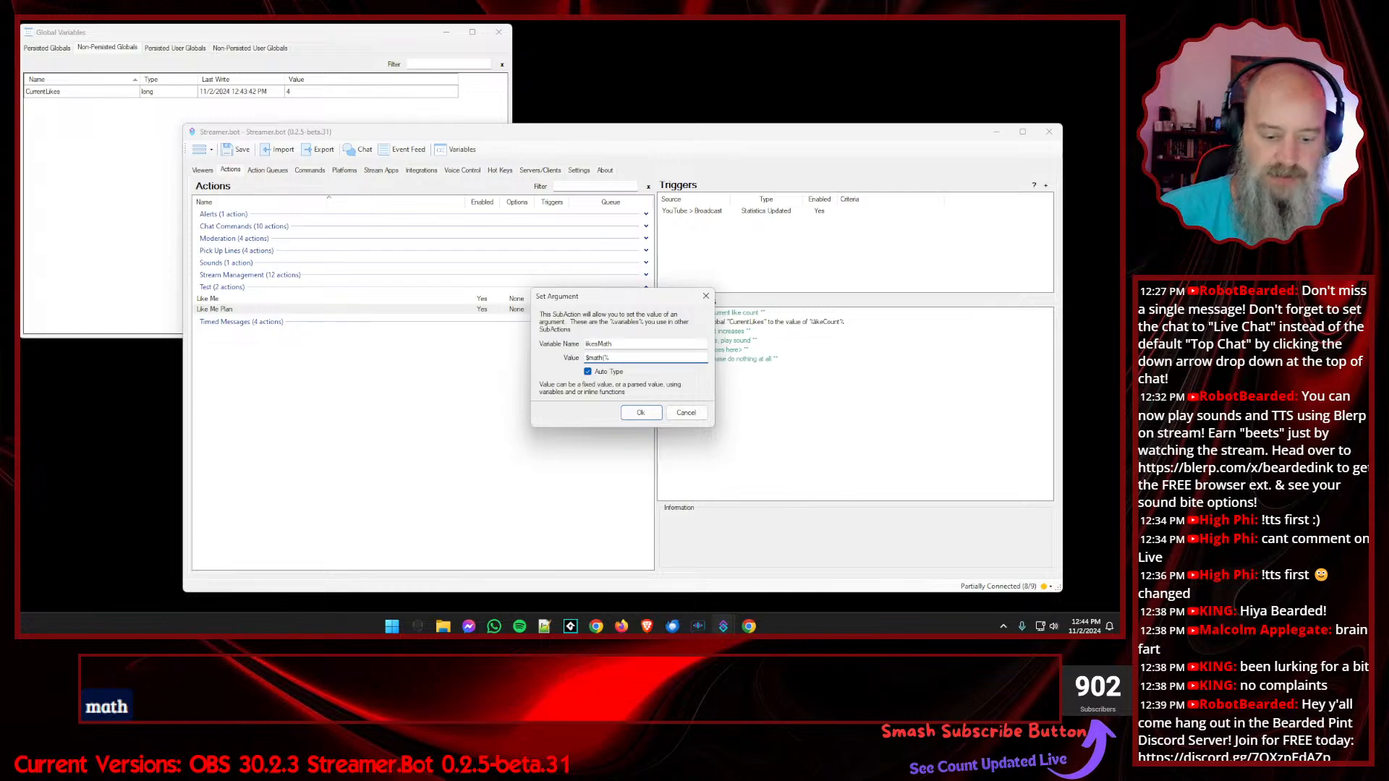
text(like)
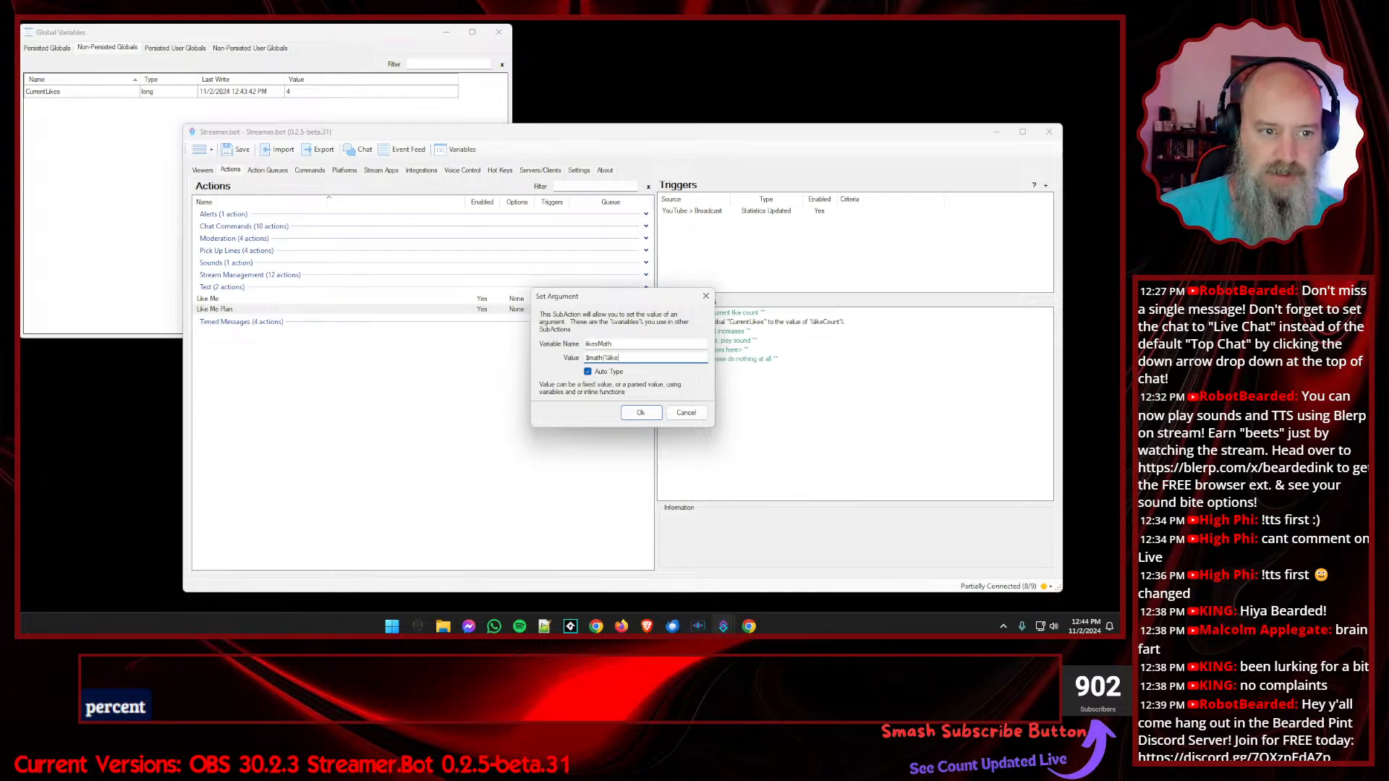
text(Count)
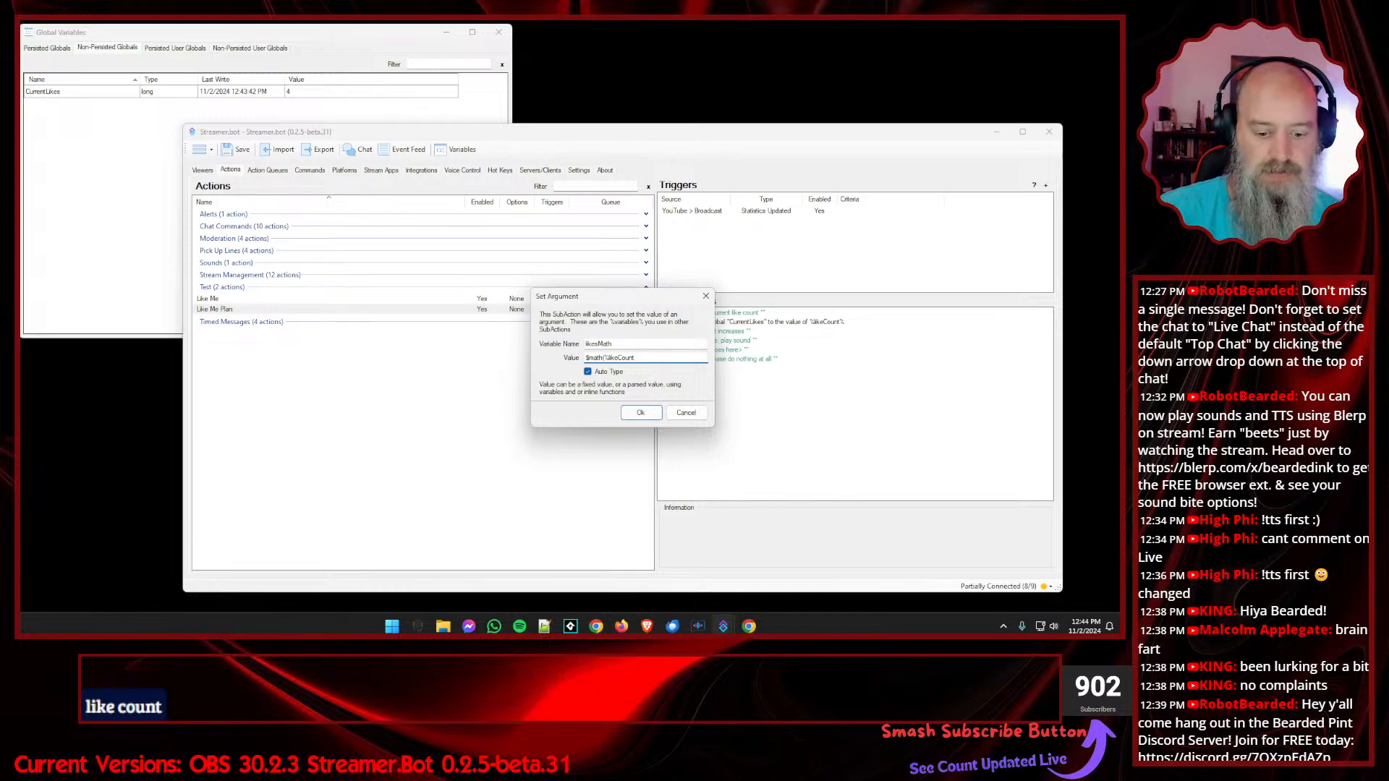
text(%)
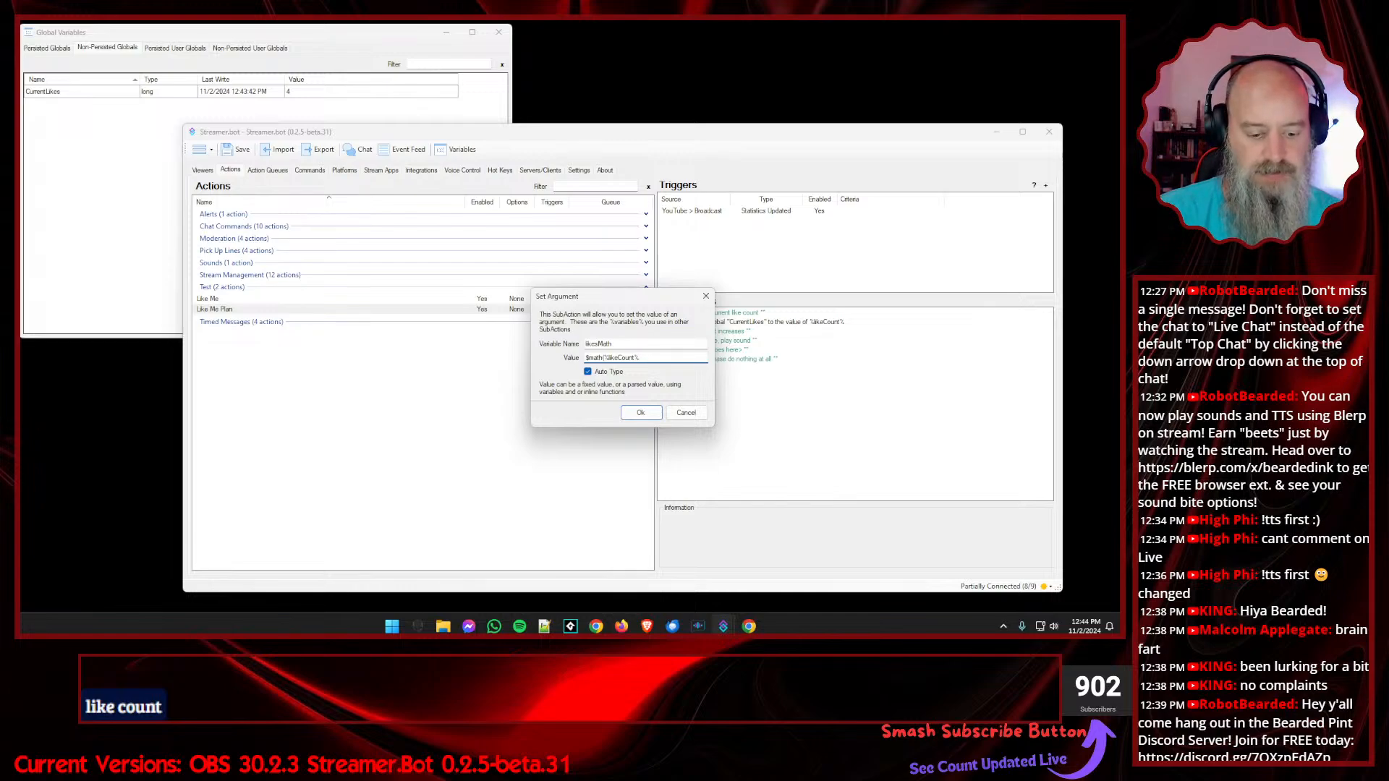
text(+1)
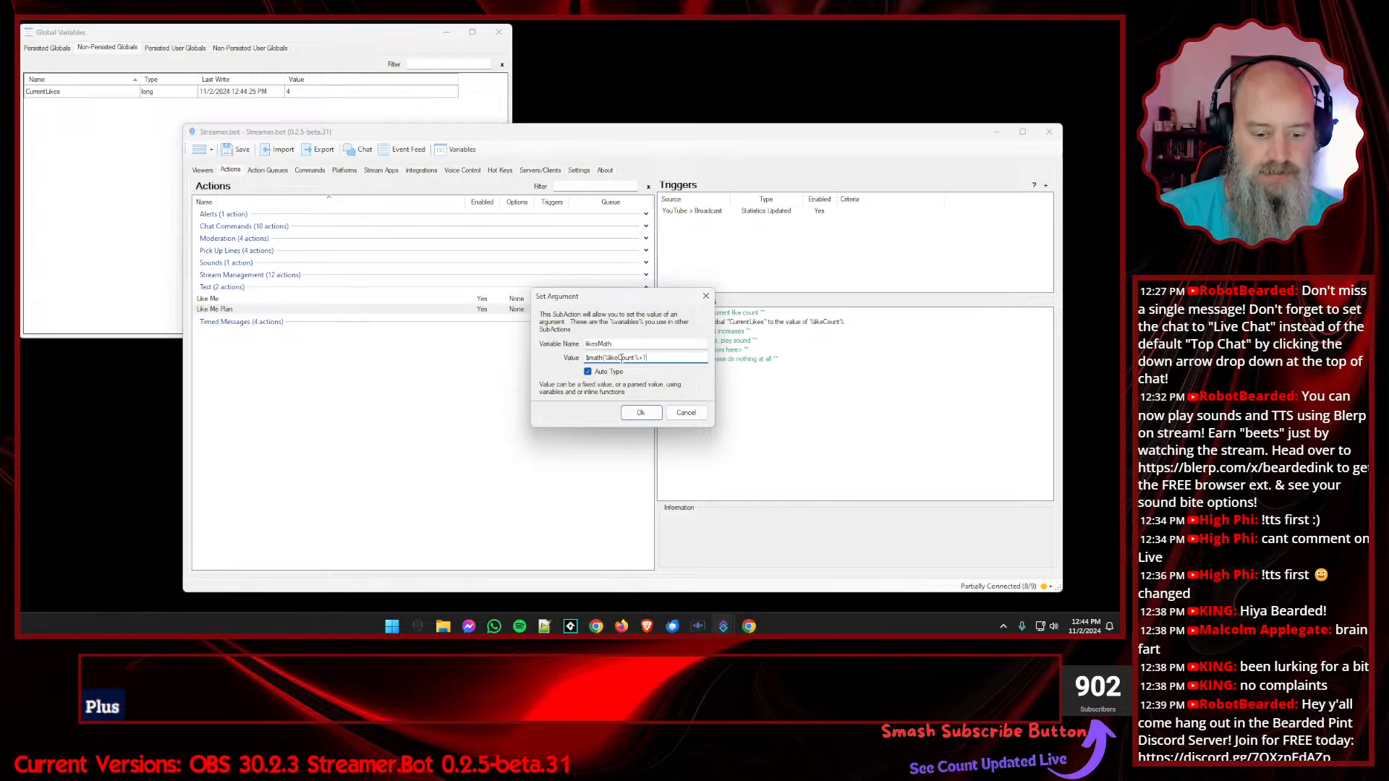
- Complete the likesMath argument's value as $math(%likeCount%+1)$ and move the sub-action directly below the CurrentLikes global
text()$)
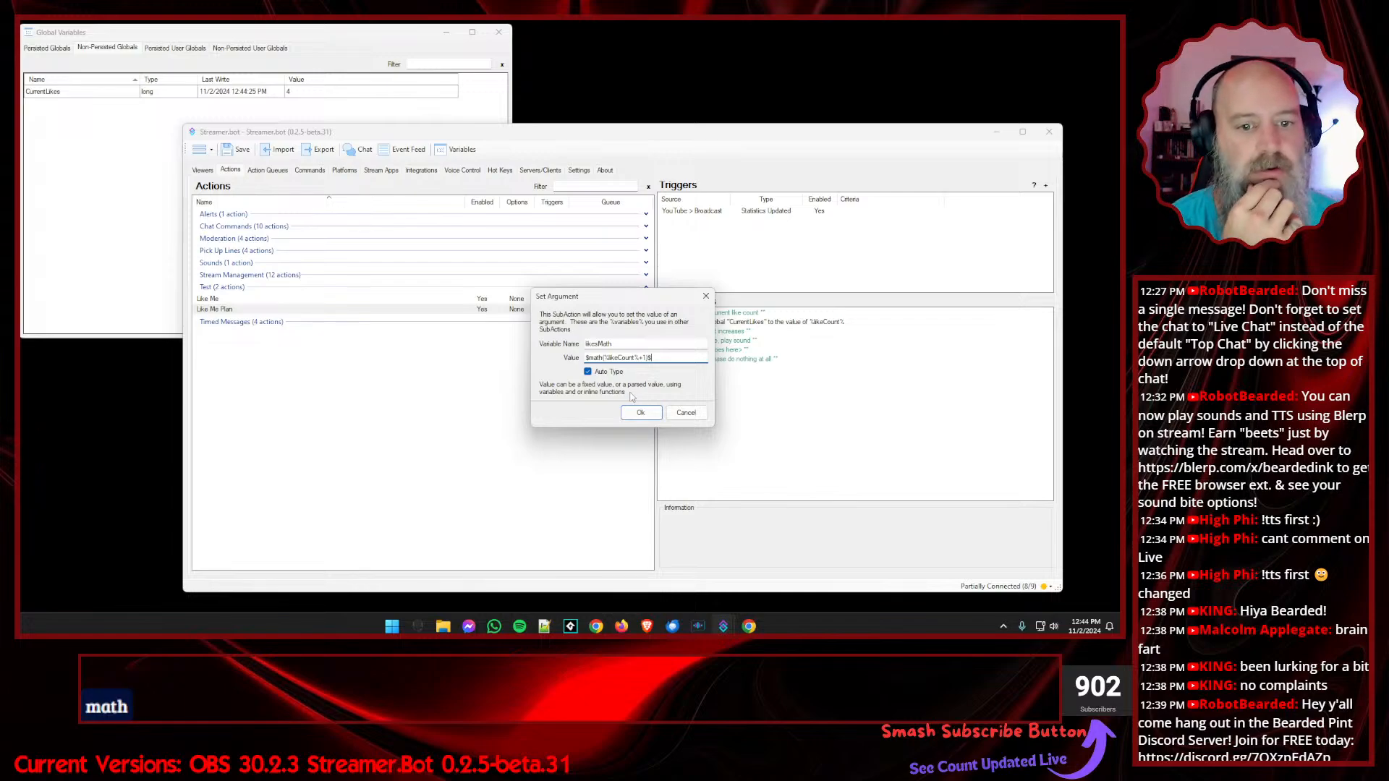
click(640, 415)
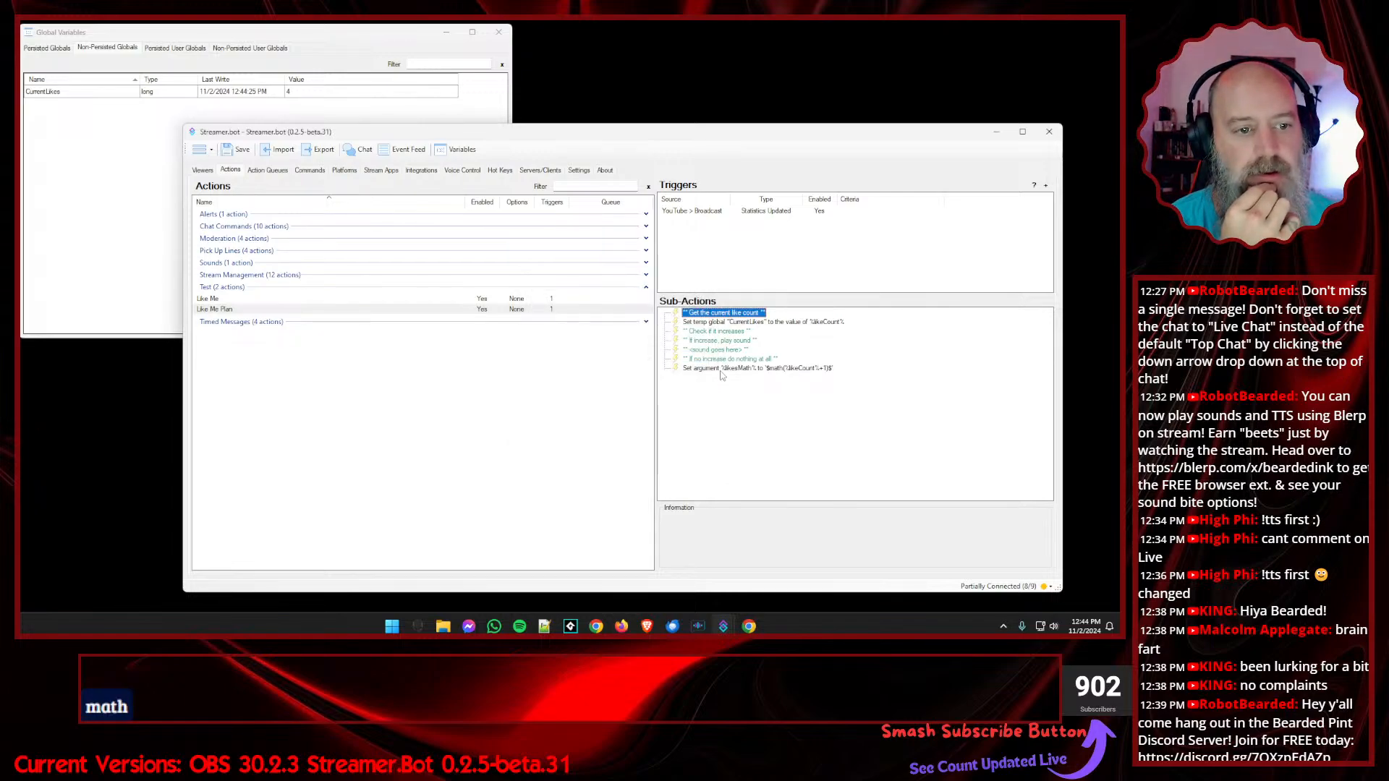
drag(720, 368, 728, 332)
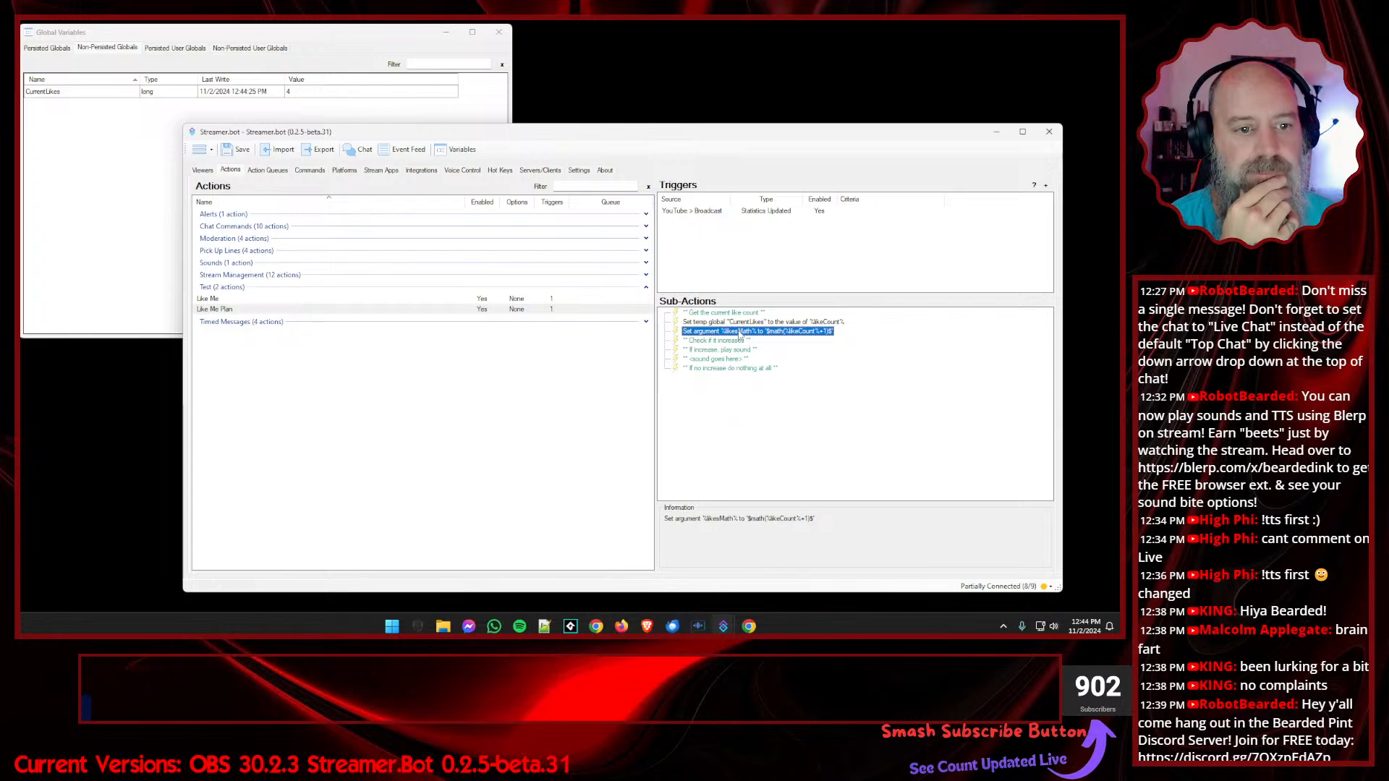
click(733, 403)
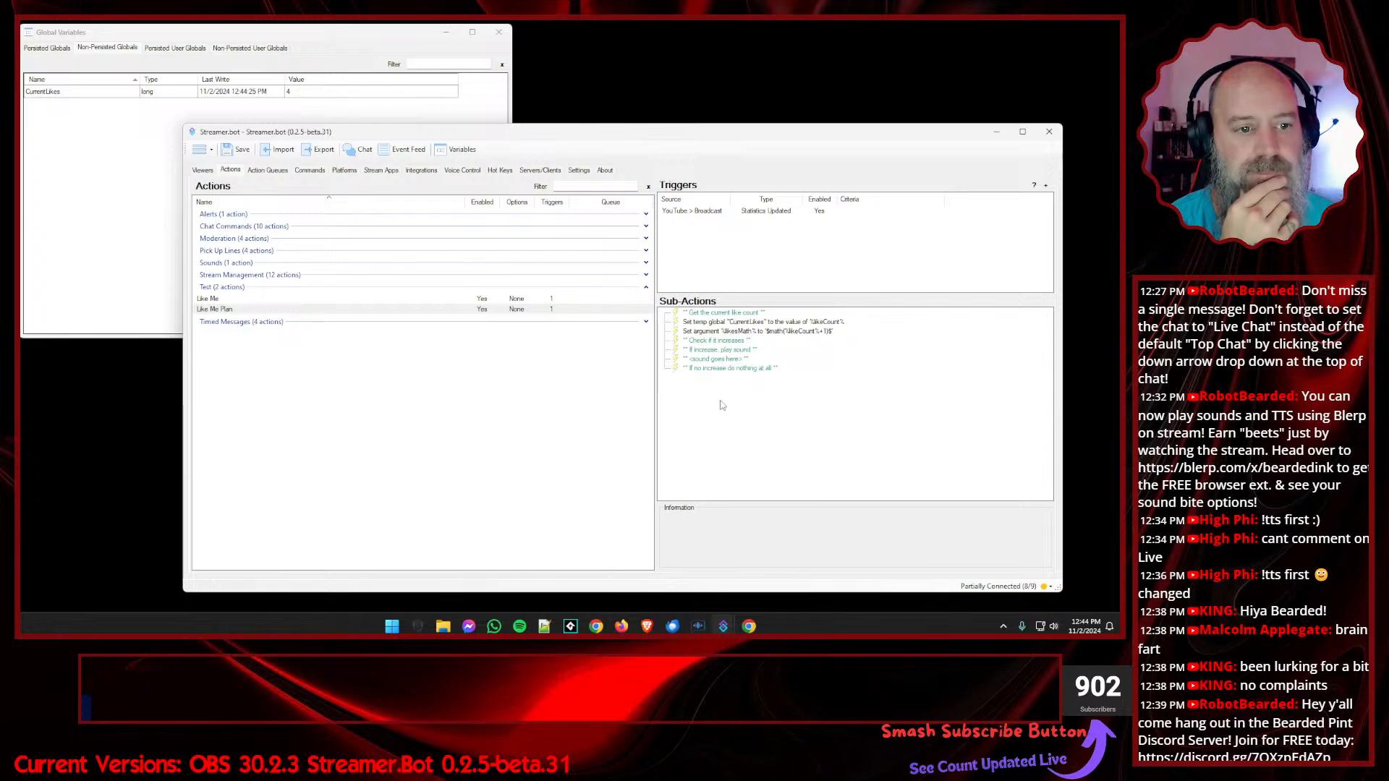
- Reopen the likesMath argument and review the variable used in its math expression
double_click(767, 332)
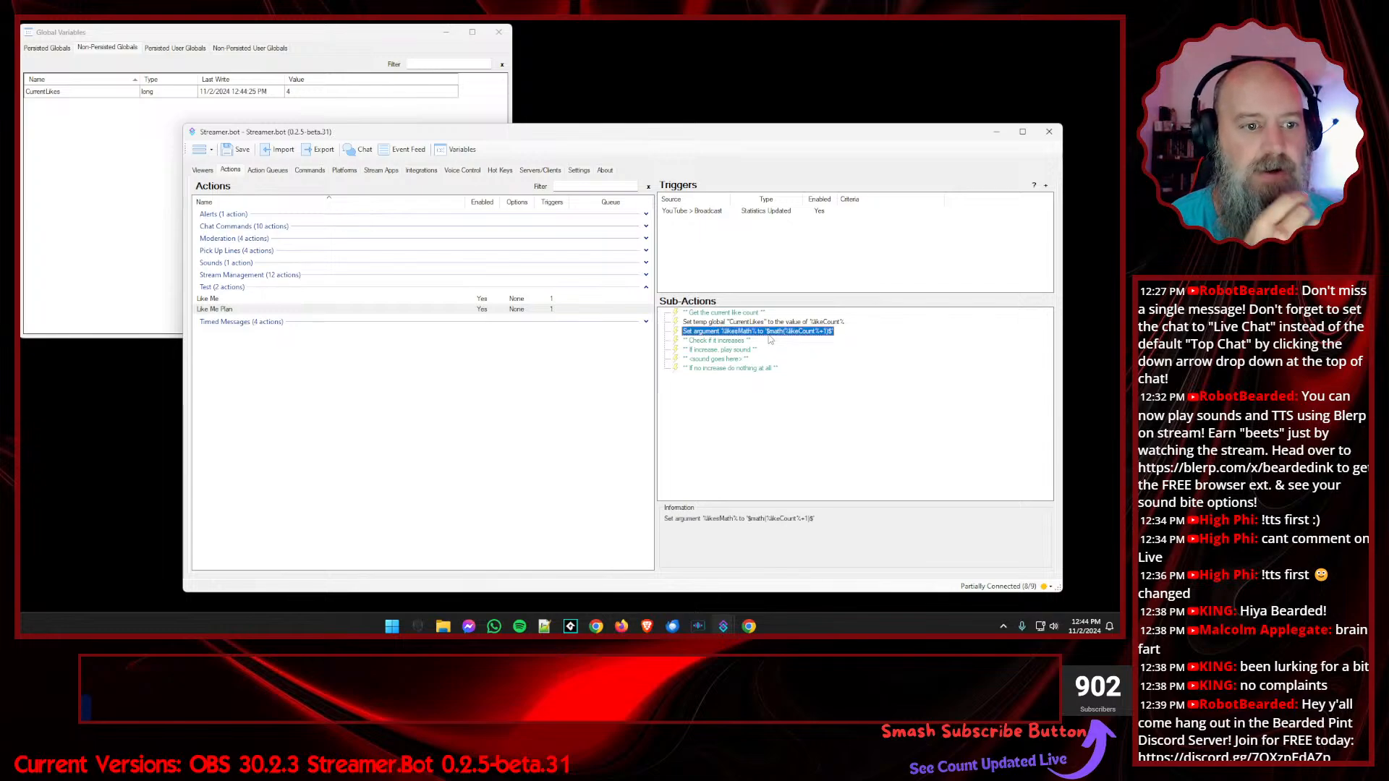
drag(609, 359, 634, 358)
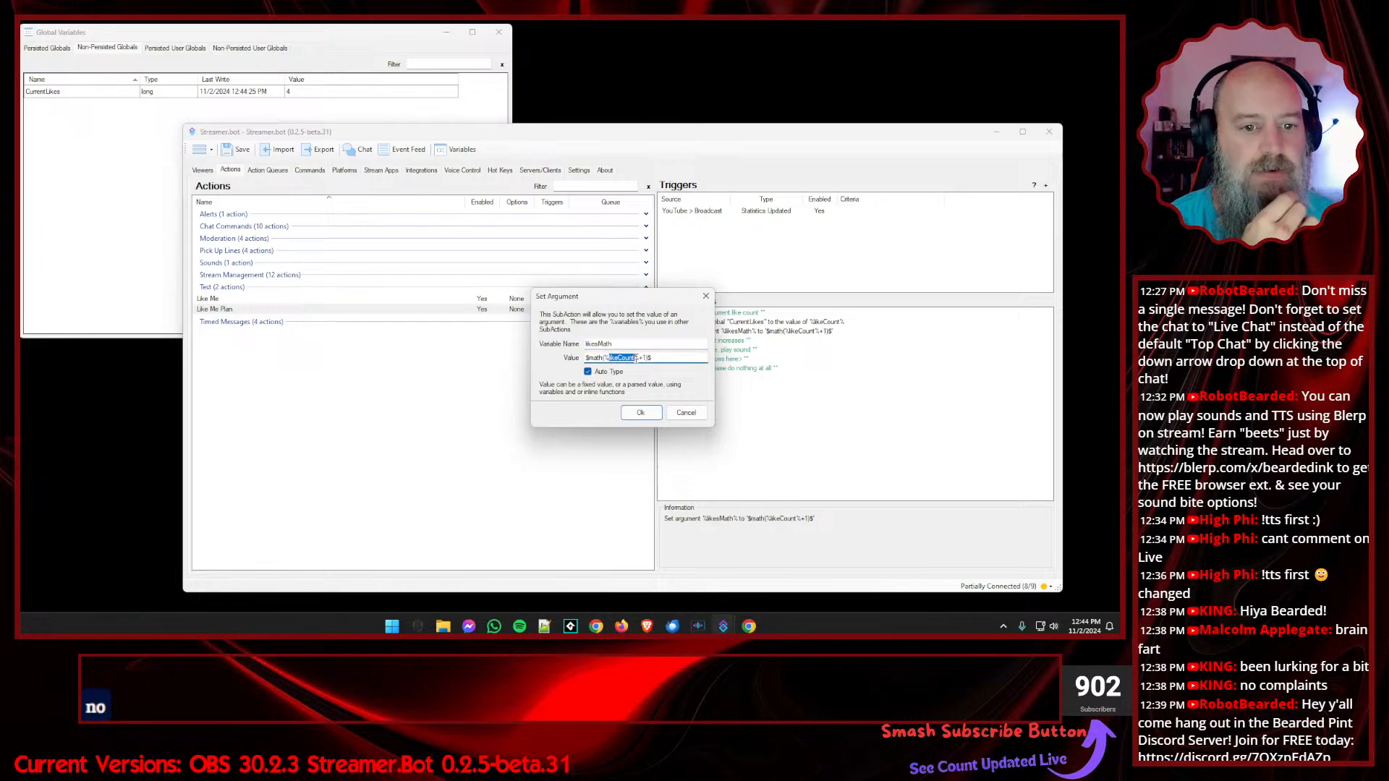
click(640, 413)
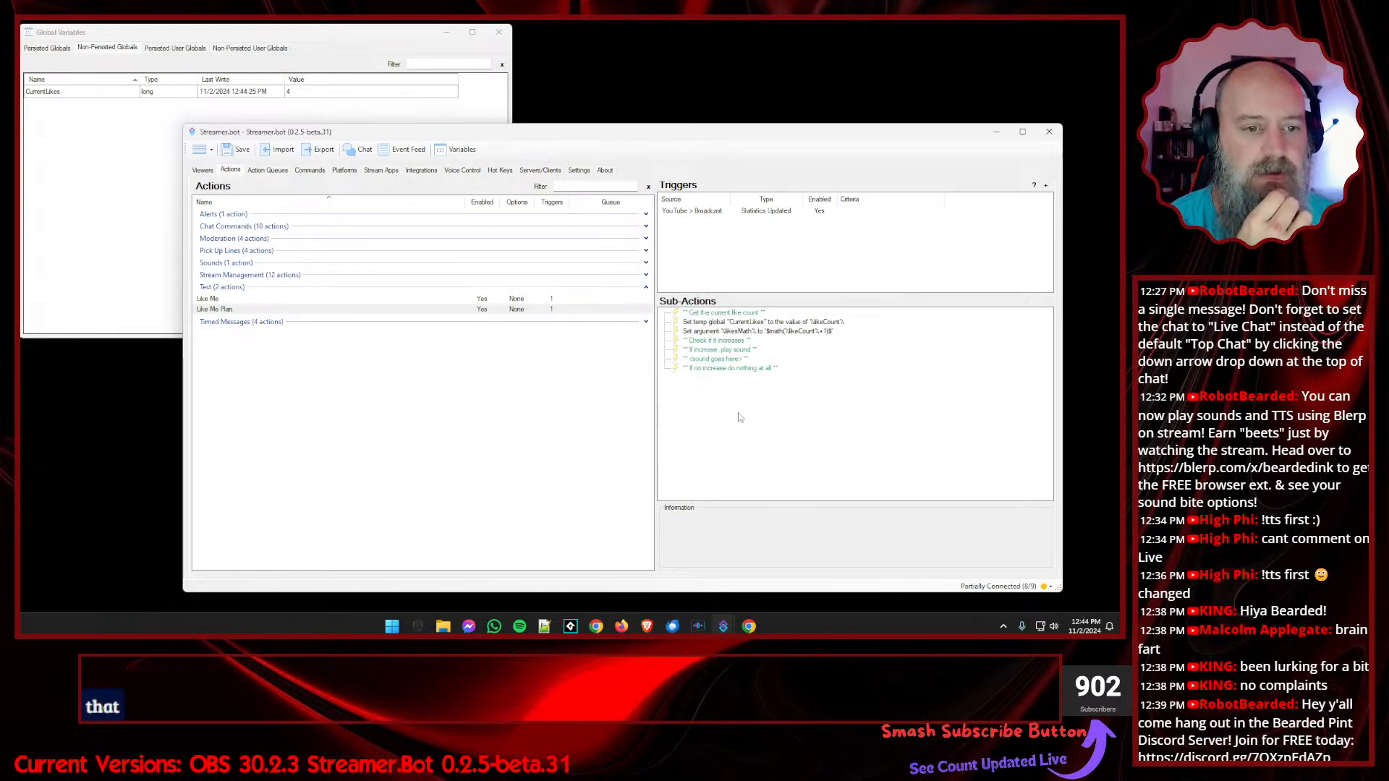
- Add a YouTube channel message sub-action reading "the likes are: %likesMath%" and place it directly below the likesMath argument
right_click(718, 410)
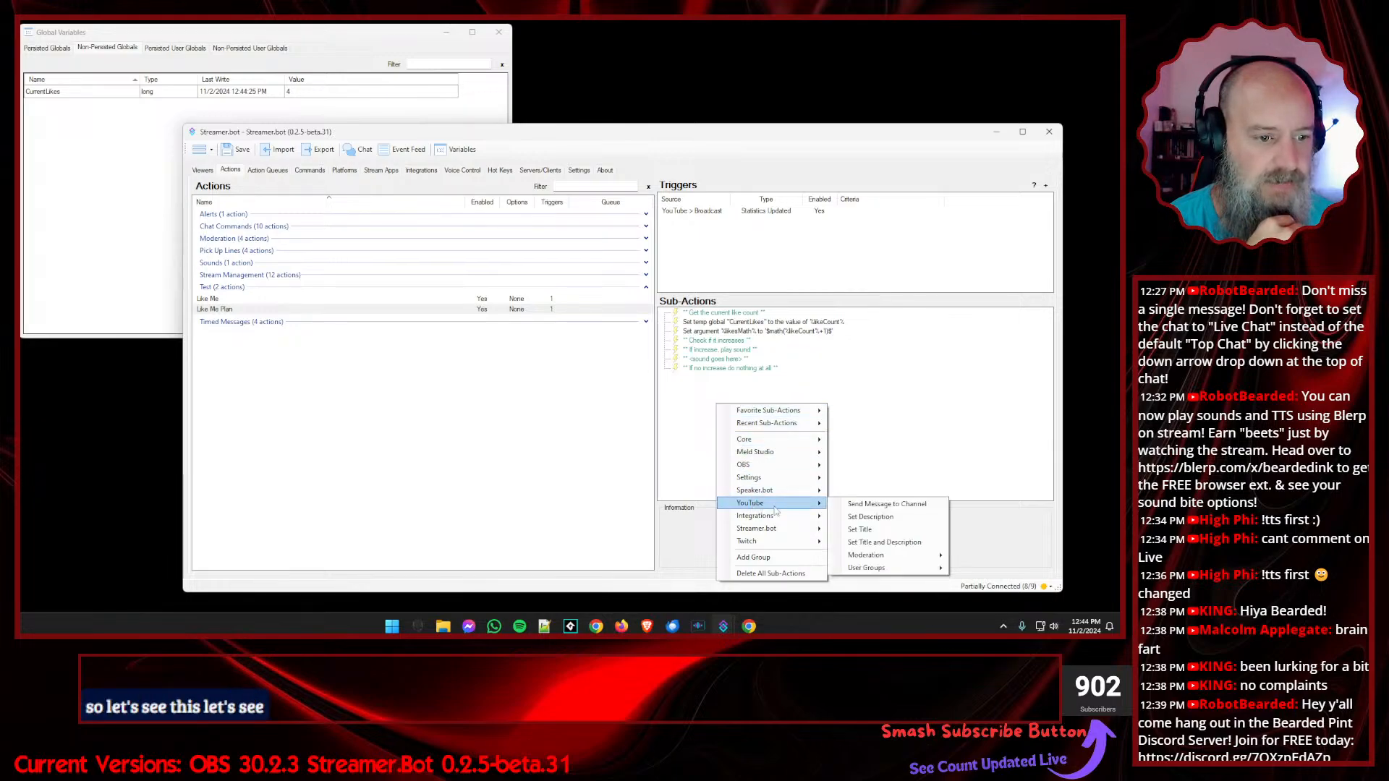
click(864, 510)
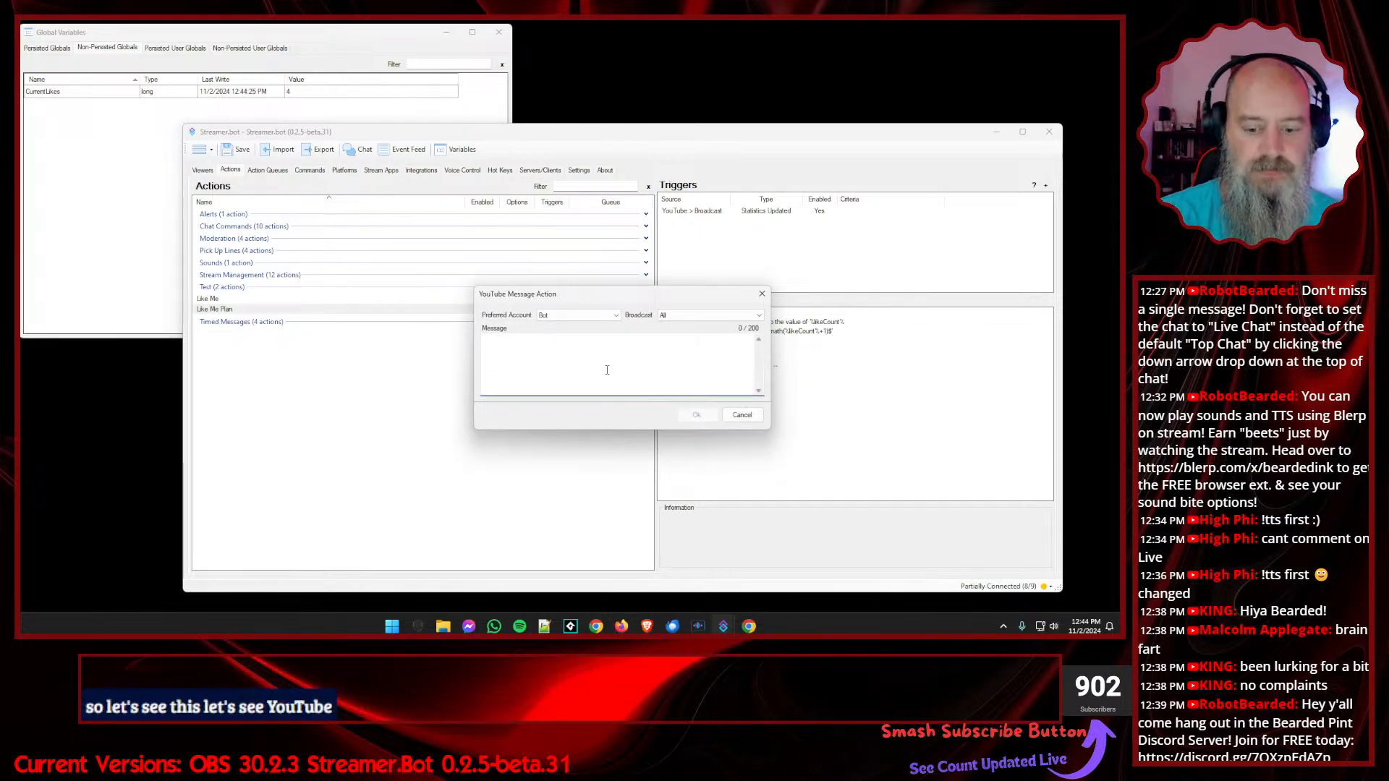
text(th)
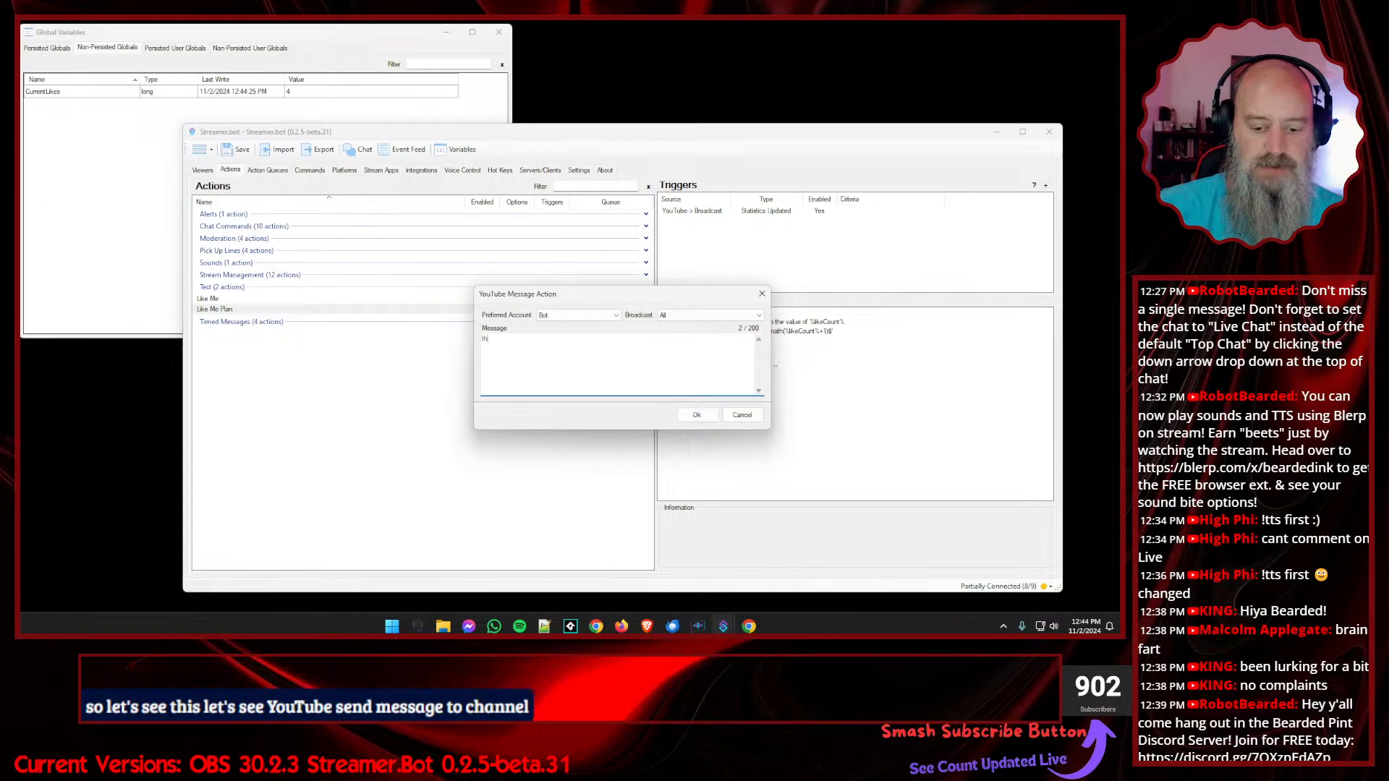
text(e likes are )
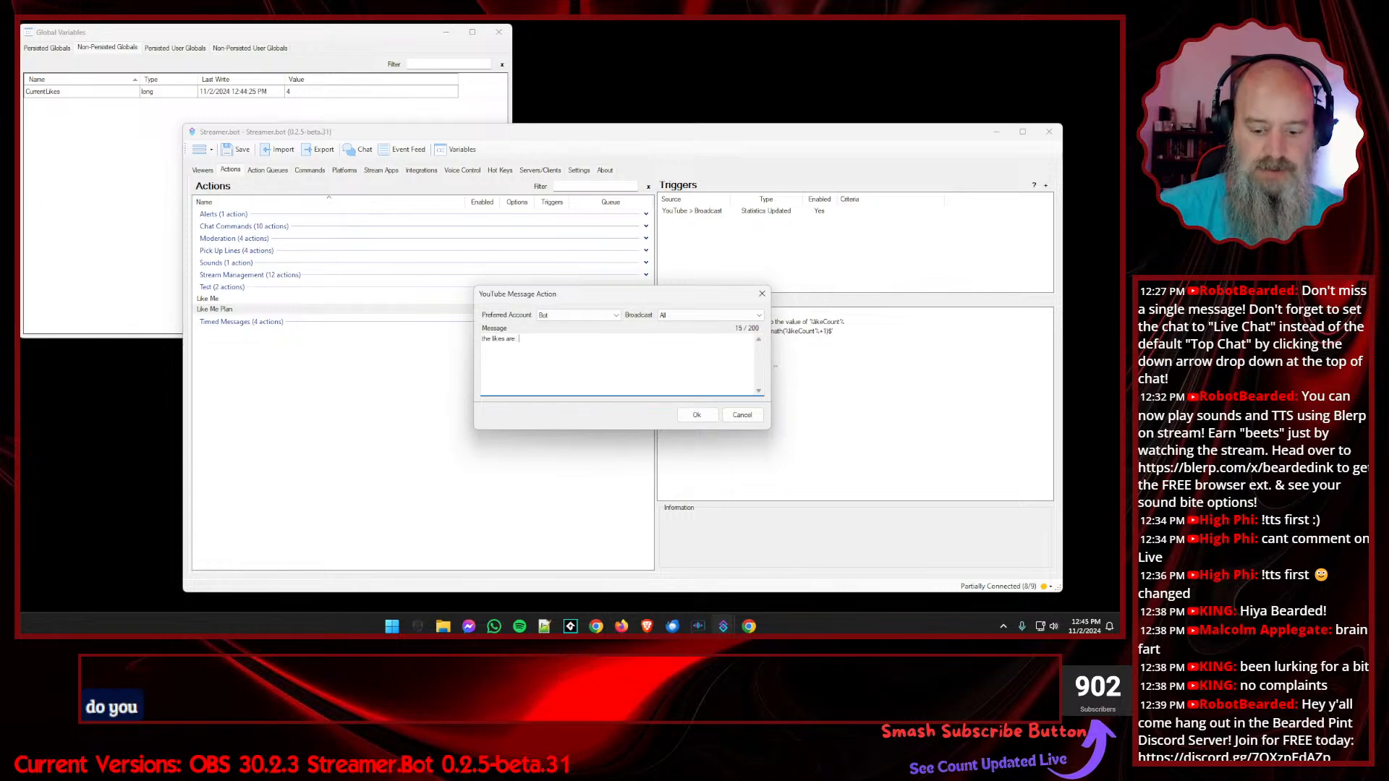
text($)
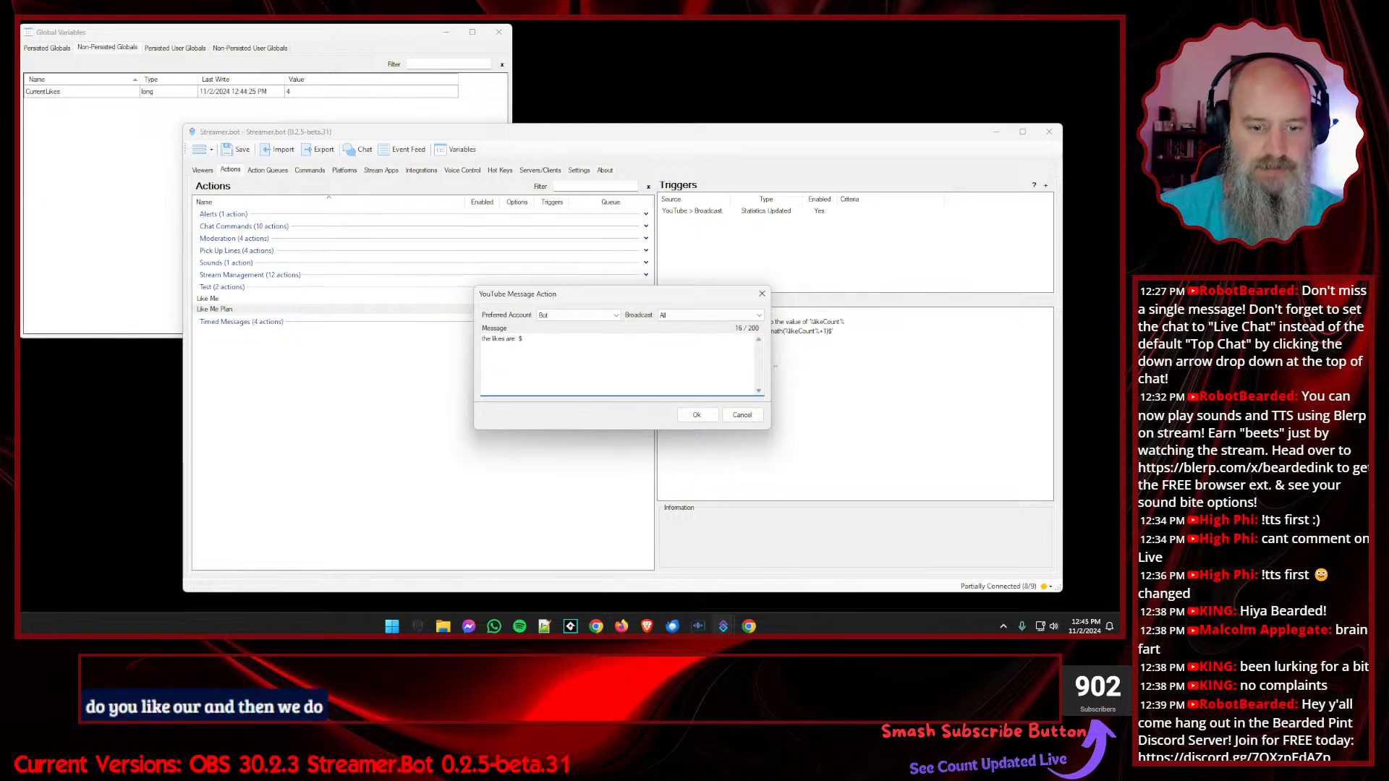
key(BackSpace)
text(%)
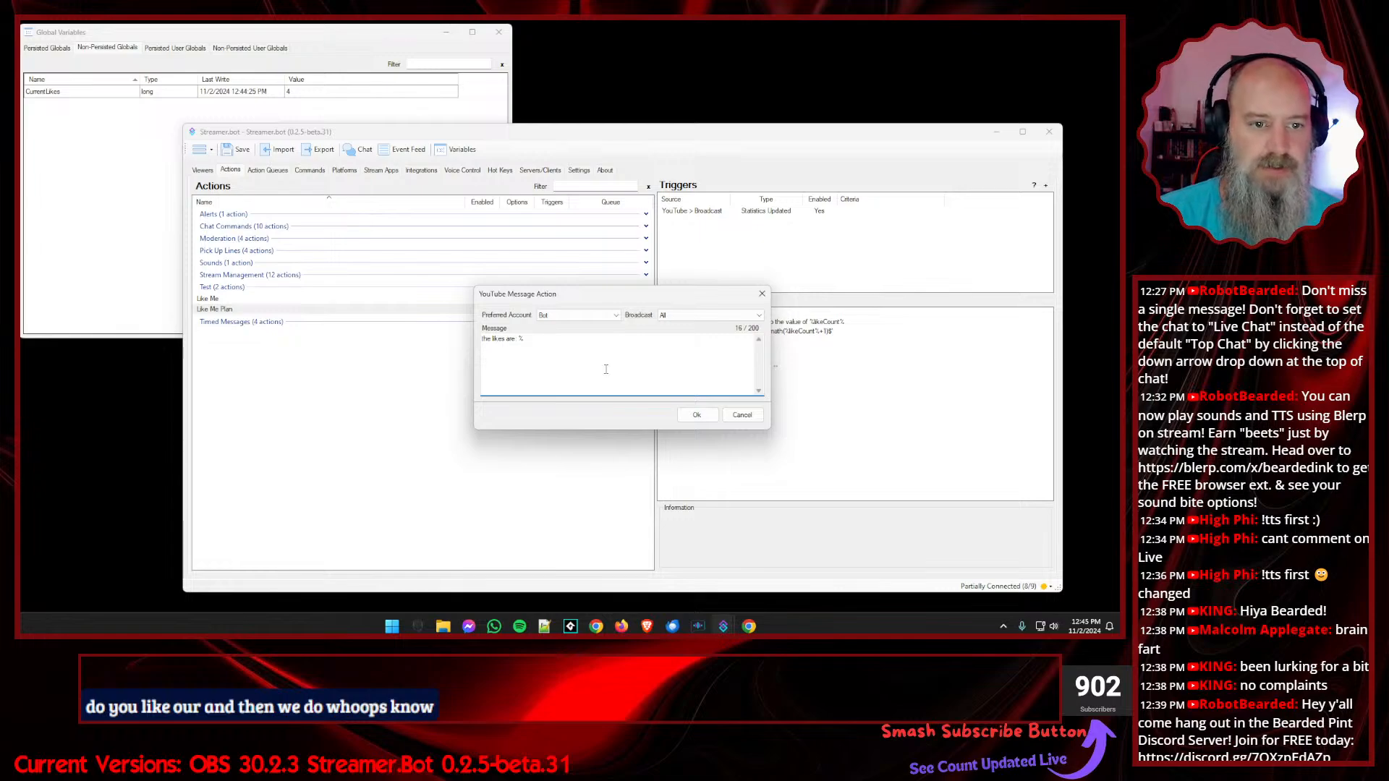
drag(613, 296, 533, 322)
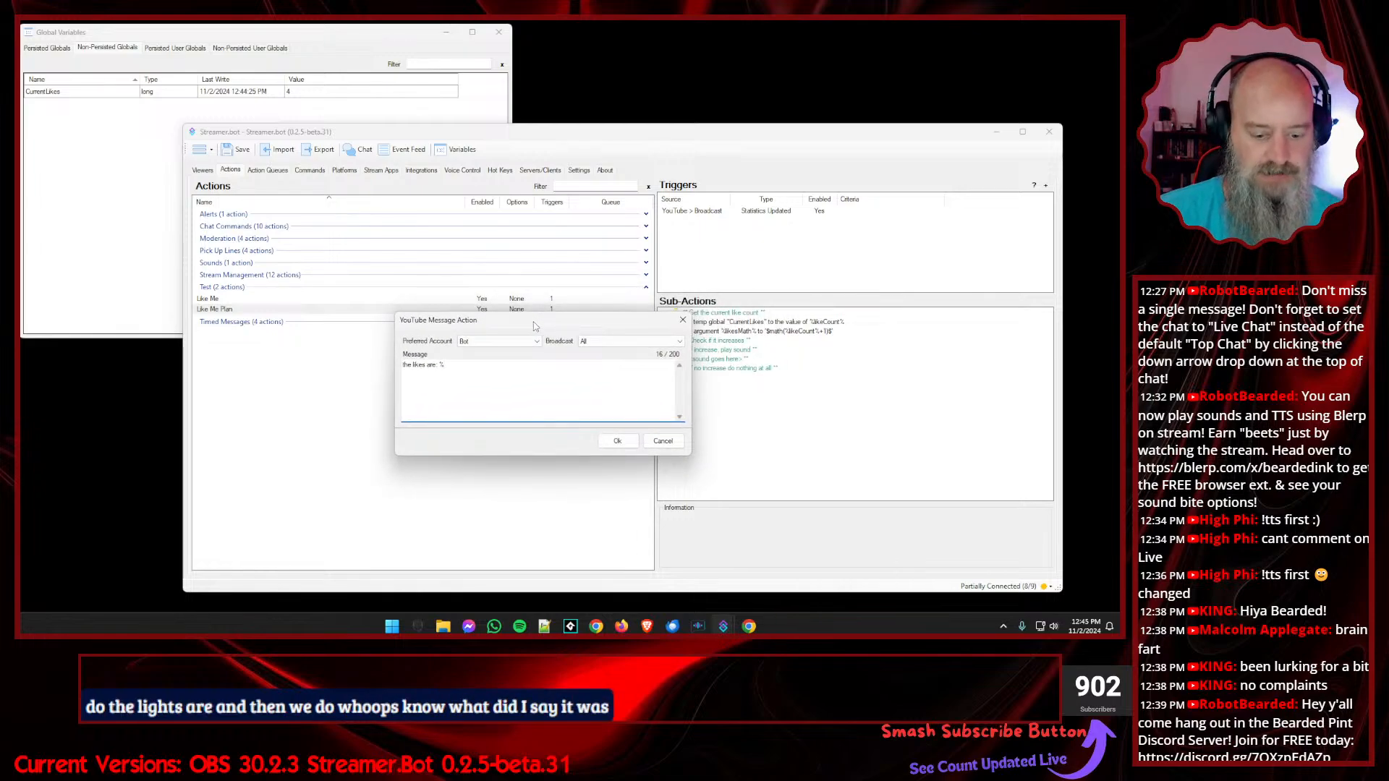
text(likesMath%)
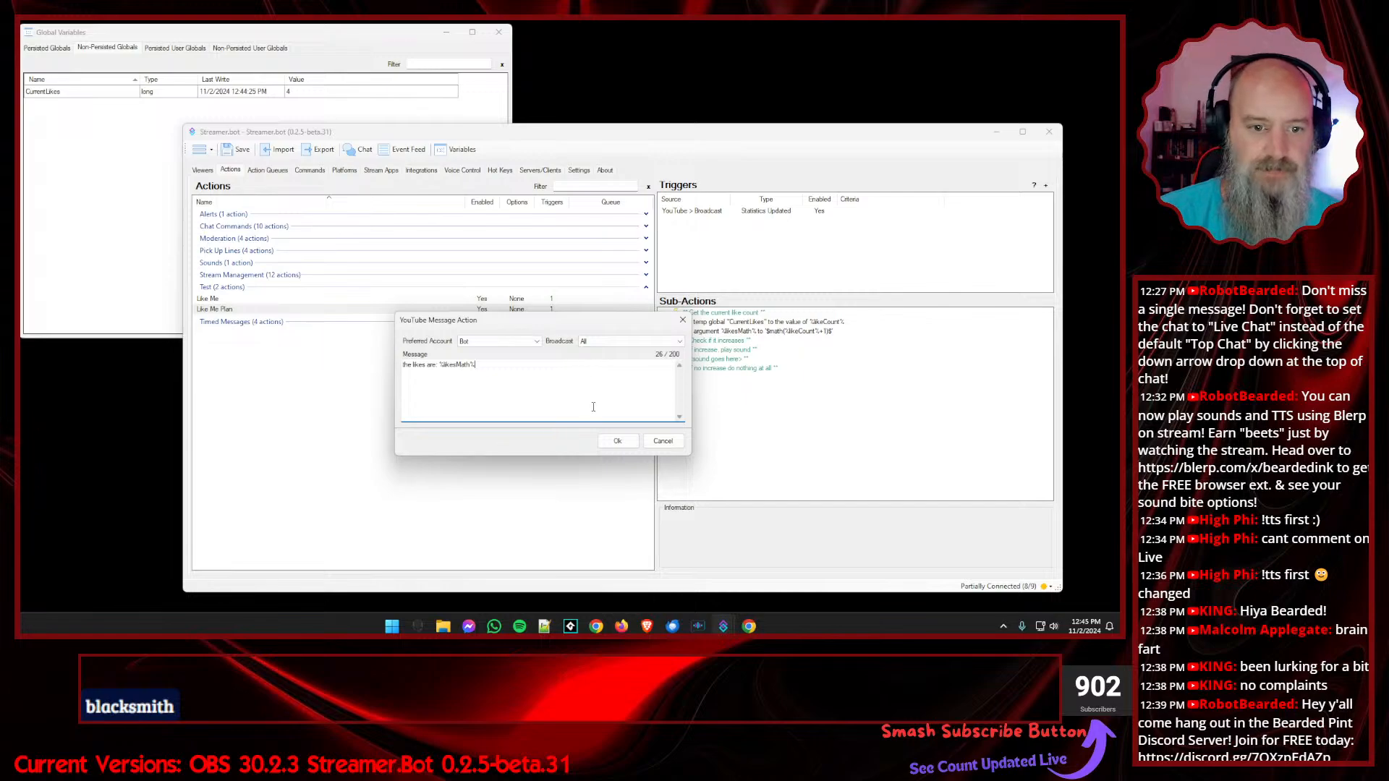
click(618, 441)
click(712, 377)
drag(711, 374, 713, 337)
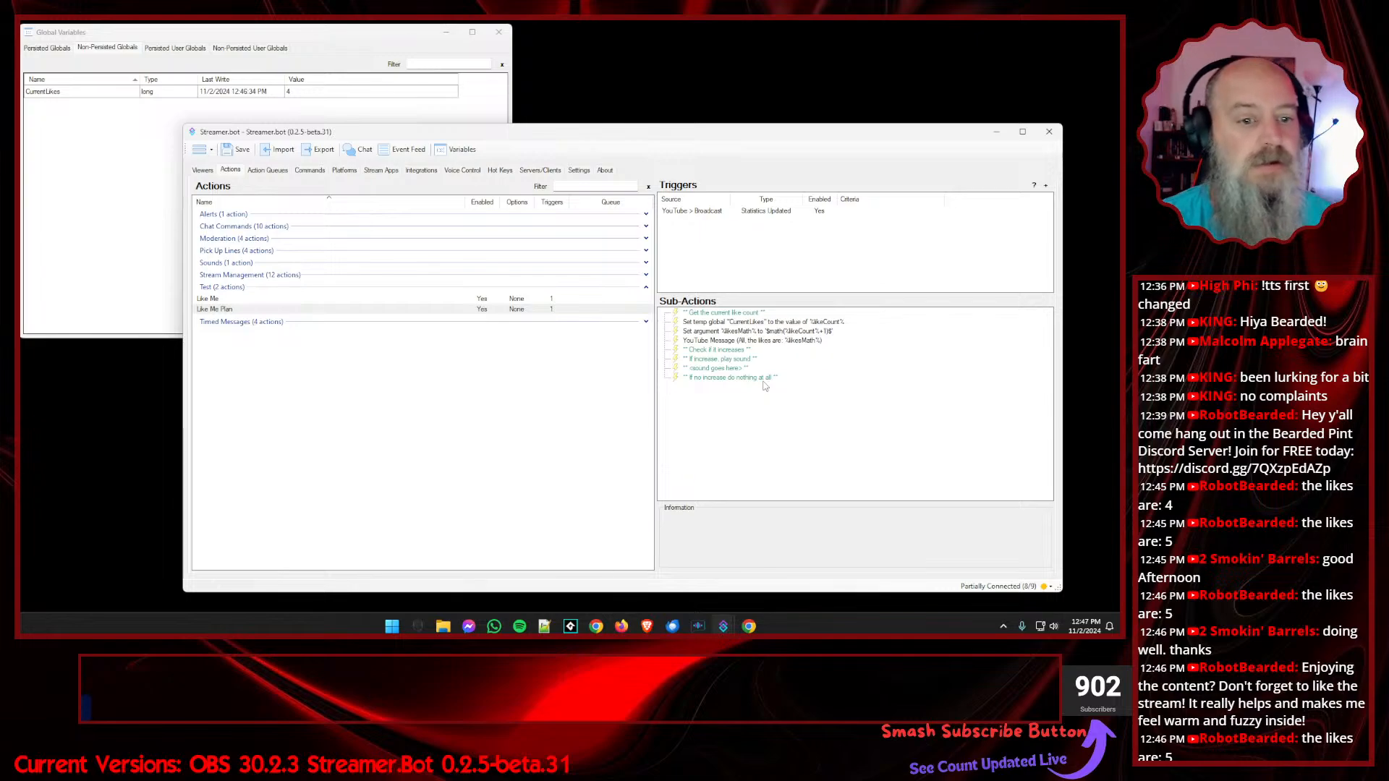
right_click(715, 416)
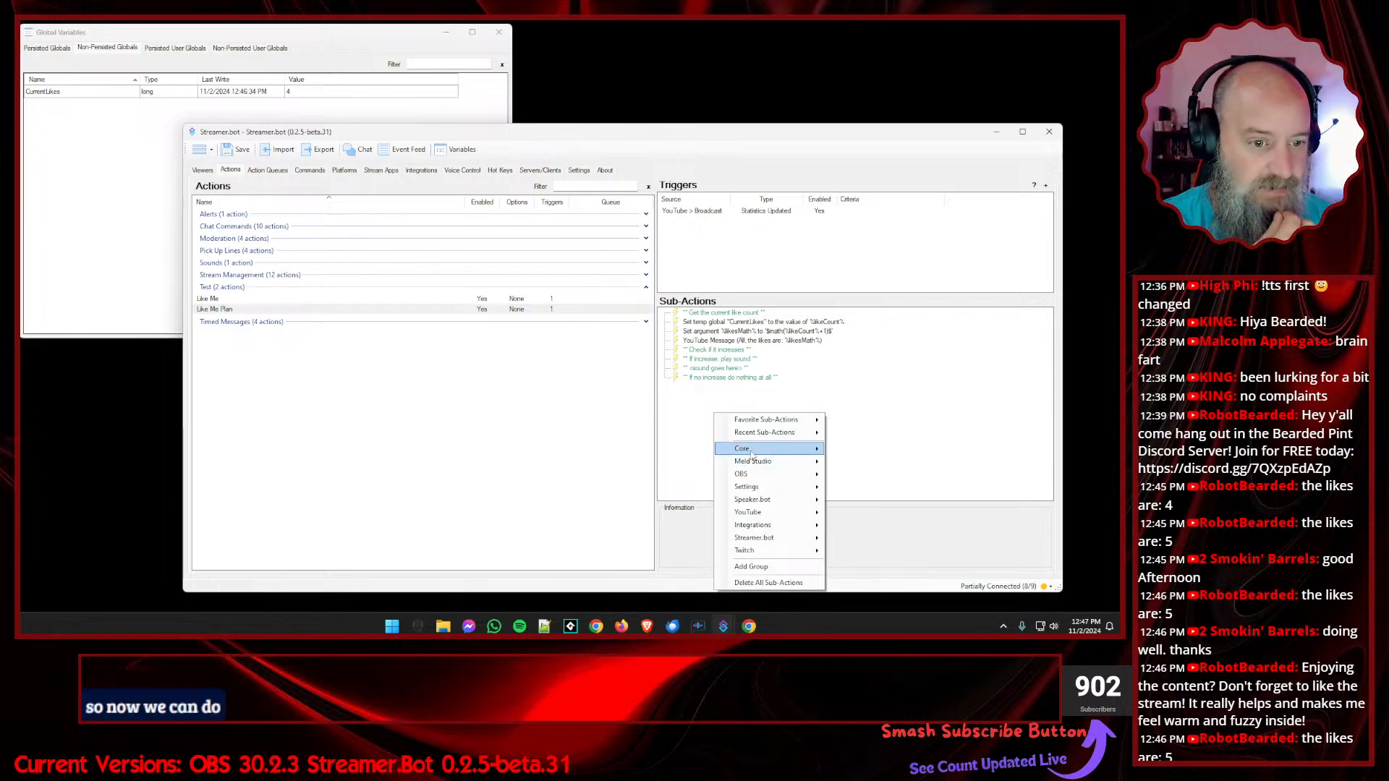
mouse_move(752, 454)
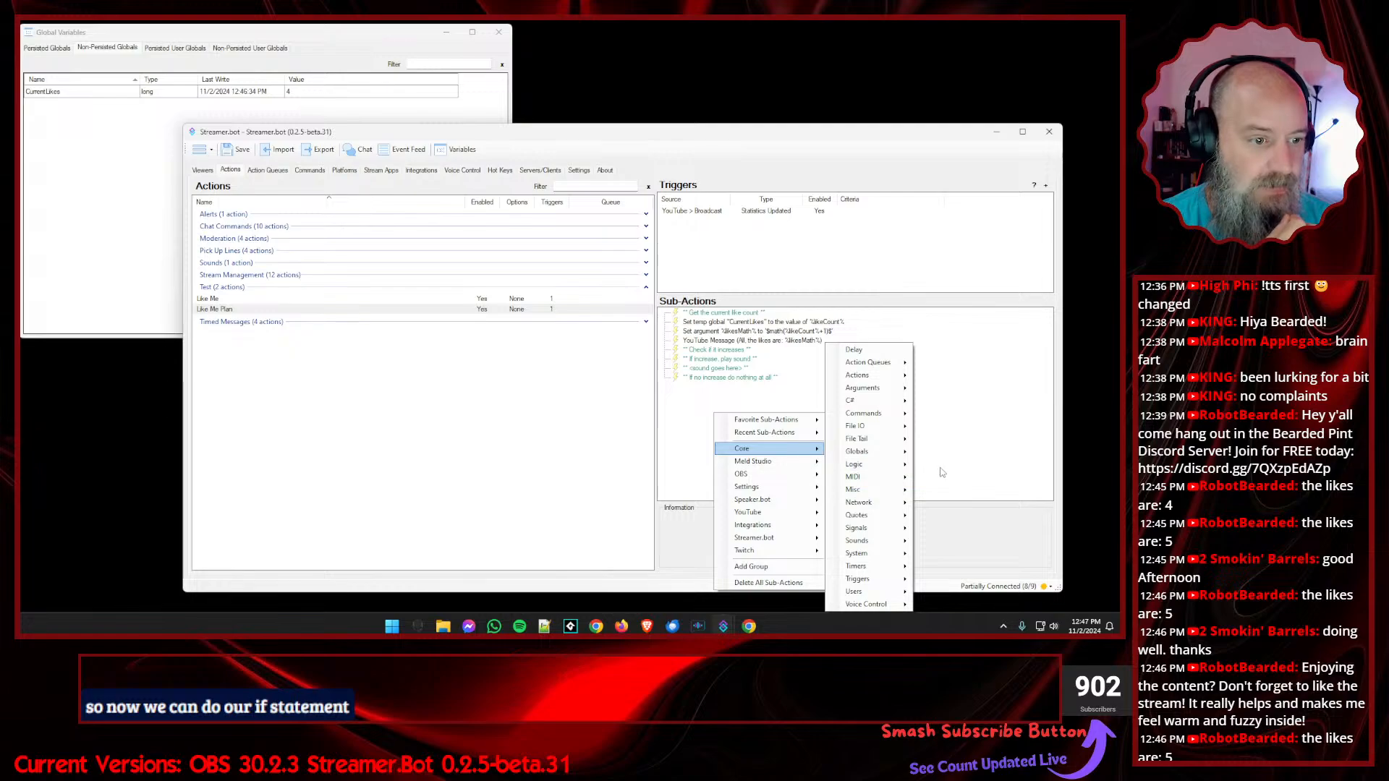
mouse_move(898, 471)
click(942, 503)
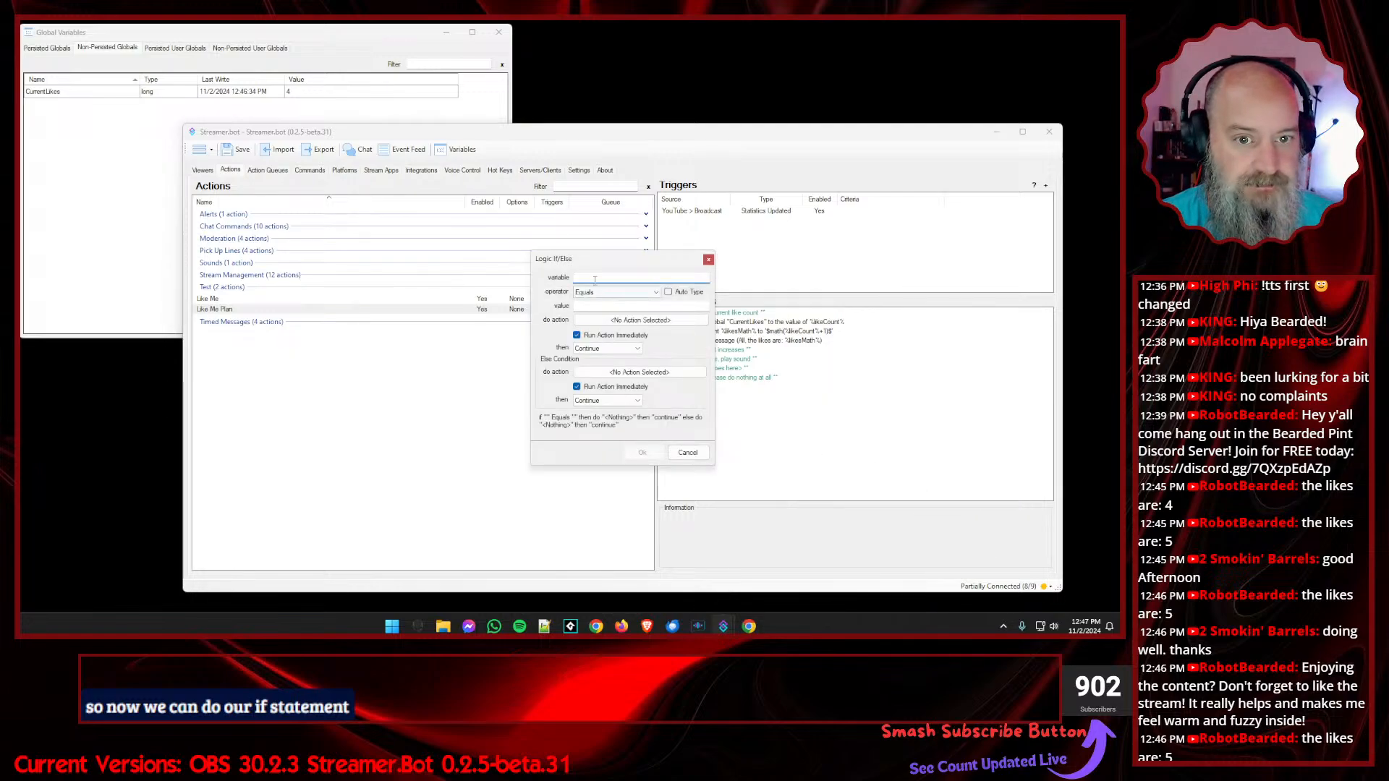
drag(600, 257, 548, 263)
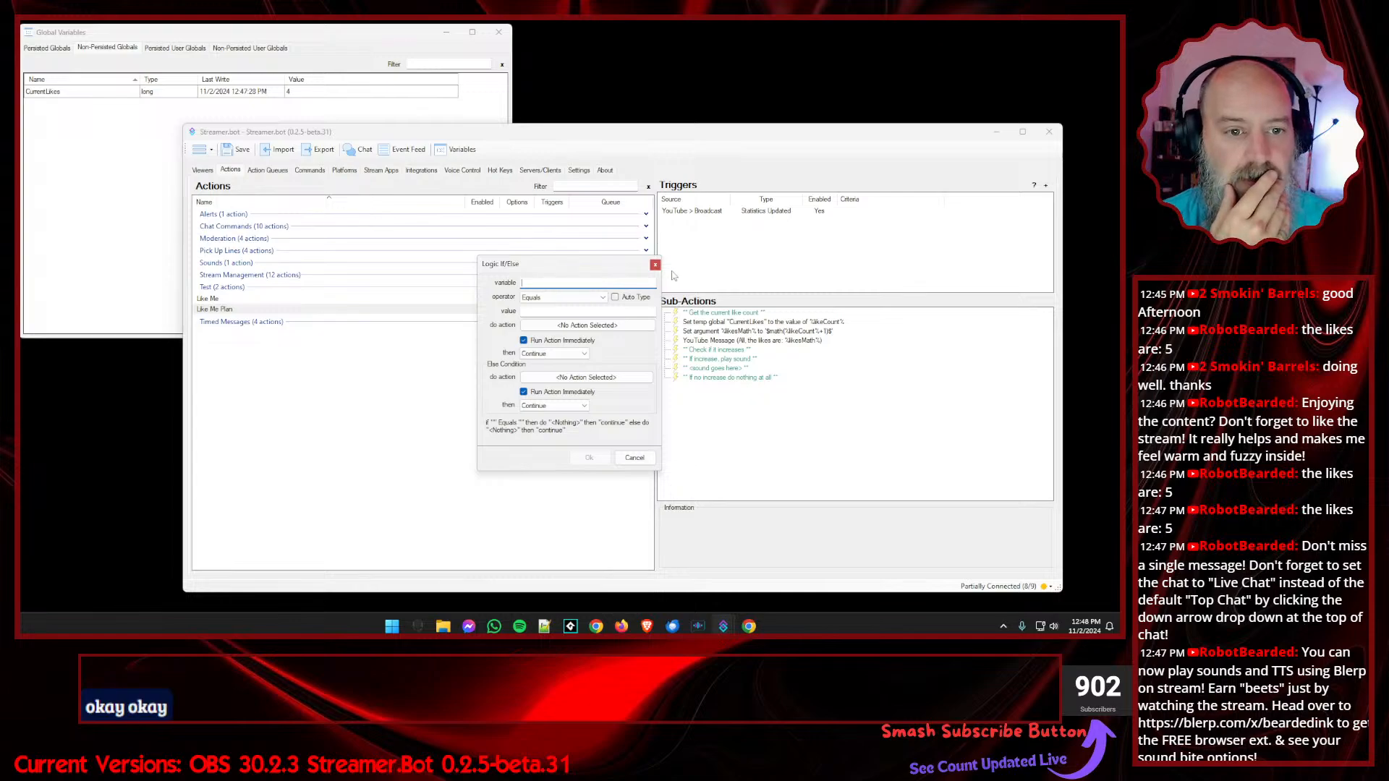
click(636, 460)
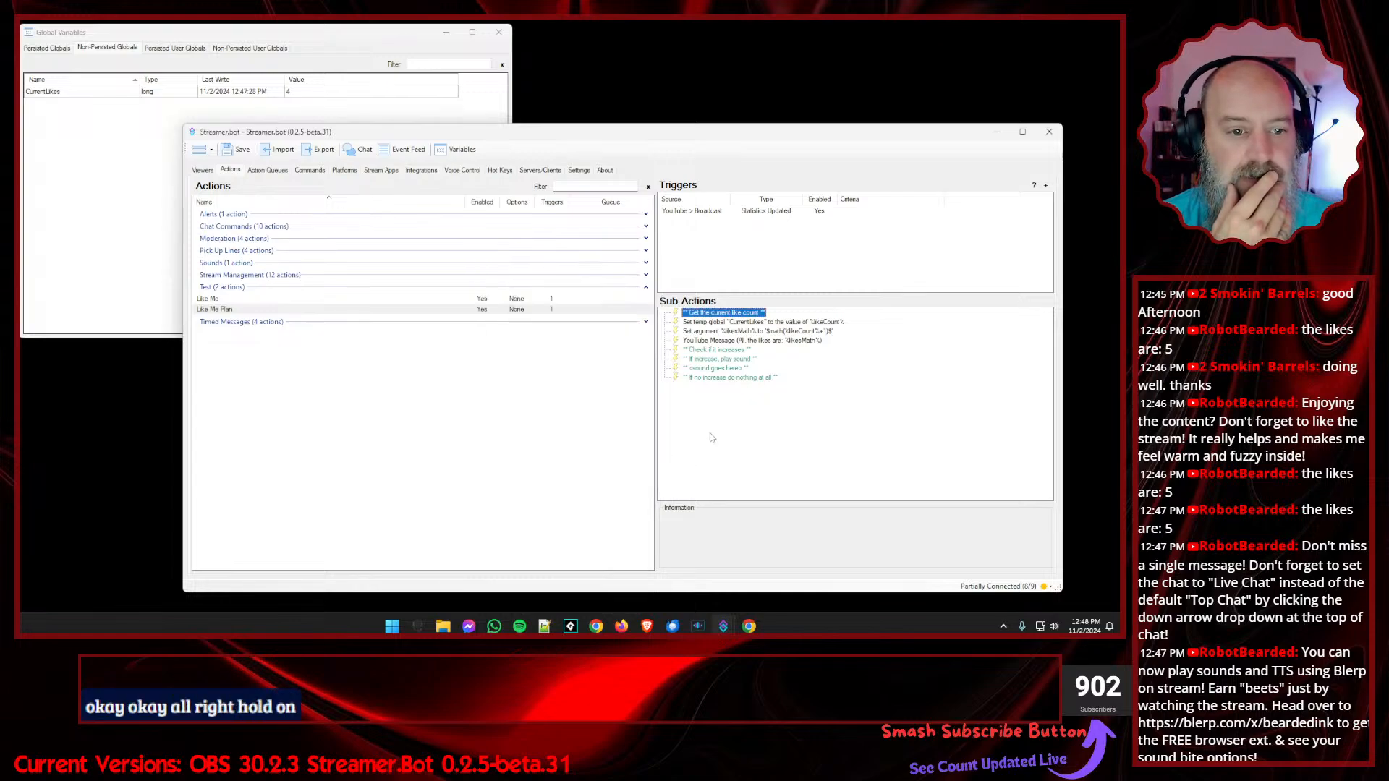
- Add the comment "get likes count to variable where it doesn't change unless higher" and place it directly above the likesMath argument
right_click(705, 421)
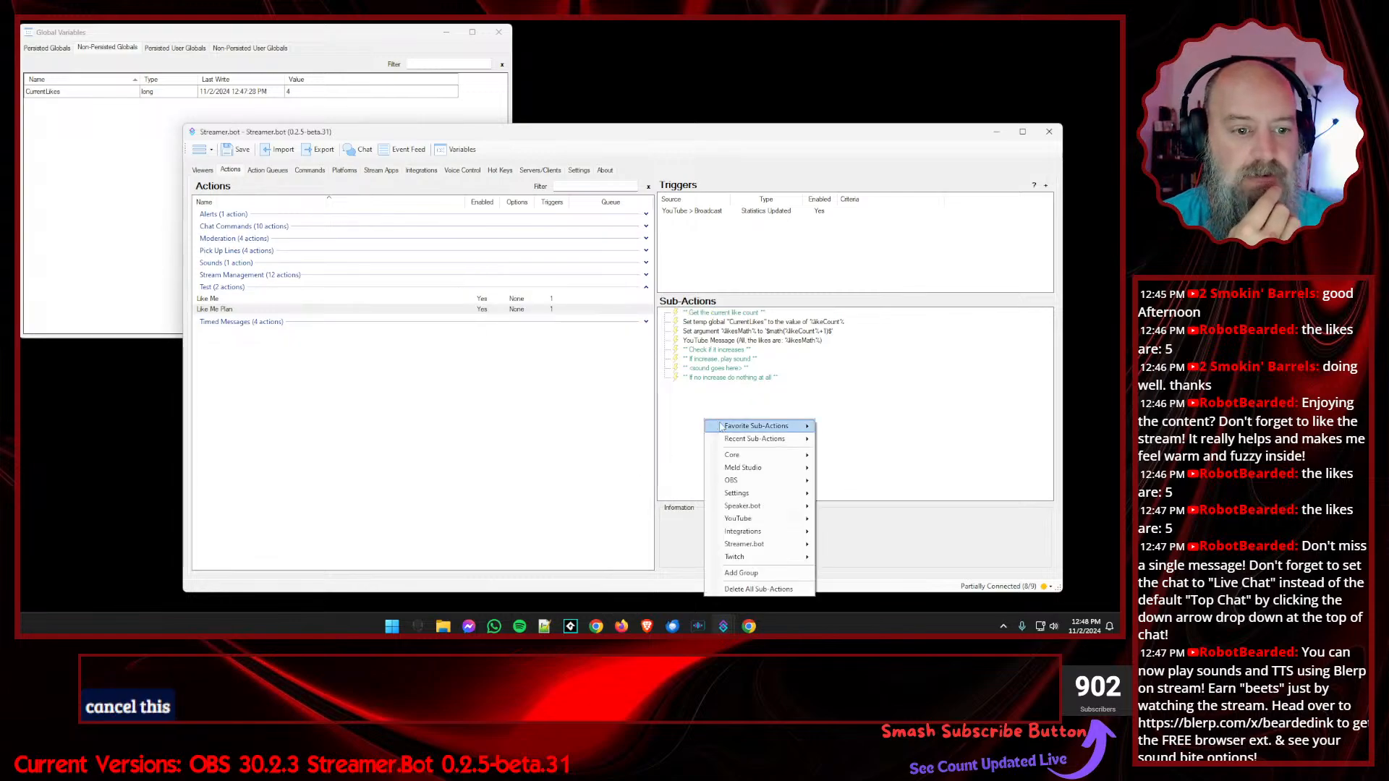
mouse_move(756, 426)
click(861, 440)
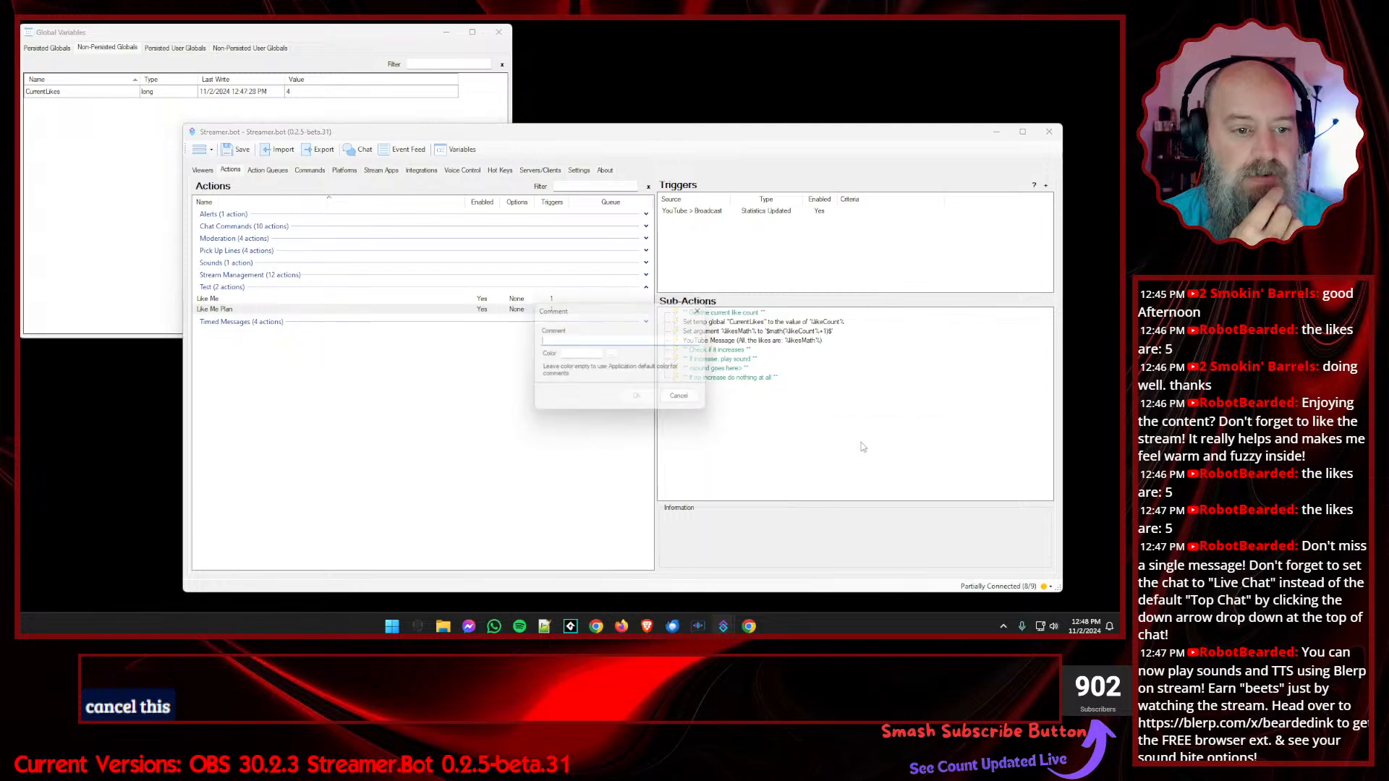
text(get )
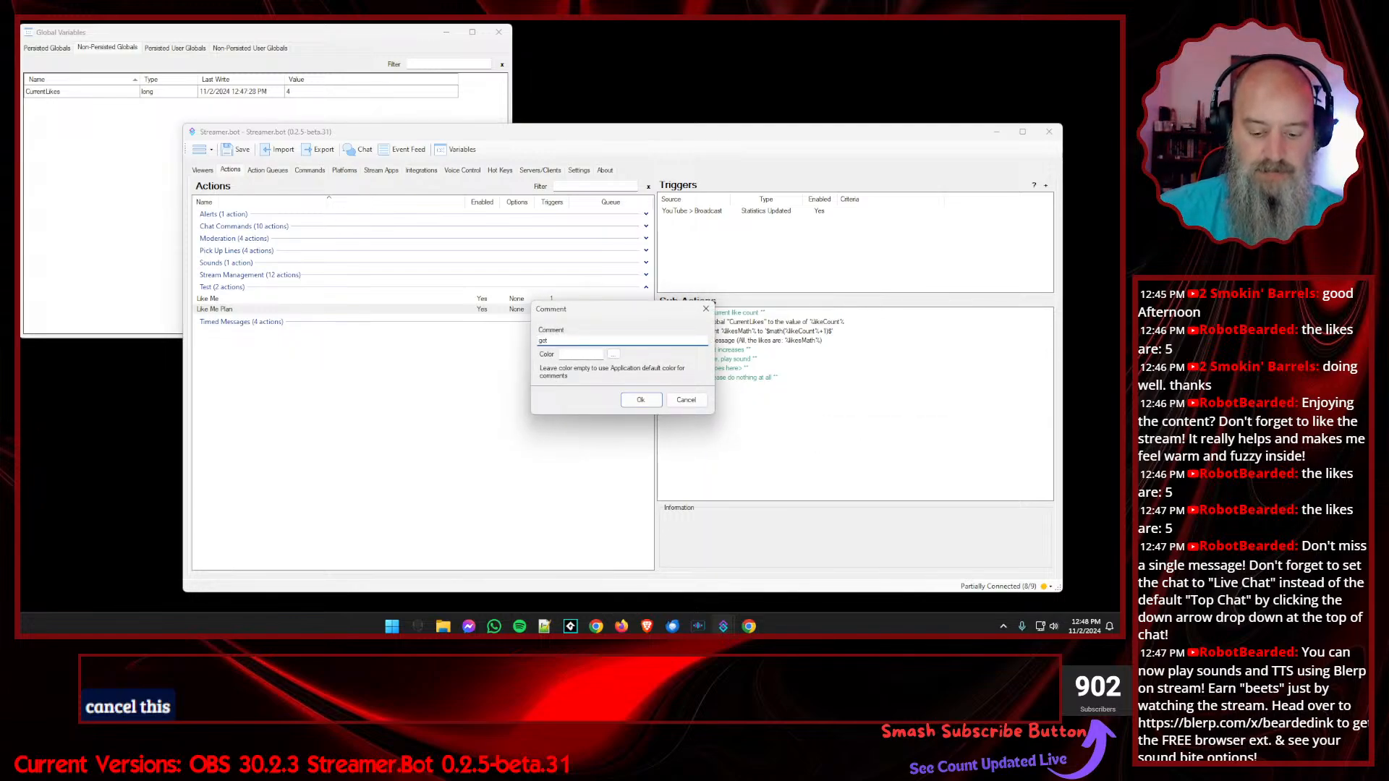
text(likes count to)
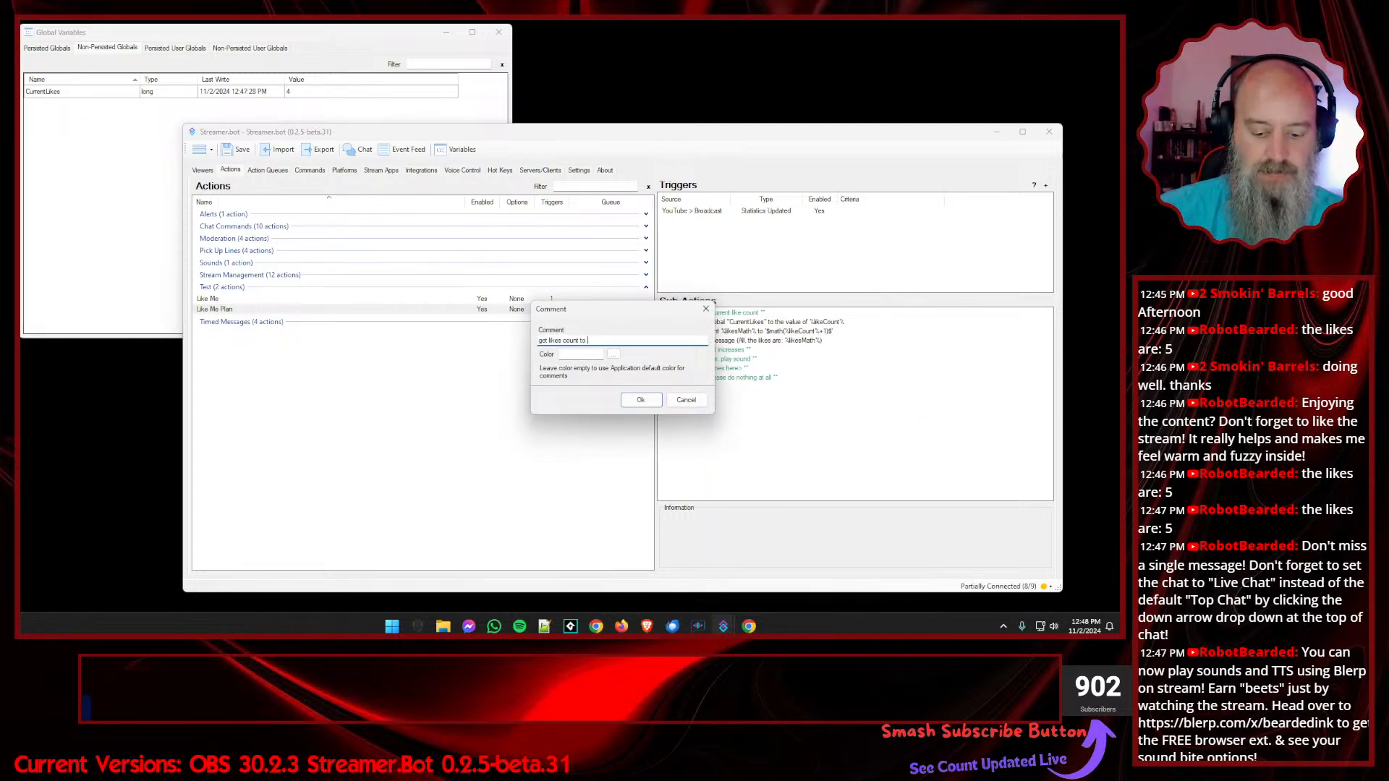
text( variable where it)
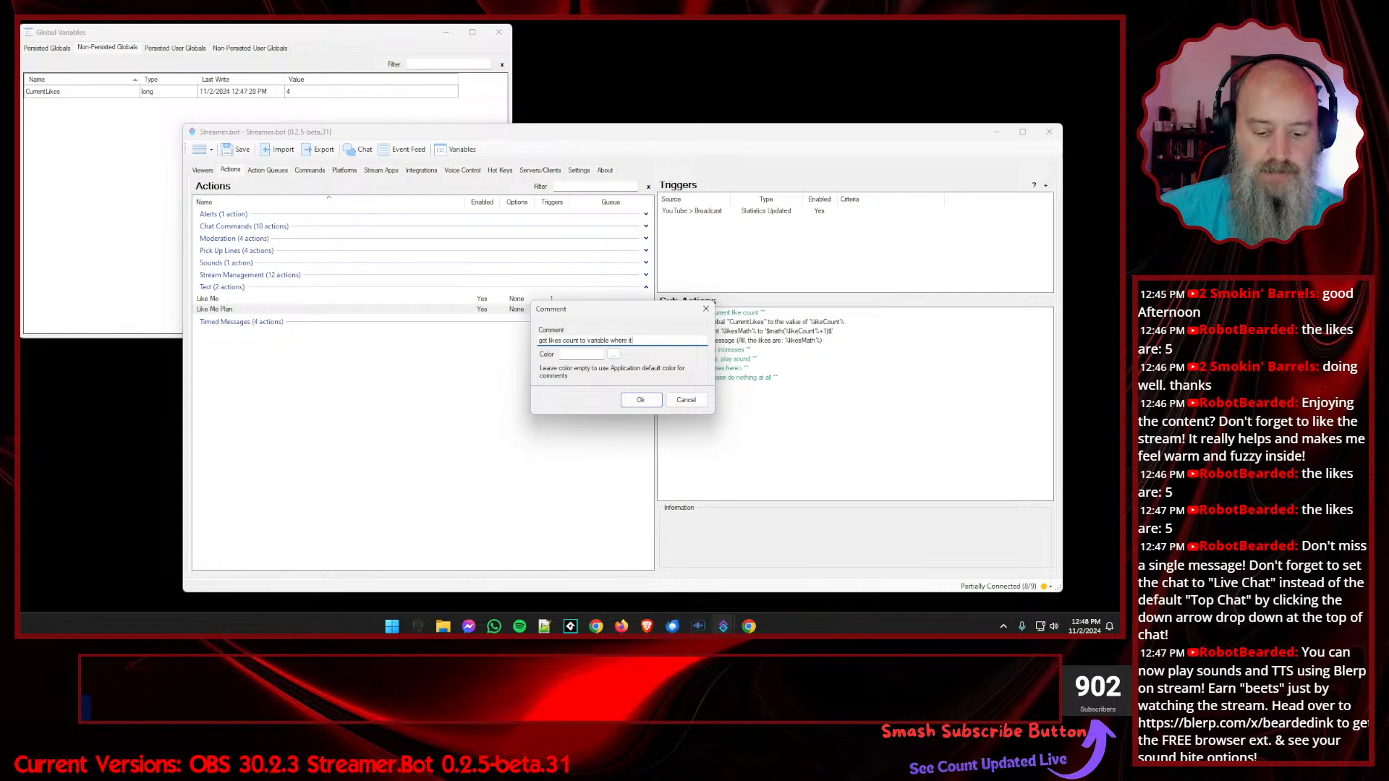
text( doesn't change unless higher)
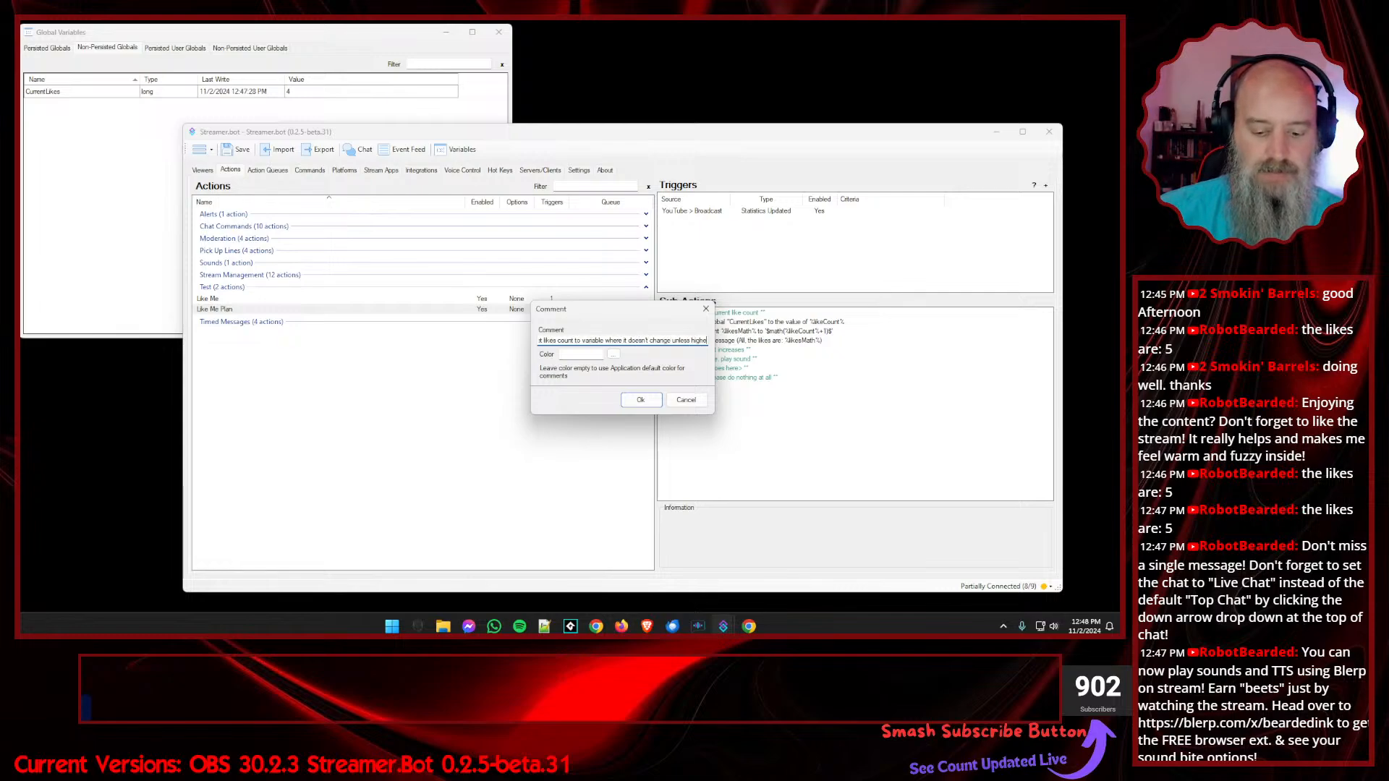
key(Return)
drag(756, 386, 748, 335)
click(810, 468)
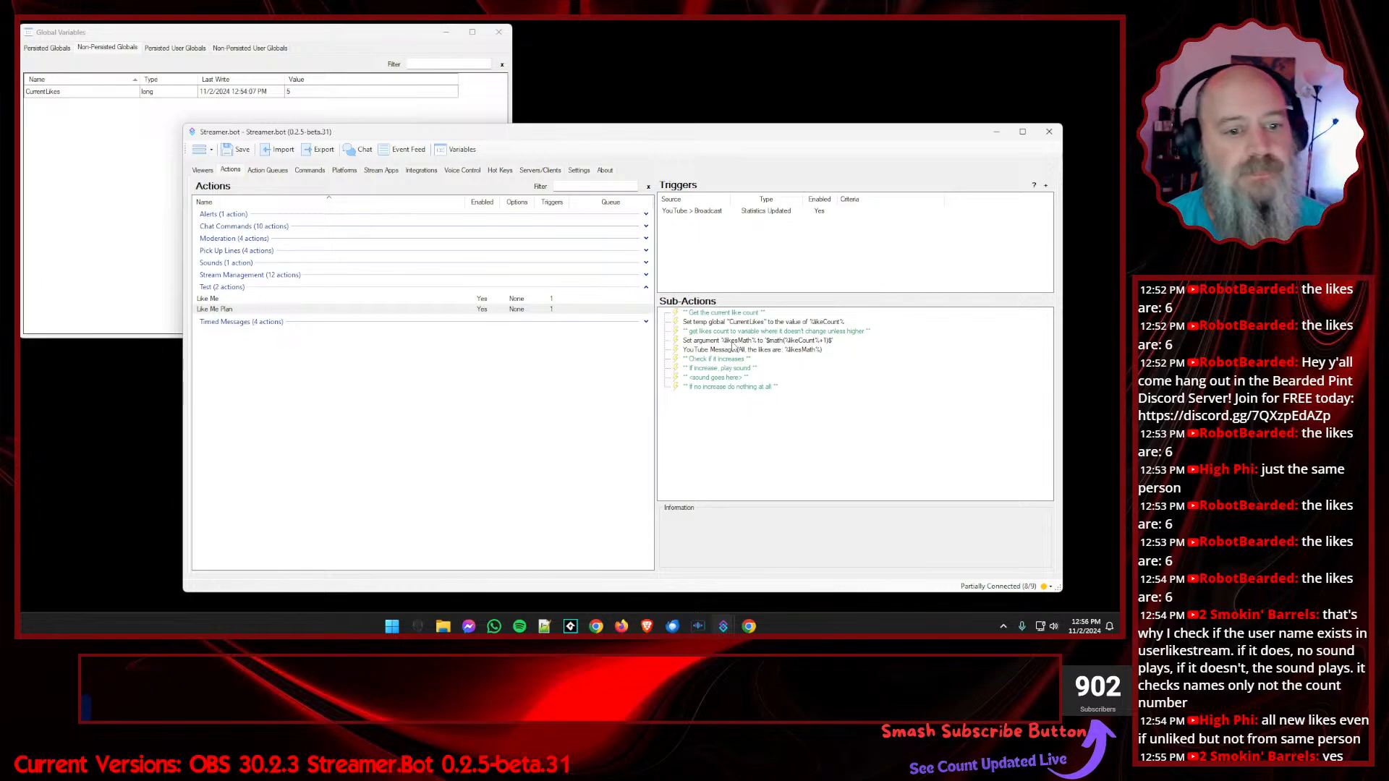
click(728, 313)
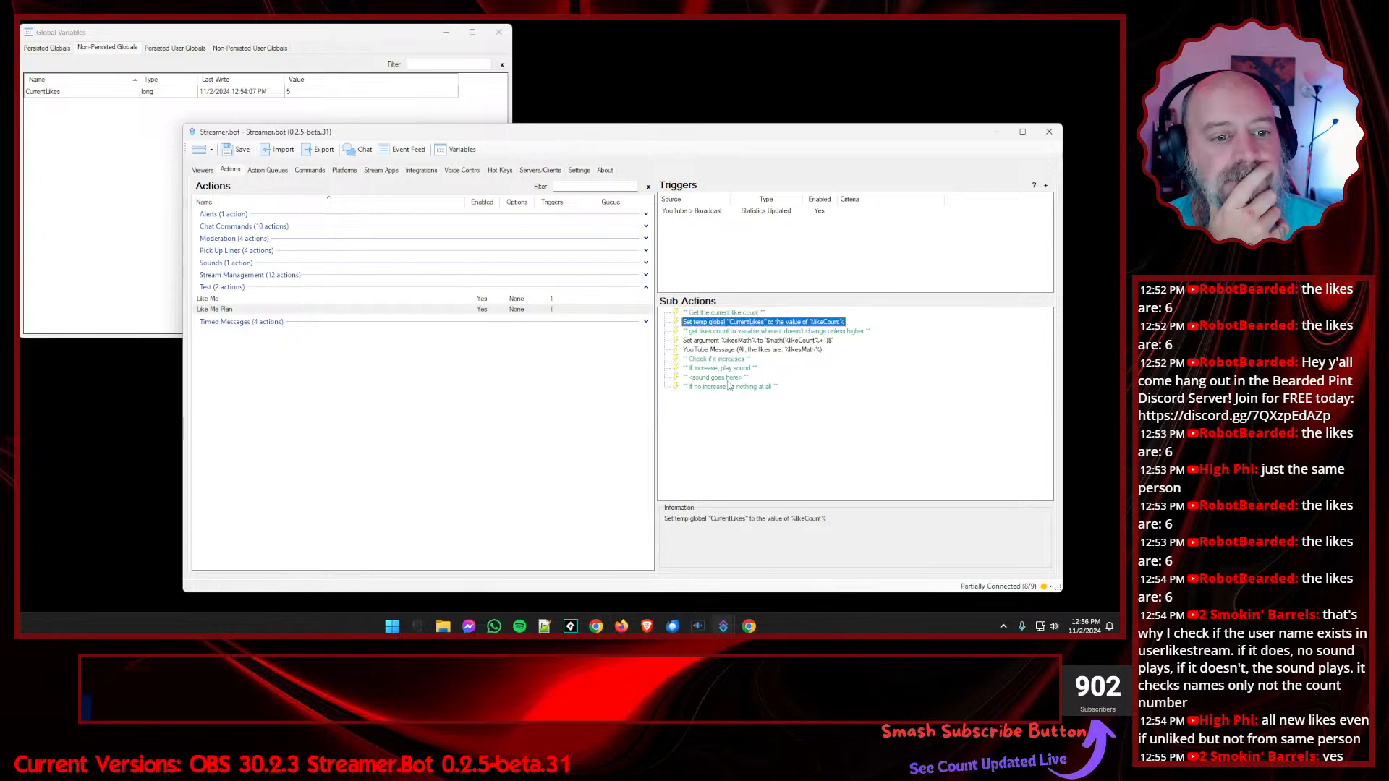
click(729, 439)
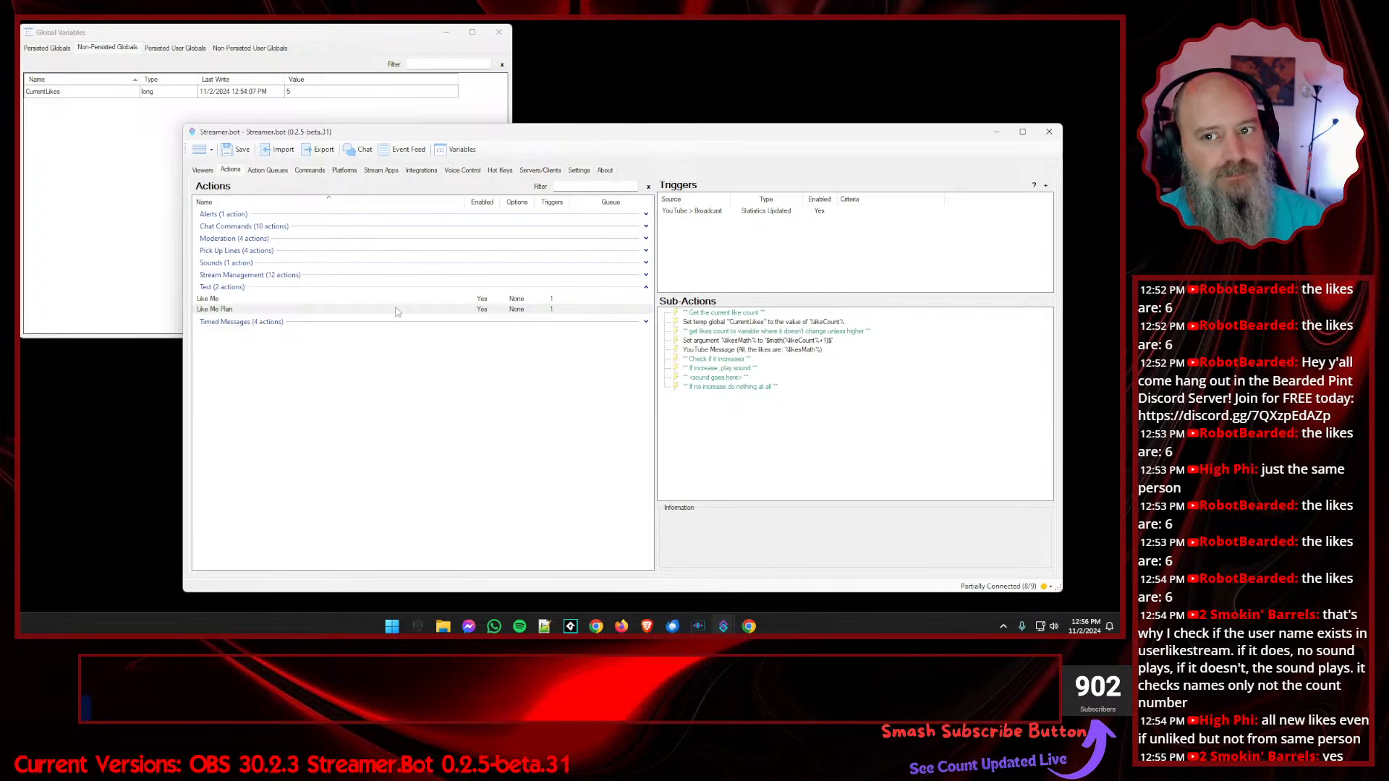
- Inspect the after-run variables of the most recent Like Me Plan entry in the action history
click(265, 171)
right_click(250, 212)
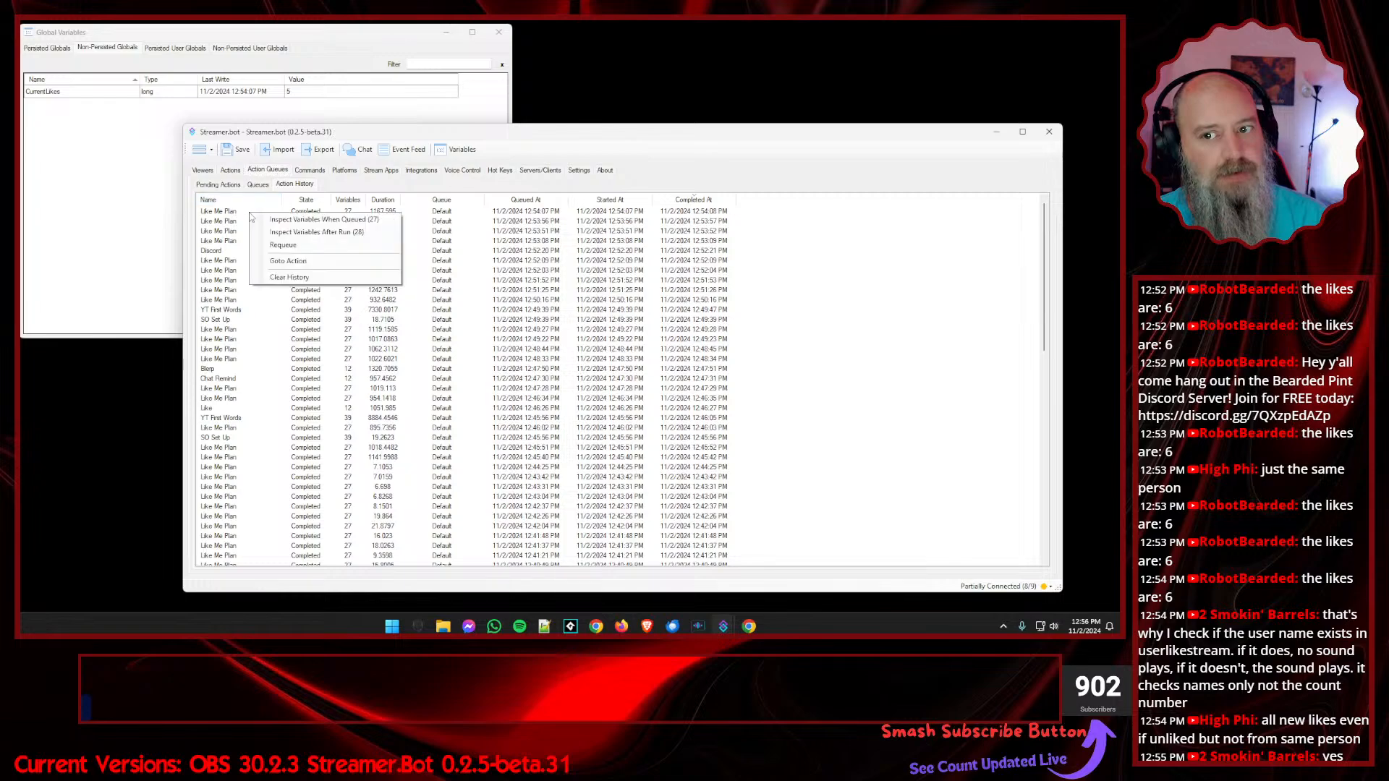
click(290, 229)
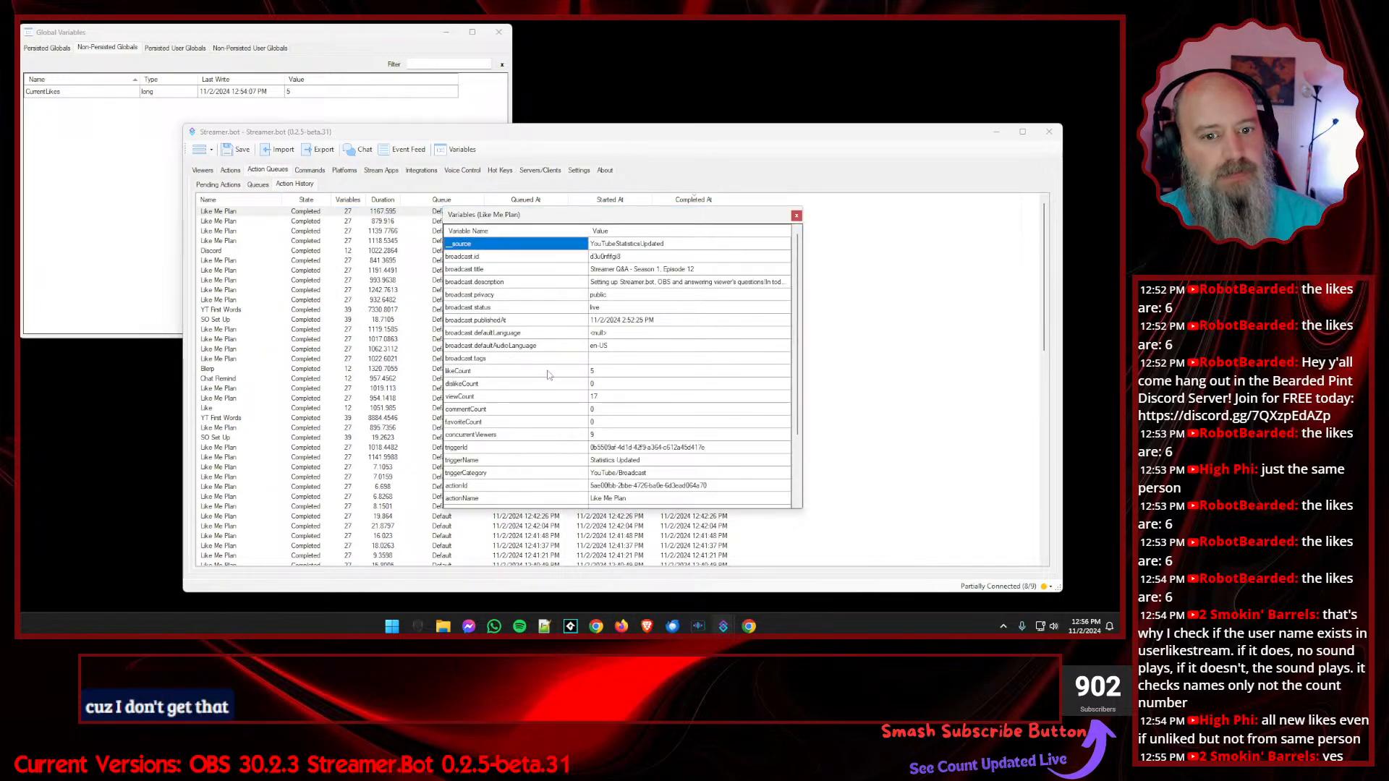
scroll(549, 375, down, 3)
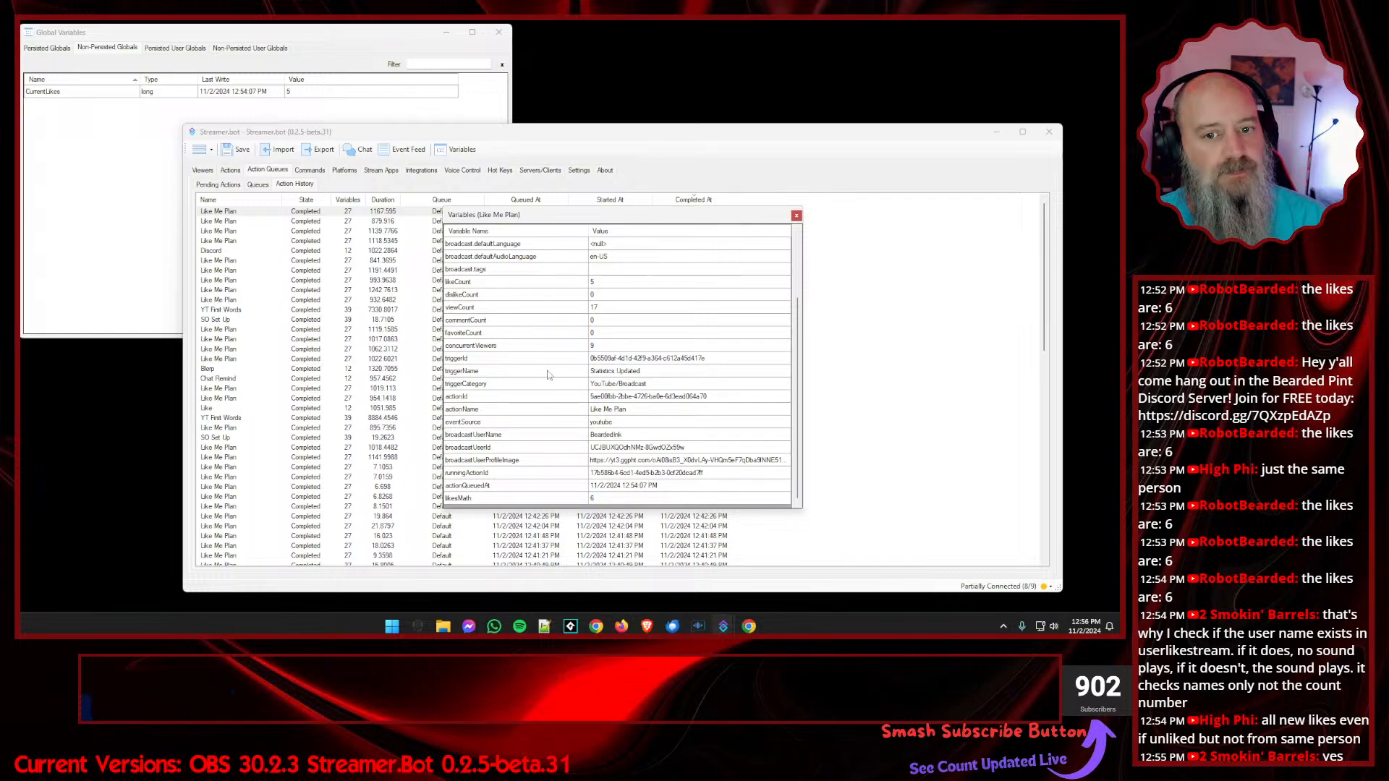
scroll(548, 375, up, 3)
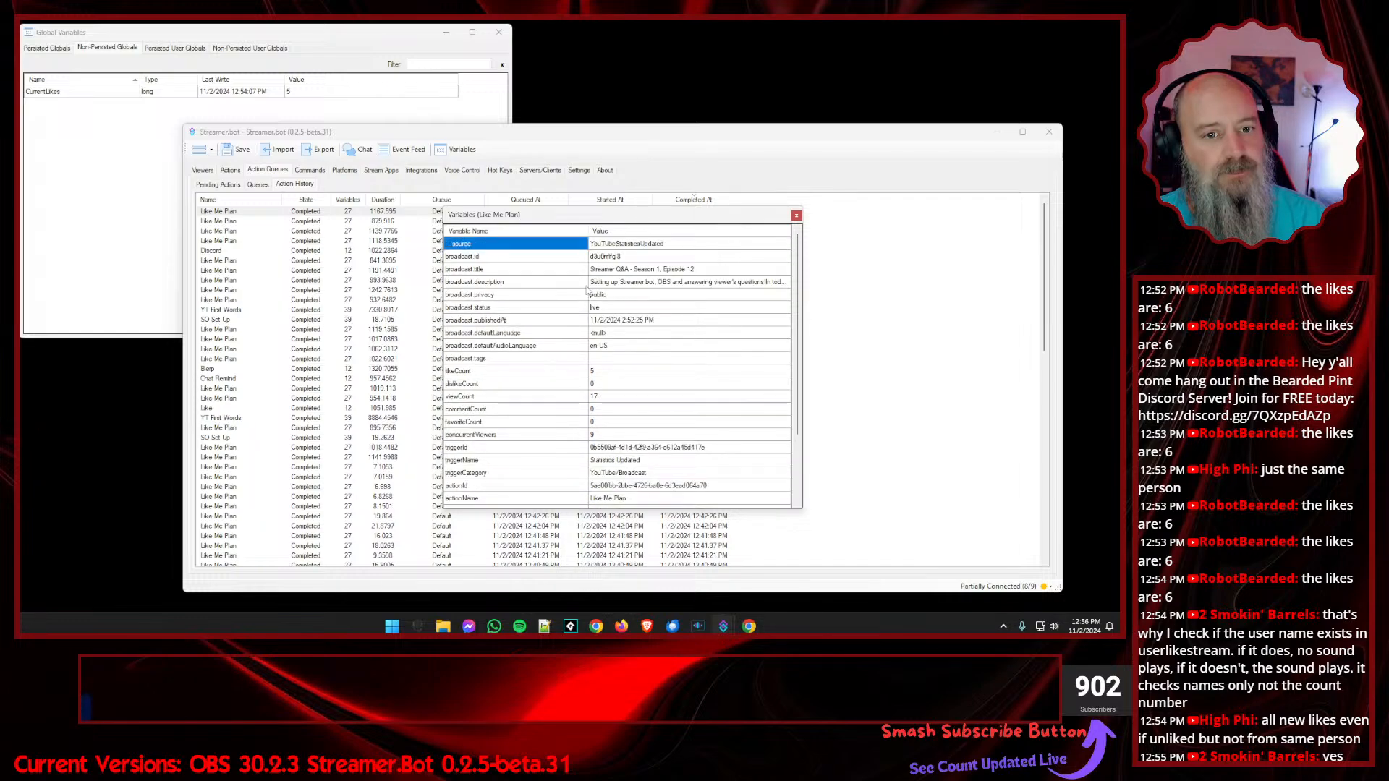
click(795, 215)
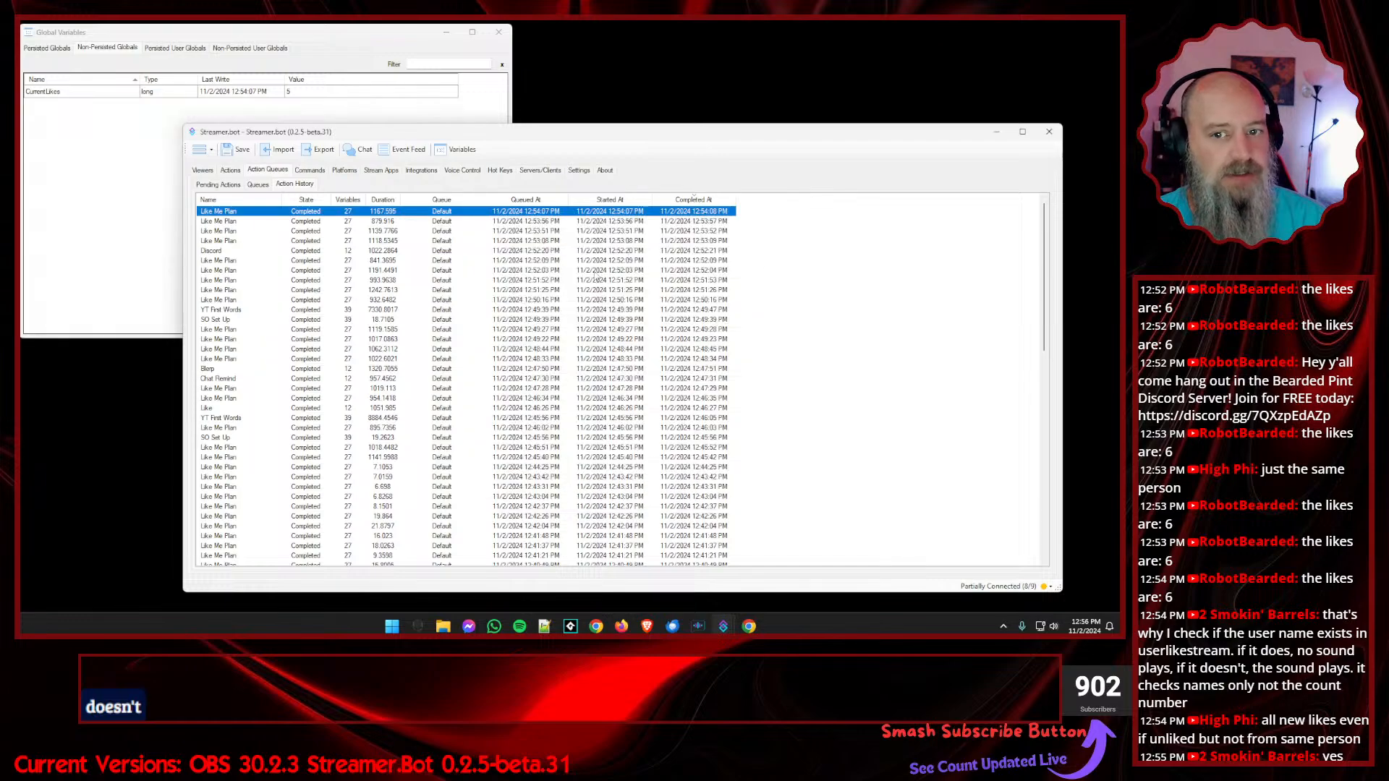
- Revisit the Like Me Plan action and inspect its most recent history entry's after-run variables for anything identifying who liked the stream
click(230, 170)
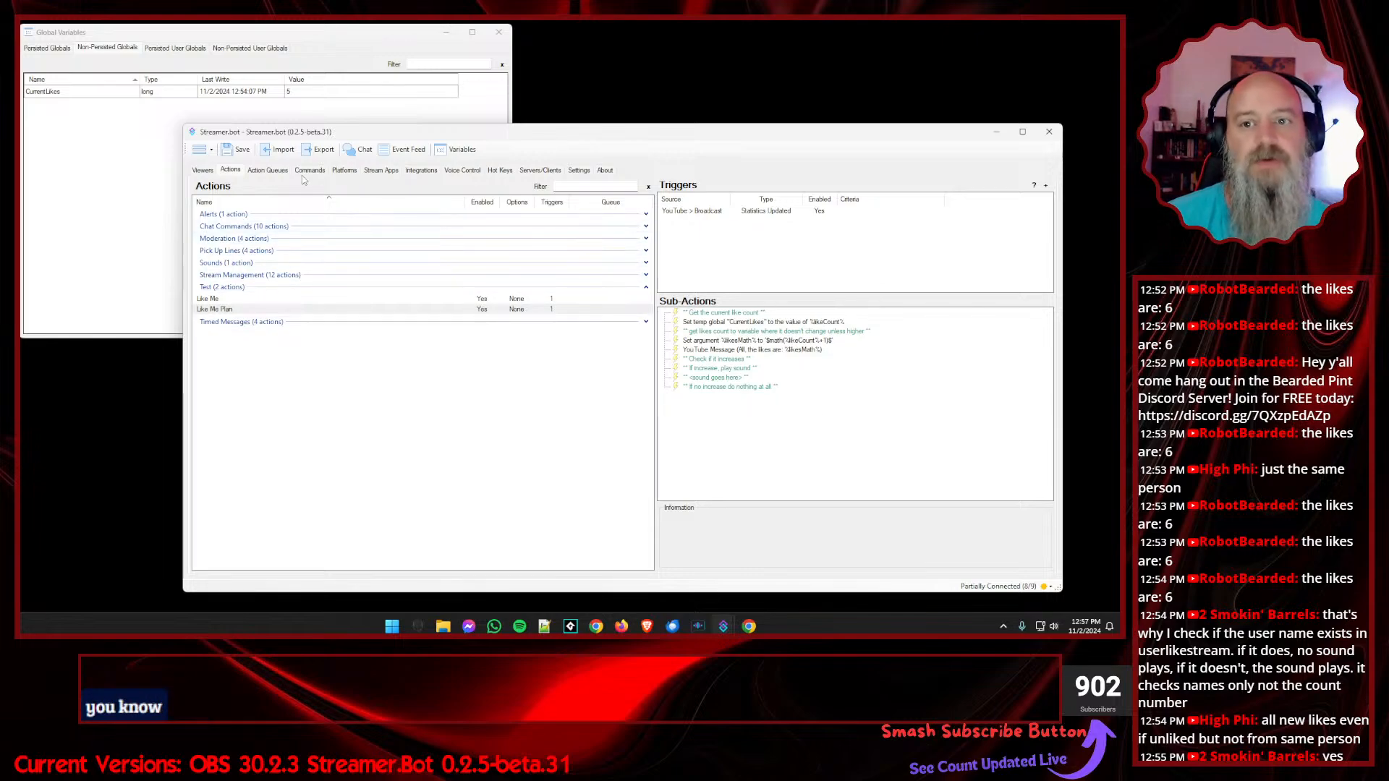
click(267, 170)
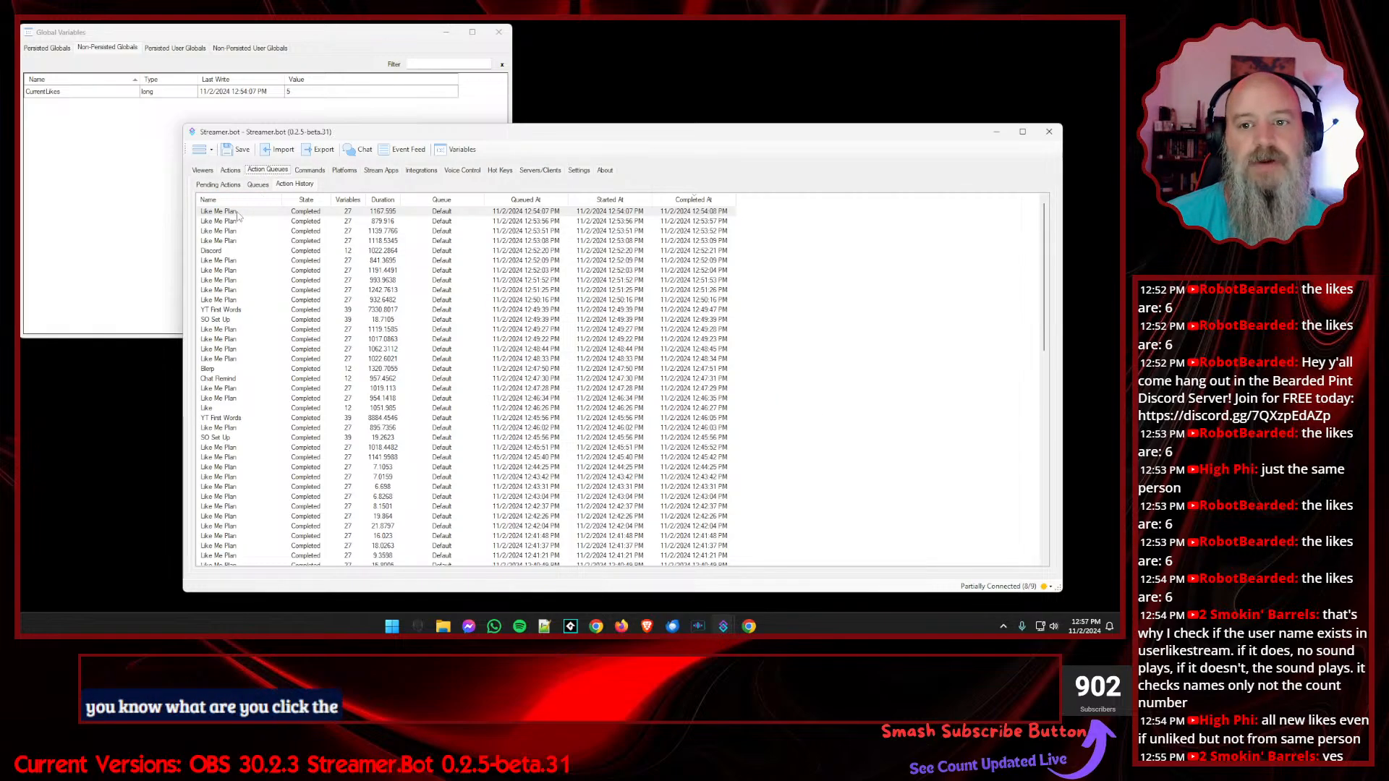
right_click(244, 212)
click(276, 235)
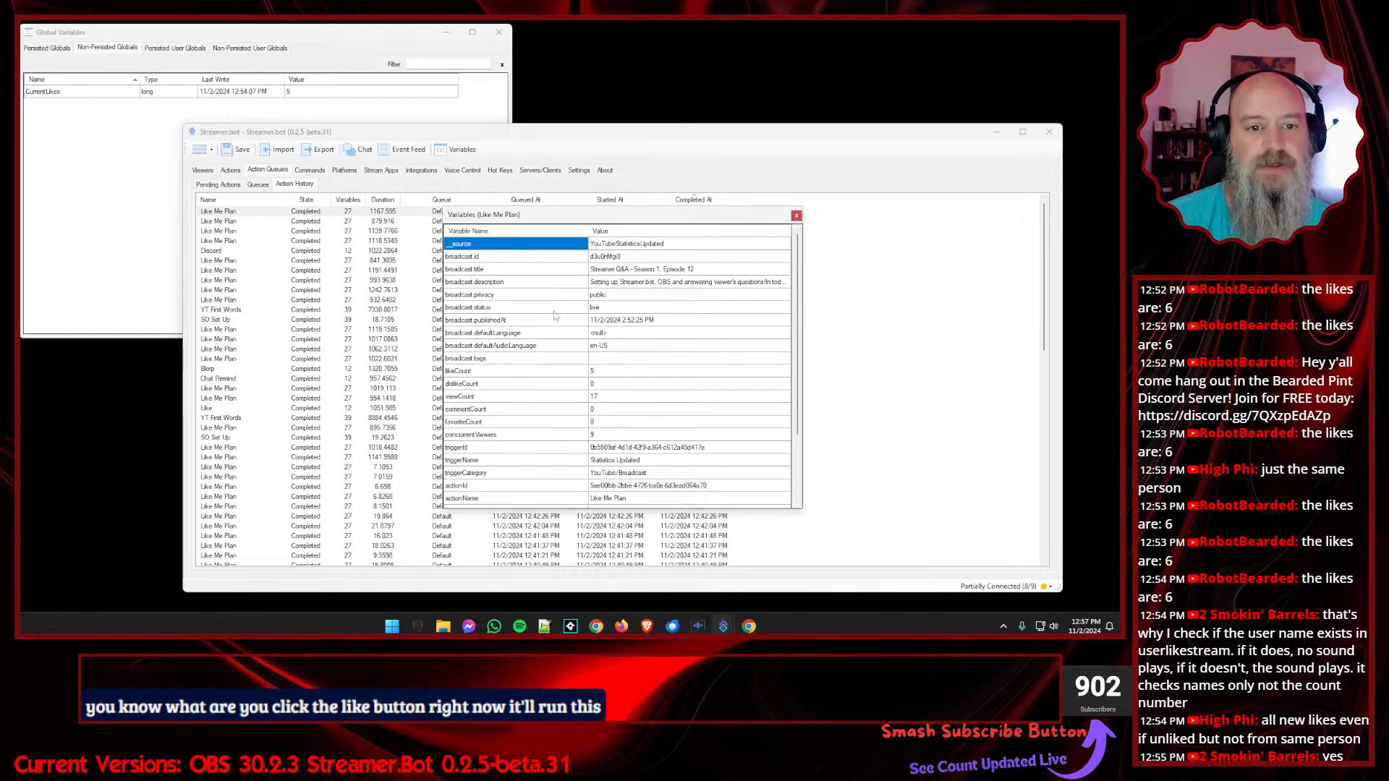
scroll(627, 354, down, 2)
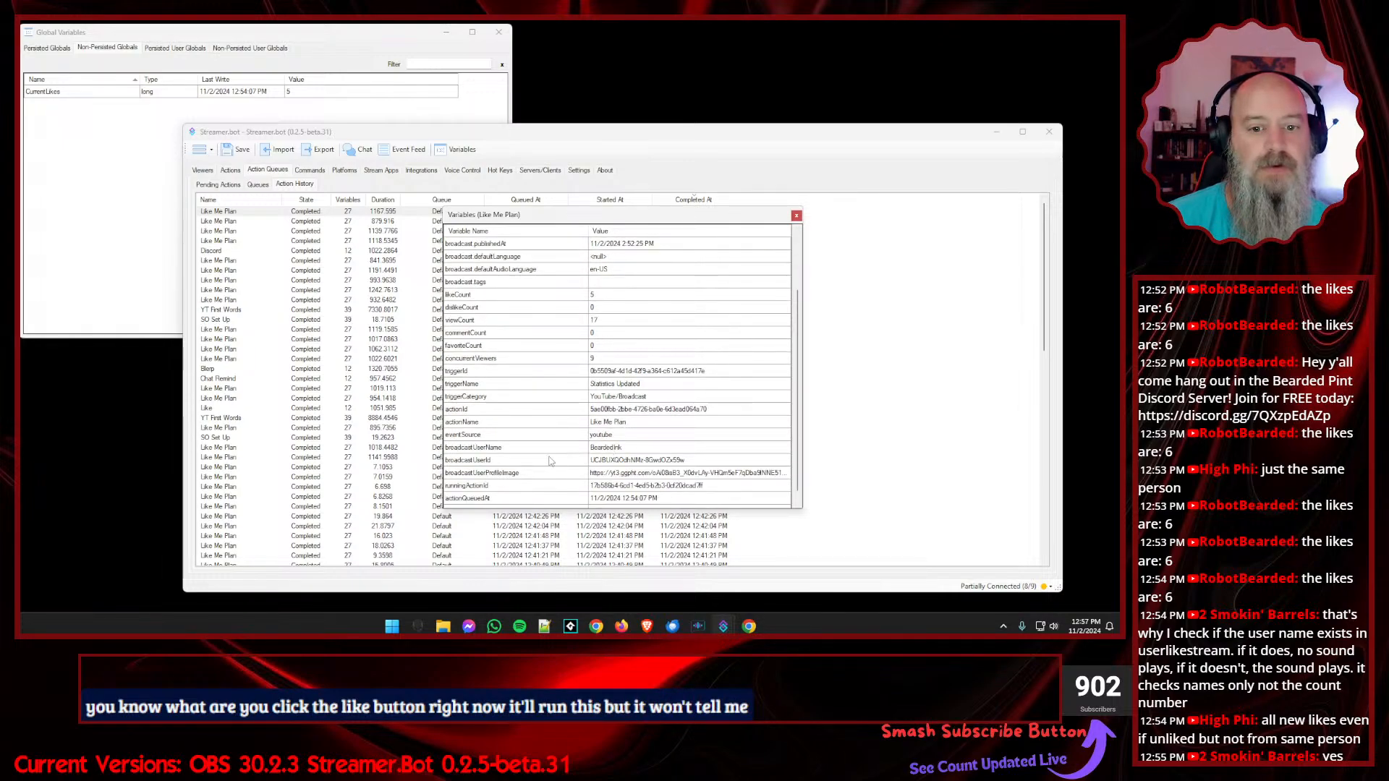
scroll(539, 462, down, 1)
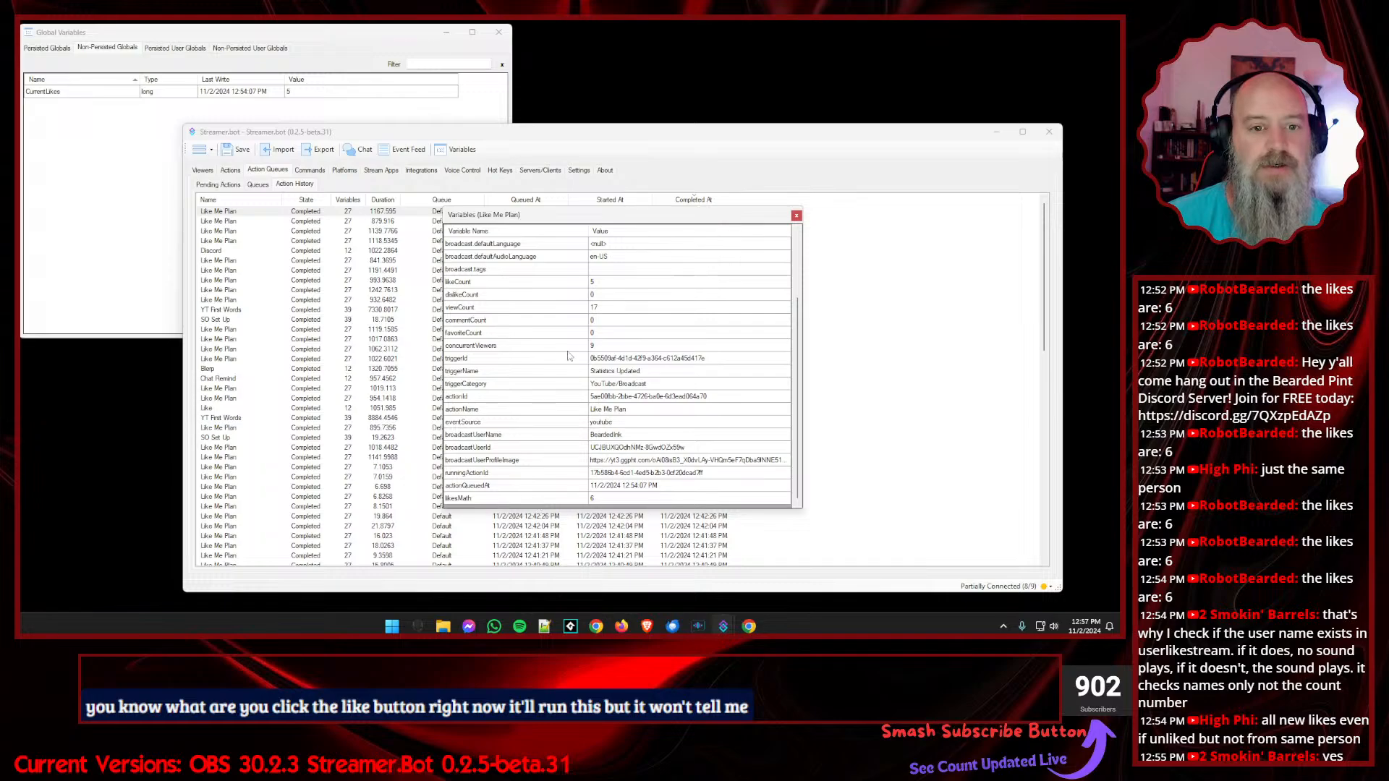
scroll(571, 358, up, 3)
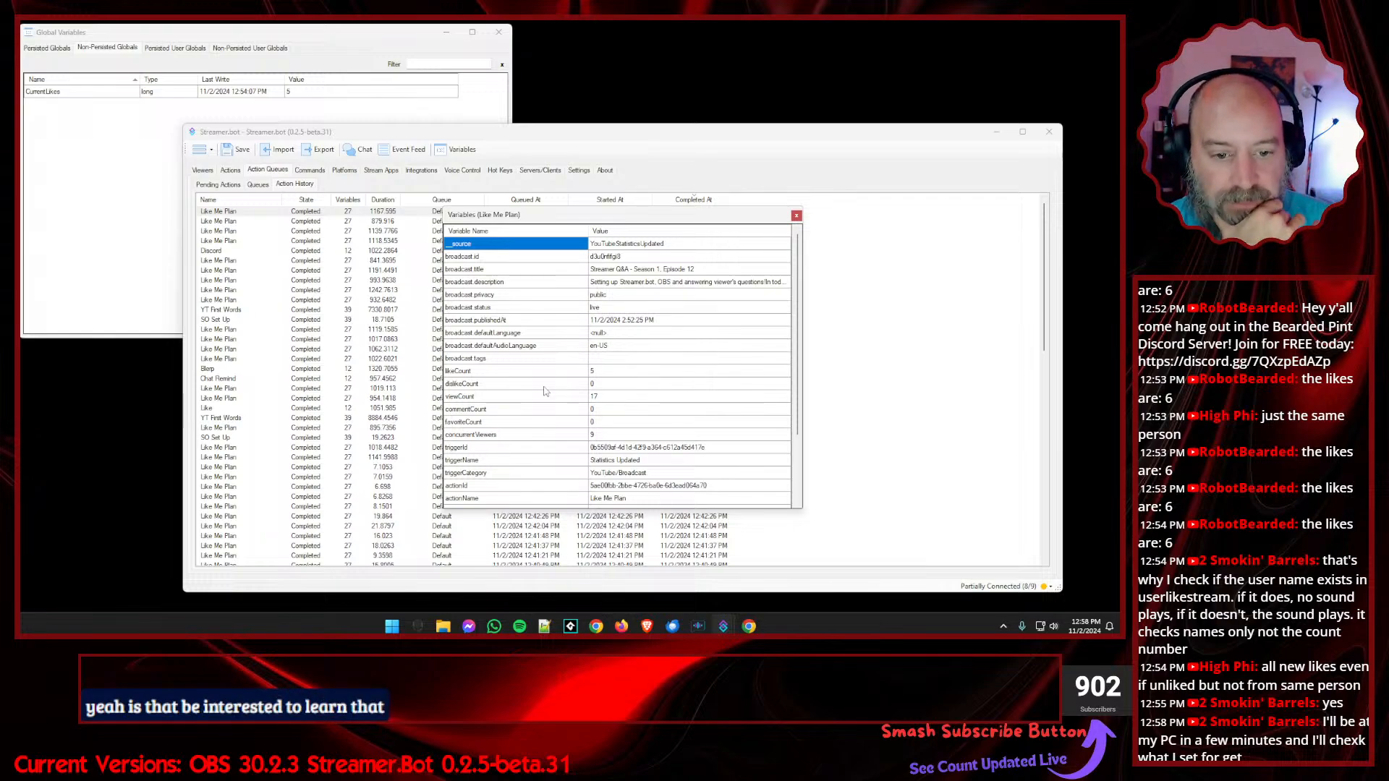
scroll(545, 392, down, 1)
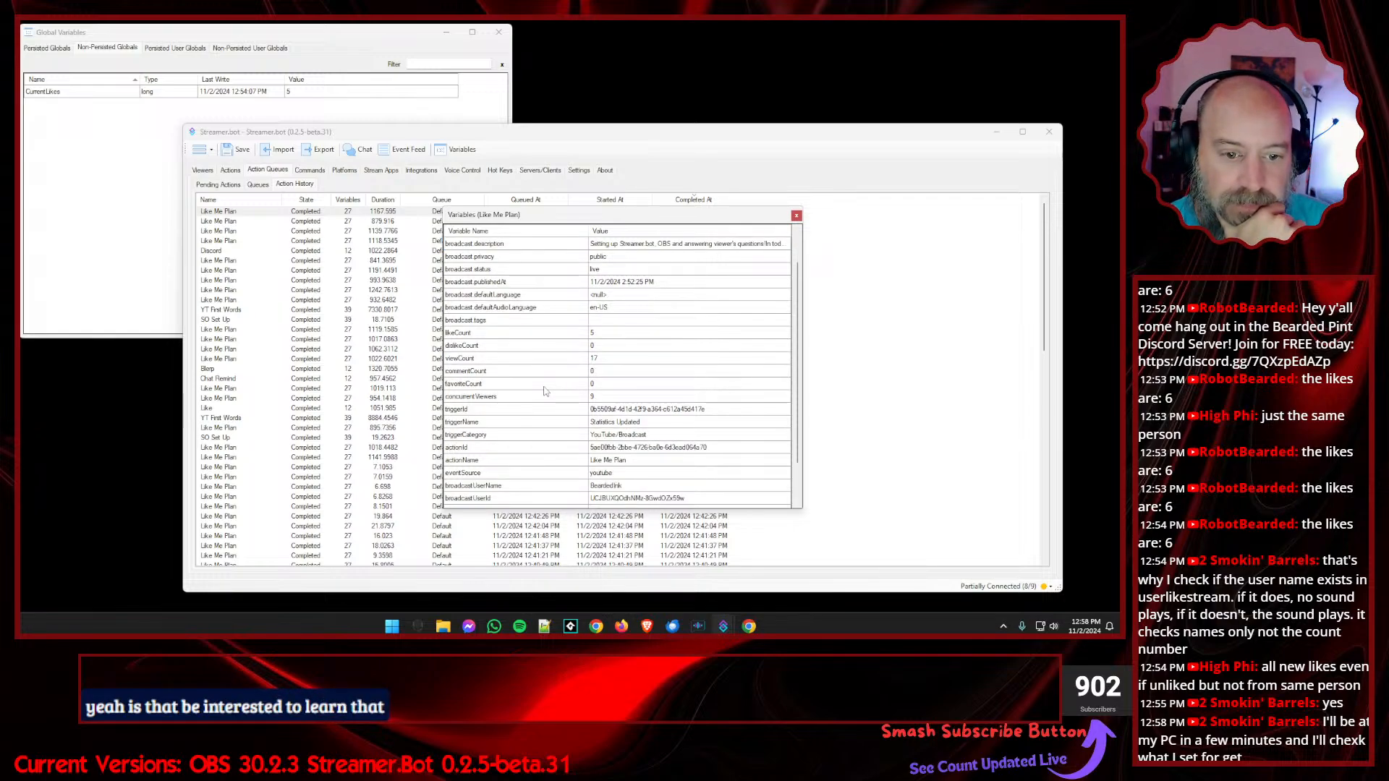
scroll(545, 391, down, 2)
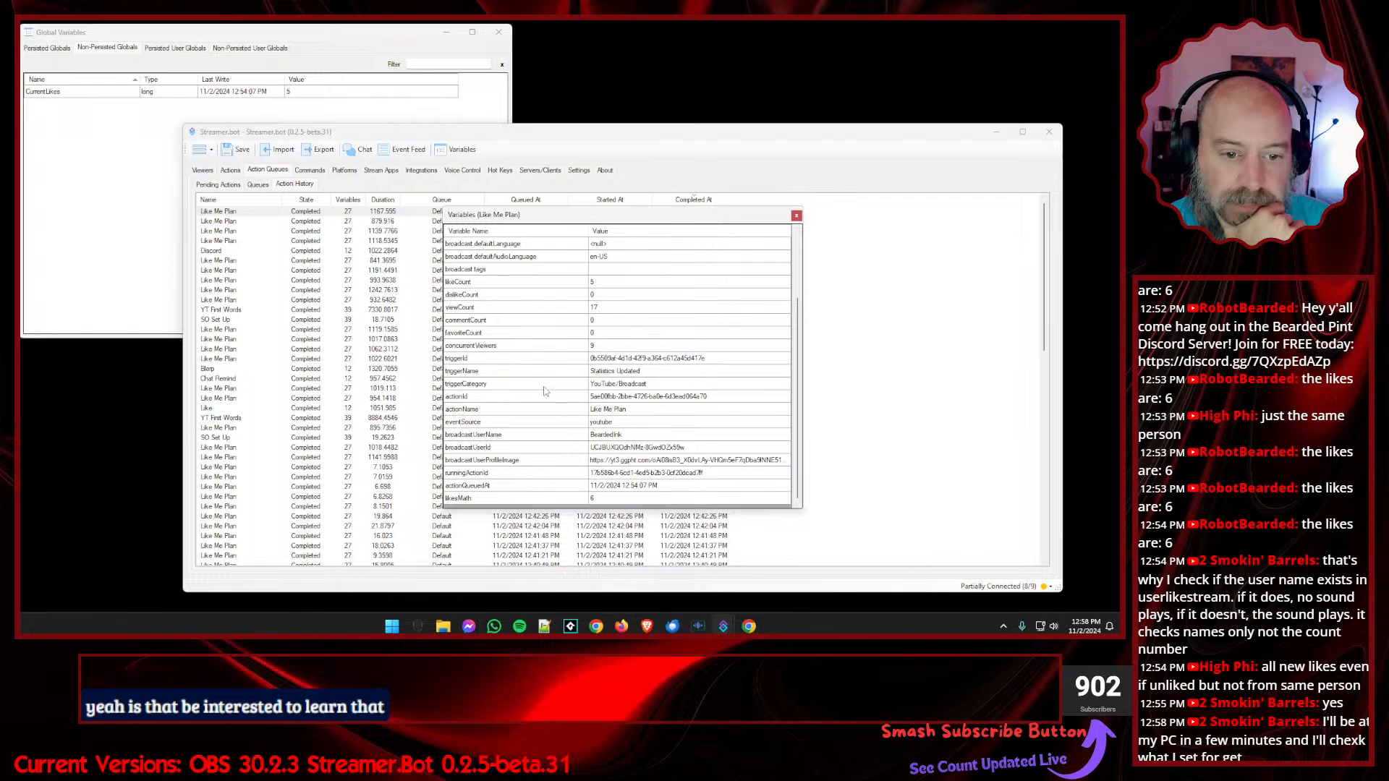
click(796, 215)
- Check likeCount in the after-run variables of the Like Me Plan entries queued at 12:53:56, 12:53:51 and 12:53:08 PM
right_click(242, 222)
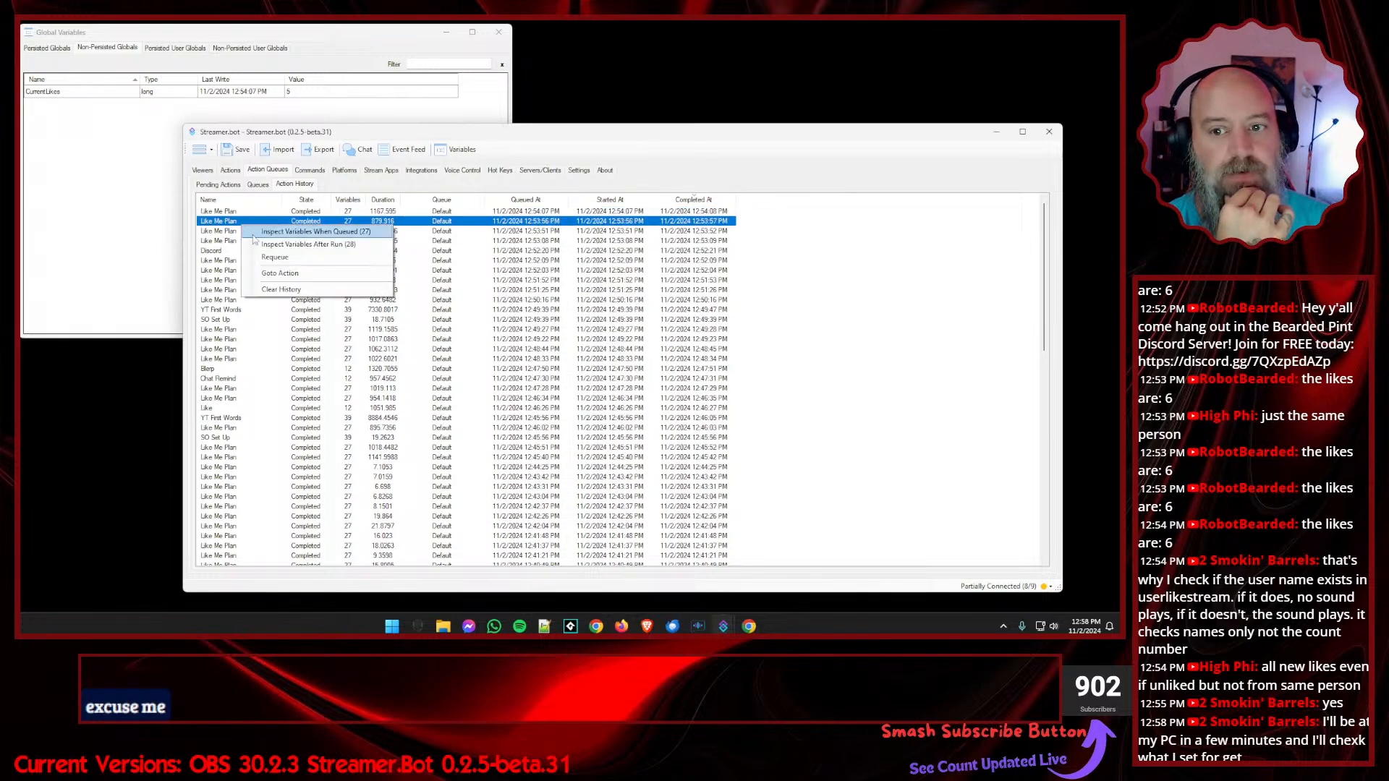
click(275, 250)
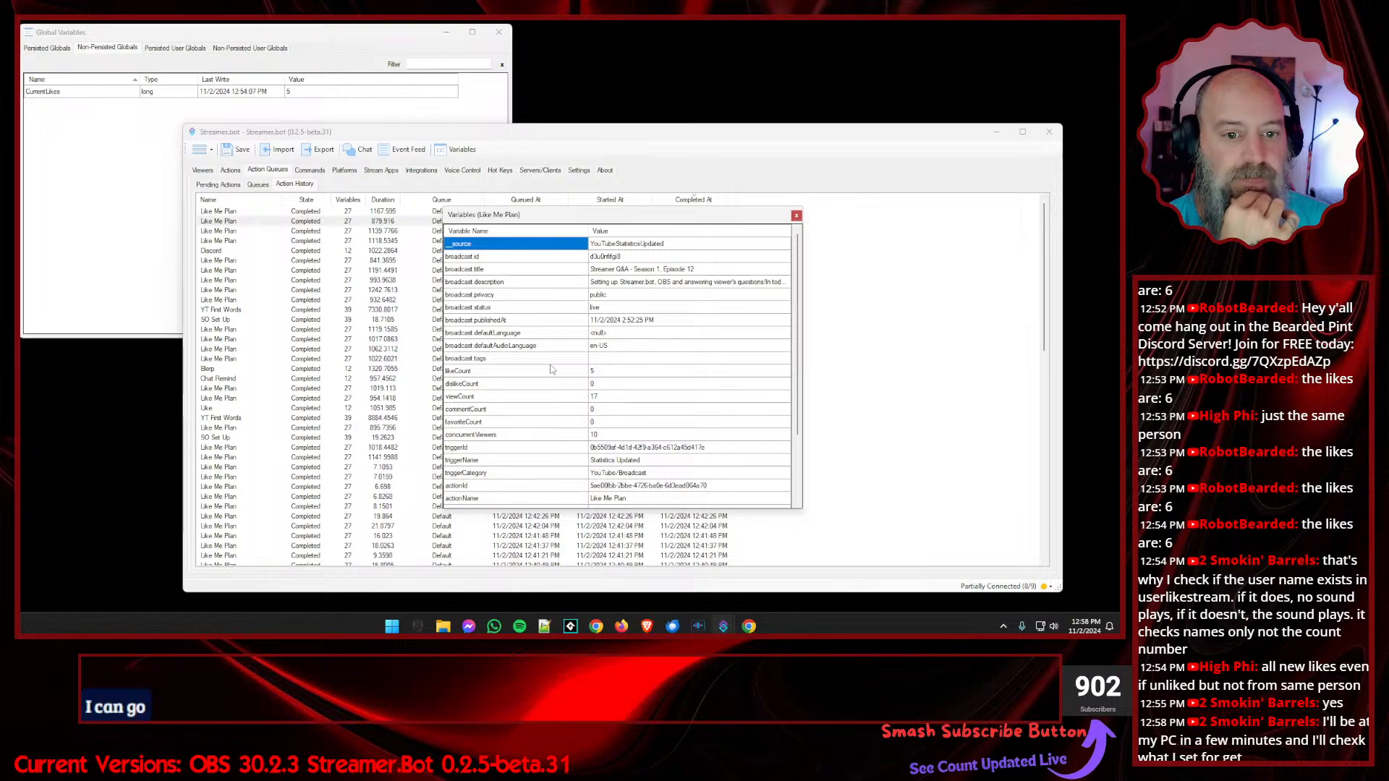
click(795, 215)
right_click(243, 231)
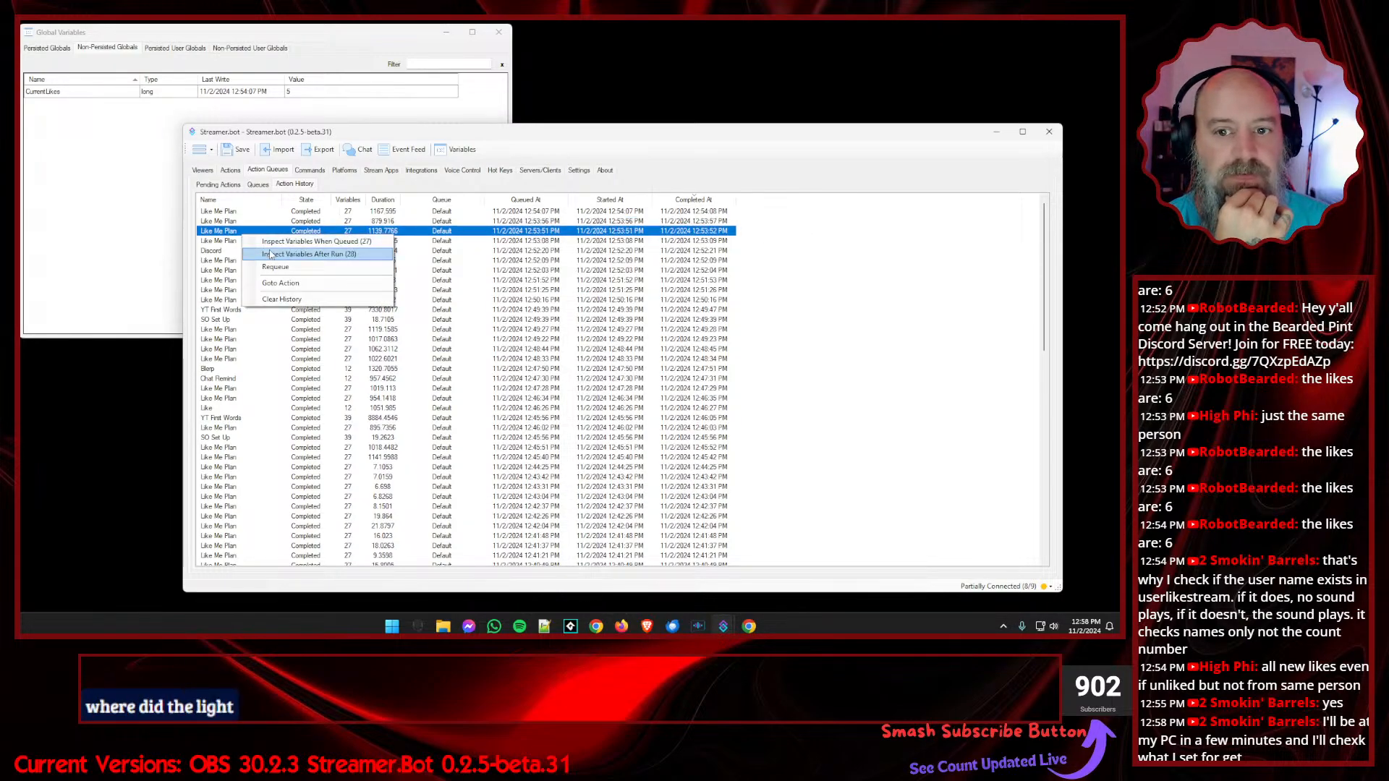
click(271, 254)
click(796, 217)
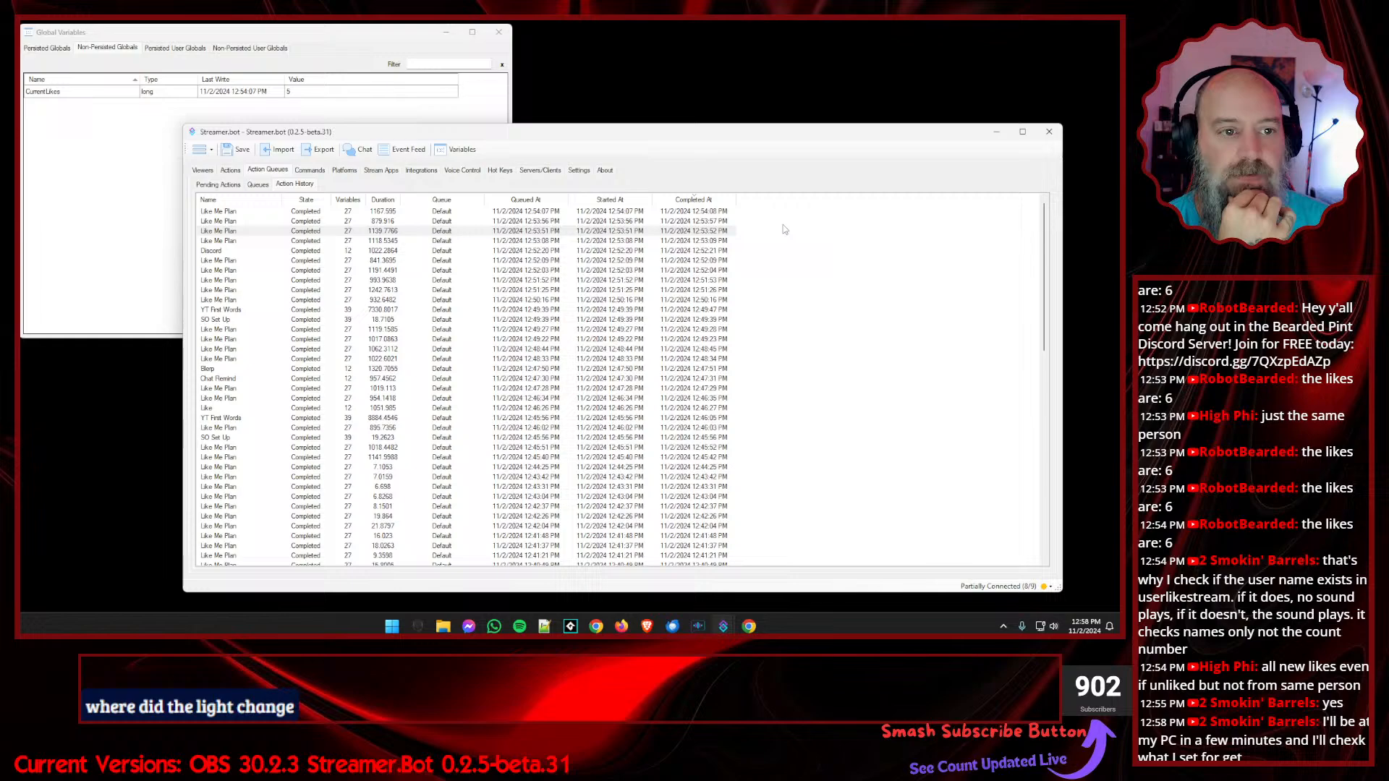
right_click(245, 241)
click(269, 263)
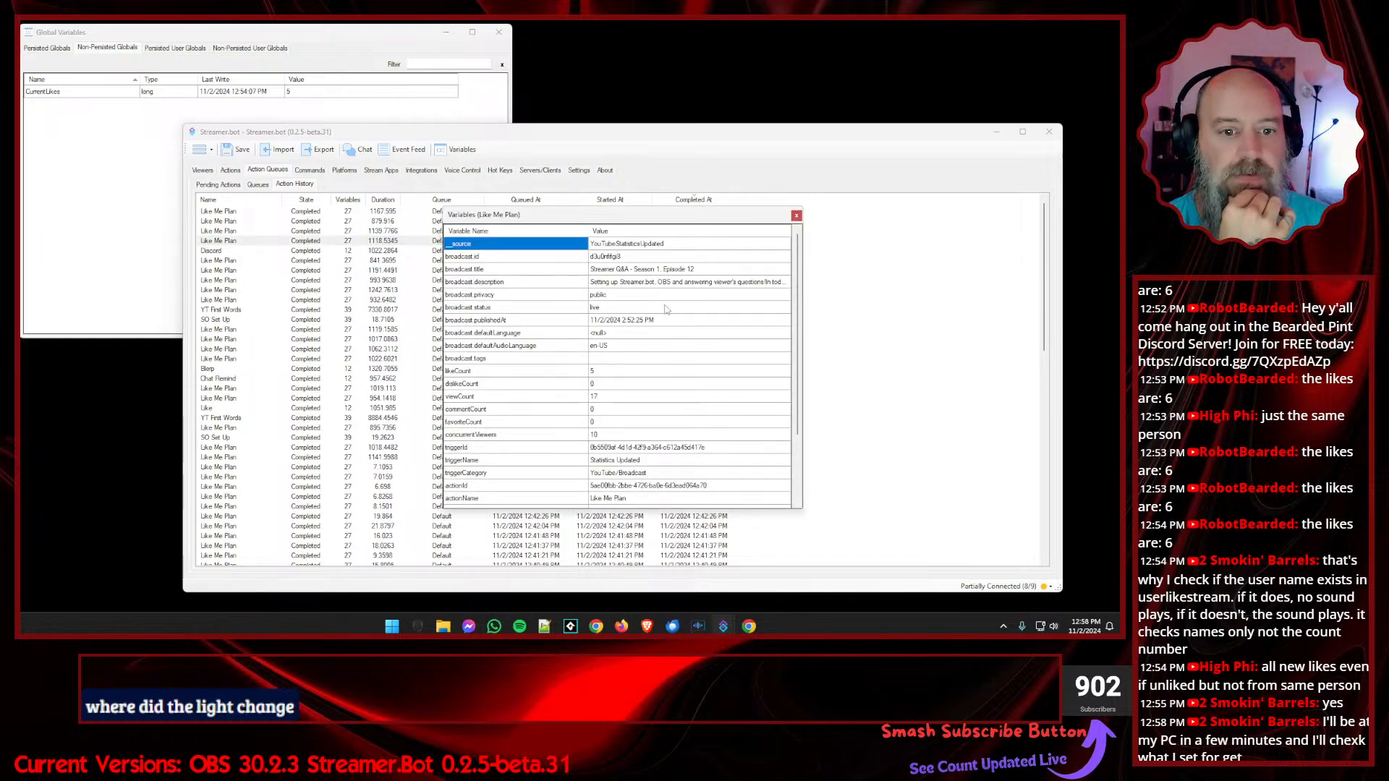
click(796, 216)
- Check likeCount in the after-run variables of the Like Me Plan entries queued at 12:52:09, 12:52:03 and 12:51:52 PM
right_click(245, 261)
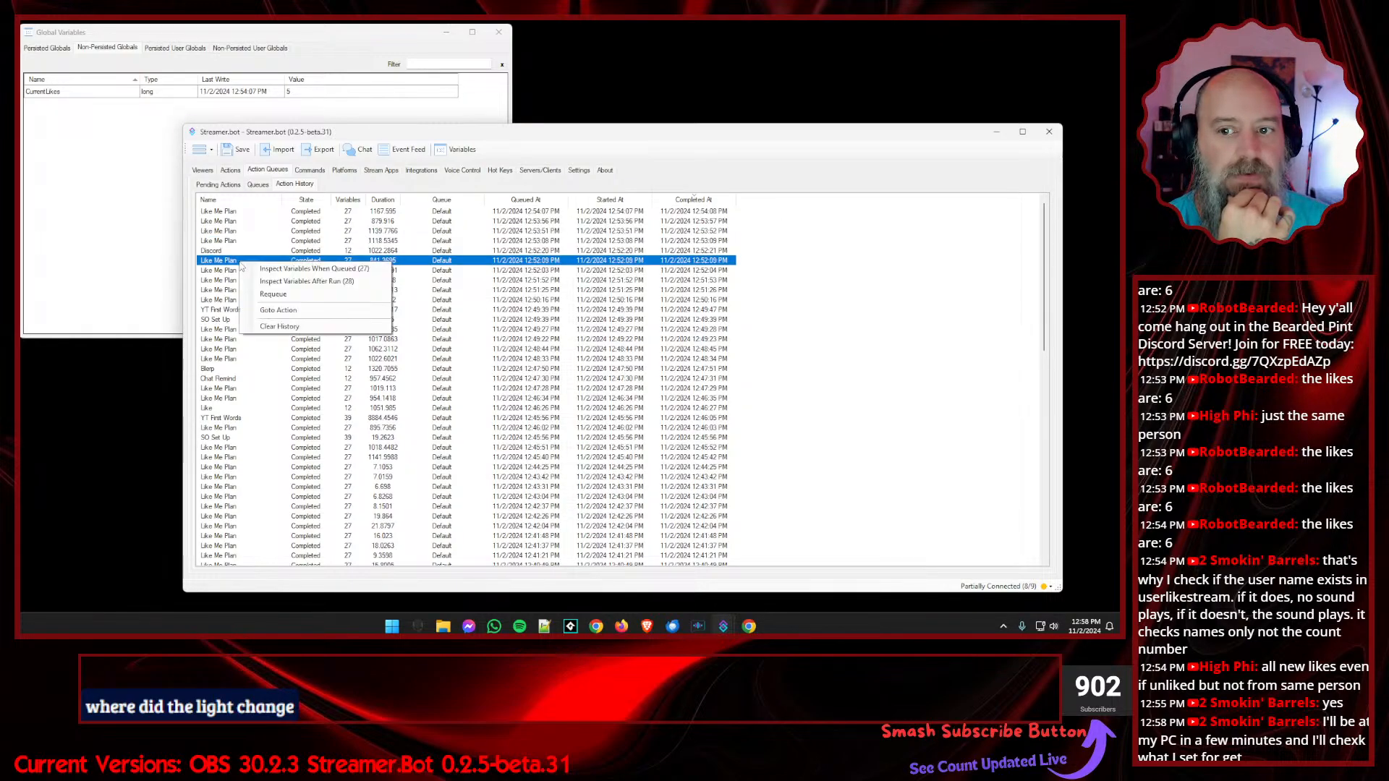
click(282, 282)
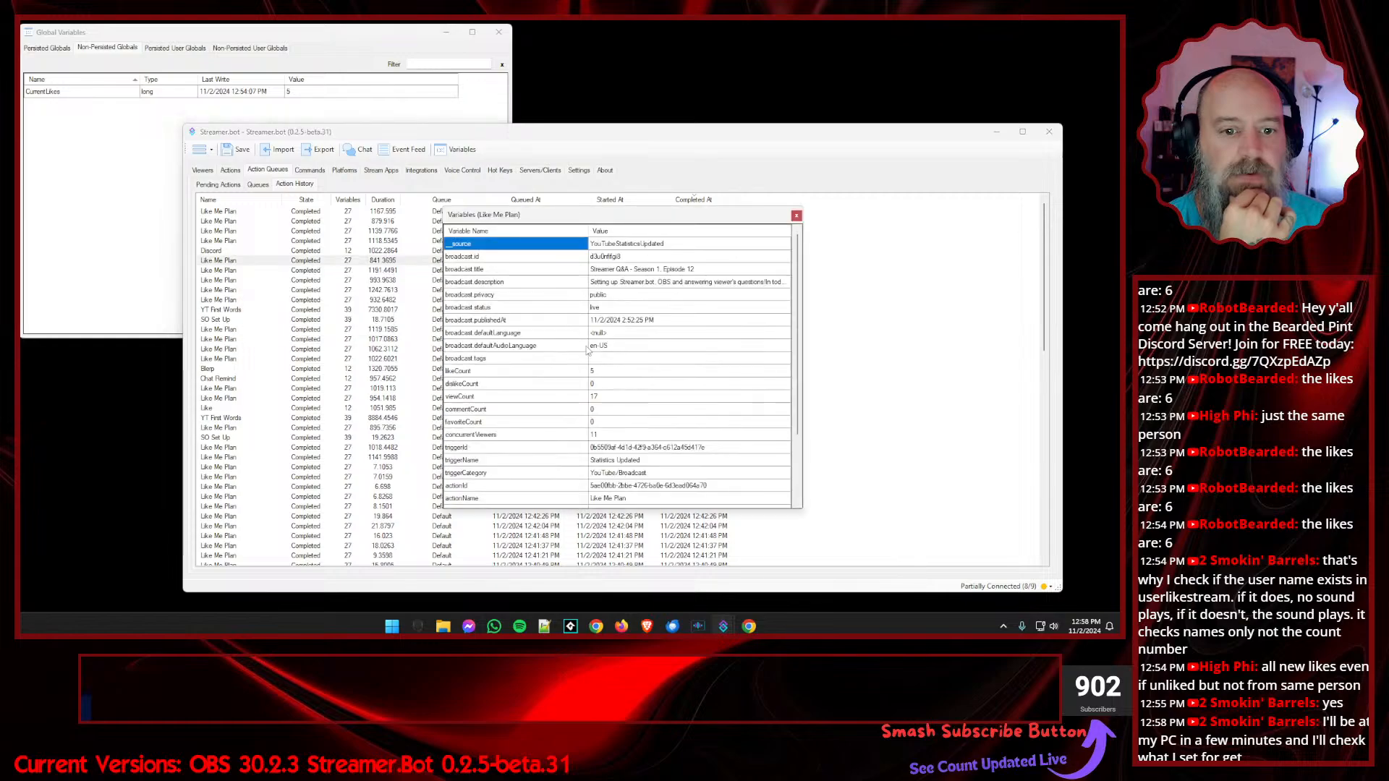
click(796, 216)
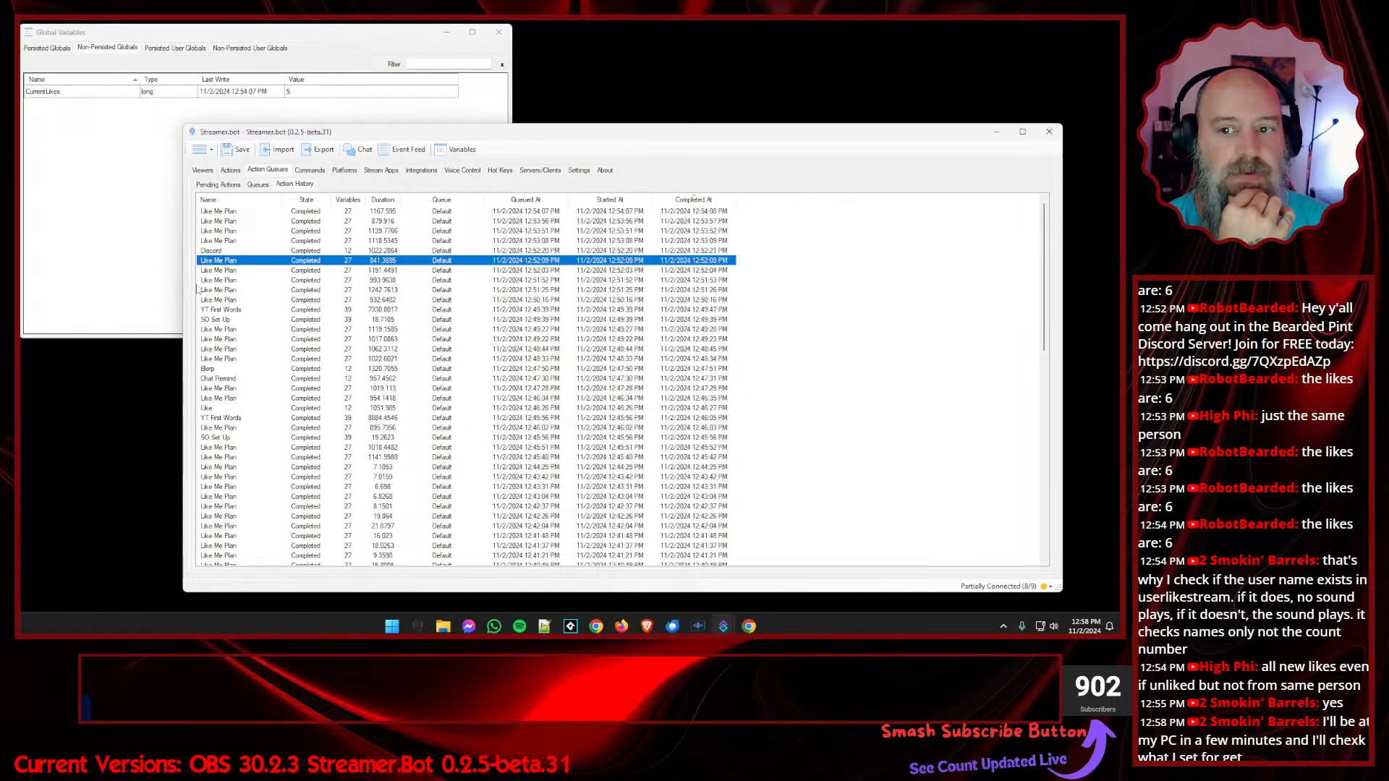
right_click(226, 272)
click(282, 291)
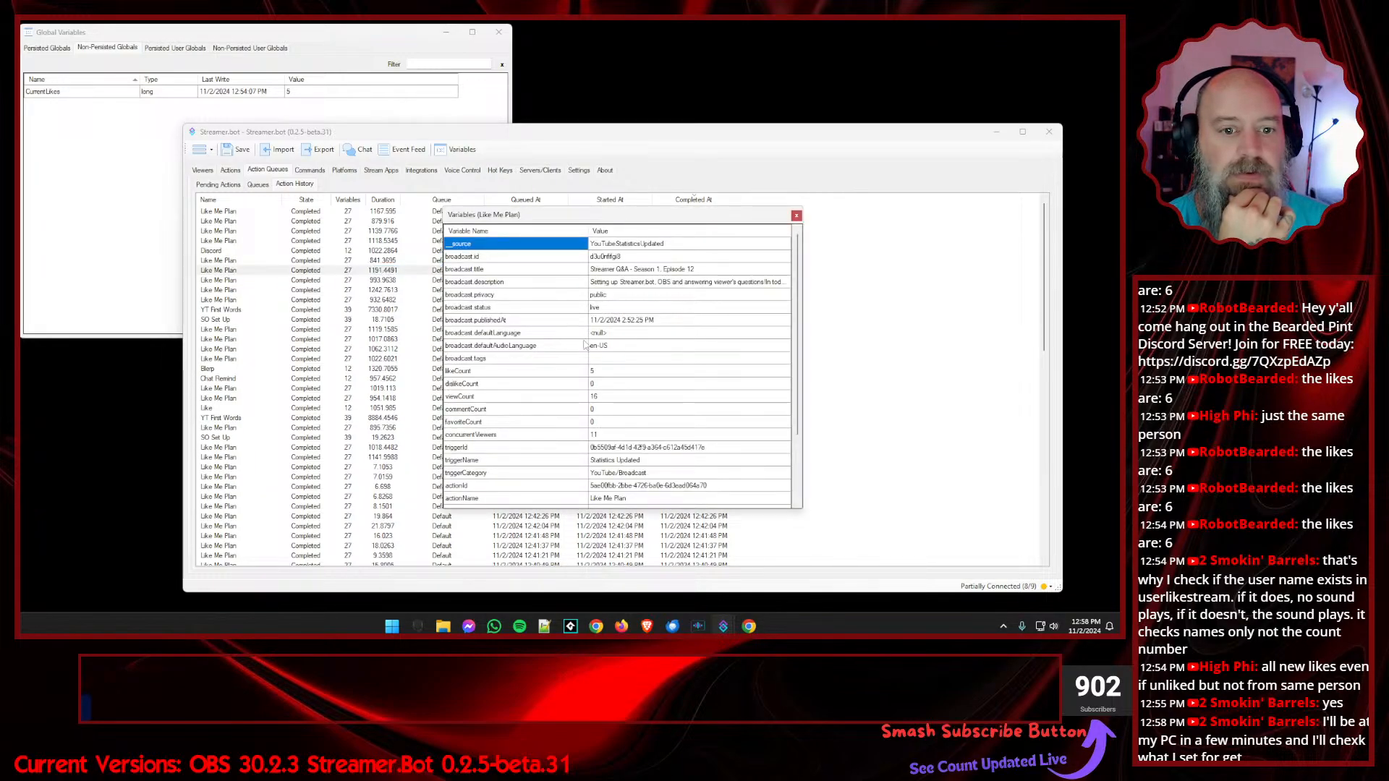
click(796, 216)
right_click(246, 280)
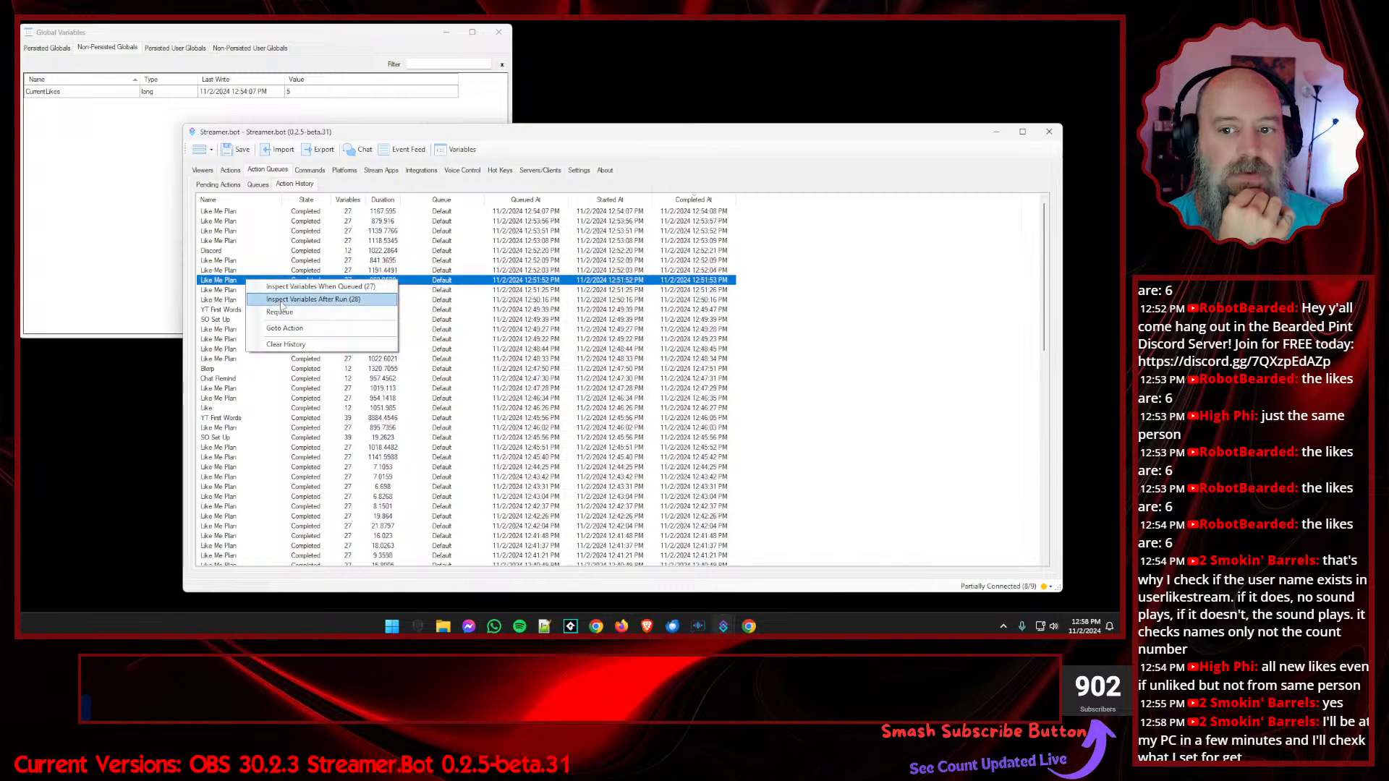
click(282, 300)
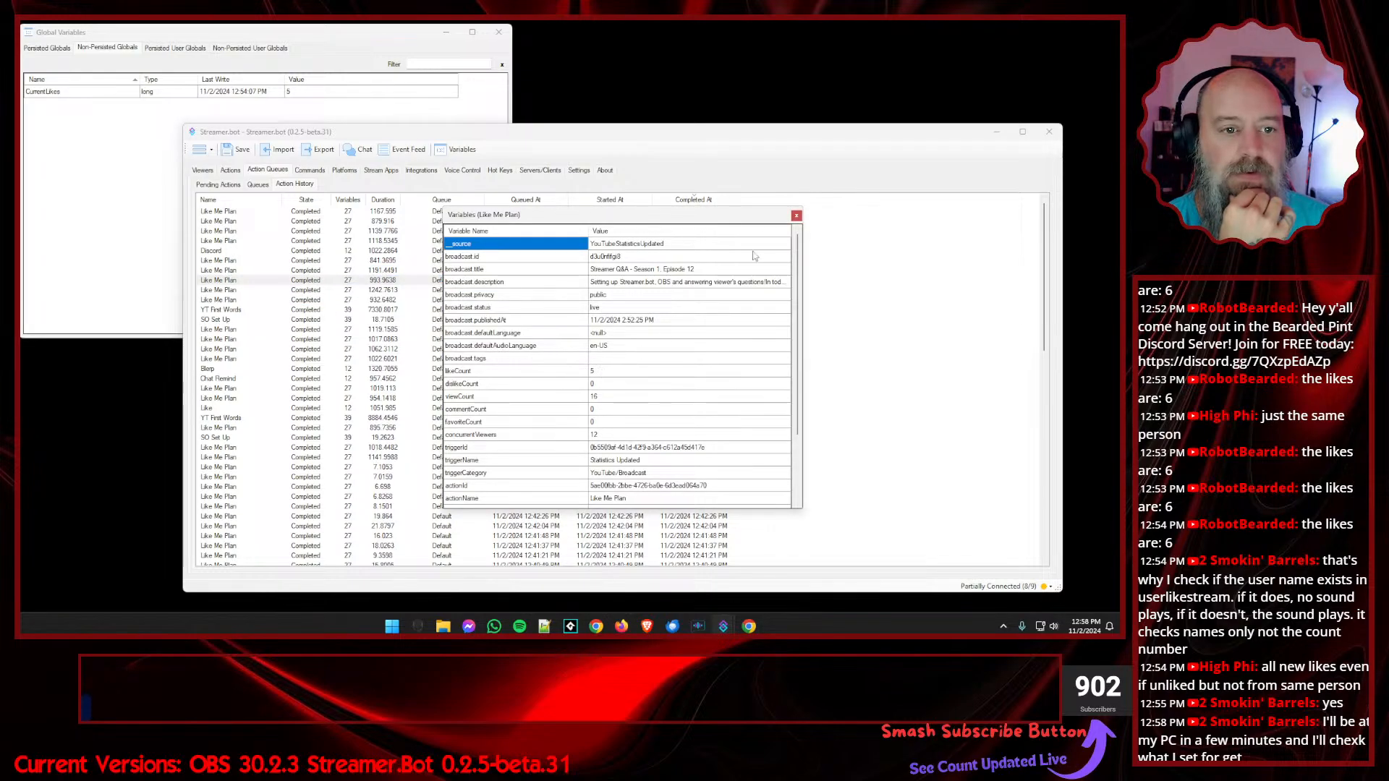
click(795, 216)
- Check likeCount in the after-run variables of the Like Me Plan entries queued at 12:51:25 and 12:50:16 PM
right_click(245, 291)
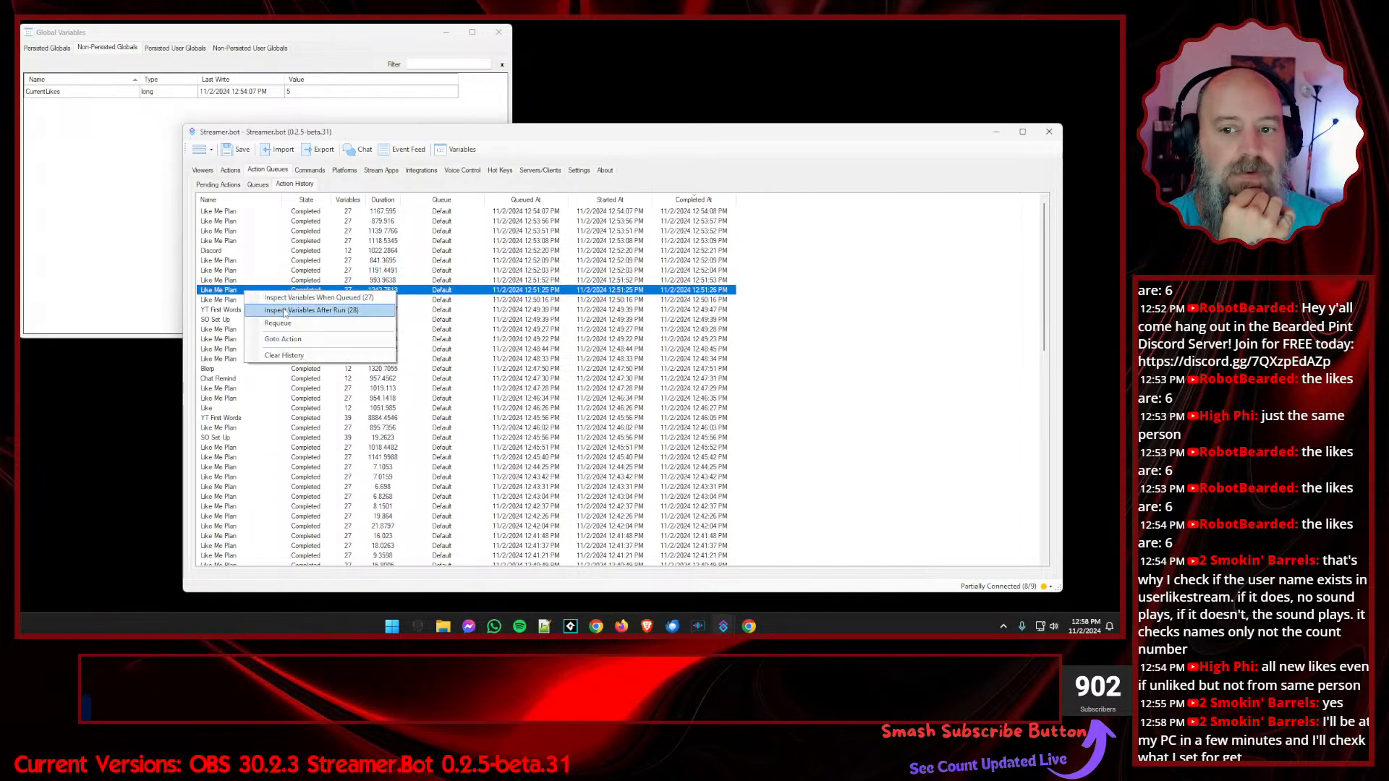
click(282, 310)
click(796, 216)
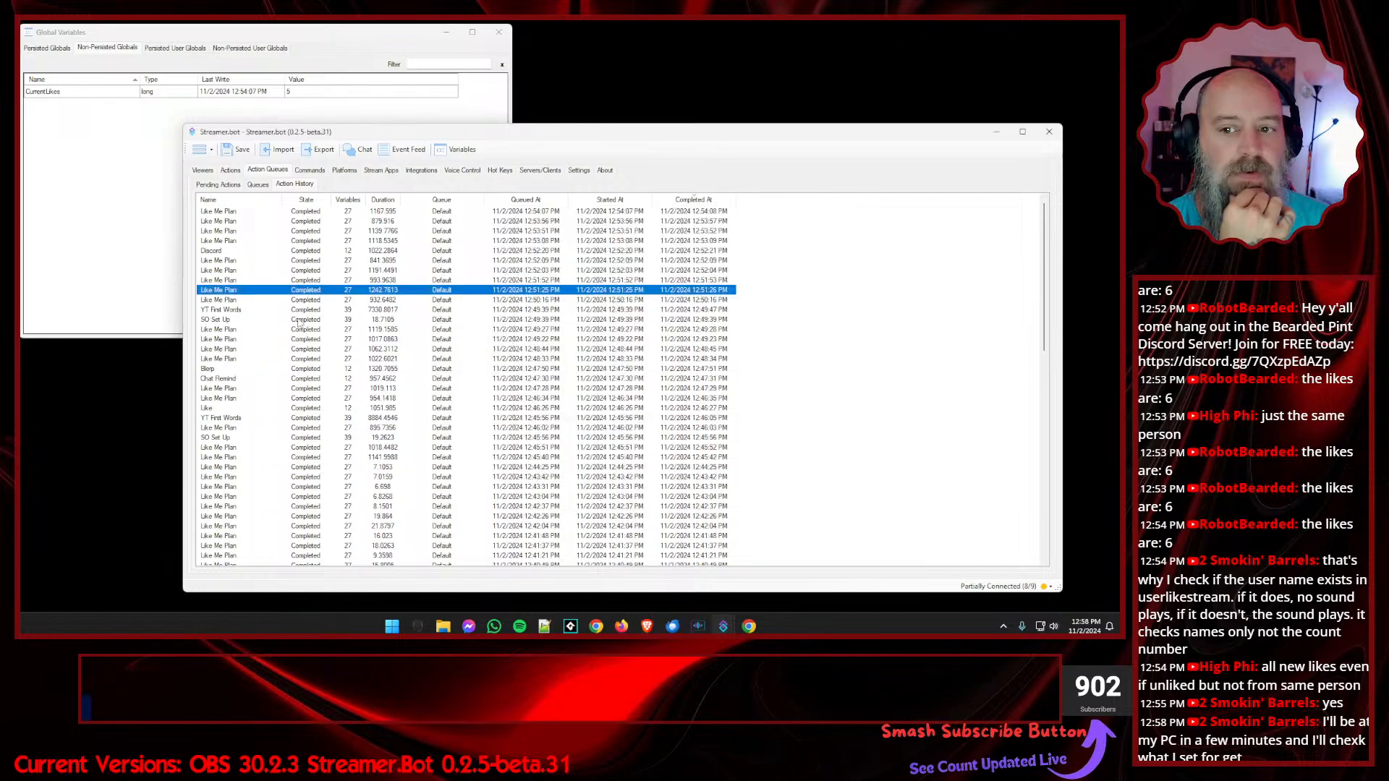
right_click(239, 302)
click(281, 322)
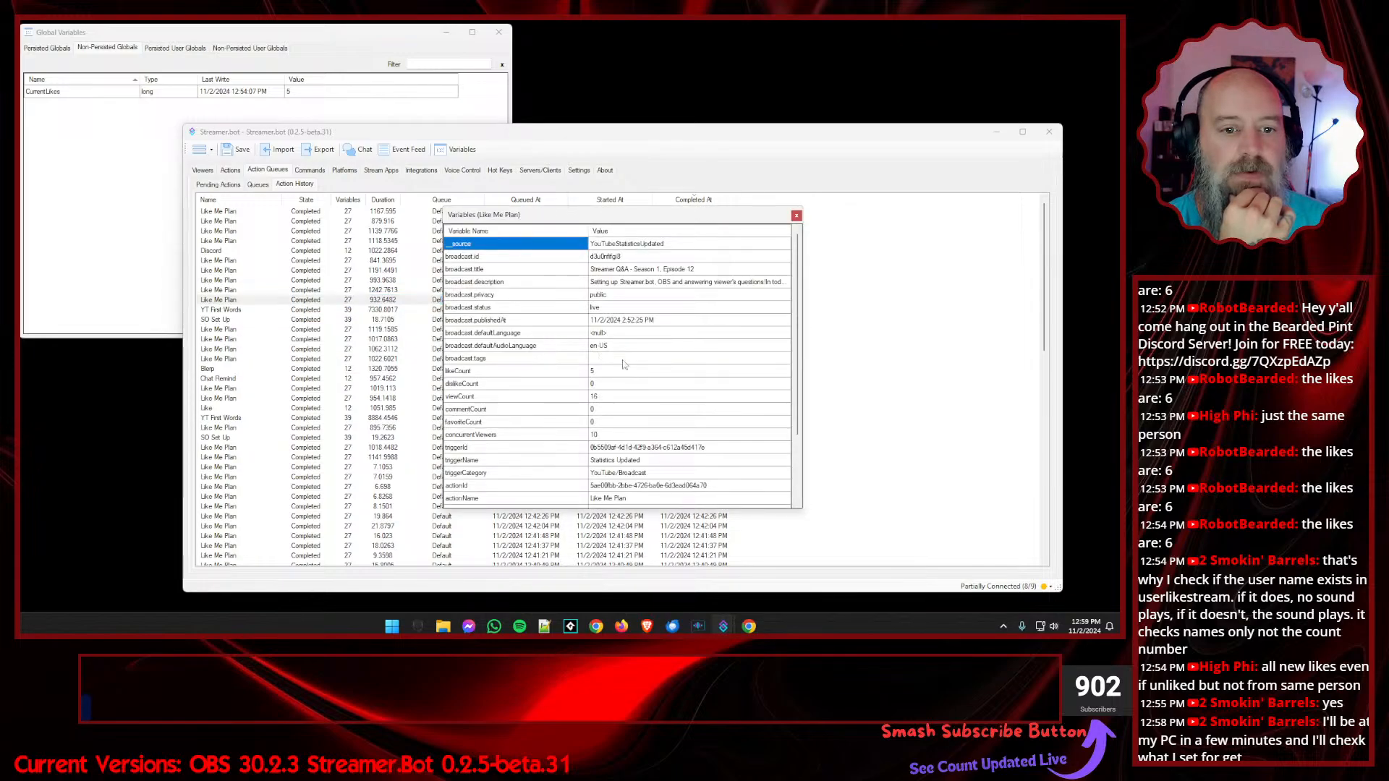
click(795, 216)
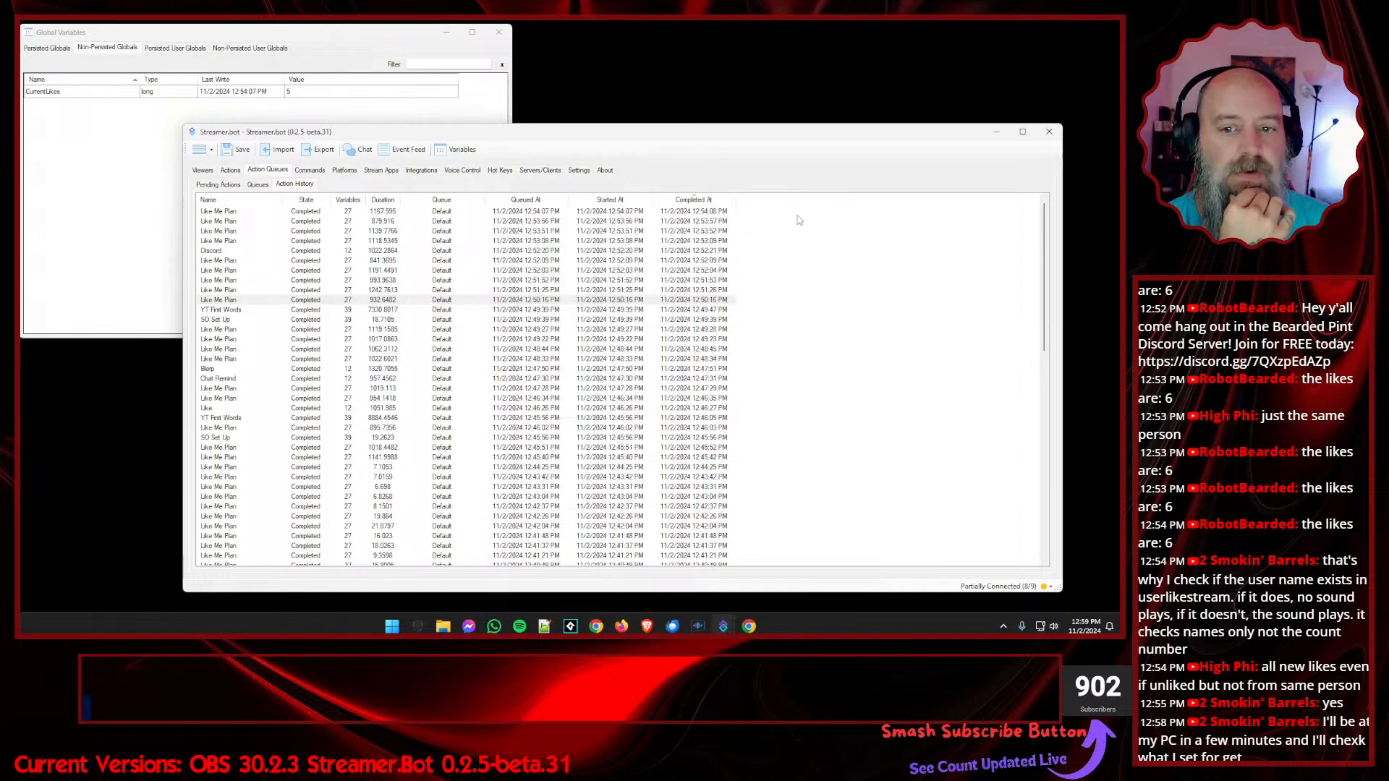
- Inspect the after-run variables of the SO Set Up entry queued at 12:49:39 PM
right_click(241, 322)
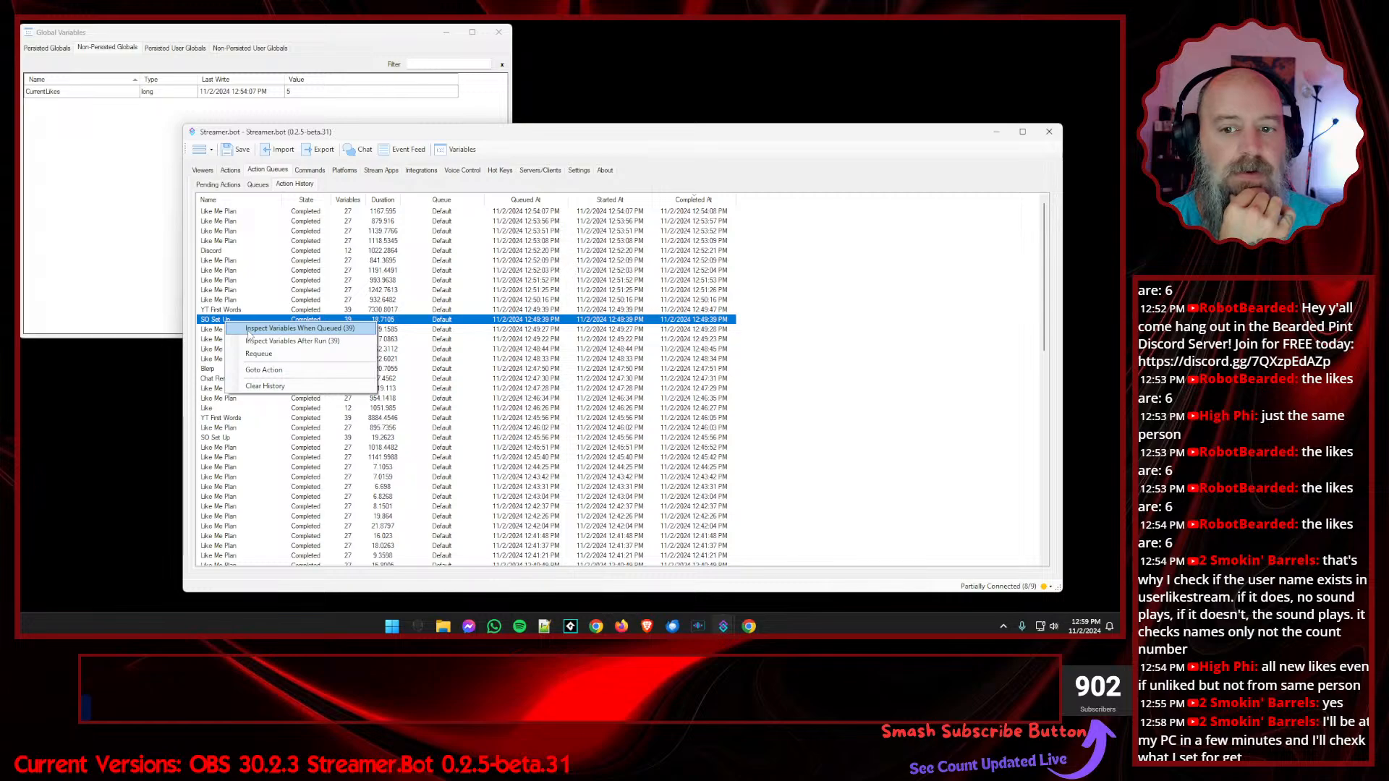
click(261, 343)
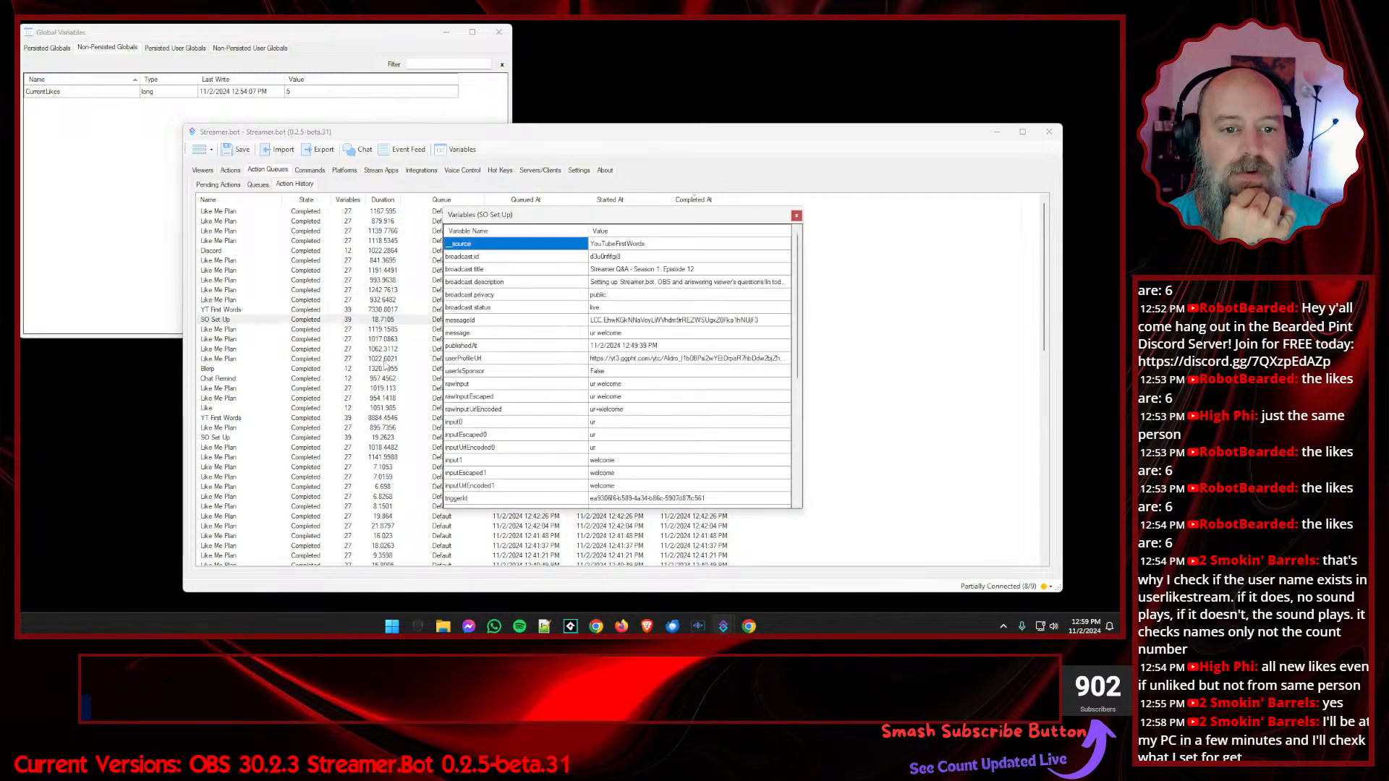
click(796, 215)
- Check likeCount in the variables of the Like Me Plan entries queued at 12:49:27, 12:49:22 and 12:48:44 PM to find where it changed
right_click(225, 333)
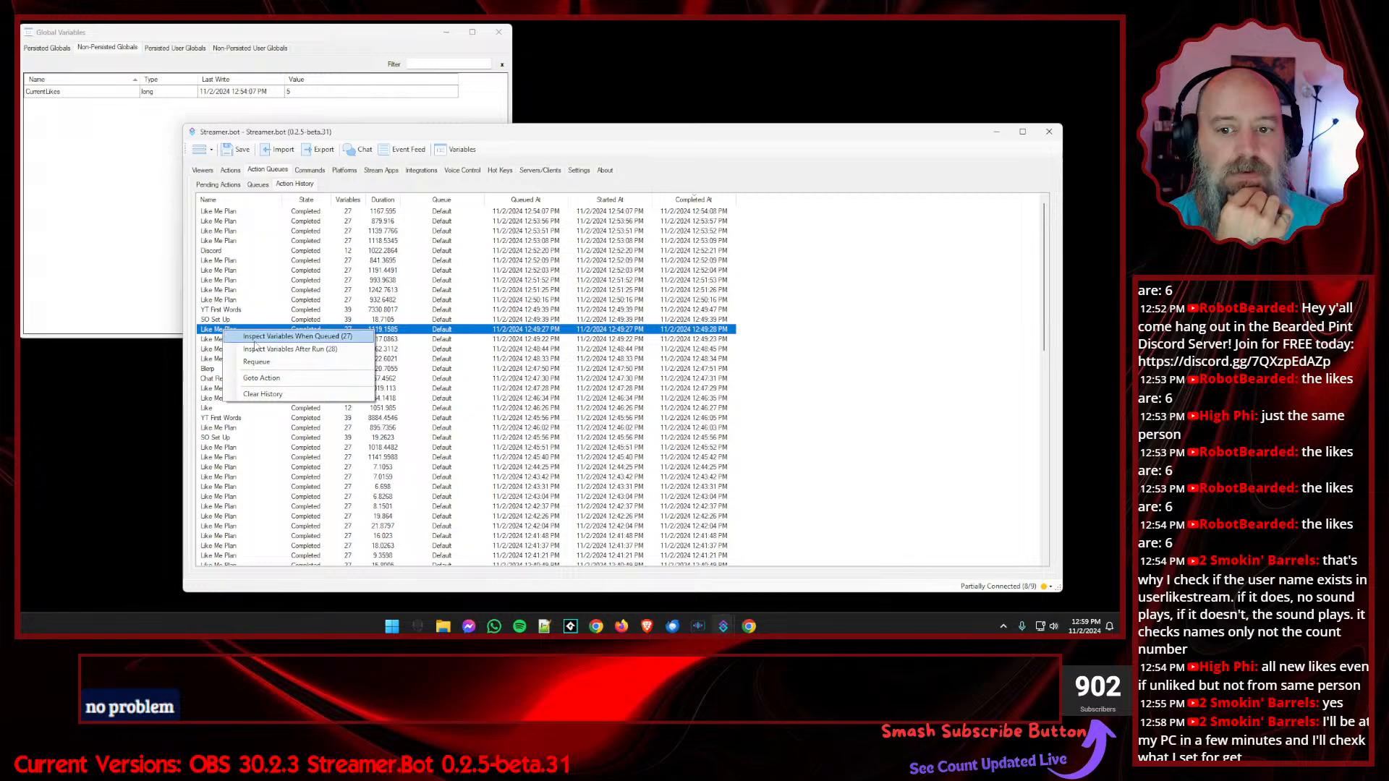
click(255, 347)
click(796, 216)
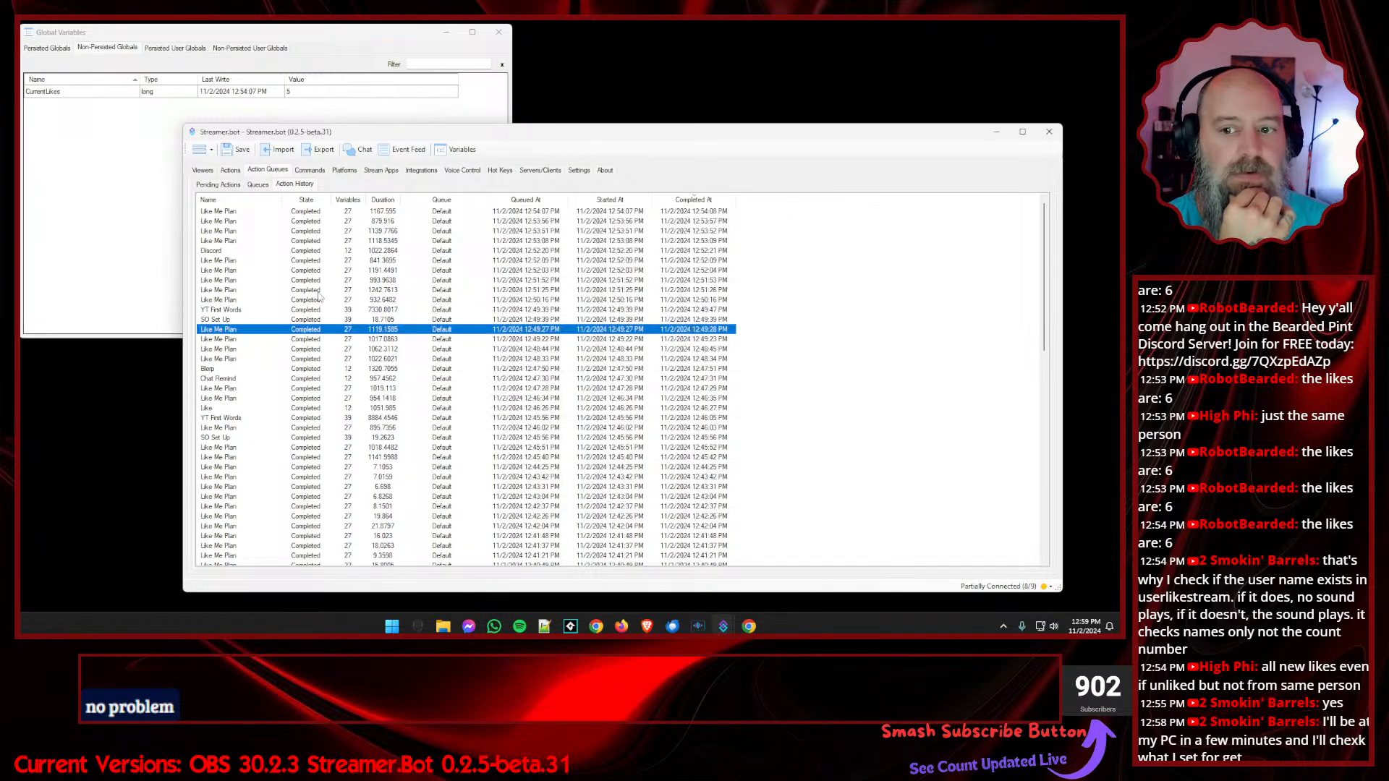
right_click(234, 340)
click(253, 353)
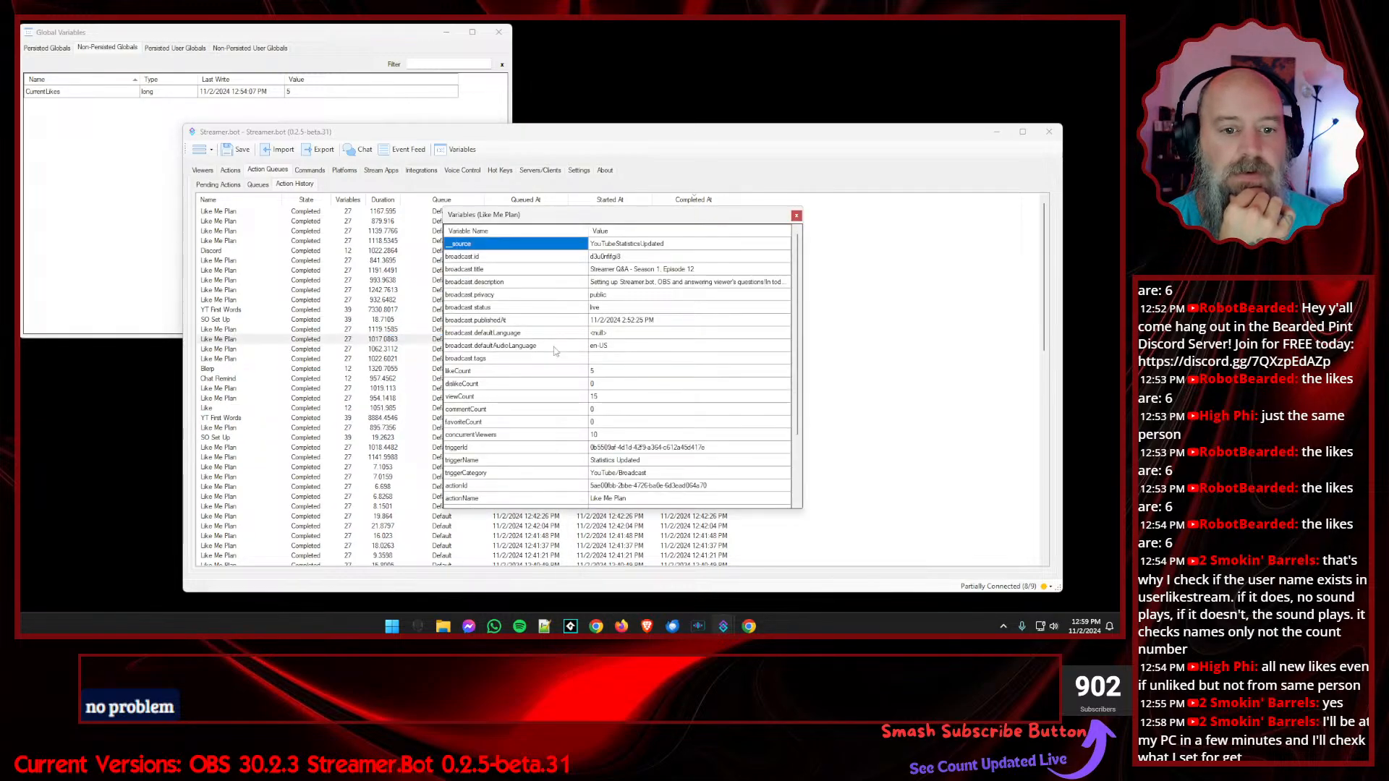
click(796, 215)
right_click(244, 349)
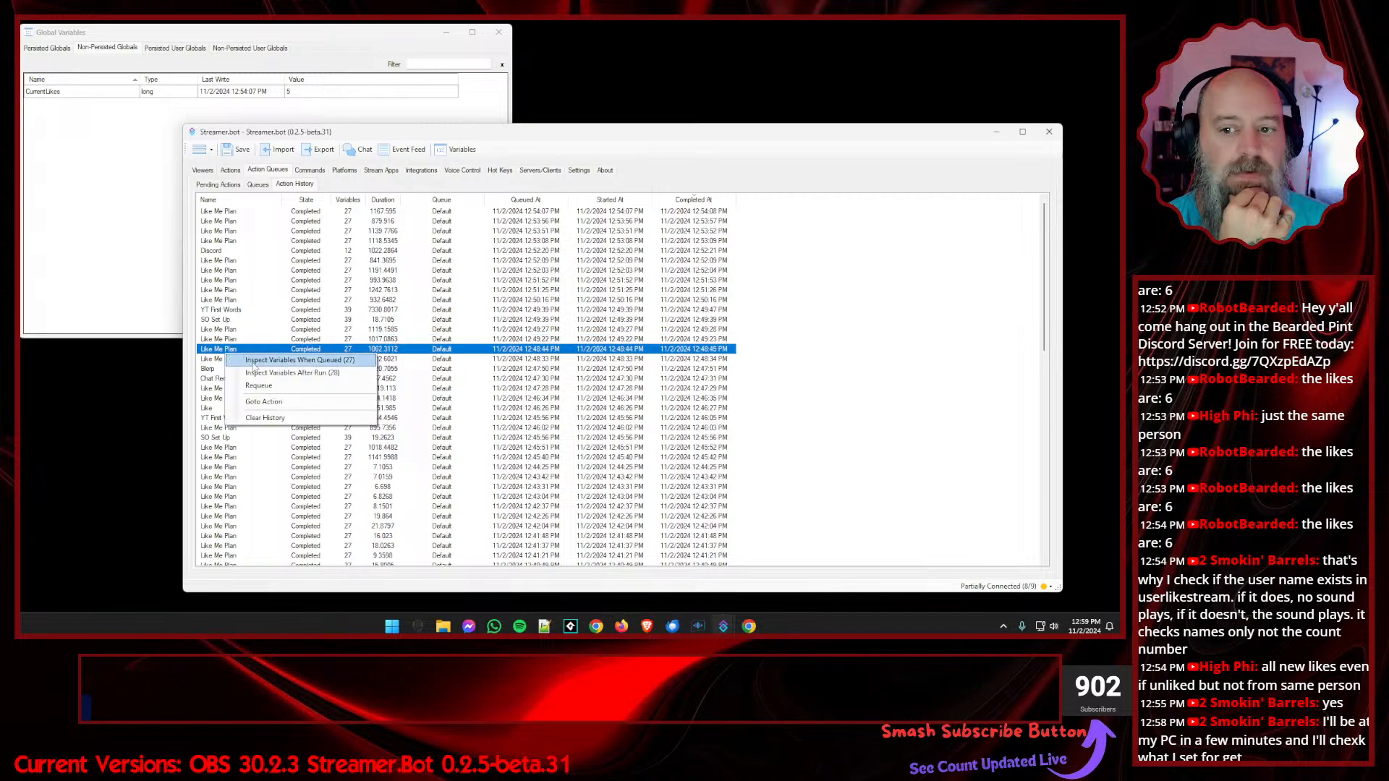
click(284, 380)
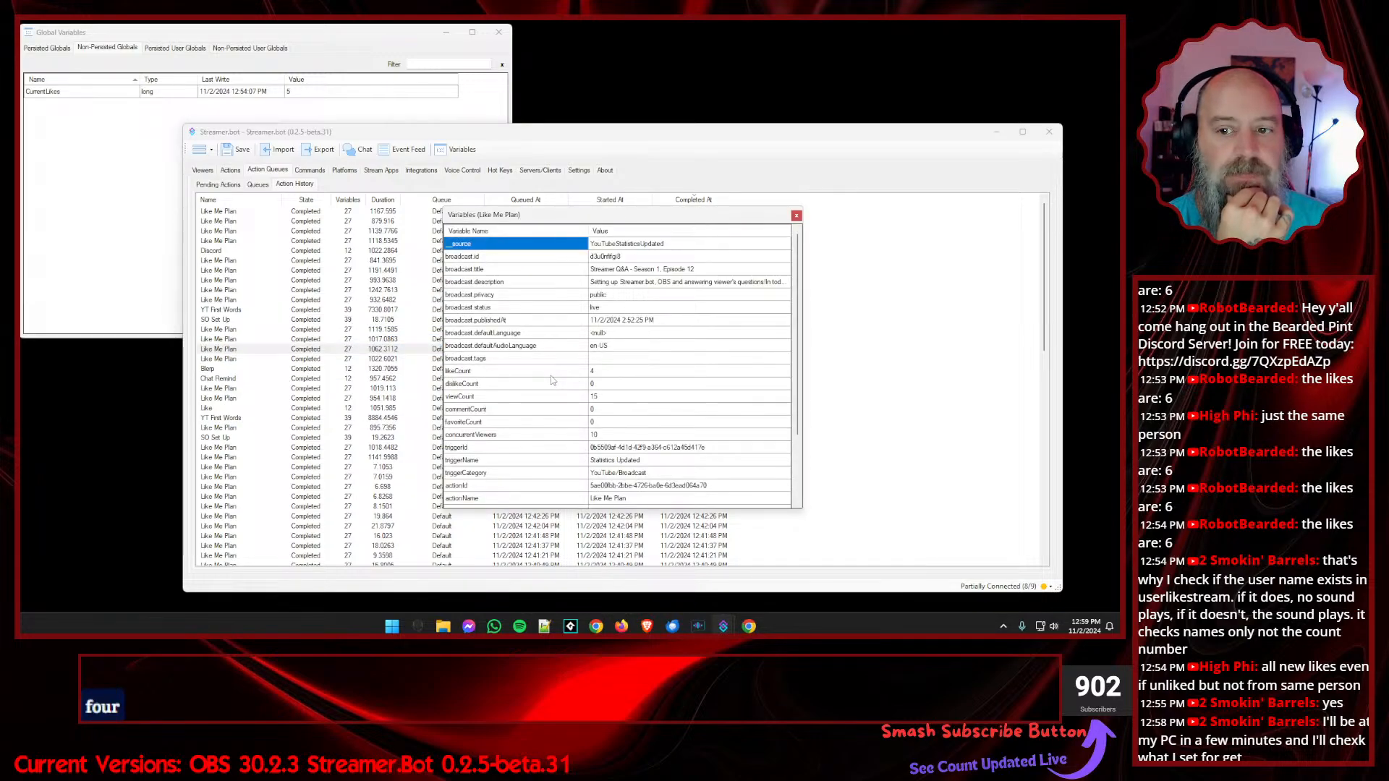
- Examine all after-run variables of the Like Me Plan entry queued at 12:49:22 PM for a name or ID of the liking viewer
click(227, 341)
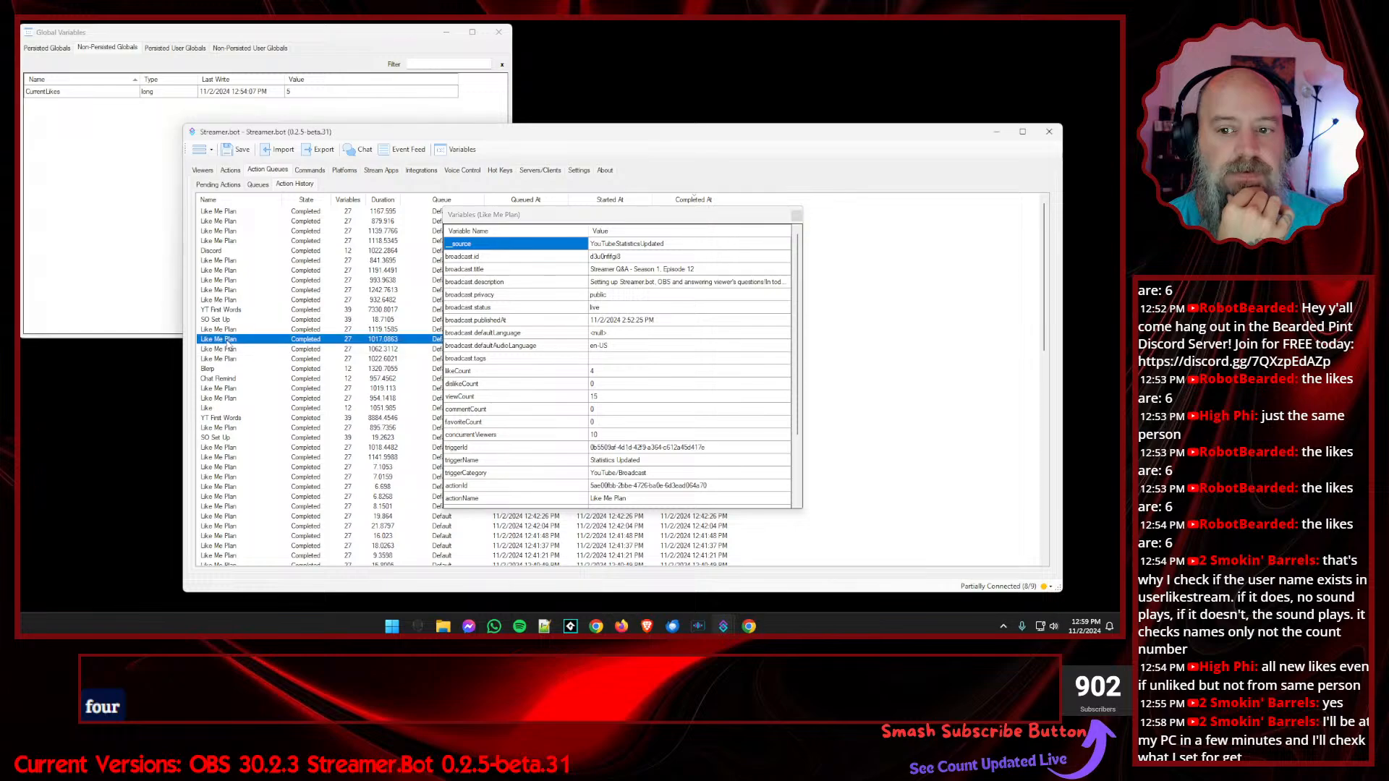
right_click(227, 344)
click(267, 372)
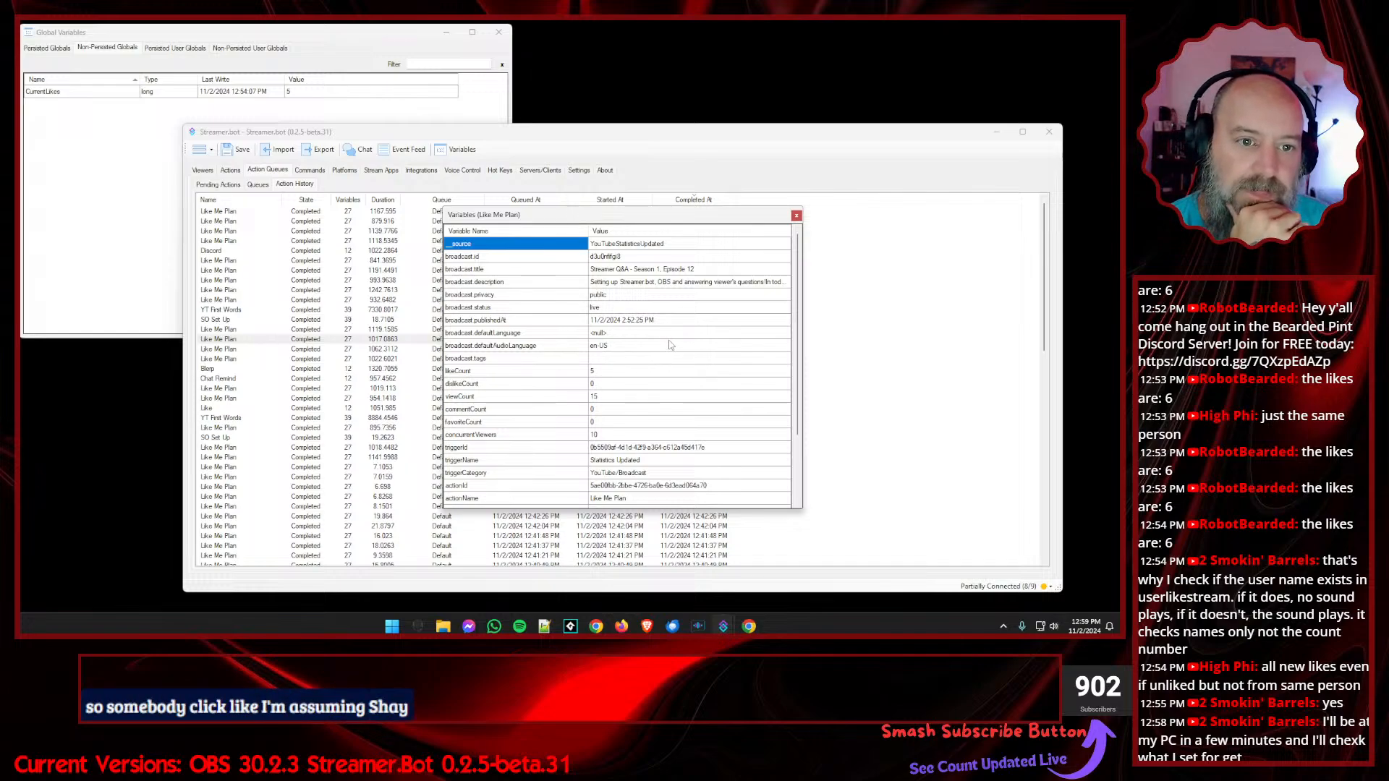
scroll(670, 345, down, 1)
scroll(670, 345, down, 1)
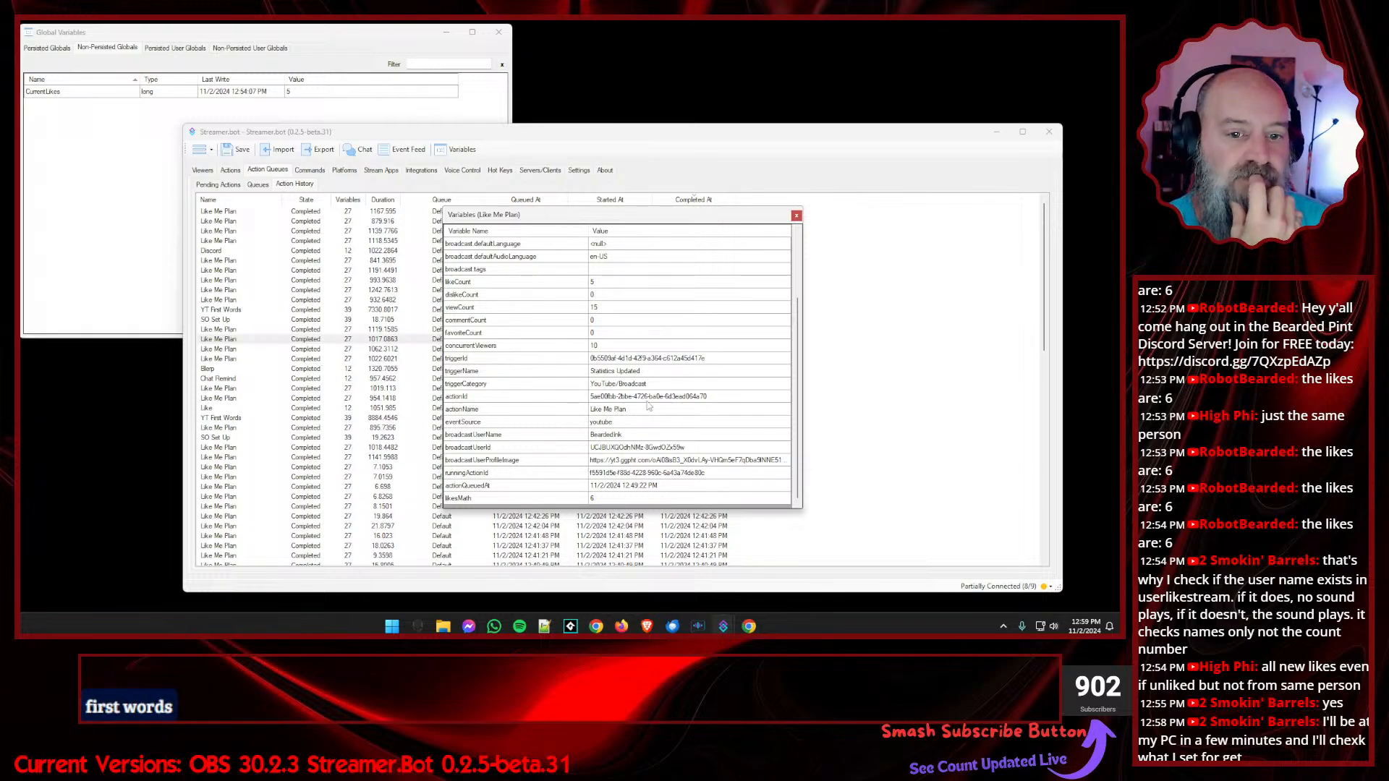
scroll(626, 424, up, 3)
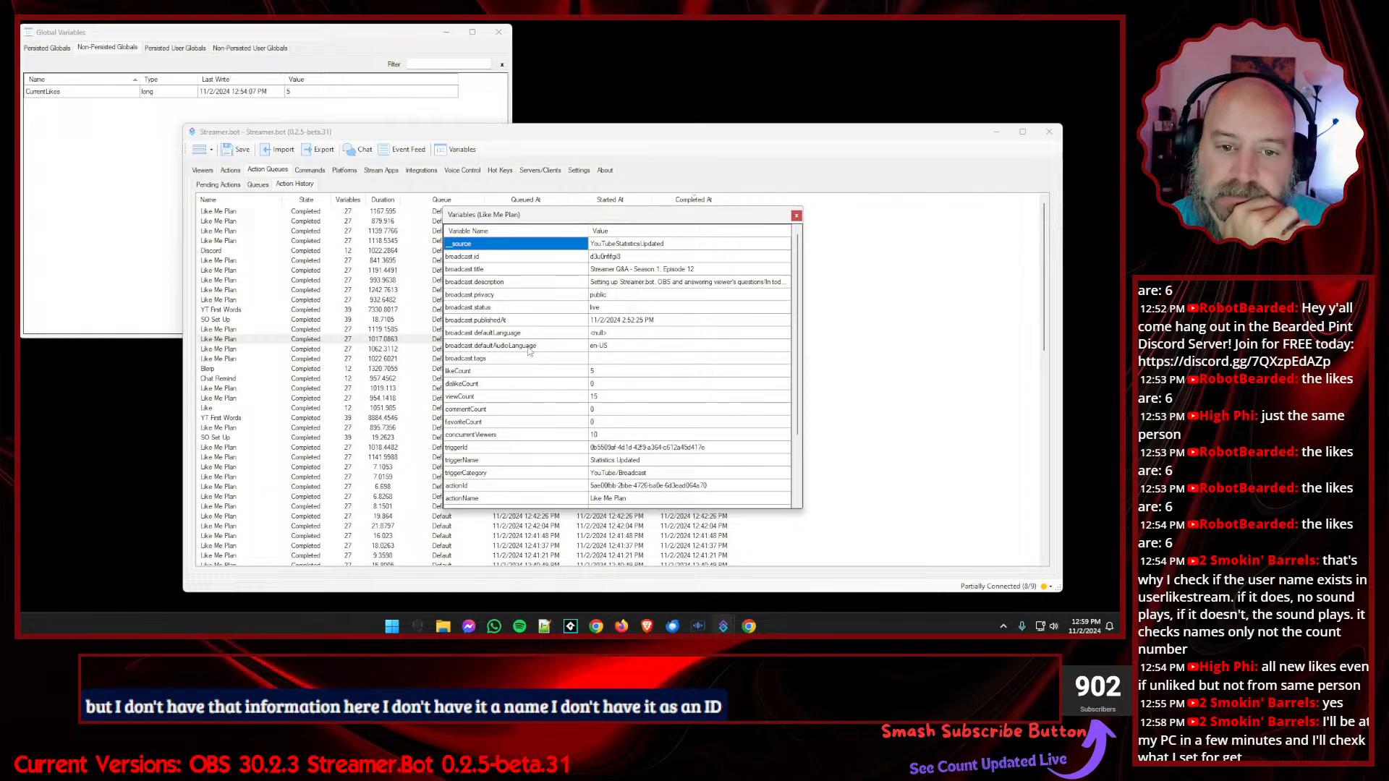
scroll(529, 352, down, 1)
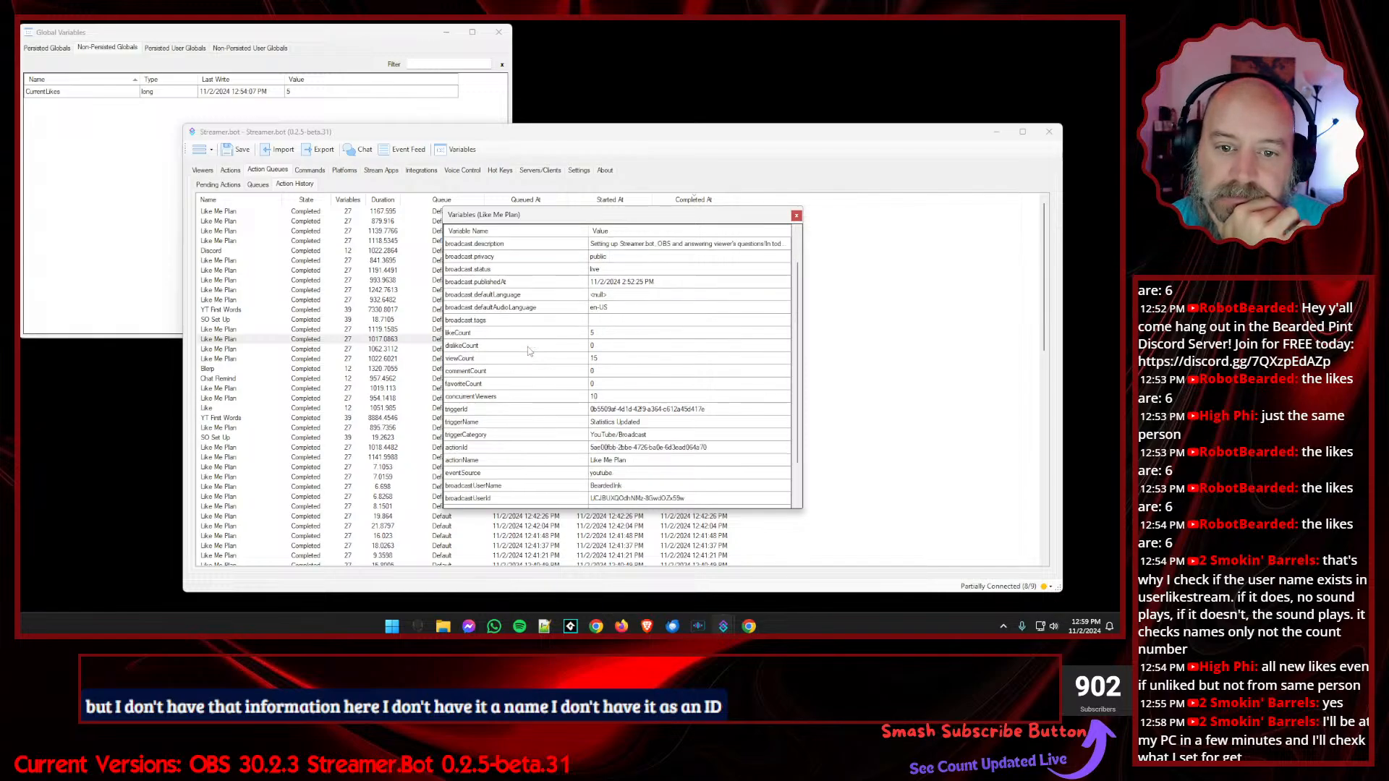
- Finish reading the remaining run variables, close them, and view the Like Me Plan action's triggers and sub-actions
scroll(529, 352, down, 2)
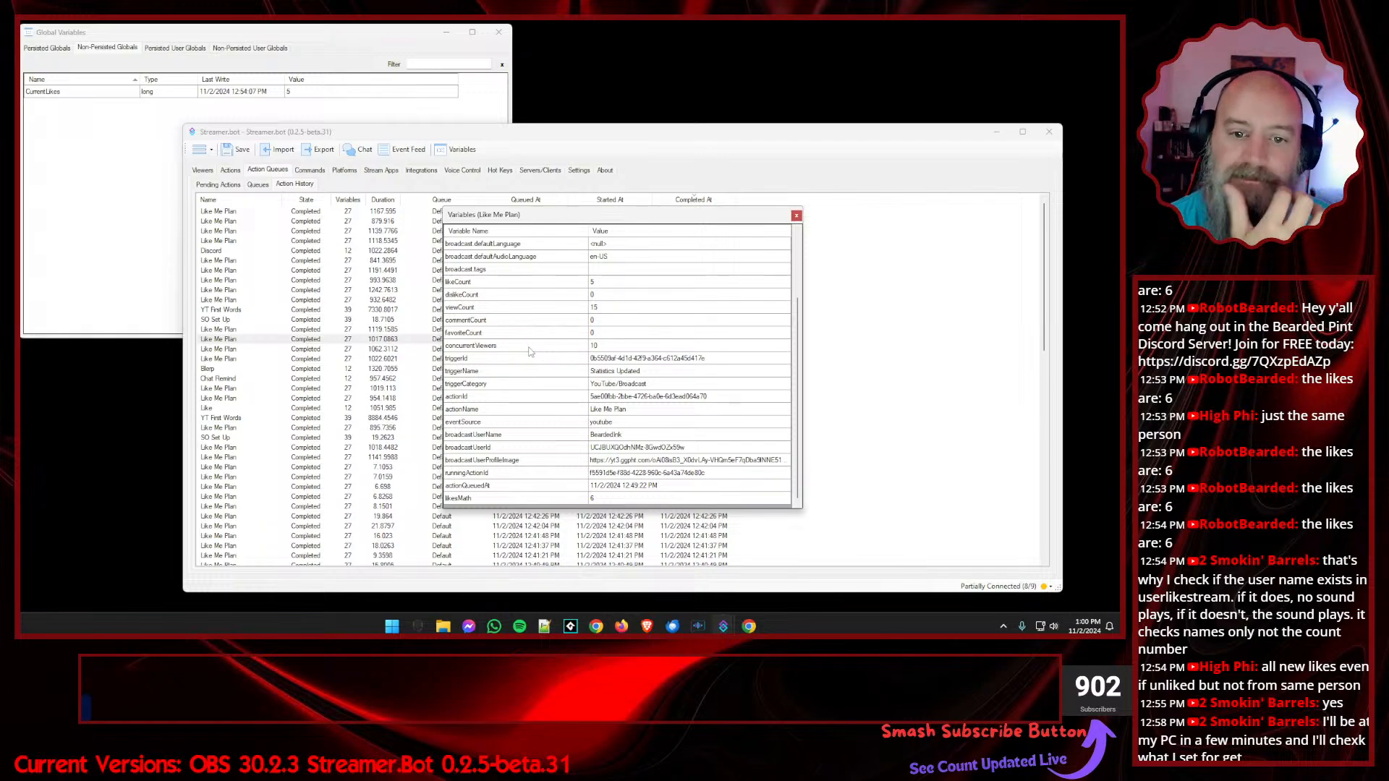
click(796, 216)
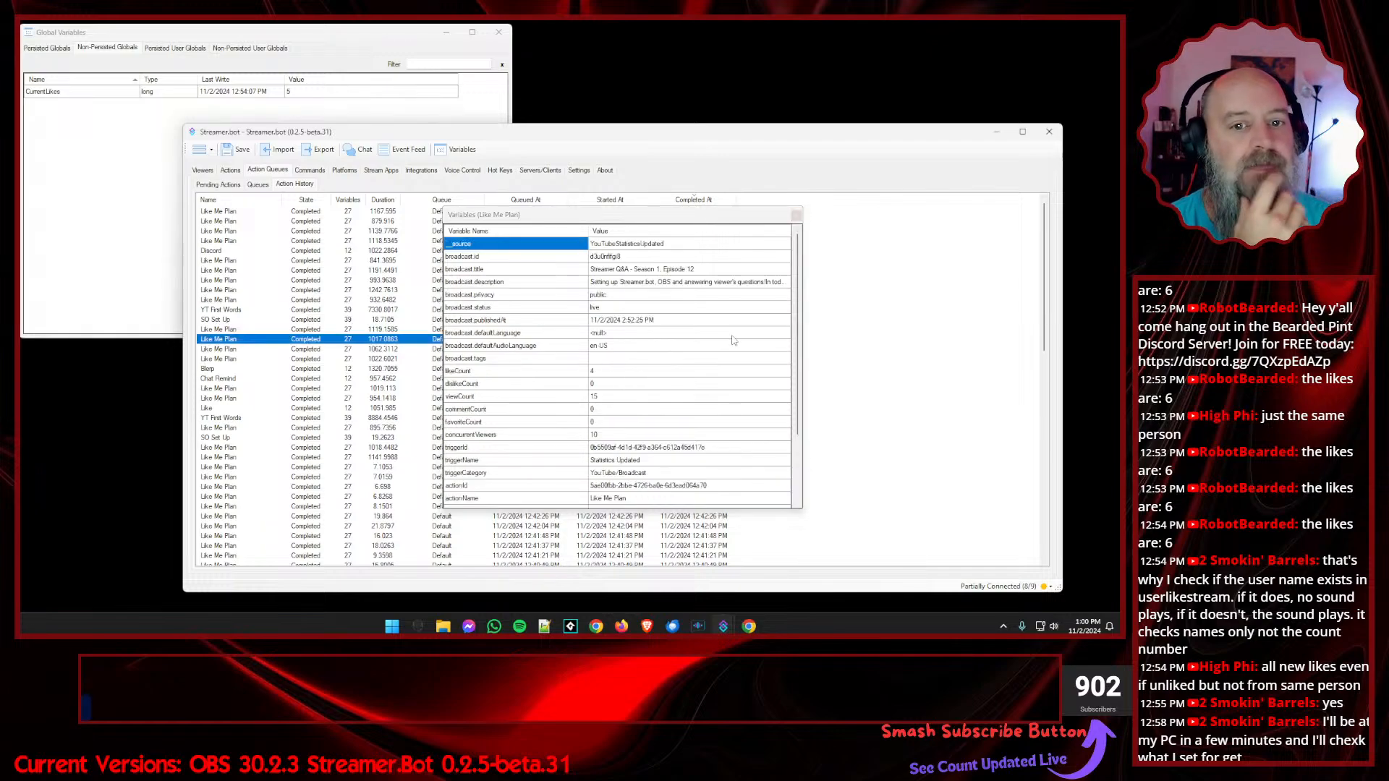
click(797, 217)
click(232, 172)
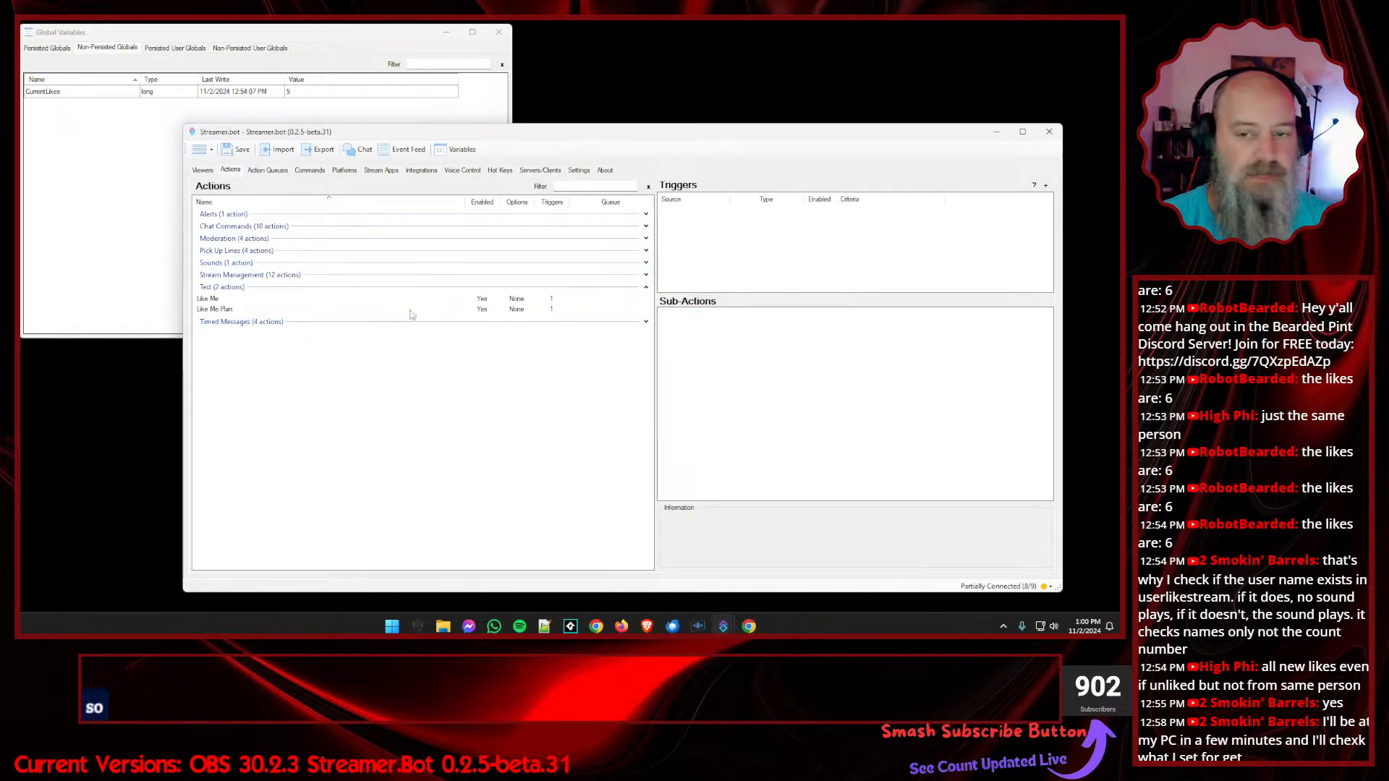
click(294, 311)
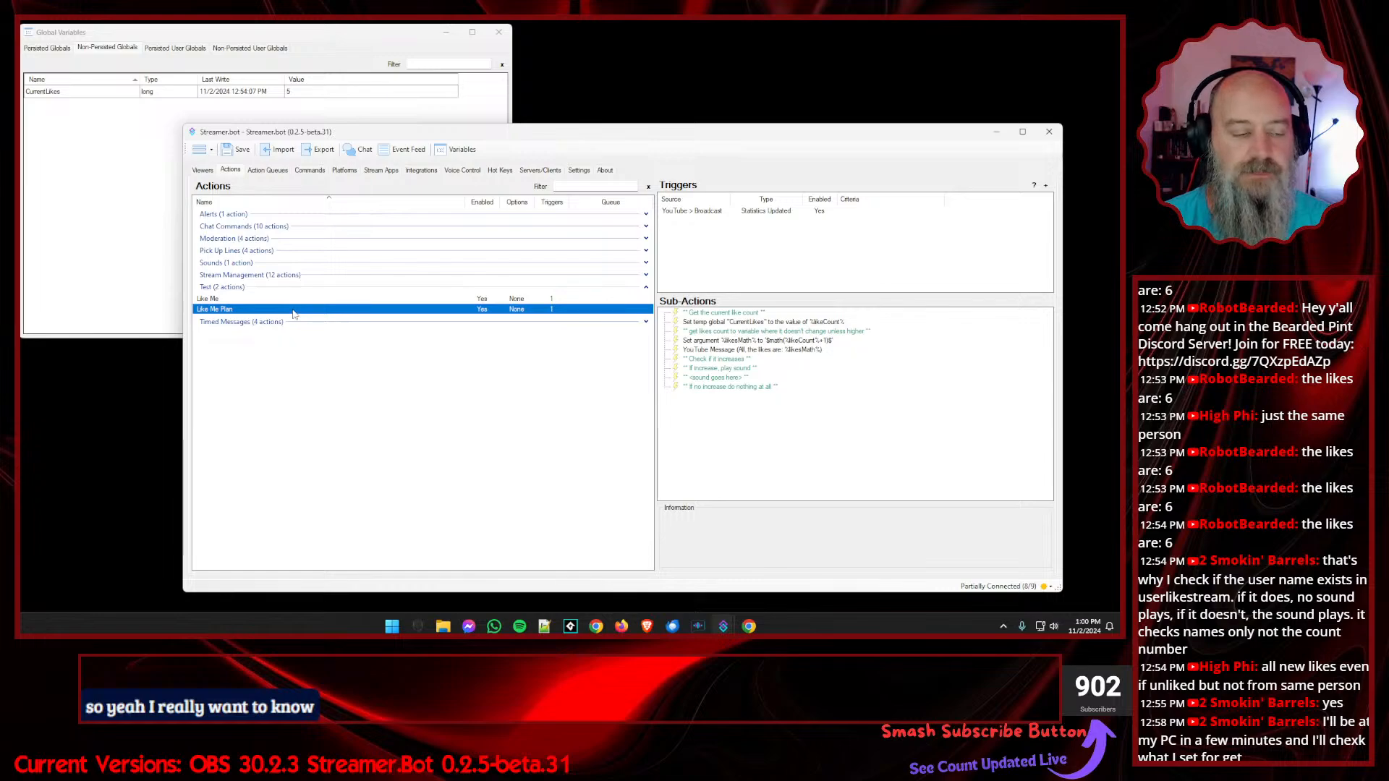
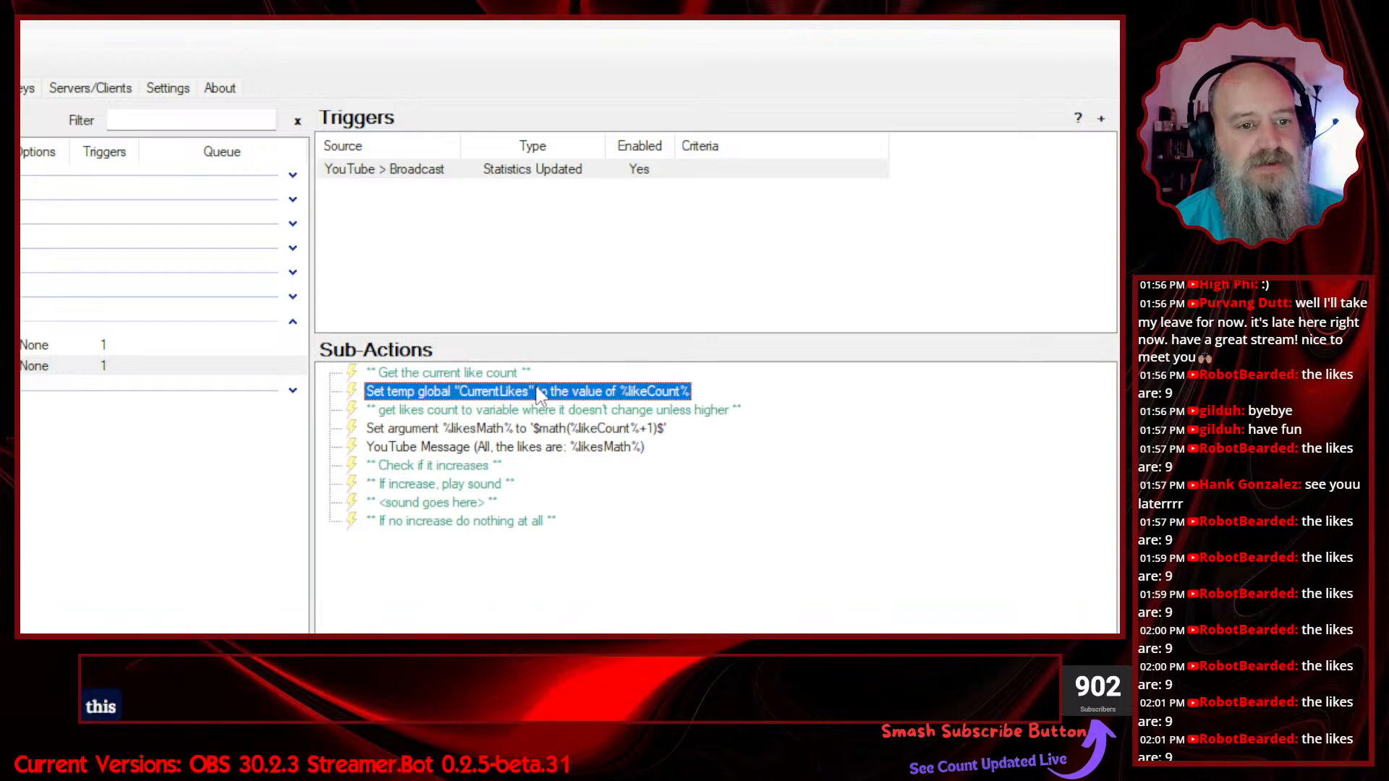
- Review the settings of the CurrentLikes global and likesMath argument sub-actions without changing them
double_click(539, 392)
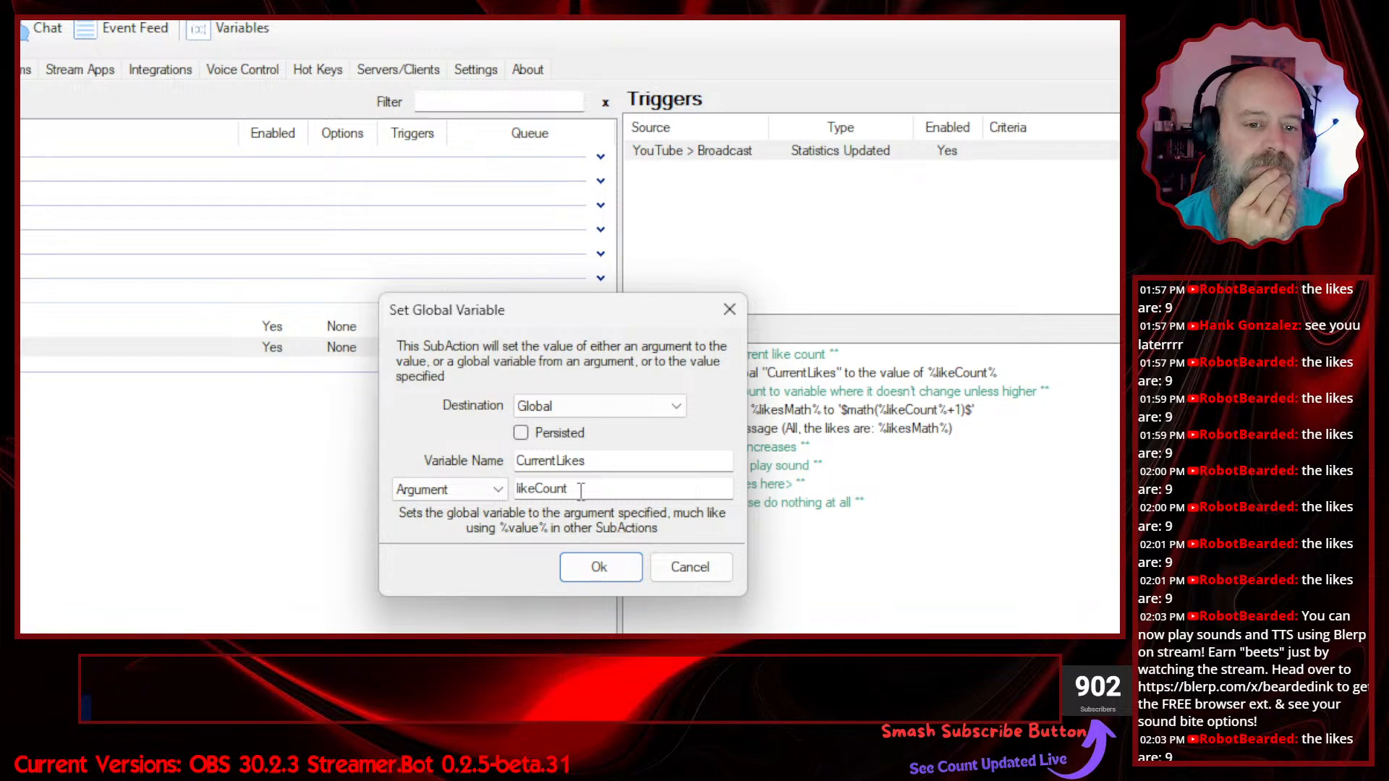
double_click(581, 490)
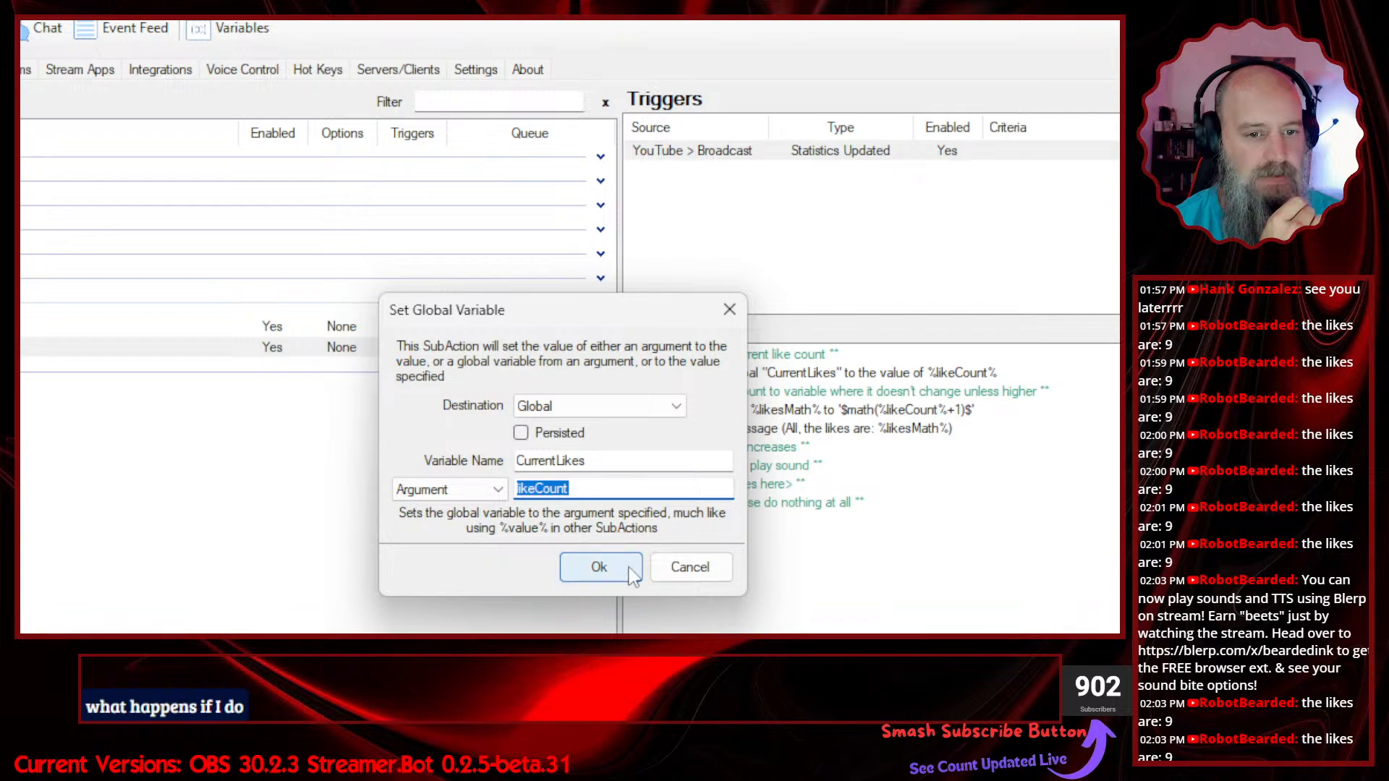
click(693, 568)
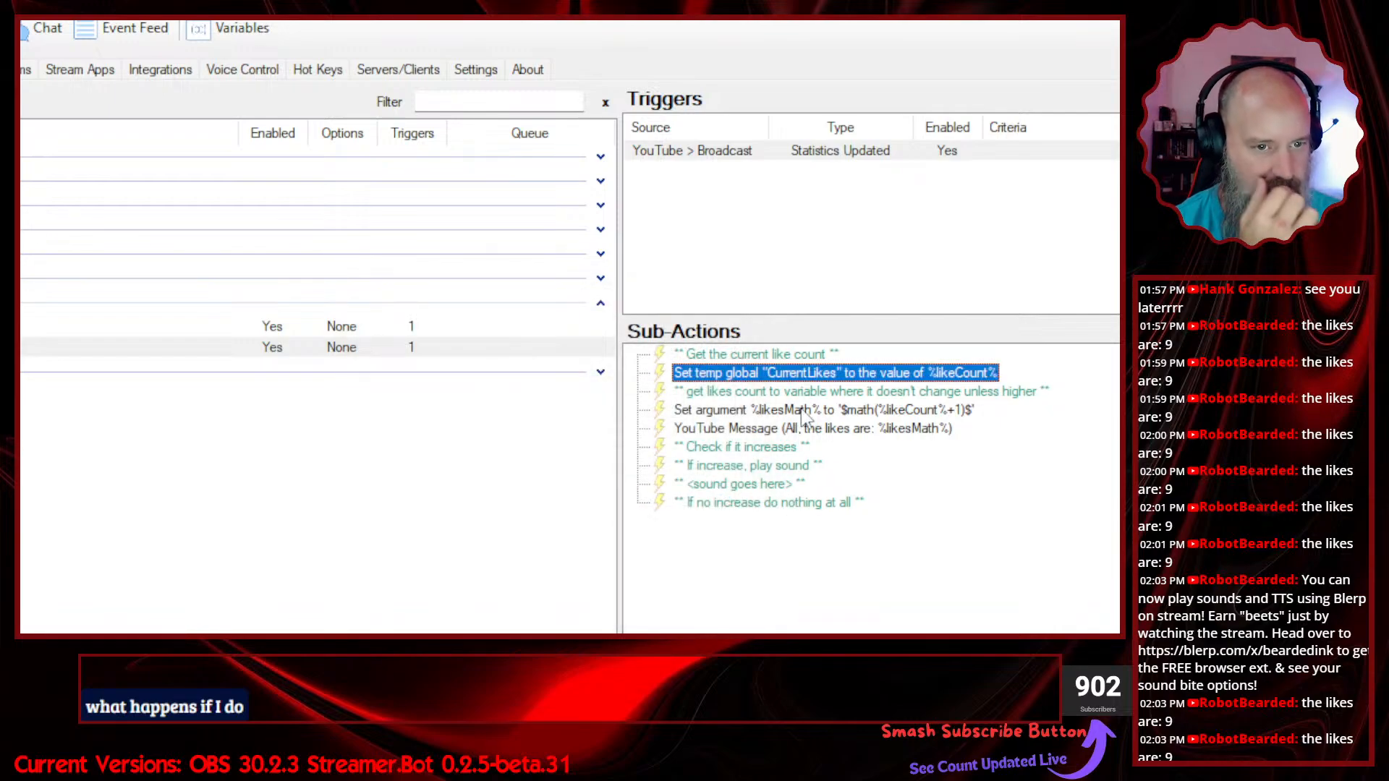
double_click(804, 412)
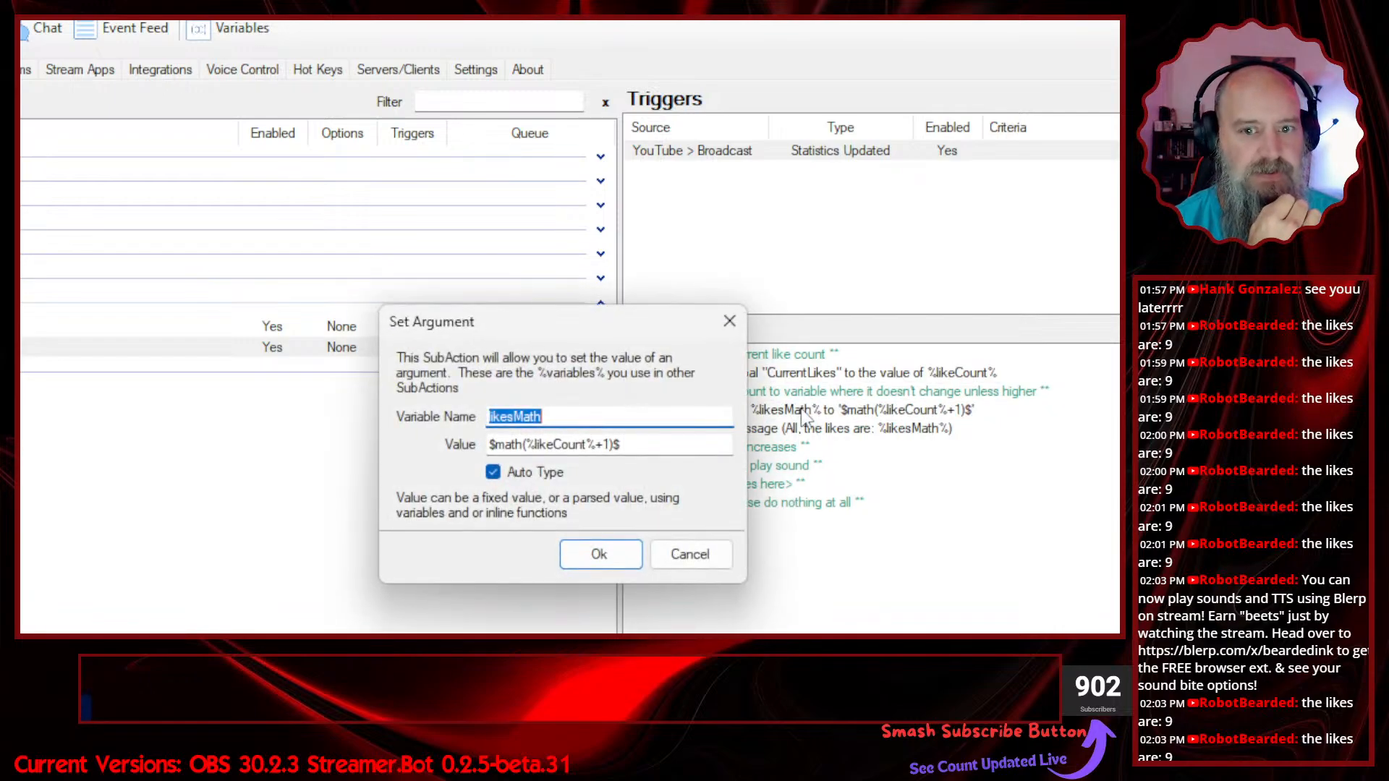
drag(655, 444, 418, 443)
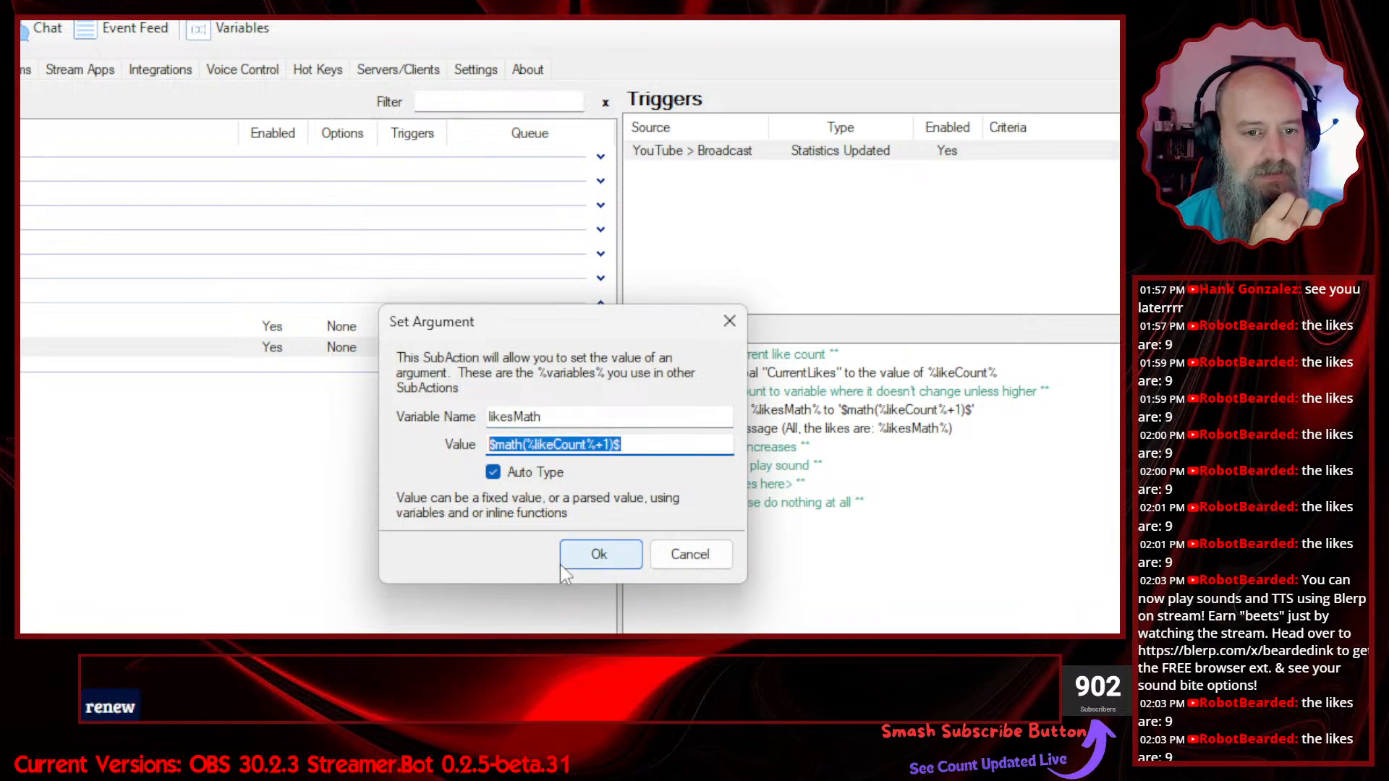
click(665, 557)
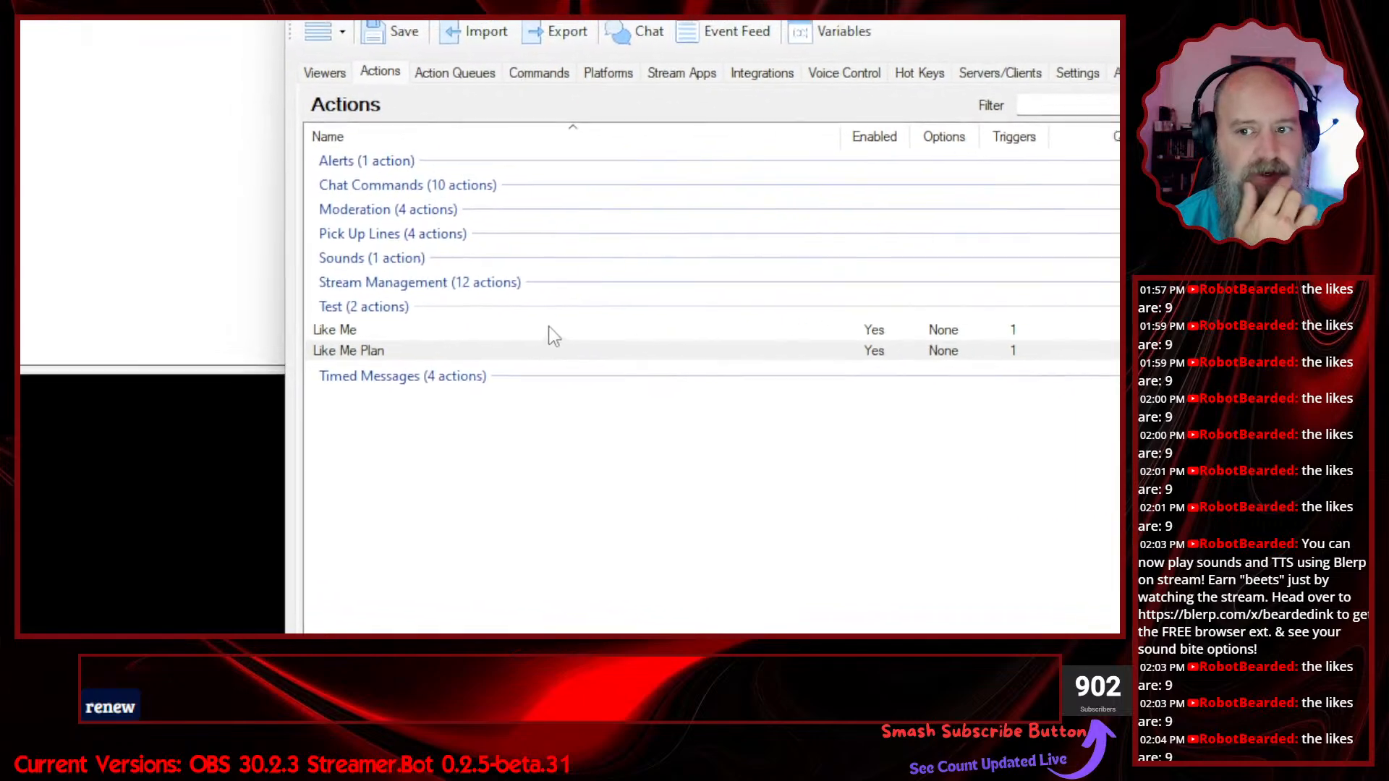
- Inspect the If/Else condition in the Like Me action and return to the sub-actions of Like Me Plan
click(622, 332)
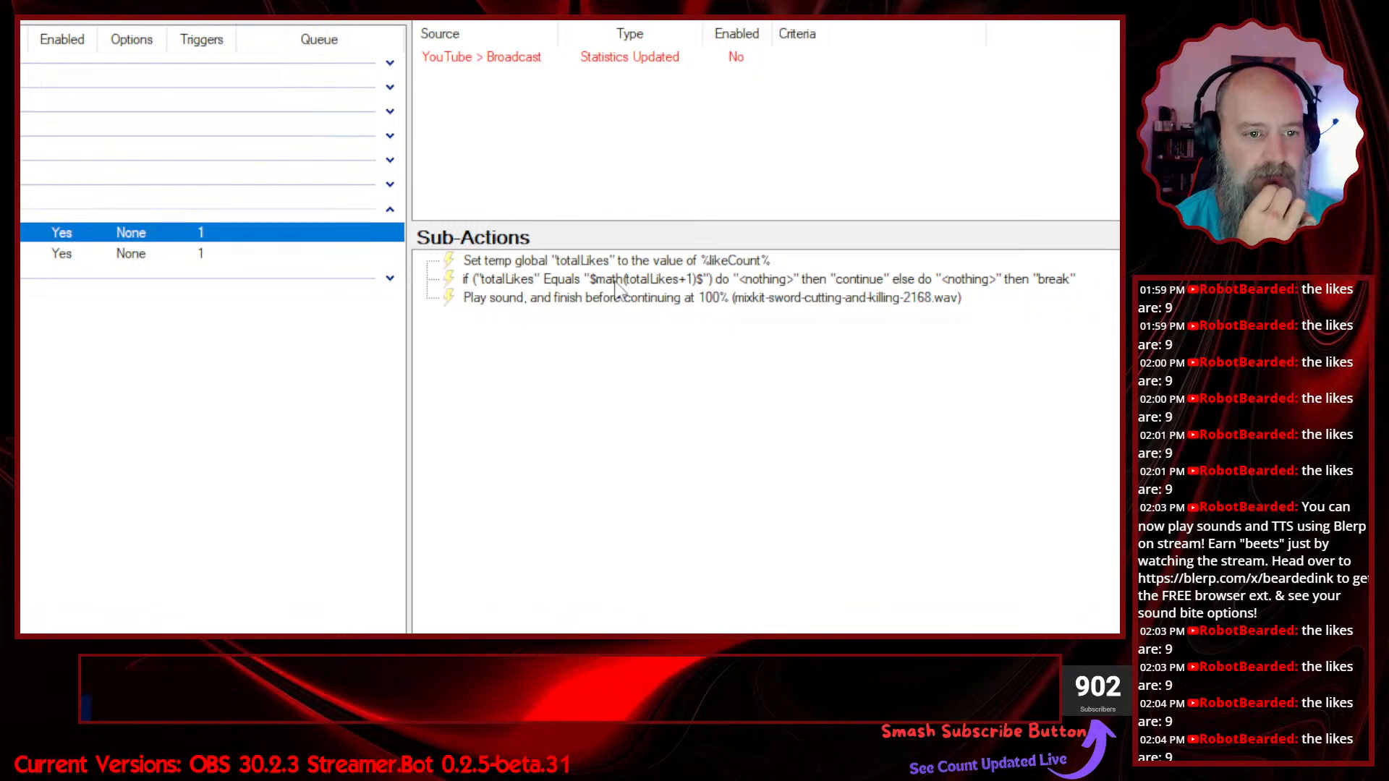
double_click(616, 284)
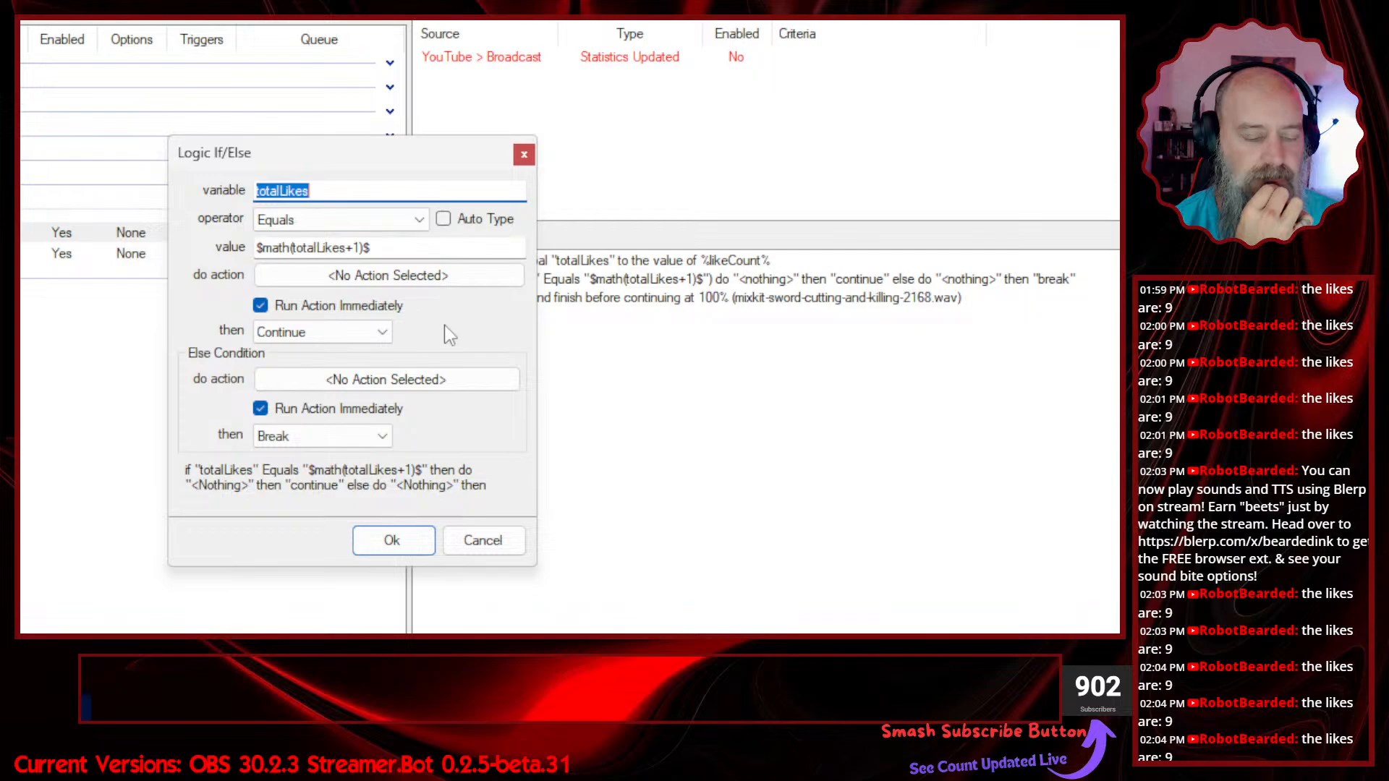
click(524, 154)
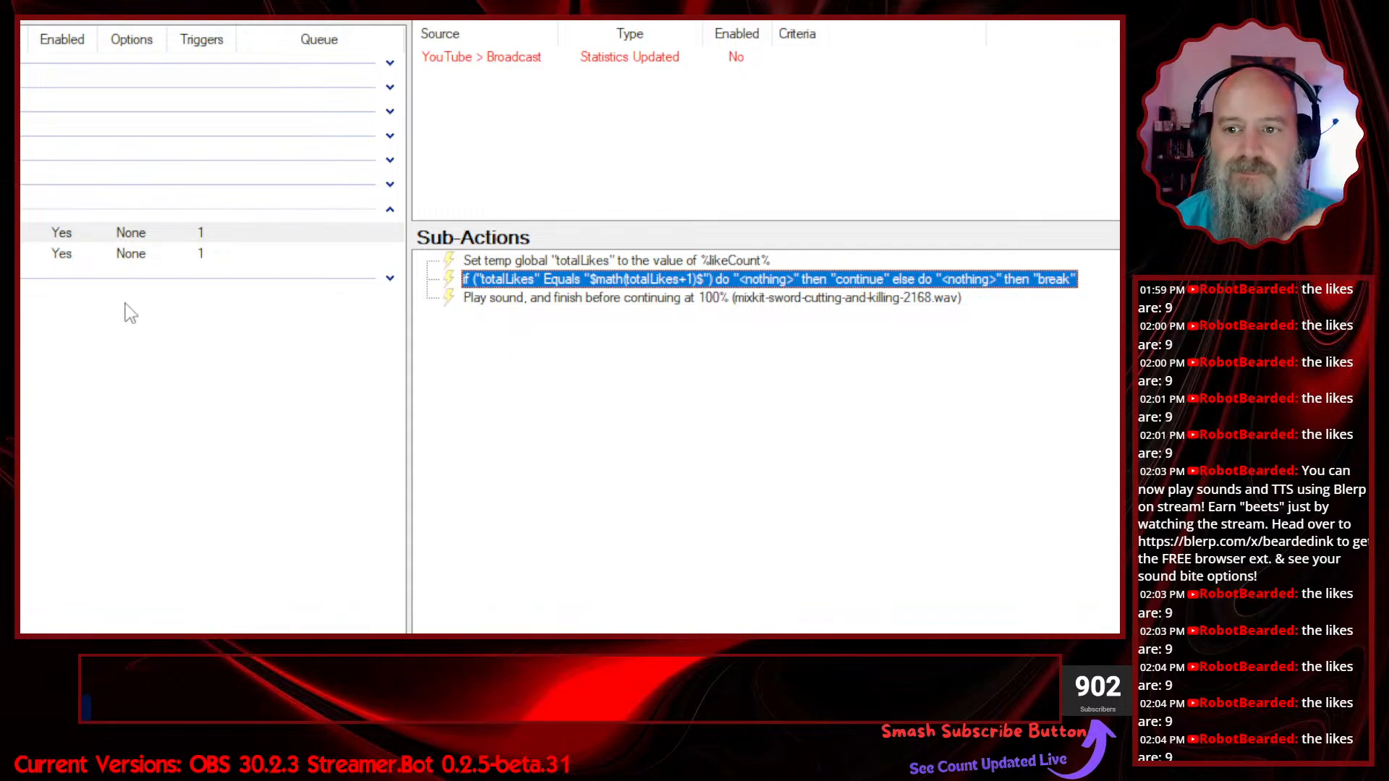
click(567, 328)
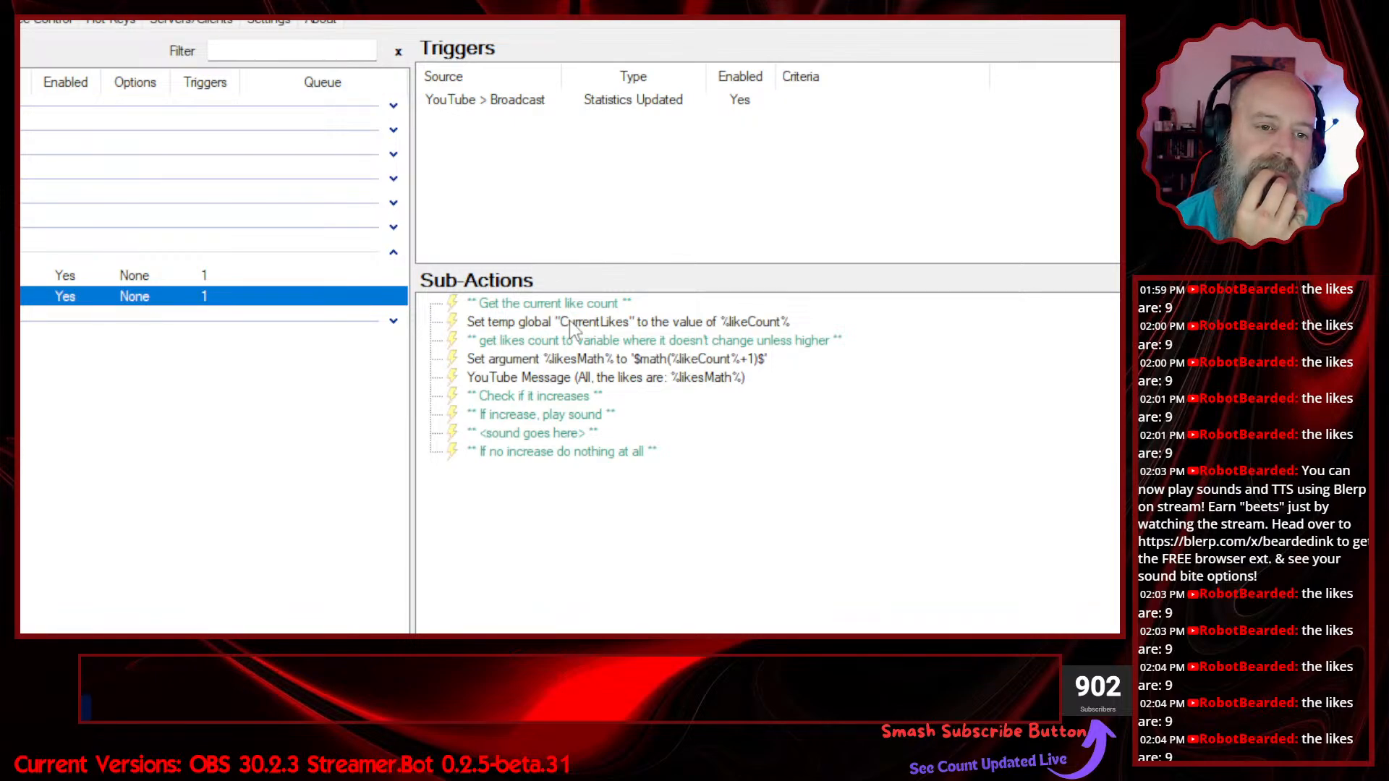
click(569, 362)
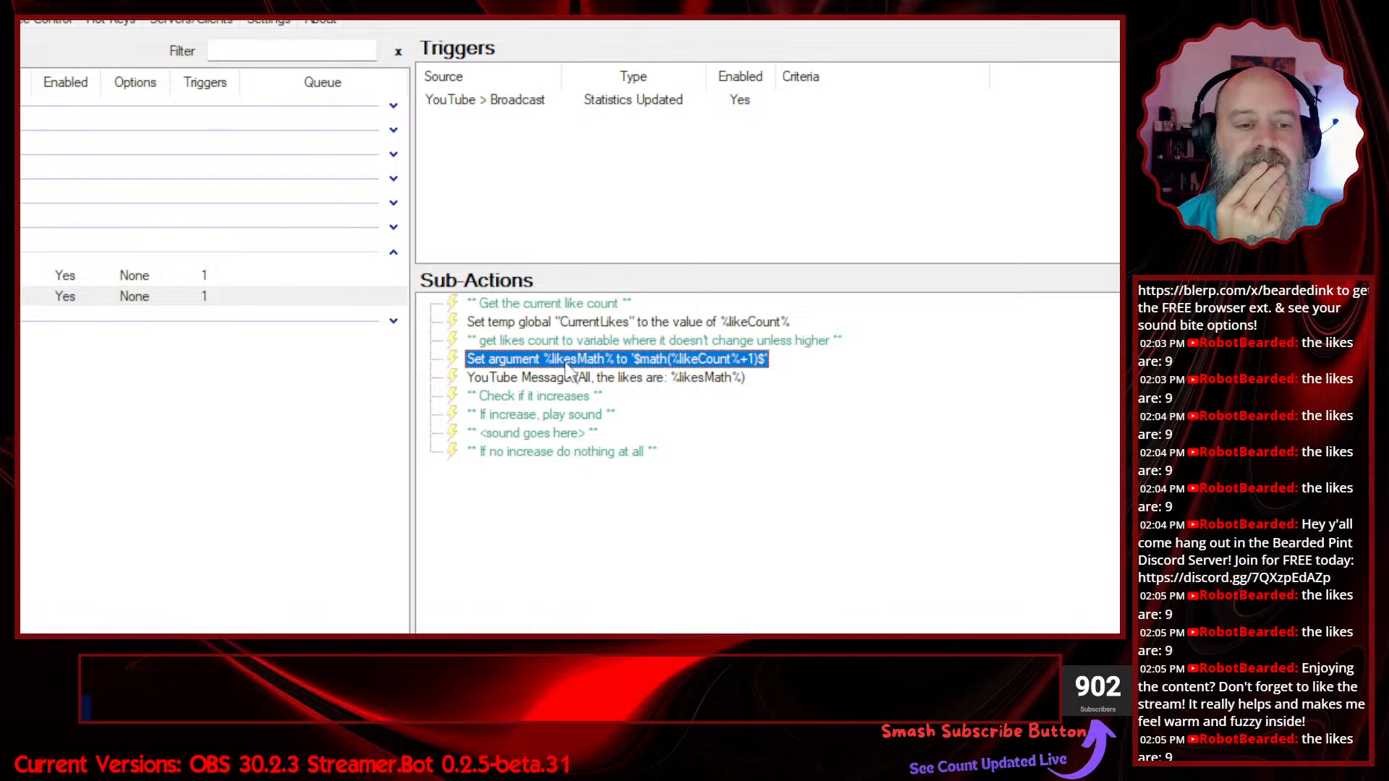
right_click(523, 525)
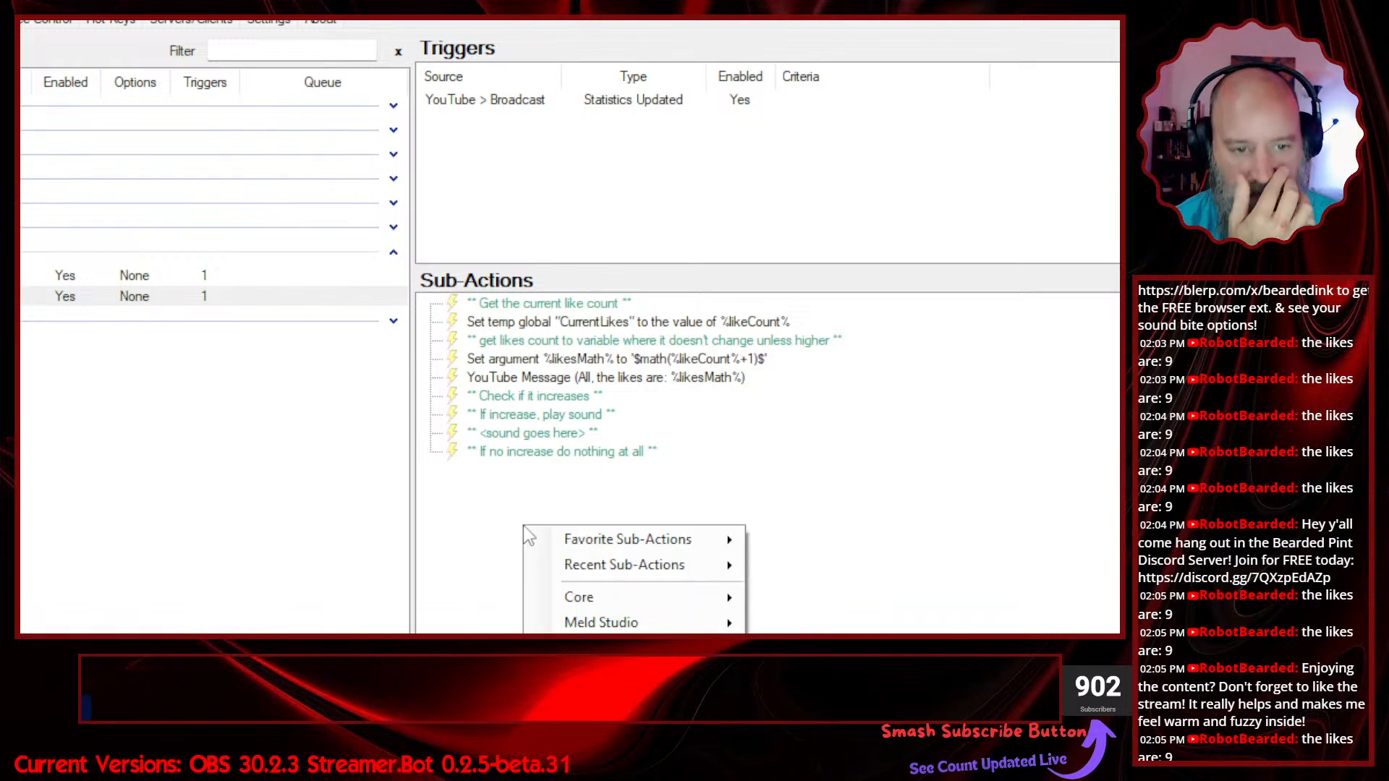
- Duplicate the sub-action that sets the temp global CurrentLikes to %likeCount%
right_click(553, 323)
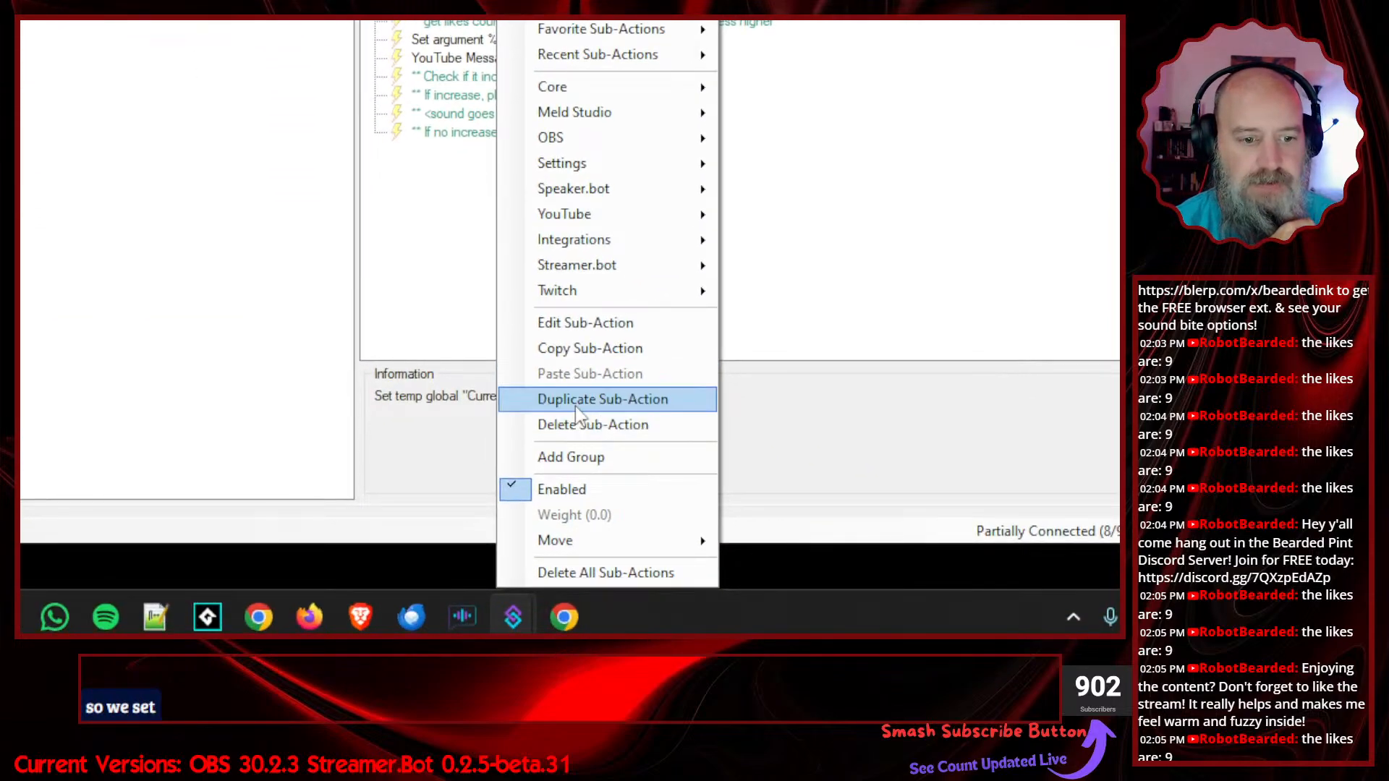
click(575, 406)
drag(496, 152, 571, 326)
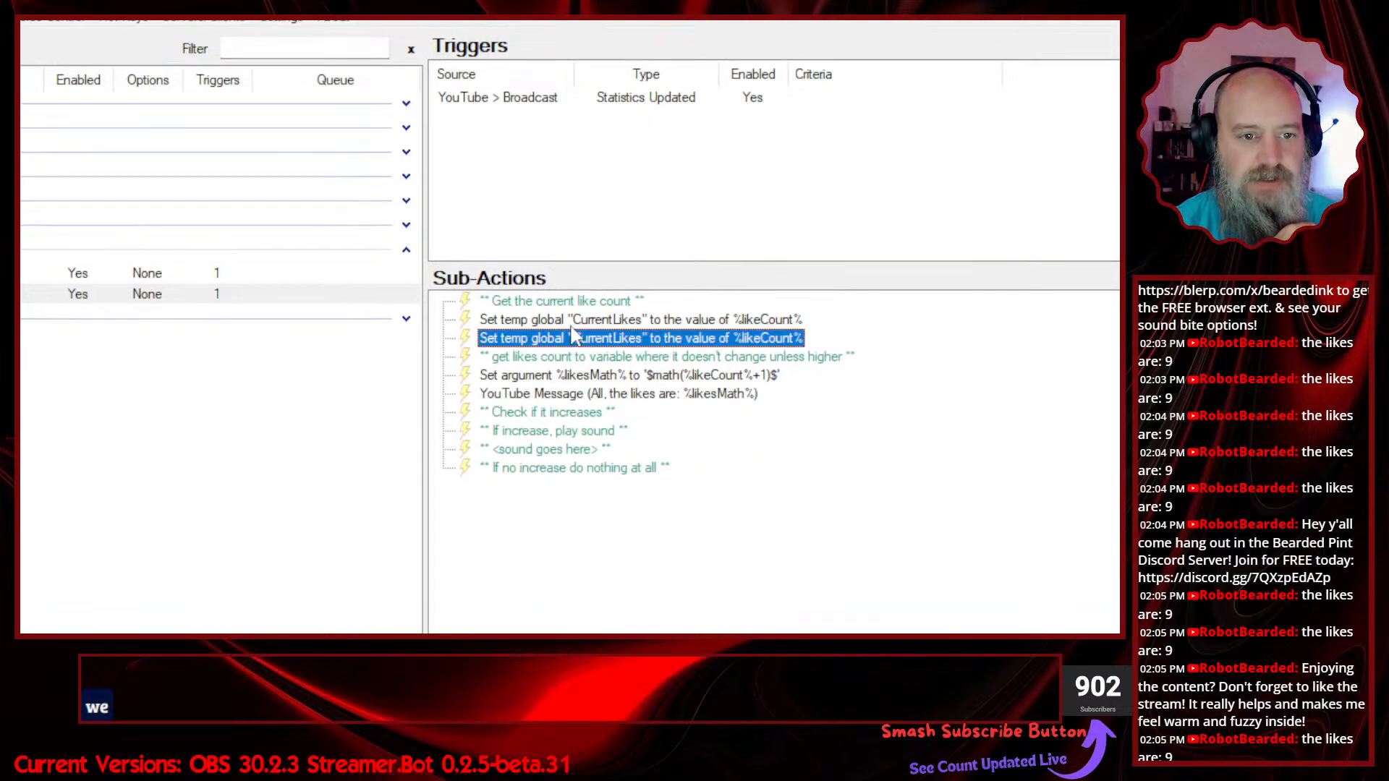
double_click(574, 337)
drag(394, 407, 264, 420)
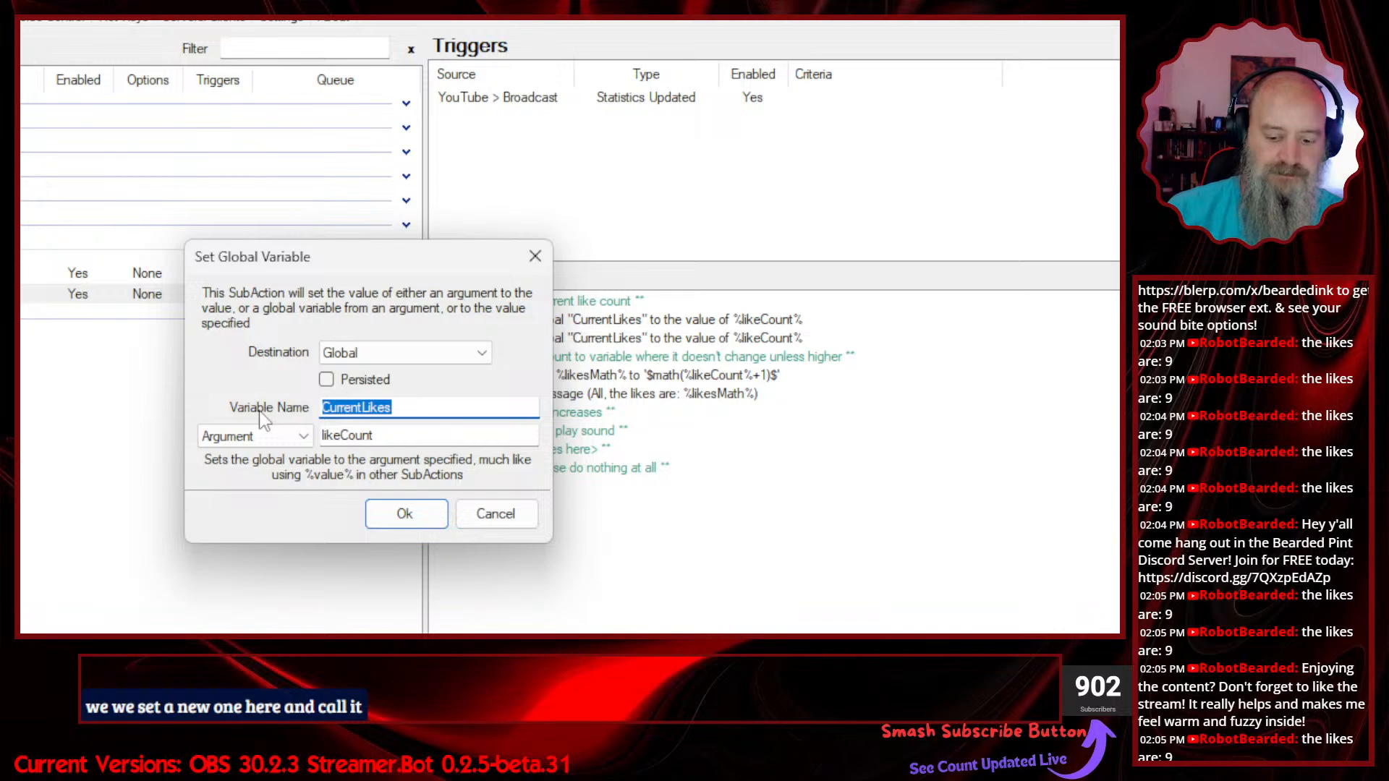
text(setLike)
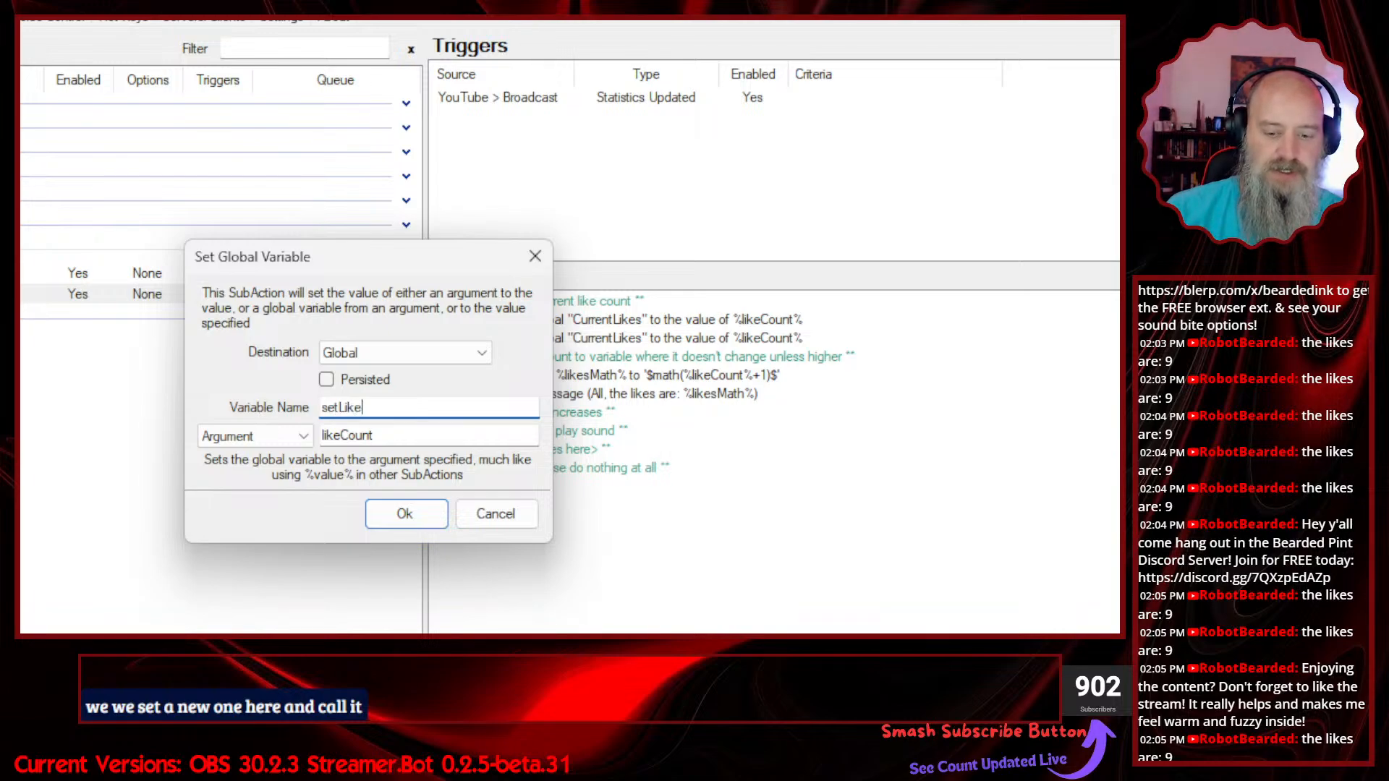
text(s)
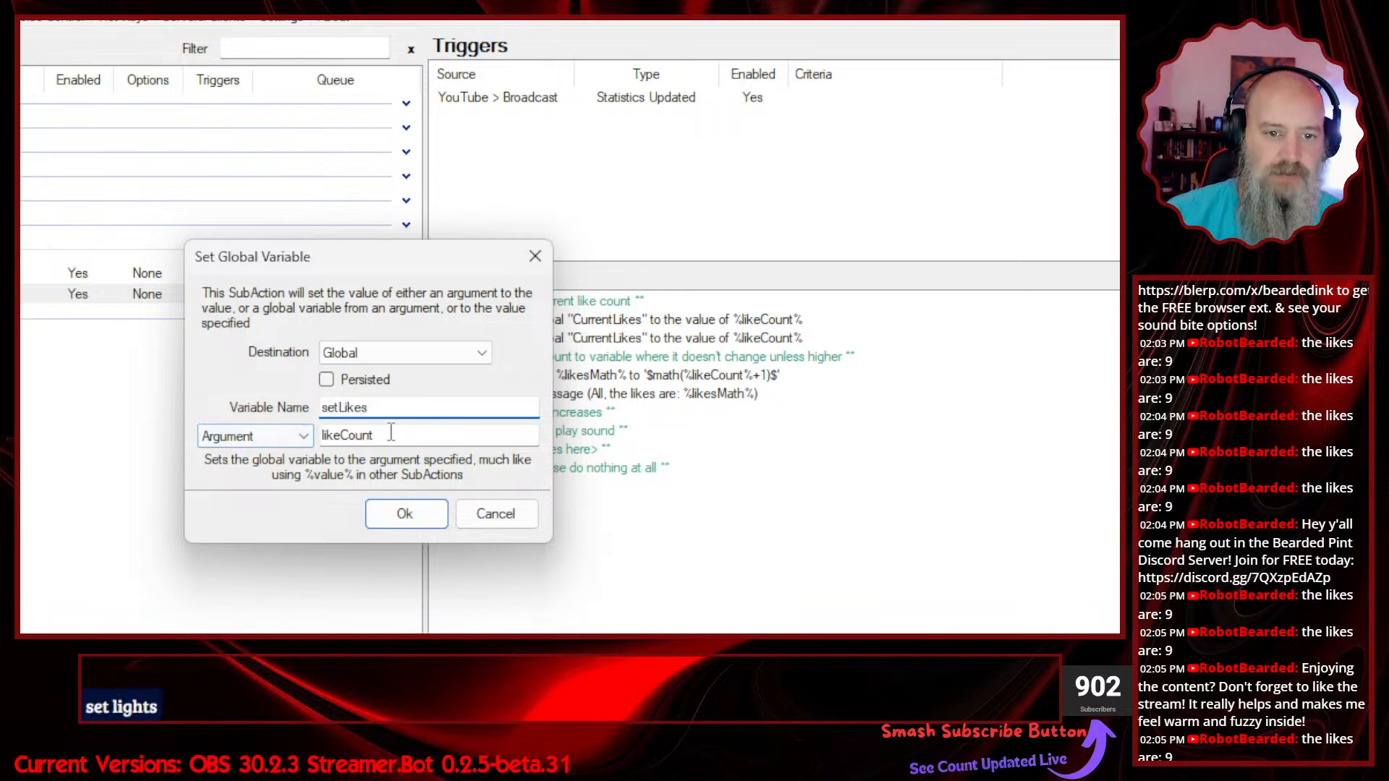
drag(390, 435, 316, 440)
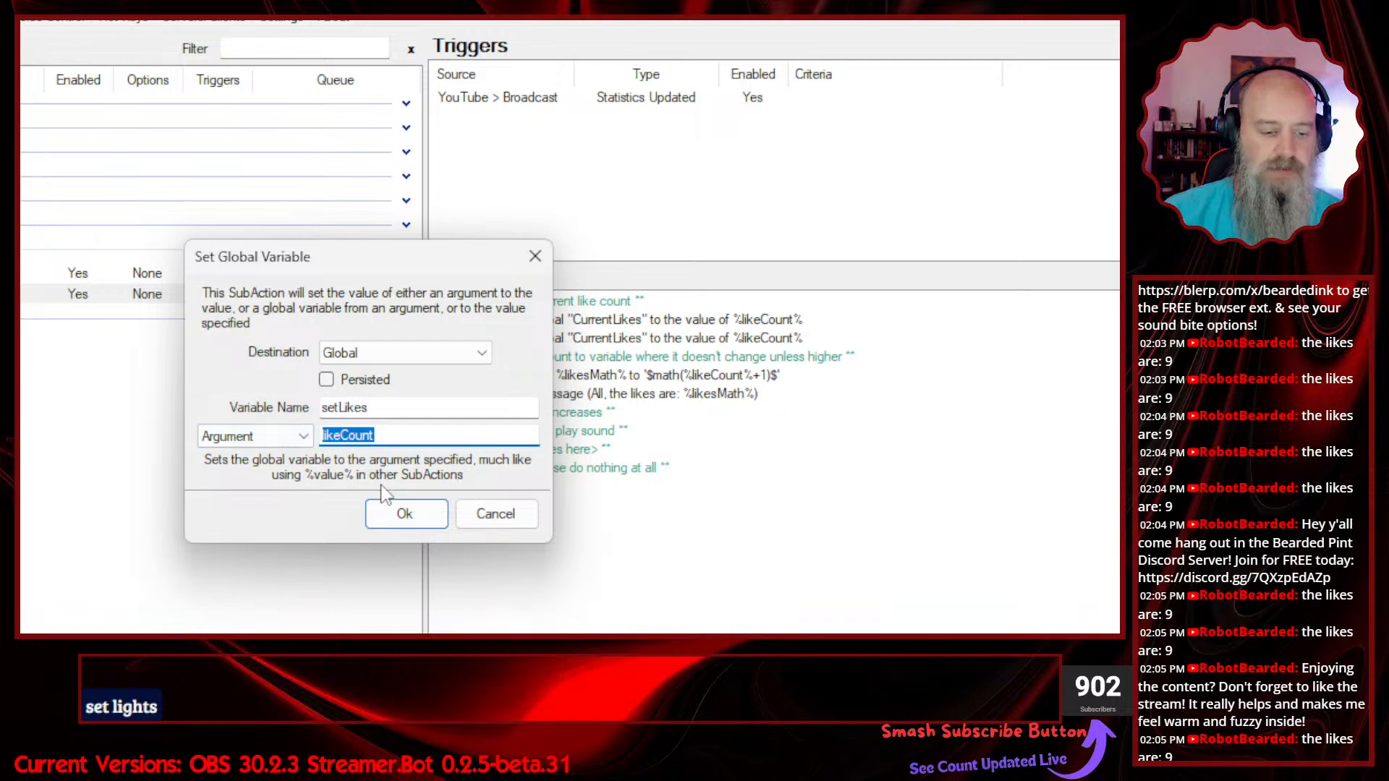
key(BackSpace)
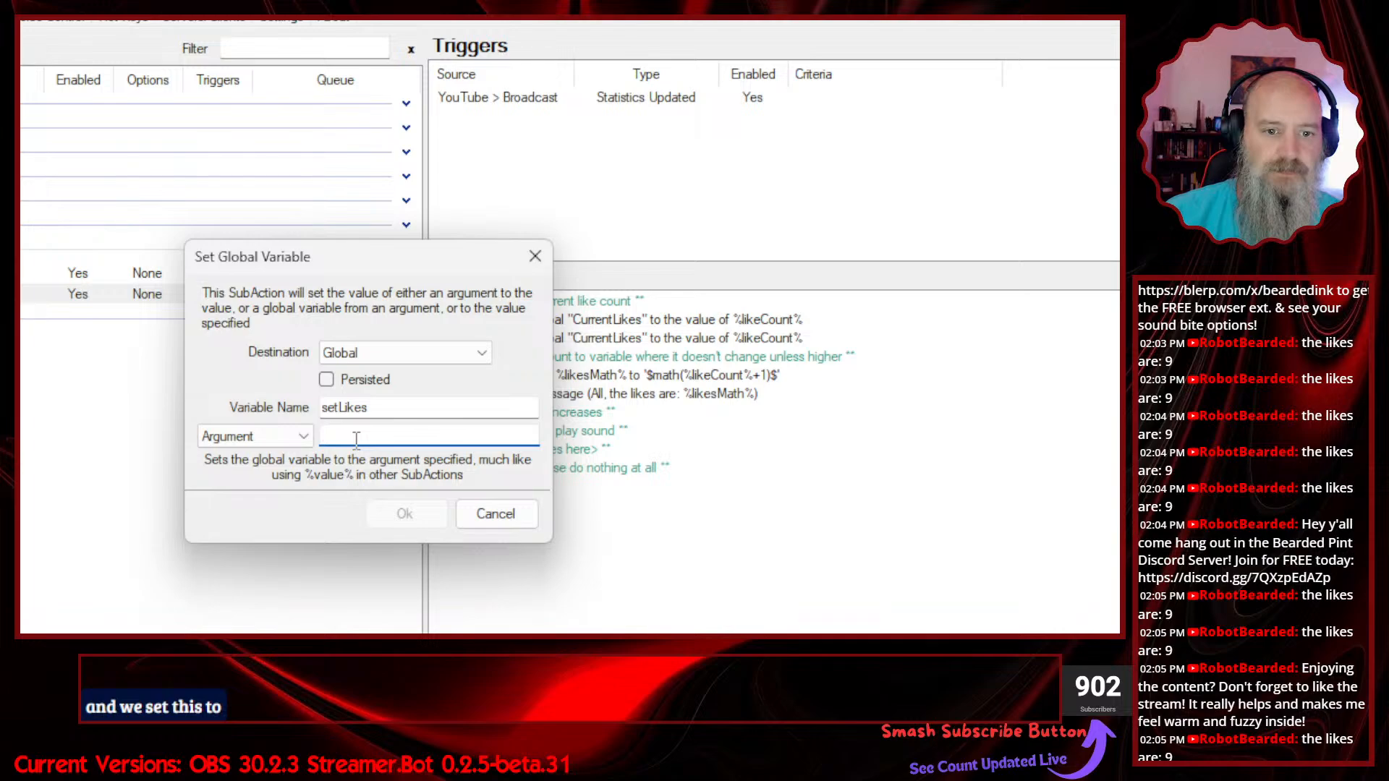
click(307, 437)
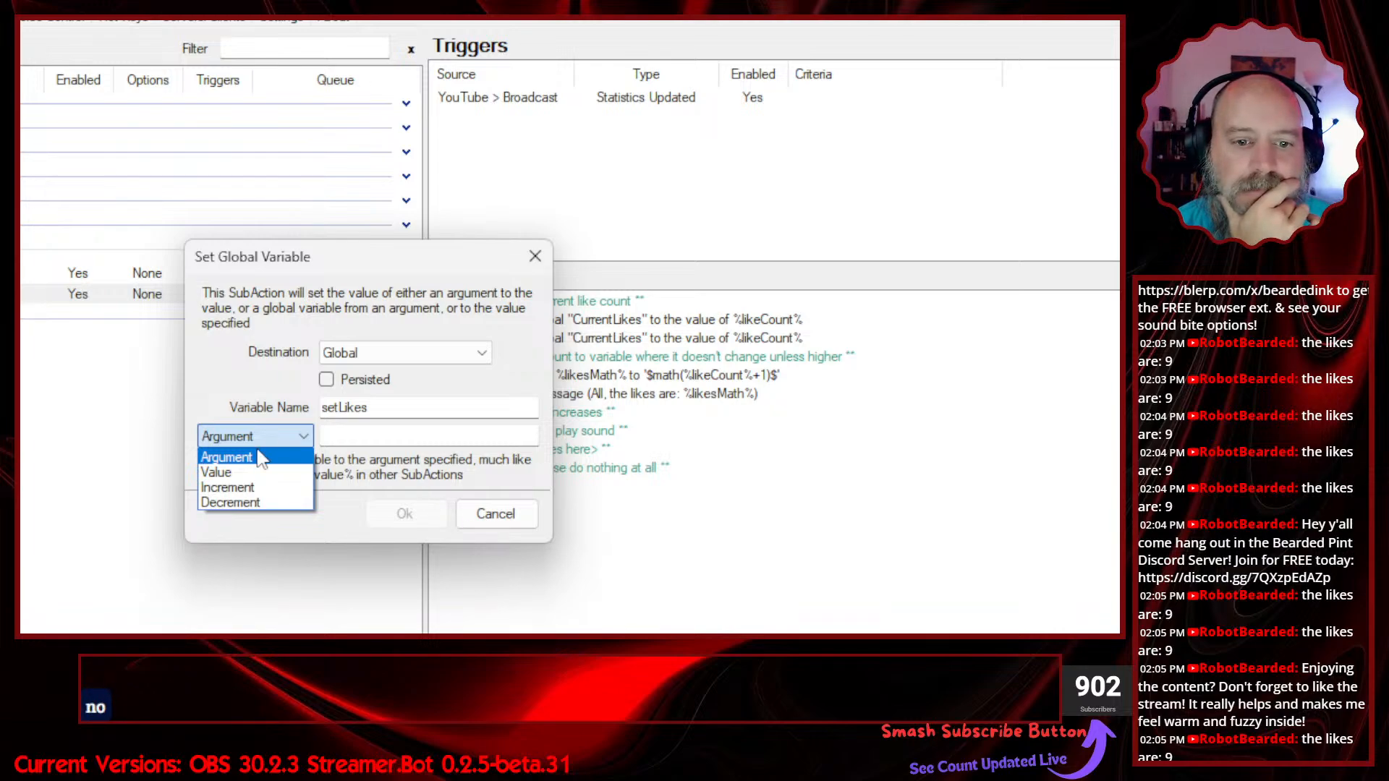
click(248, 473)
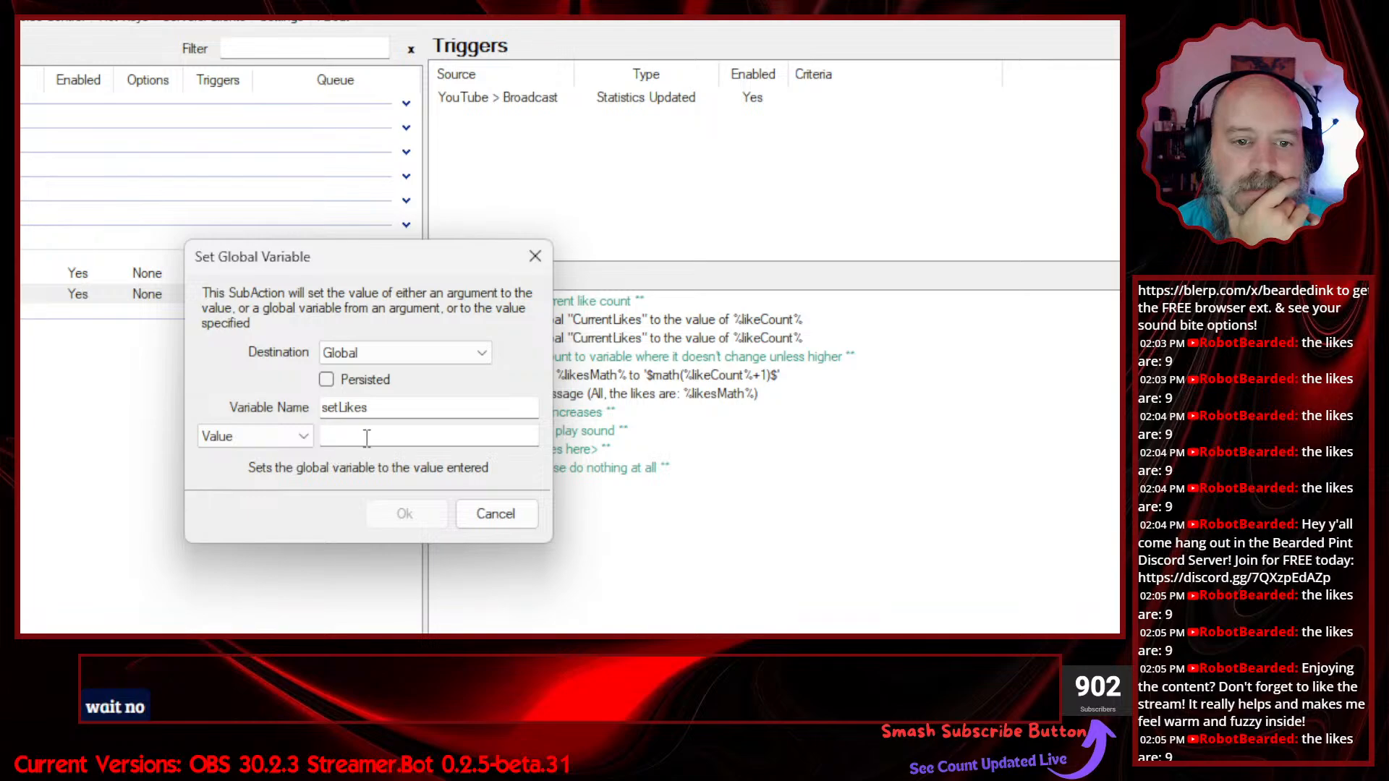
click(535, 256)
- Delete the duplicated CurrentLikes set-global sub-action from Like Me Plan
right_click(481, 508)
mouse_move(571, 518)
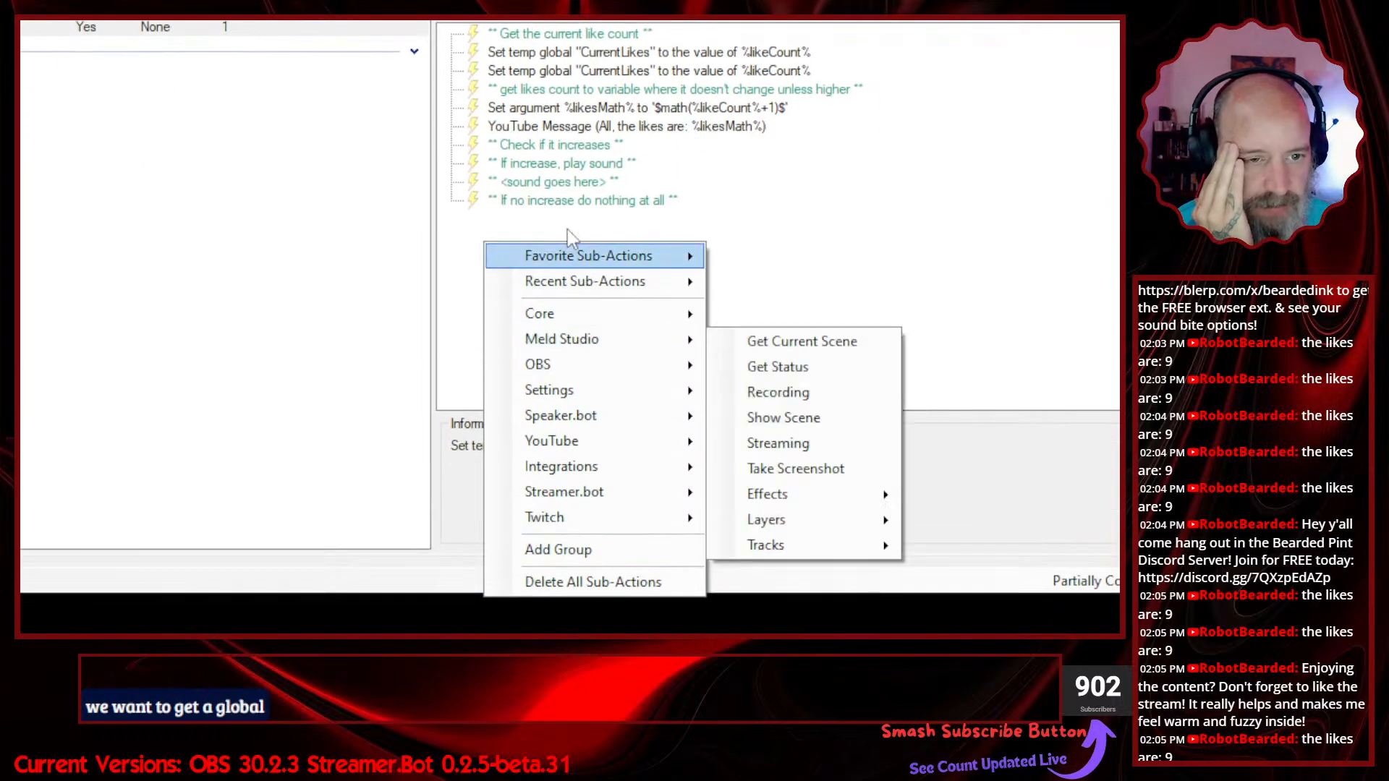
right_click(572, 70)
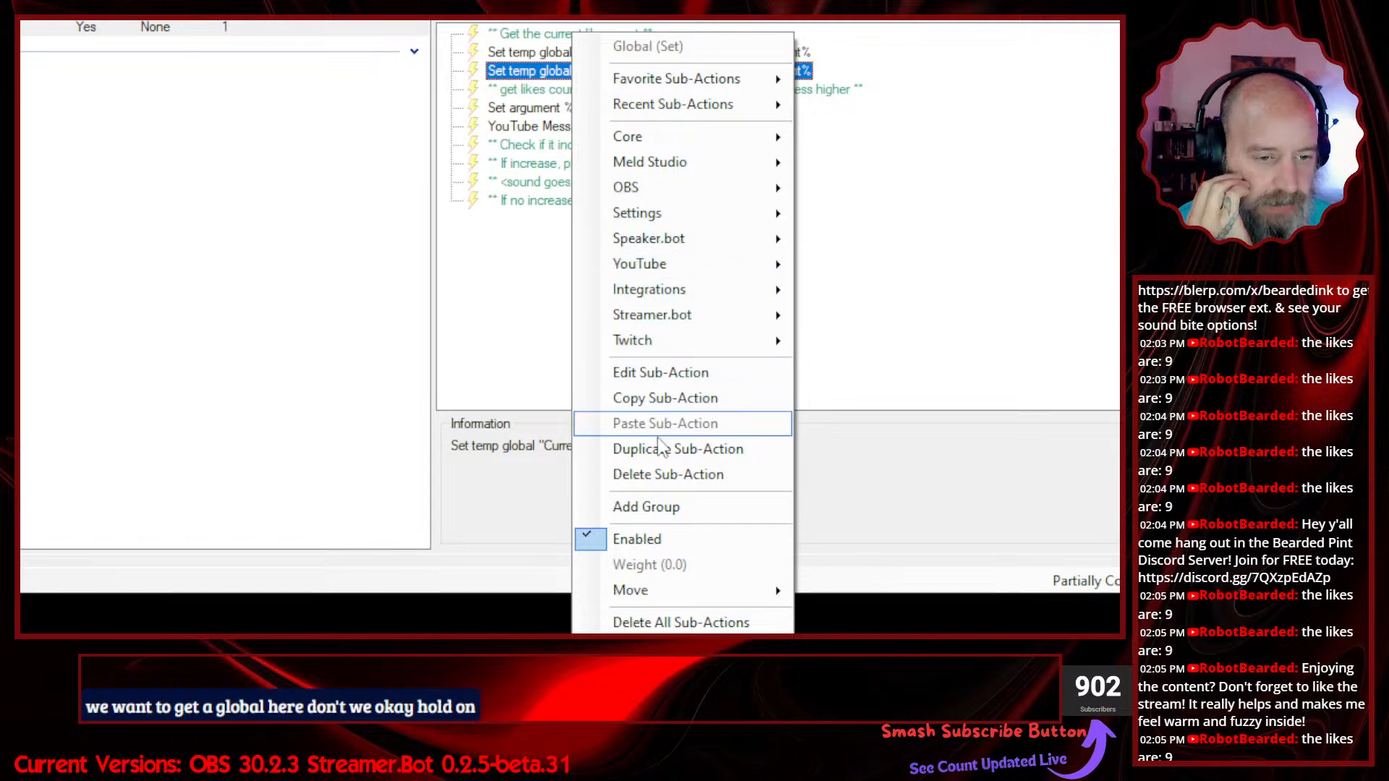
click(665, 476)
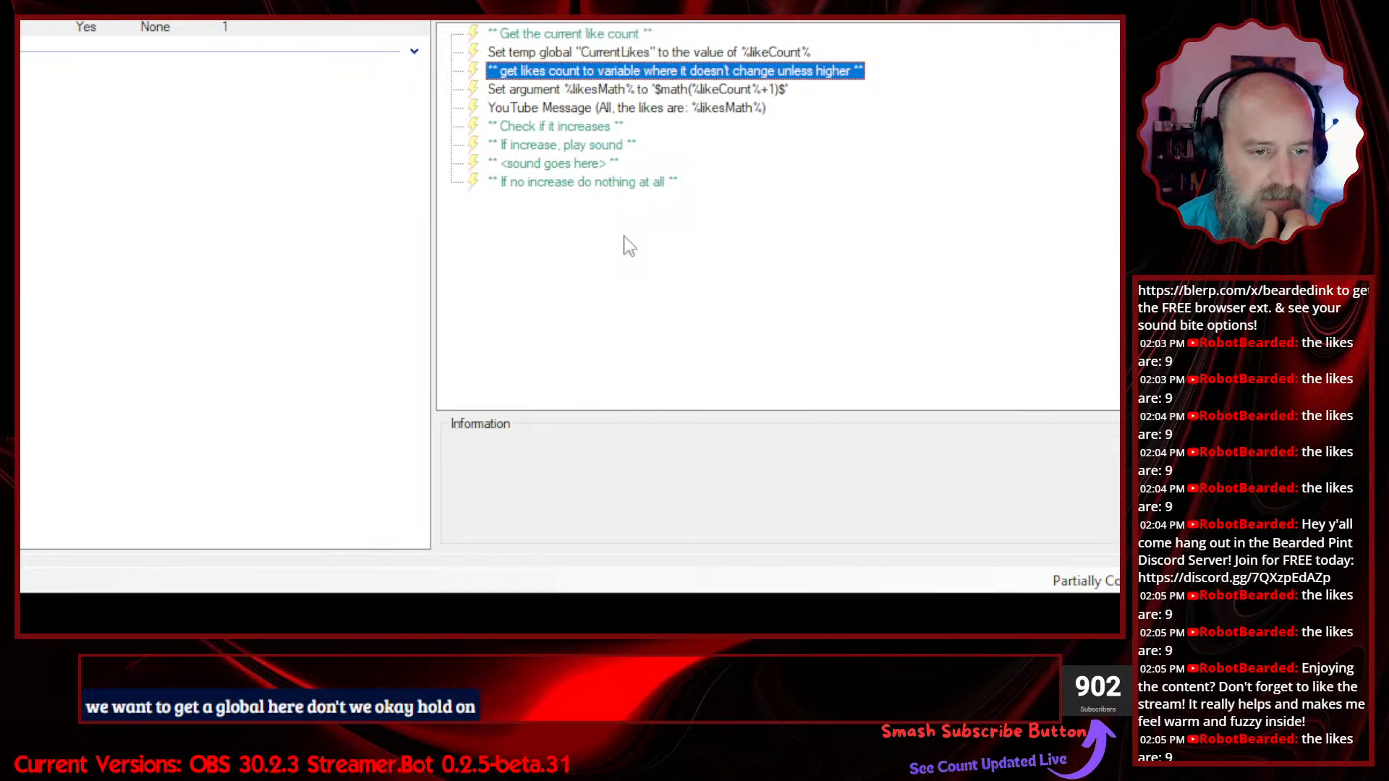
- Start a Get Global Variable sub-action in Like Me Plan with setLikes as both the non-persisted variable name and the destination variable
right_click(521, 240)
mouse_move(601, 311)
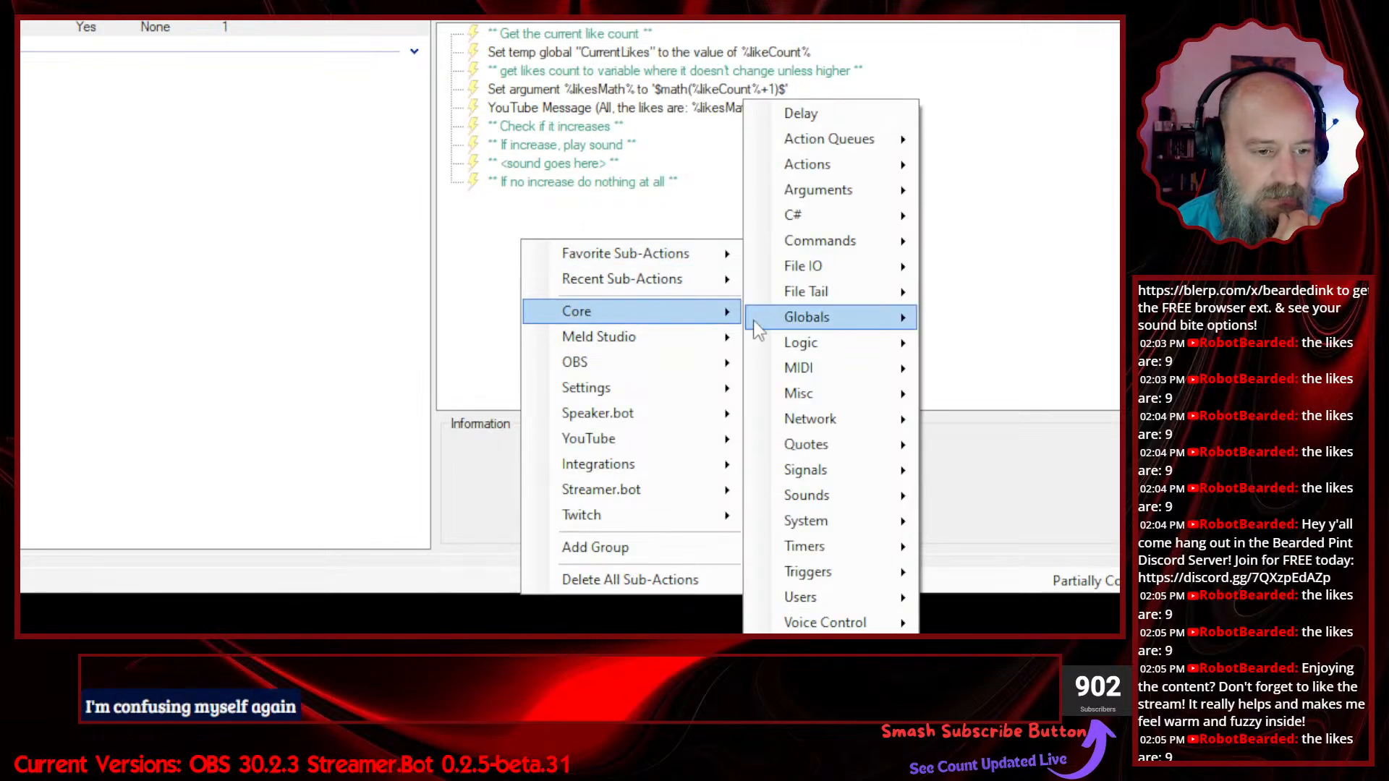
mouse_move(840, 320)
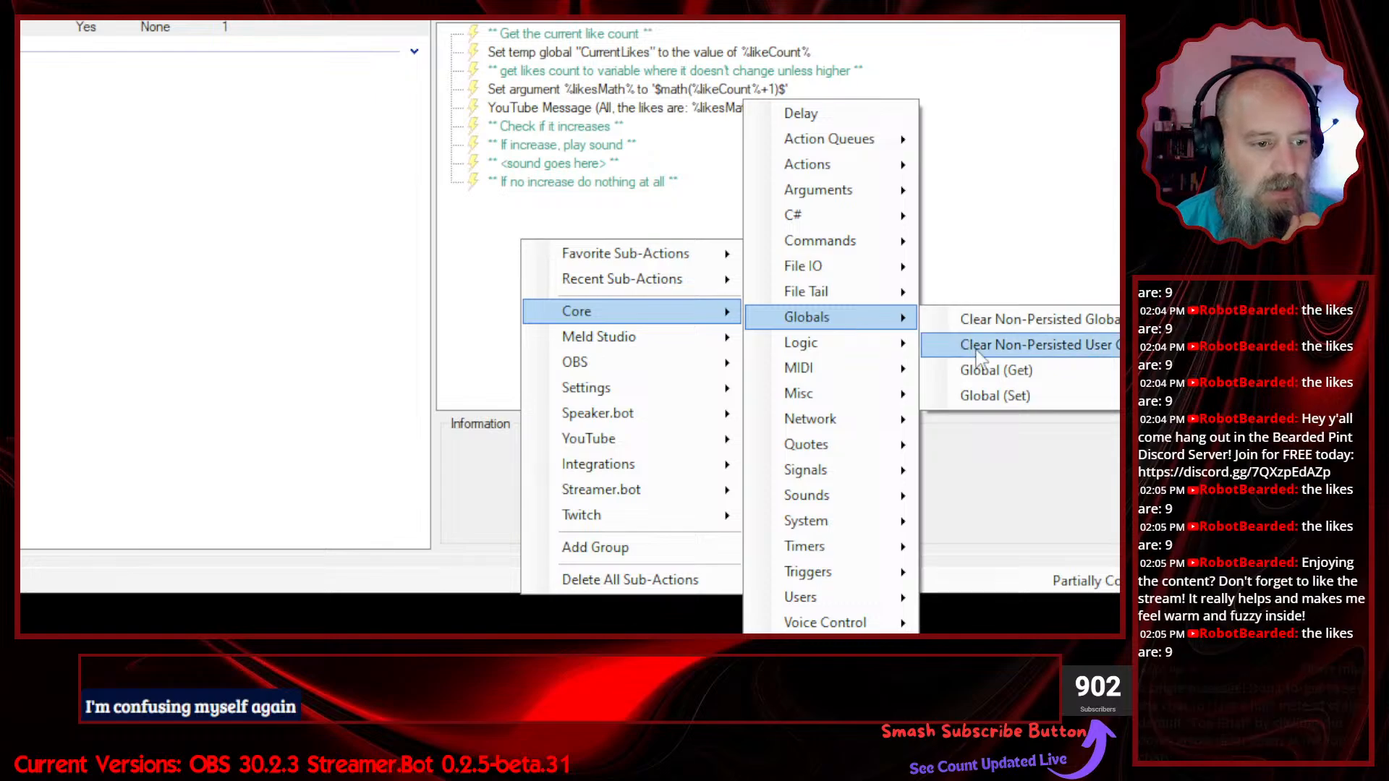
click(984, 371)
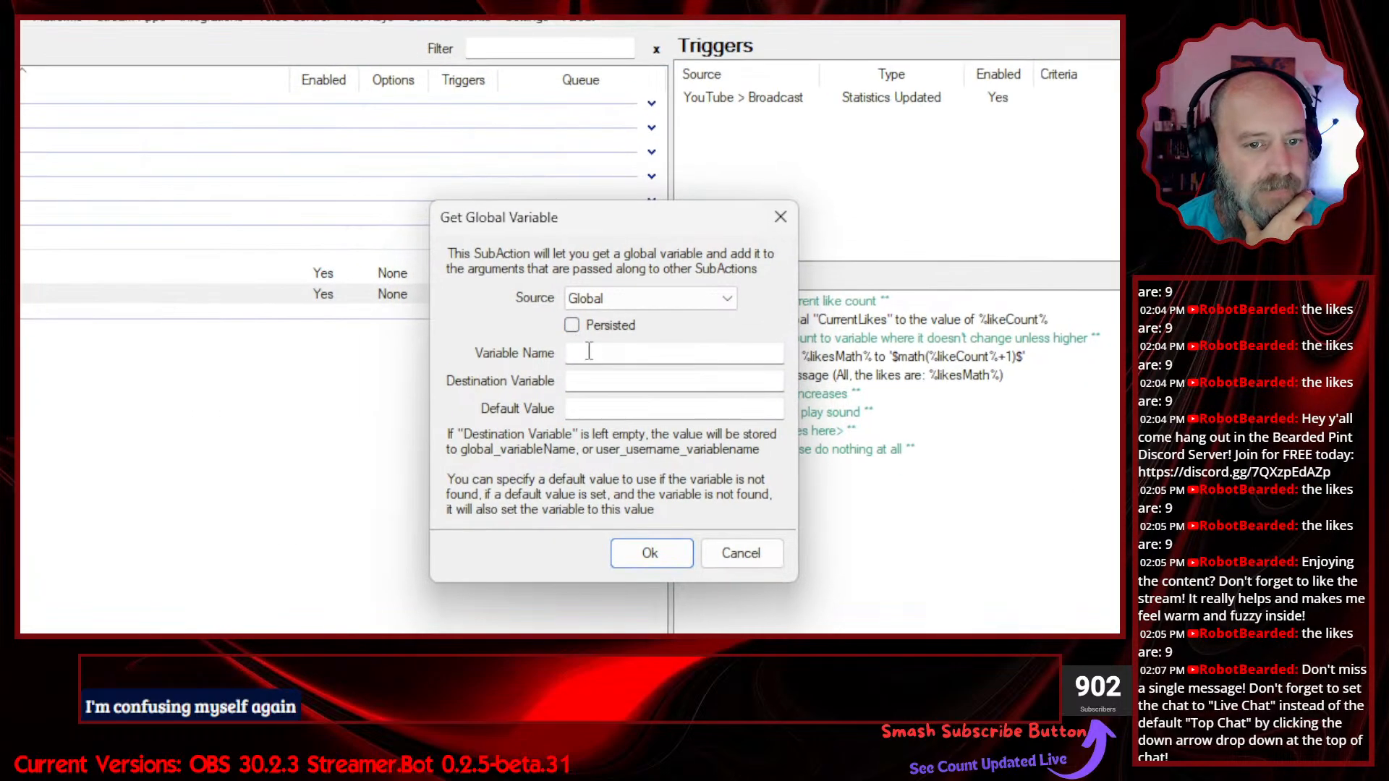
click(588, 351)
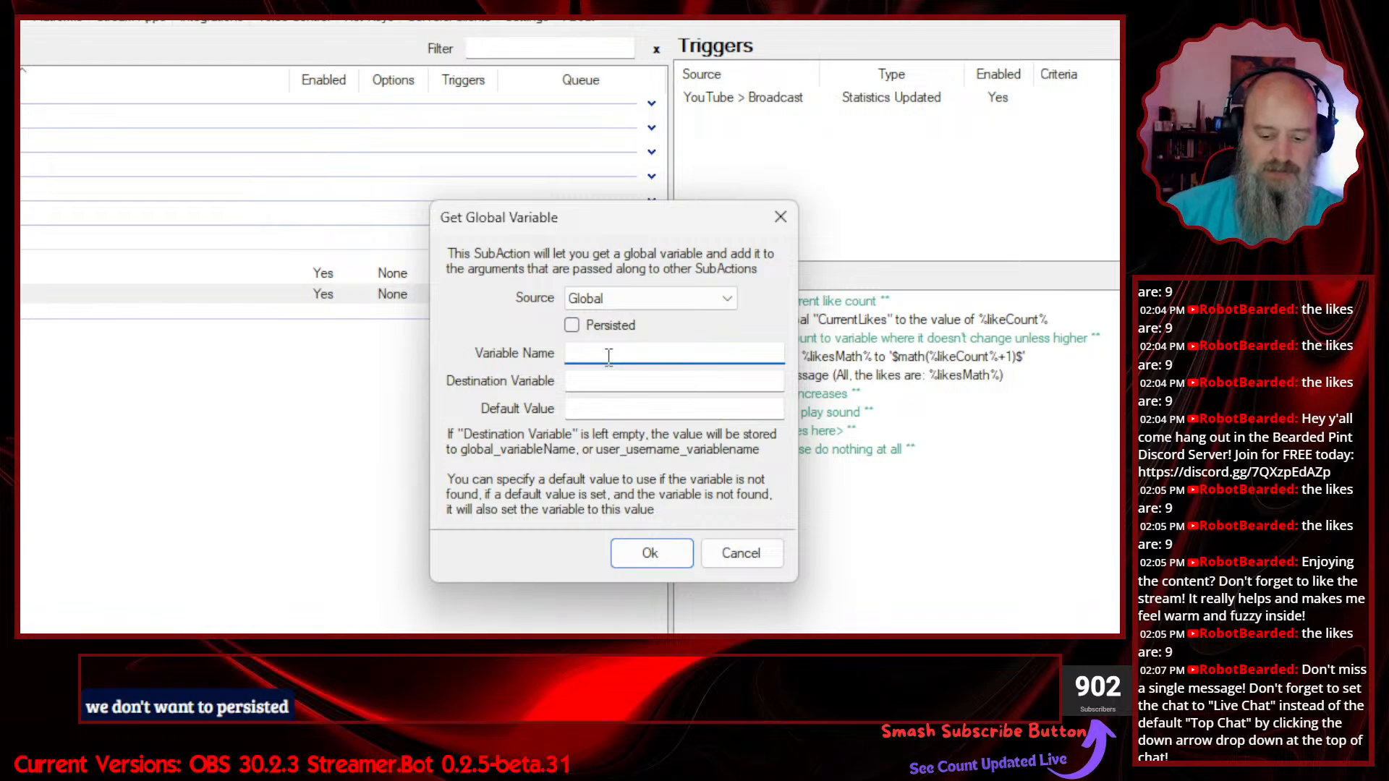
text(setLikes)
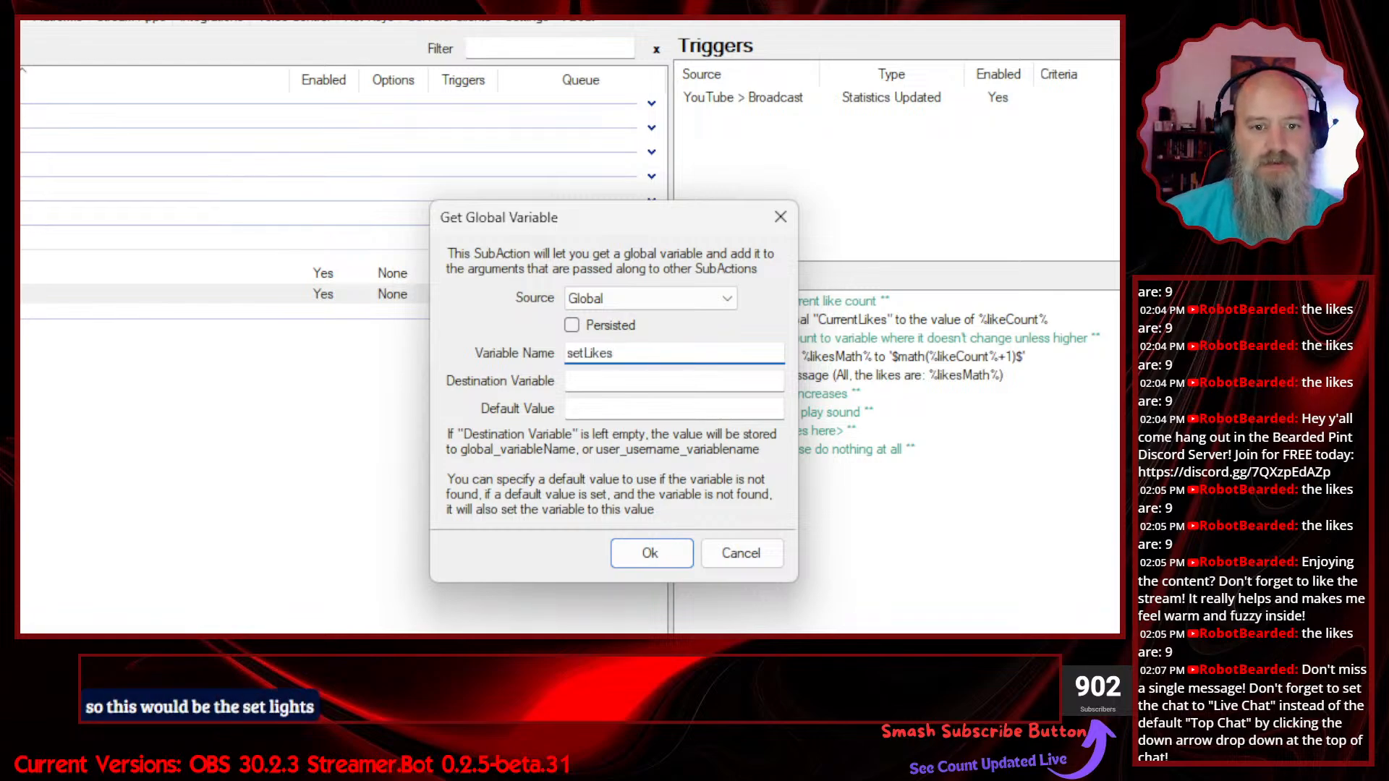
click(608, 389)
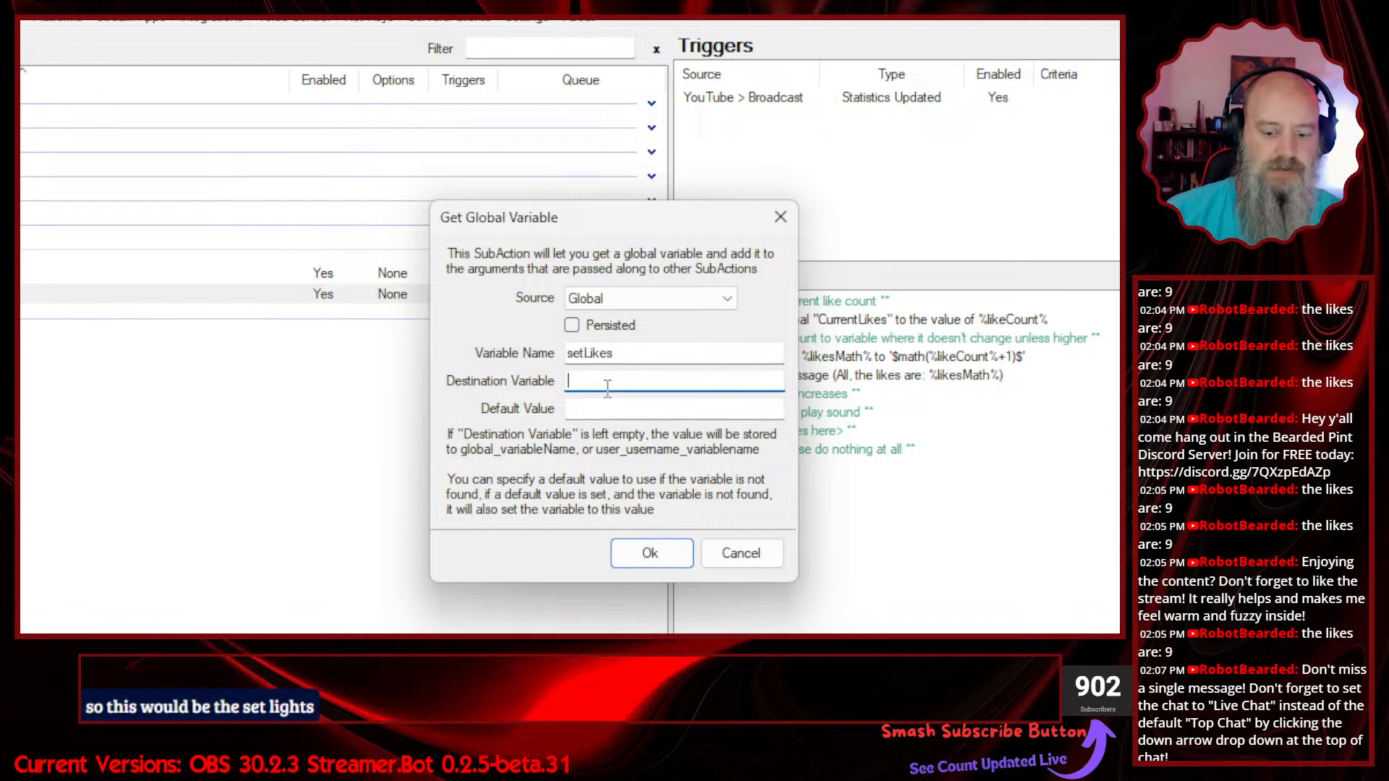
text(setLikes)
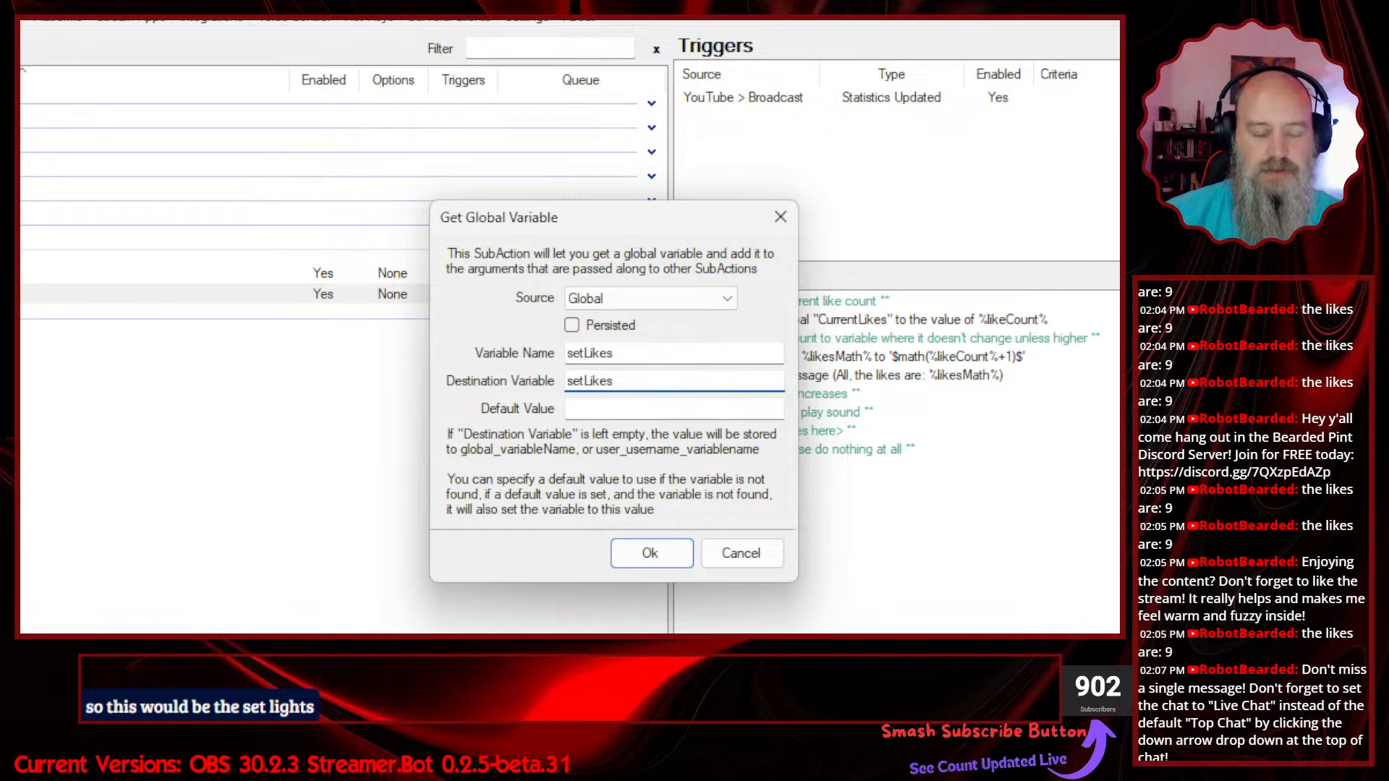
- Give the setLikes get-global sub-action the default value $math(%likeCount%-1)$ and add it to the action
click(607, 411)
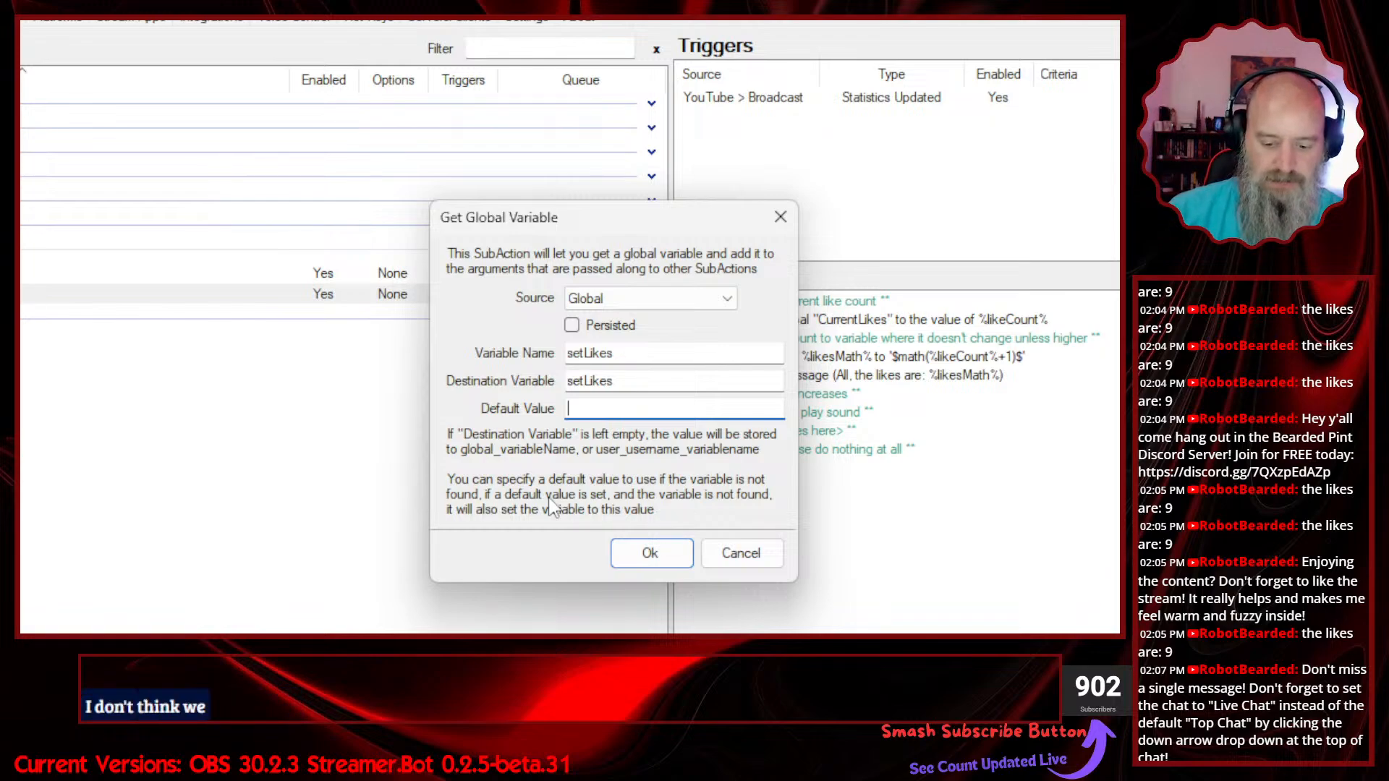
text($)
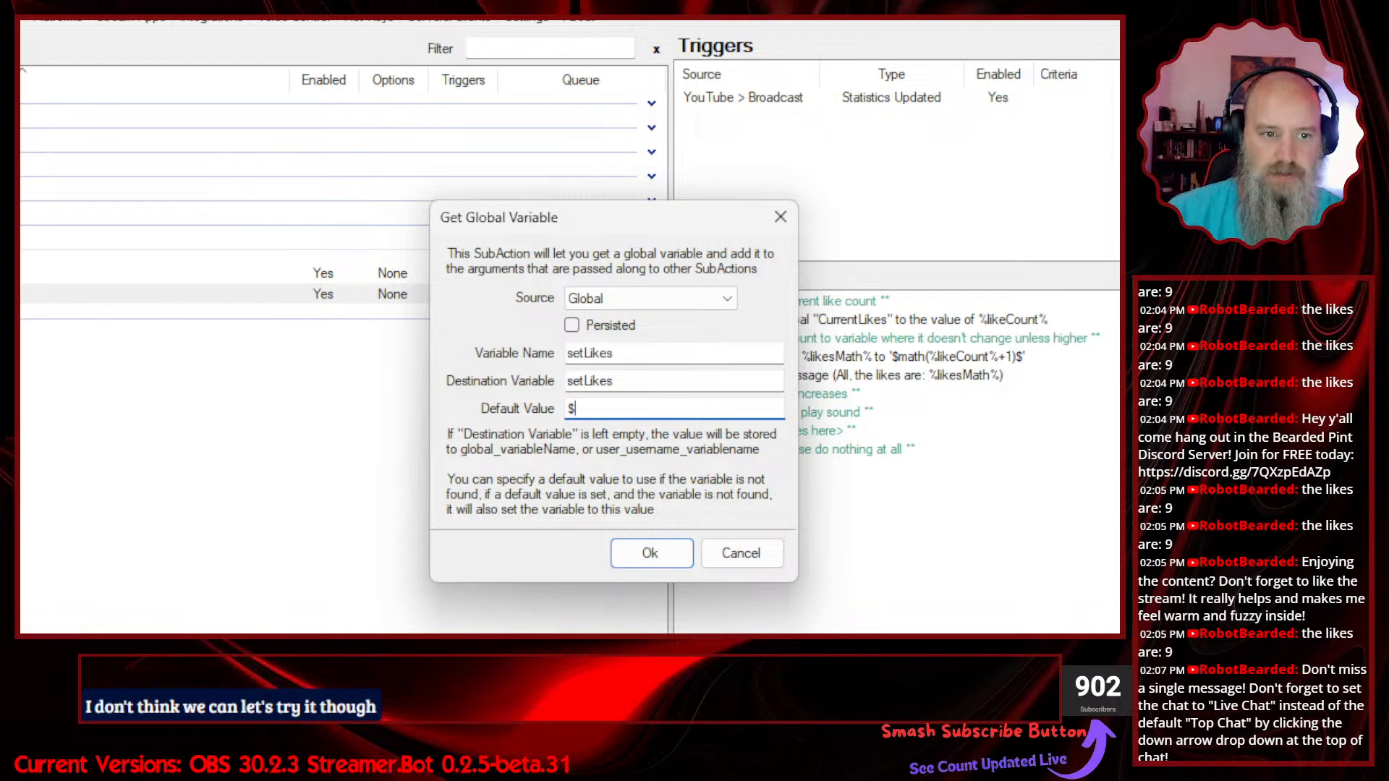
text(math()
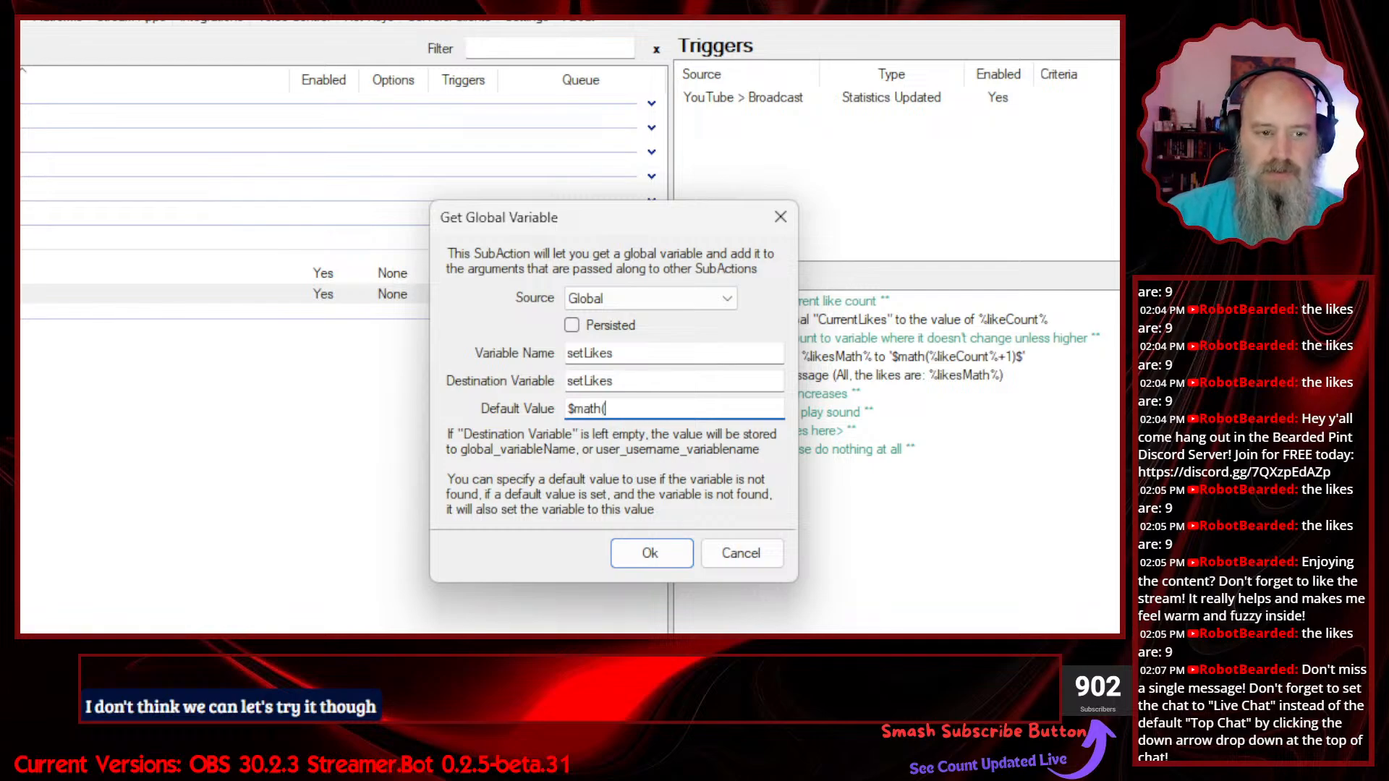
text(%)
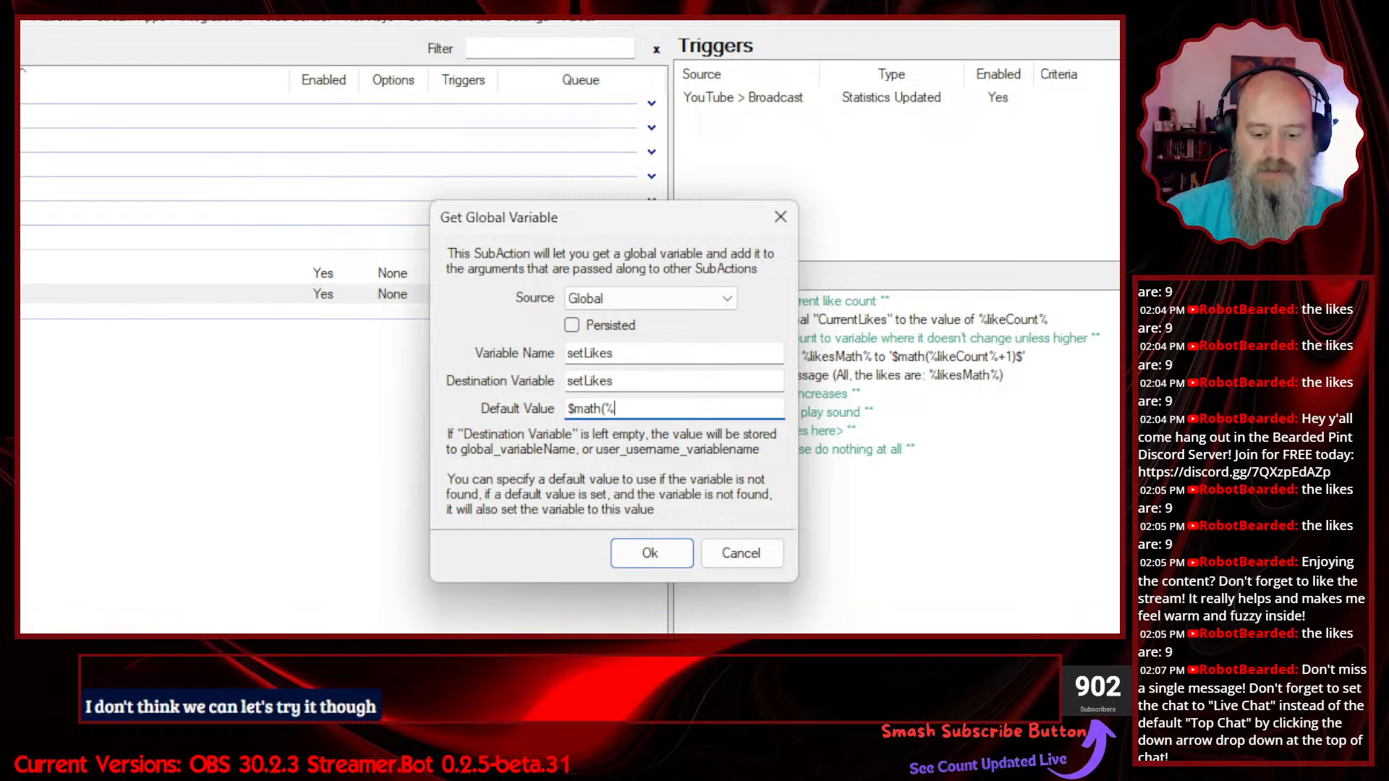
text(likeCount)
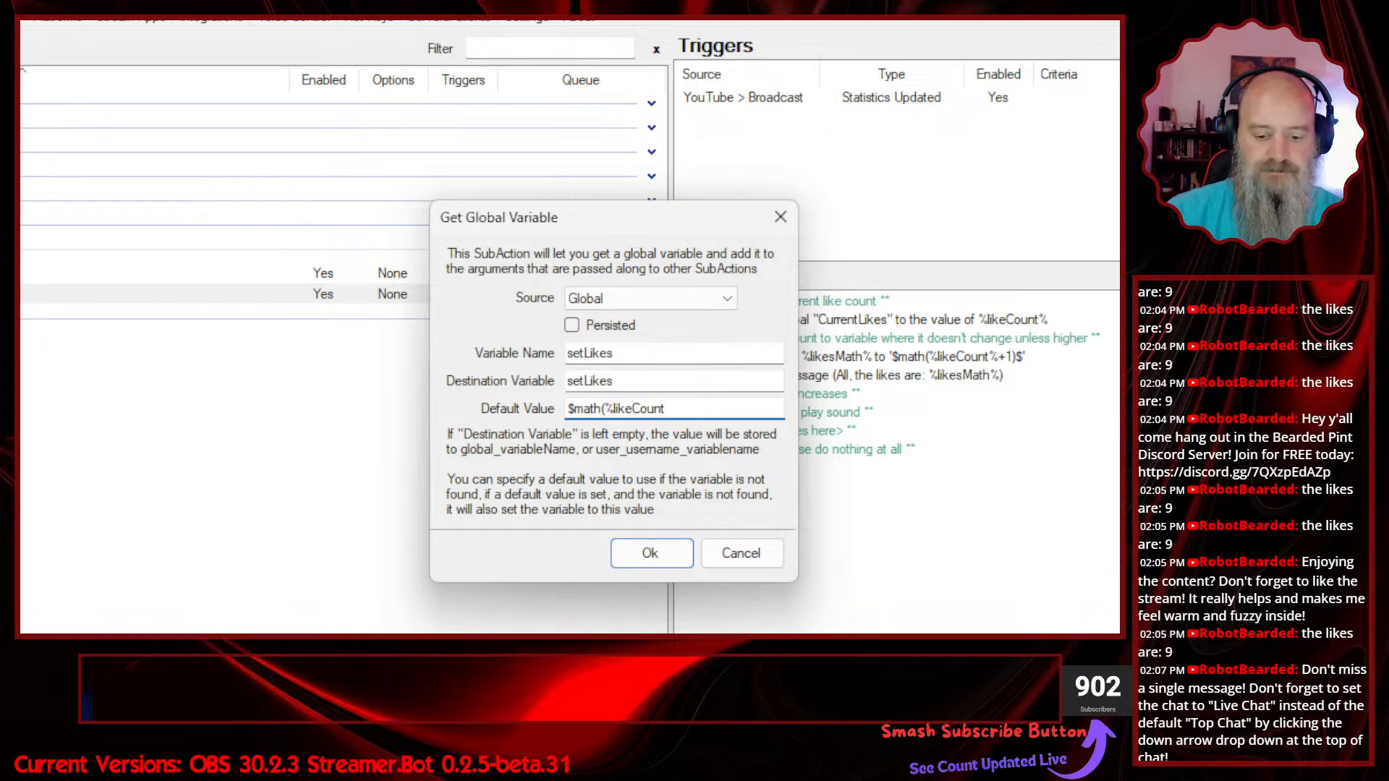
text(%)
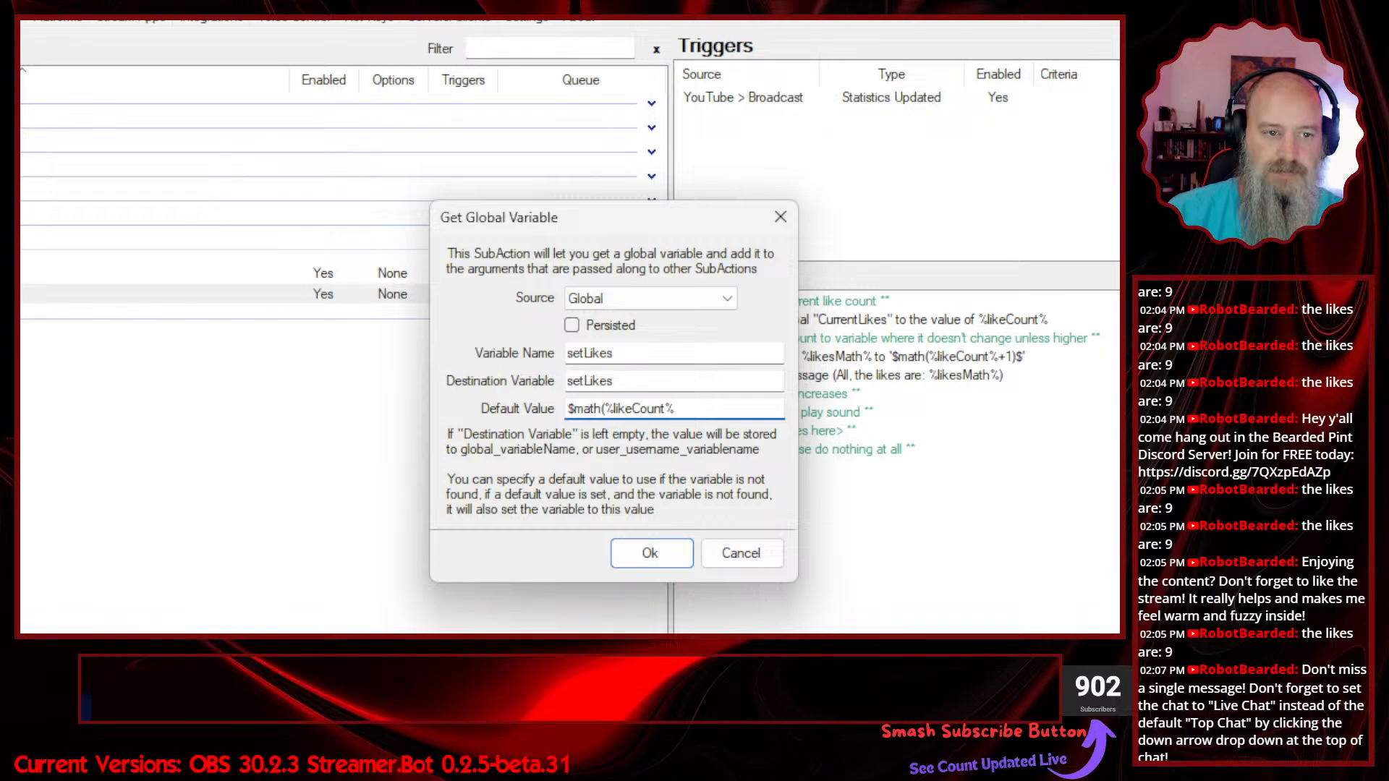
text(-1)
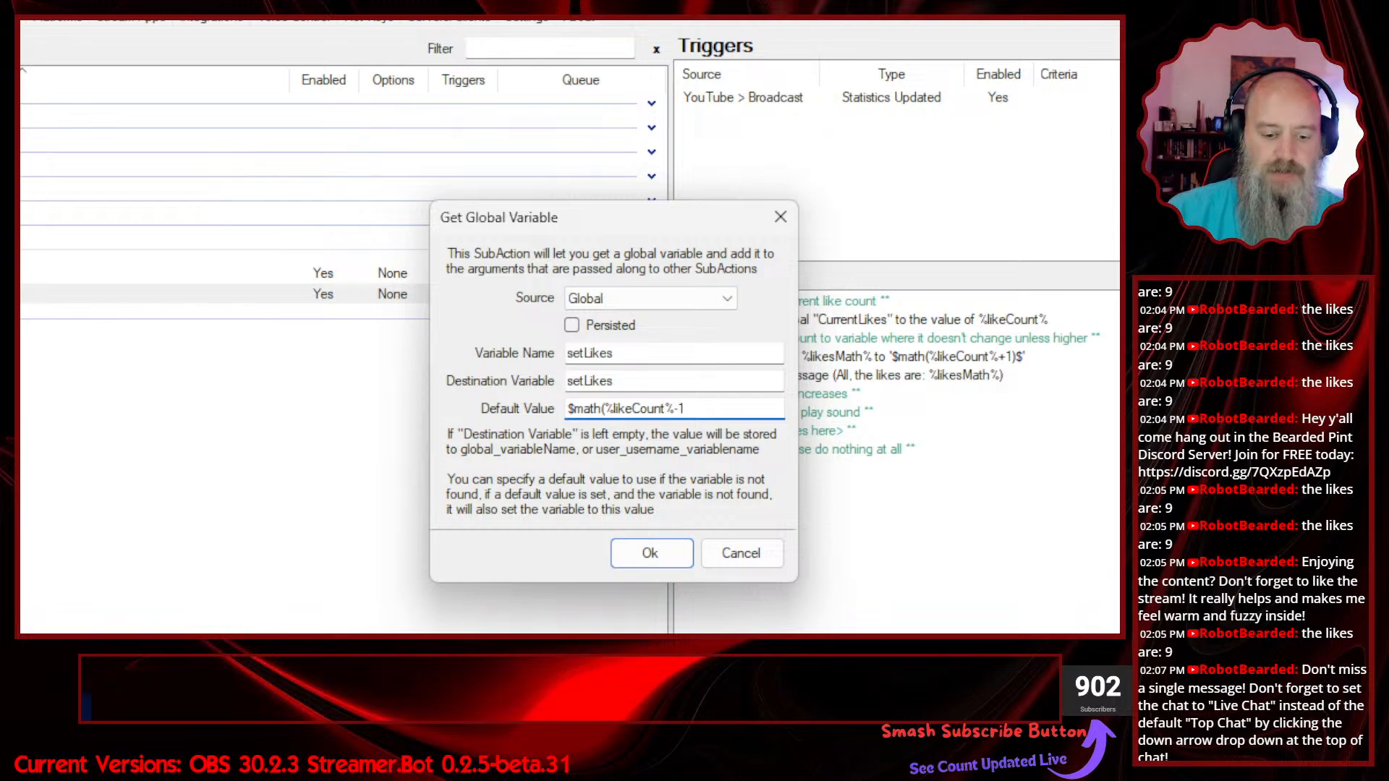
text()$)
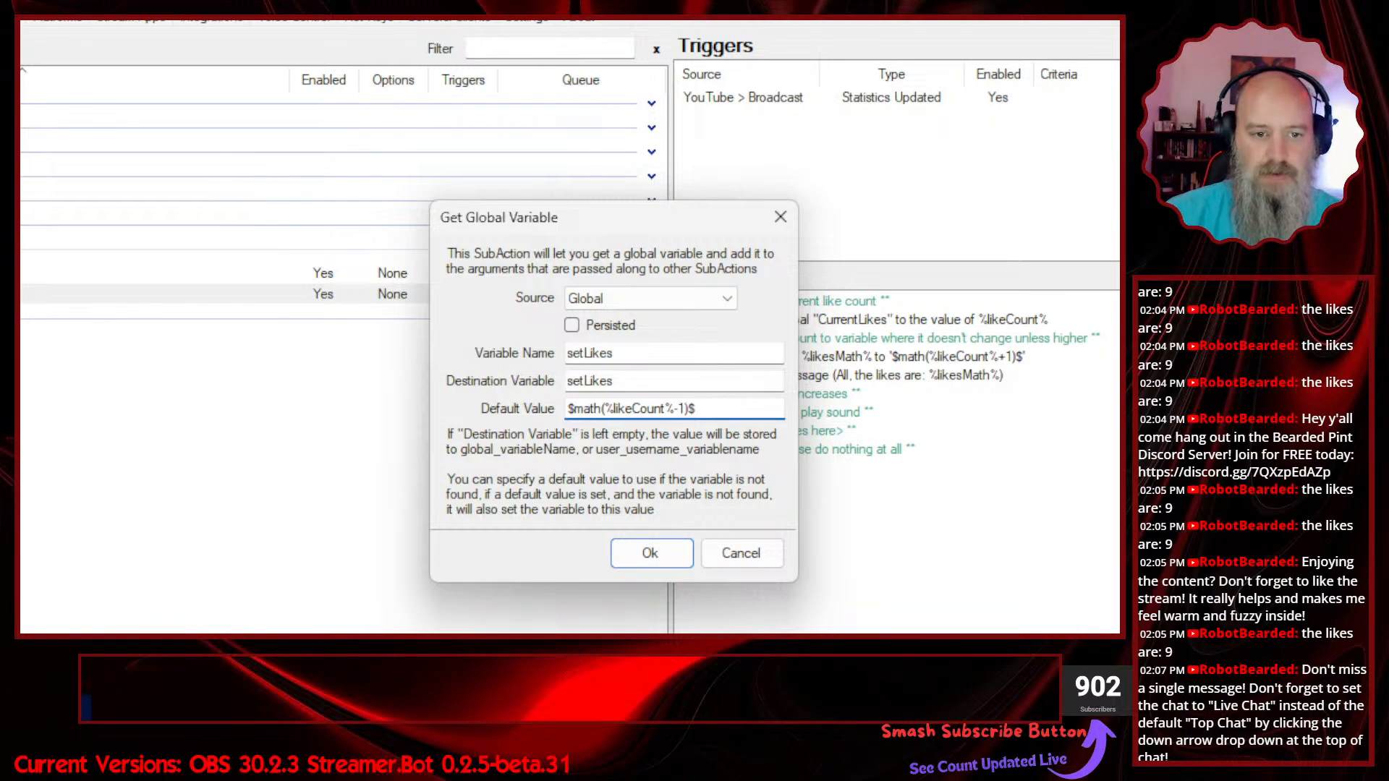
click(651, 553)
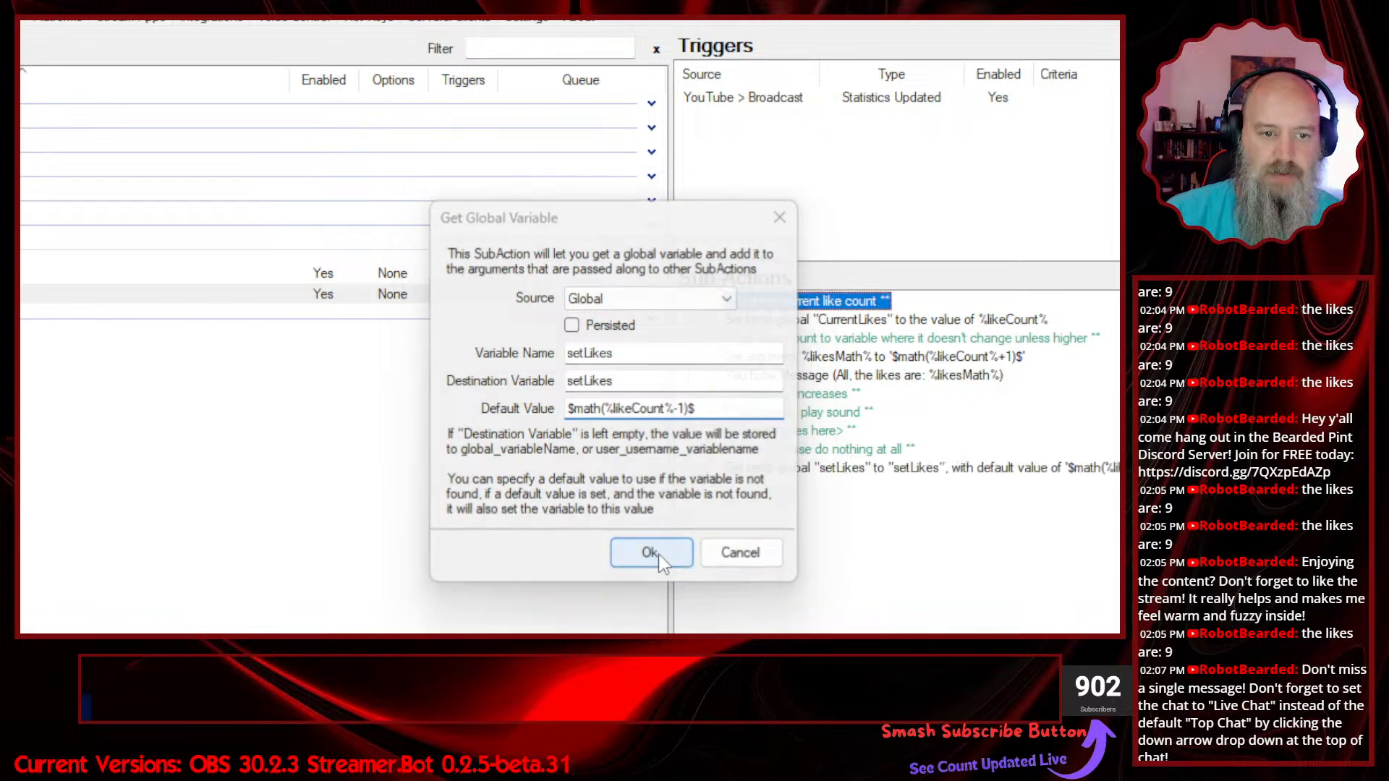
- Move the setLikes get-global sub-action directly below the CurrentLikes one, and move the likesMath argument below the YouTube message
drag(791, 469, 817, 332)
click(855, 519)
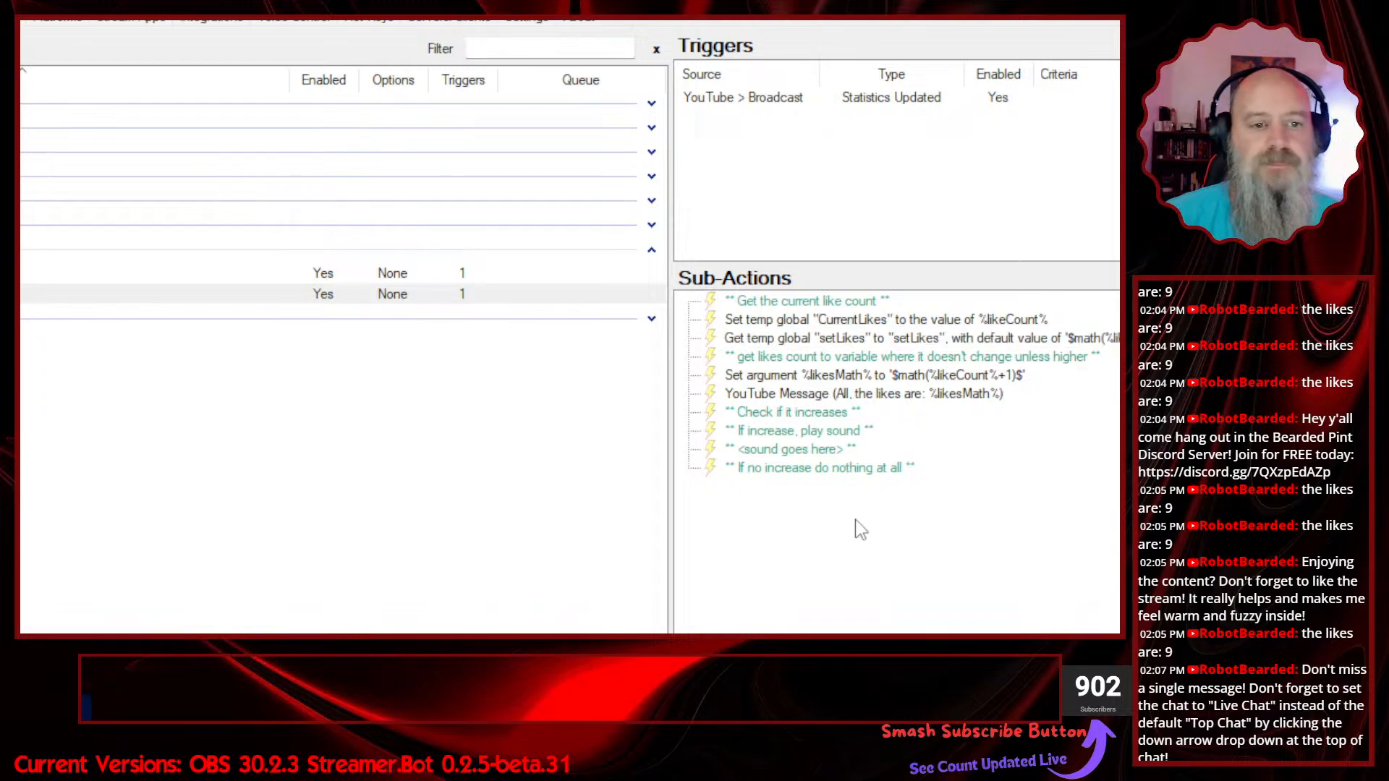
right_click(843, 382)
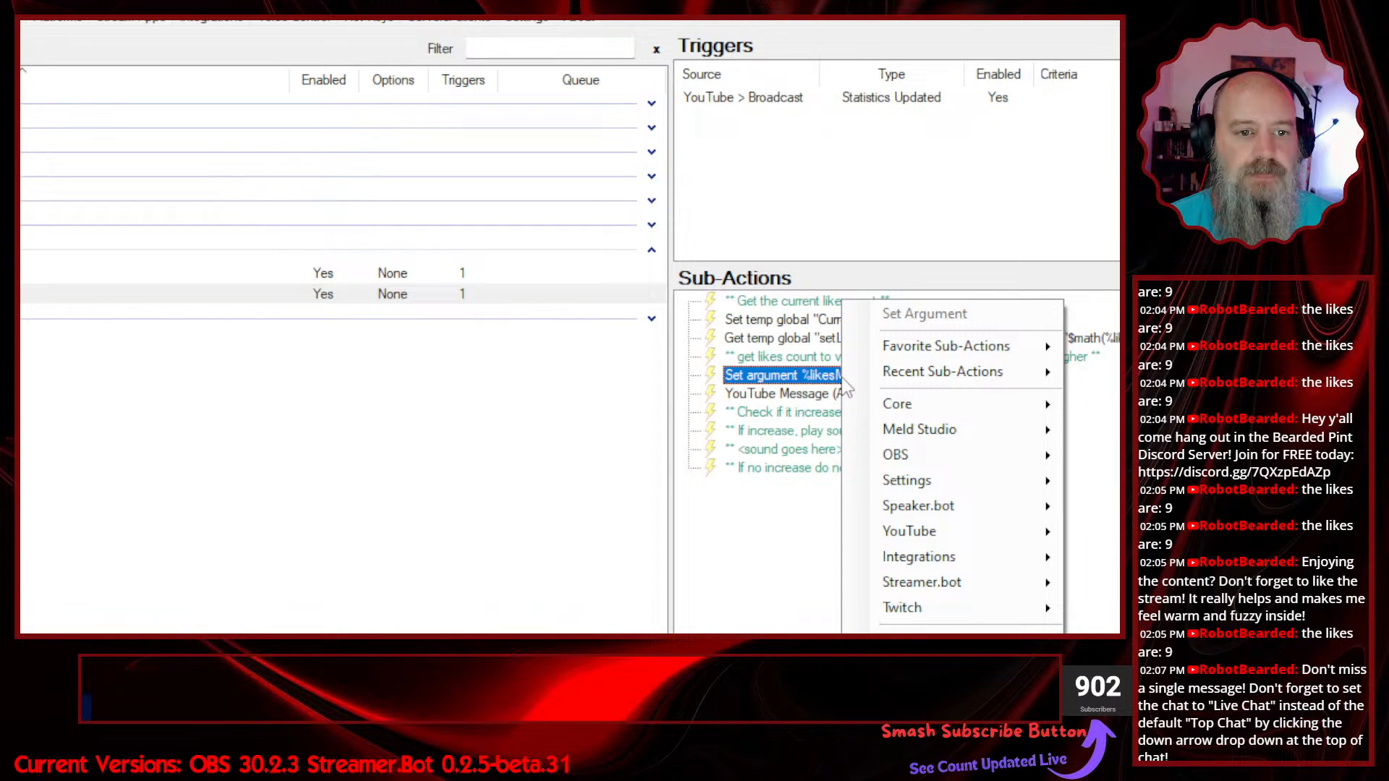
drag(817, 378, 811, 404)
click(801, 559)
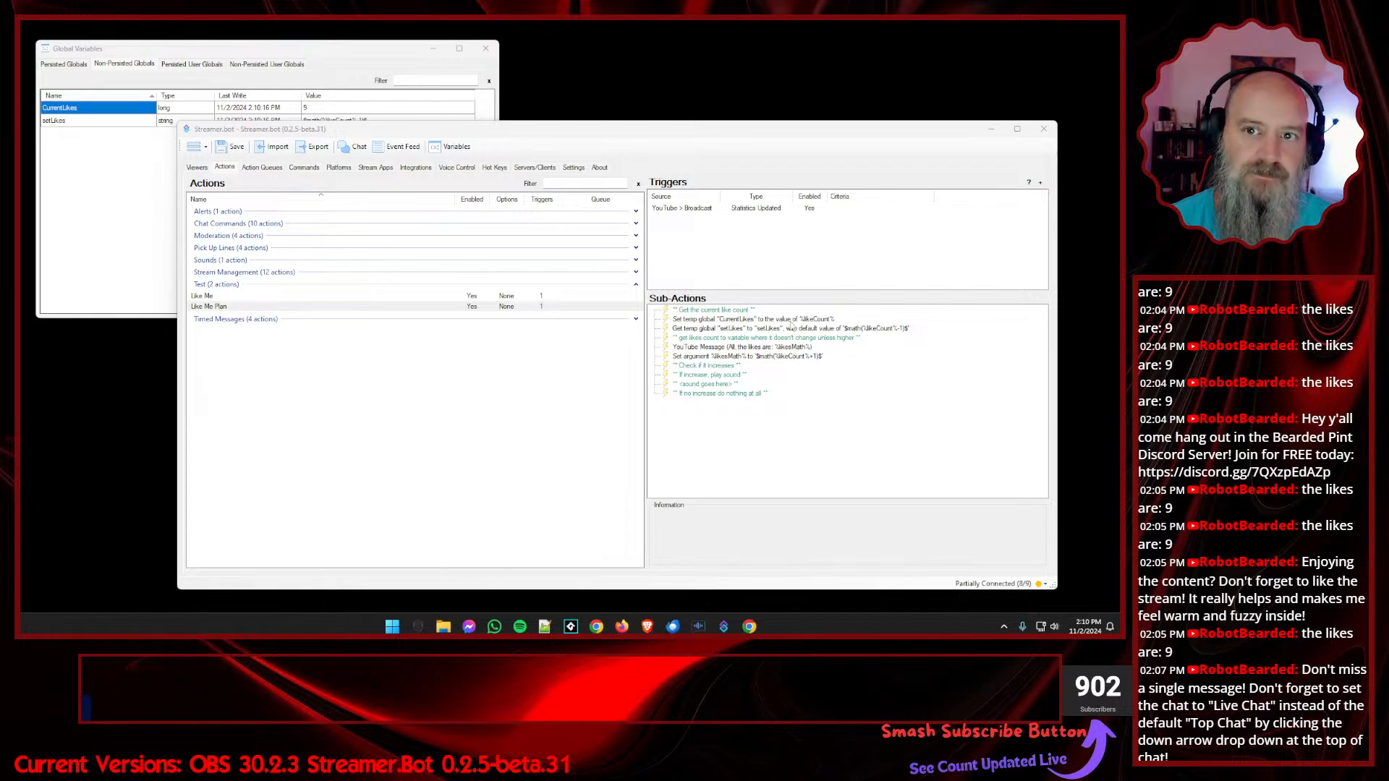
- Delete the non-persisted setLikes variable and the sub-action in Like Me Plan that gets the setLikes global
drag(508, 135, 509, 144)
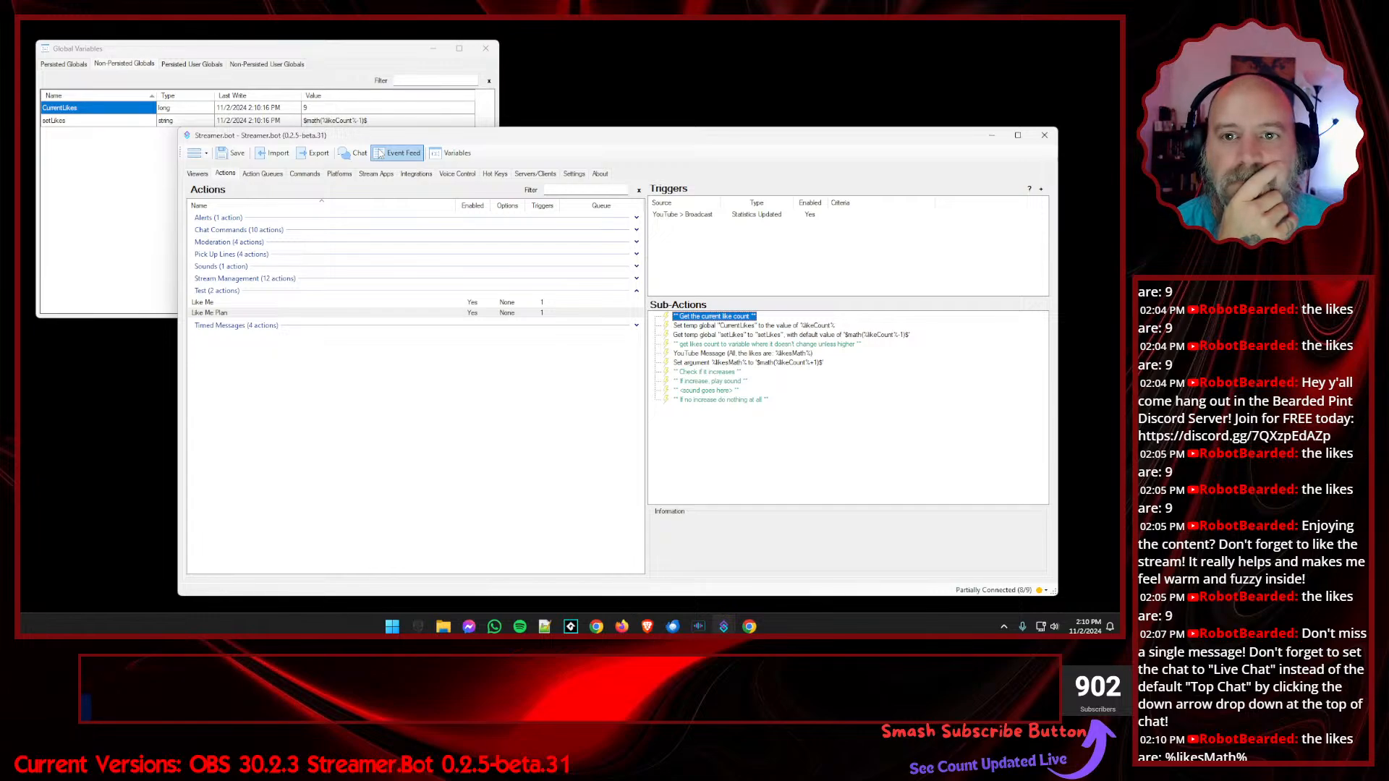
right_click(141, 120)
click(181, 151)
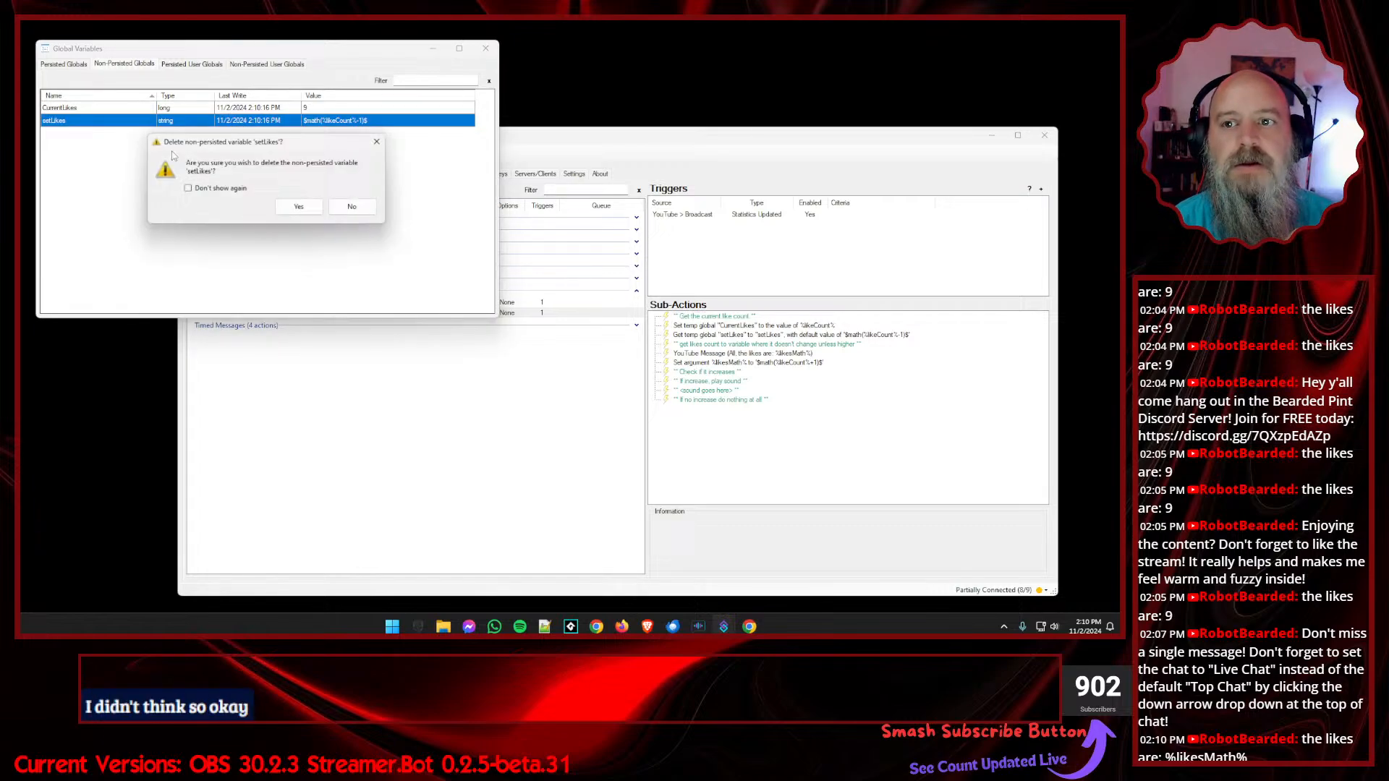
click(290, 208)
right_click(712, 335)
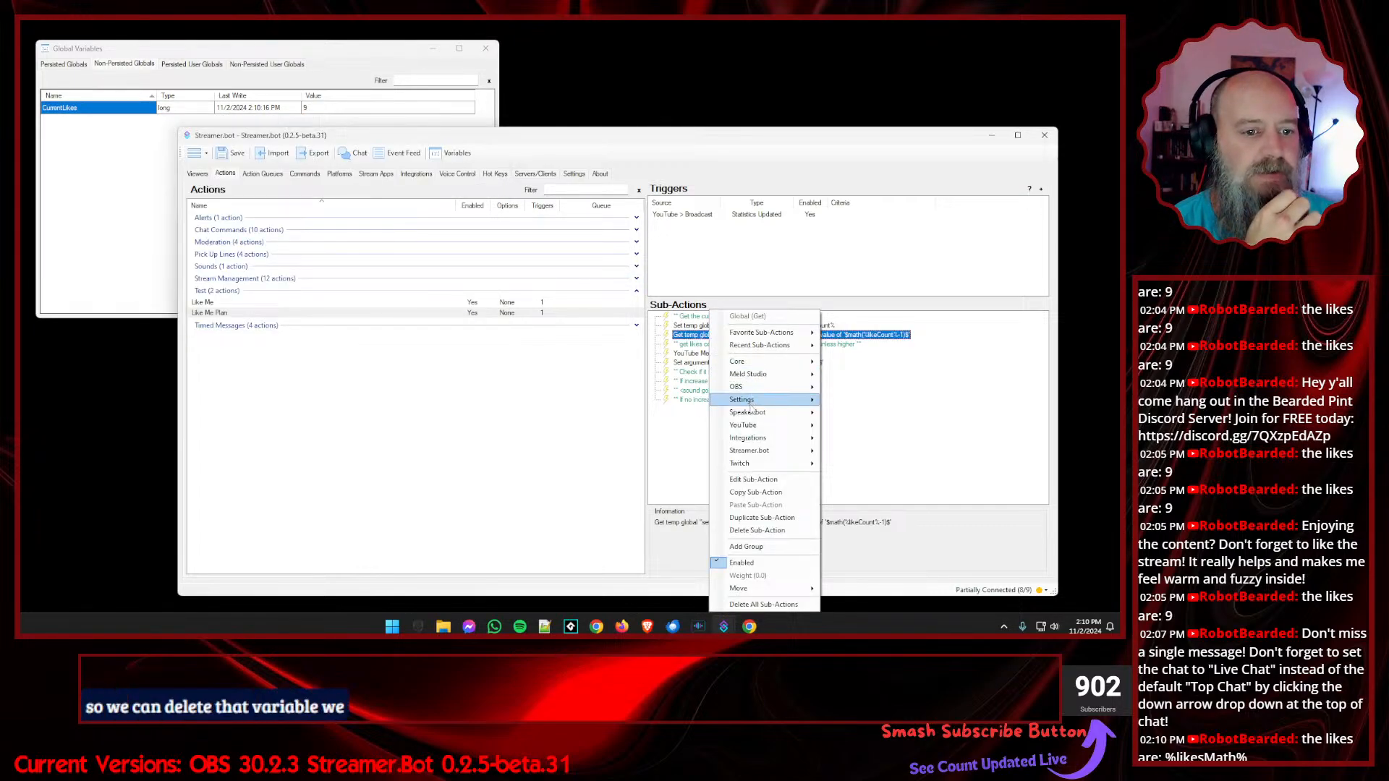
click(766, 532)
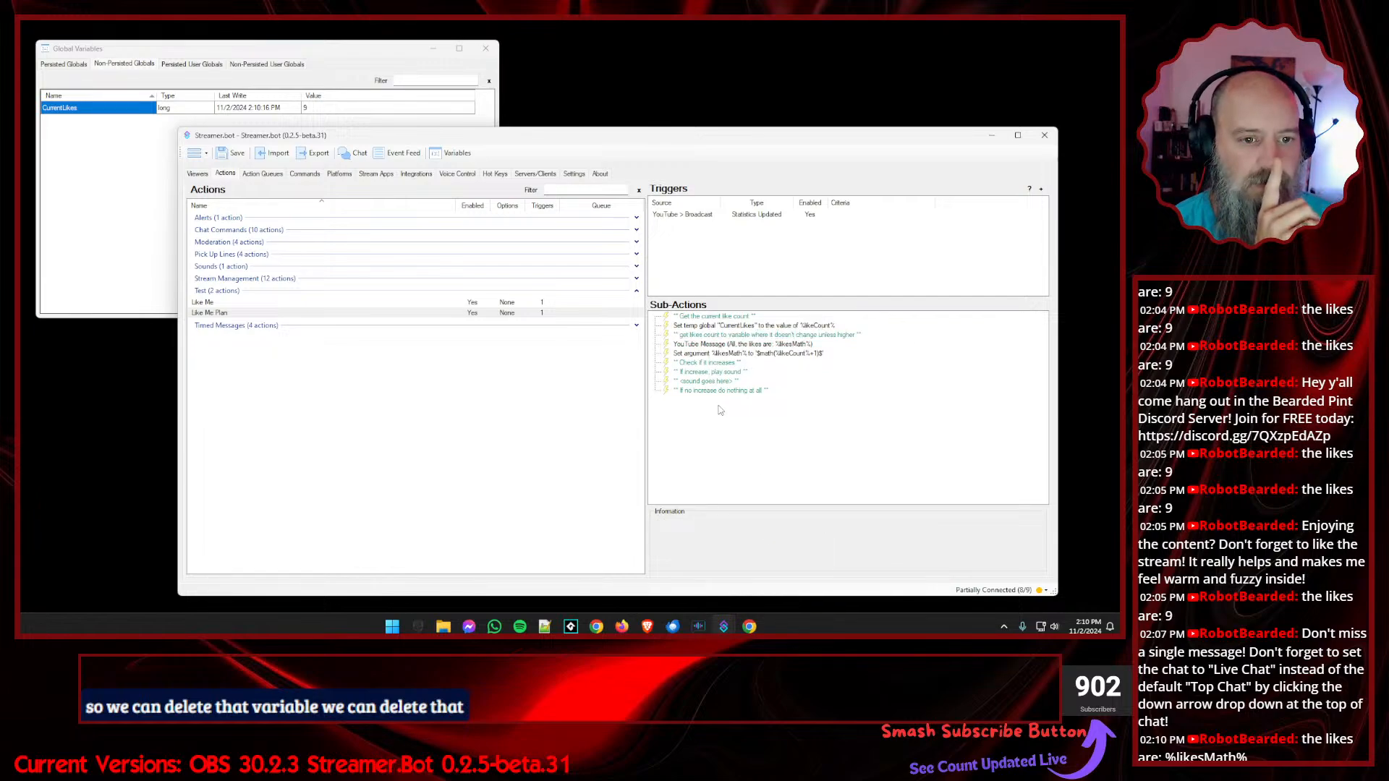
- Move the likesMath argument sub-action up past the YouTube message and the comment, directly below the CurrentLikes set-global sub-action
click(771, 355)
drag(772, 360, 773, 348)
click(773, 418)
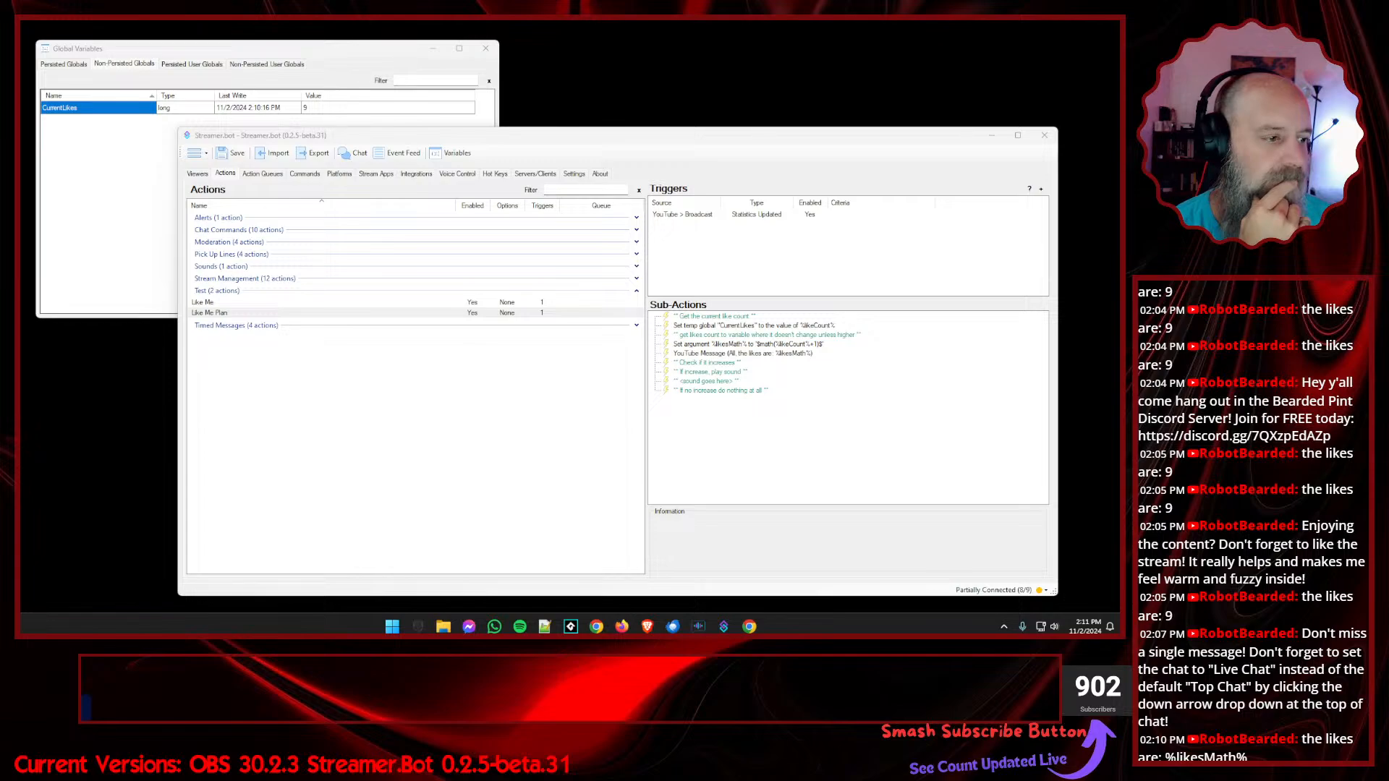
click(689, 445)
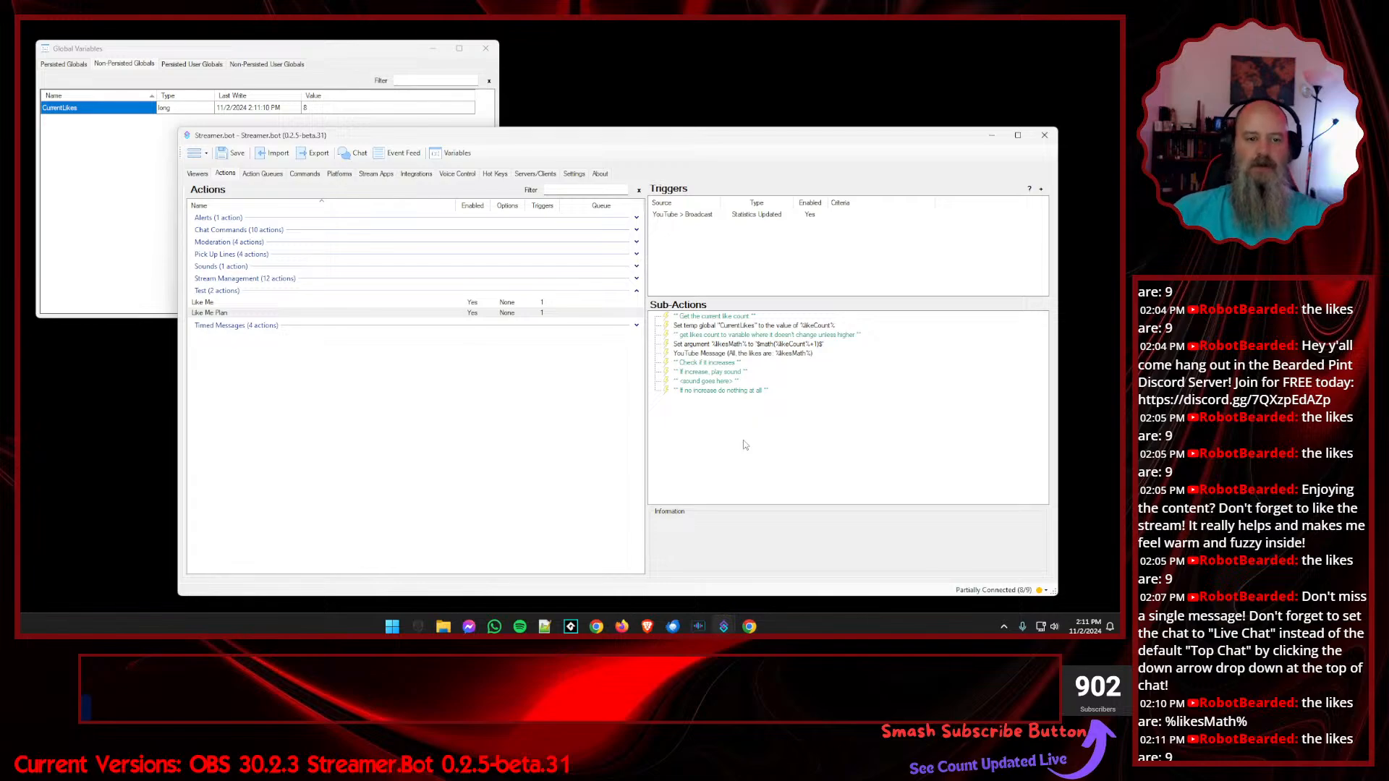
drag(731, 344, 727, 334)
- Duplicate the CurrentLikes set-global sub-action in Like Me Plan
right_click(714, 435)
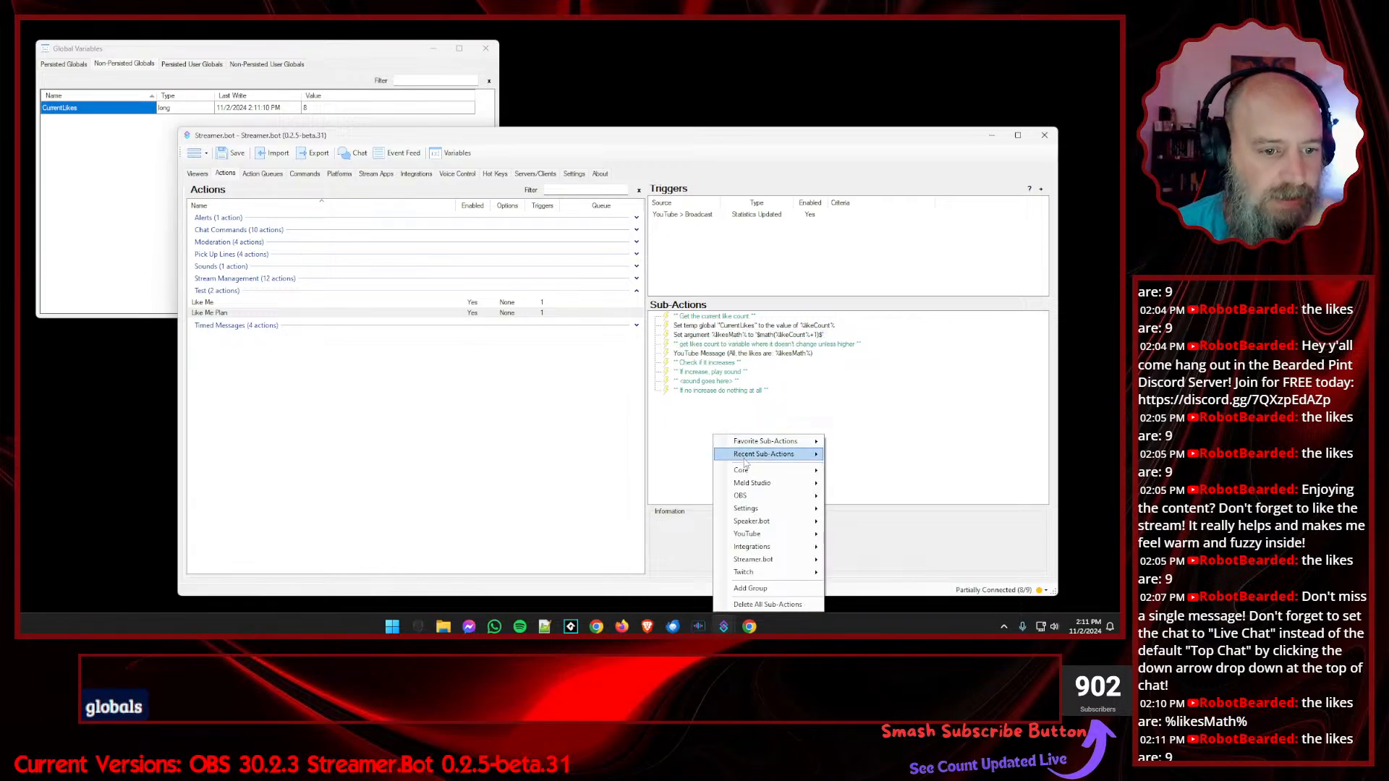
mouse_move(749, 473)
right_click(714, 325)
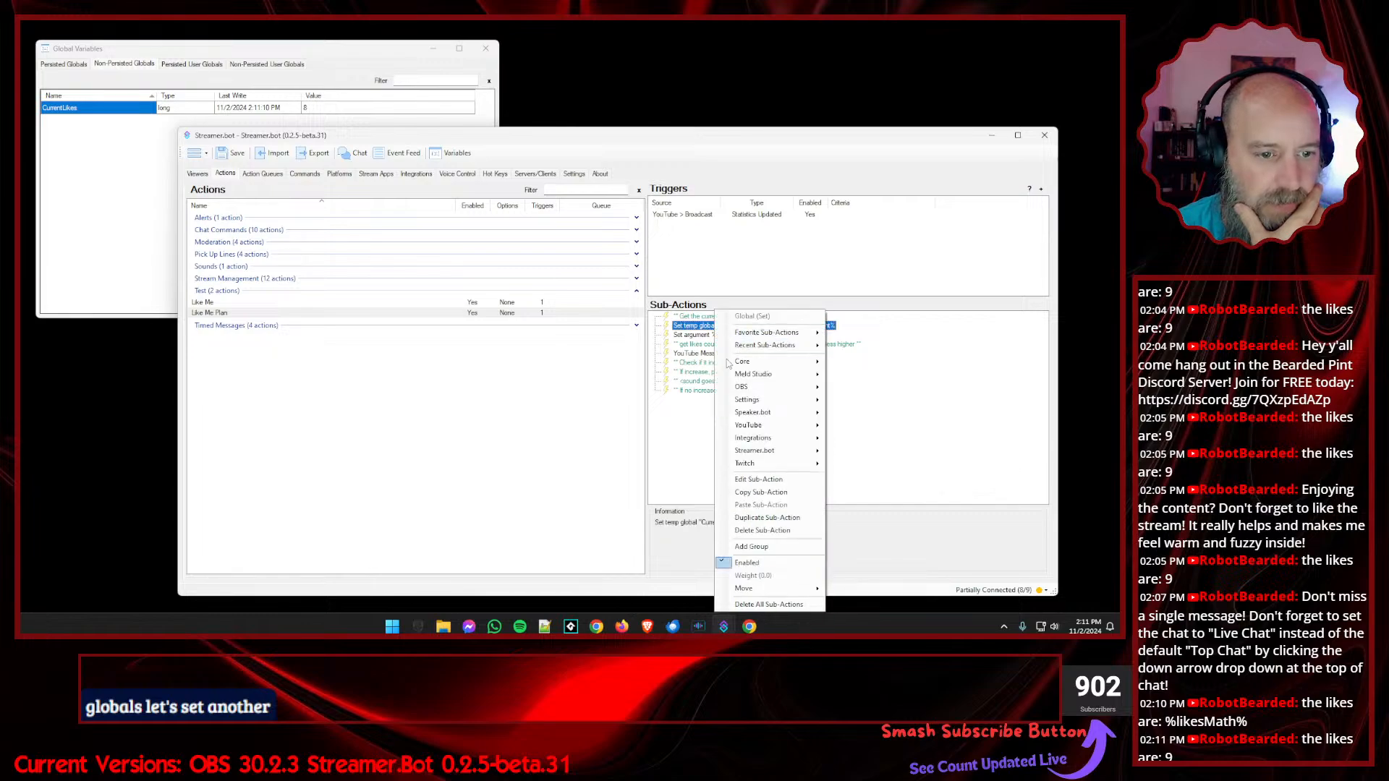
click(731, 518)
click(728, 446)
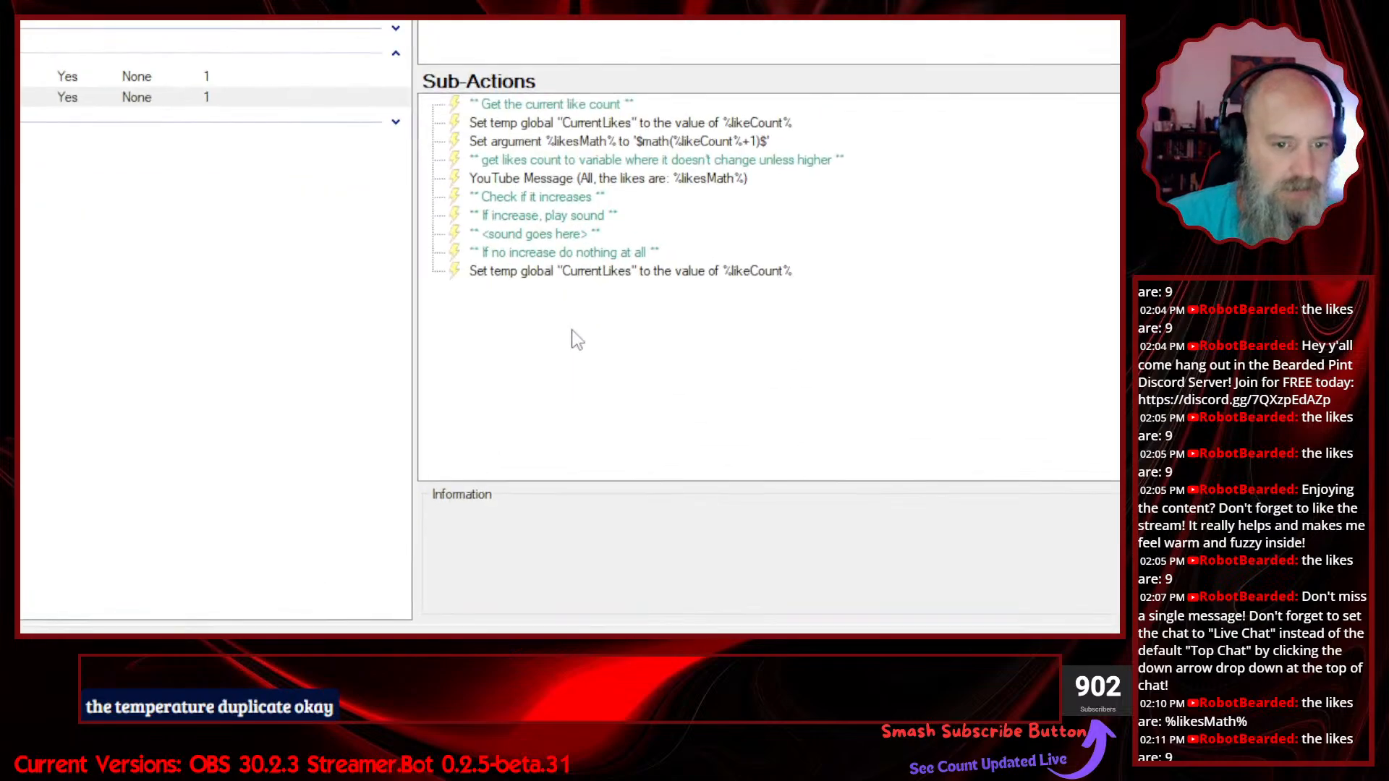
- Change the variable name of the duplicated CurrentLikes set-global sub-action at the end of the list to setLikes
double_click(596, 272)
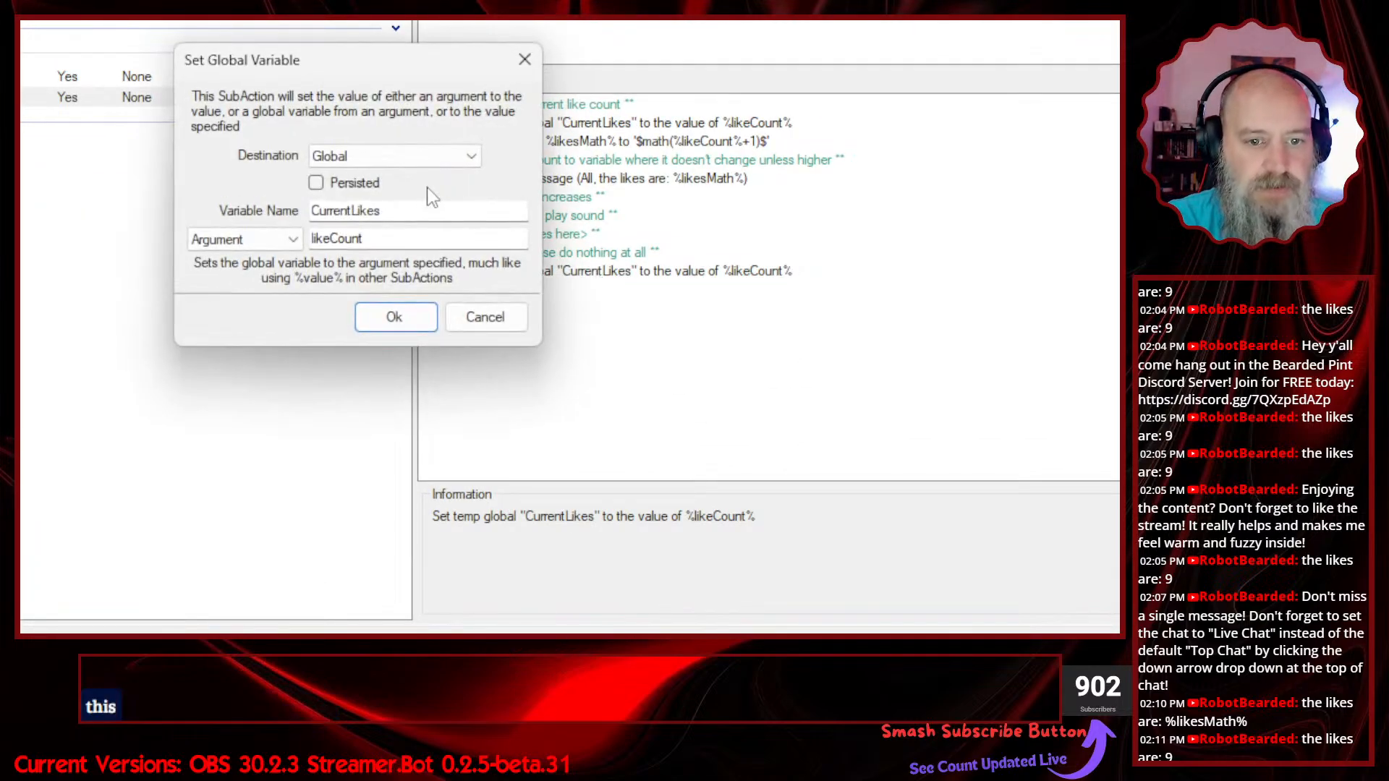
drag(381, 217, 290, 220)
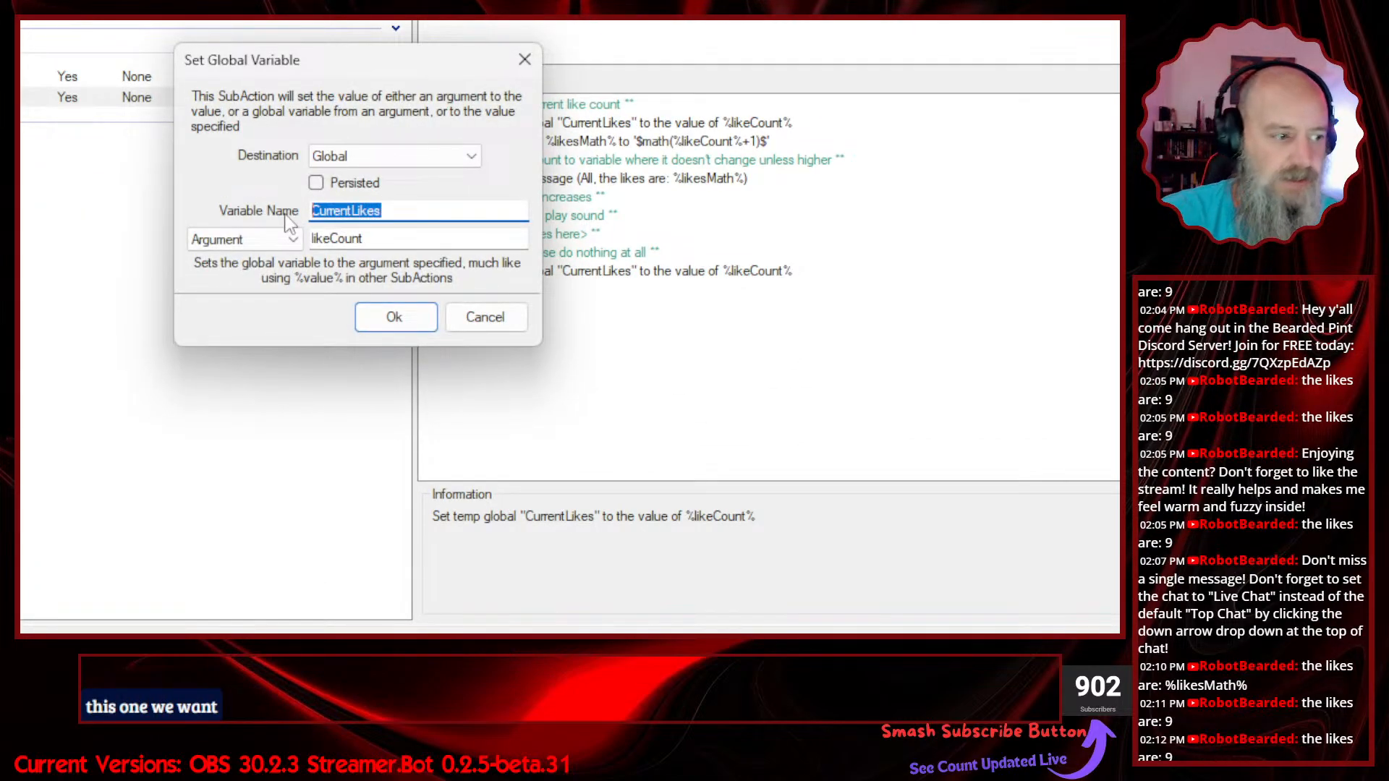
text(setLieks)
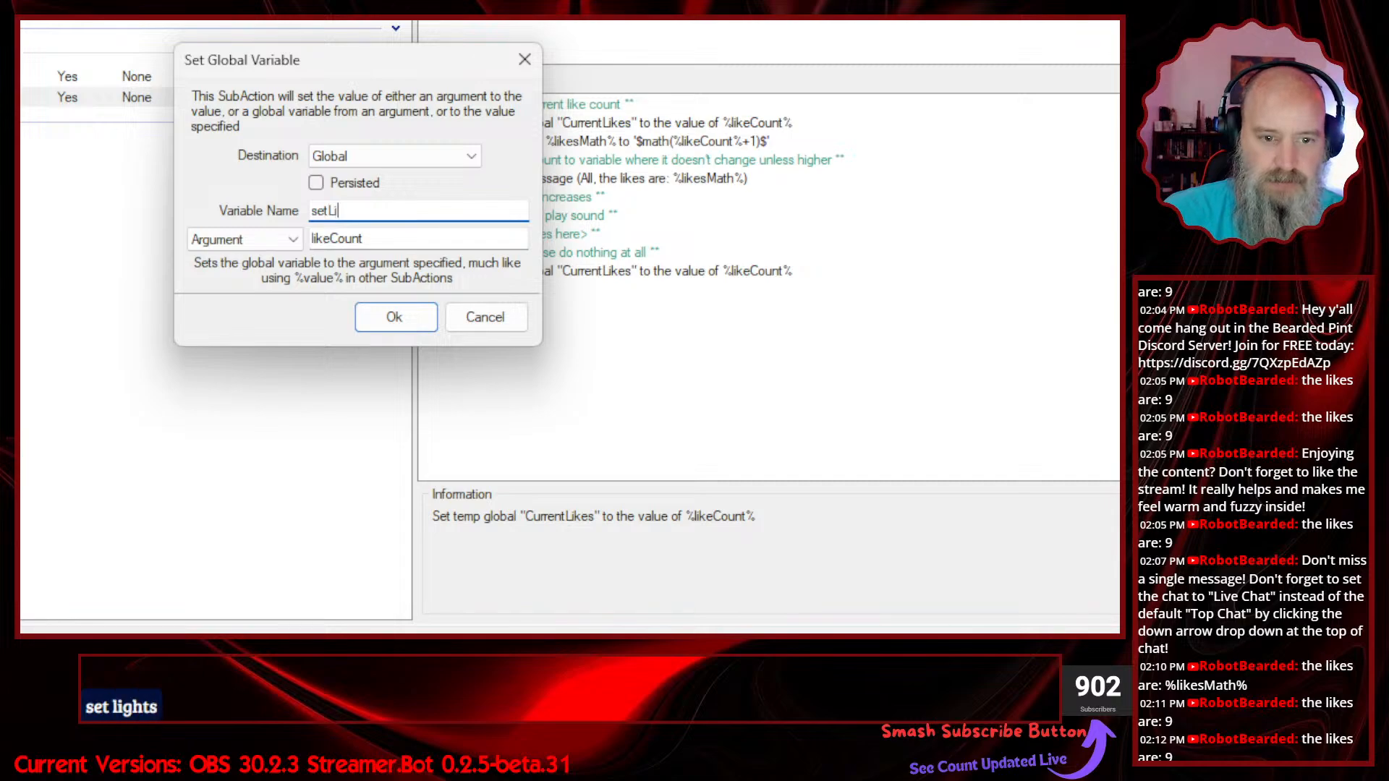
key(BackSpace)
key(BackSpace)
key(BackSpace)
key(BackSpace)
text(il)
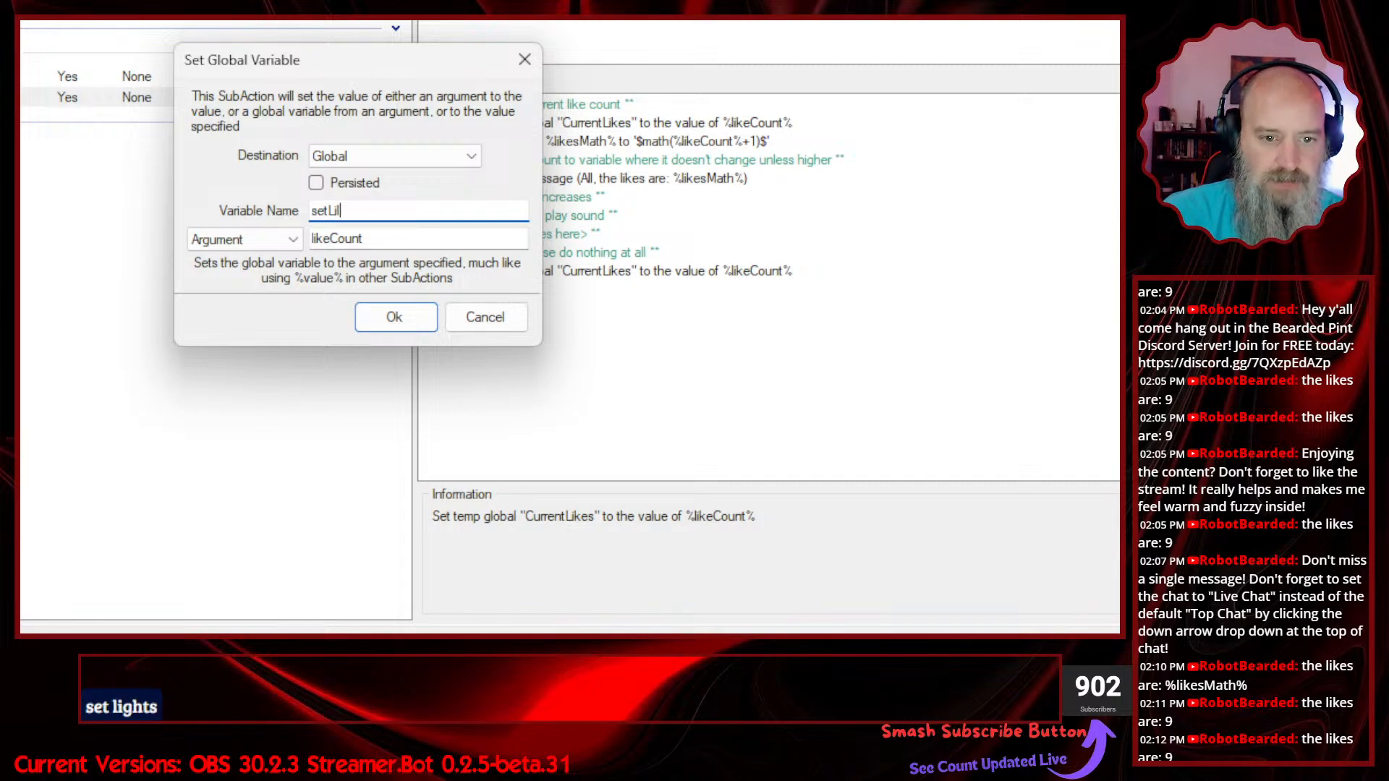
key(BackSpace)
text(kes)
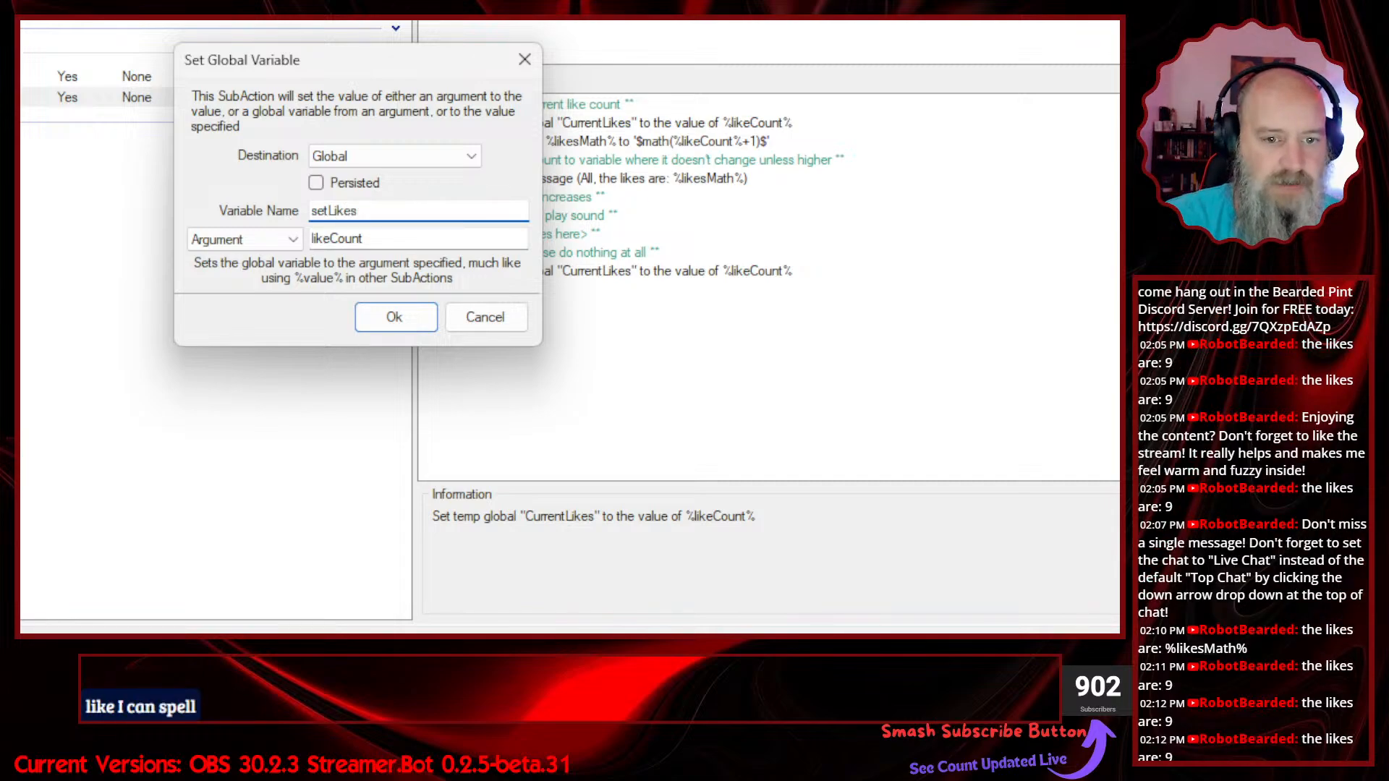
- Set the source argument of the setLikes set-global sub-action to likesMath and save it
click(380, 238)
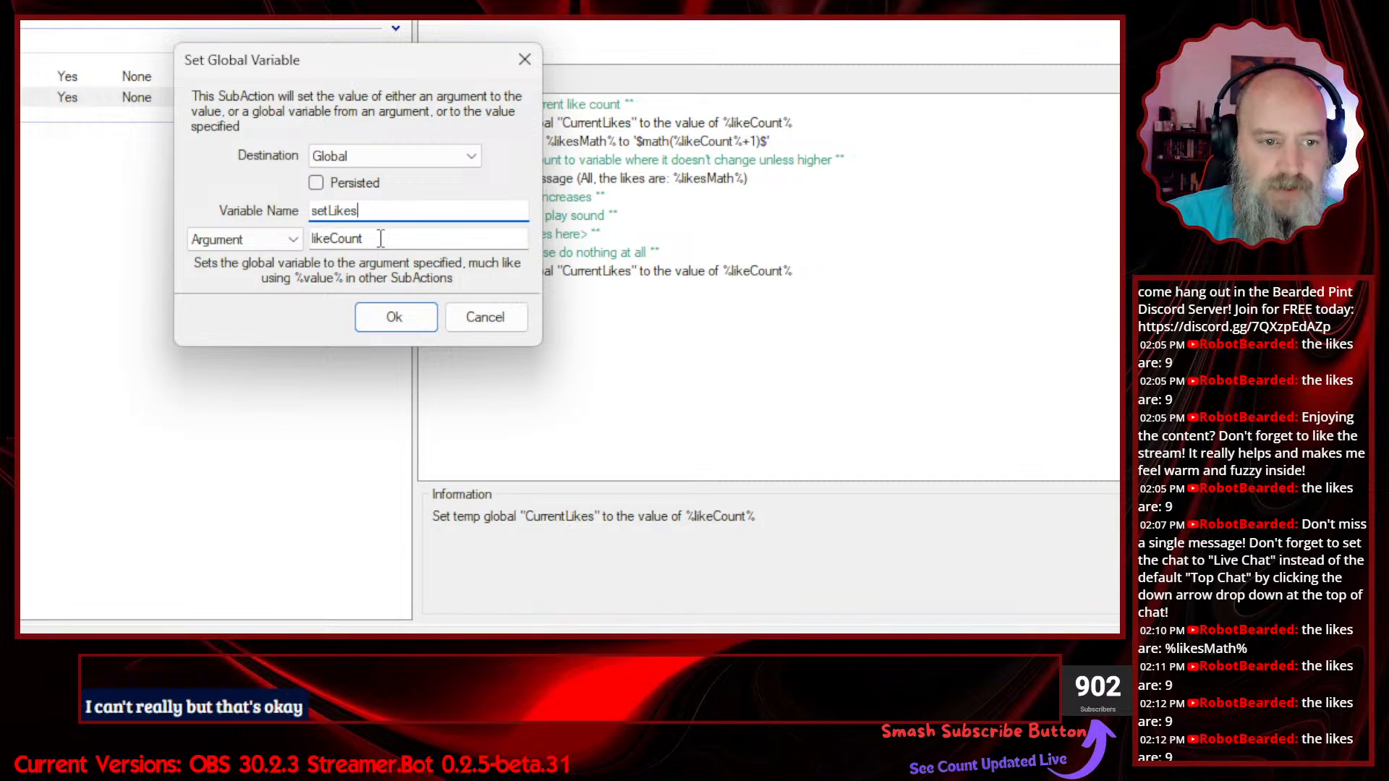
drag(381, 238, 311, 239)
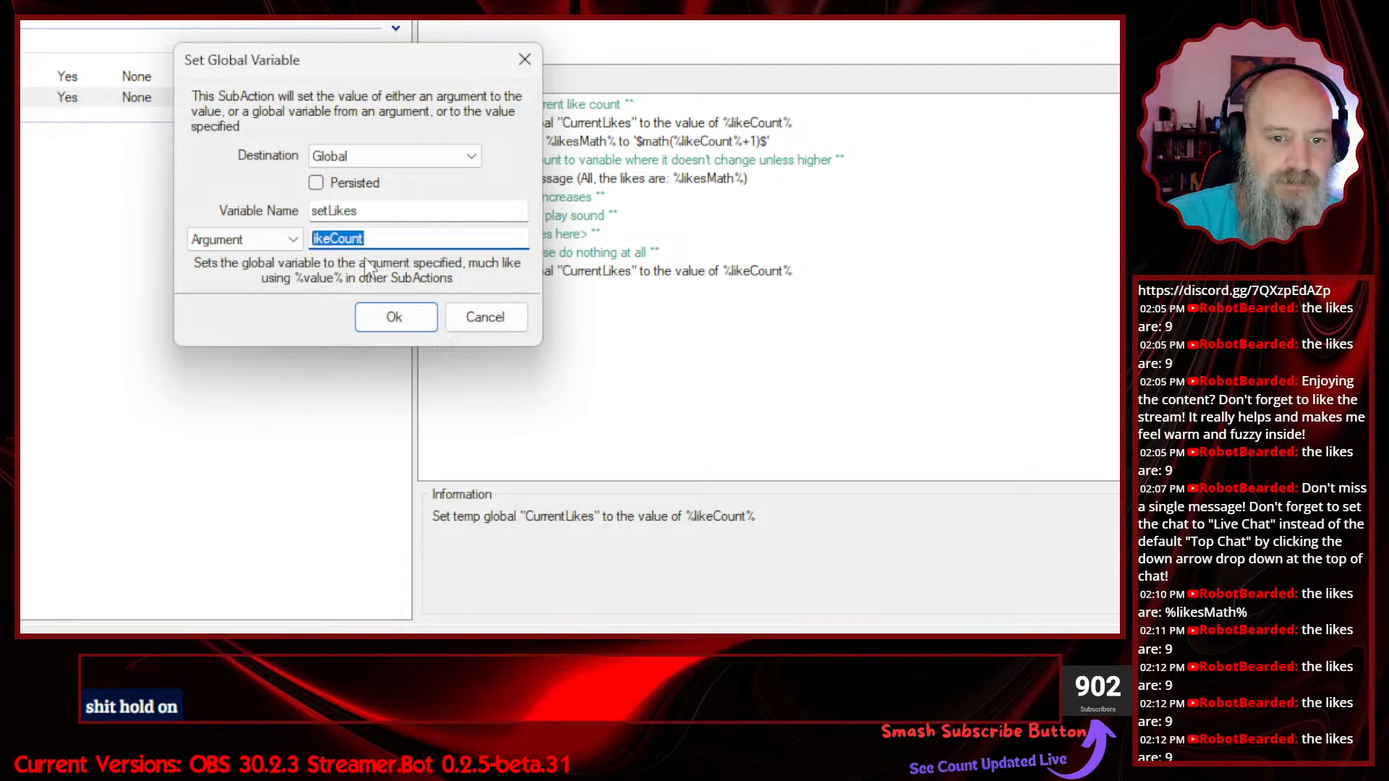
text(likesMath)
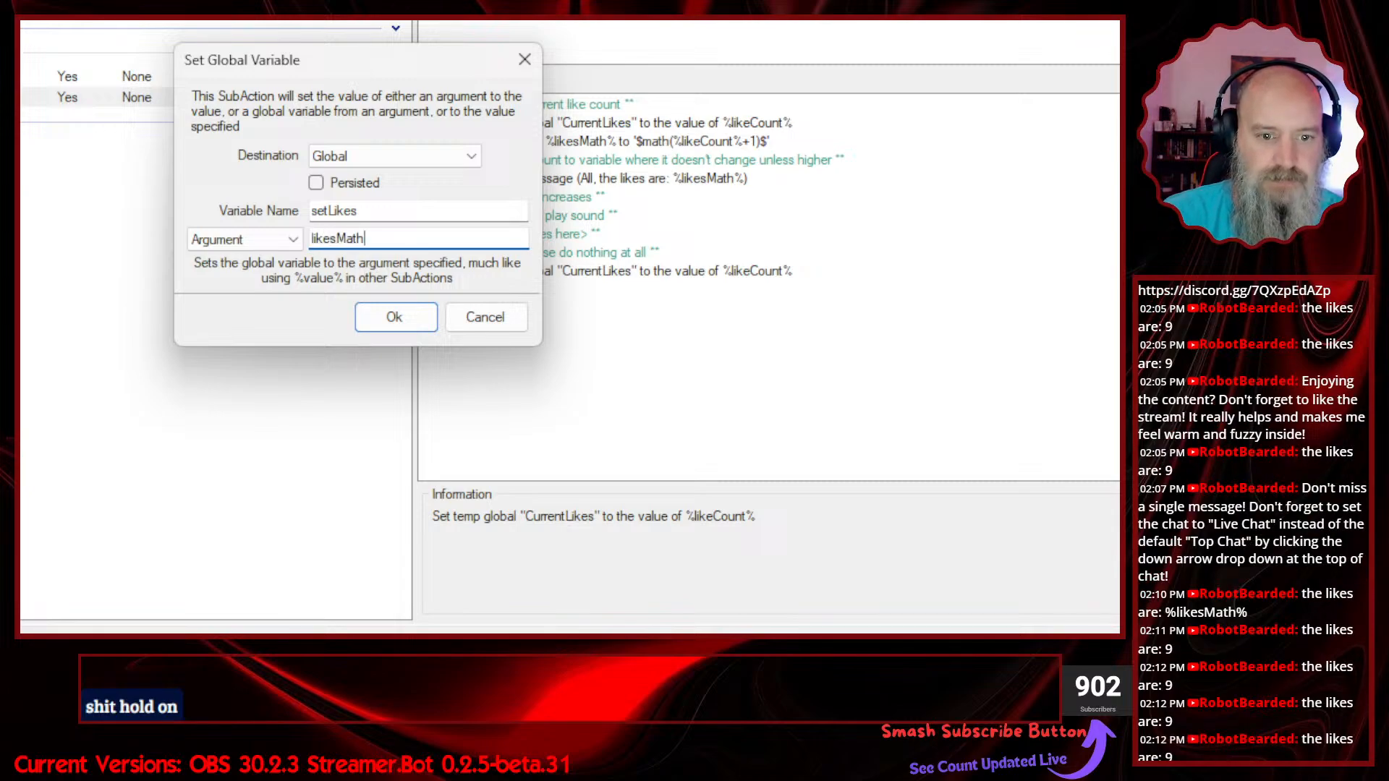
click(402, 316)
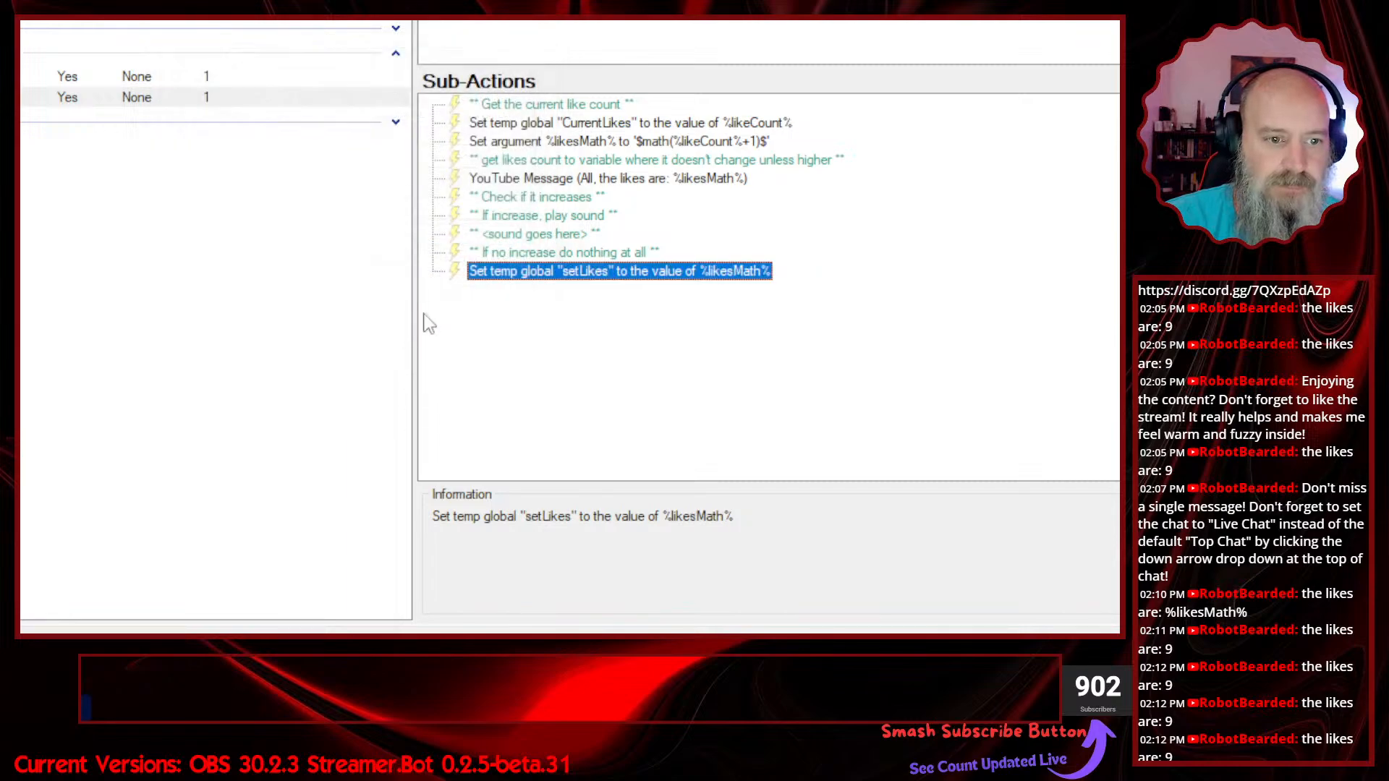
- Move the setLikes set-global sub-action directly below the likesMath argument, and check that argument's settings
drag(542, 283, 583, 143)
click(561, 316)
click(582, 164)
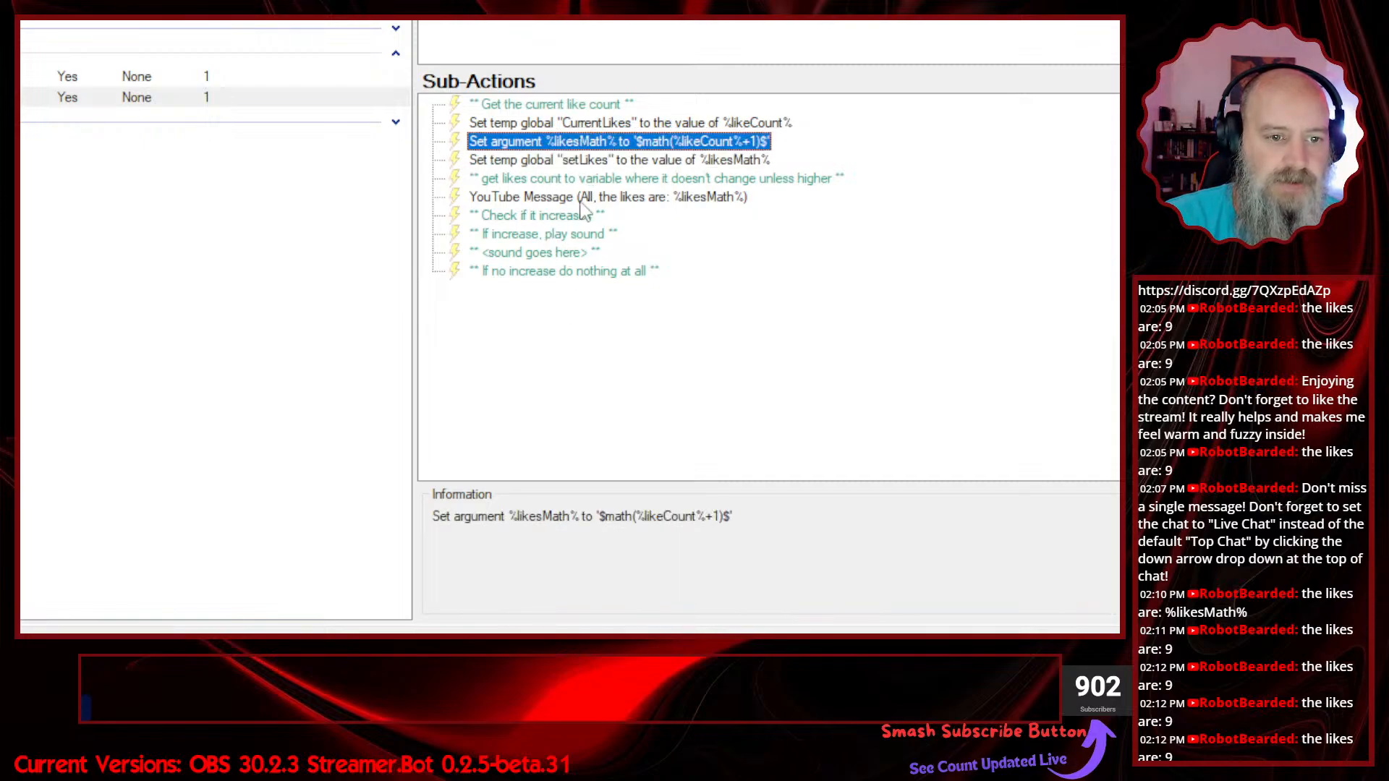
click(577, 346)
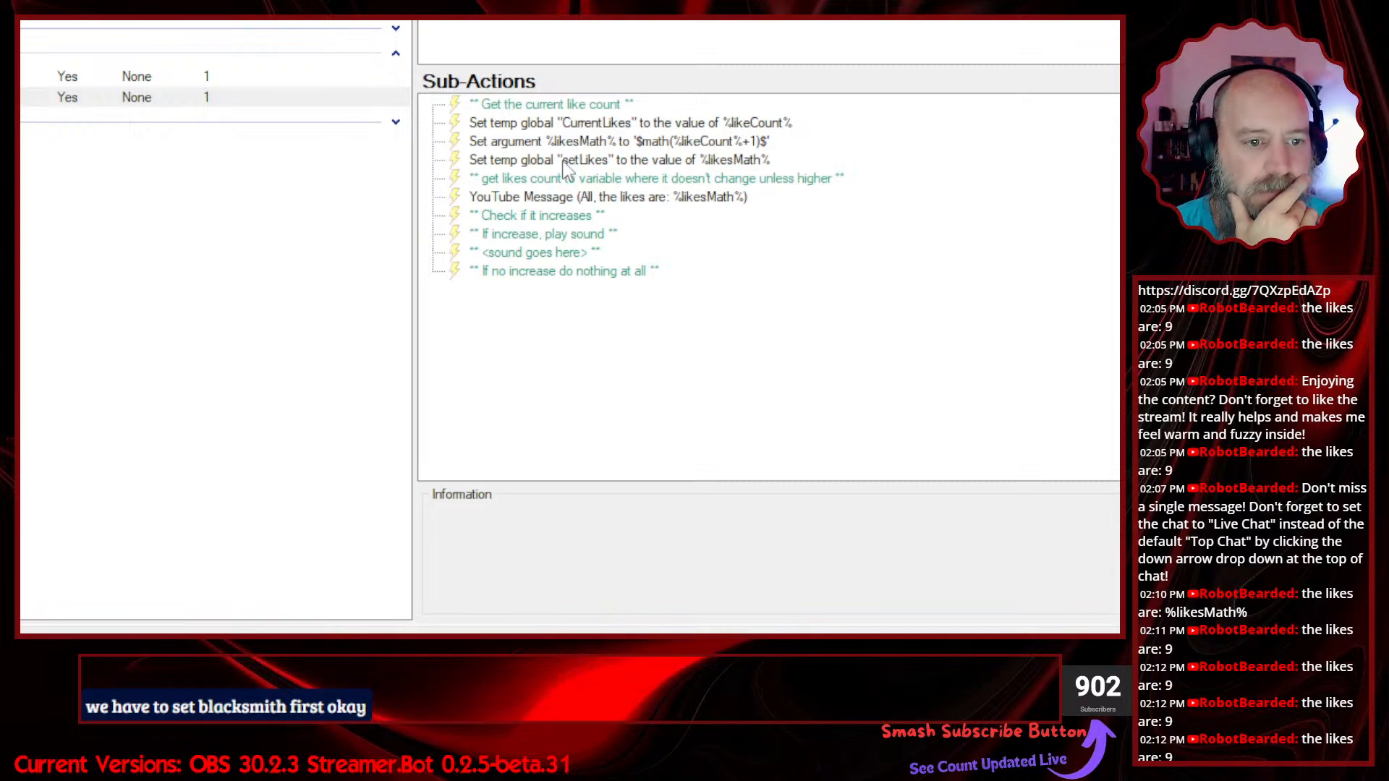
double_click(557, 141)
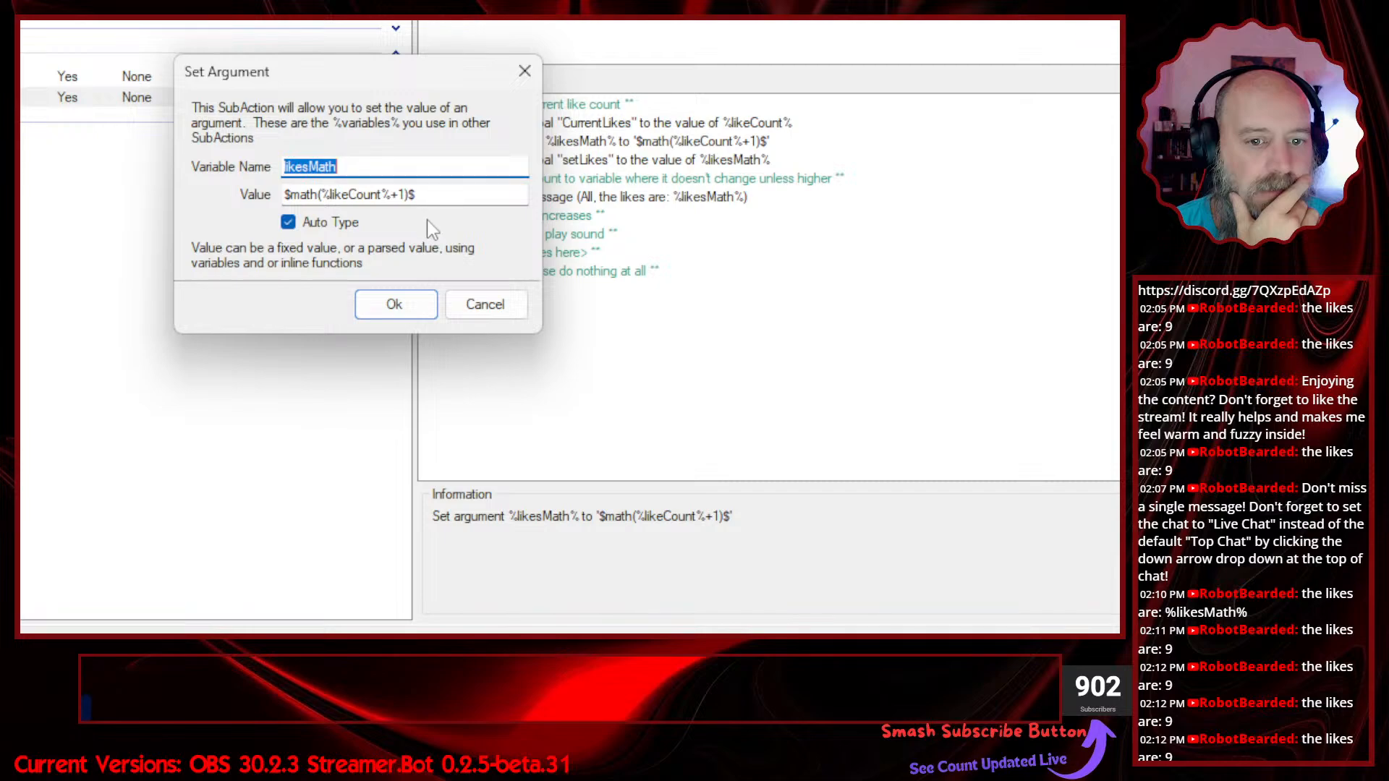
click(394, 304)
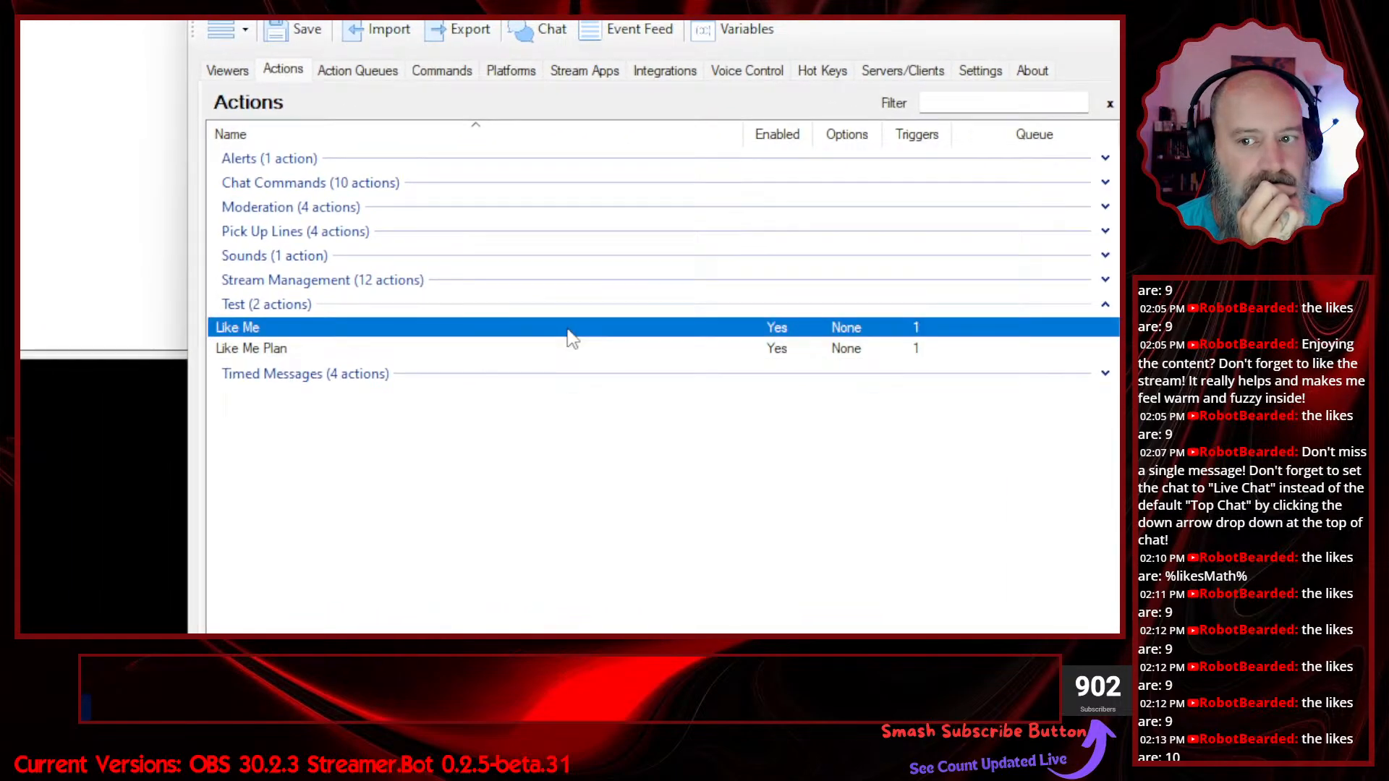
- Copy the mixkit-sword-cutting-and-killing-2168.wav play-sound sub-action from the Like Me action into Like Me Plan
click(576, 335)
right_click(576, 335)
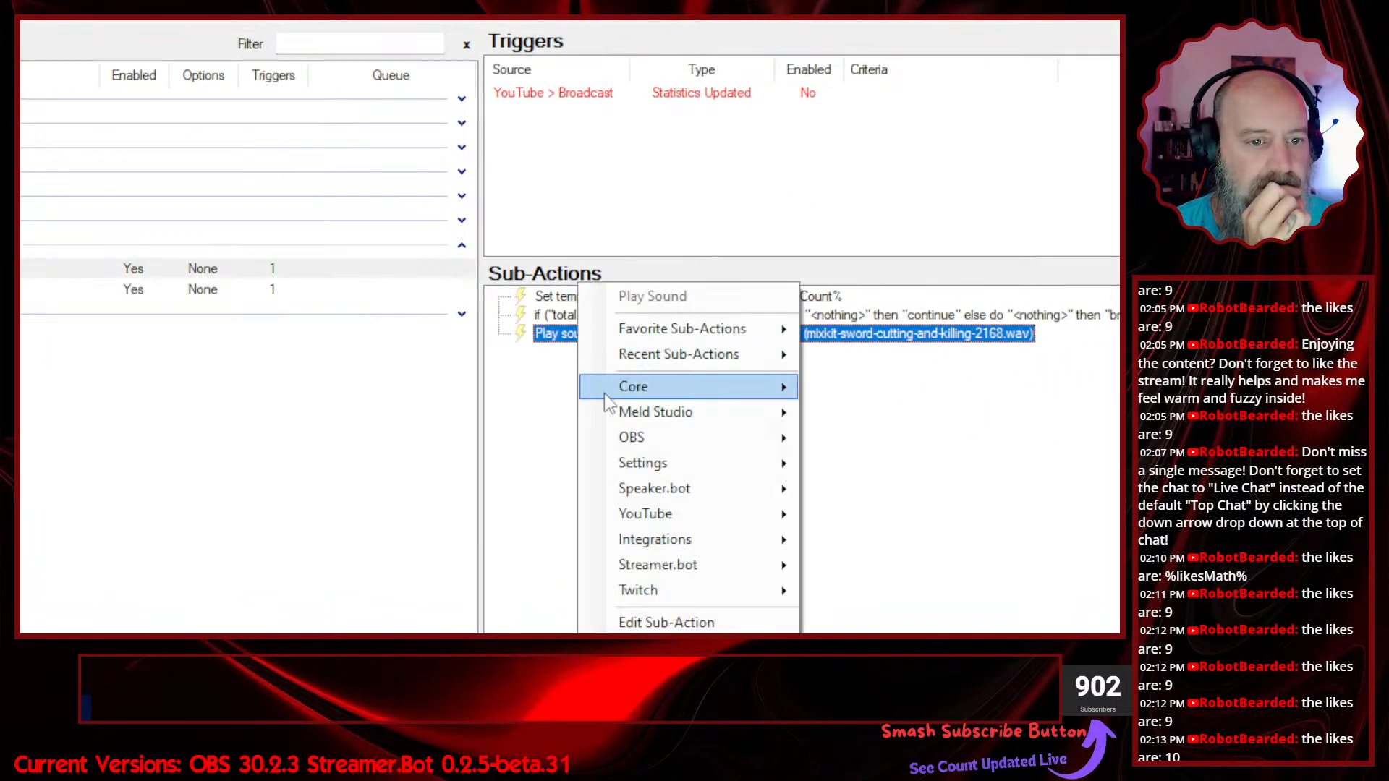
click(588, 347)
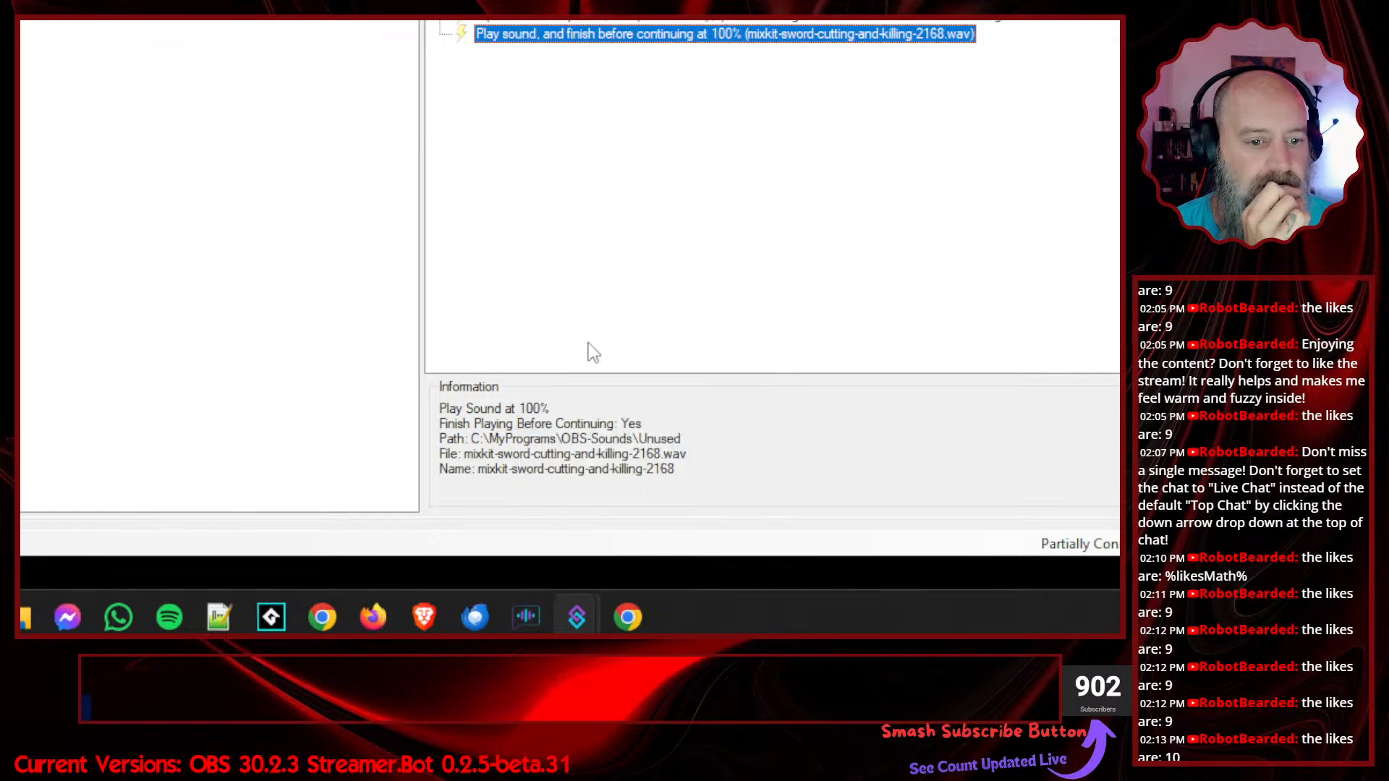
click(492, 261)
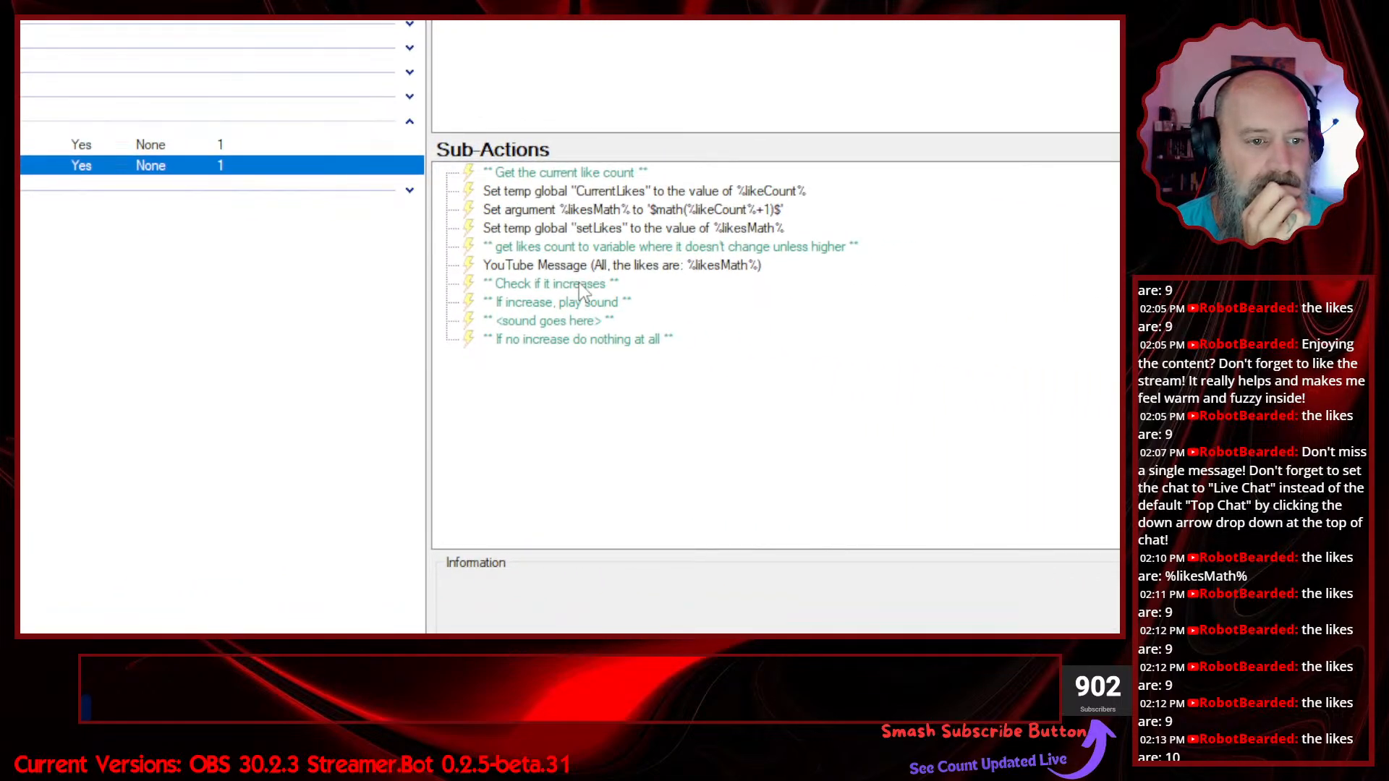
click(568, 339)
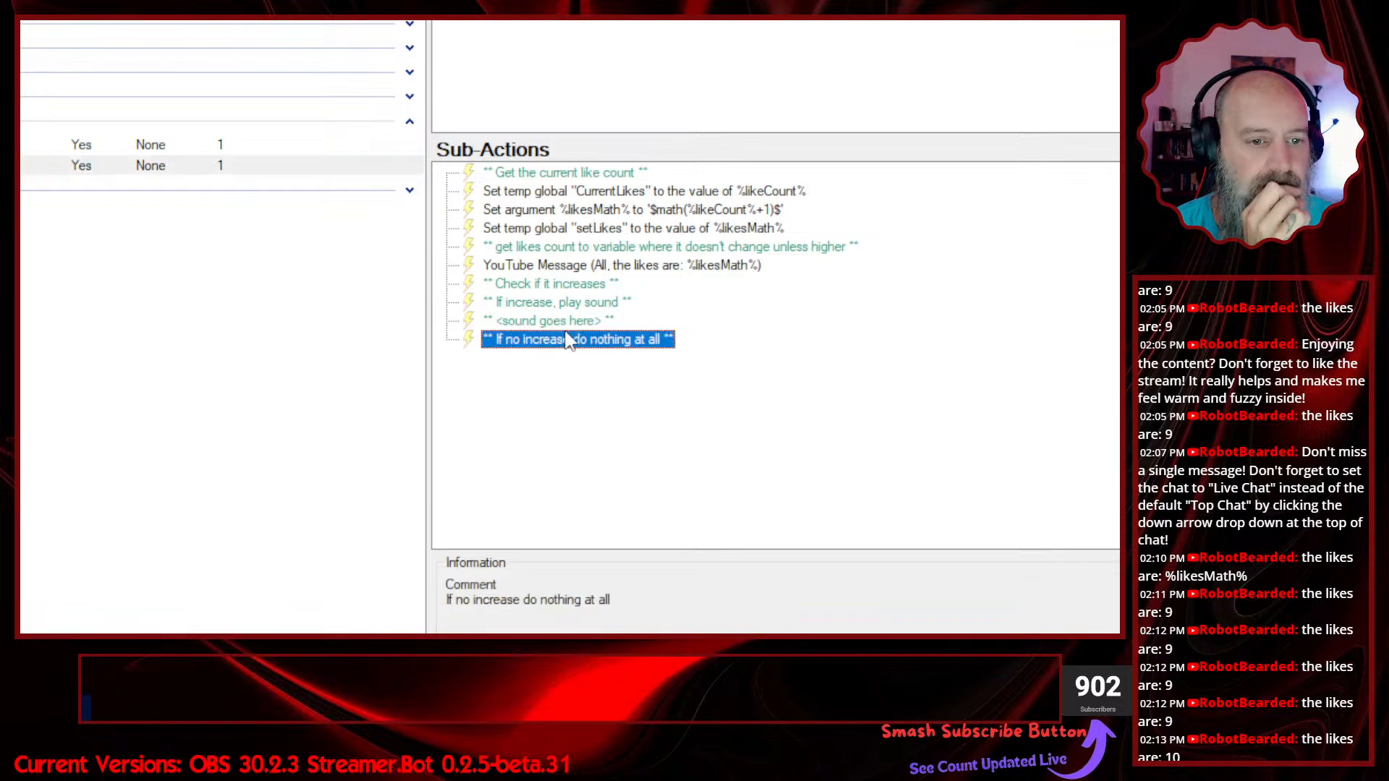
right_click(557, 433)
click(572, 514)
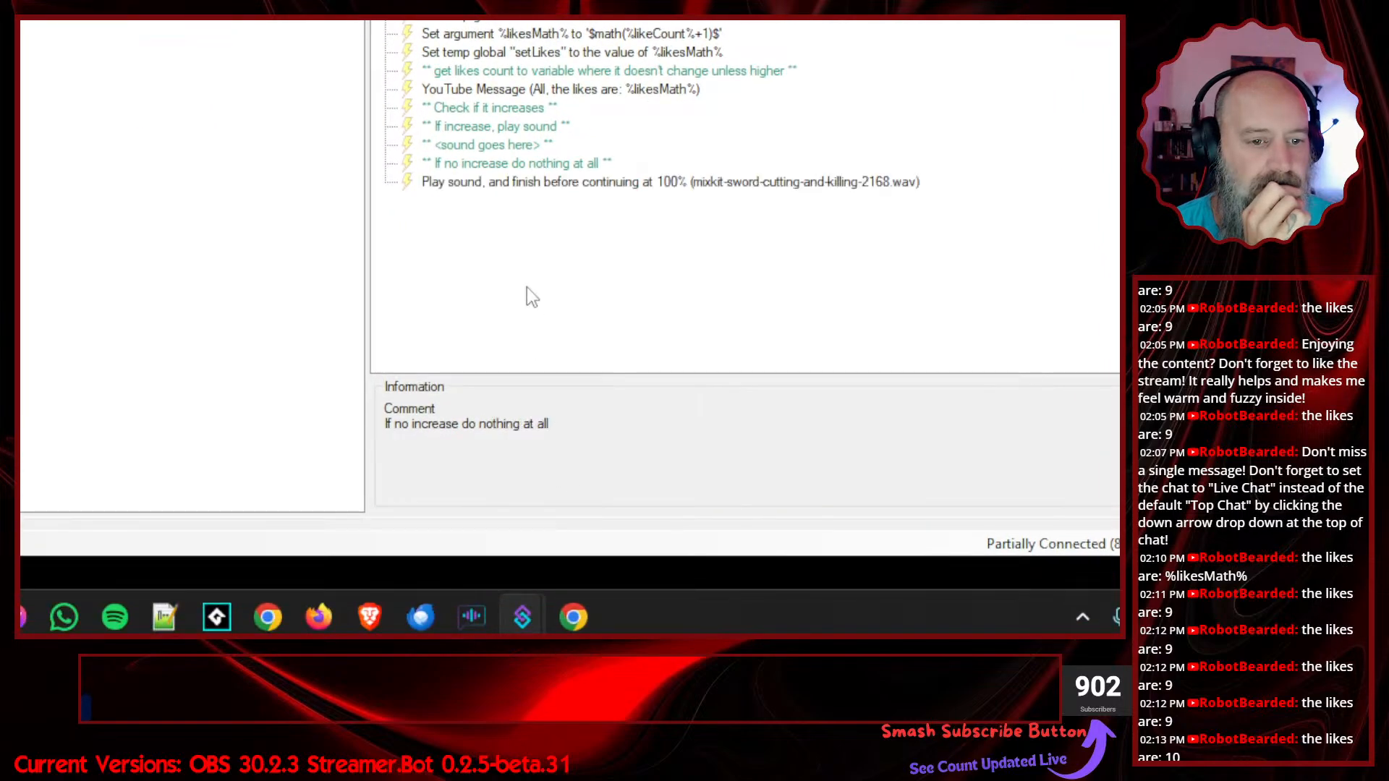
- Move the pasted play-sound sub-action up to directly below the "If increase, play sound" comment
click(508, 187)
drag(508, 187, 508, 166)
click(522, 283)
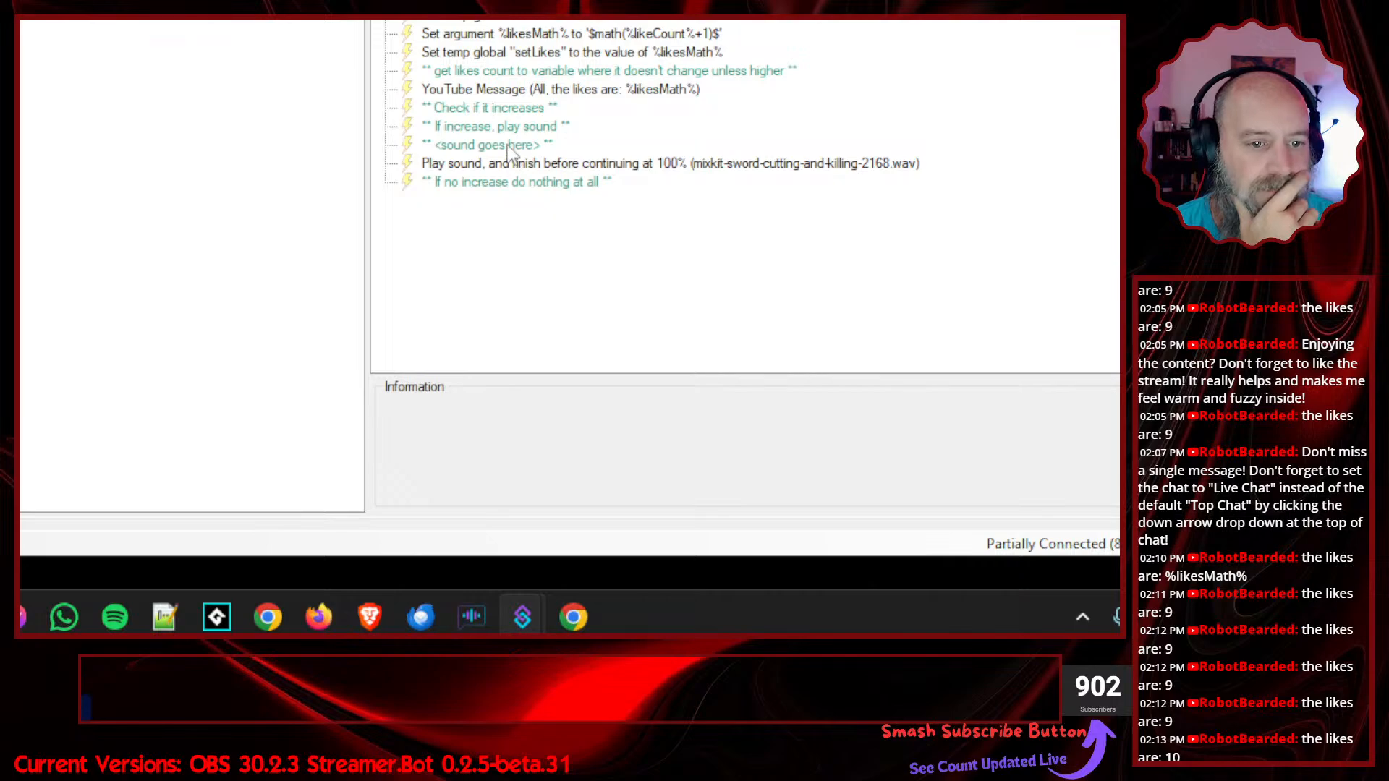
drag(516, 165, 515, 142)
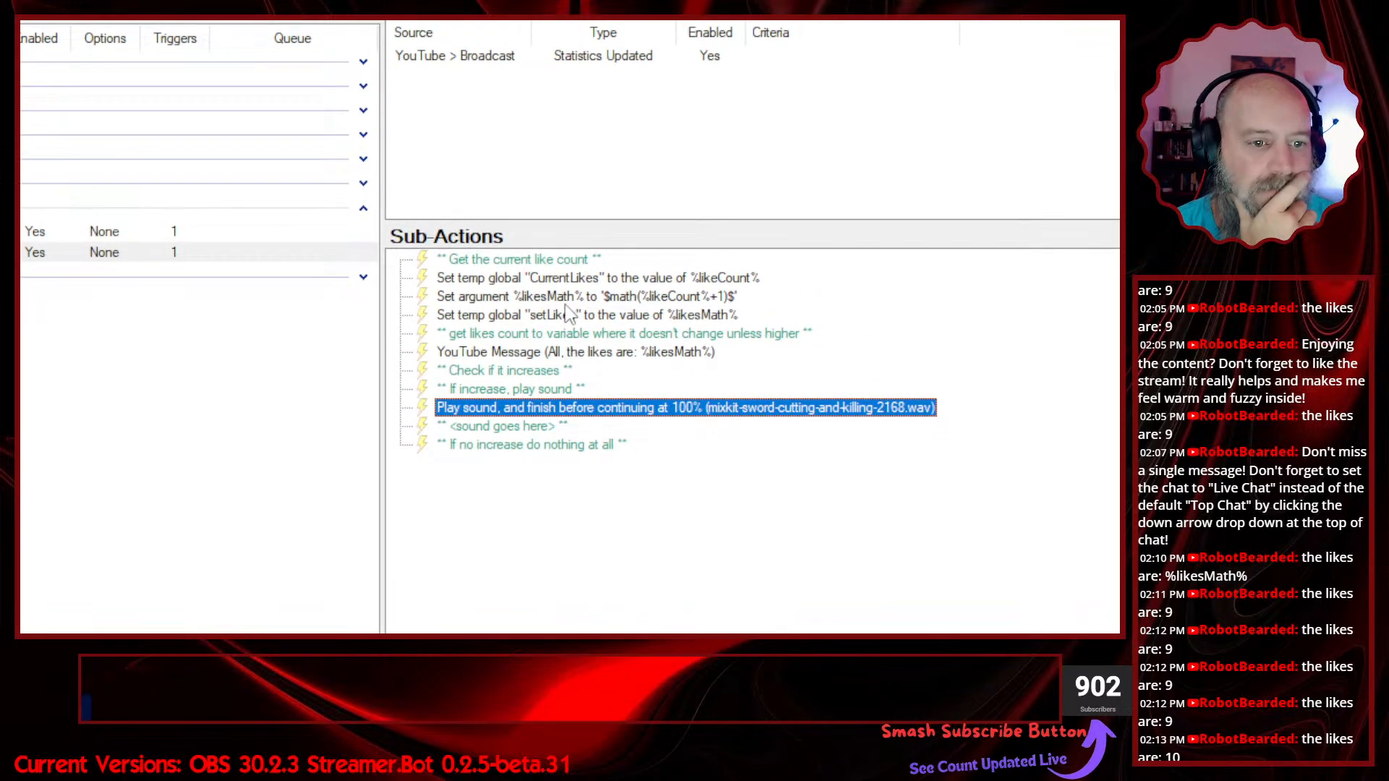
- Duplicate the likesMath argument sub-action and move the copy directly above the "If no increase do nothing at all" comment
right_click(569, 297)
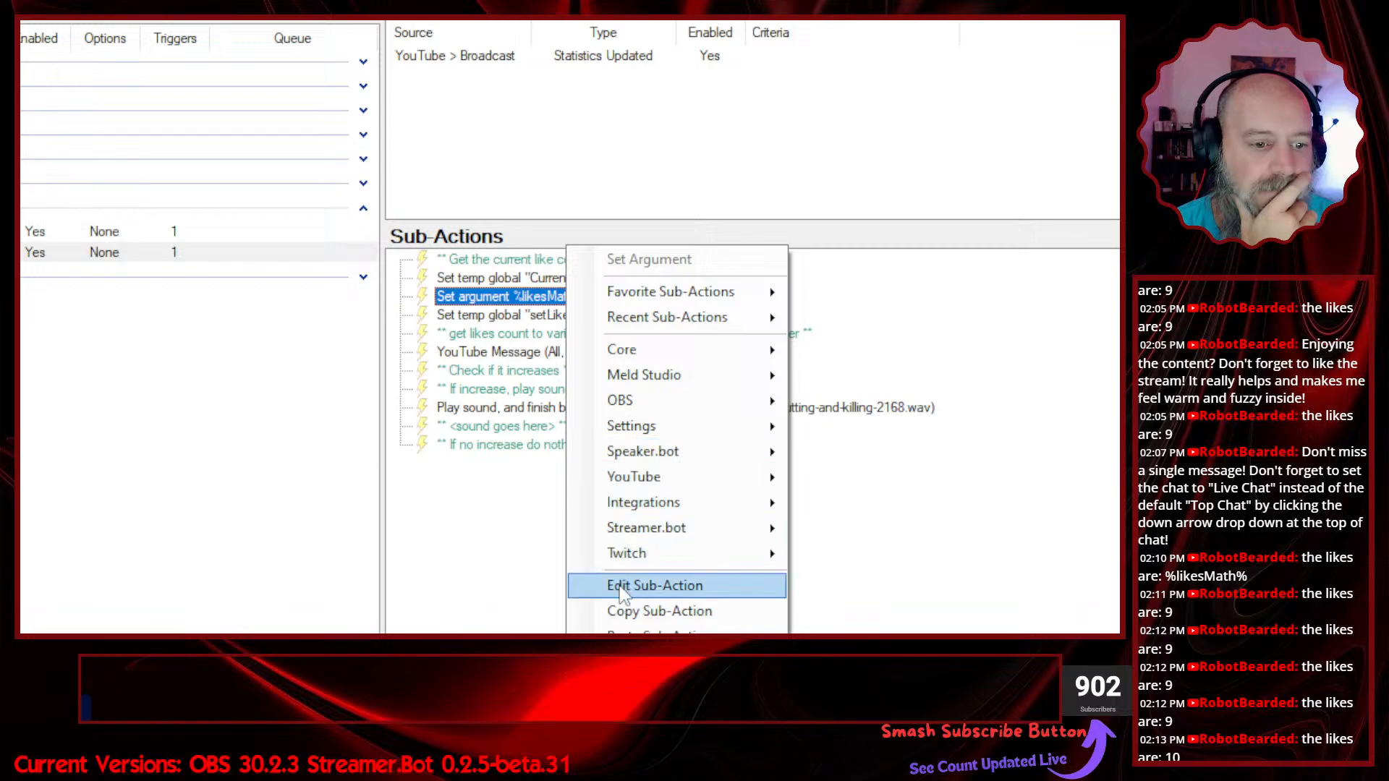
click(581, 404)
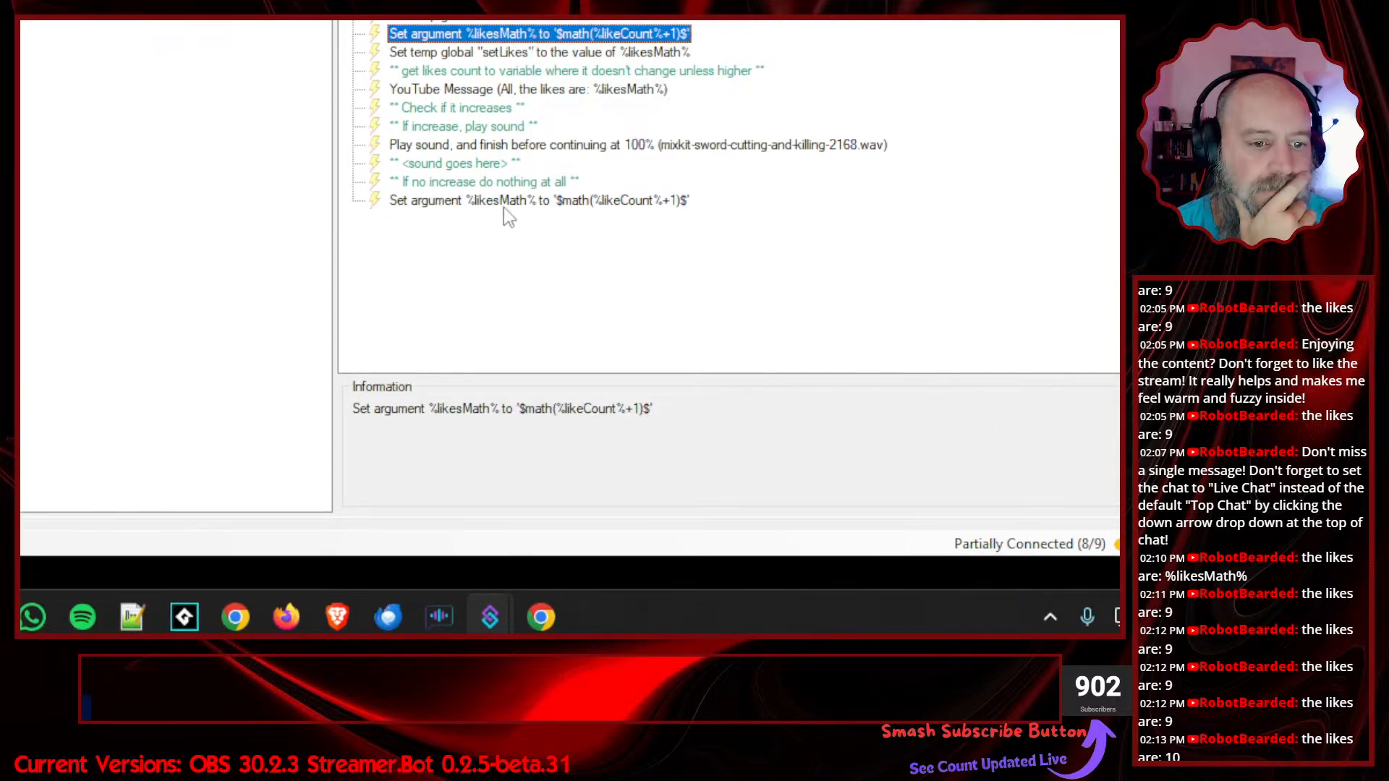
drag(504, 204, 504, 182)
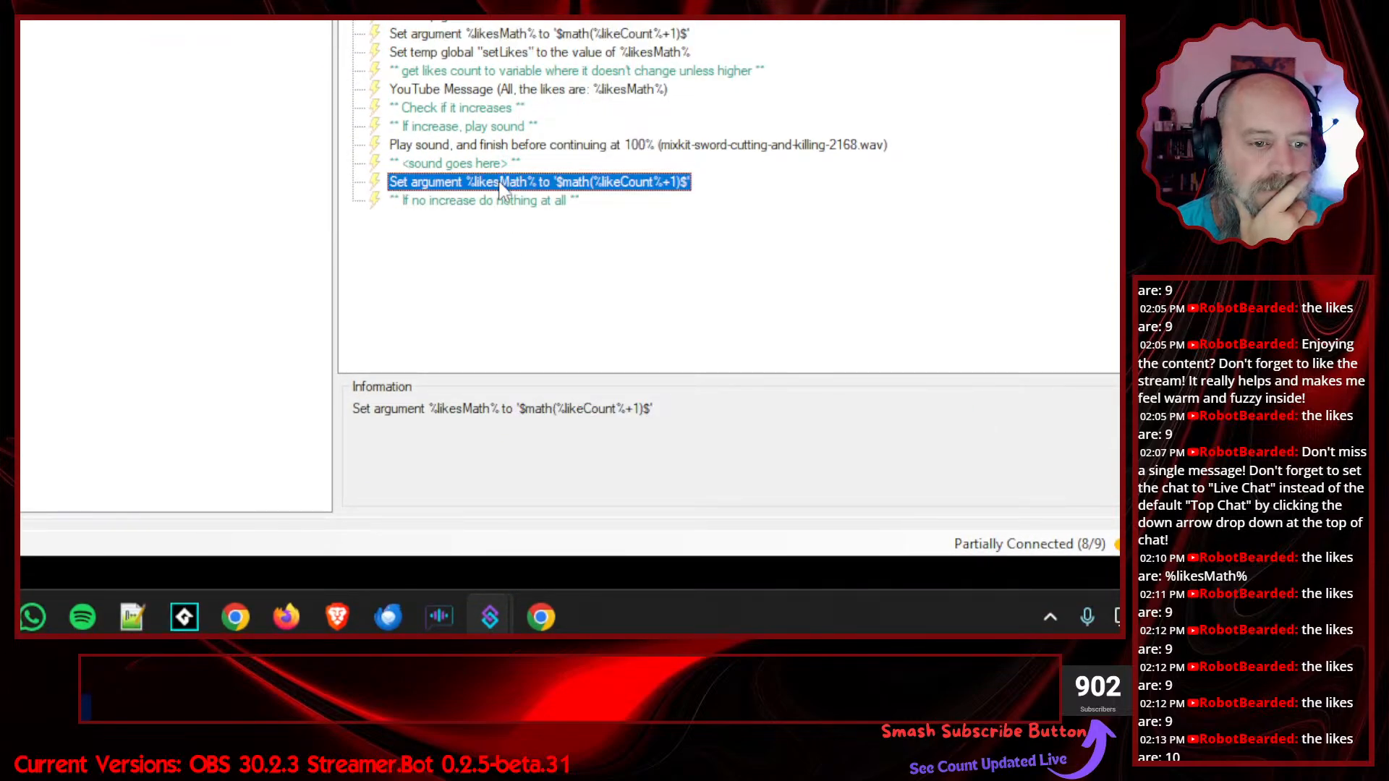
- Change the value of the duplicated likesMath argument to $math(%likeCount%-1)$
double_click(505, 181)
click(316, 87)
double_click(315, 87)
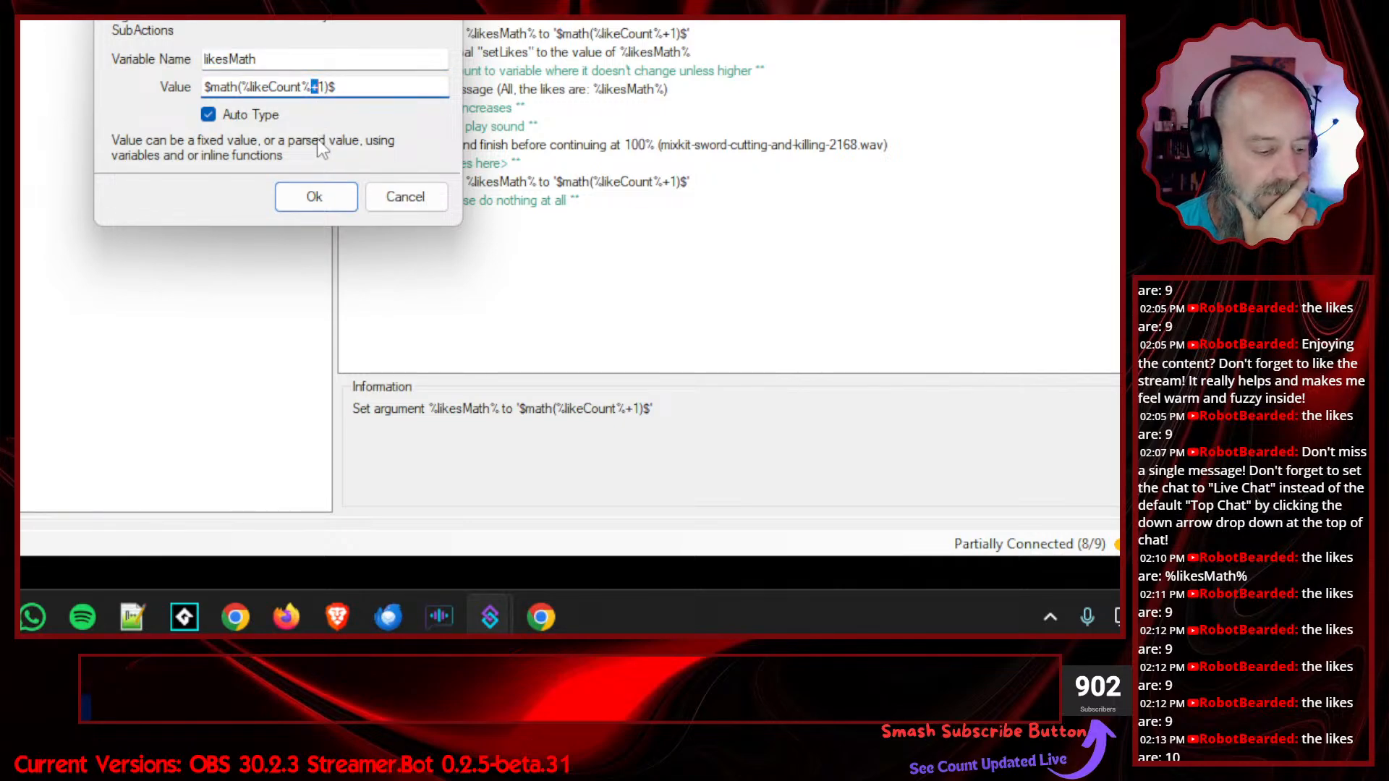
text(-)
click(314, 197)
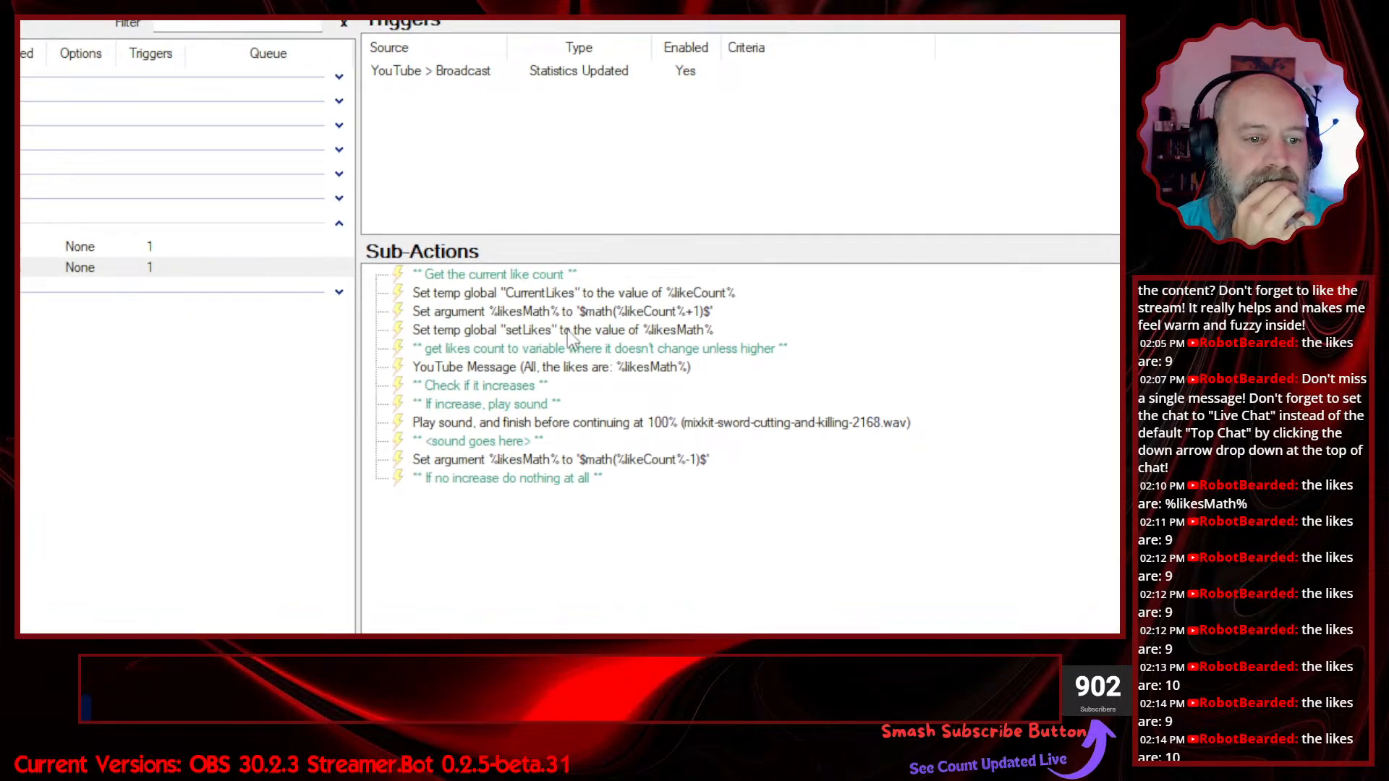
- Duplicate the setLikes set-global sub-action and move the copy directly below the likesMath argument that subtracts 1
right_click(567, 330)
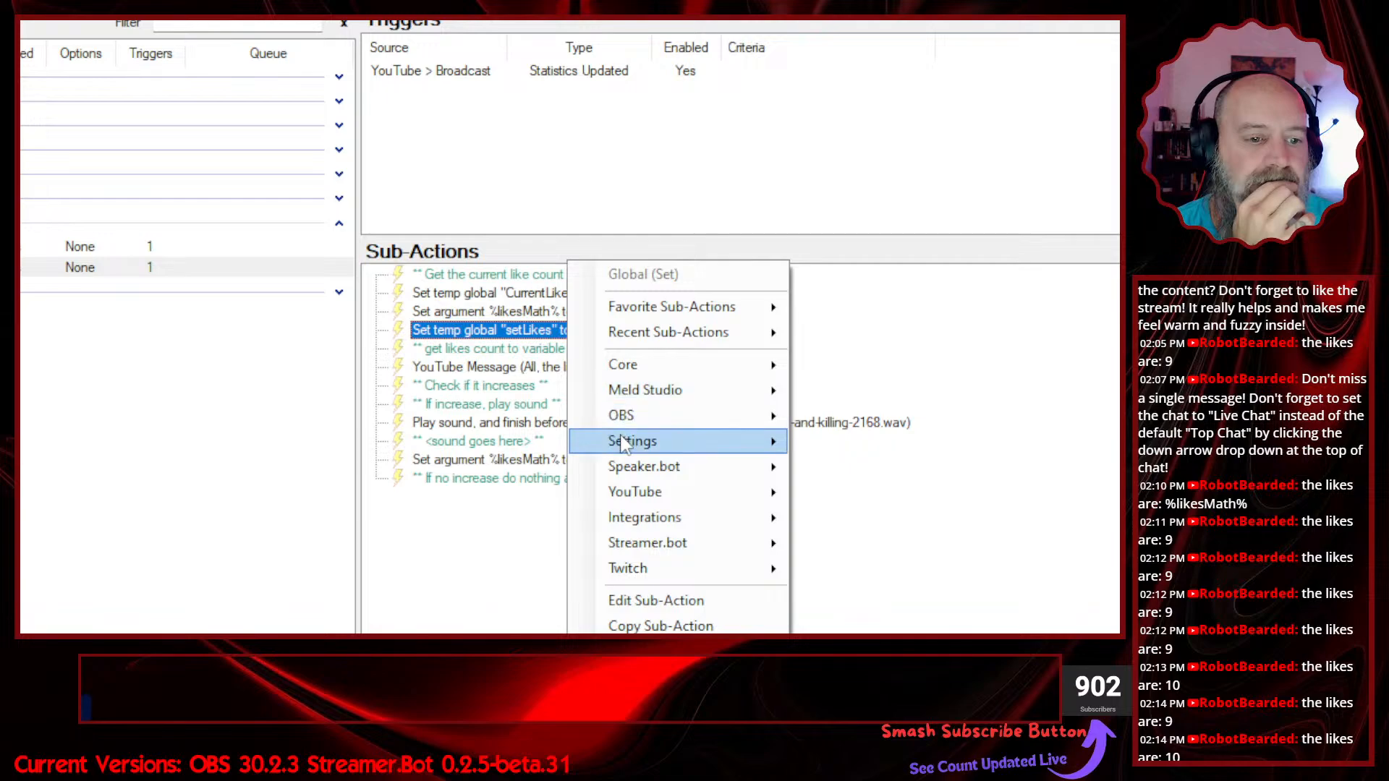
mouse_move(621, 438)
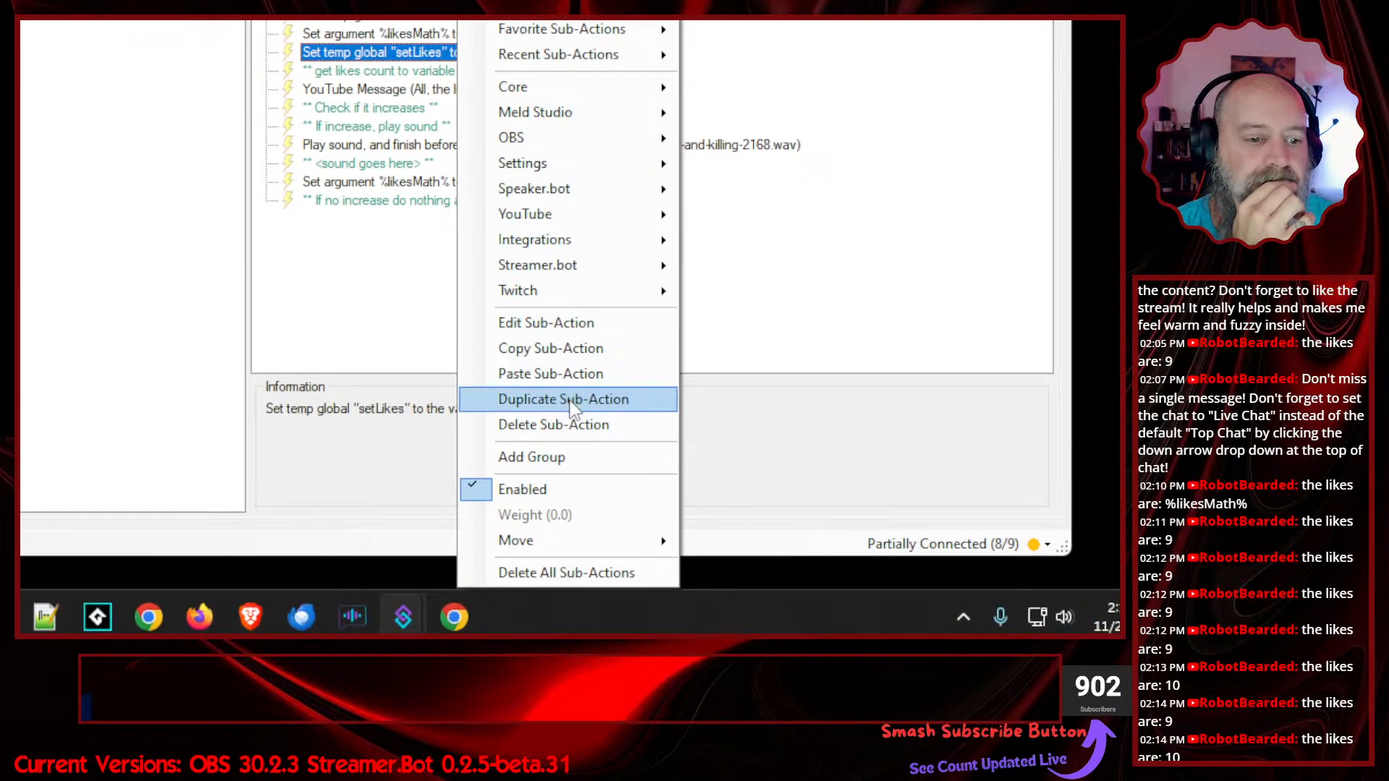
click(570, 398)
drag(427, 219, 426, 197)
click(489, 275)
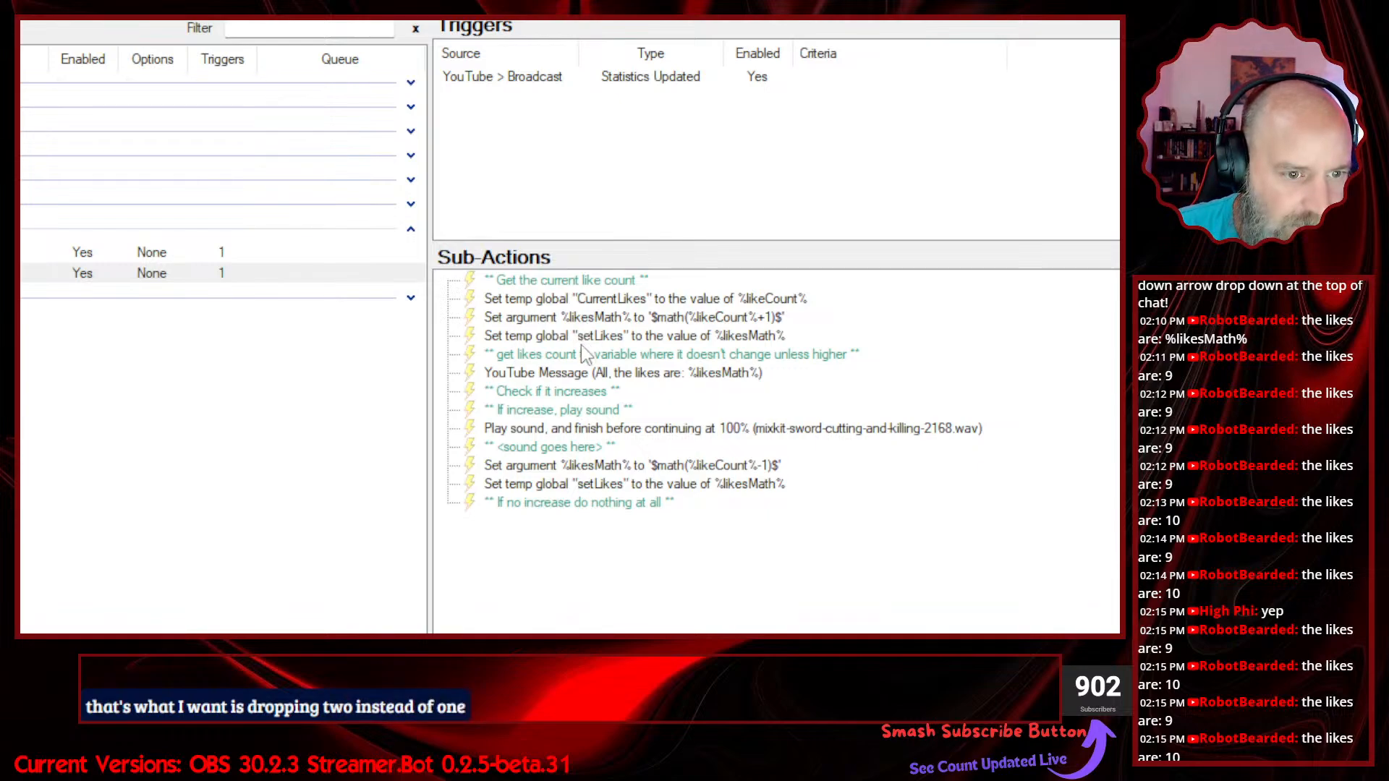
- Disable the second setLikes set-global sub-action, above the "If no increase do nothing at all" comment
click(598, 486)
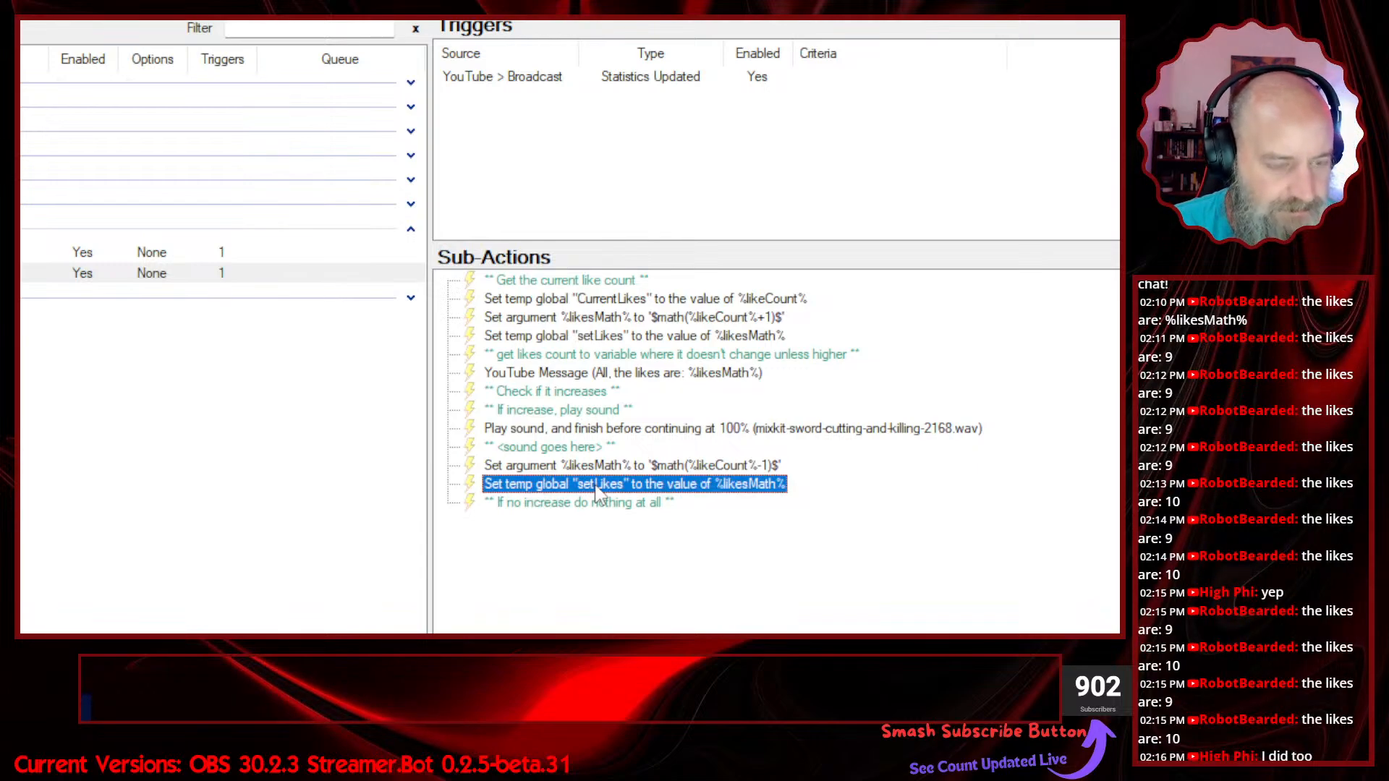
right_click(598, 492)
click(556, 478)
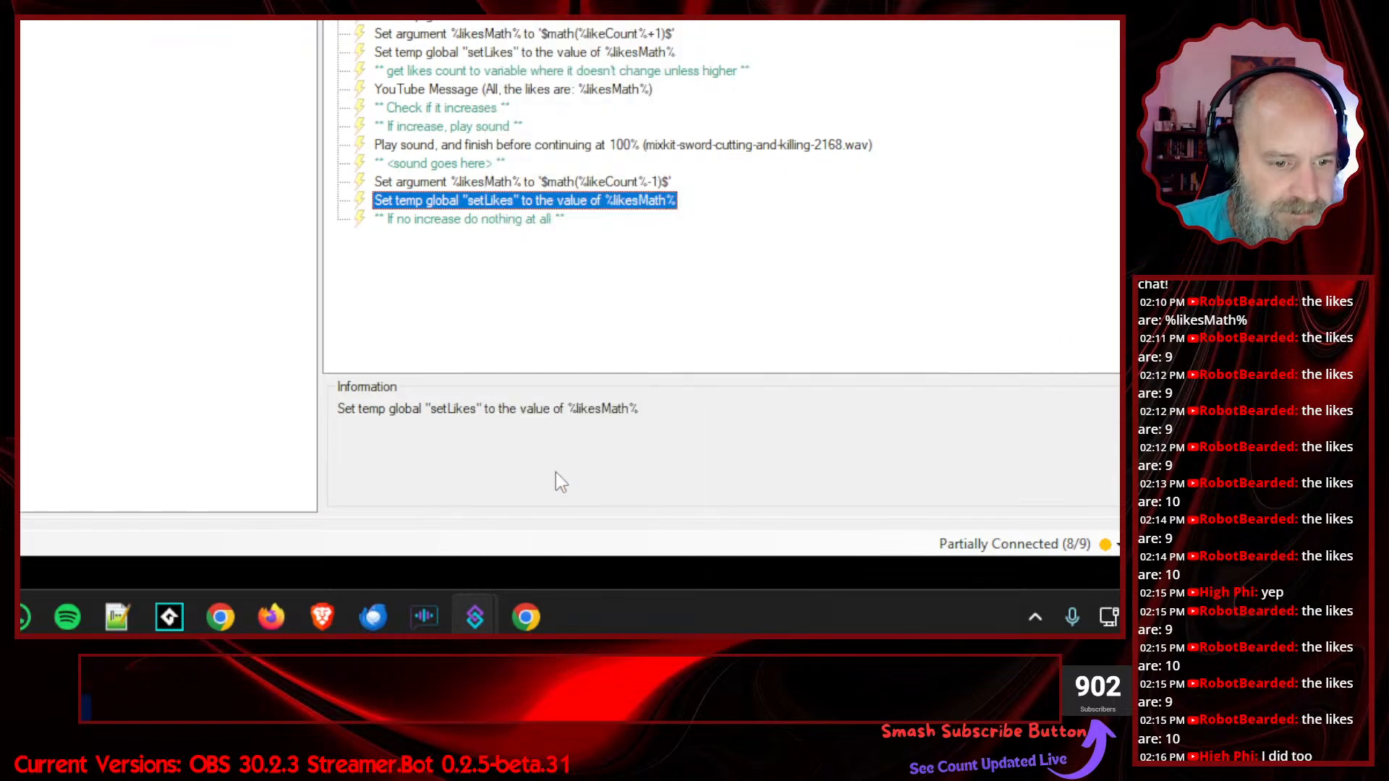
click(542, 302)
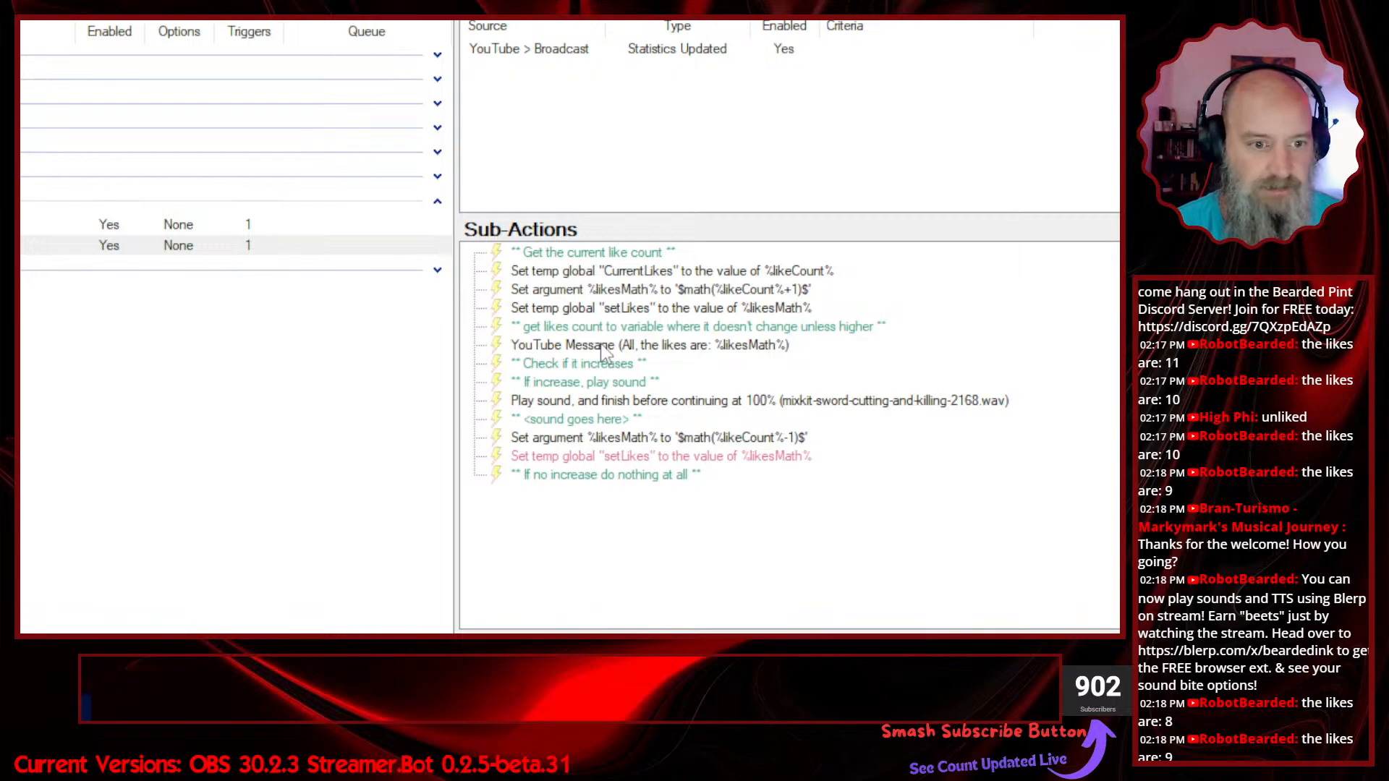
- Disable the likesMath argument sub-action that subtracts 1 from the like count
click(609, 438)
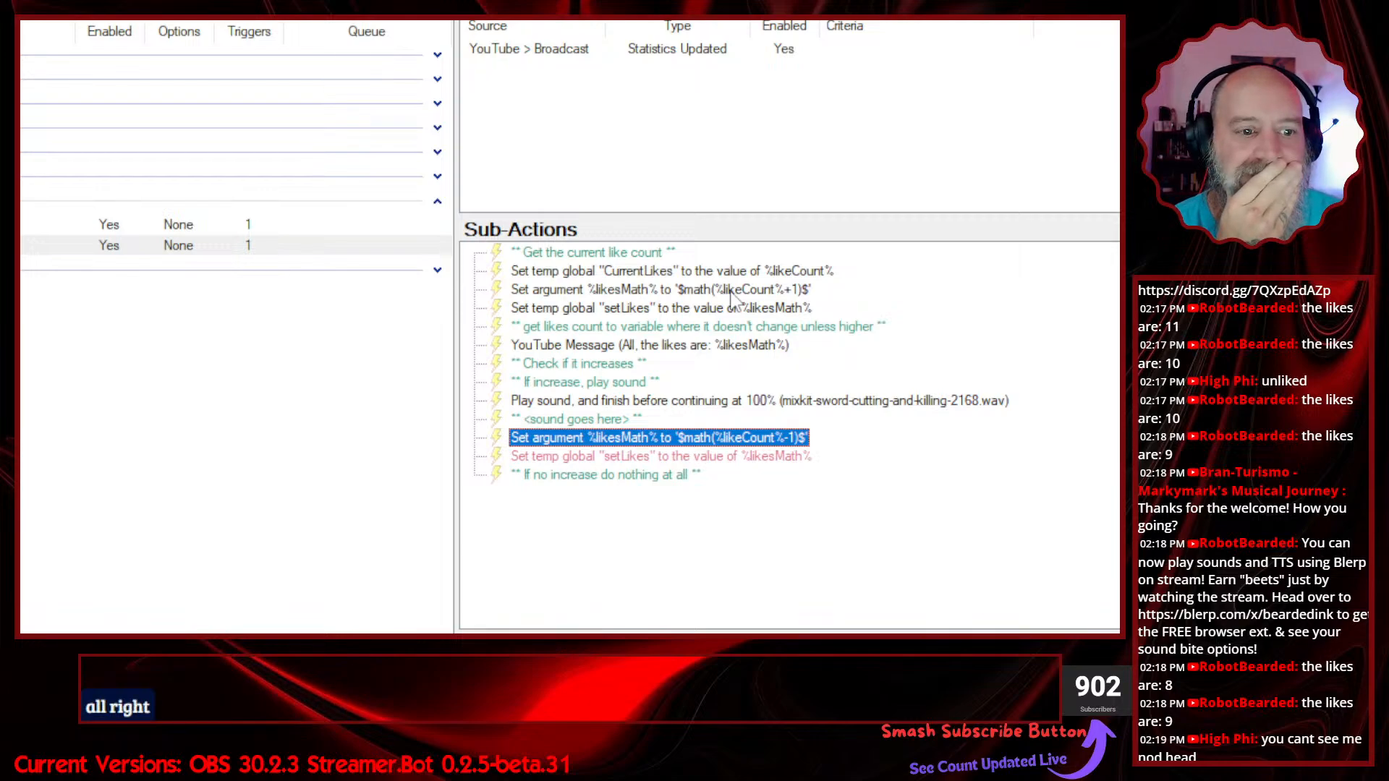
click(689, 461)
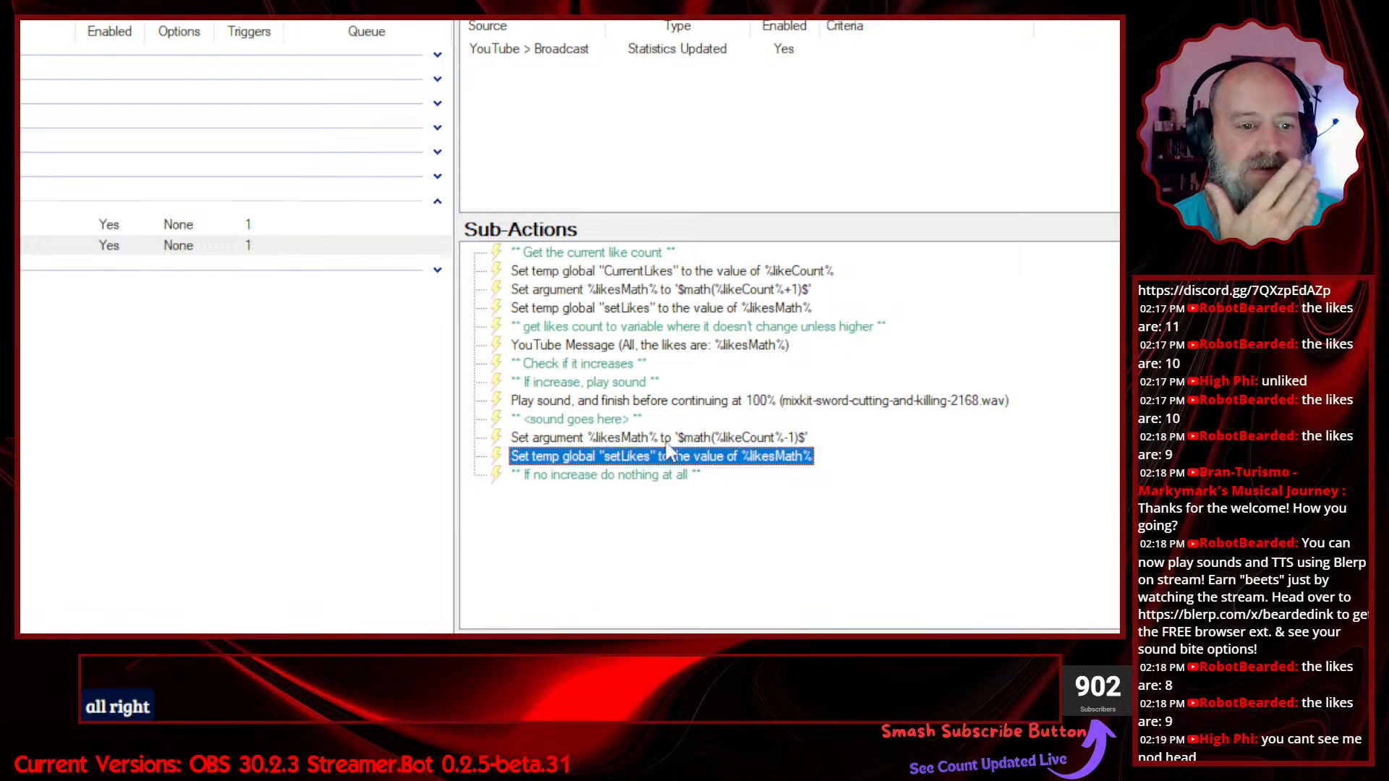
right_click(666, 439)
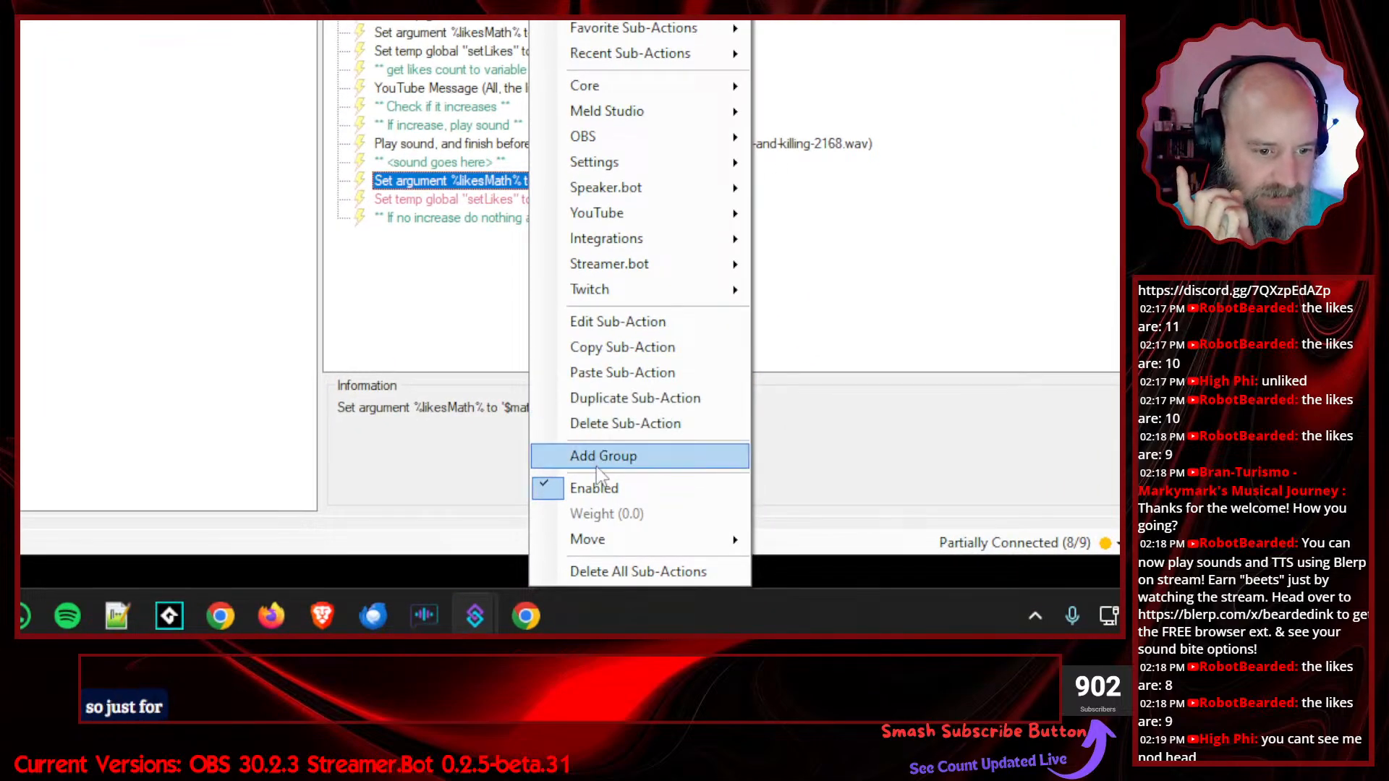
click(596, 487)
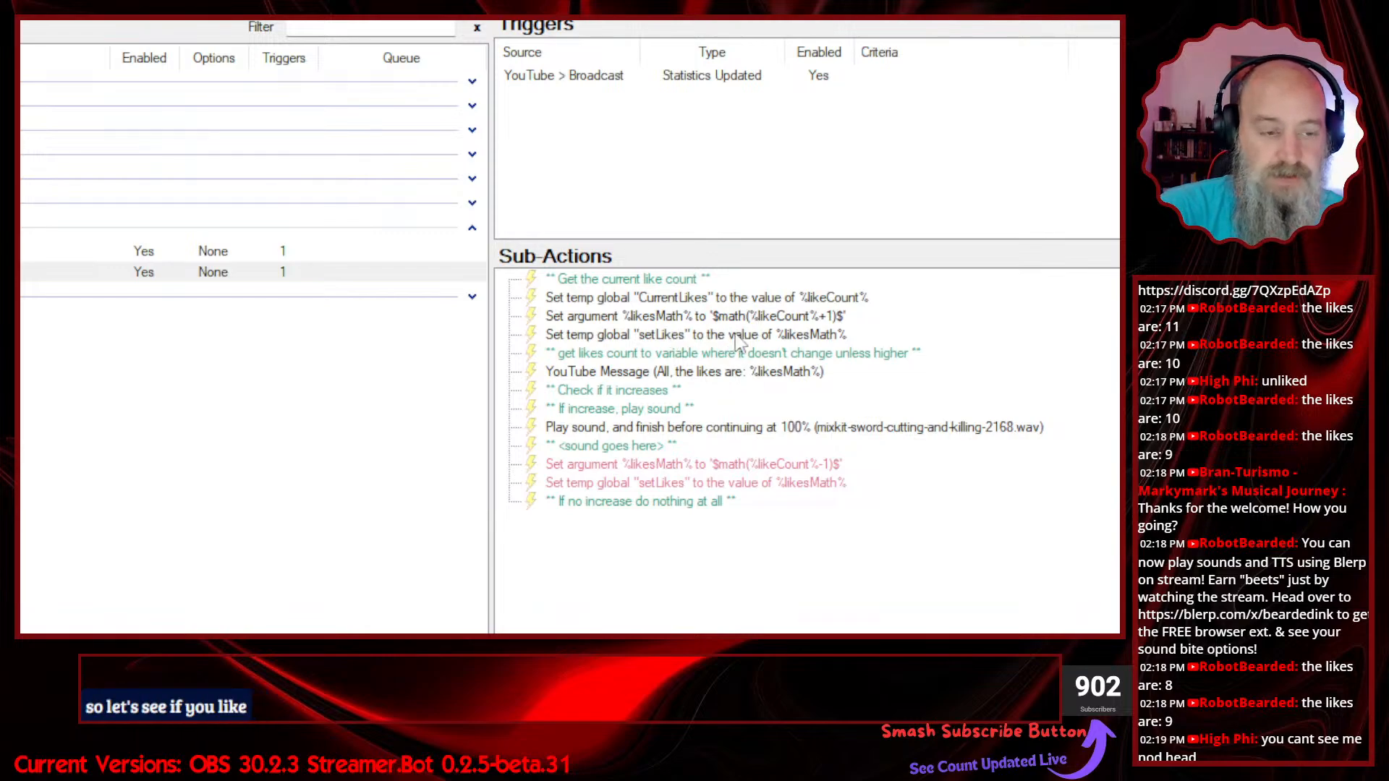
- Change the value of the disabled likesMath argument that subtracts 1 to $math(%setLikes%-1)$
double_click(713, 467)
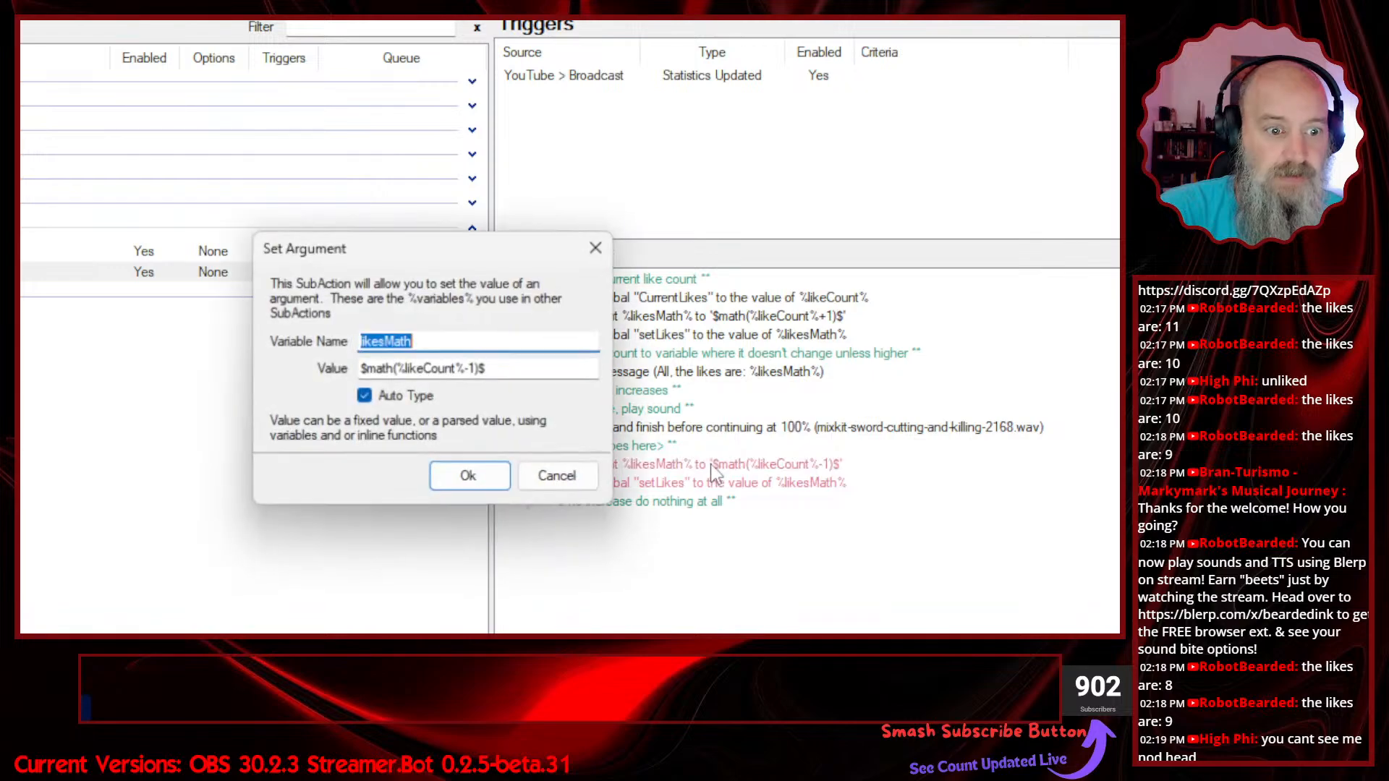
drag(408, 370, 460, 375)
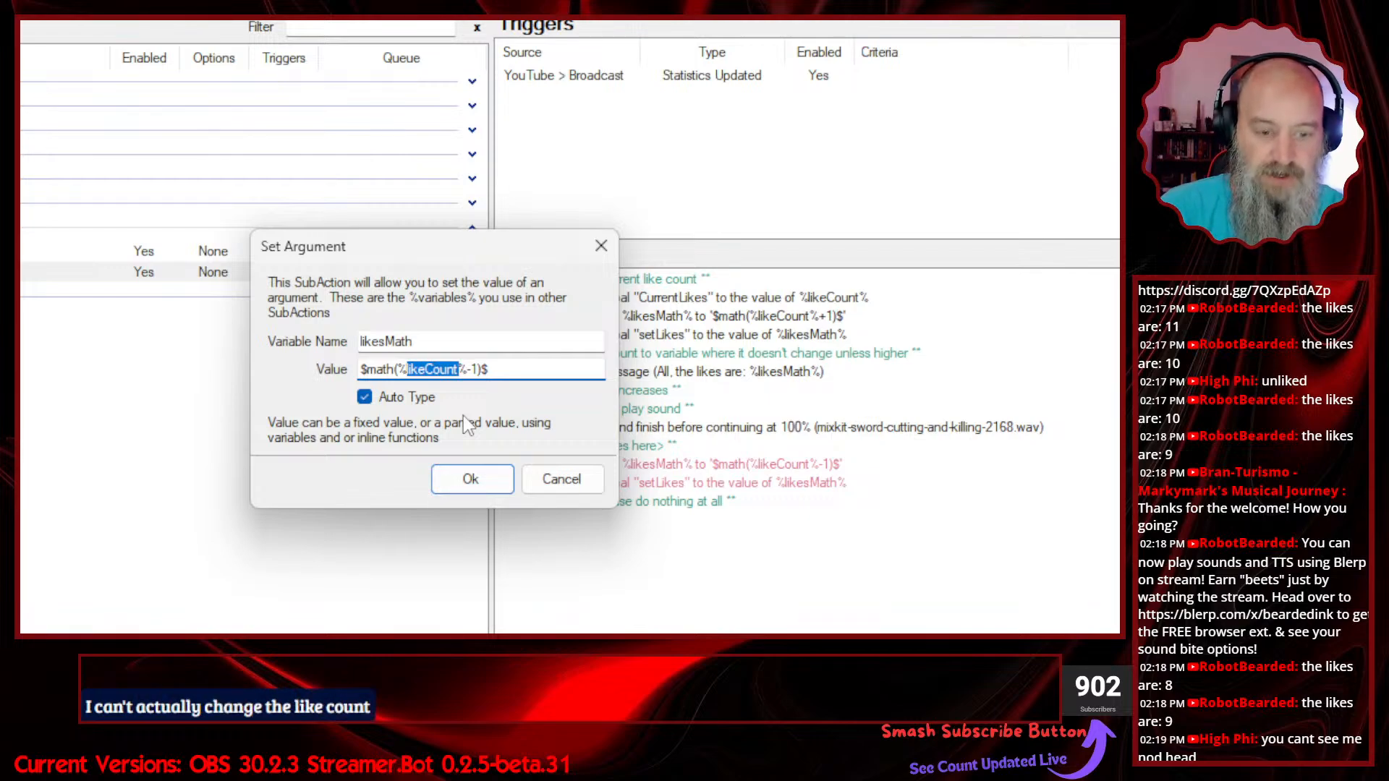
text(setL)
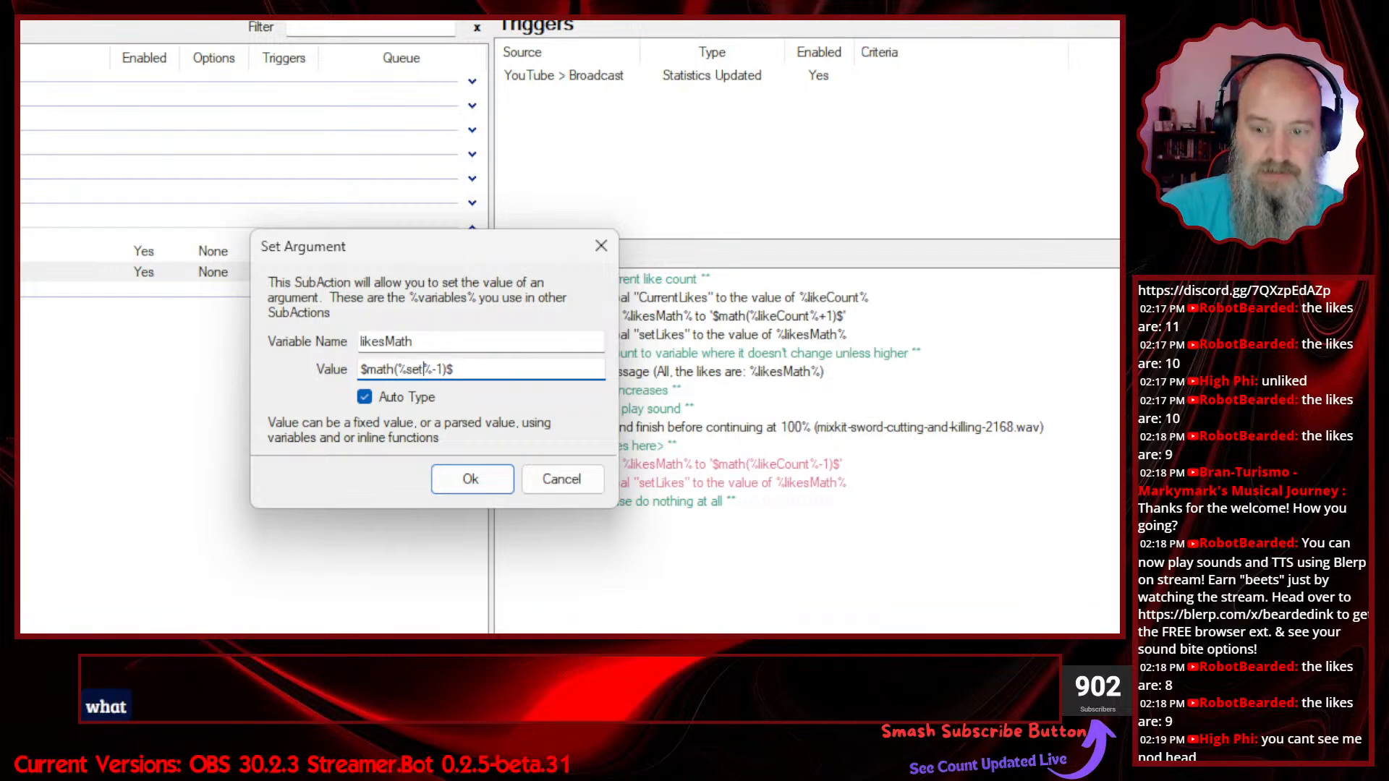
text(ikes)
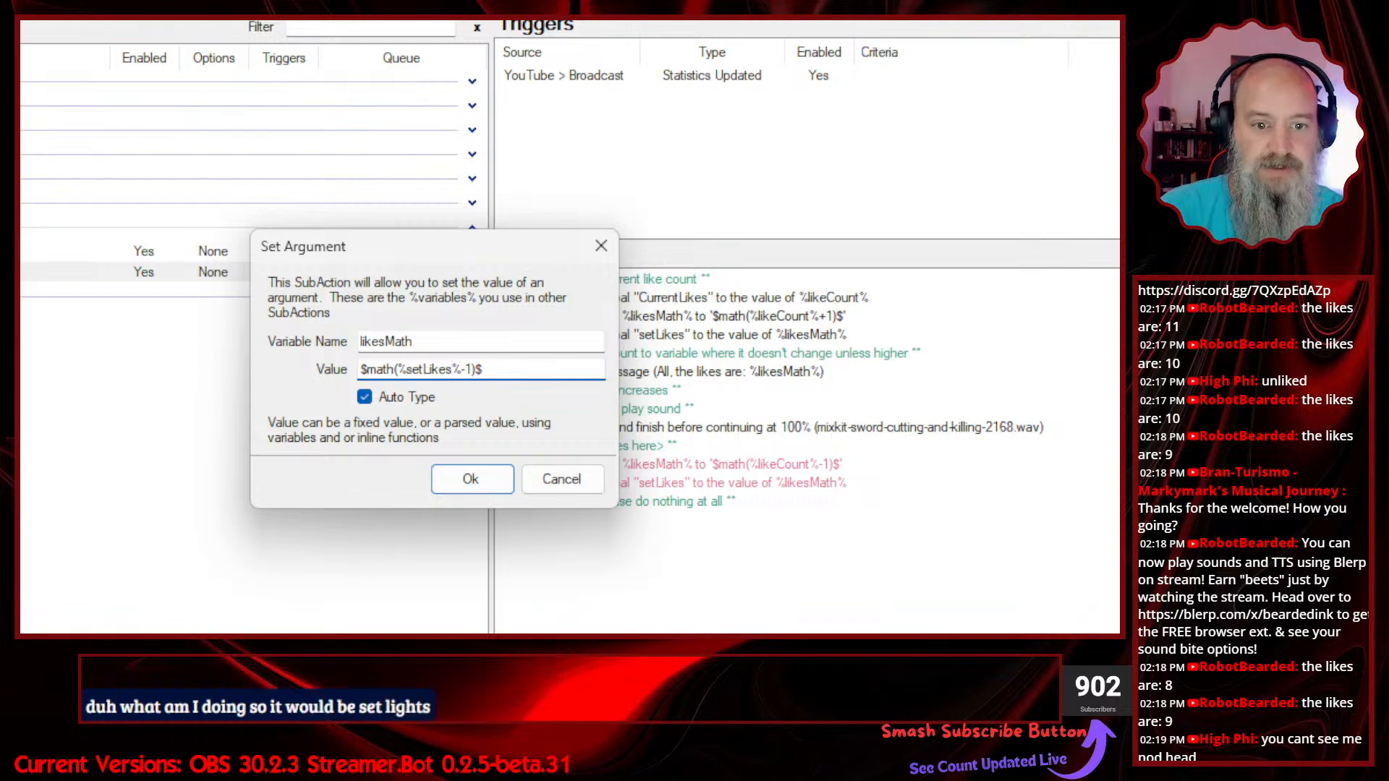
click(474, 484)
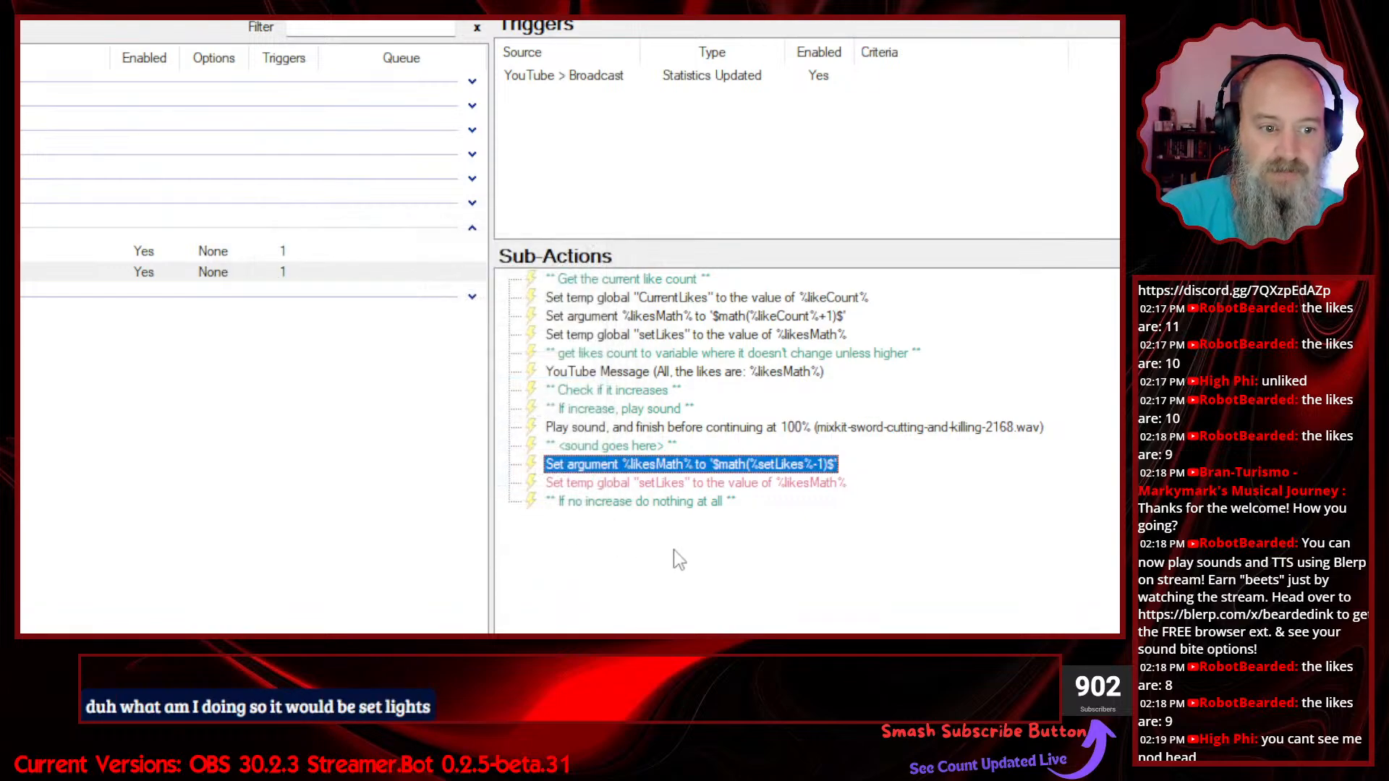
click(675, 551)
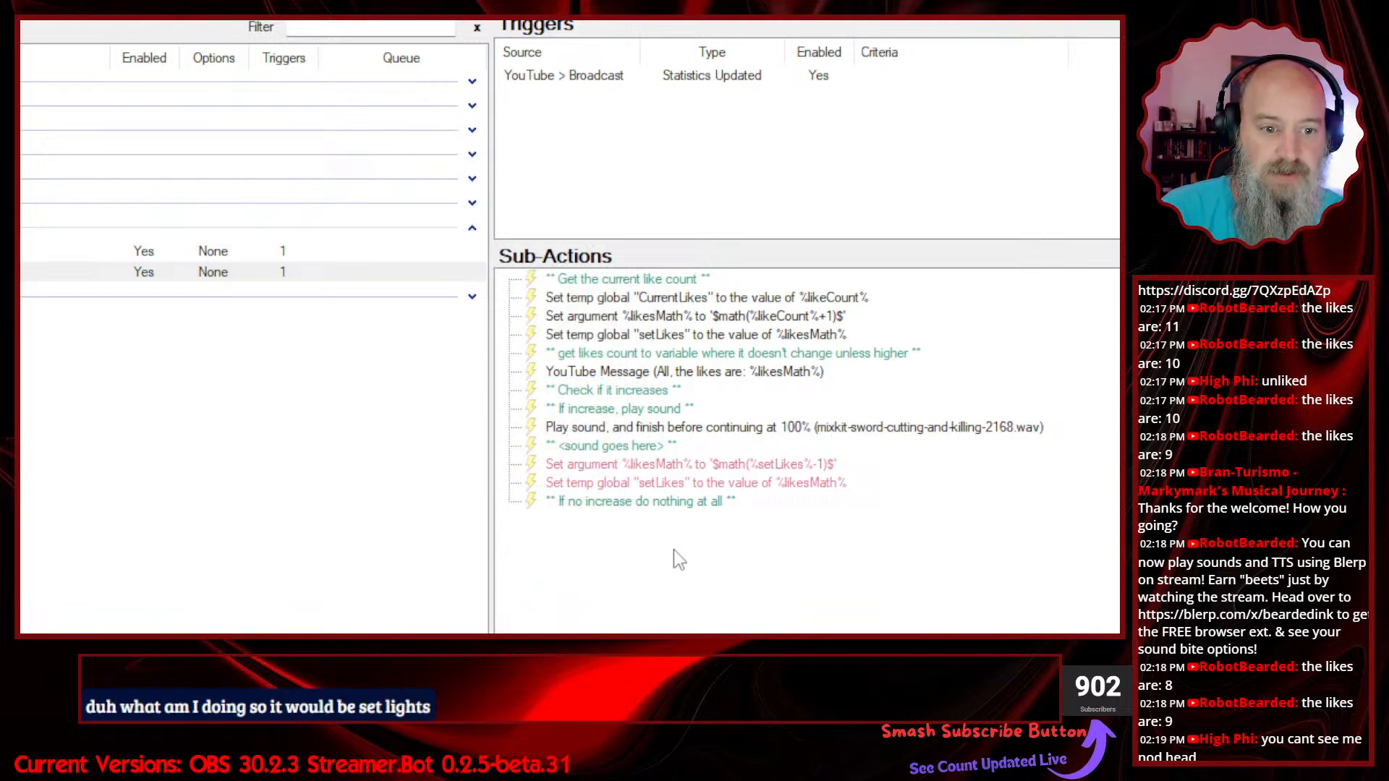
- Enable the likesMath argument sub-action that subtracts 1 from setLikes
right_click(692, 464)
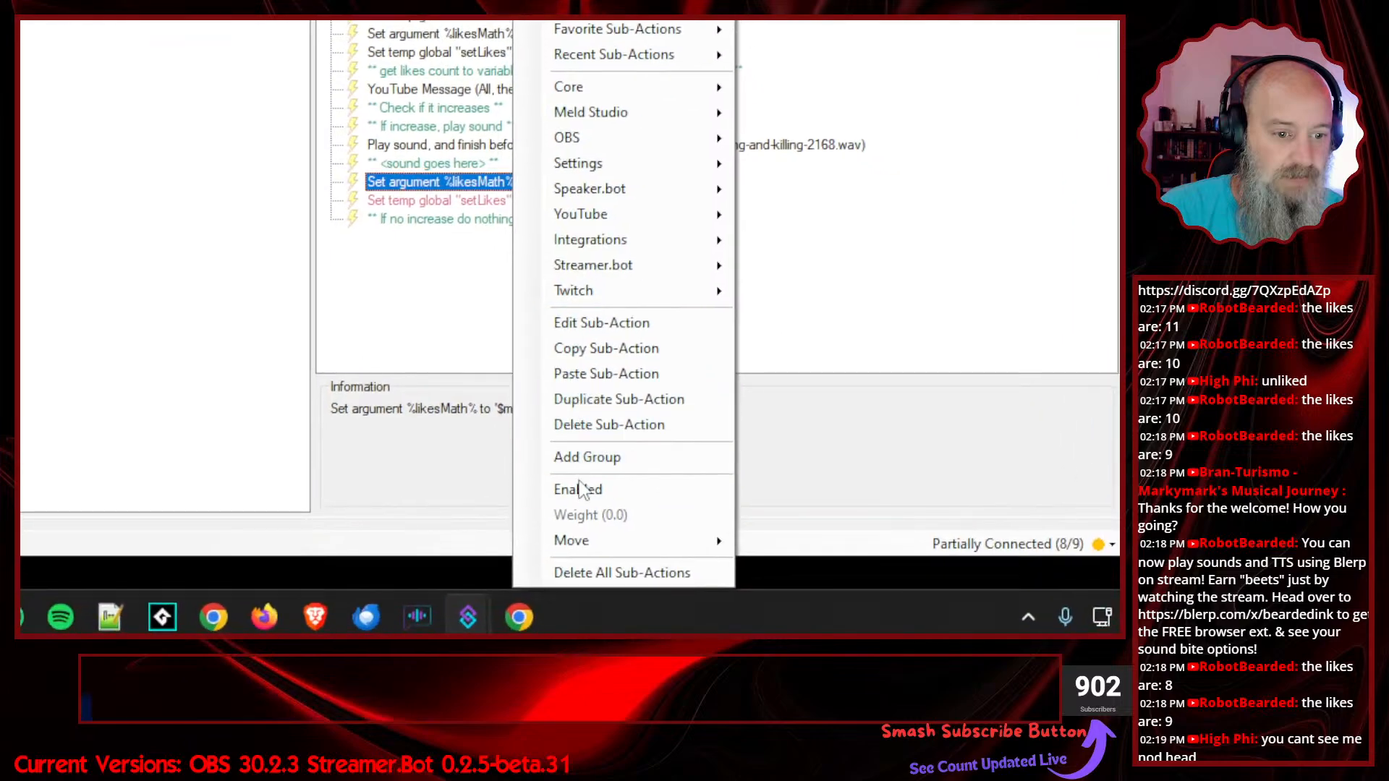
click(581, 489)
click(523, 353)
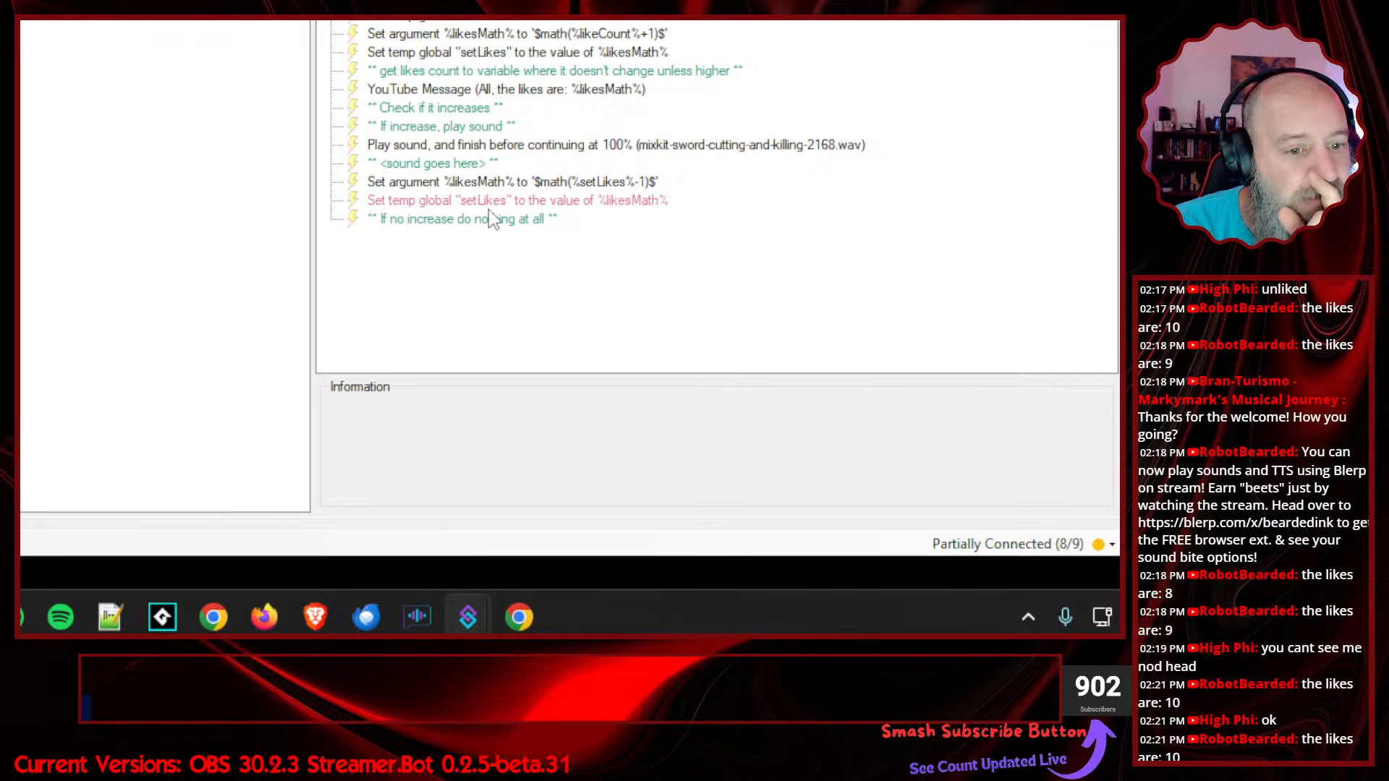
- Enable the second setLikes set-global sub-action, below the likesMath subtraction, and disable it again
right_click(482, 203)
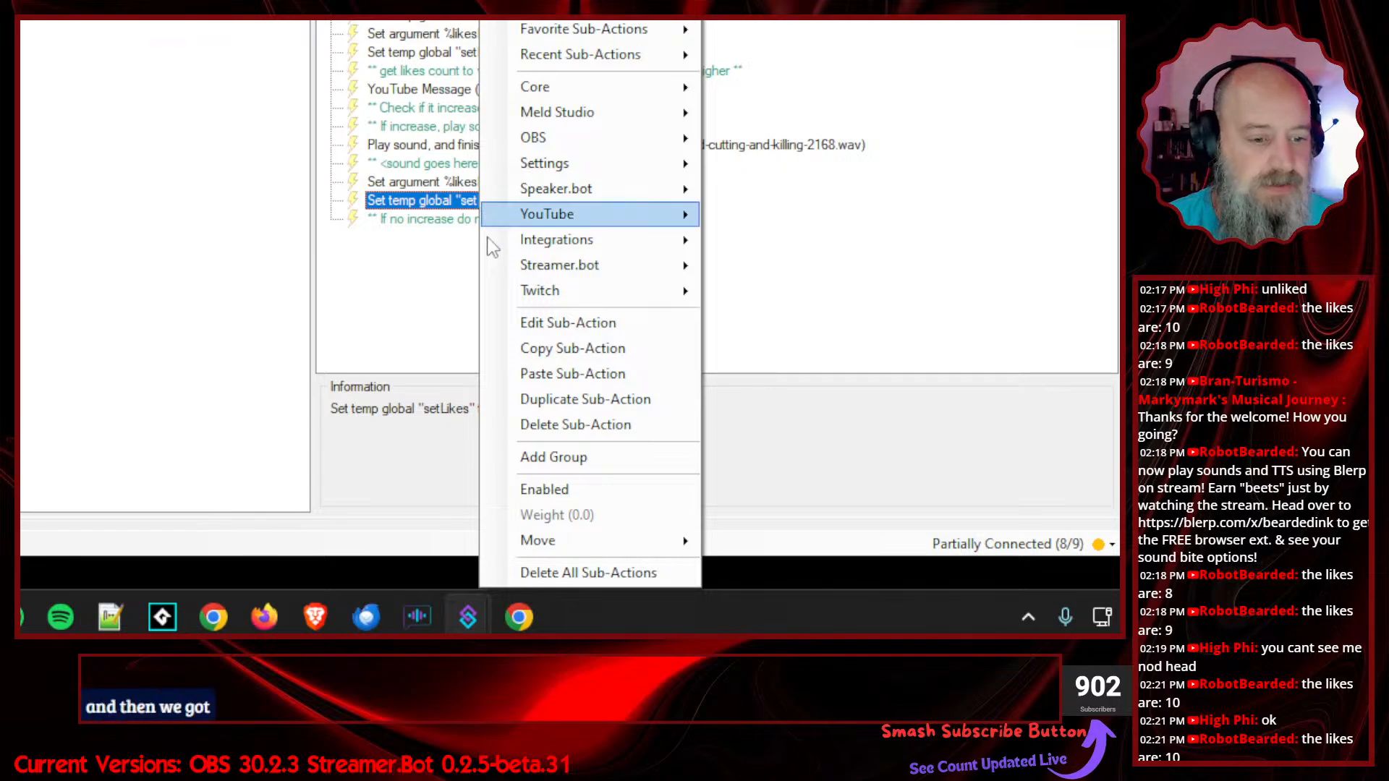
key(Escape)
click(486, 295)
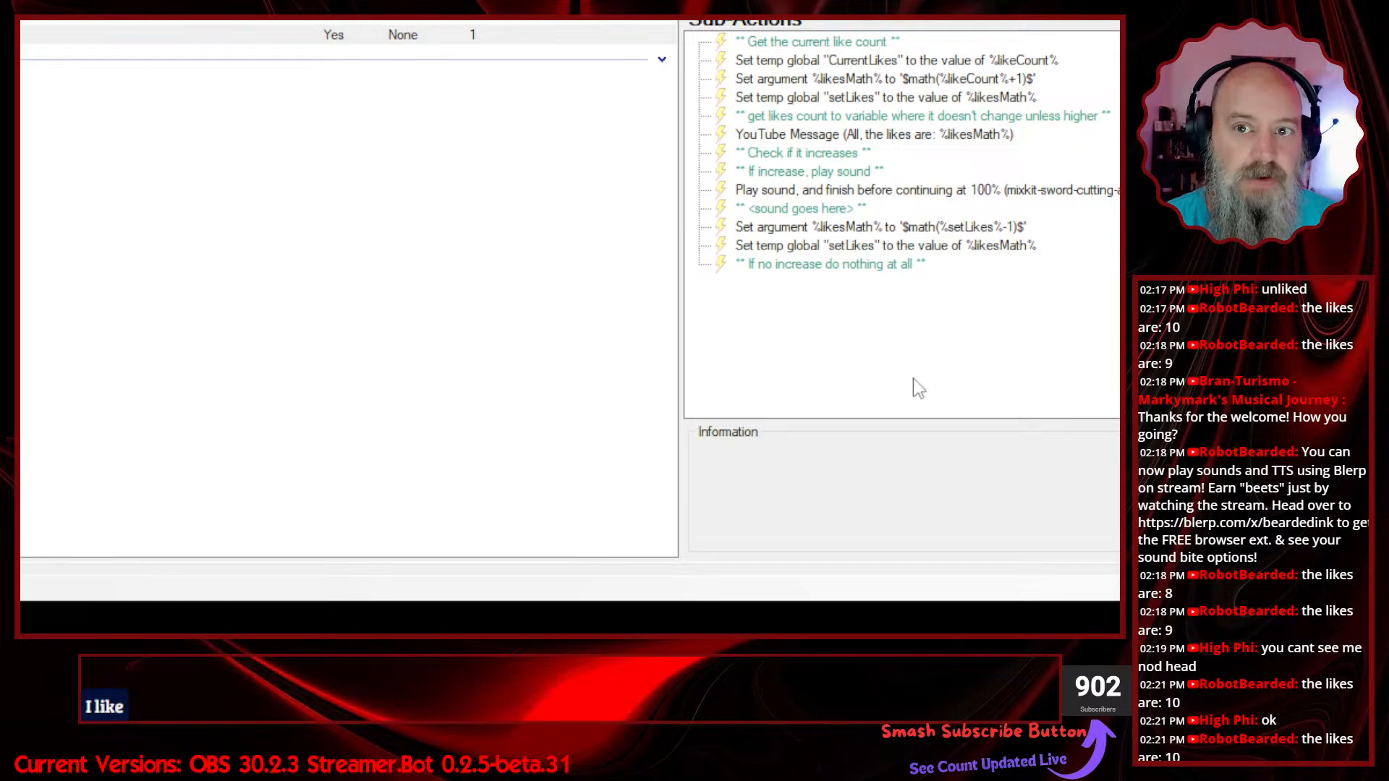
right_click(880, 248)
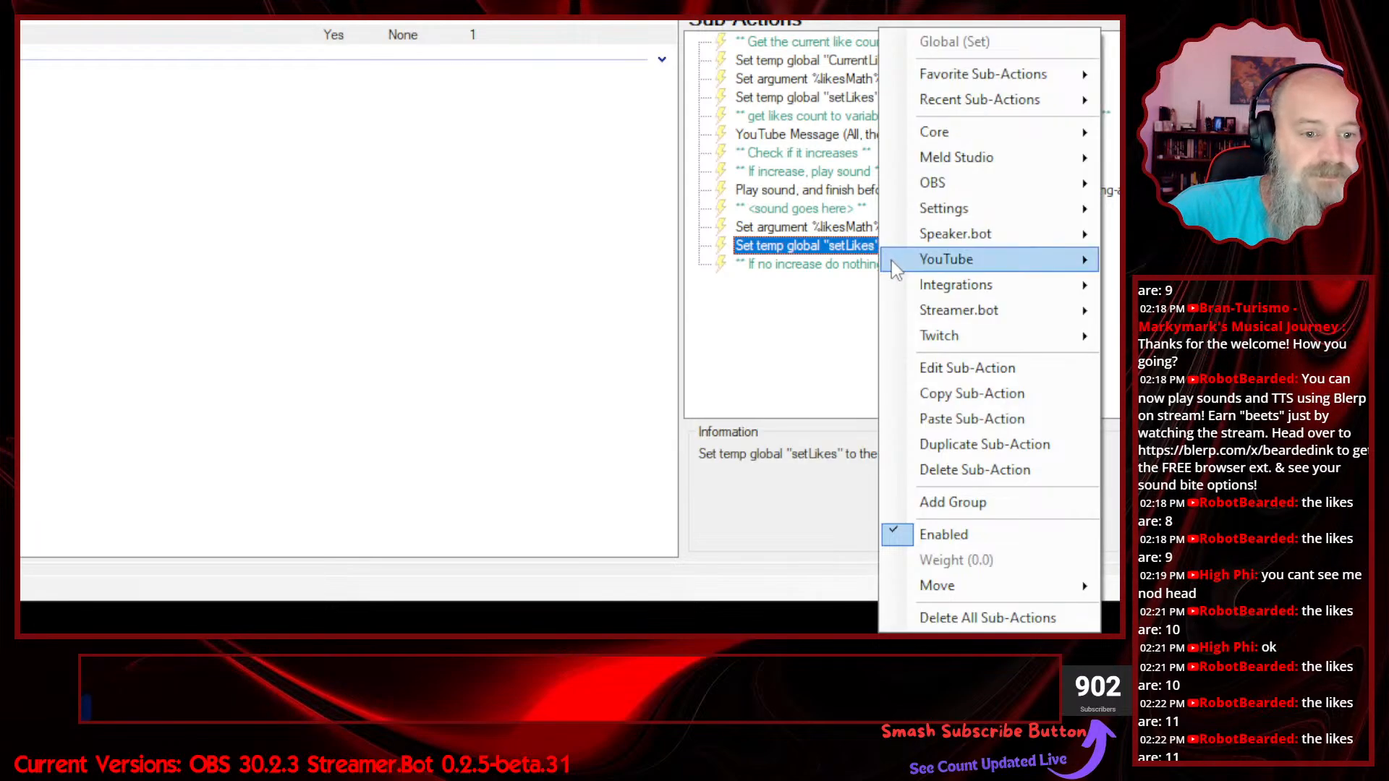
click(940, 534)
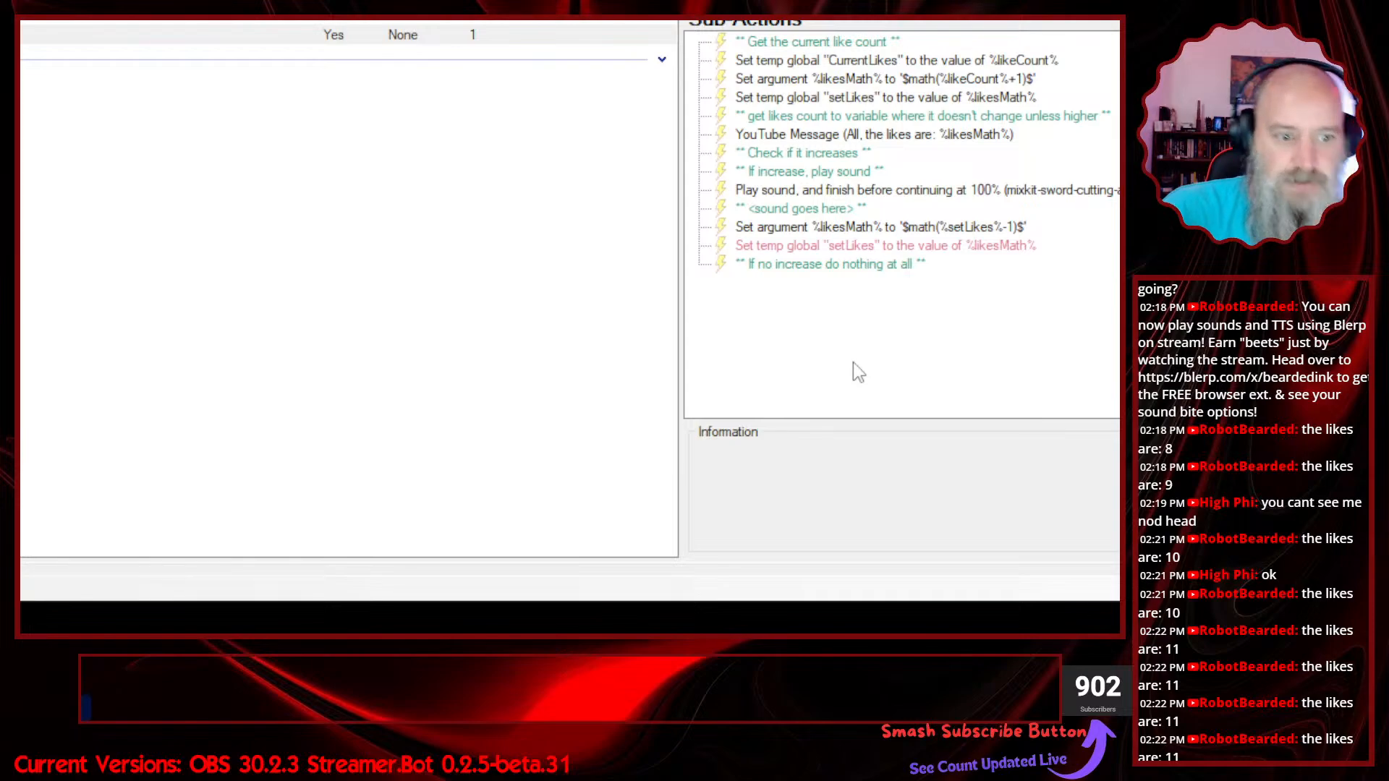
- Set the value of the second likesMath argument, below the "<sound goes here>" comment, to $math(%likeCount%-1)$
double_click(882, 226)
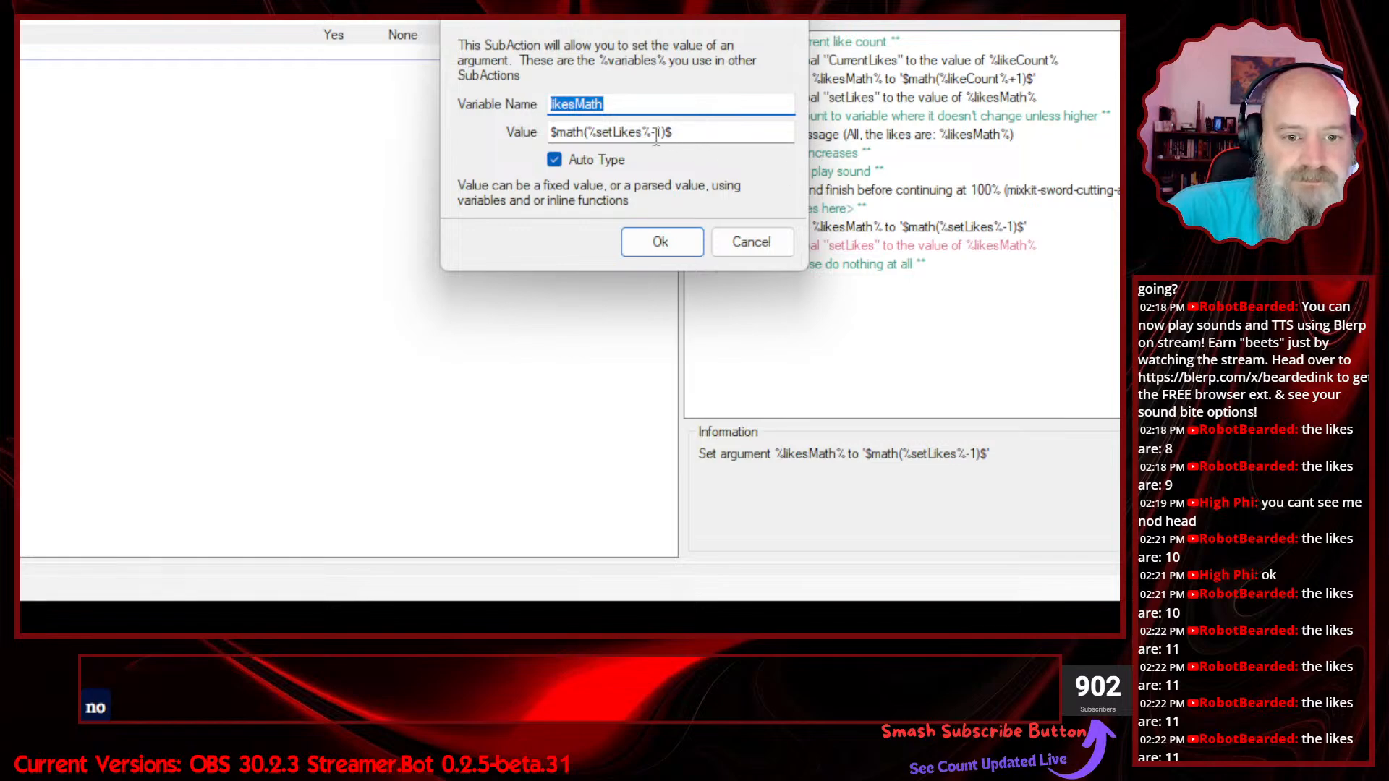
drag(597, 131, 646, 134)
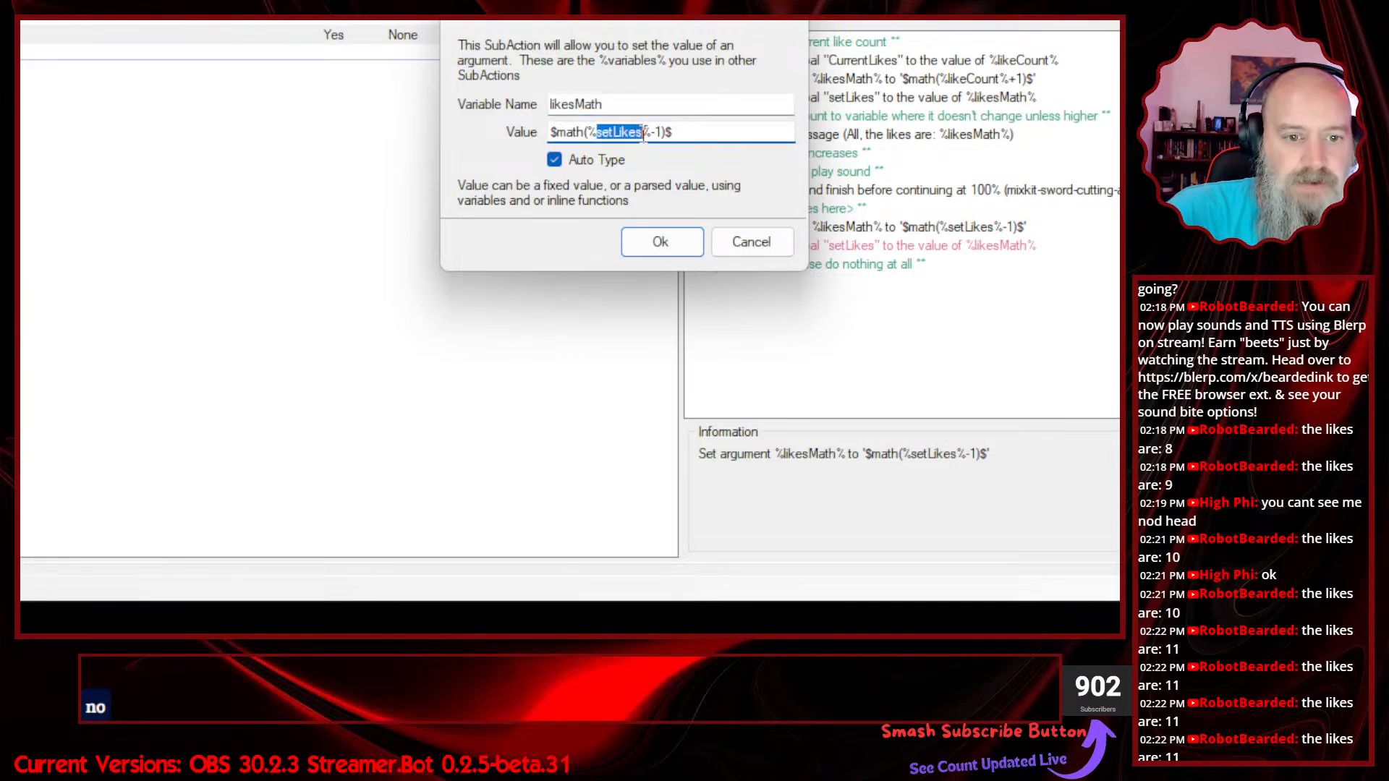
text(likeCount)
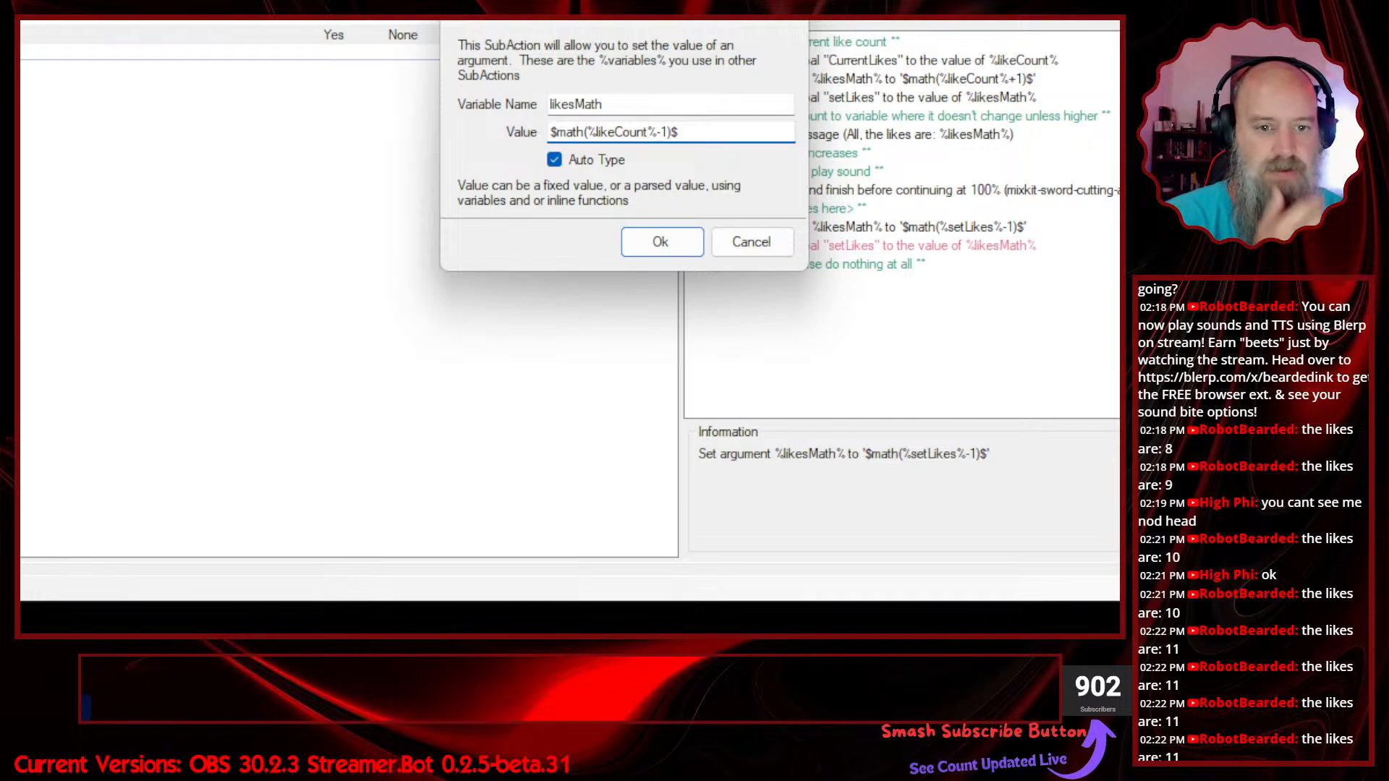
click(660, 241)
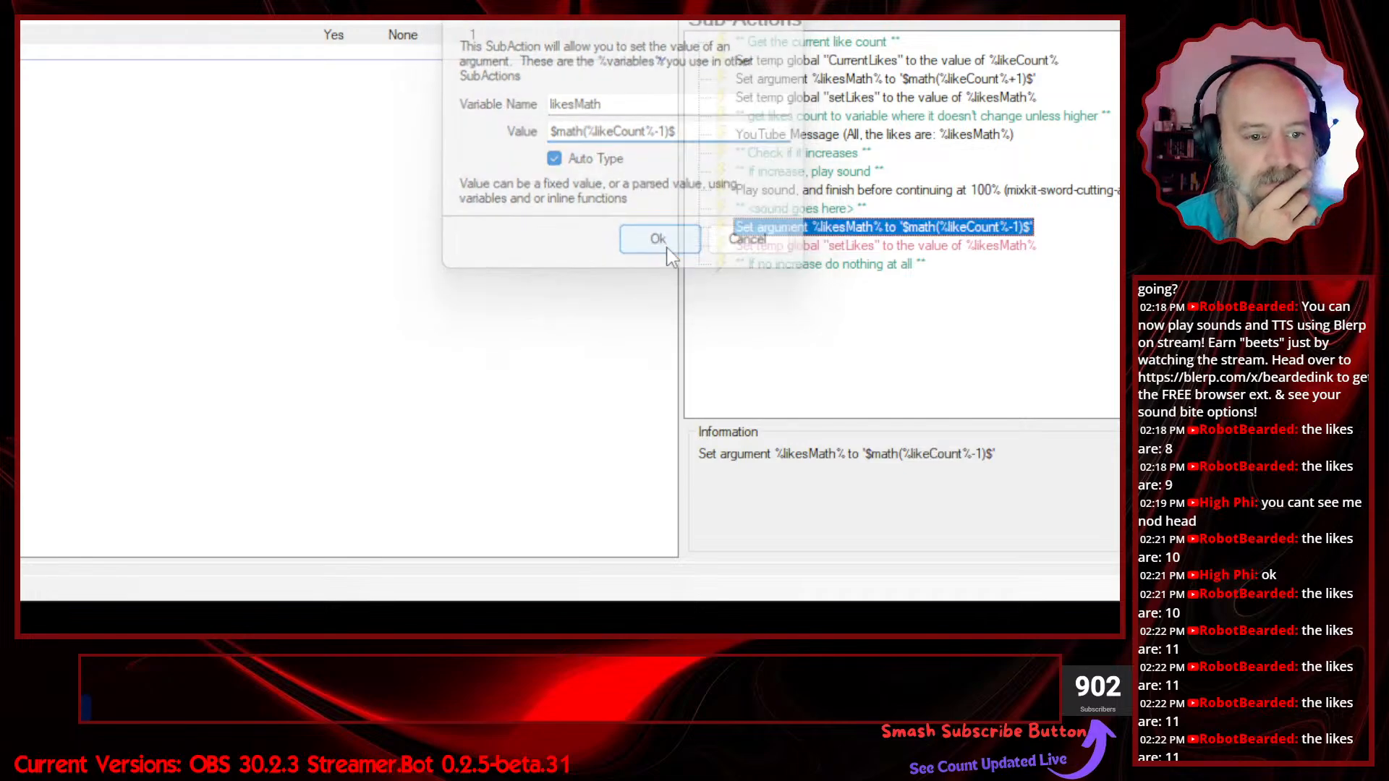
- Switch the setLikes set-global sub-action above the "If no increase do nothing at all" comment on and back off
click(826, 245)
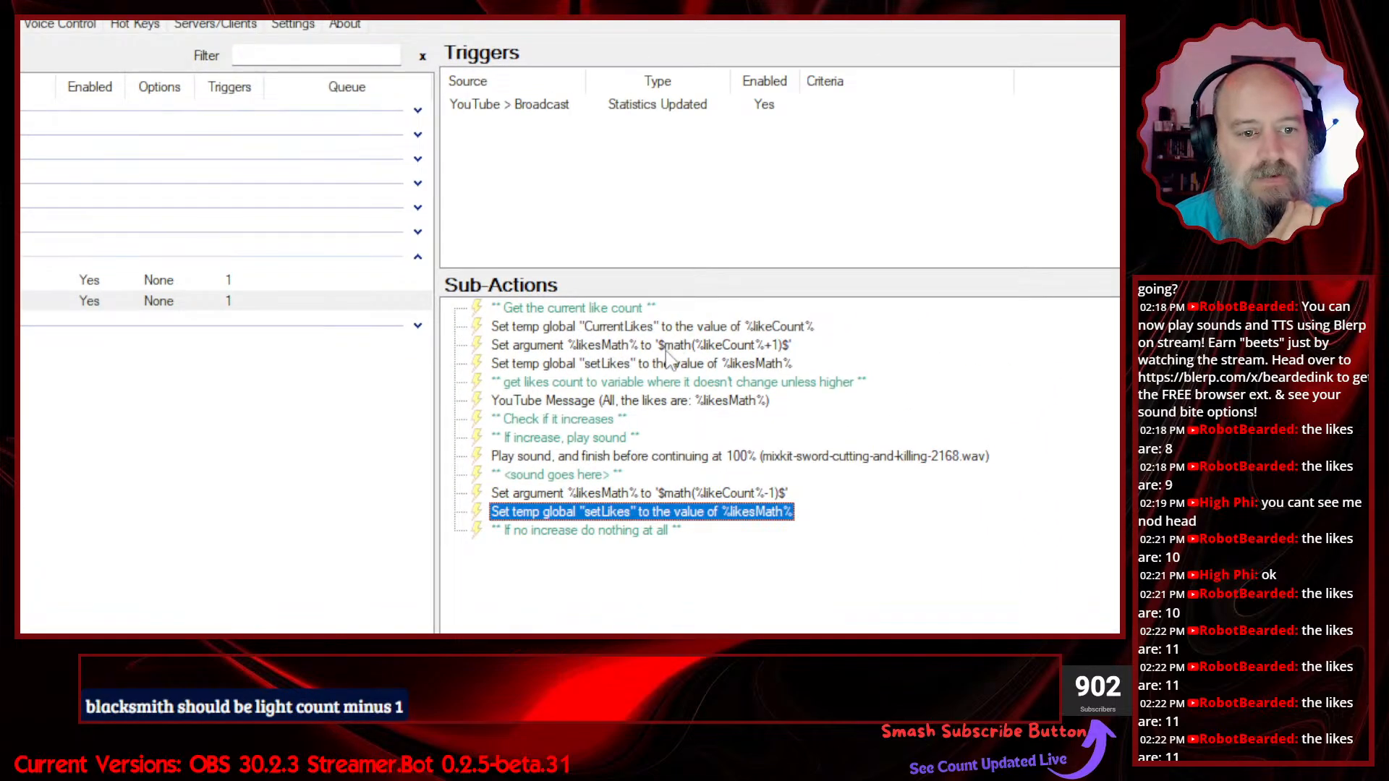
right_click(626, 510)
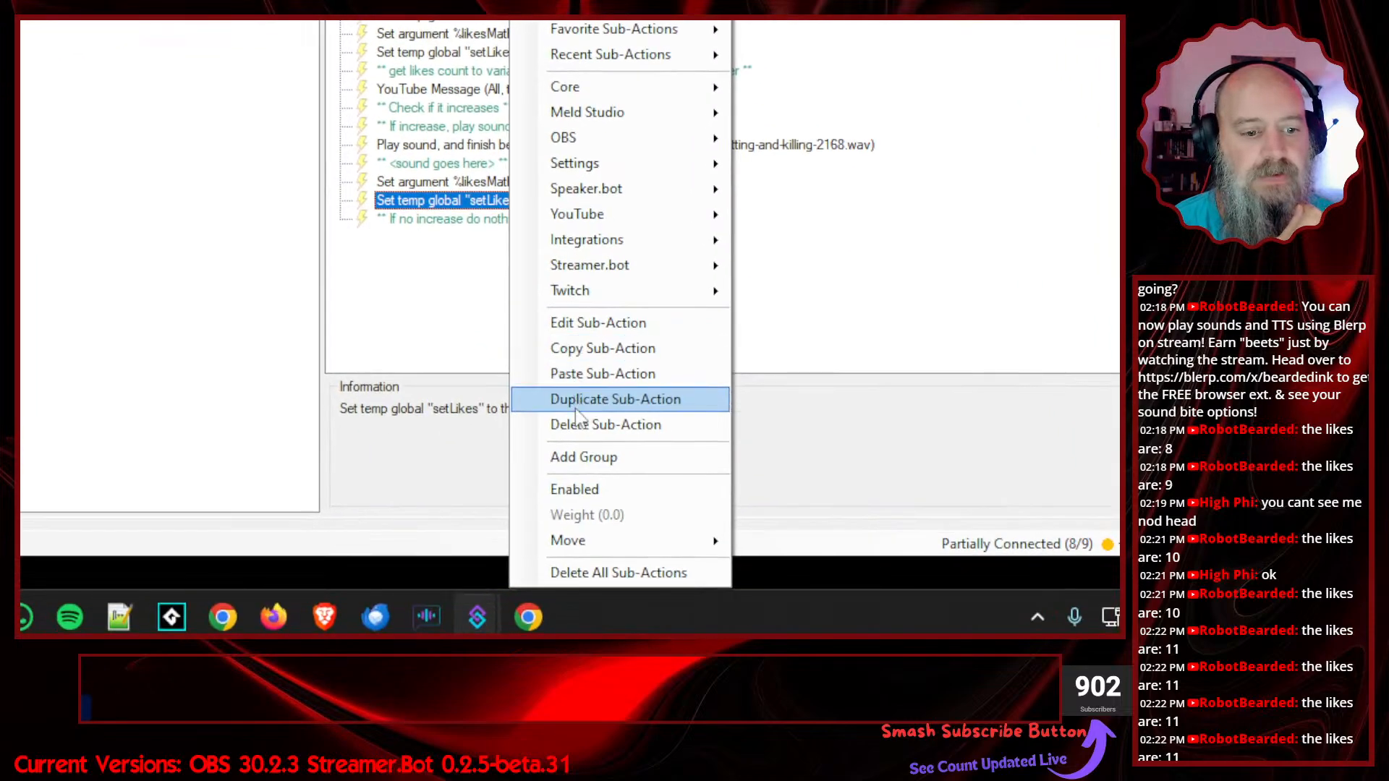
click(574, 490)
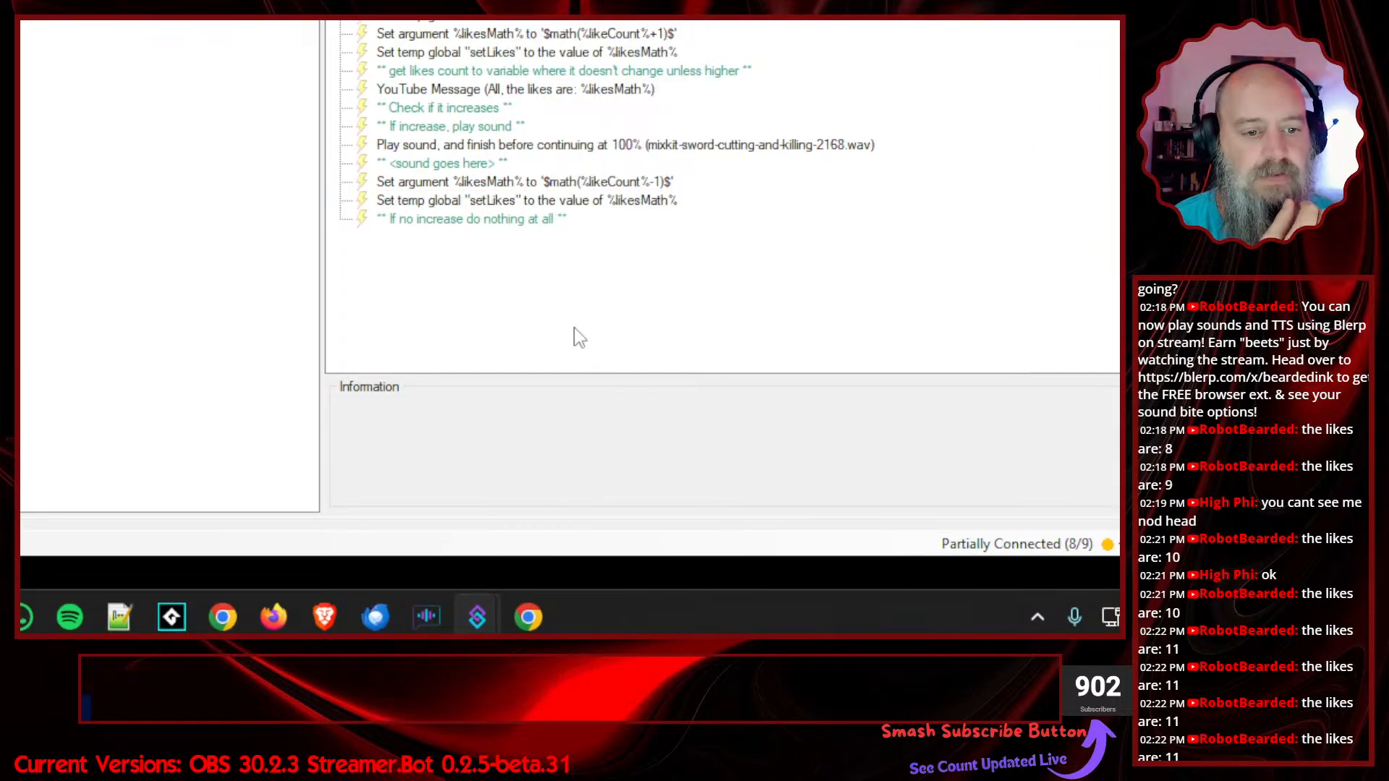
right_click(535, 208)
click(577, 483)
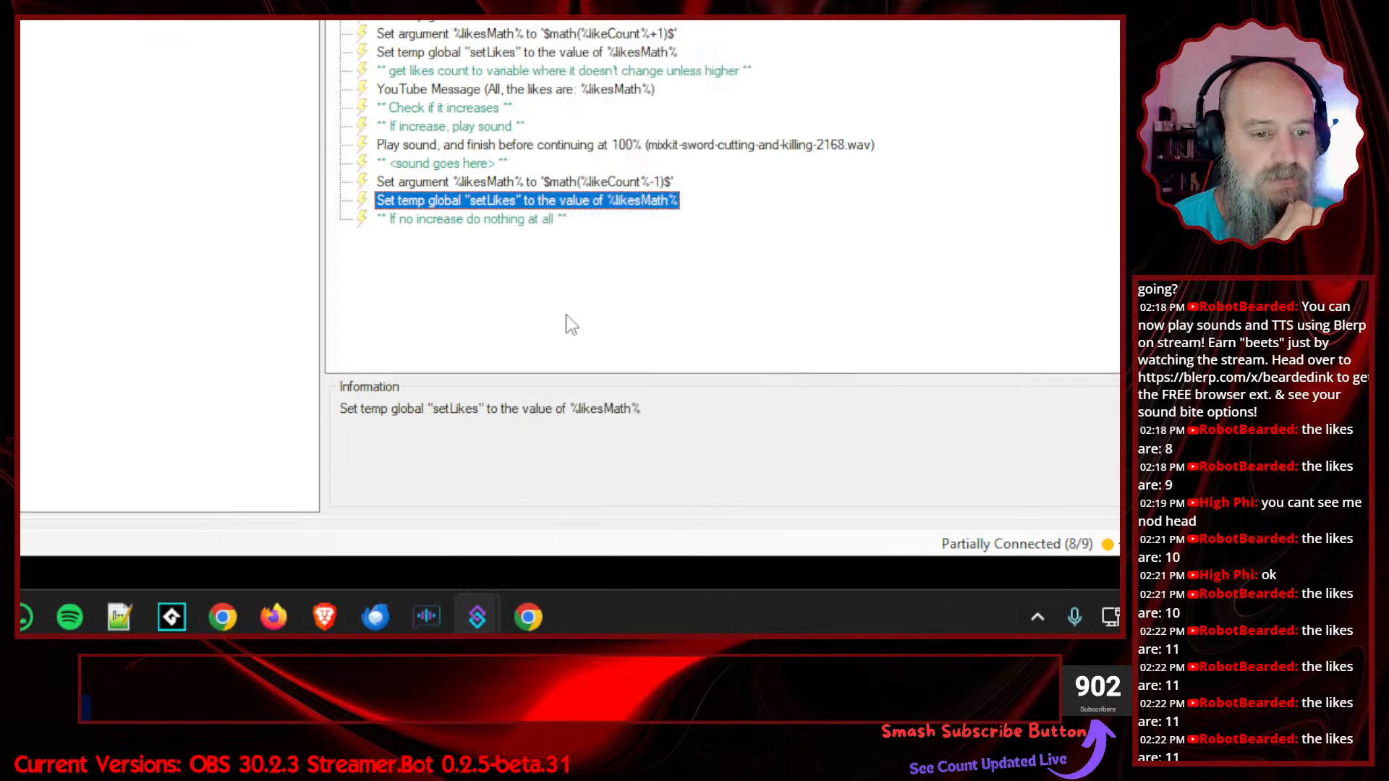
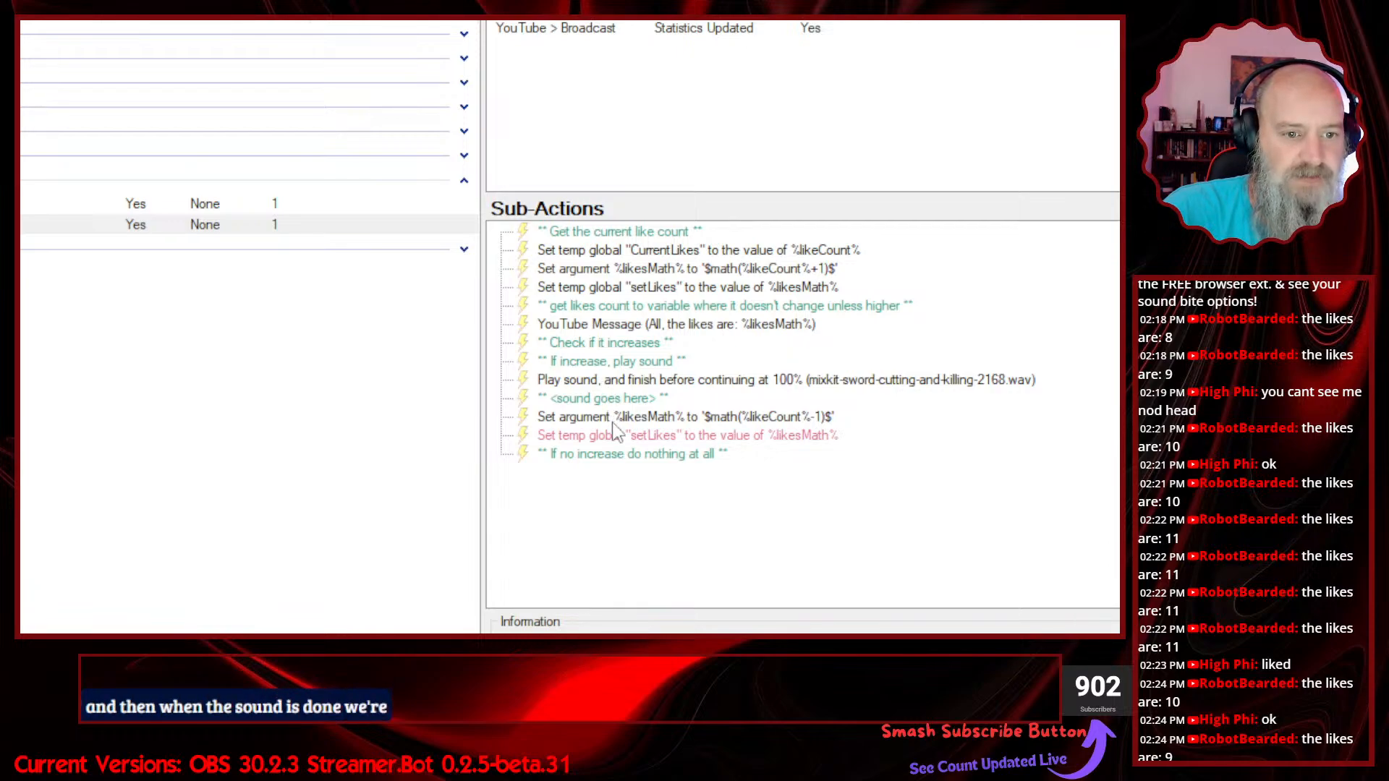
click(612, 418)
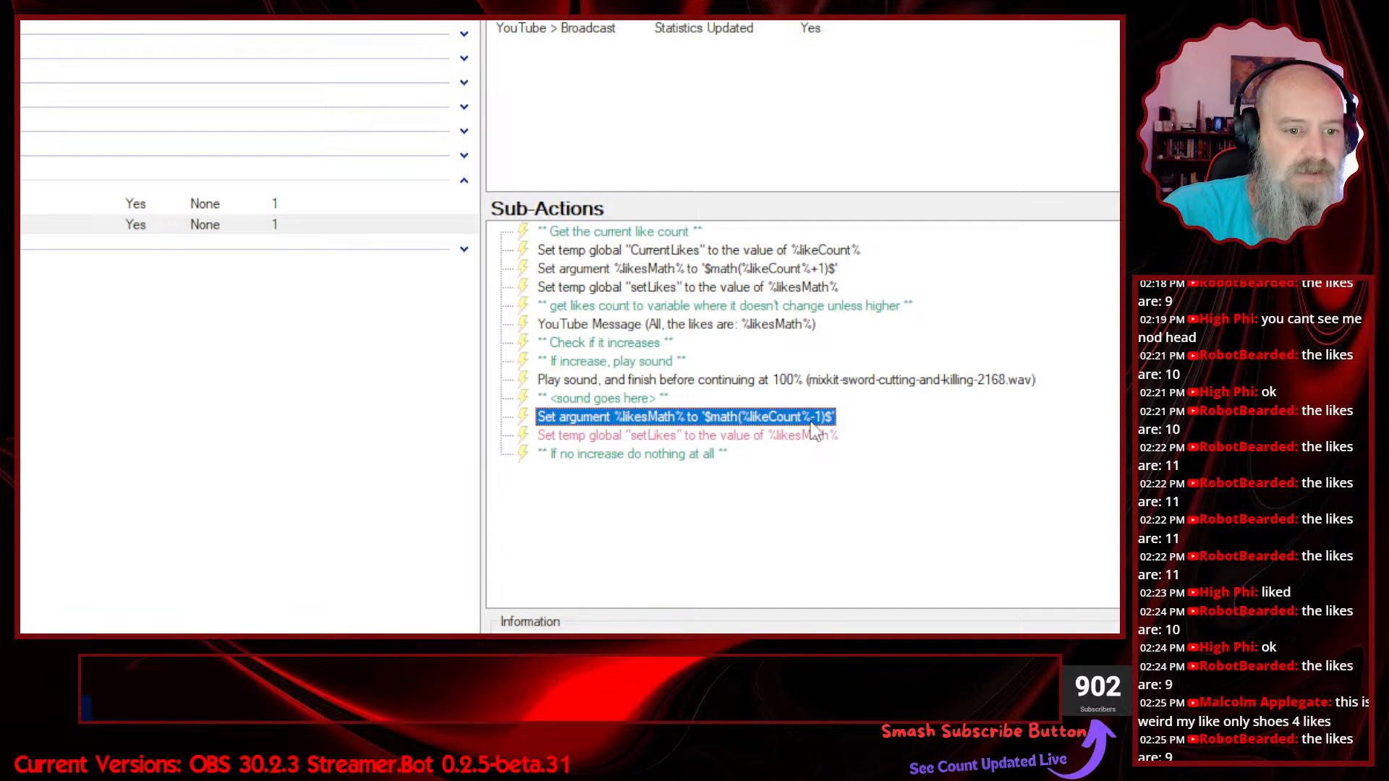
click(645, 440)
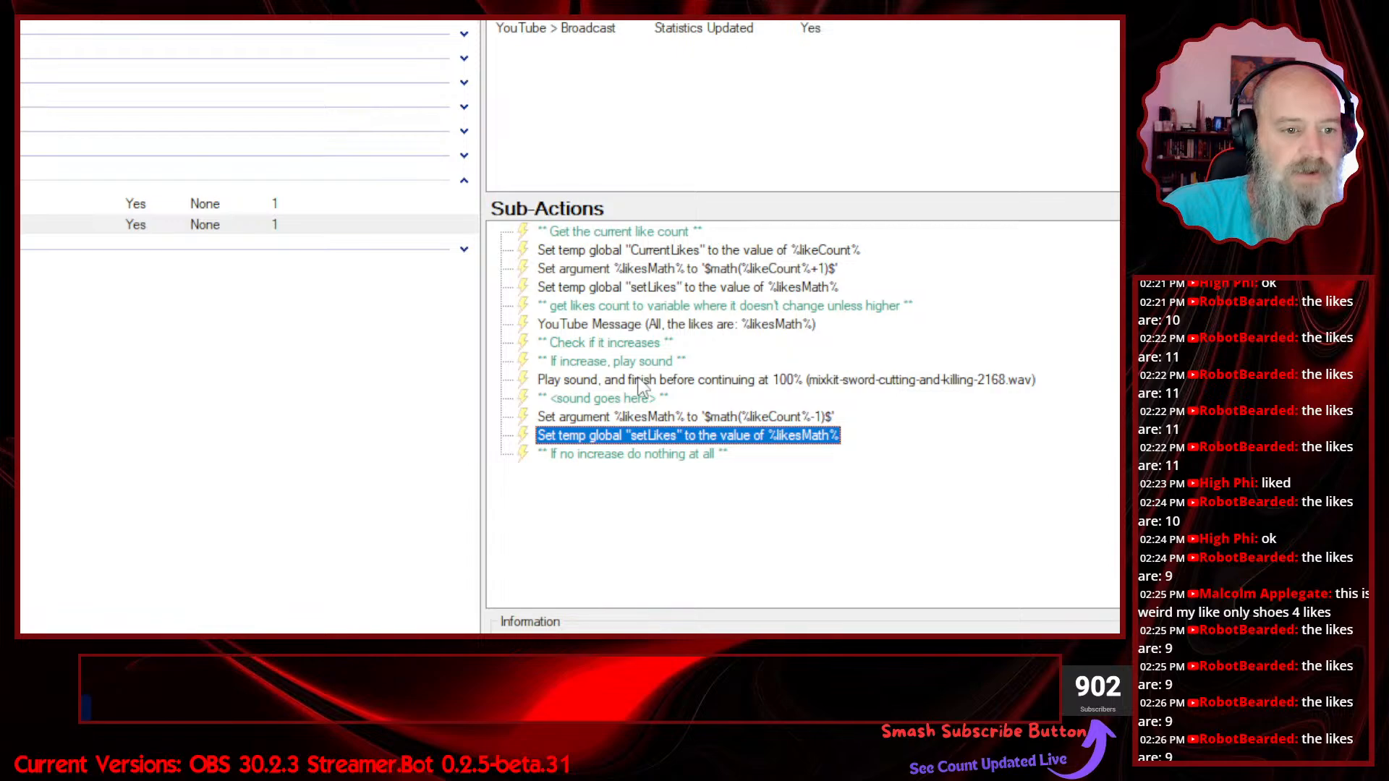
- Duplicate the YouTube Message sub-action that reports likesMath and move the copy directly below the likesMath argument that subtracts 1
right_click(646, 328)
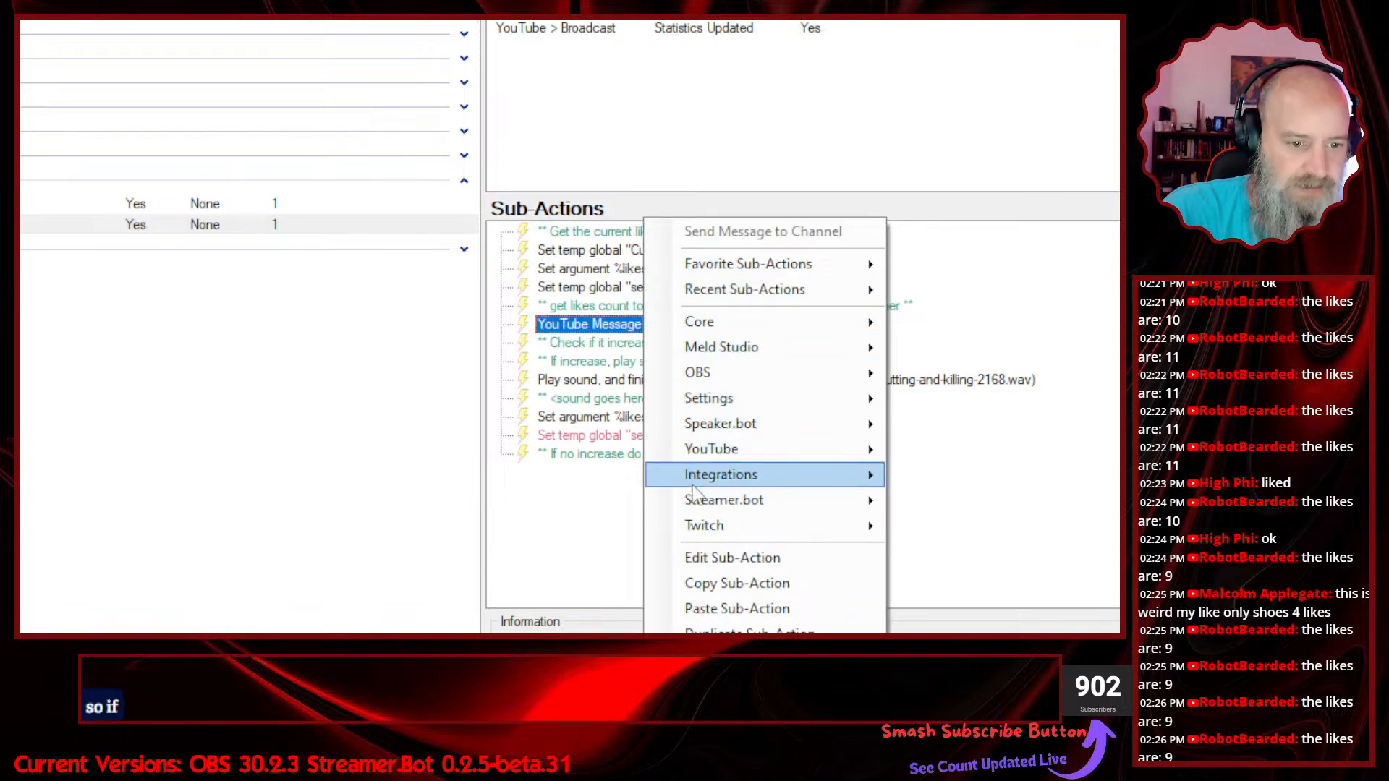
click(583, 403)
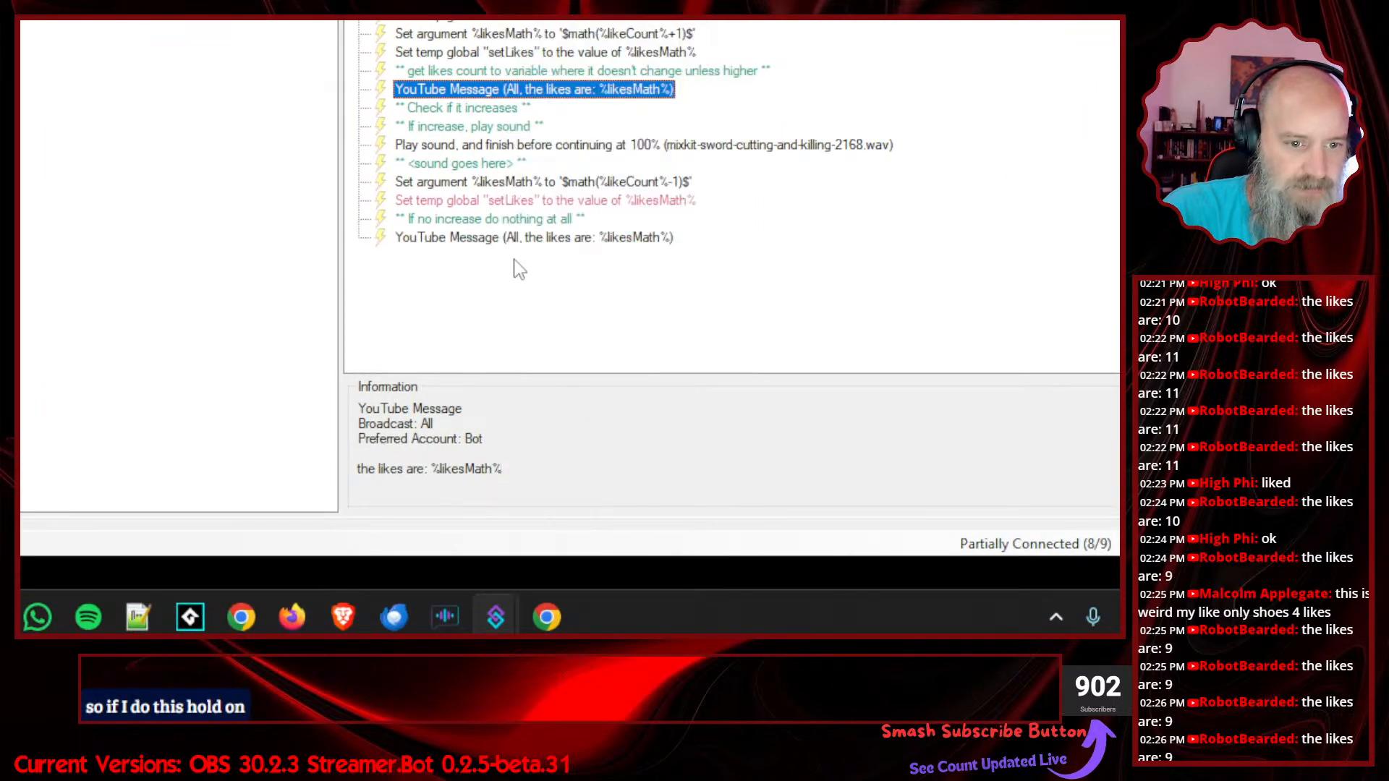
drag(514, 239, 506, 197)
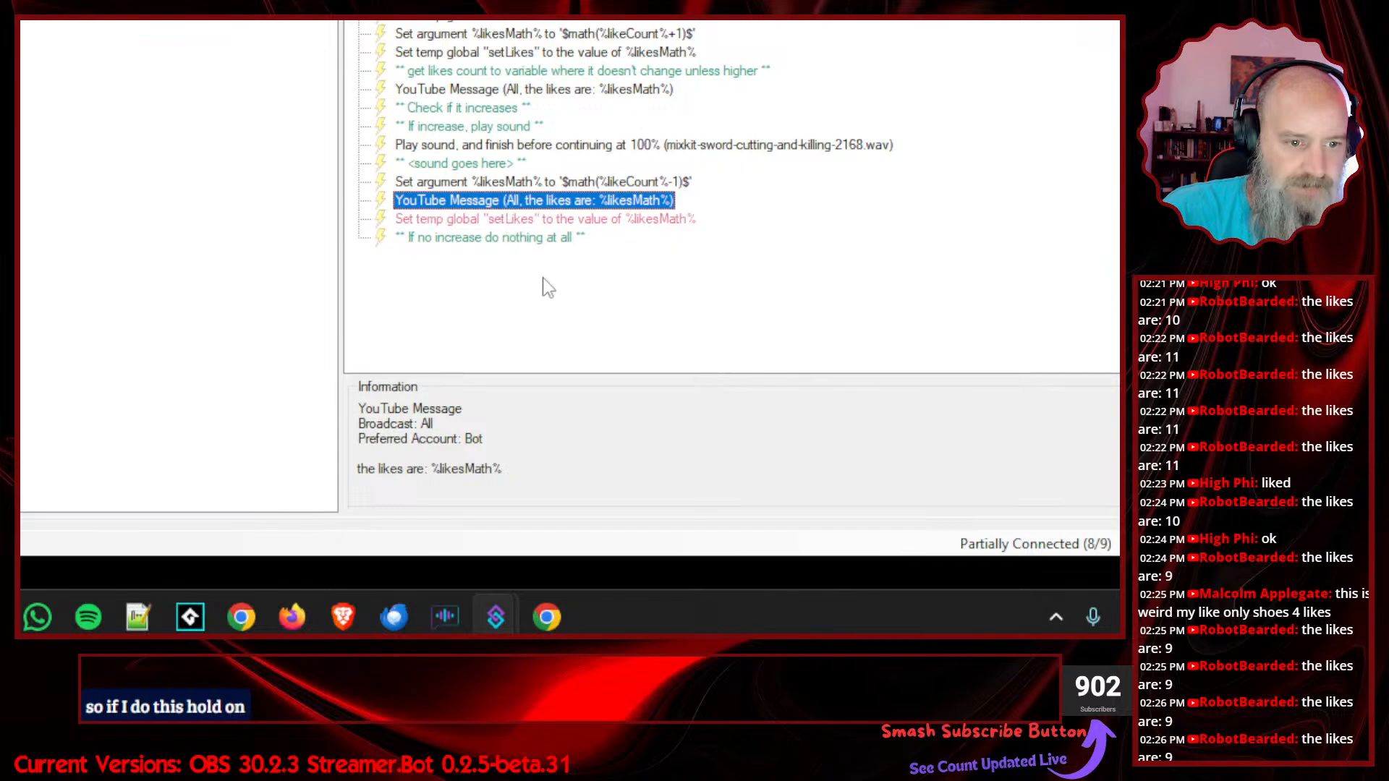
click(544, 283)
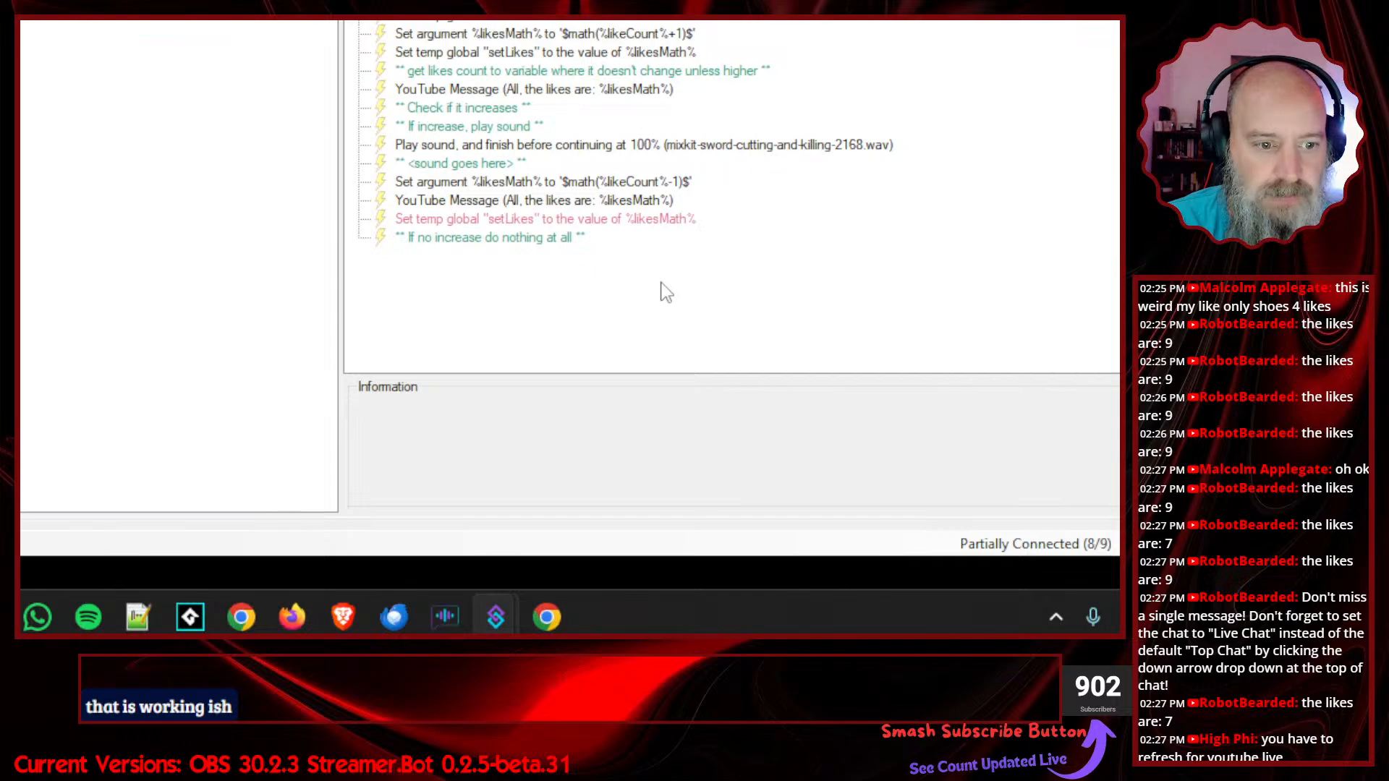
- Review the settings of both setLikes set-global sub-actions and enable the second one, below the duplicated YouTube Message
double_click(542, 52)
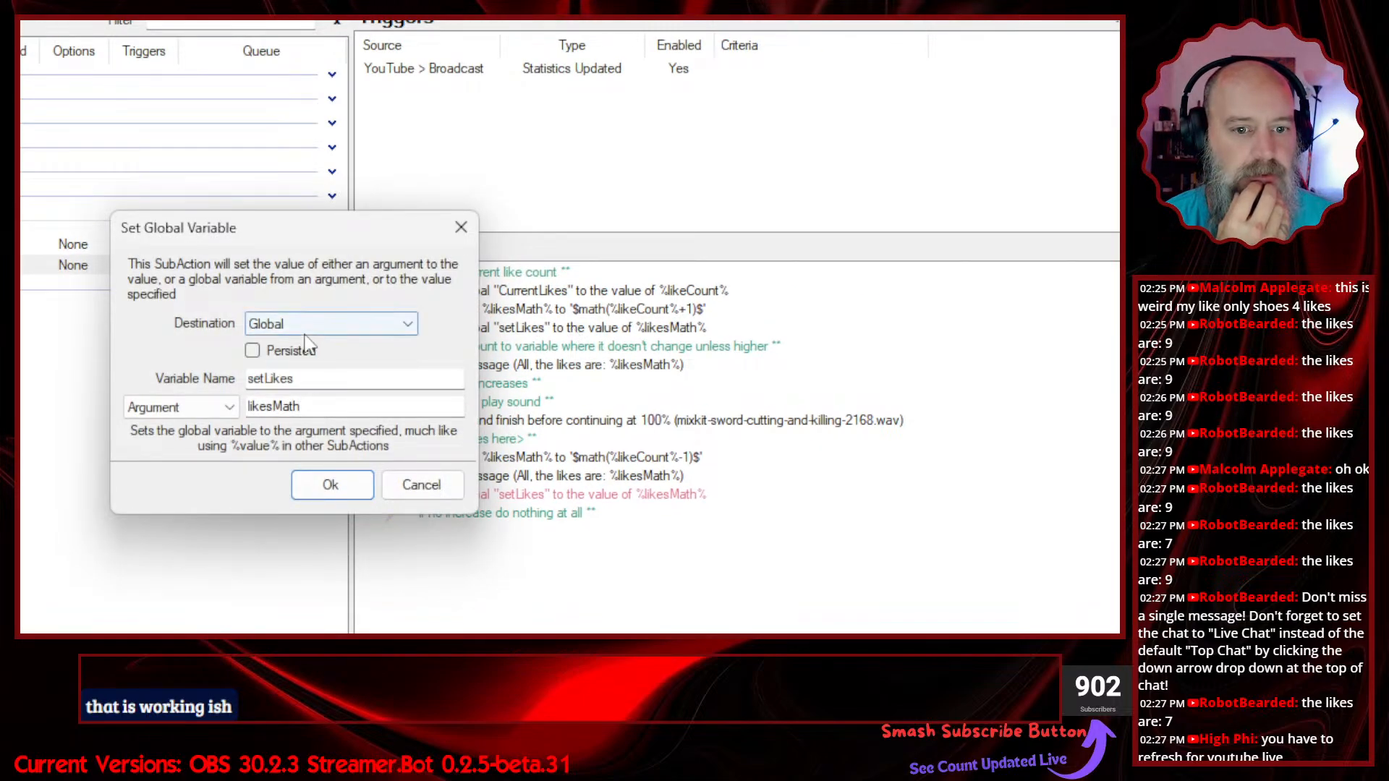
click(330, 485)
double_click(476, 495)
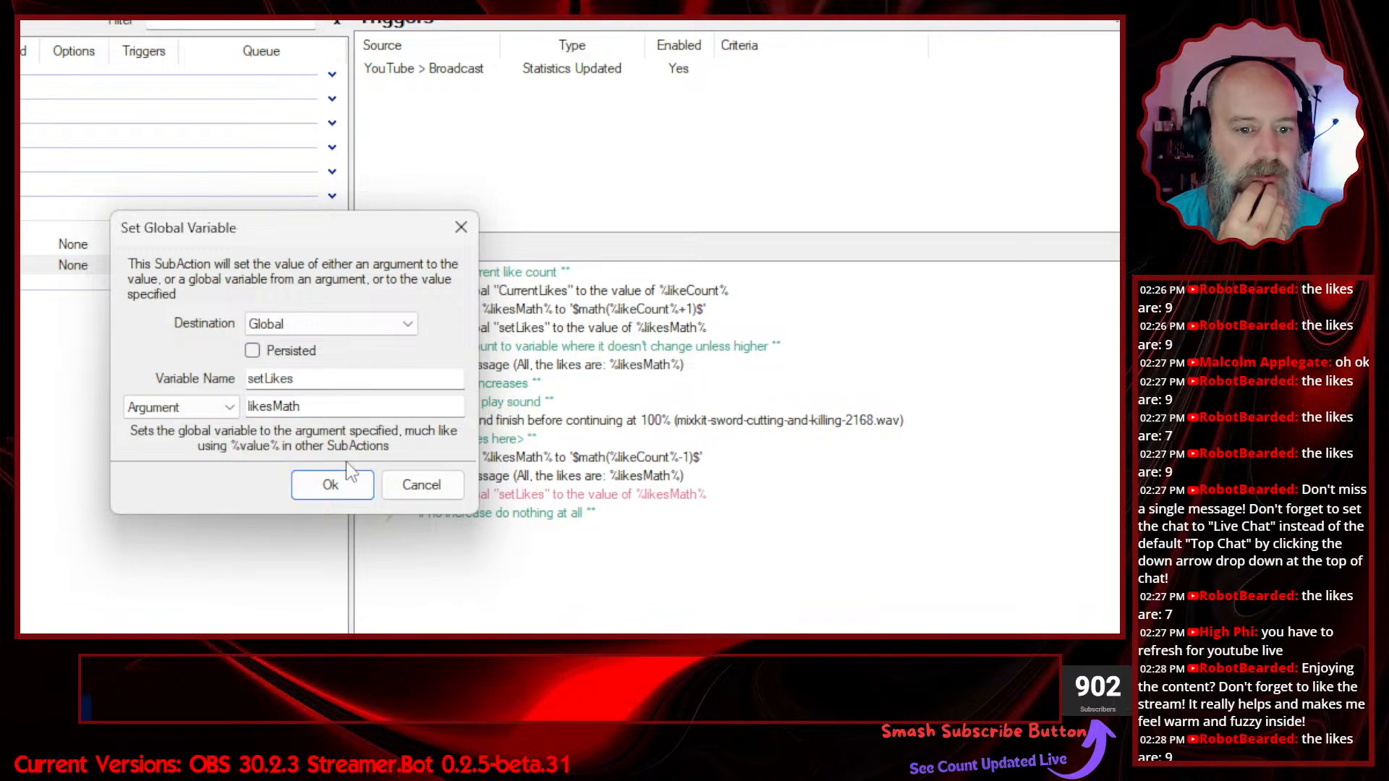
click(346, 485)
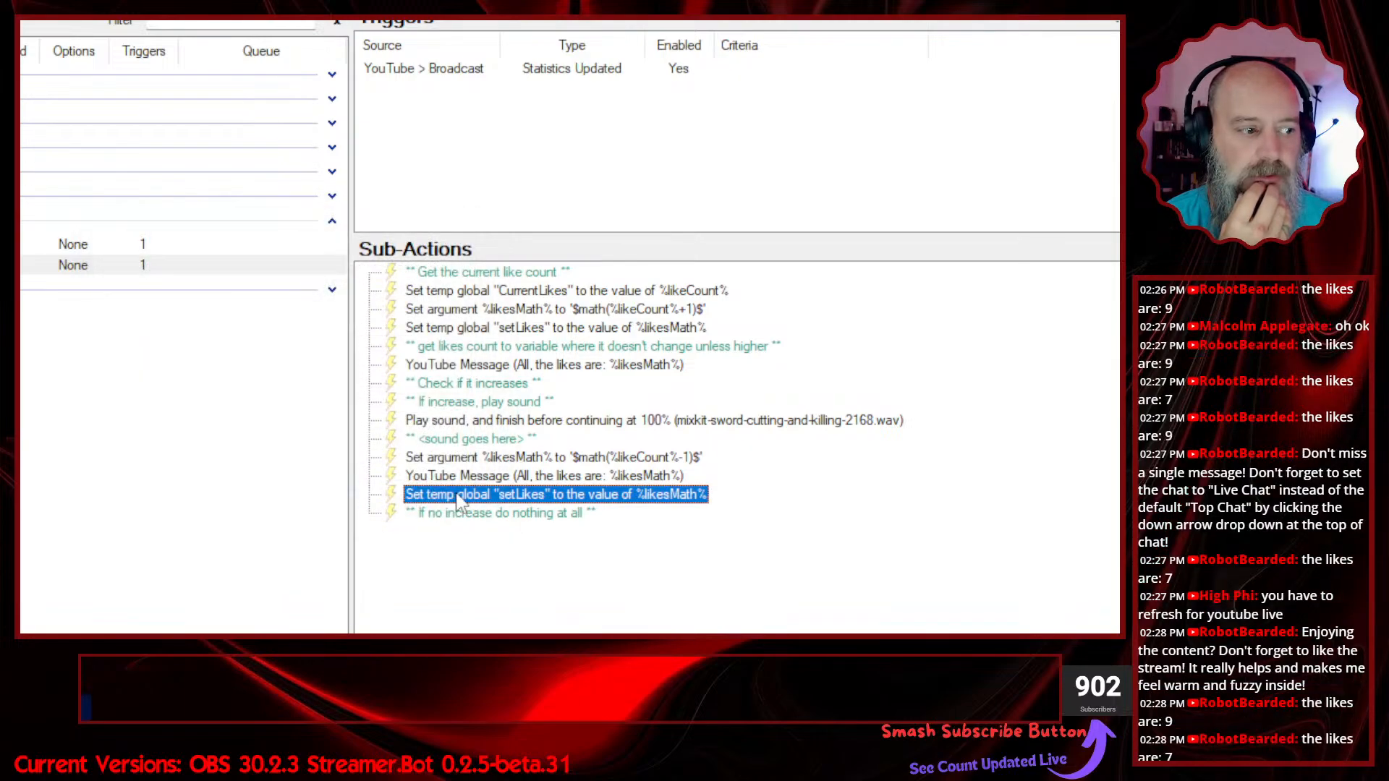
right_click(457, 499)
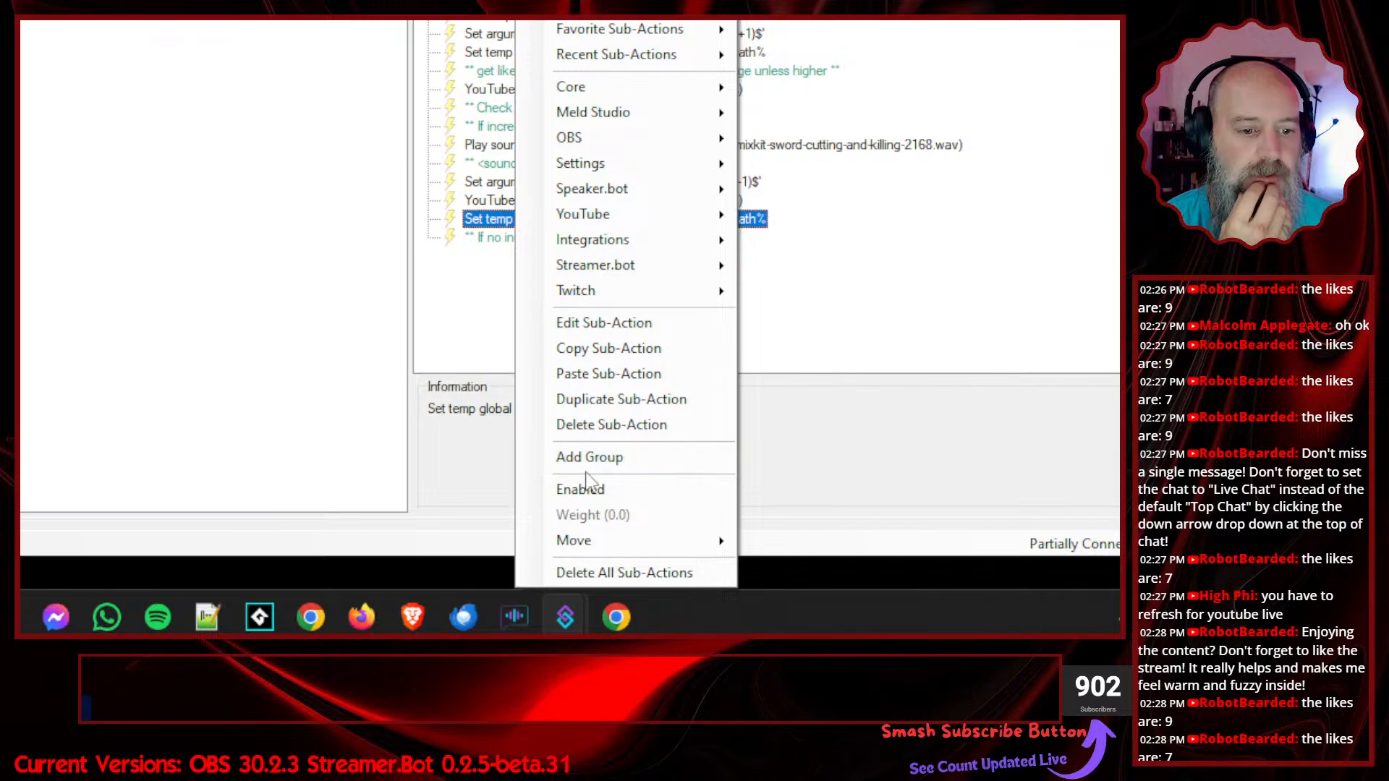
click(588, 479)
click(611, 345)
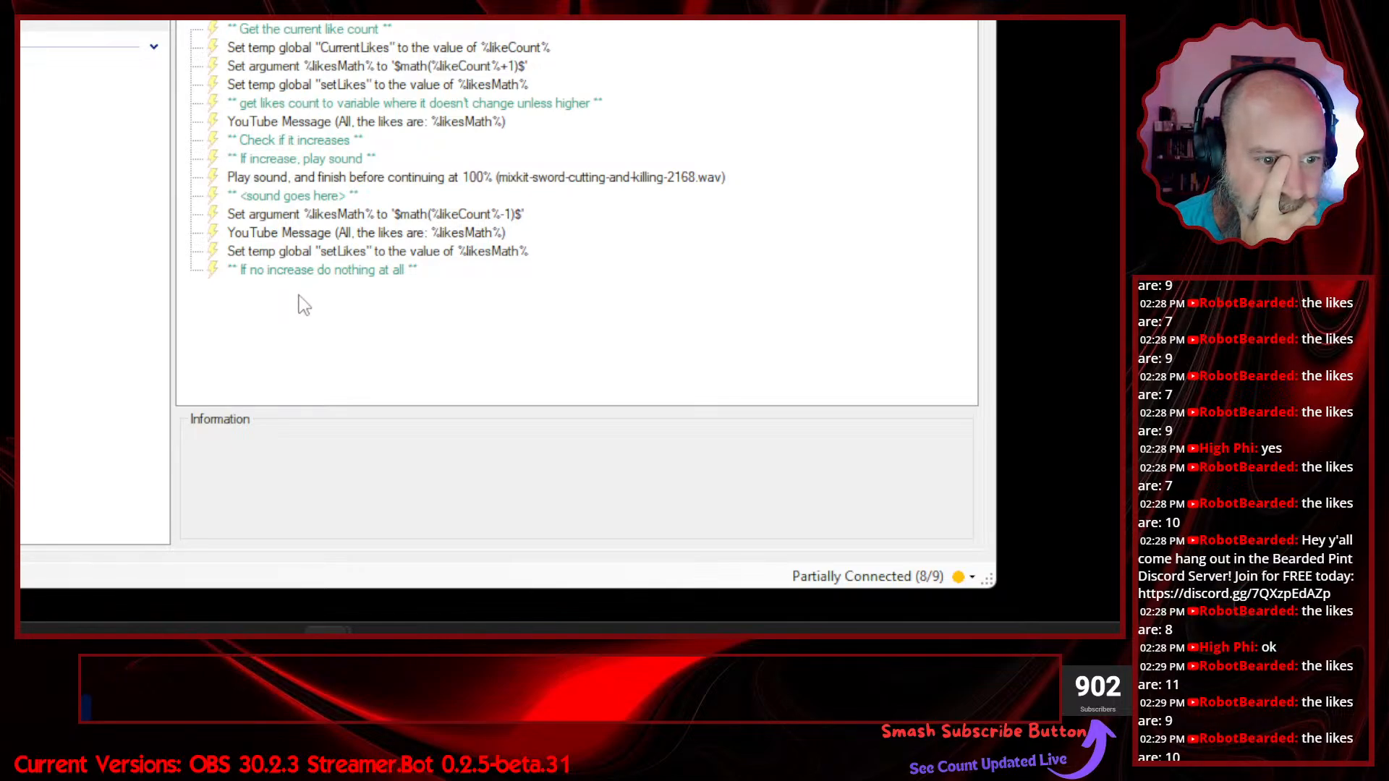
- Set the value of the second likesMath argument, below the "<sound goes here>" comment, to $math(%likesMath%-1)$
double_click(426, 217)
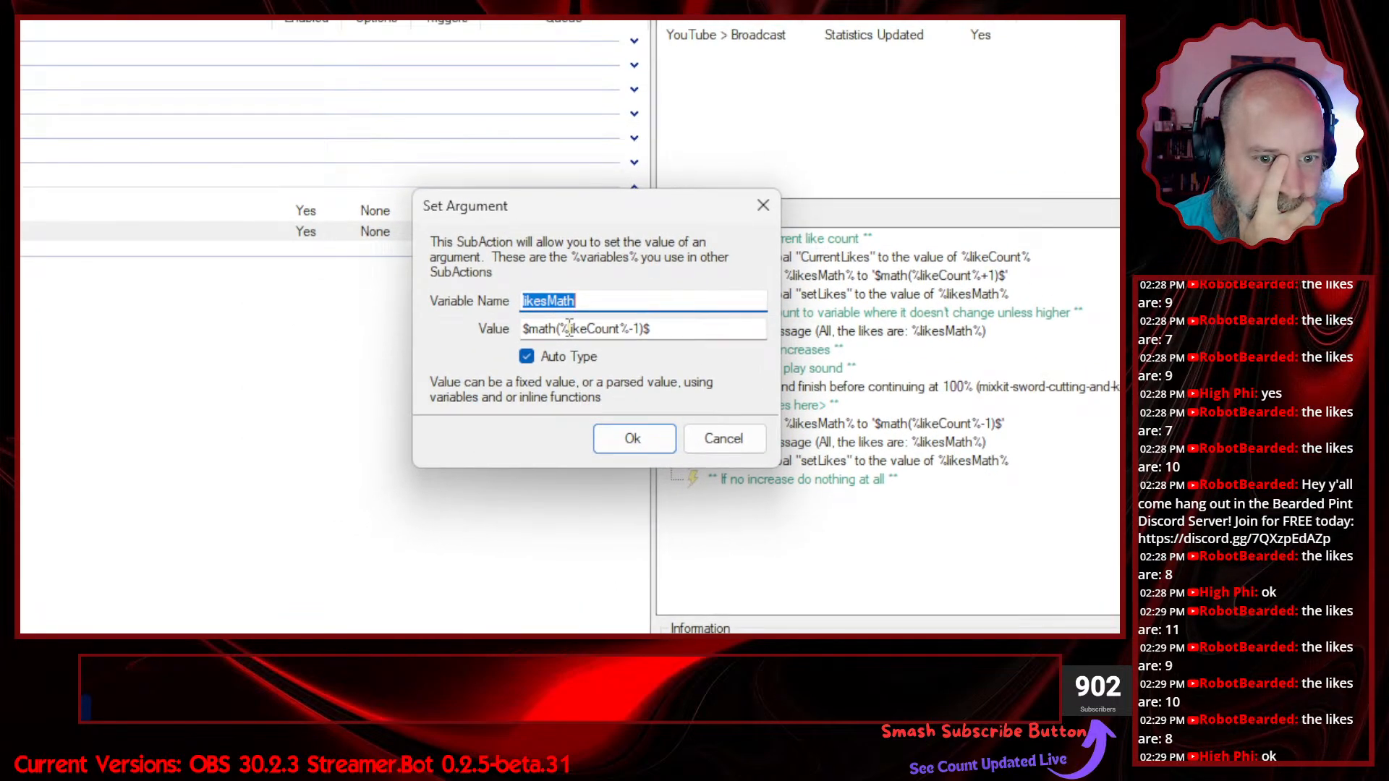
drag(569, 327, 598, 334)
drag(614, 334, 619, 345)
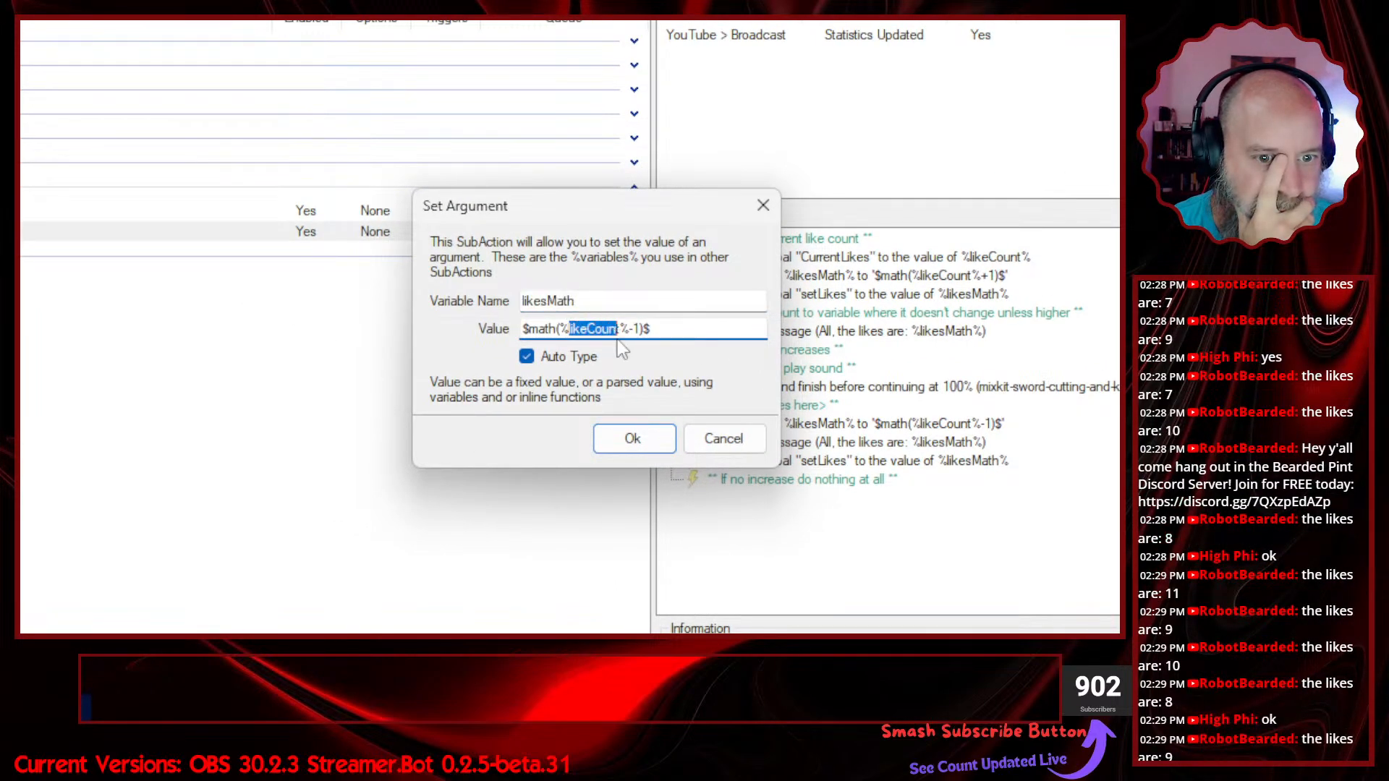
key(BackSpace)
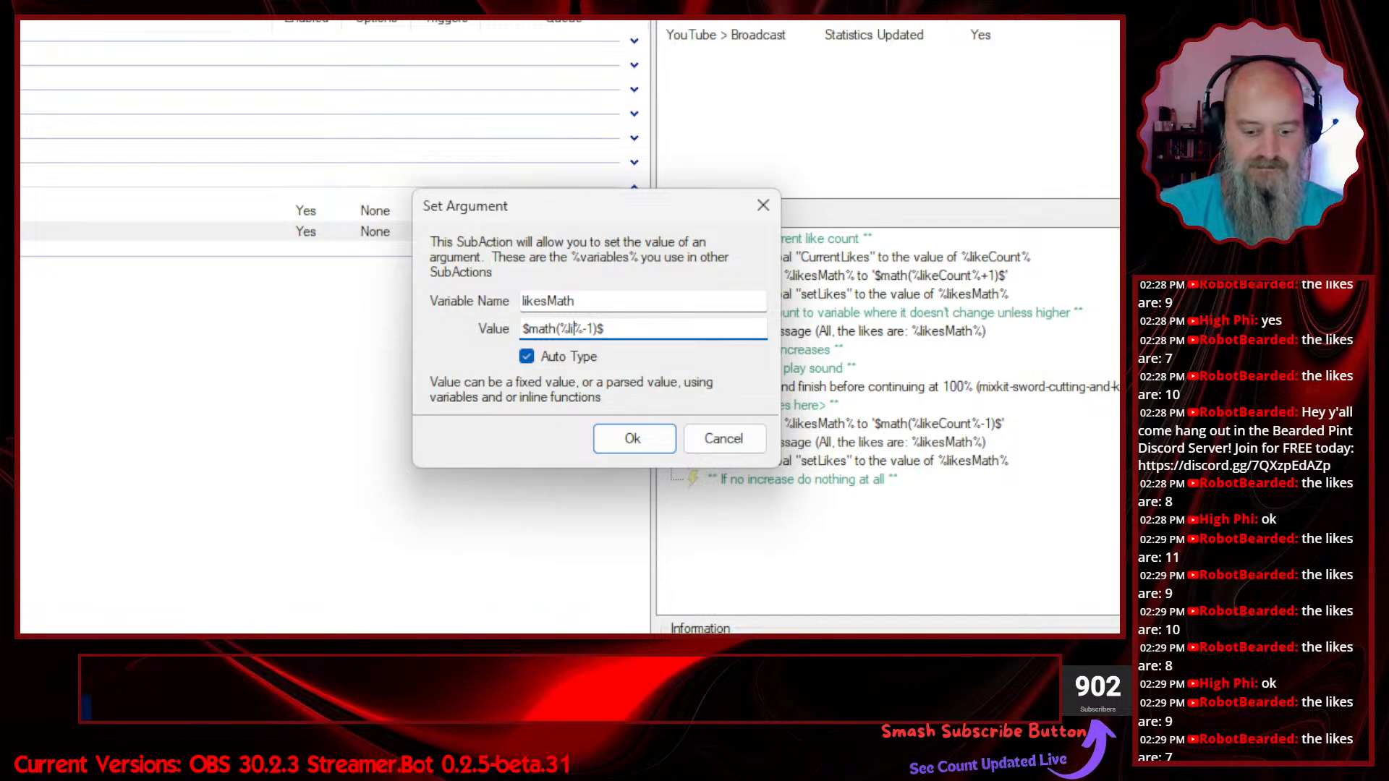
text(likesMath)
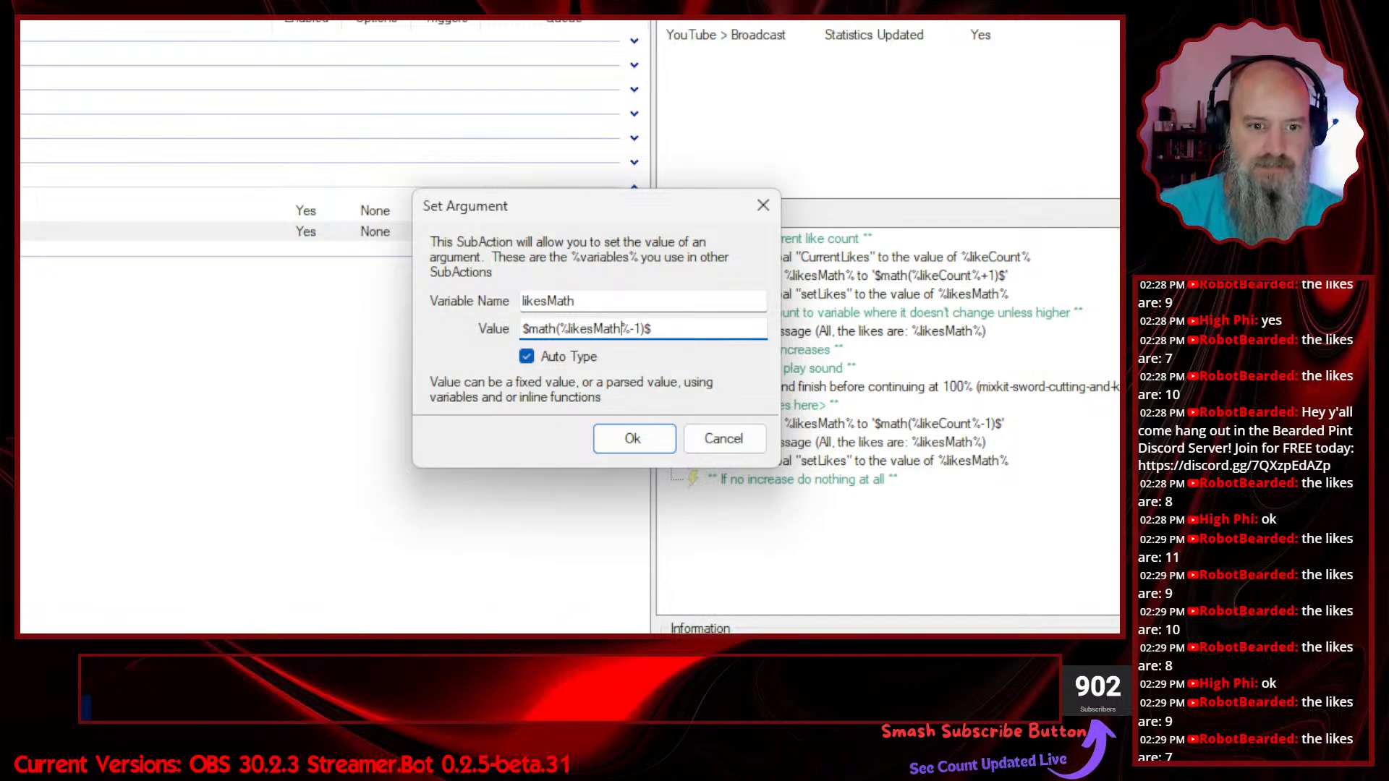
click(632, 441)
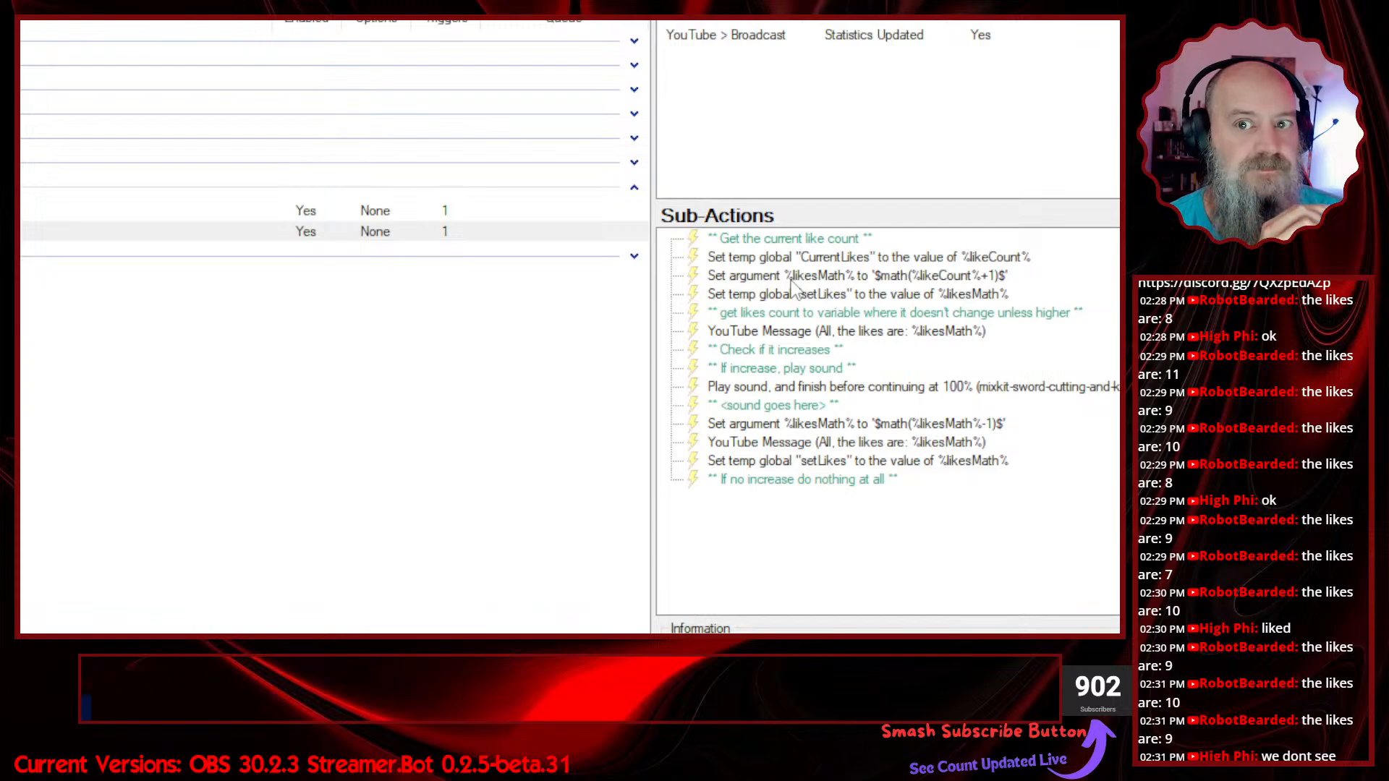
- Add a Logic If/Else sub-action with variable CurrentLikes, operator Equals and value setLikes
right_click(775, 577)
mouse_move(848, 530)
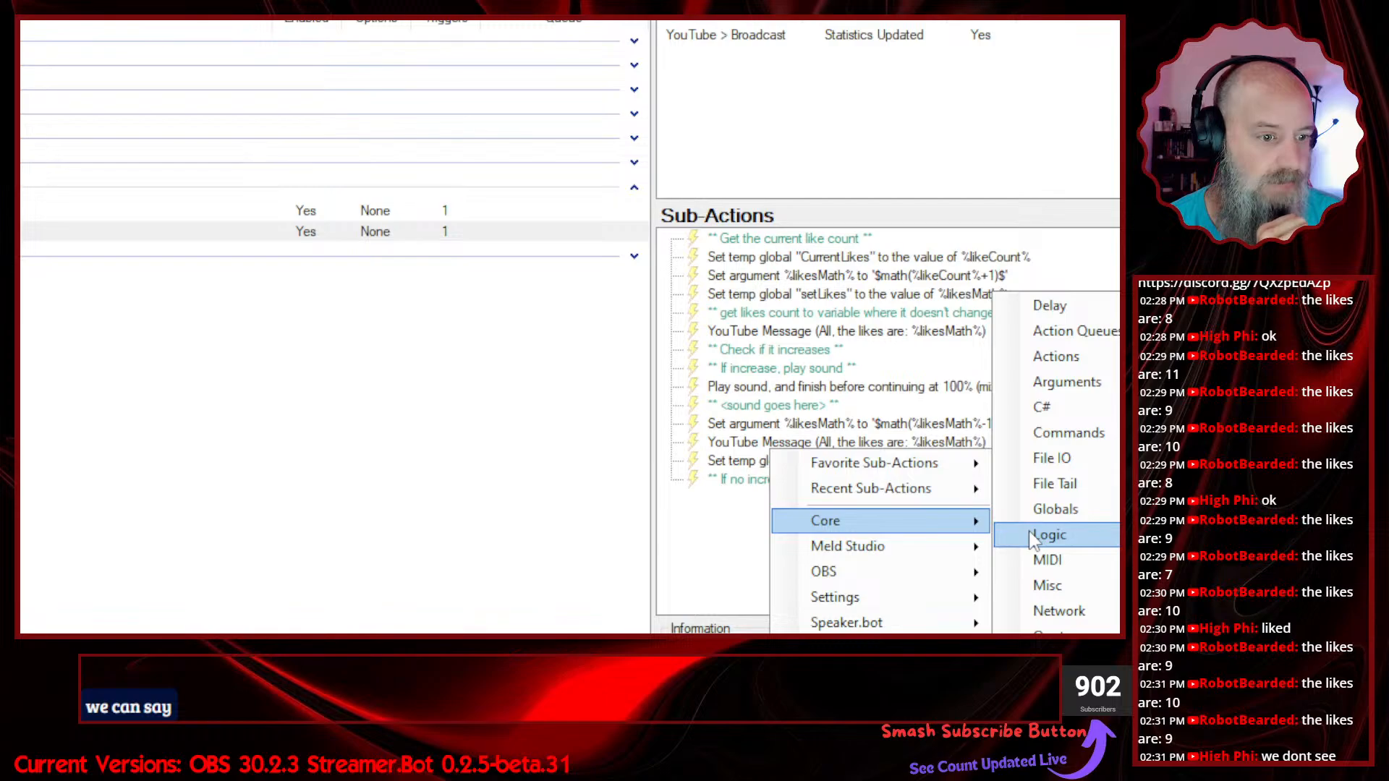
mouse_move(1036, 539)
click(749, 377)
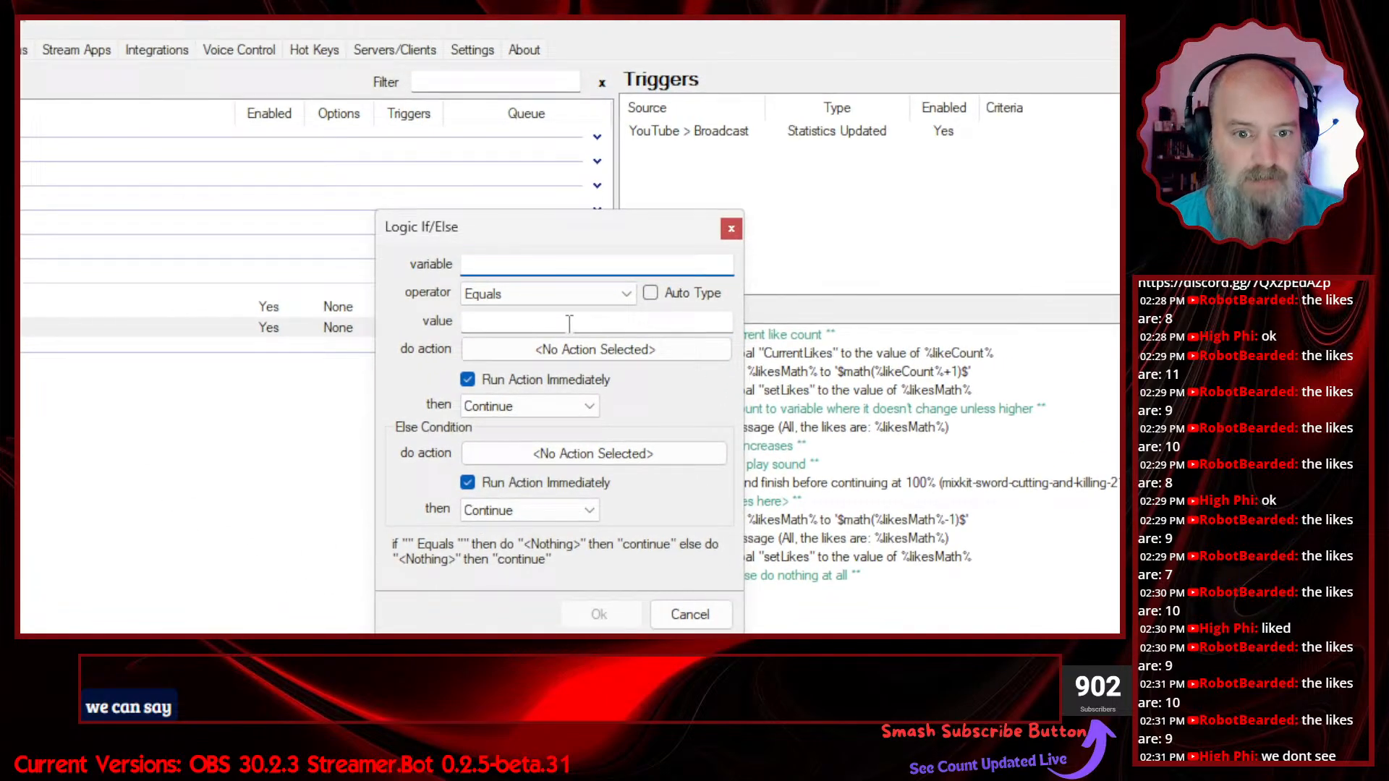
drag(537, 232, 437, 245)
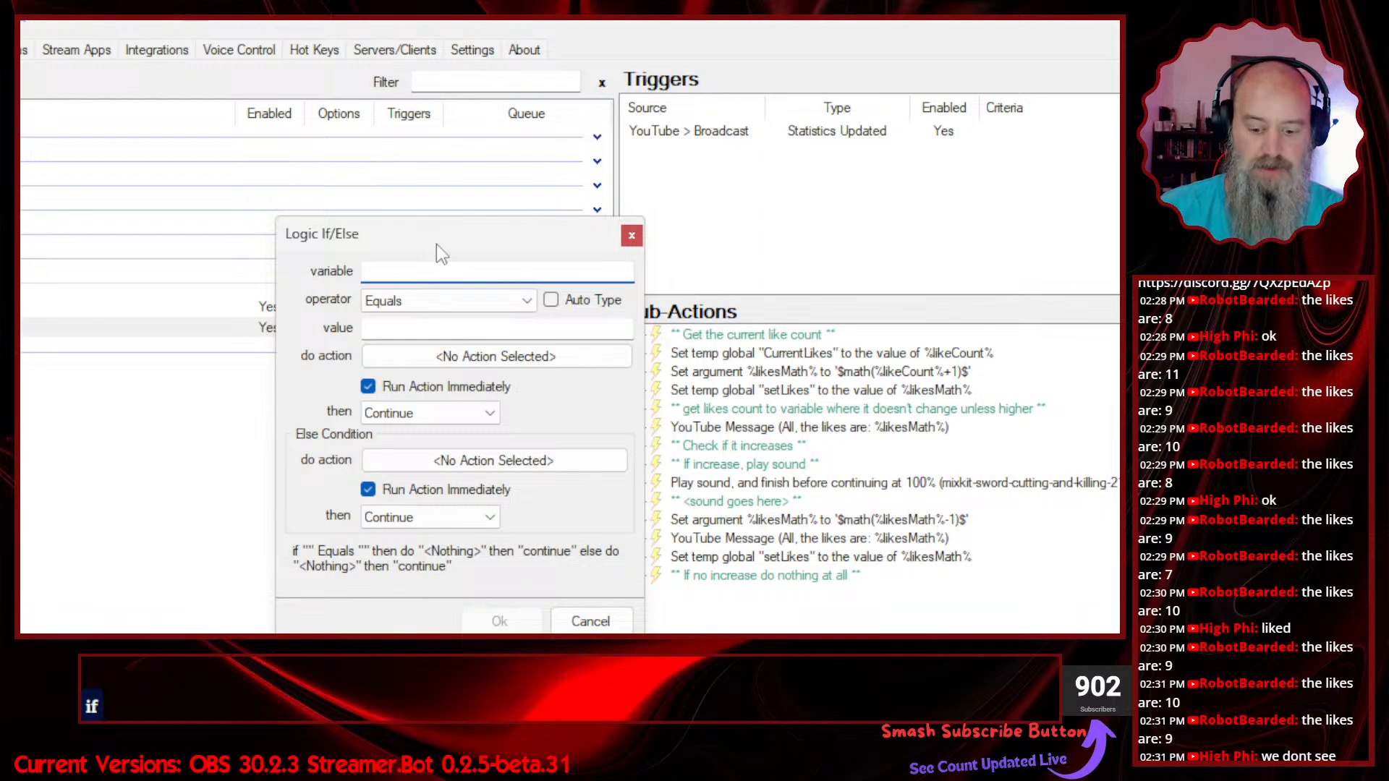
text(CurrentLikes)
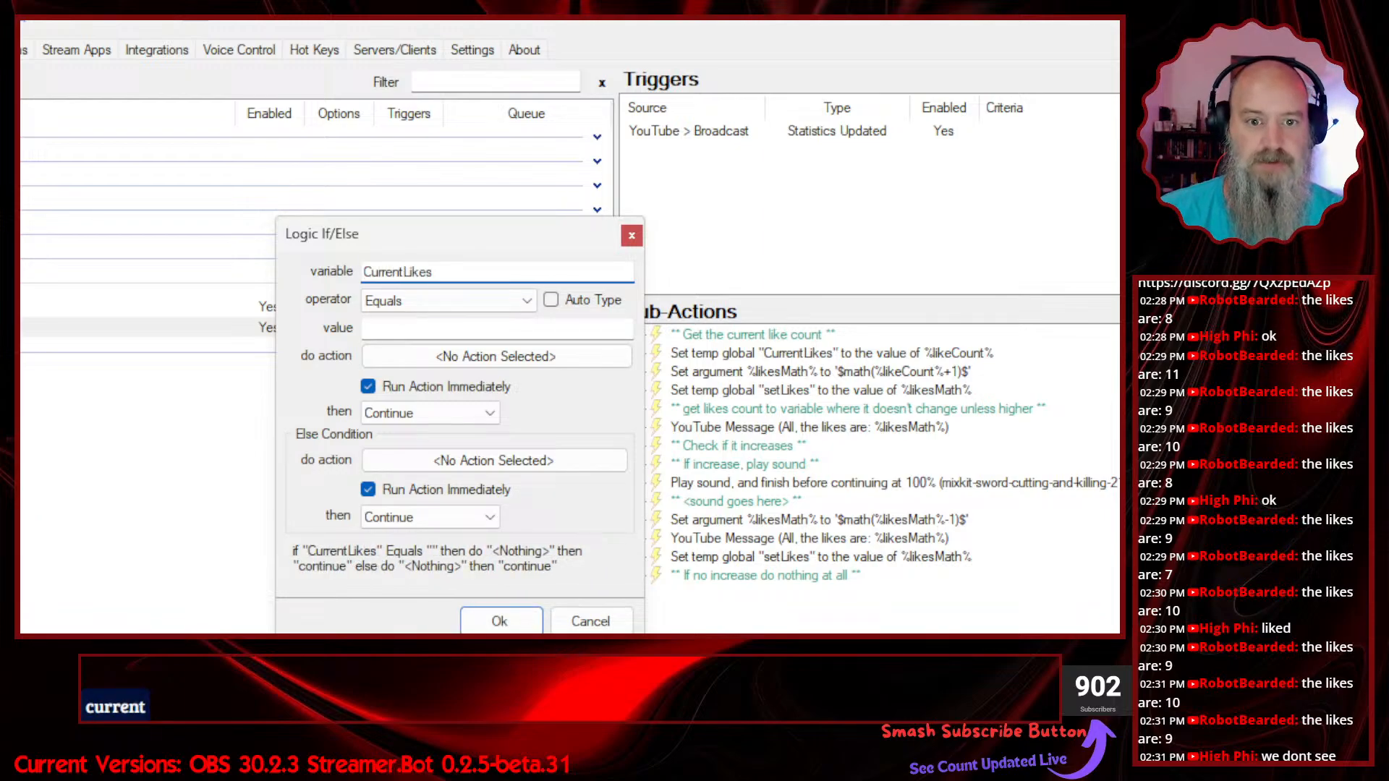
click(406, 333)
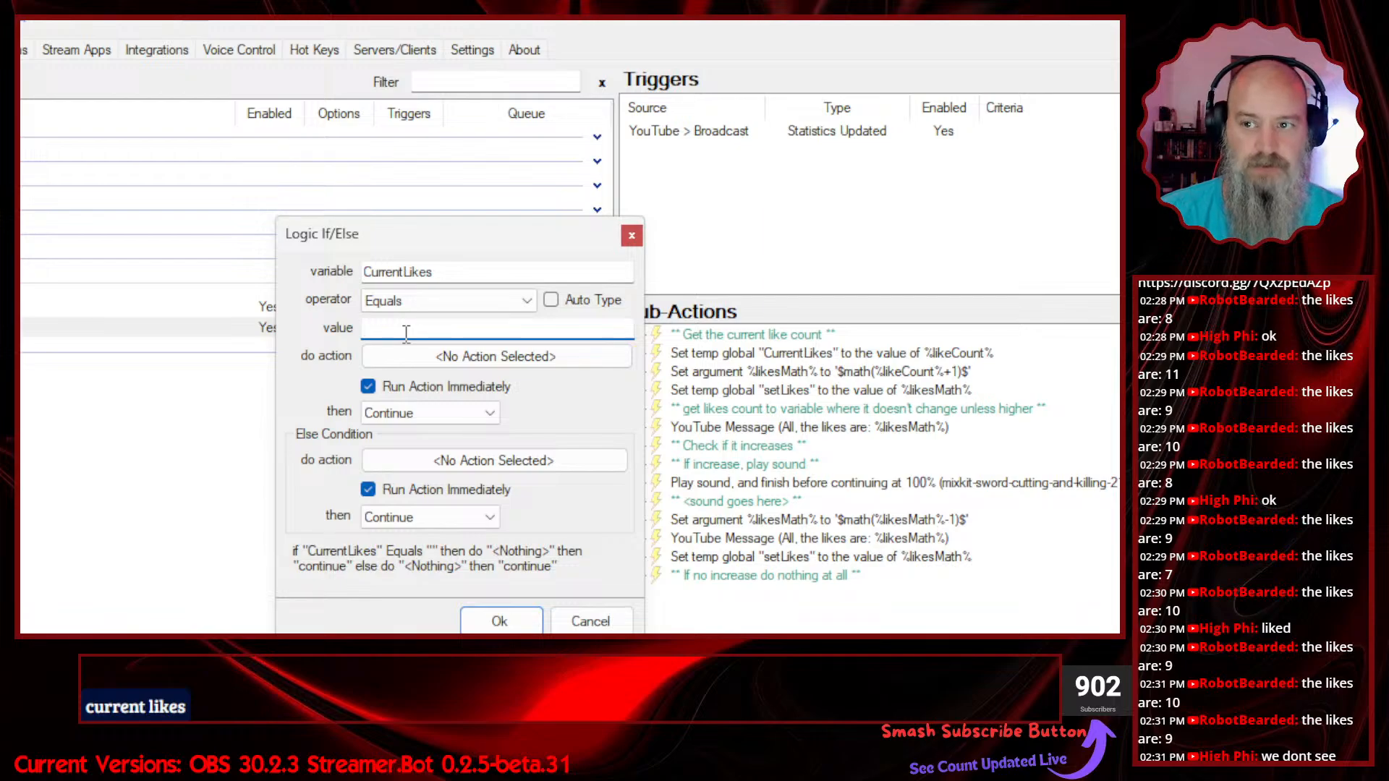
text(setLikes)
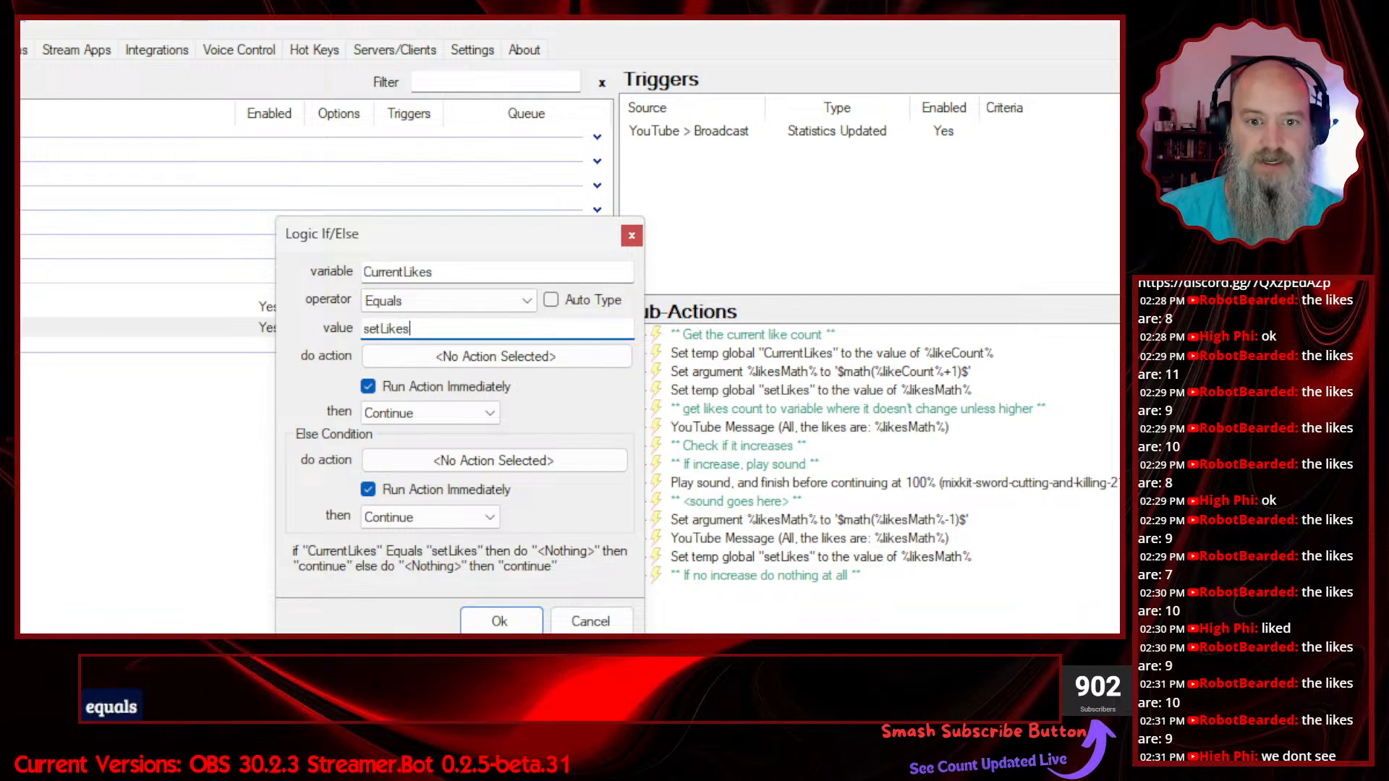
- Set the else condition of the new If/Else to Break without assigning an action, and save the sub-action
click(448, 365)
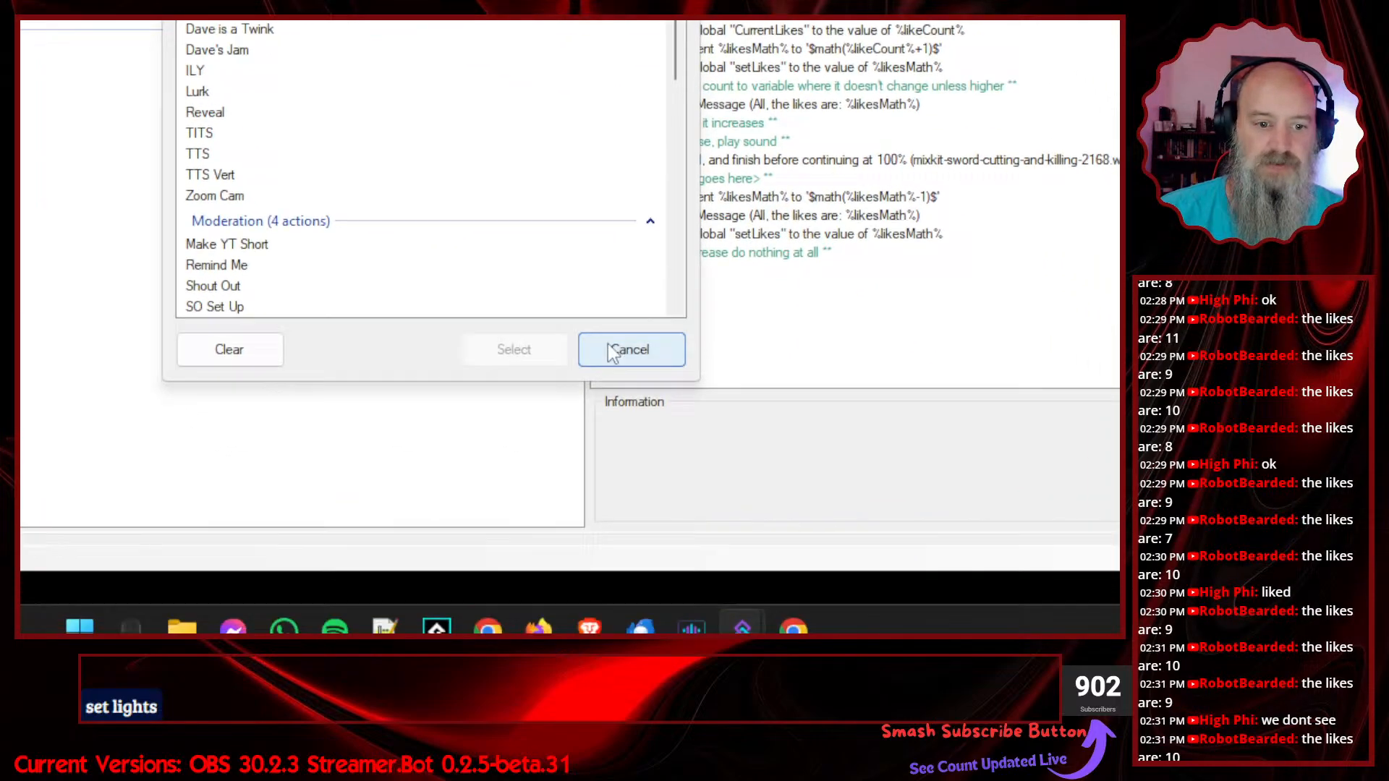
click(627, 350)
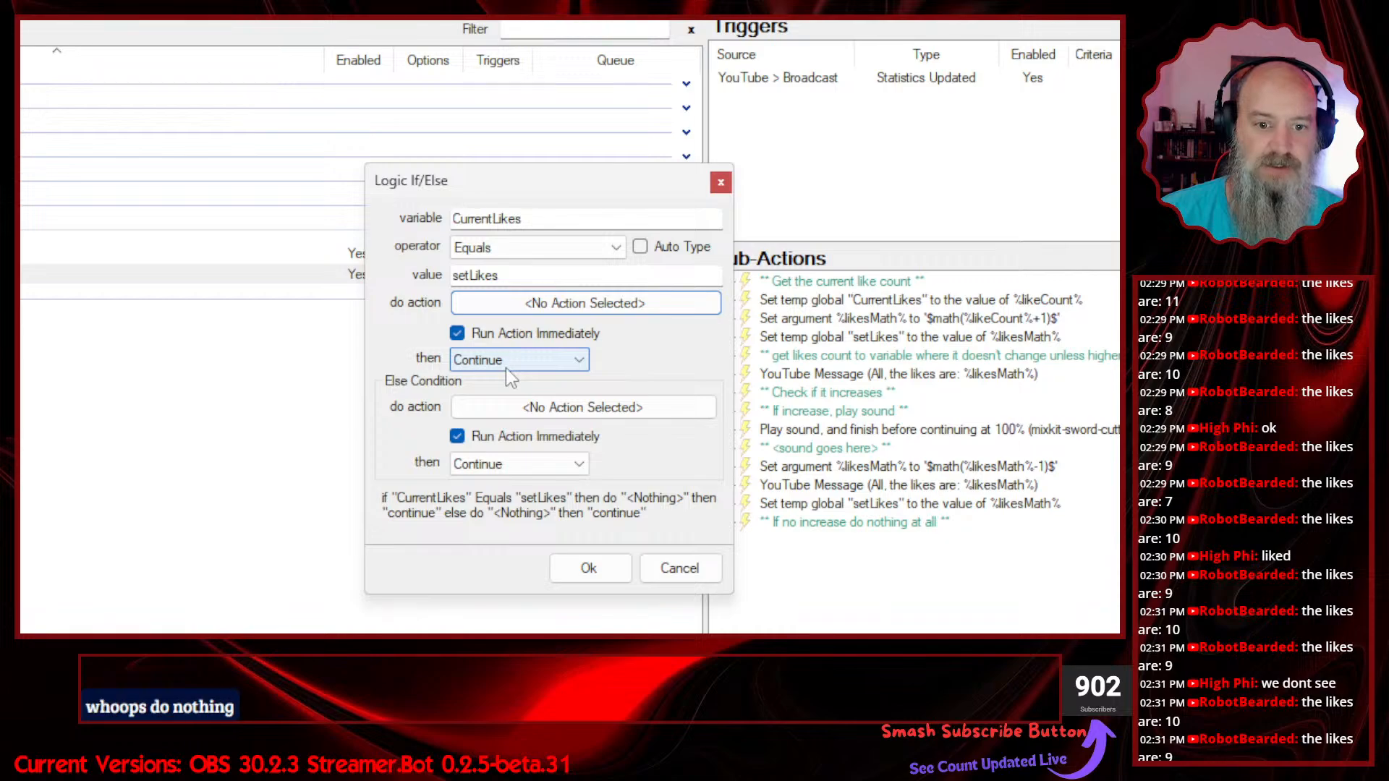
click(515, 464)
click(510, 499)
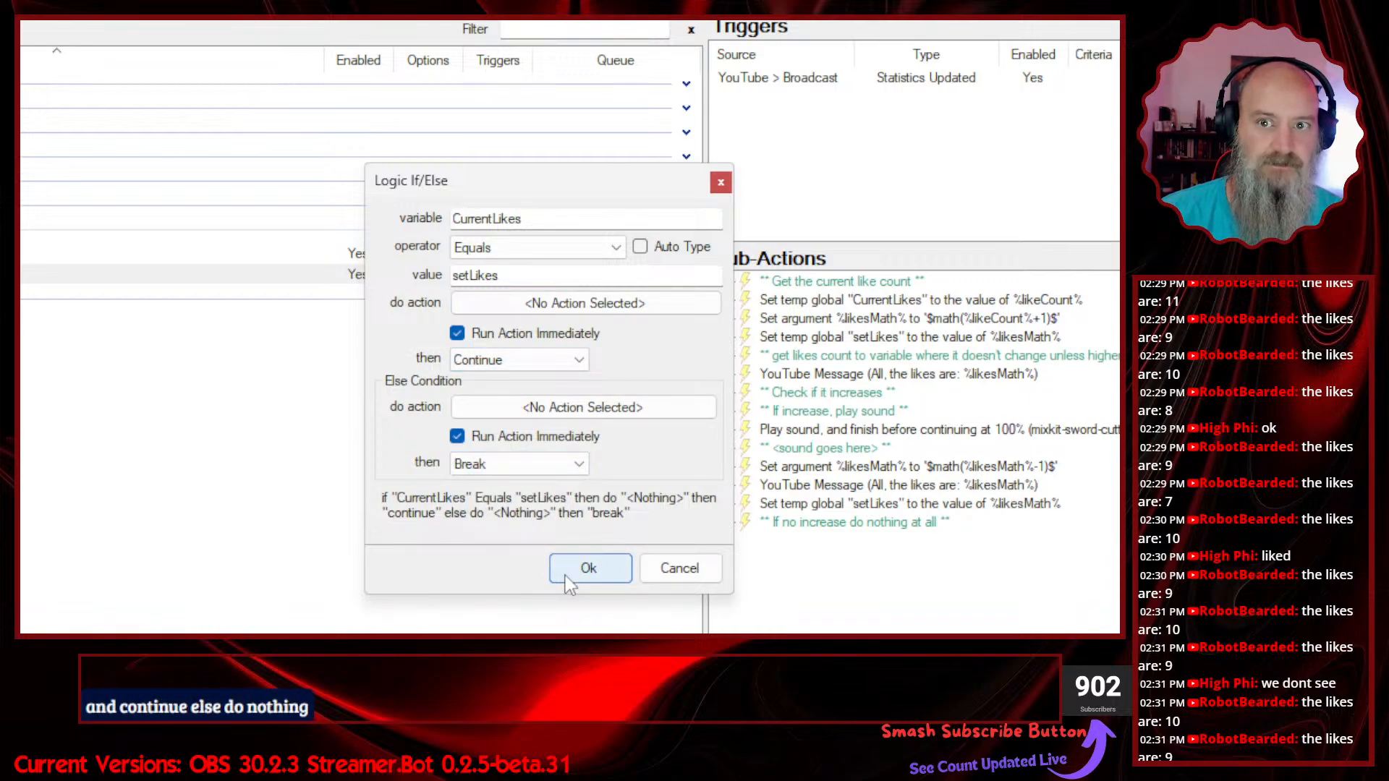
click(566, 575)
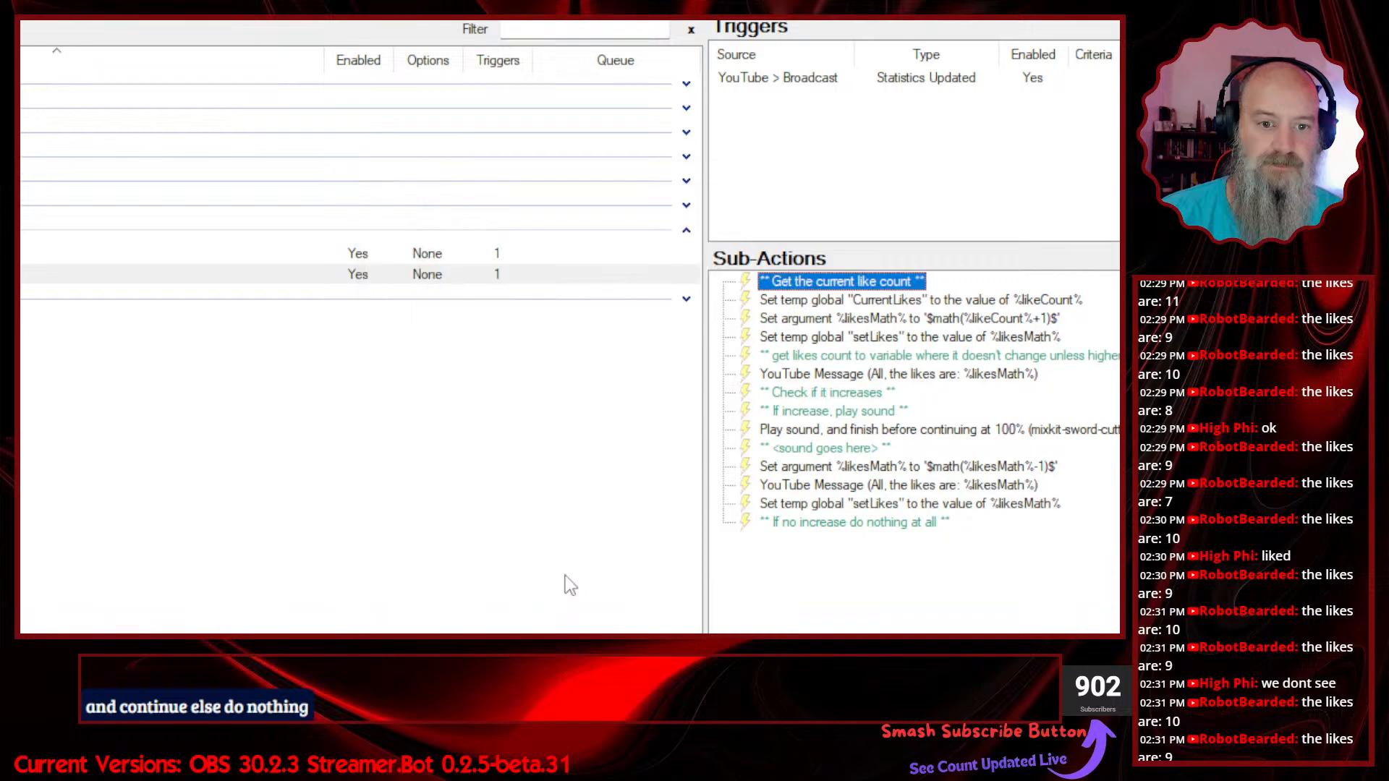
- Move the new If/Else sub-action directly below the first setLikes set-global sub-action
click(851, 545)
drag(854, 555, 864, 360)
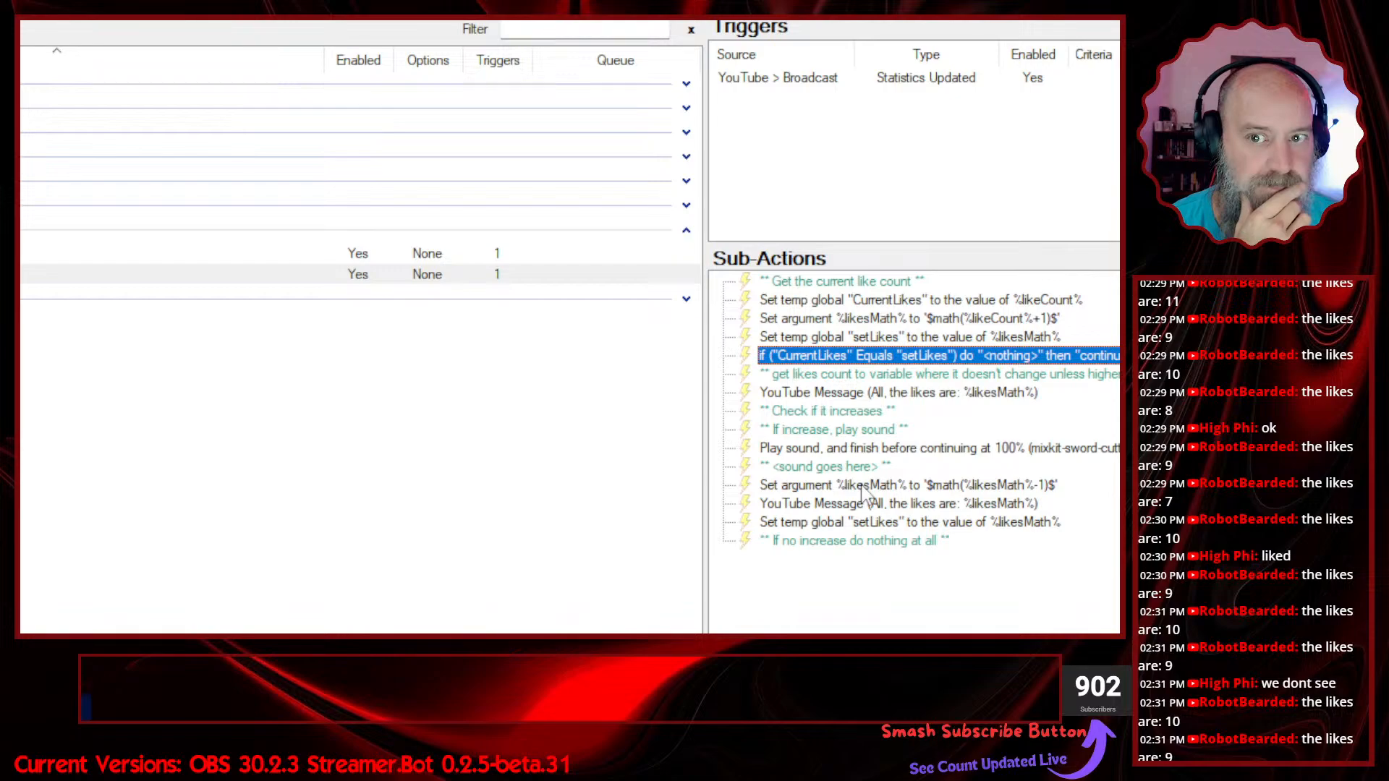
click(844, 589)
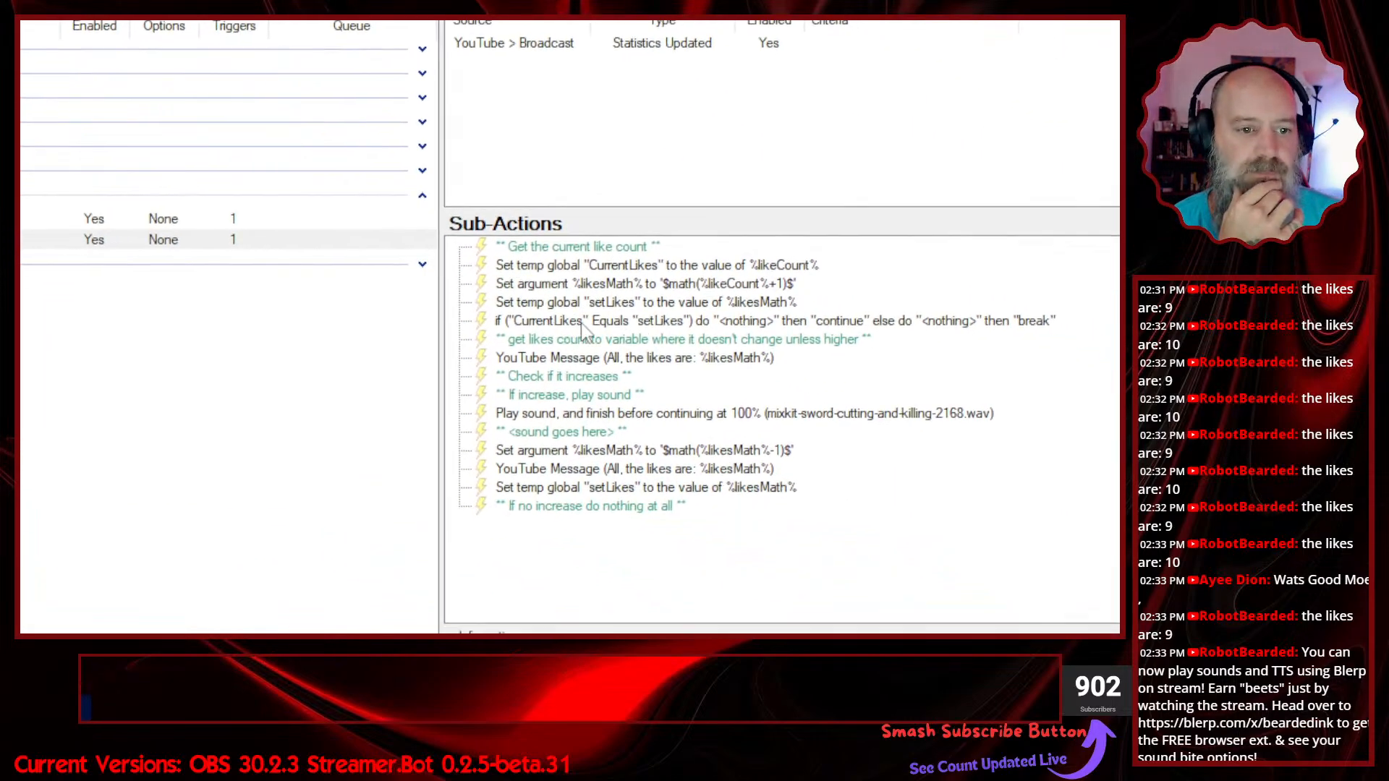
- Change the operator of the If/Else sub-action comparing CurrentLikes with setLikes to Greater Than
click(583, 323)
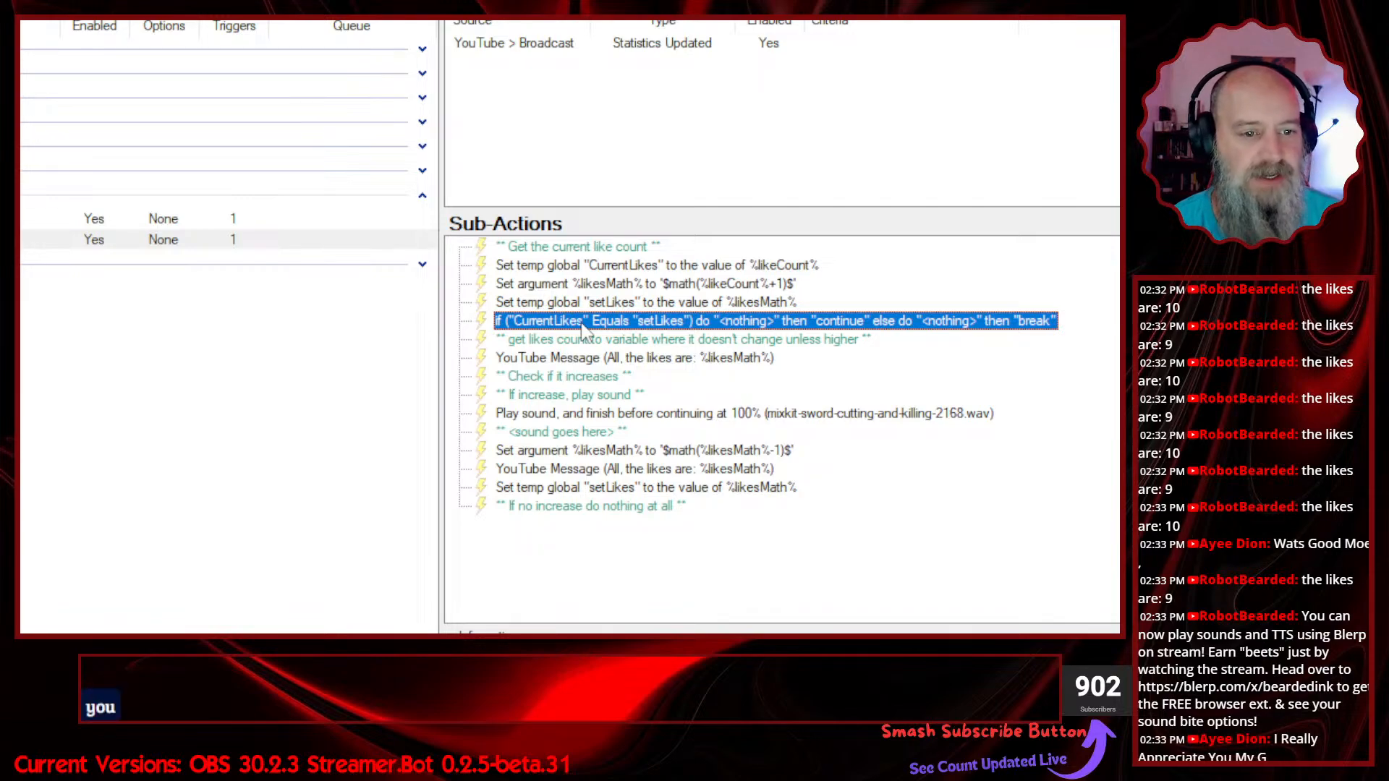
double_click(582, 323)
click(376, 207)
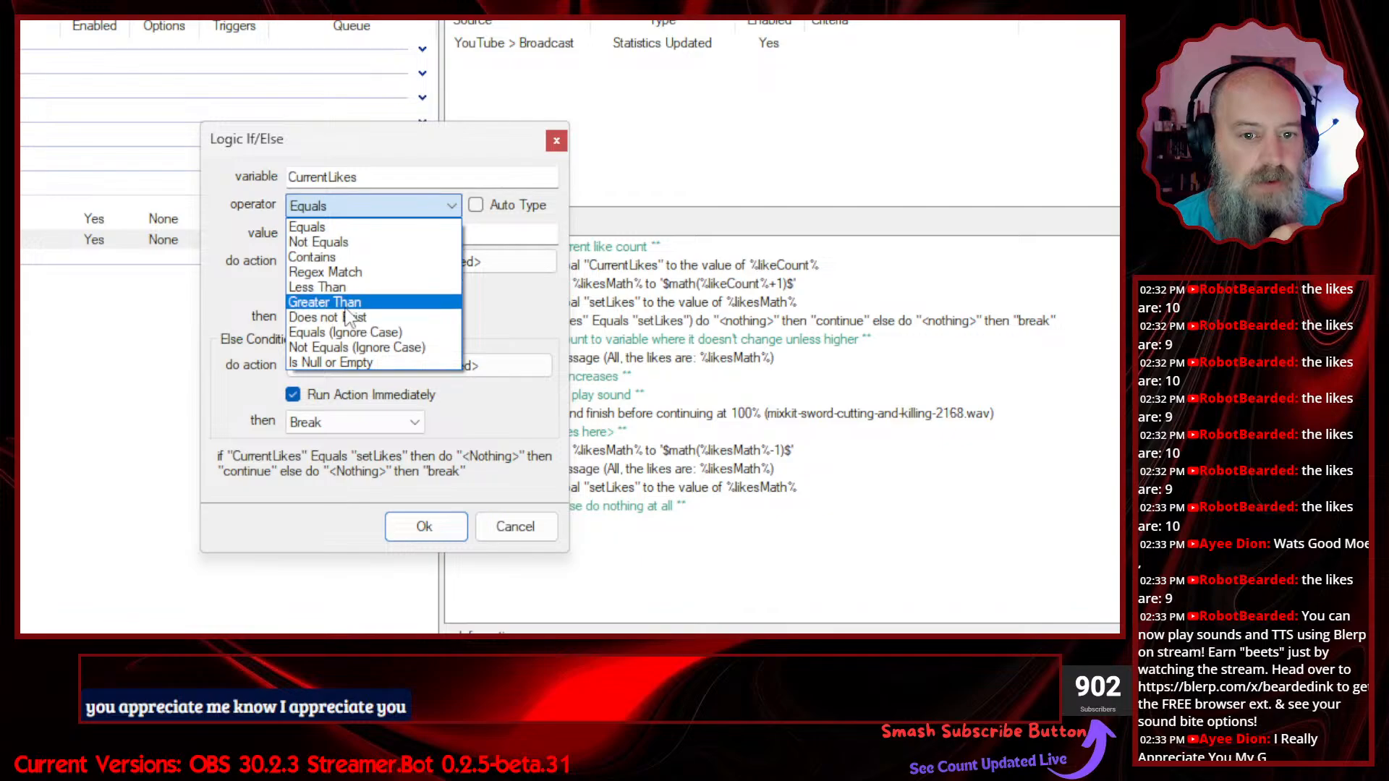
click(352, 302)
click(427, 527)
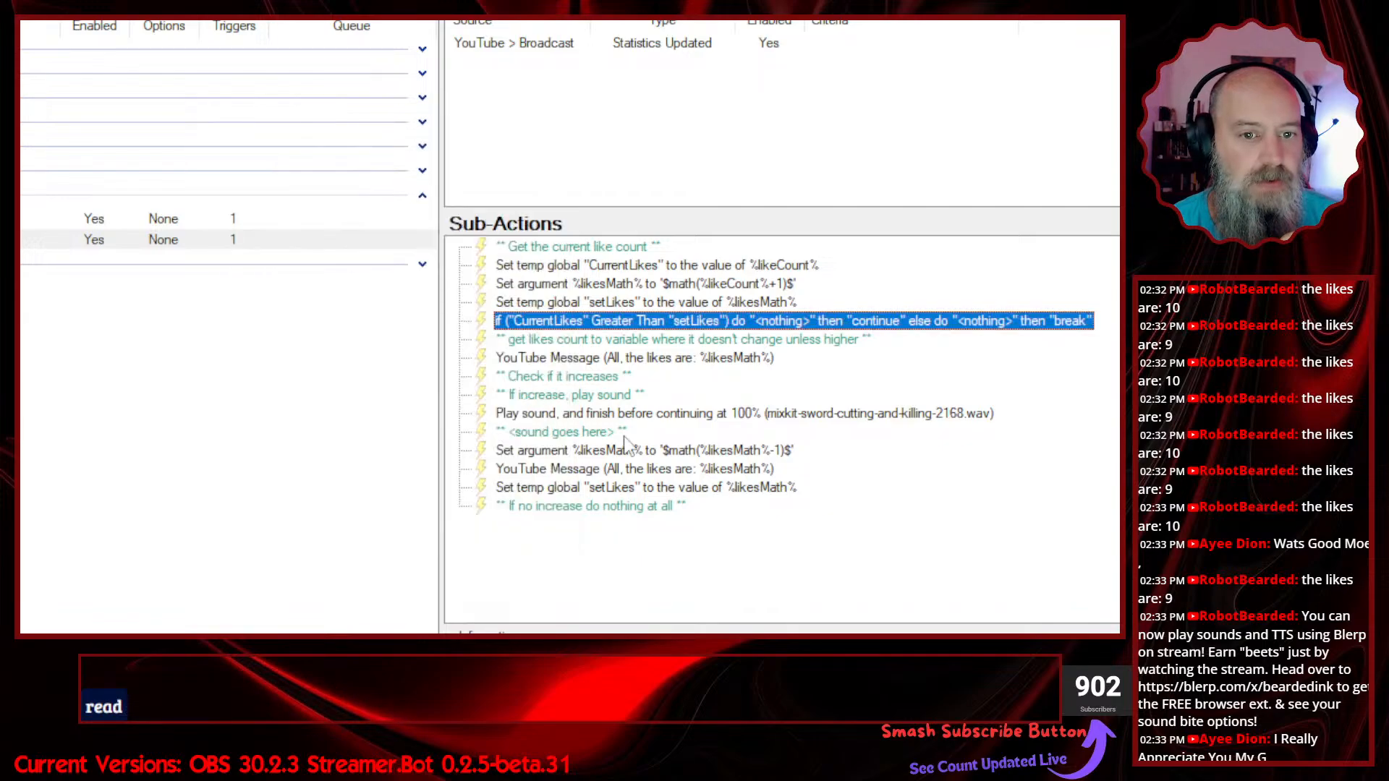
click(707, 377)
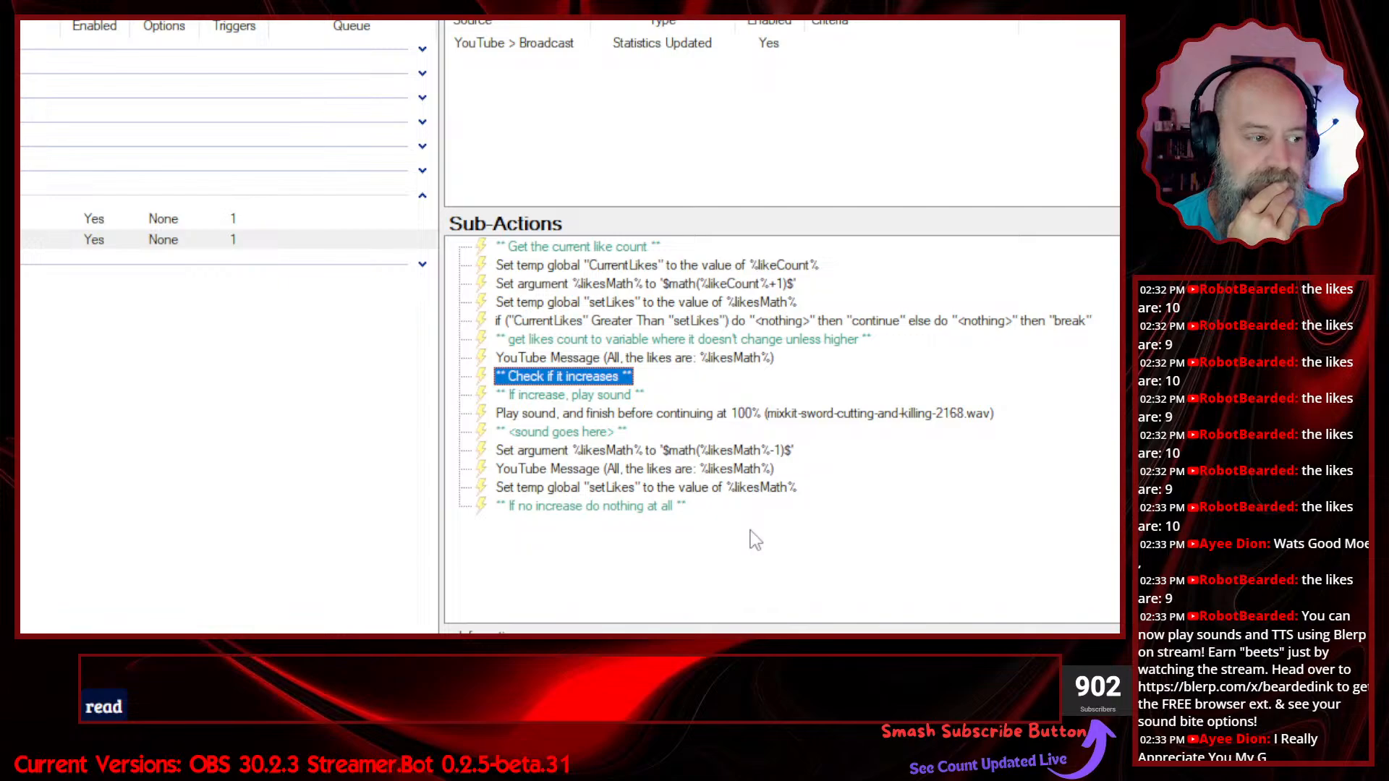
click(693, 556)
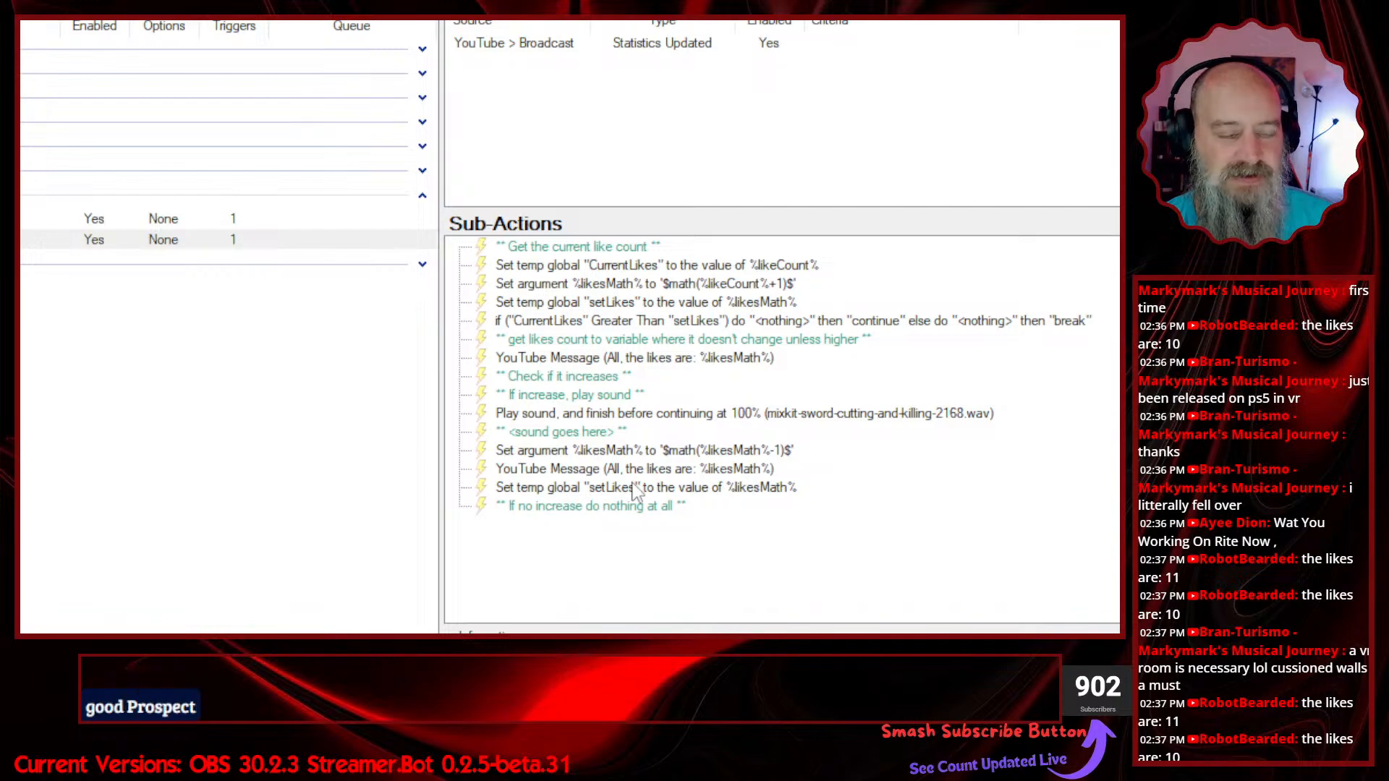
- Review the comparison and branch settings of the CurrentLikes If/Else sub-action
click(620, 325)
double_click(623, 335)
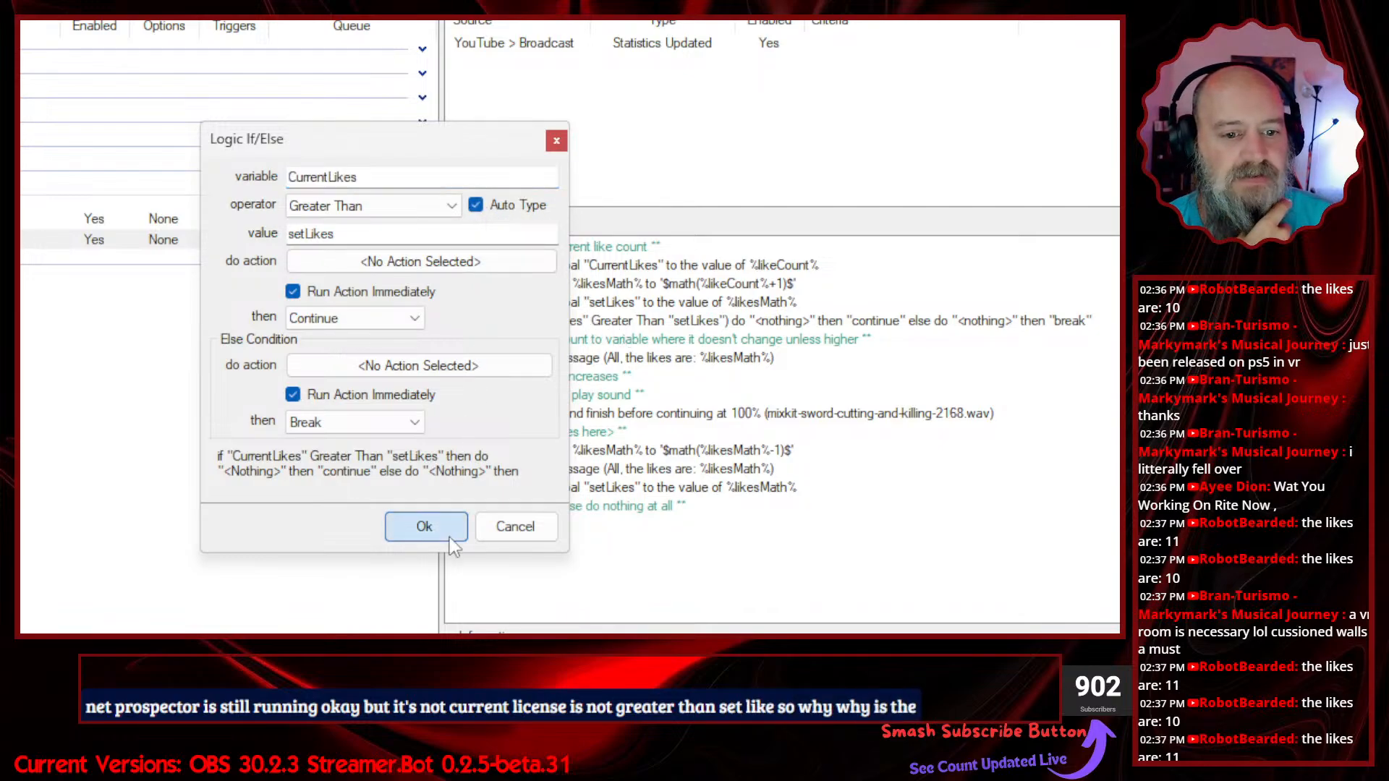
click(426, 526)
click(706, 470)
click(696, 585)
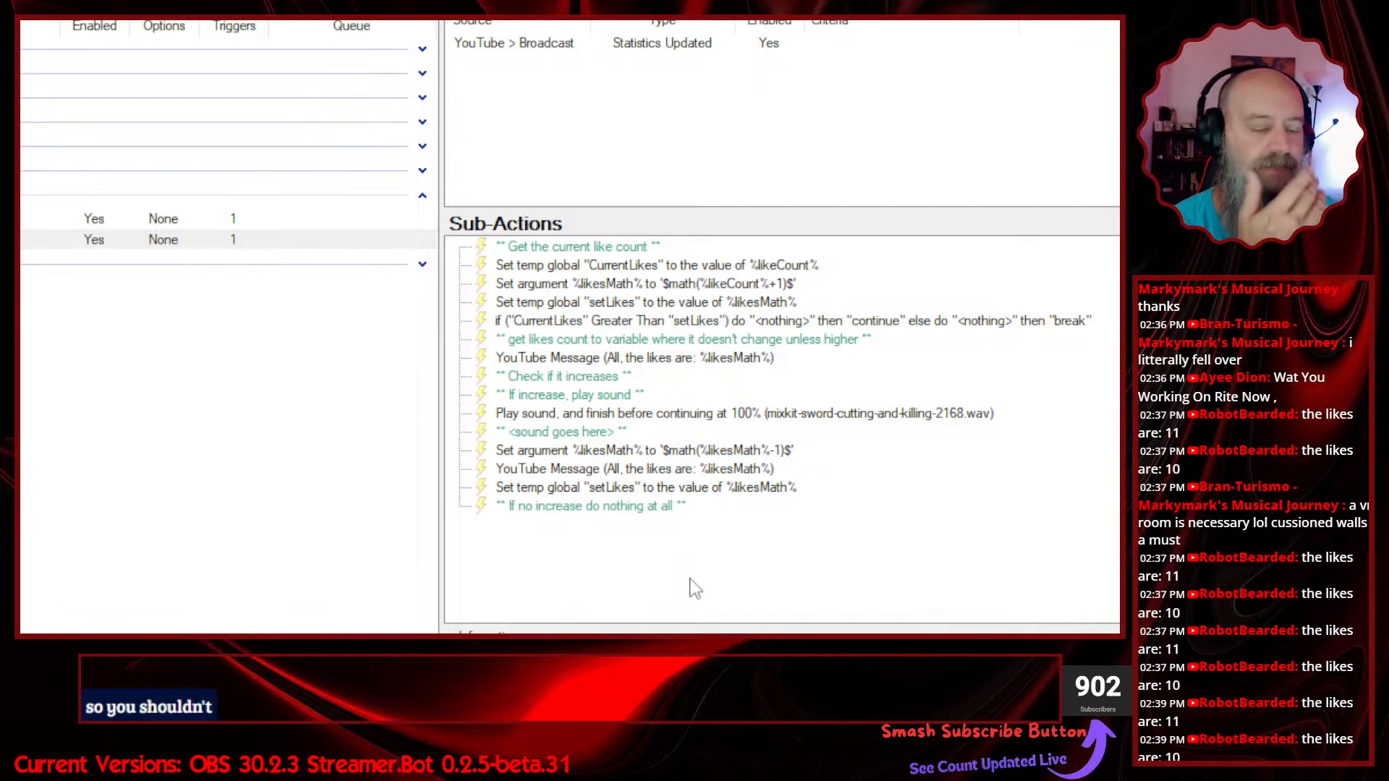
- Set the comparison value of the CurrentLikes If/Else sub-action to %setLikes%, keeping the Greater Than operator
double_click(611, 321)
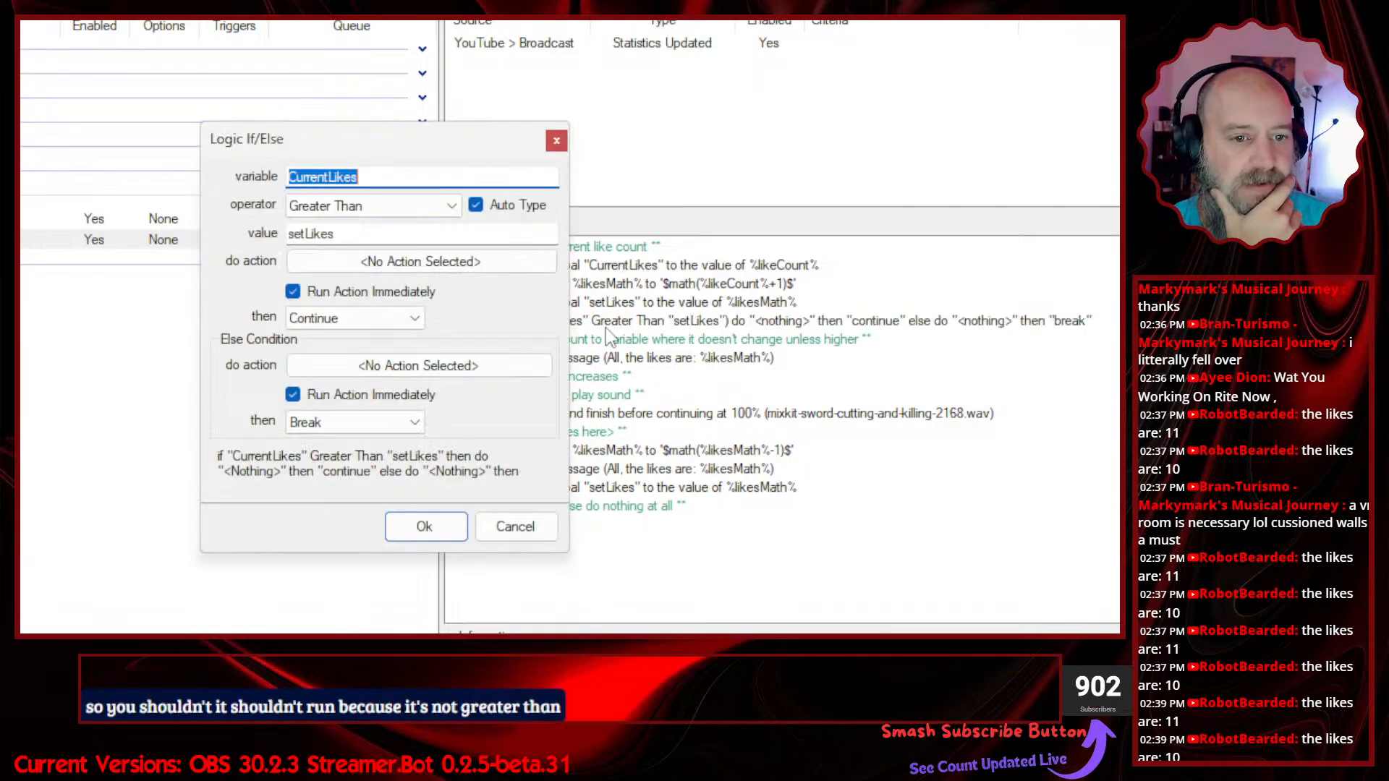
click(362, 179)
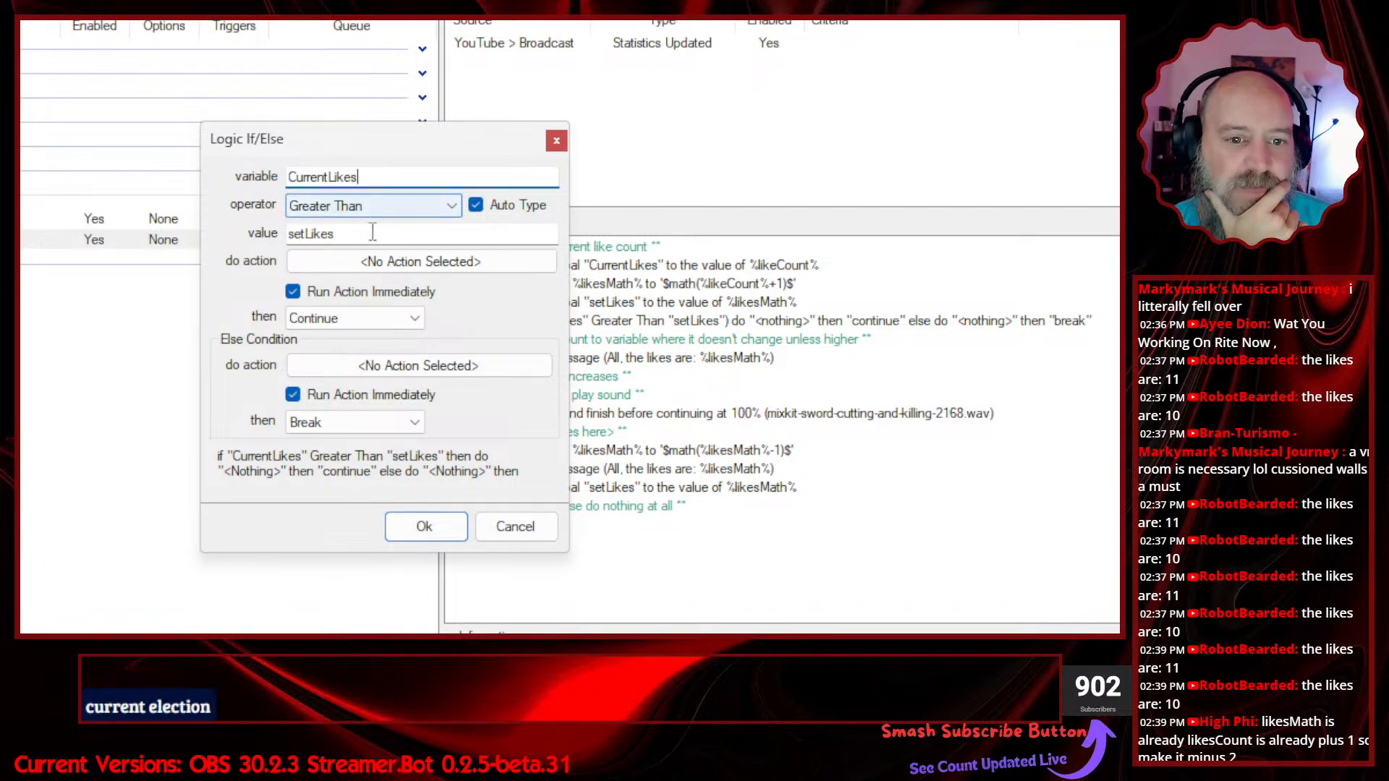
click(365, 205)
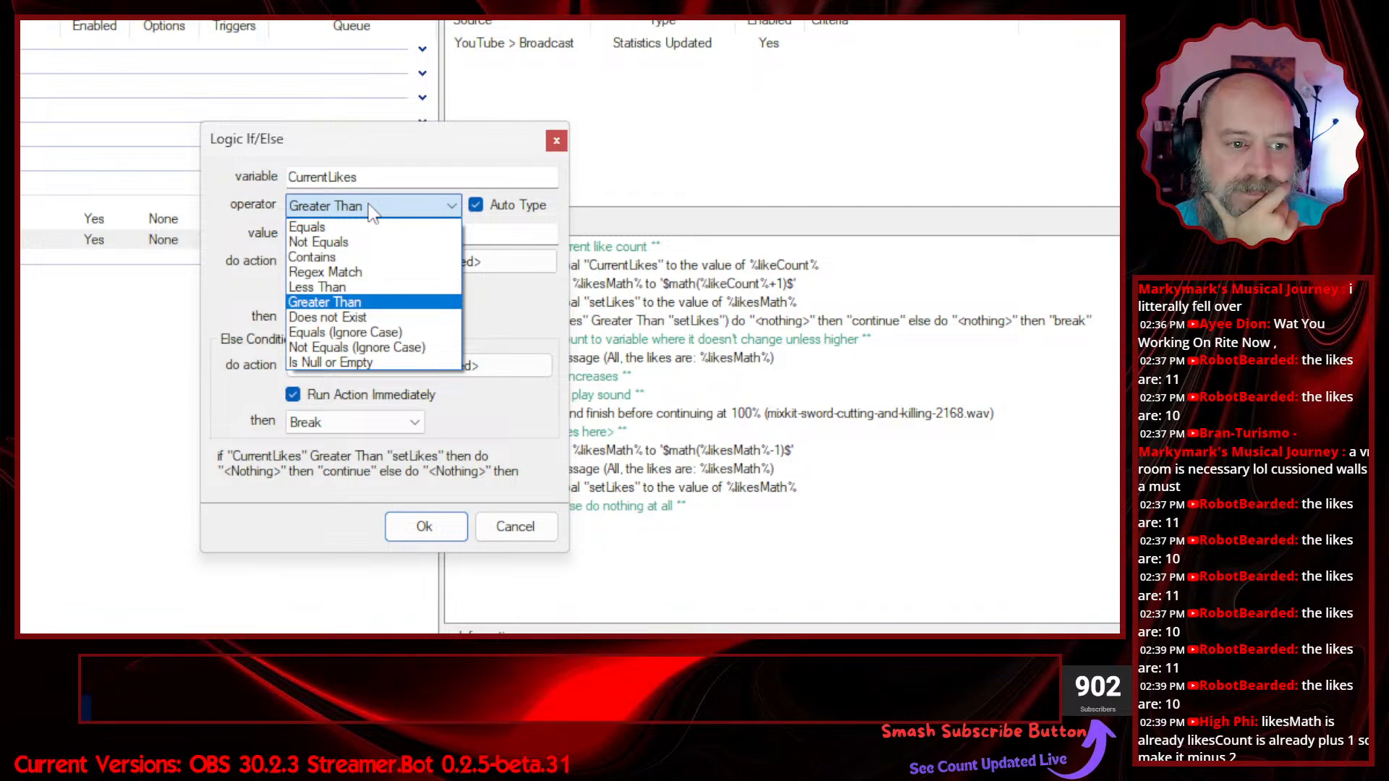
click(371, 212)
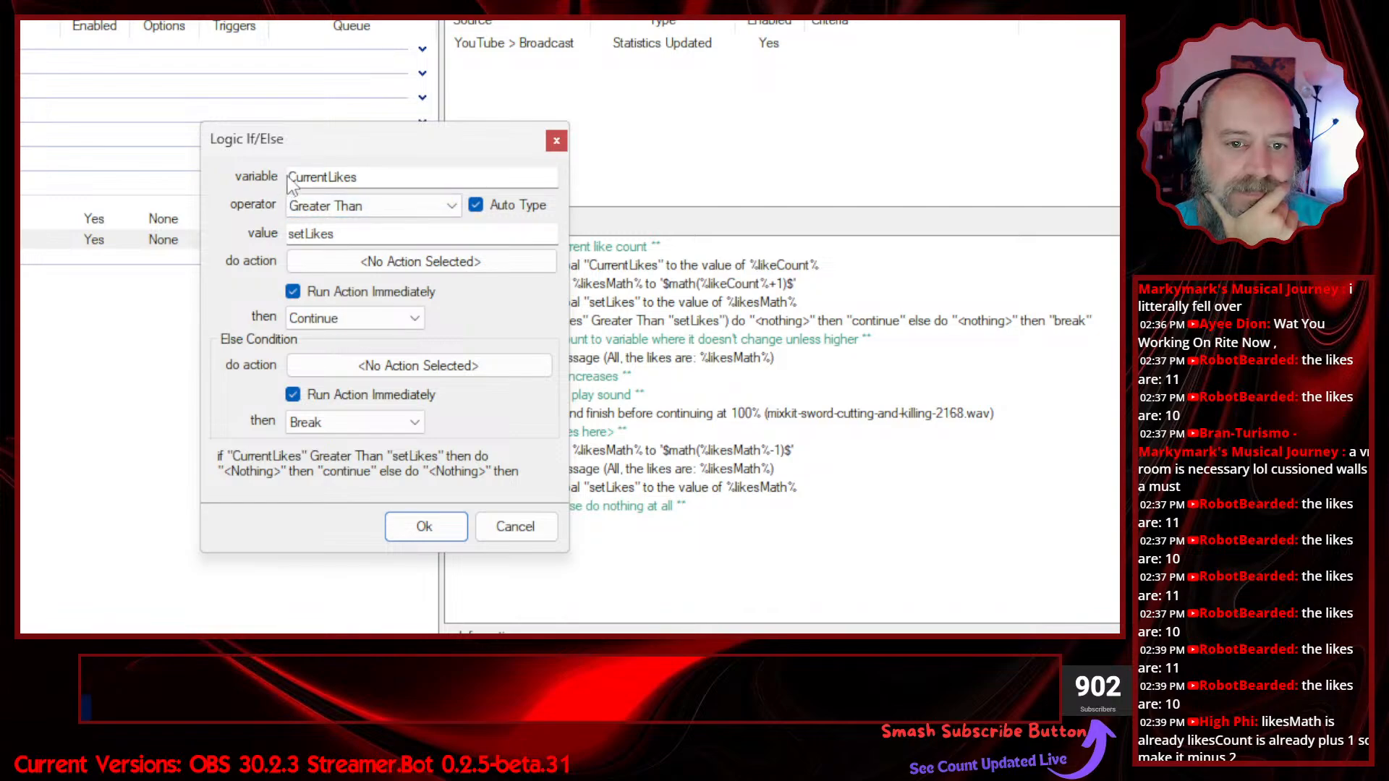
click(294, 237)
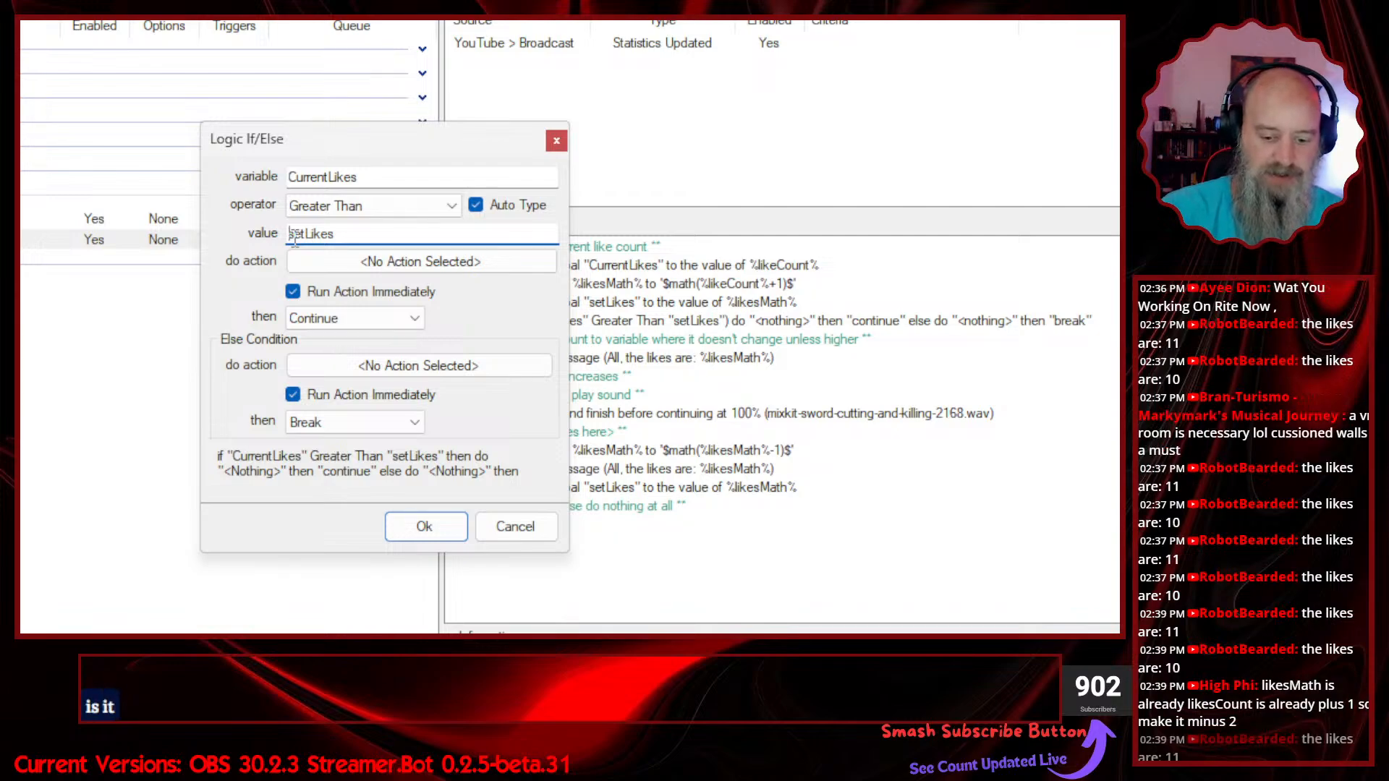
text(%)
key(End)
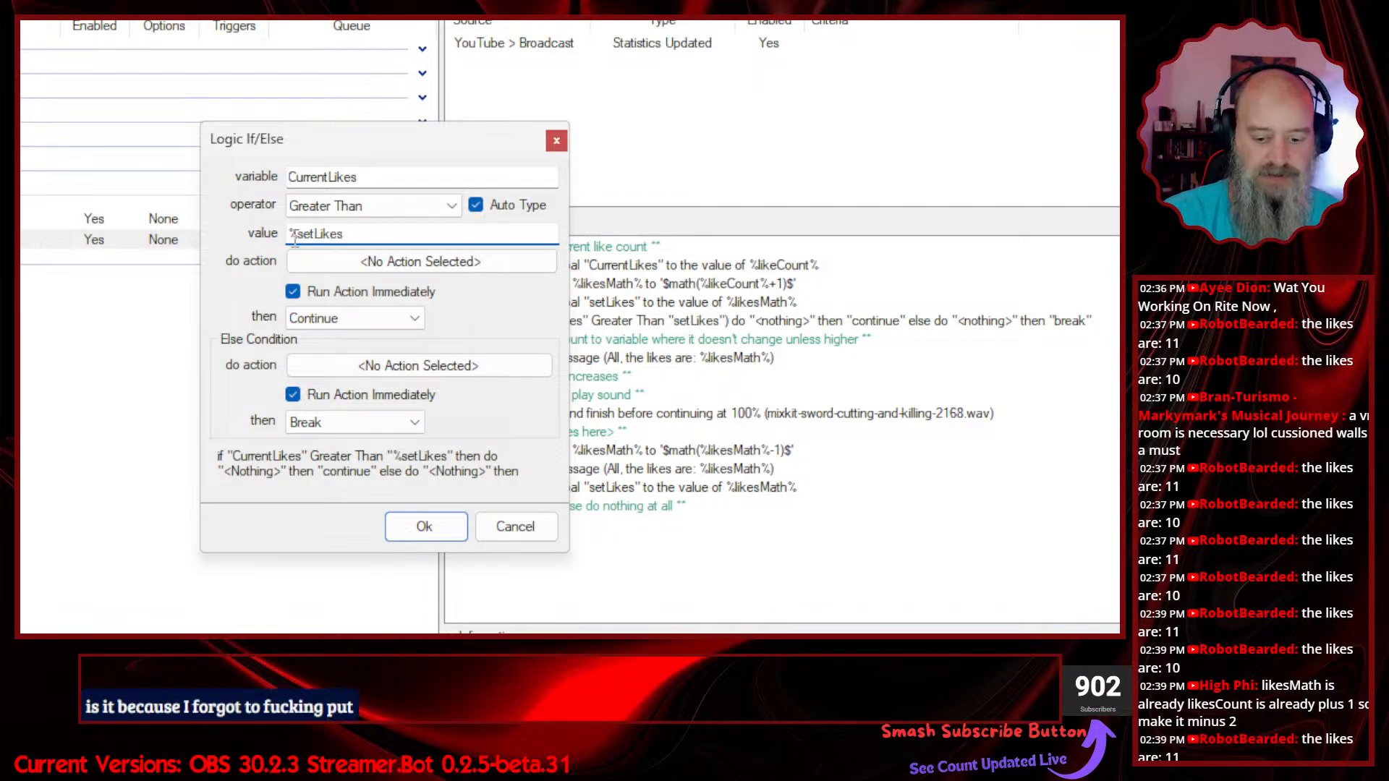
text(%)
click(405, 532)
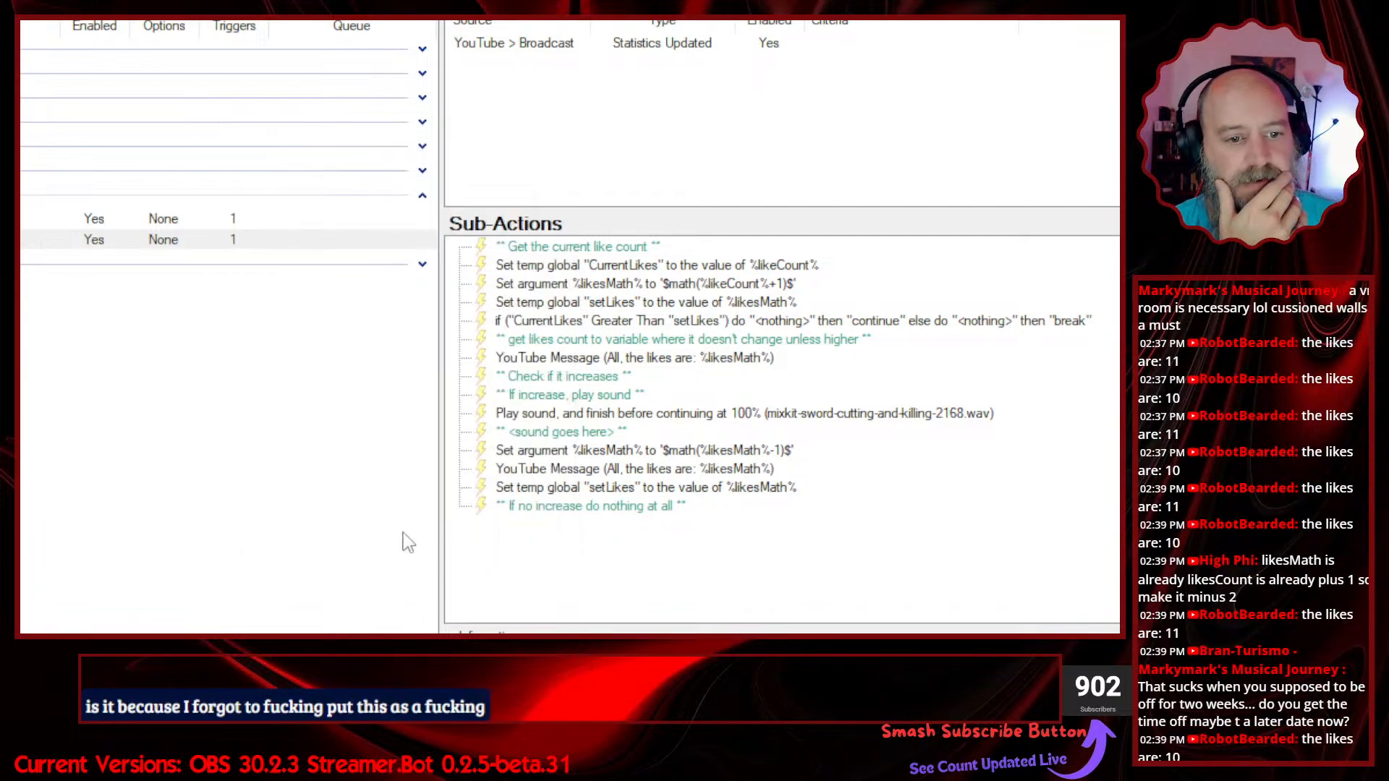
click(785, 359)
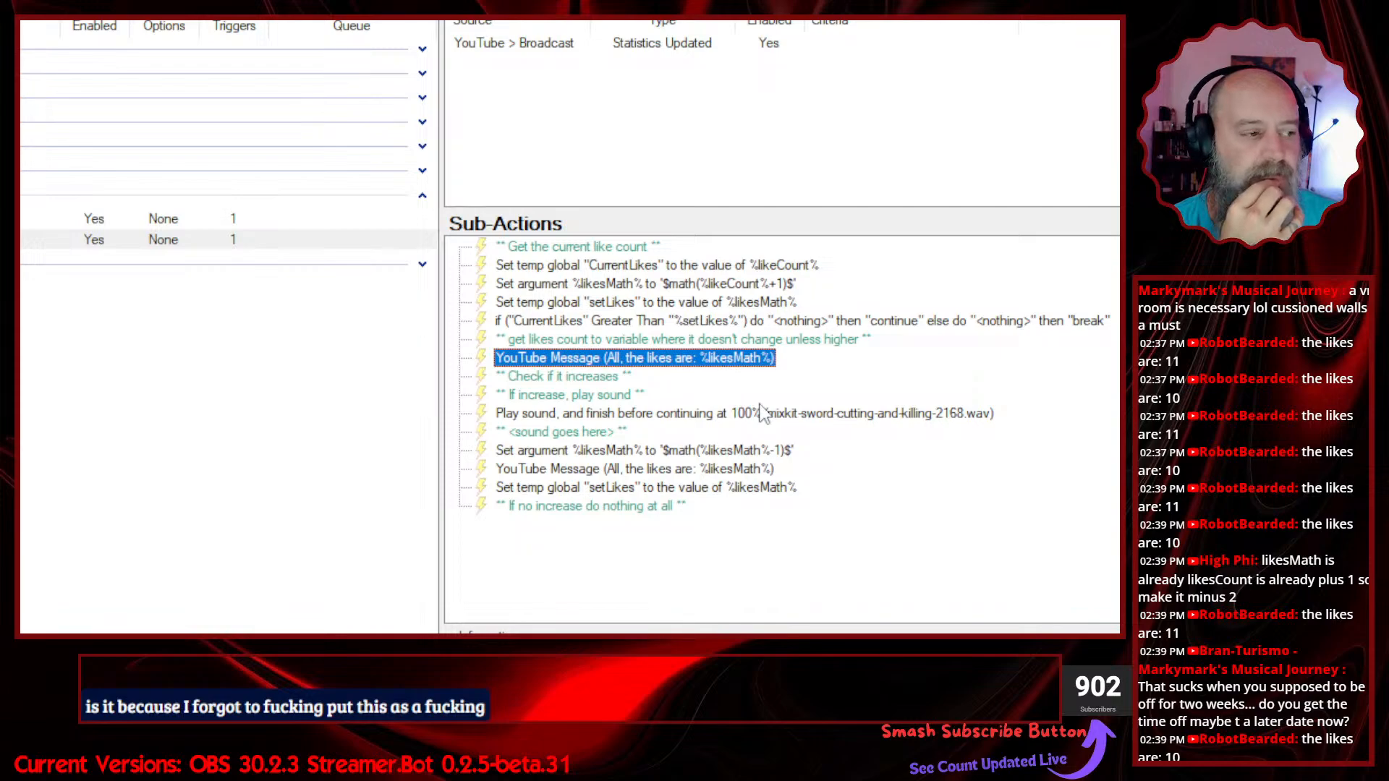
click(745, 550)
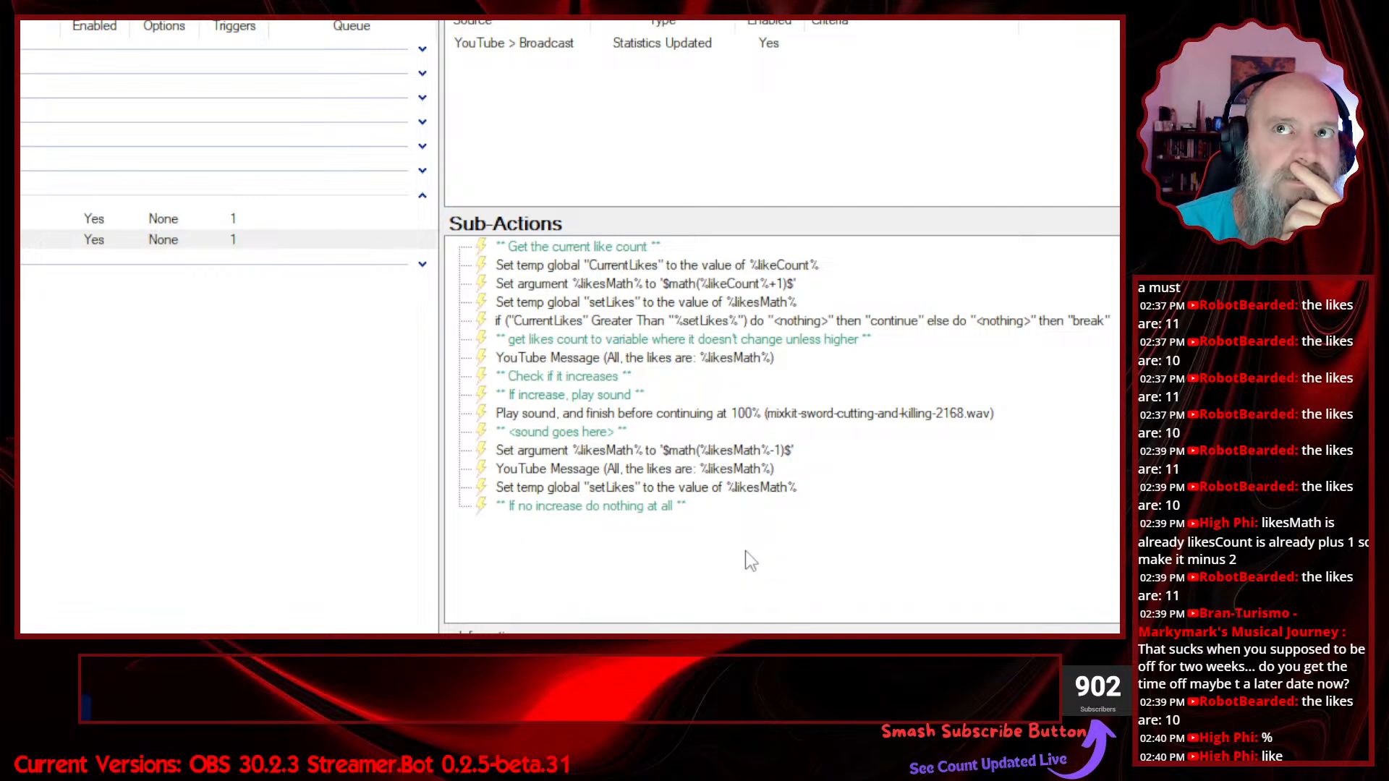
- Disable the CurrentLikes If/Else sub-action for a test run, and re-enable it
right_click(655, 320)
click(560, 485)
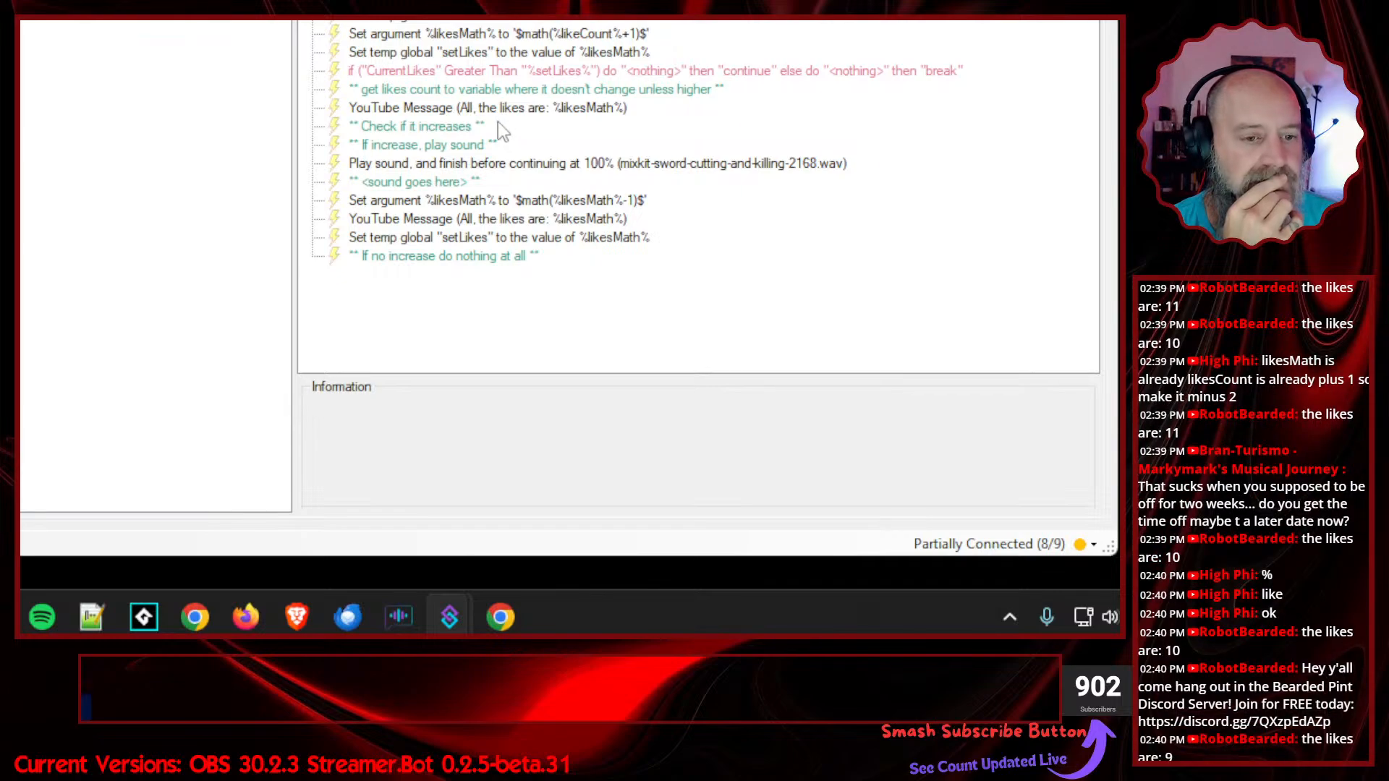
right_click(480, 70)
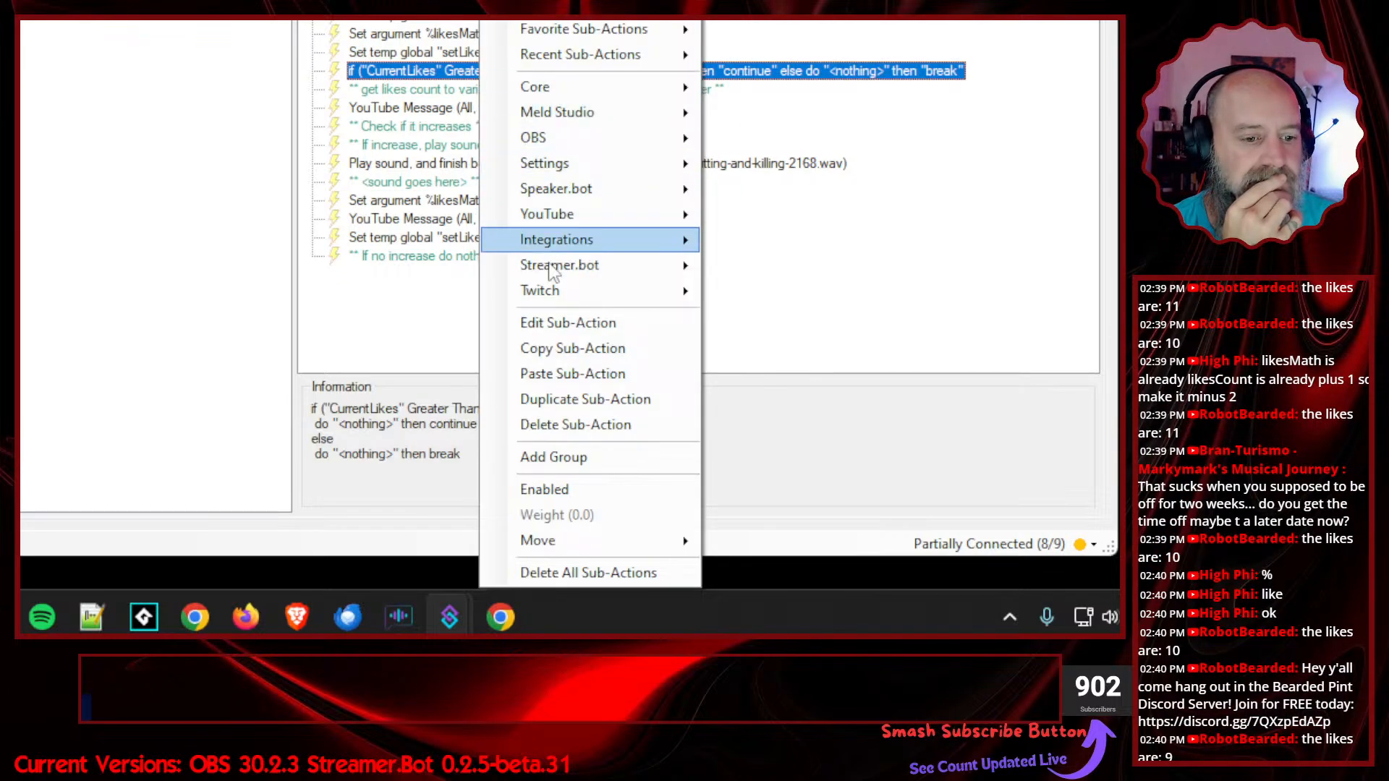
click(561, 484)
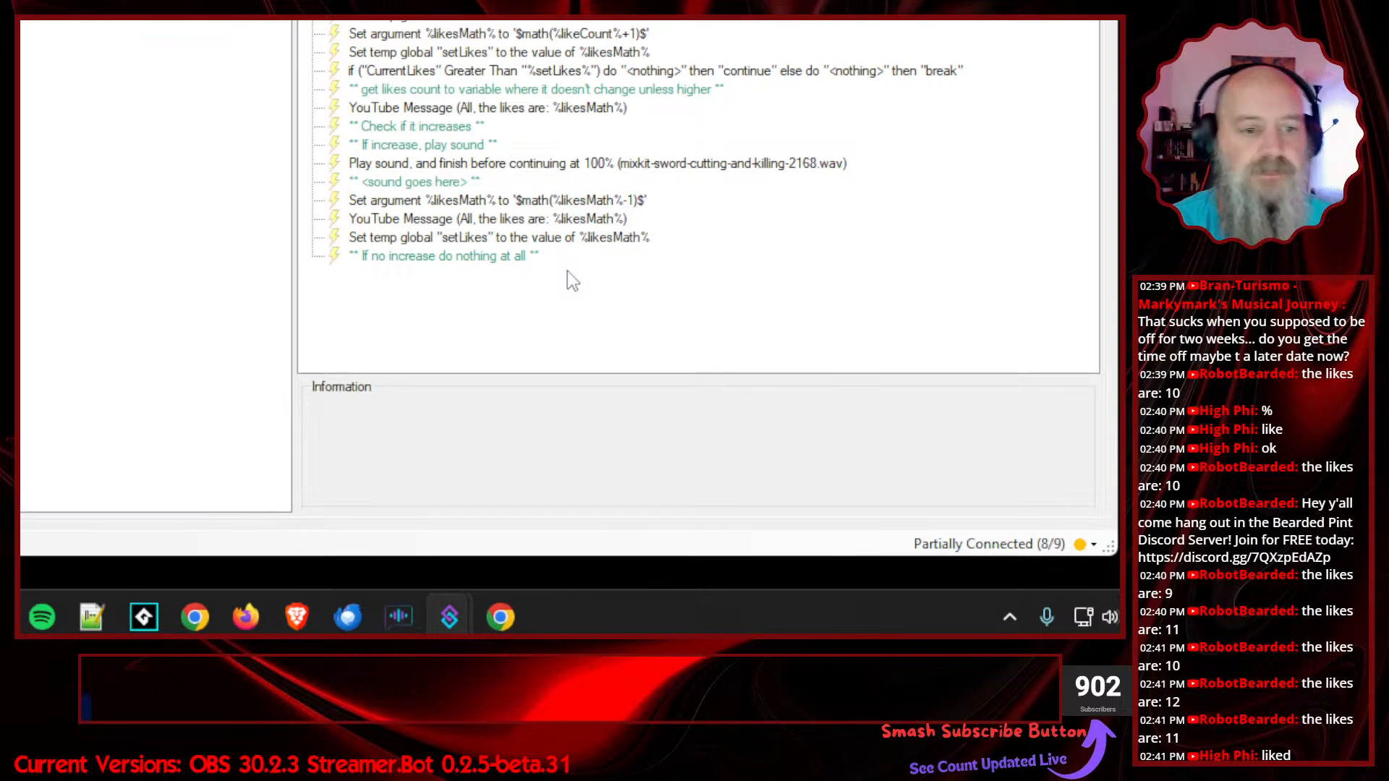
- Set the operator of the CurrentLikes If/Else sub-action to Equals and its comparison value to 5
double_click(579, 70)
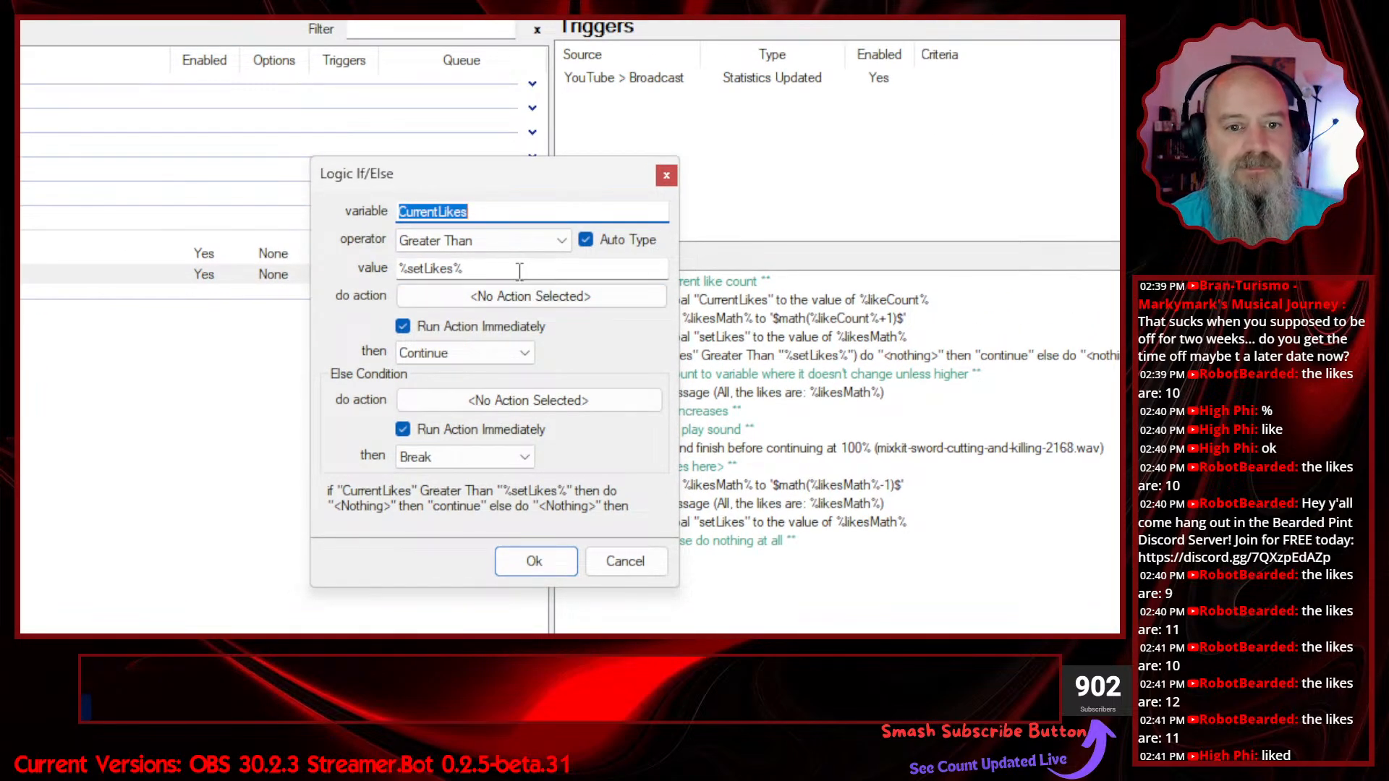
click(499, 246)
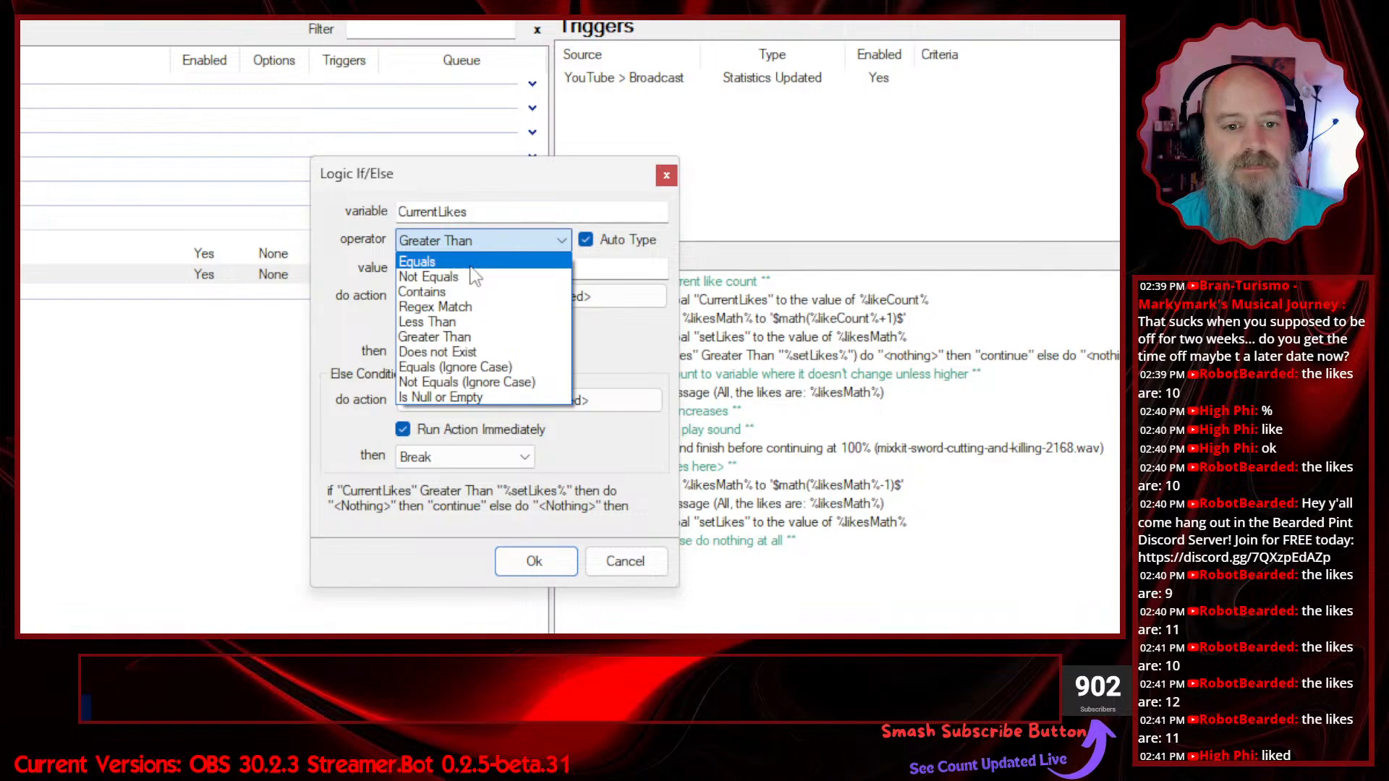
click(492, 262)
click(475, 271)
drag(475, 271, 293, 278)
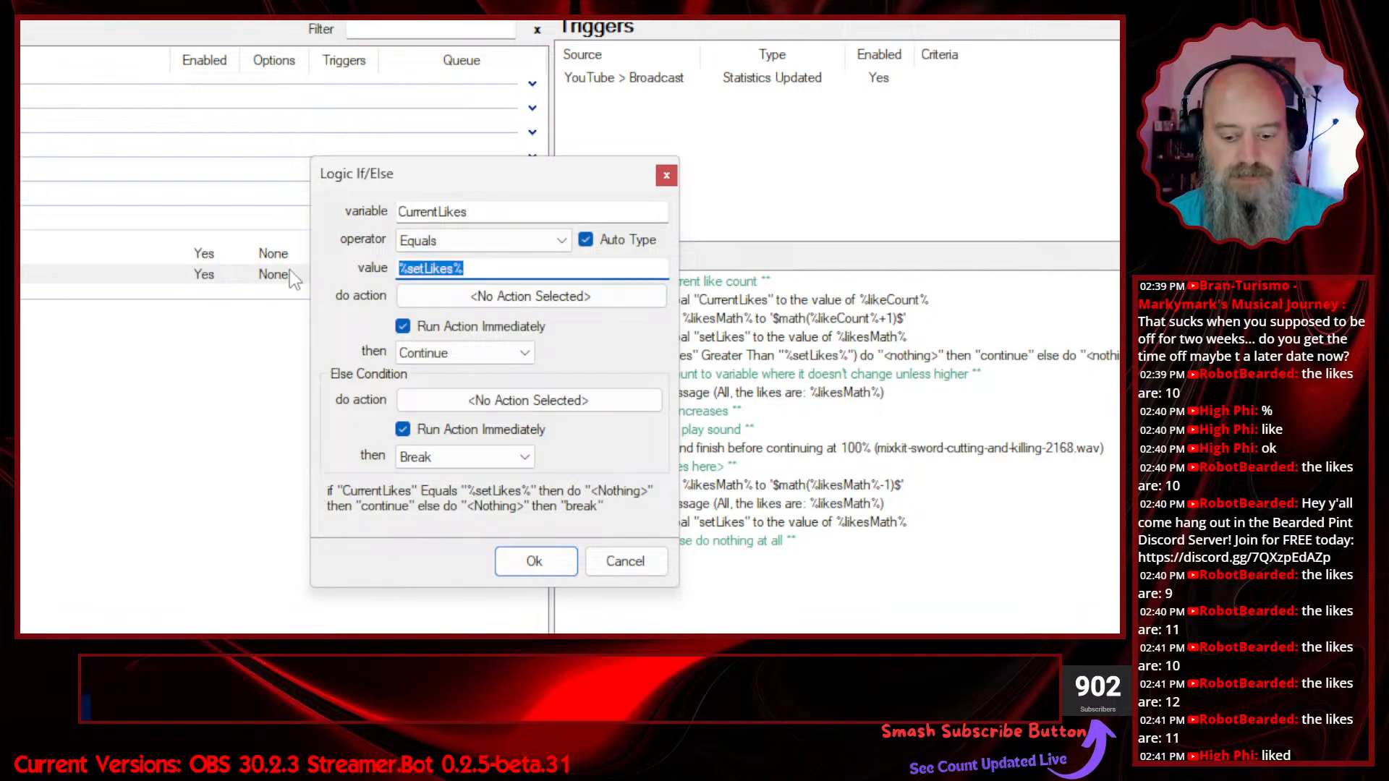
text(5)
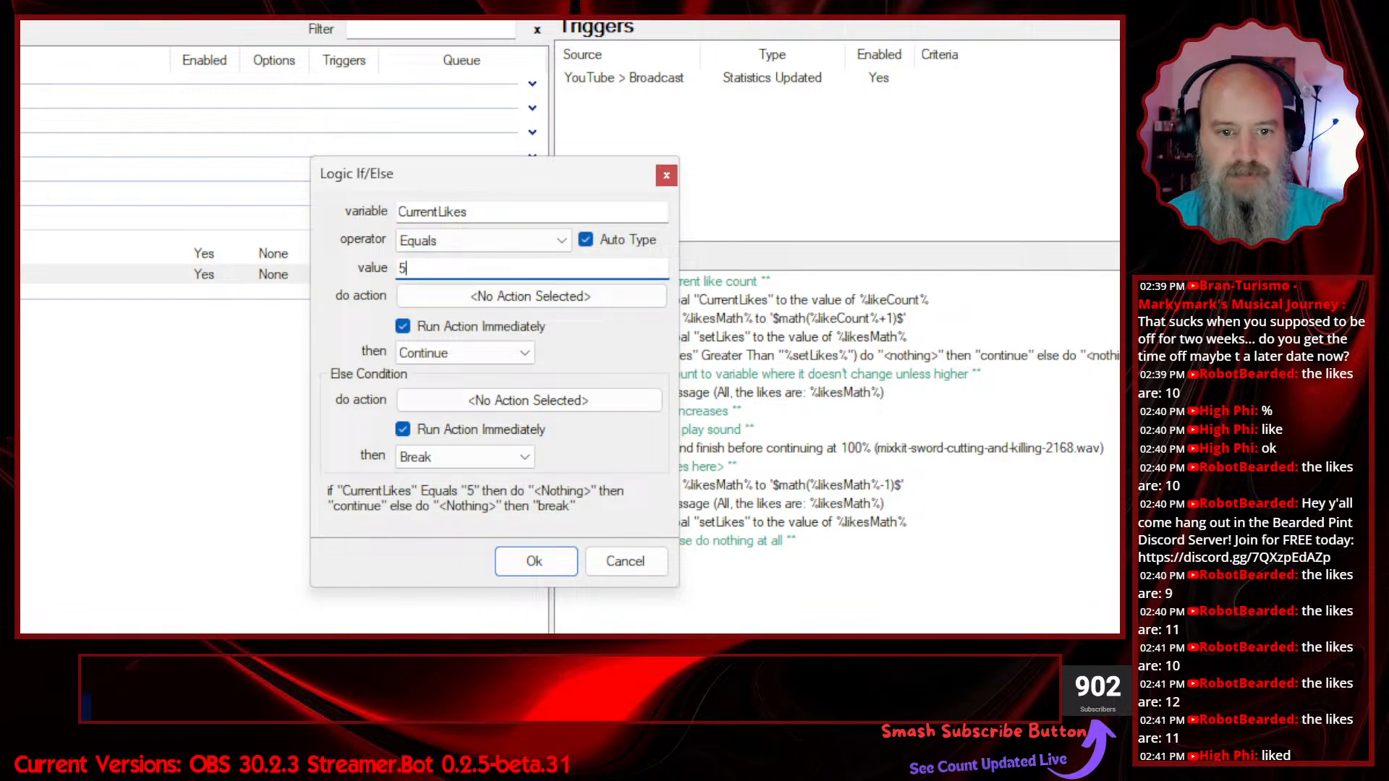
click(534, 562)
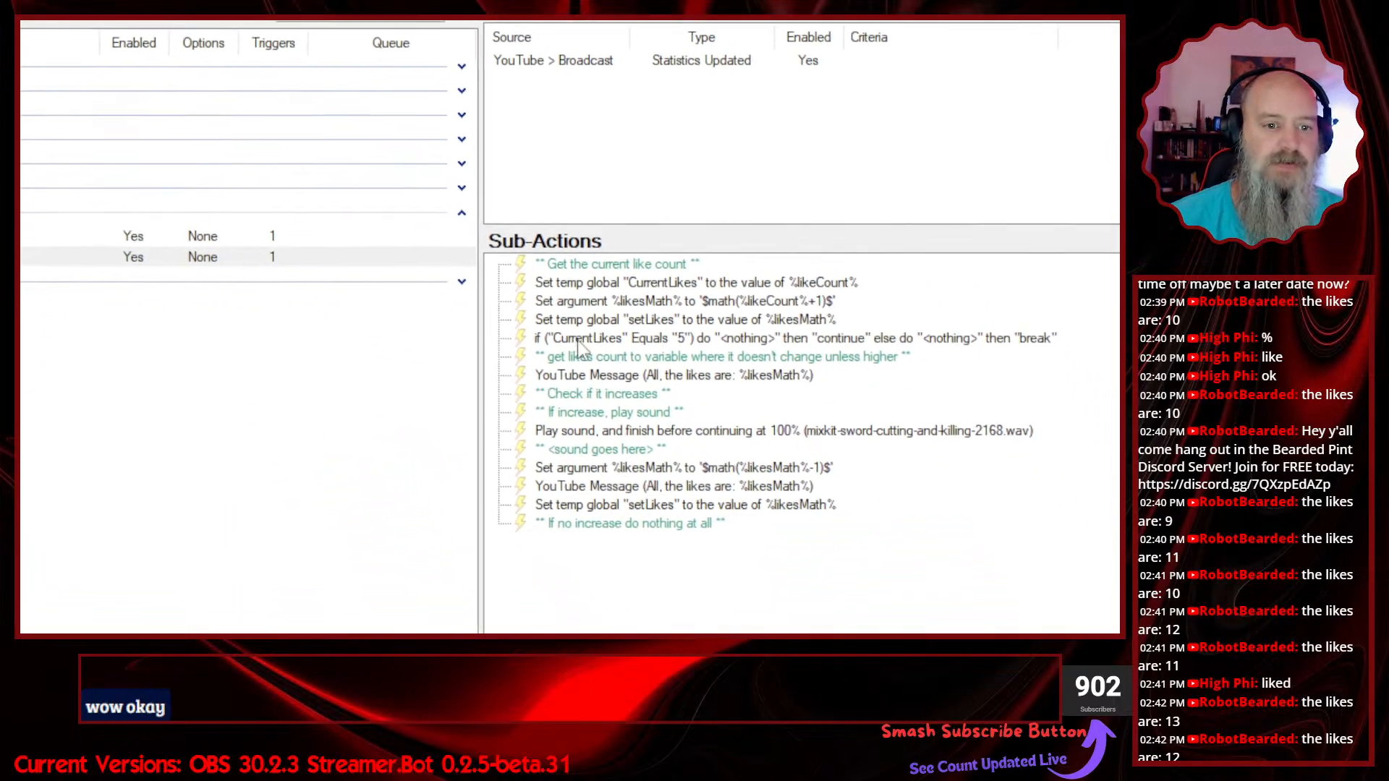
- Try to set the variable of the If/Else sub-action to %CurrentLikes%
click(570, 330)
double_click(570, 337)
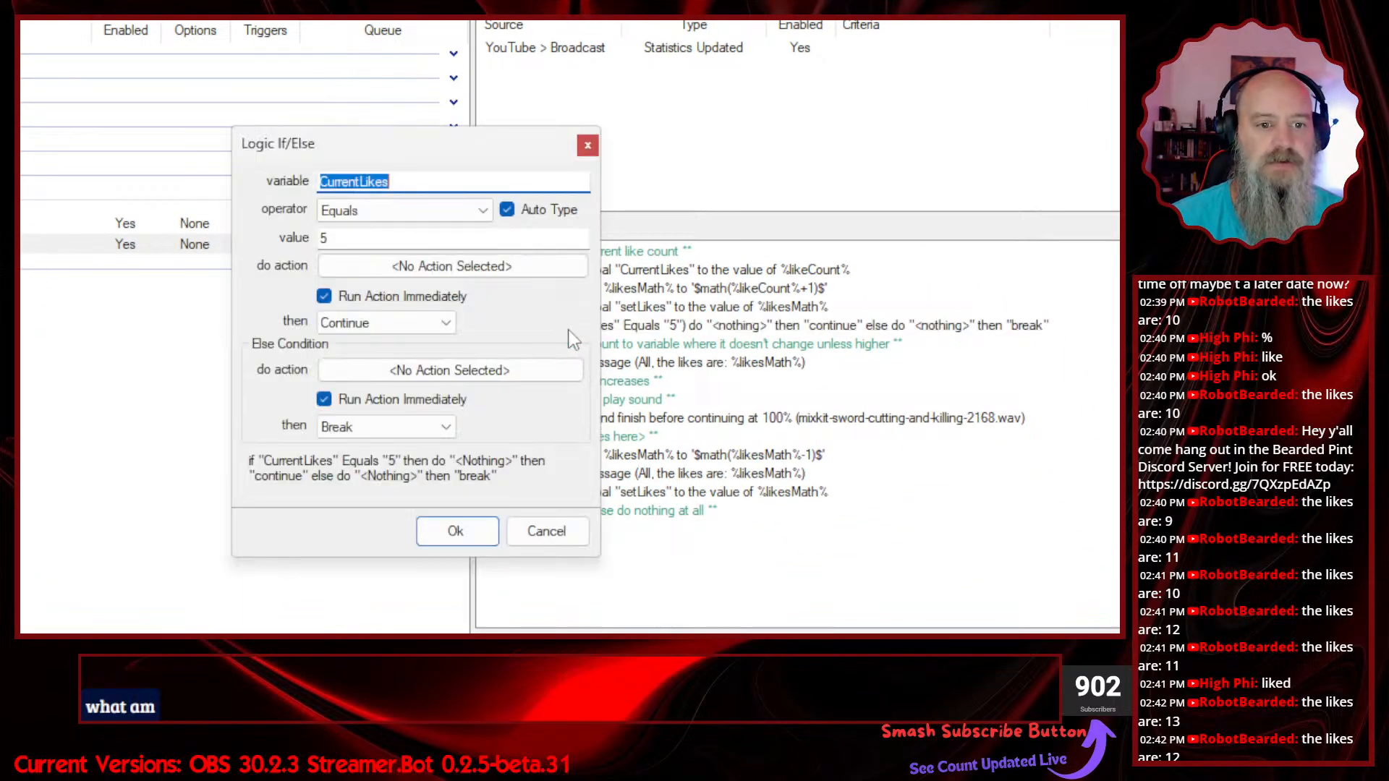
click(323, 181)
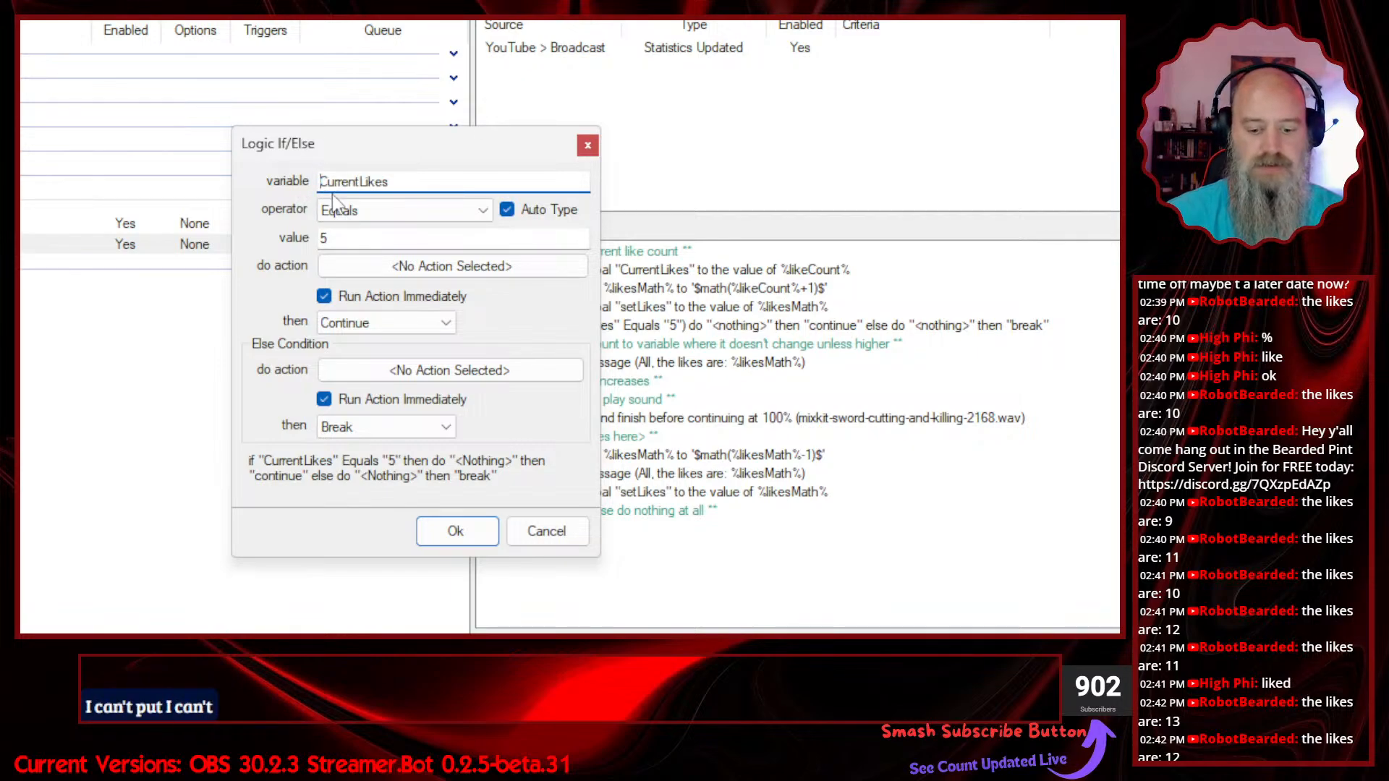
text(%)
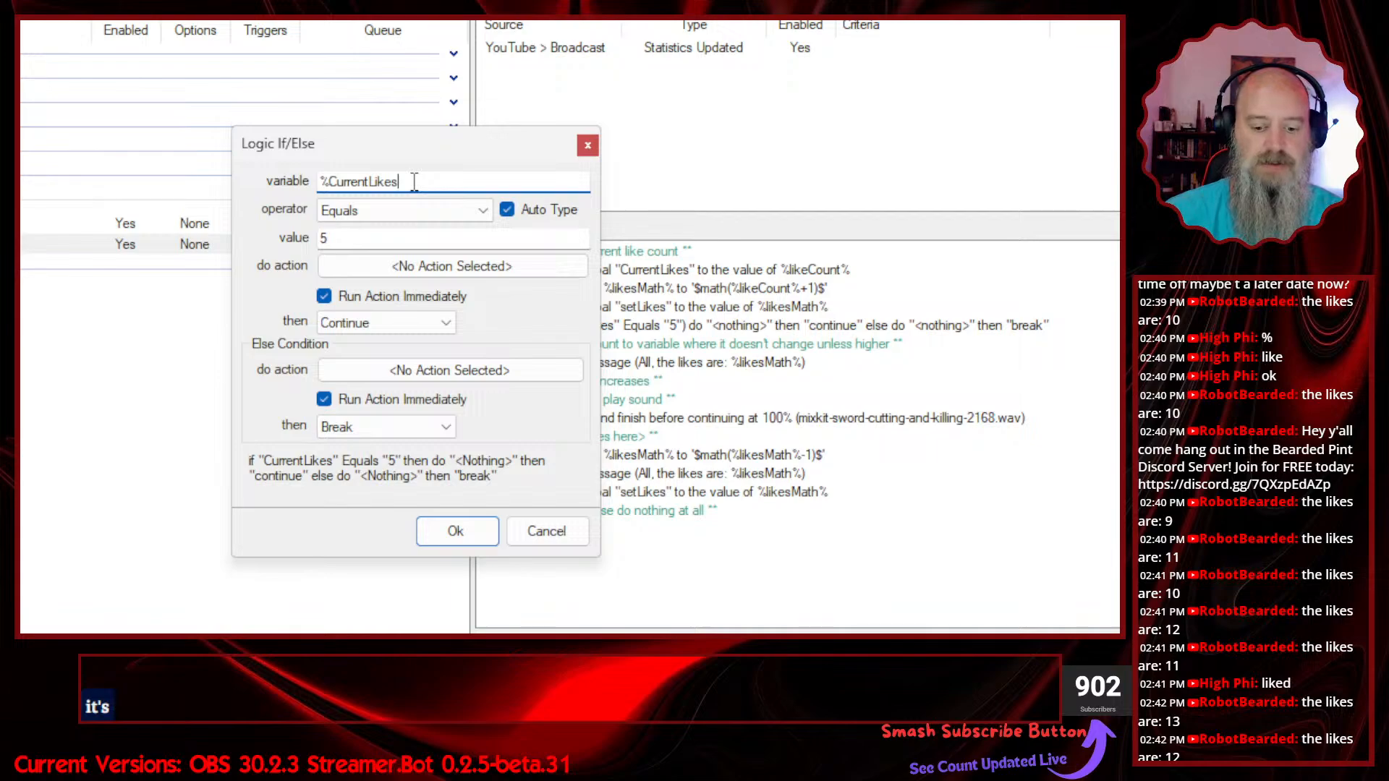
text(%)
click(456, 531)
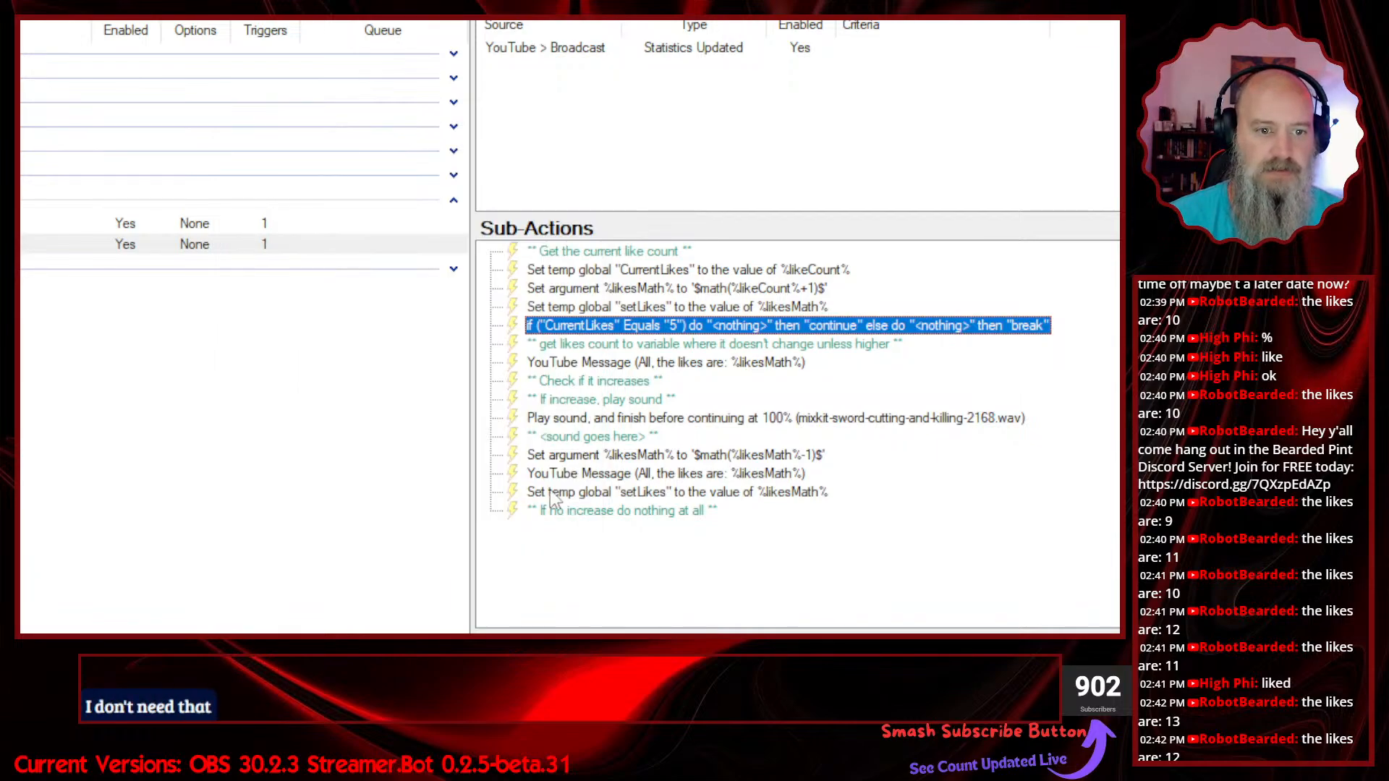
- Try again to wrap the CurrentLikes variable of the If/Else sub-action in percent signs
click(557, 492)
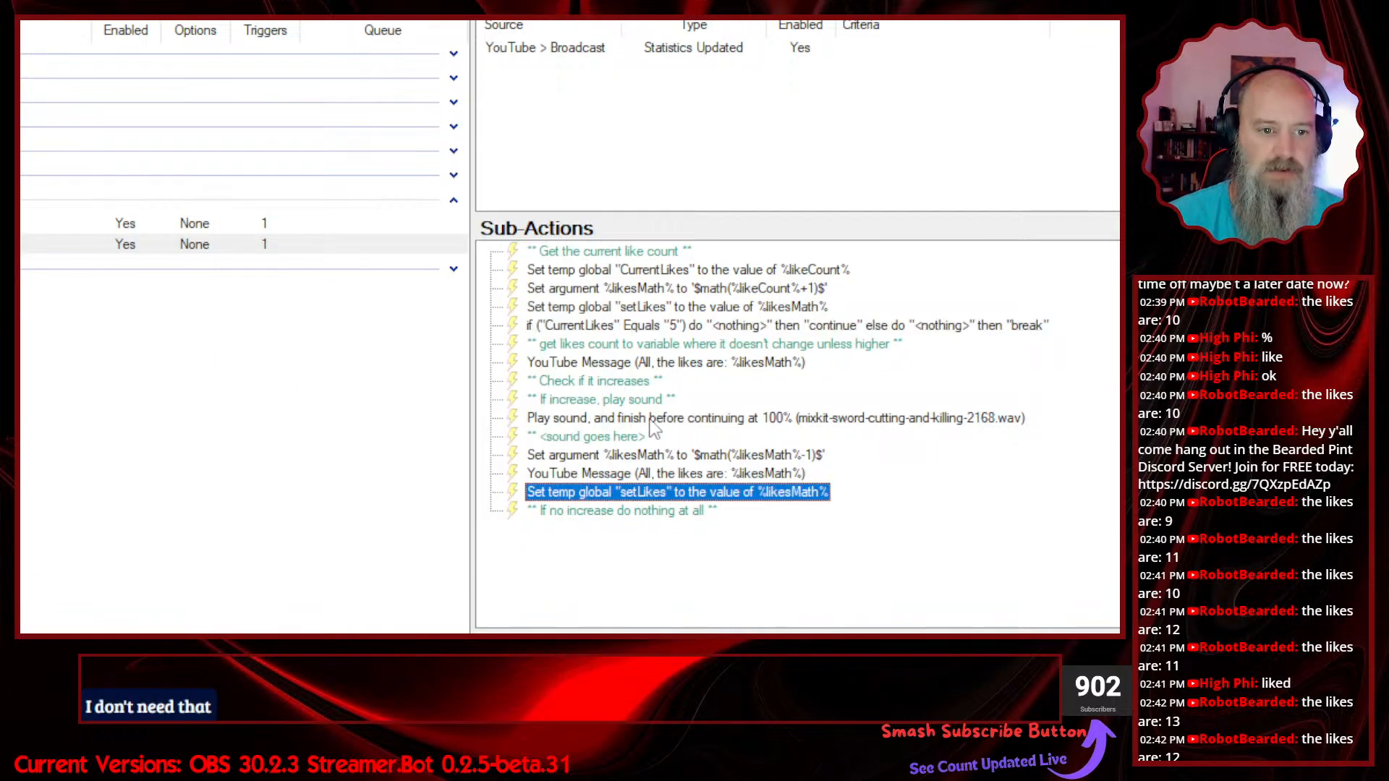
double_click(654, 331)
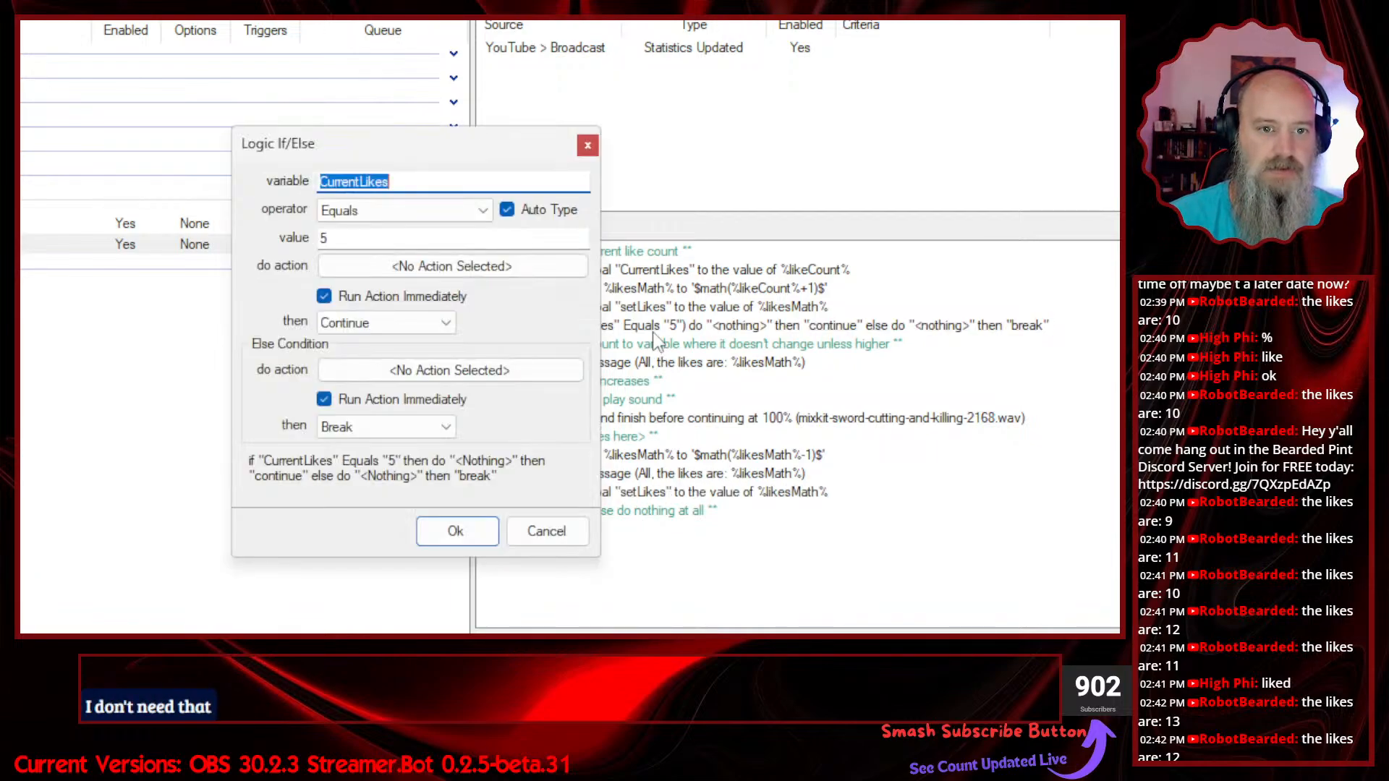
click(323, 180)
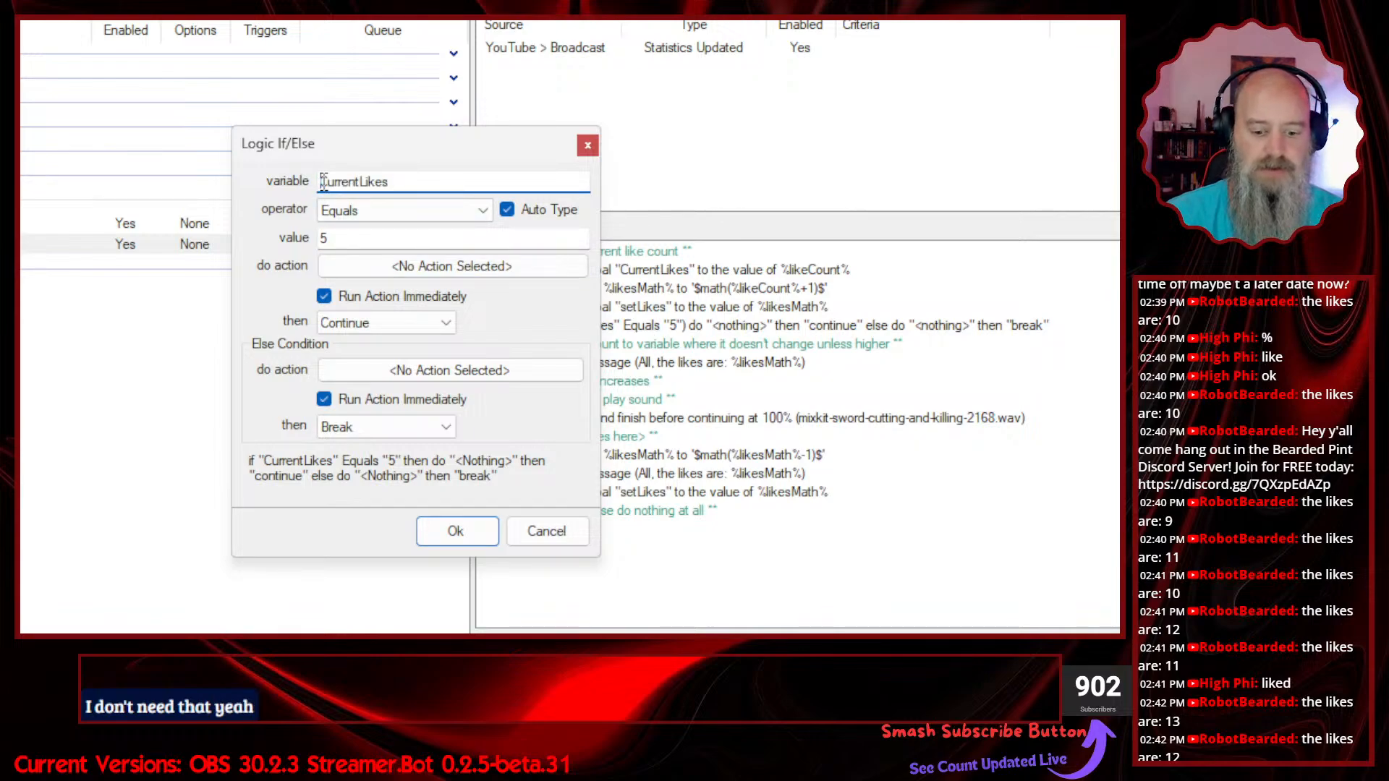
text(%)
click(412, 180)
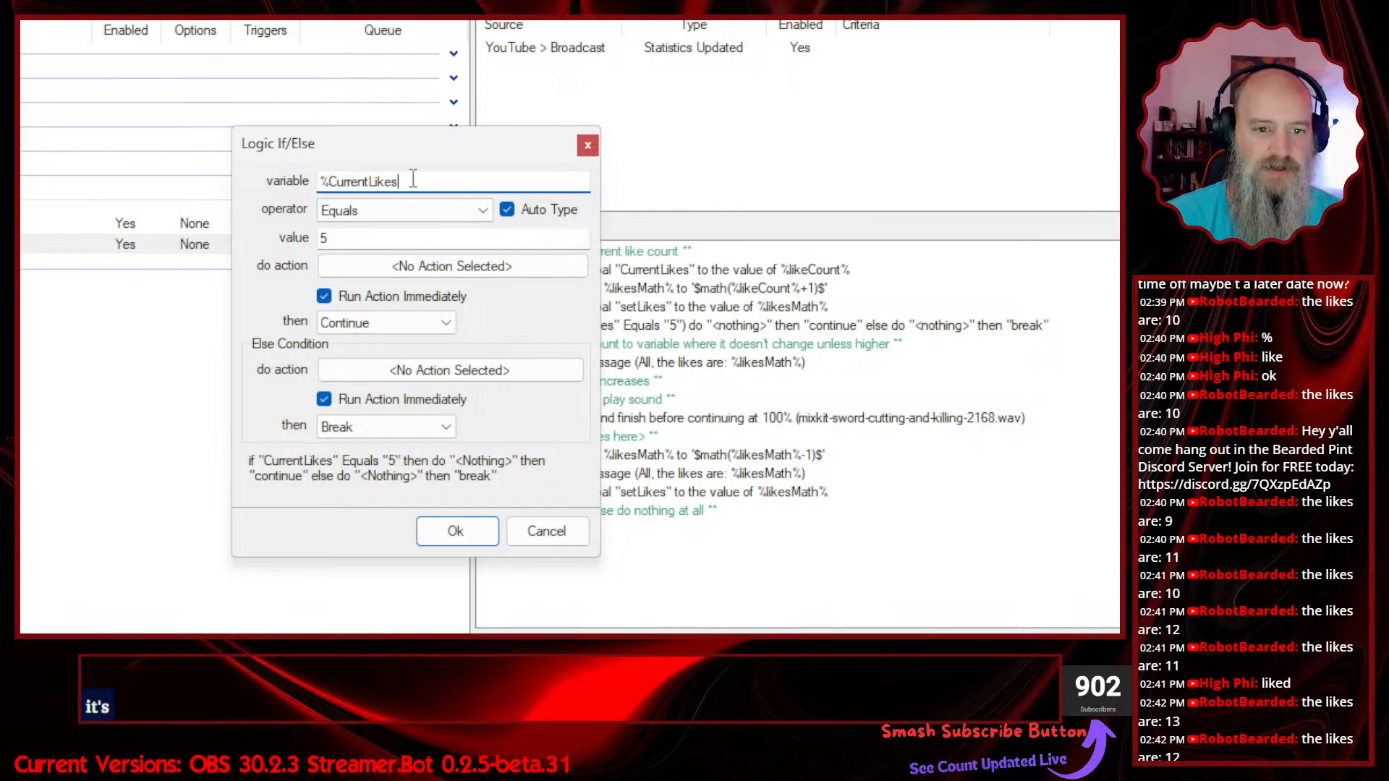
text(%)
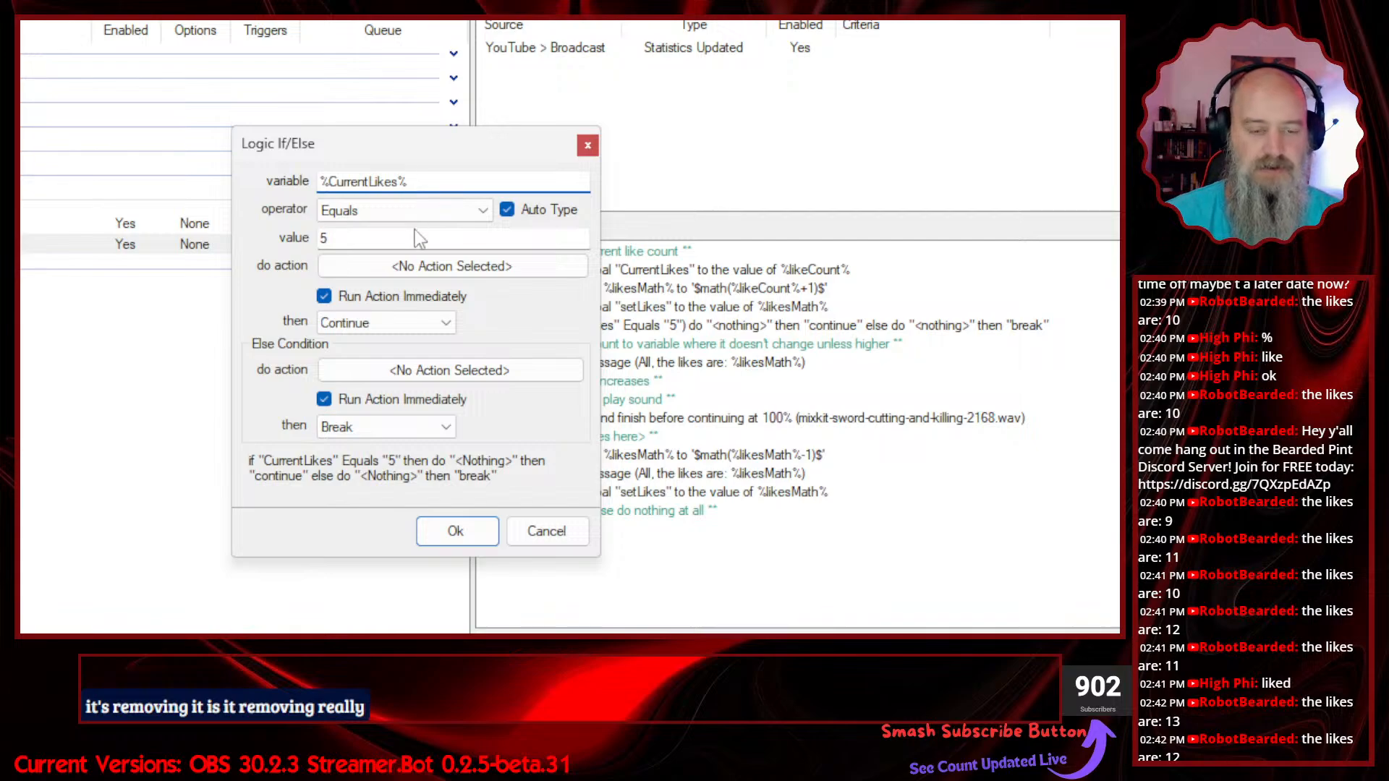
click(457, 531)
click(605, 539)
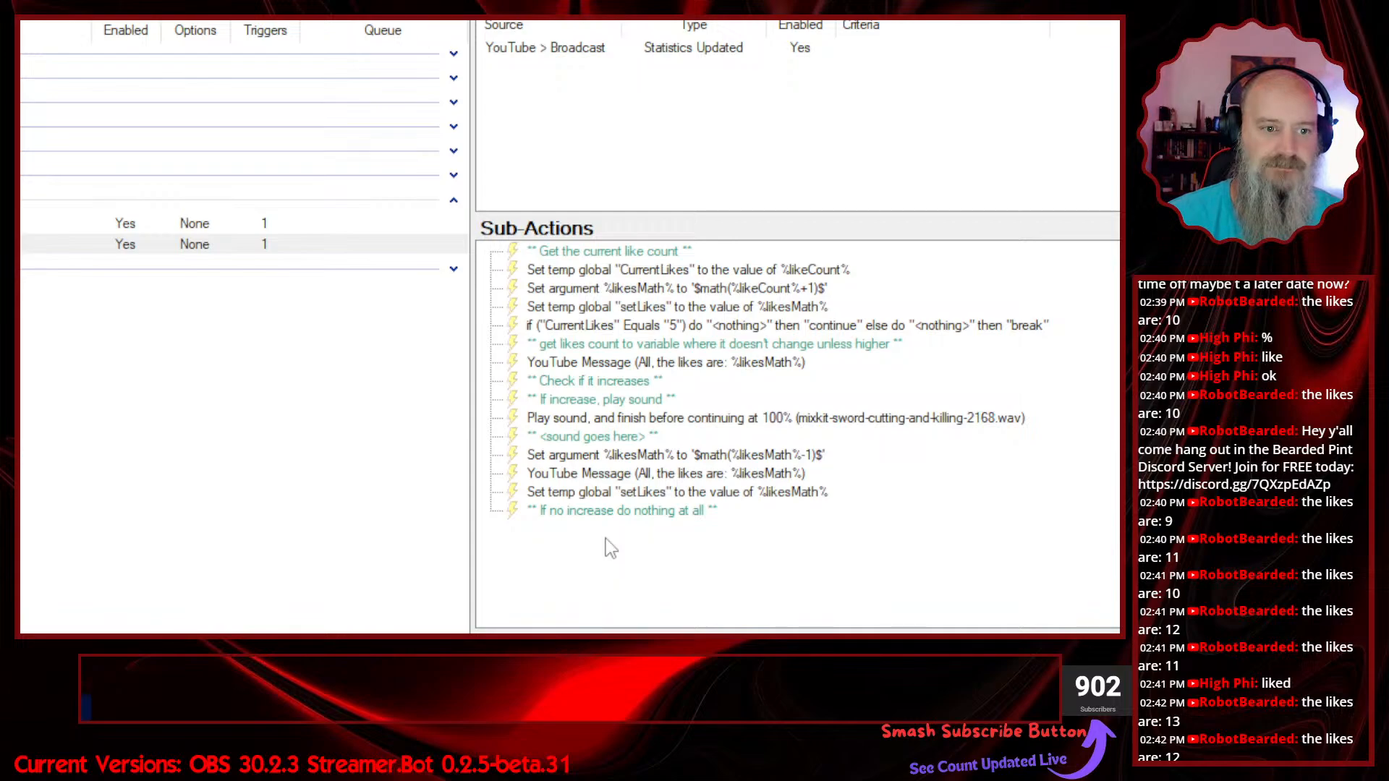
- Review the CurrentLikes If/Else settings, and inspect the variables after the latest Like Me Plan run in the action history
double_click(677, 325)
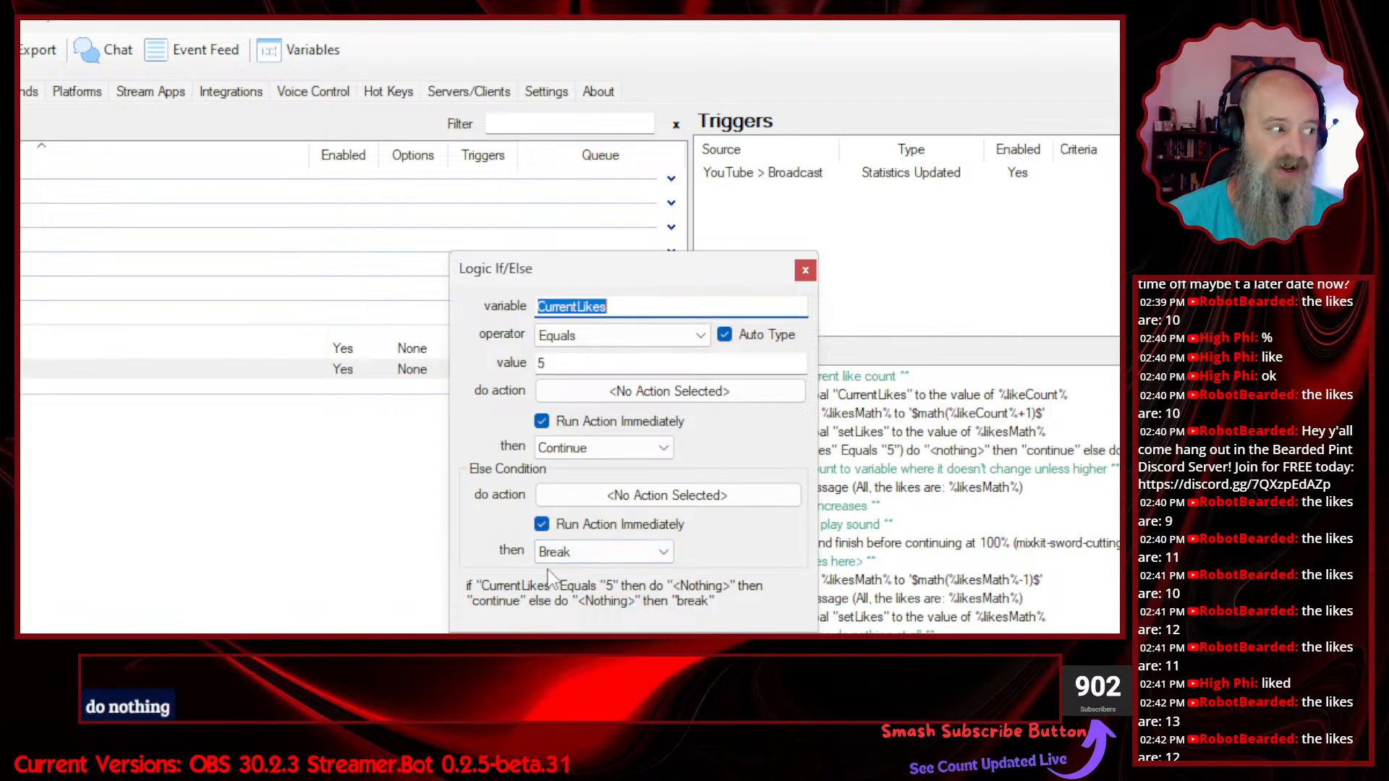
click(636, 466)
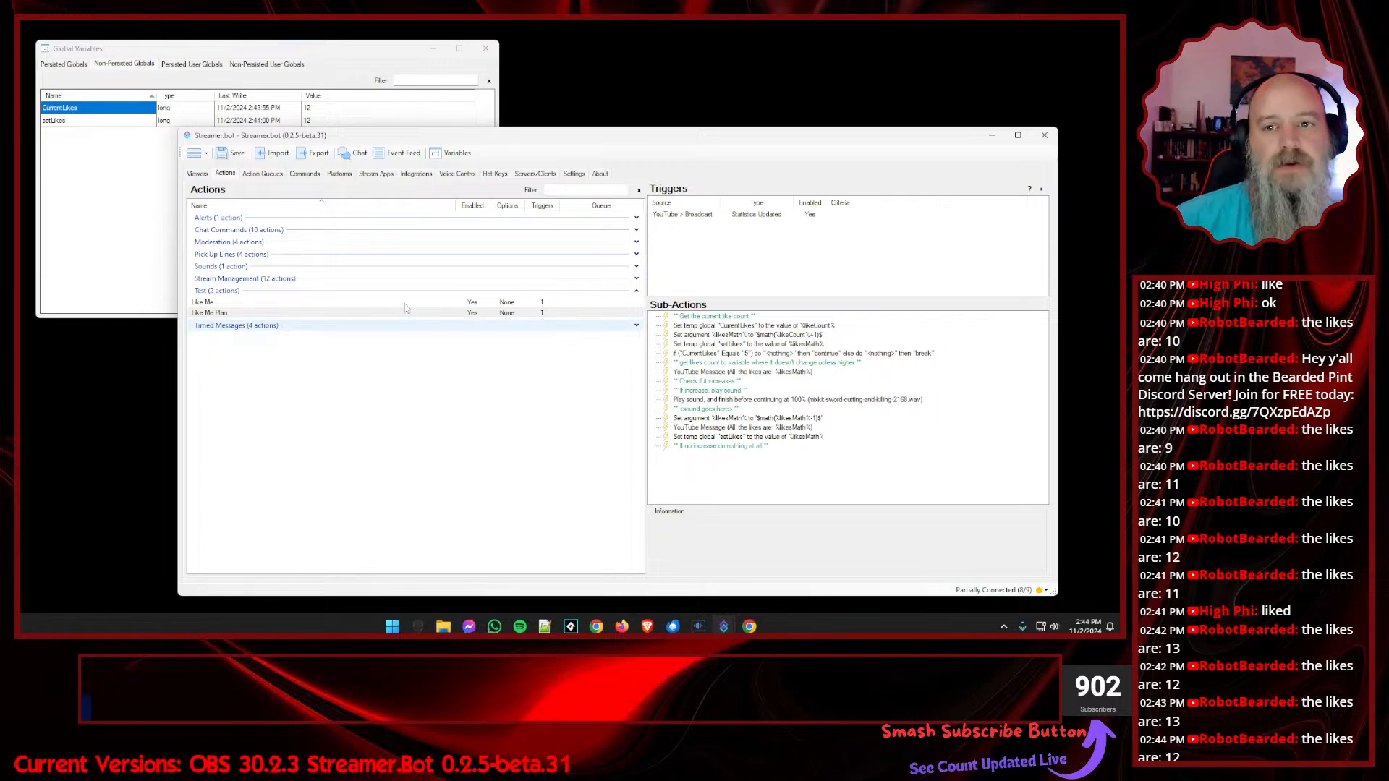
click(262, 174)
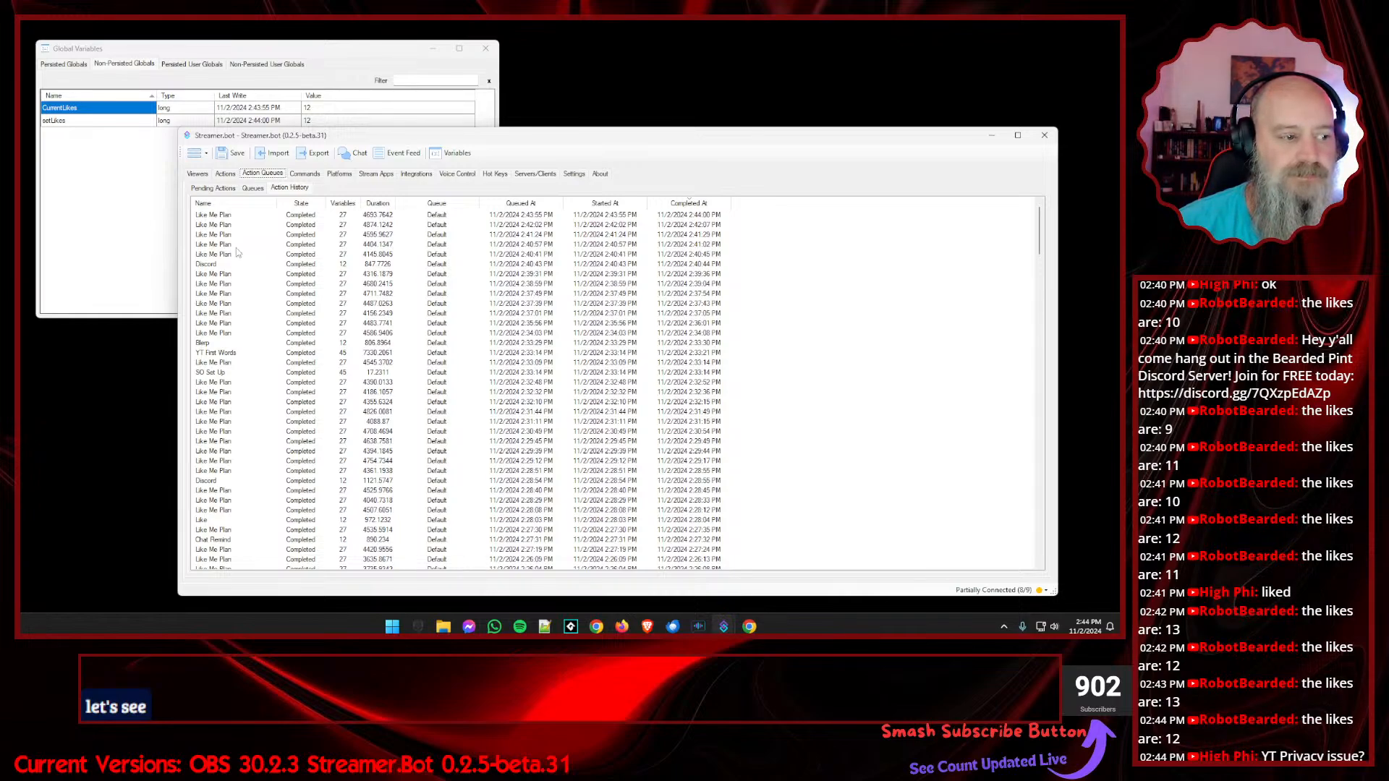
right_click(232, 219)
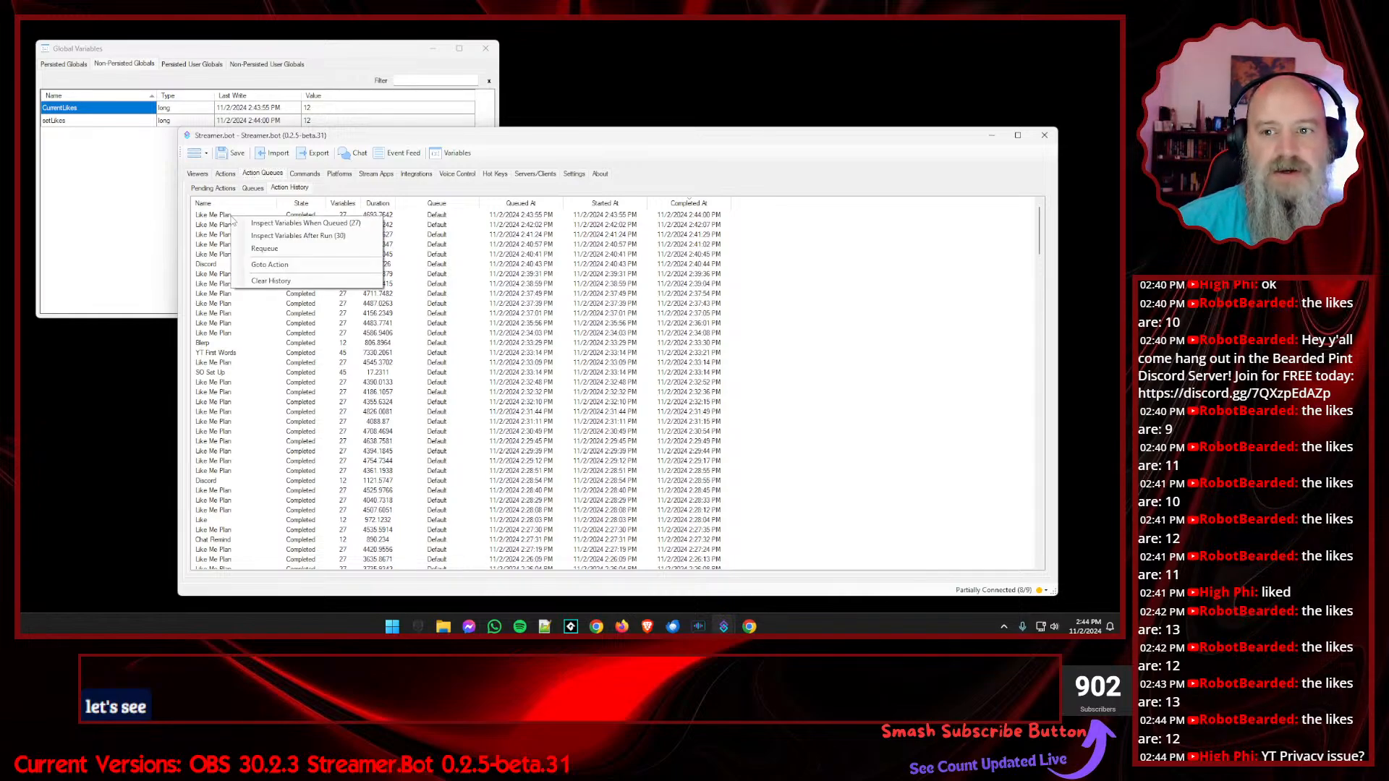
click(263, 237)
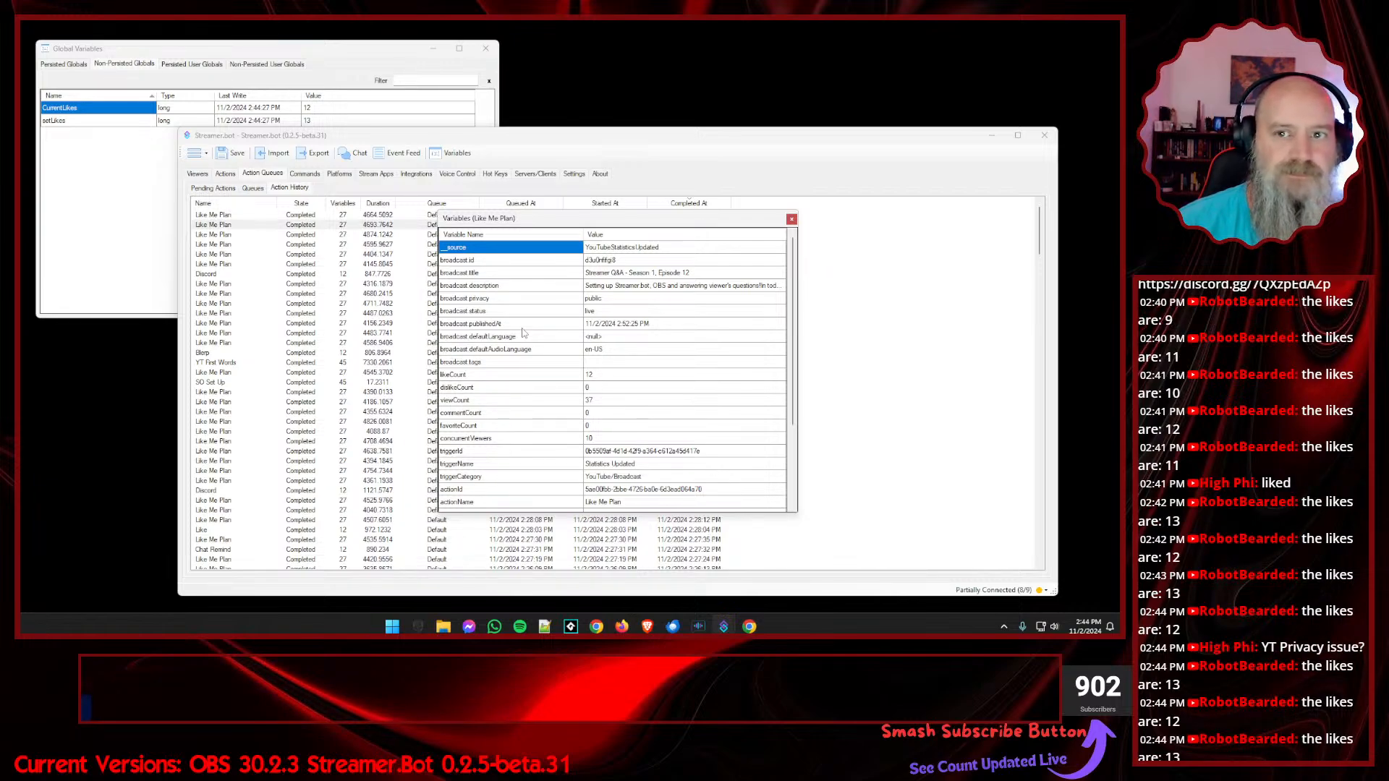
scroll(557, 416, down, 3)
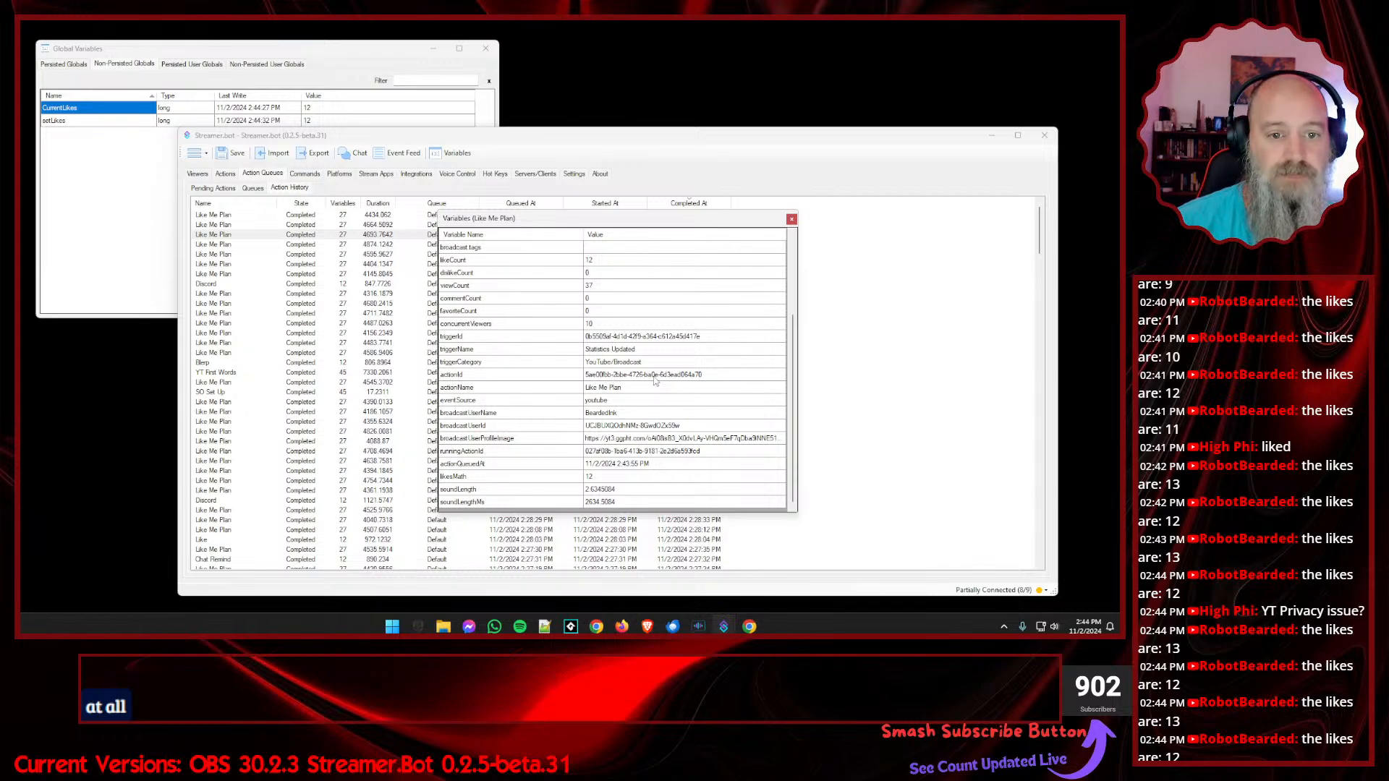
click(791, 218)
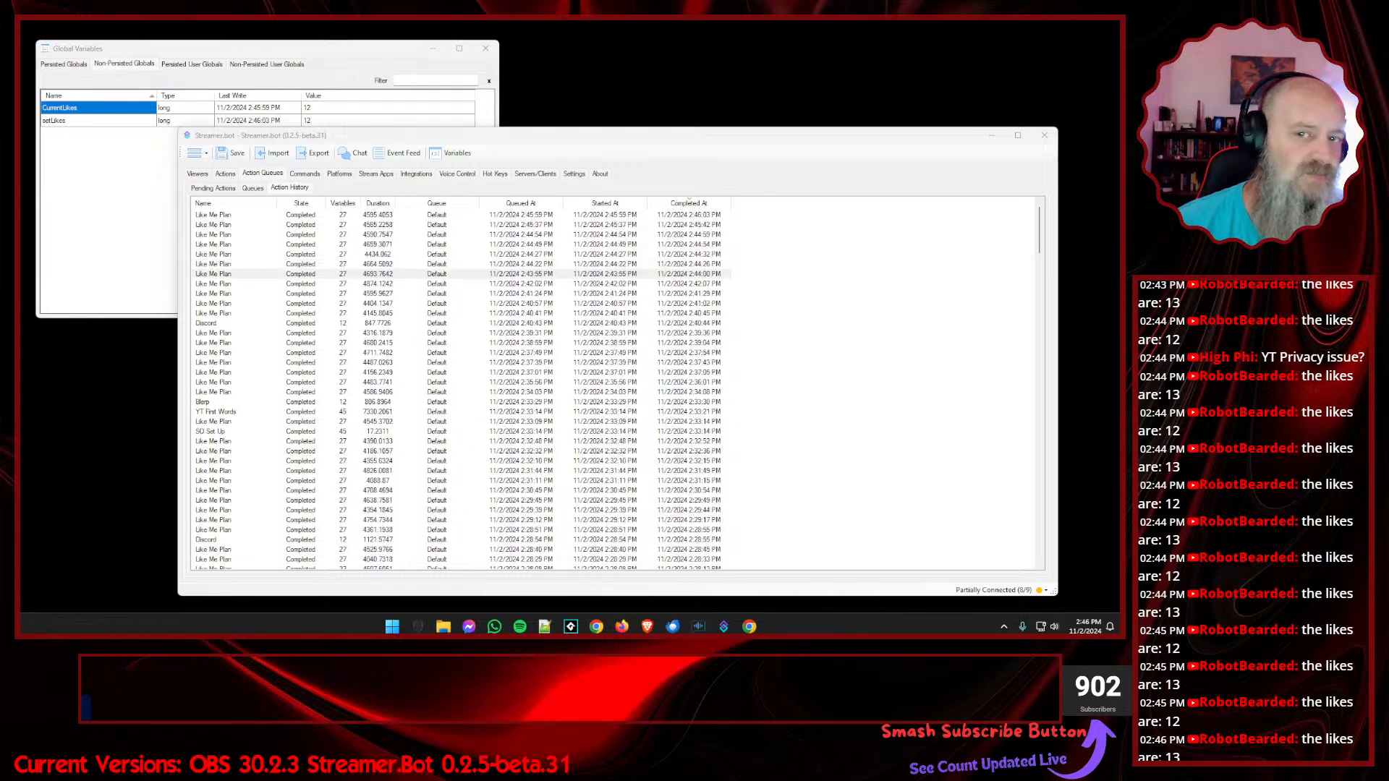
- Disable all triggers of the Like Me Plan action
click(223, 174)
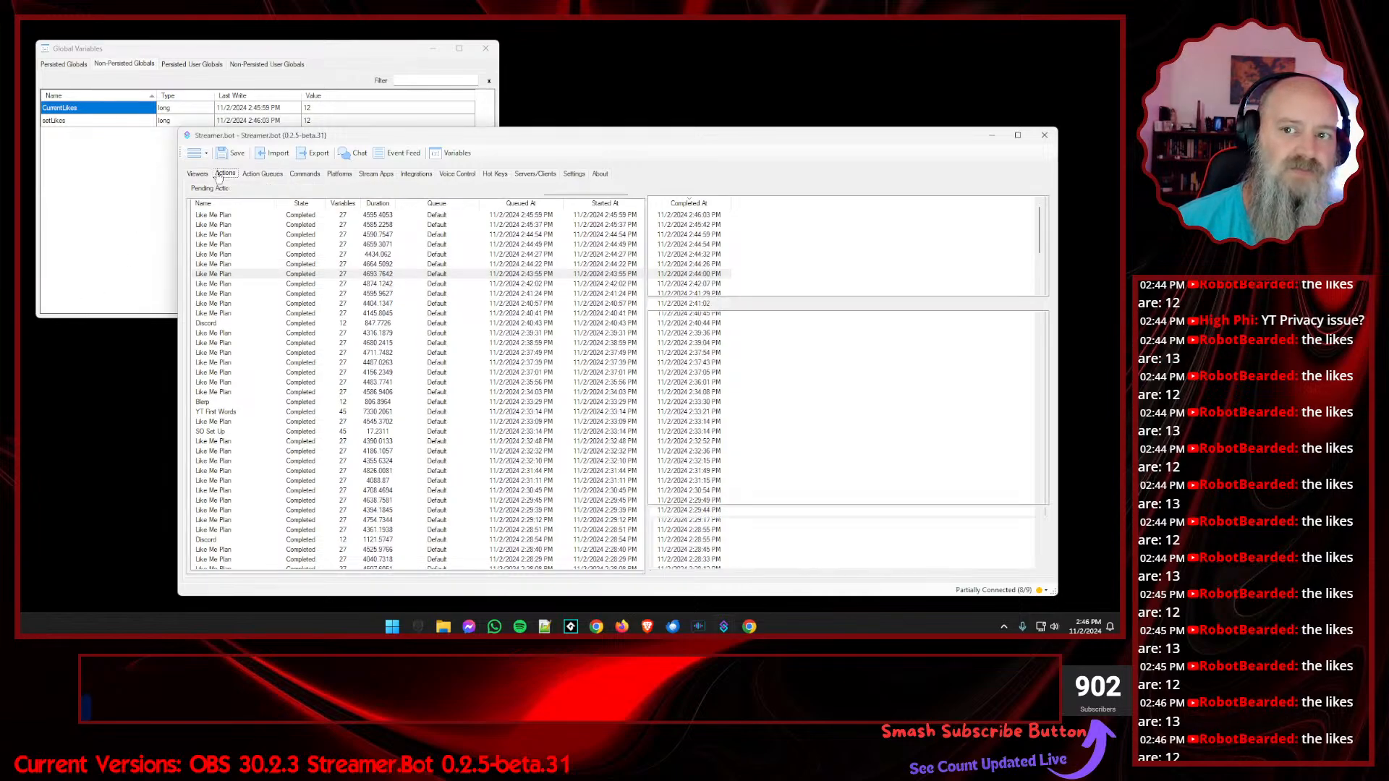
right_click(722, 225)
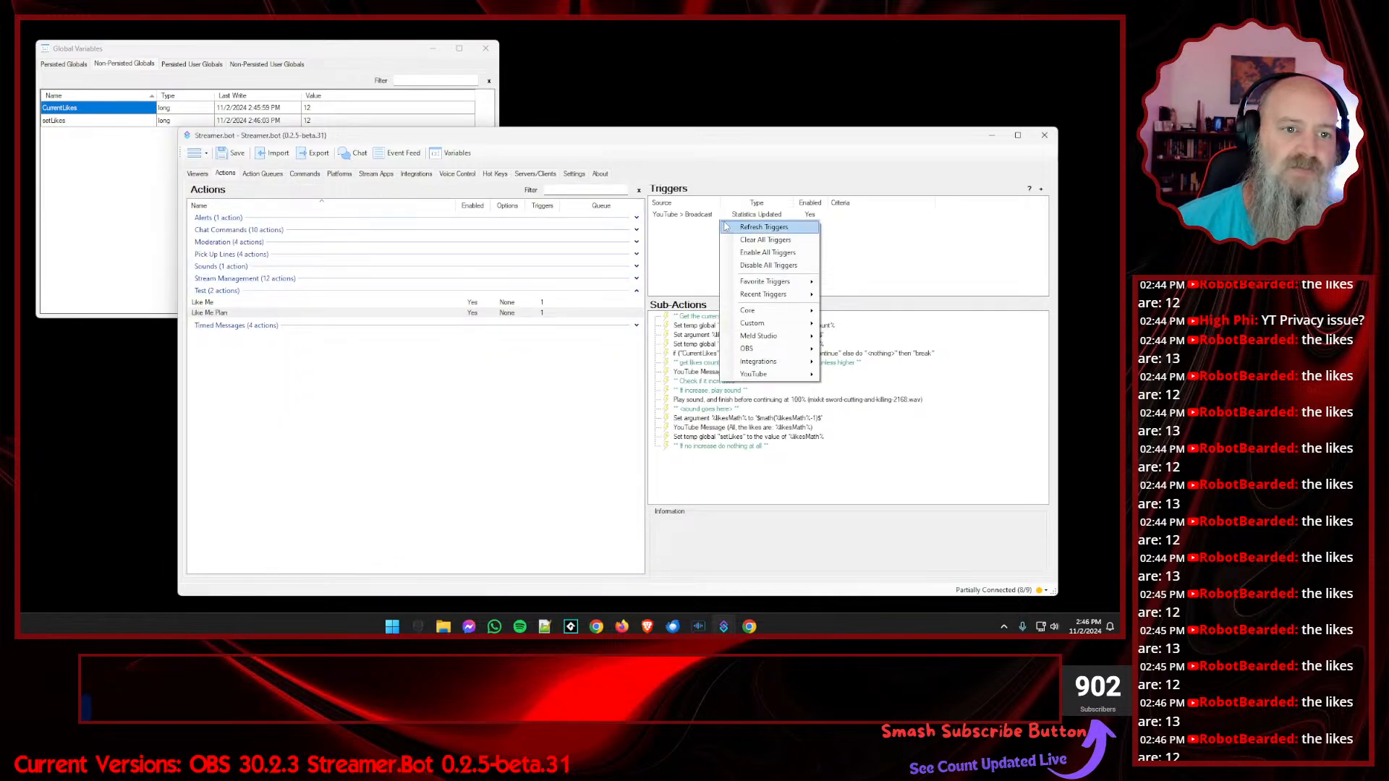
click(749, 267)
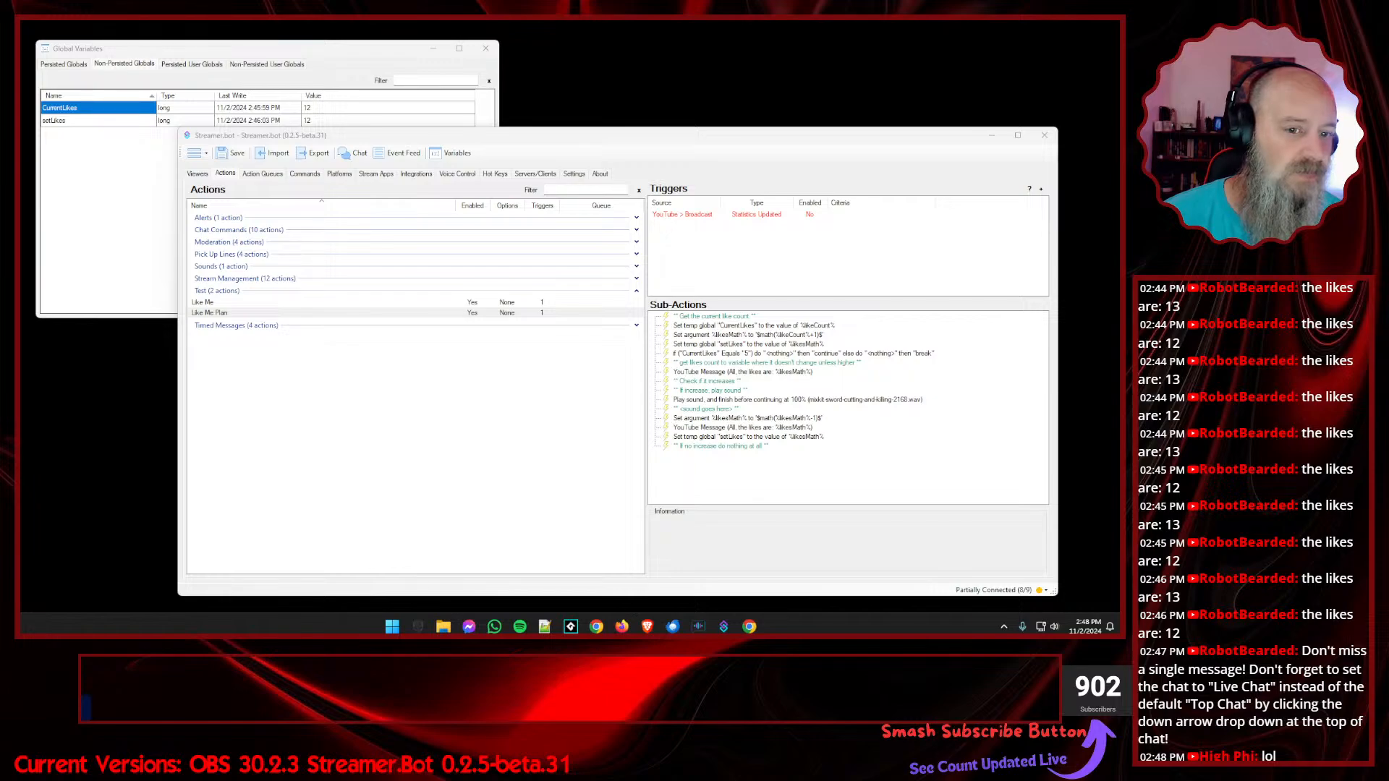
- Move the If/Else sub-action above the CurrentLikes set-global sub-action, directly below the "Get the current like count" comment
click(735, 478)
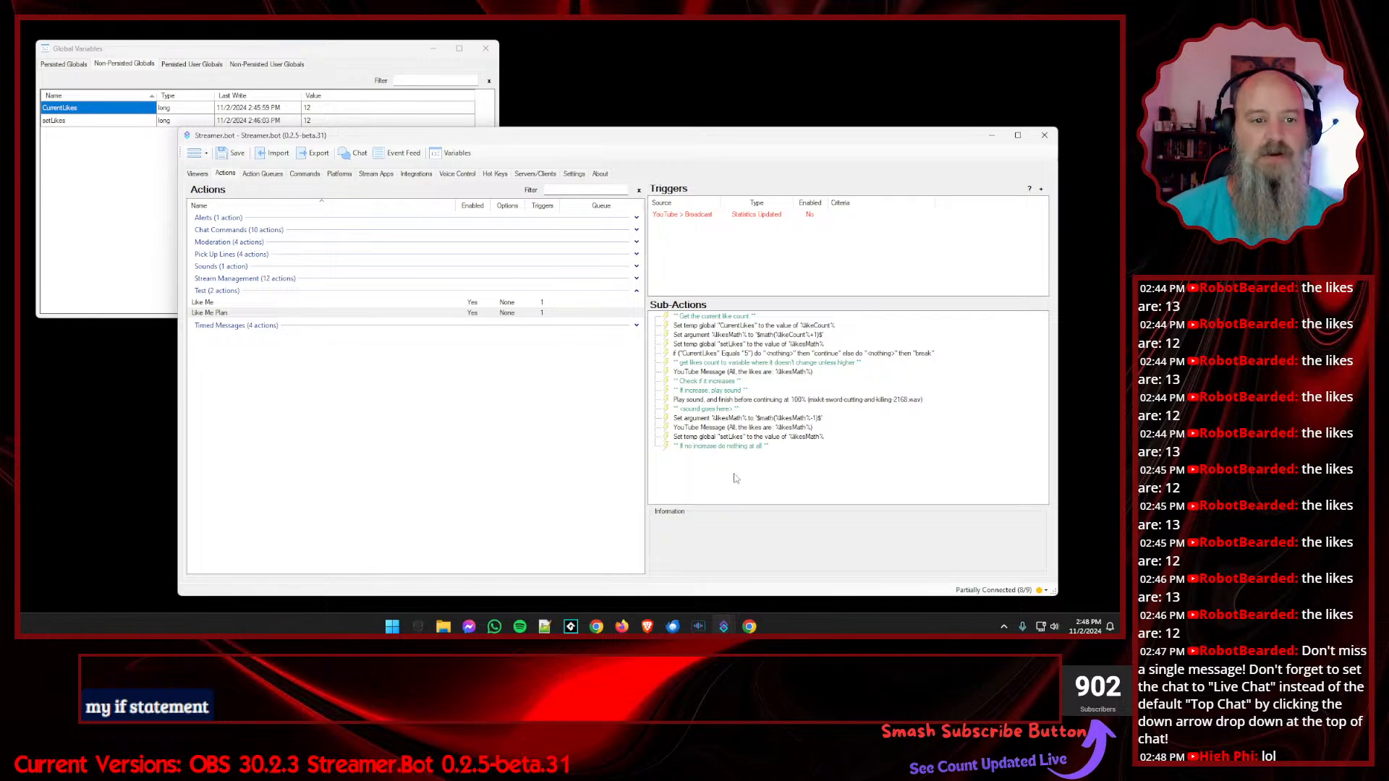
drag(732, 353, 729, 328)
click(765, 490)
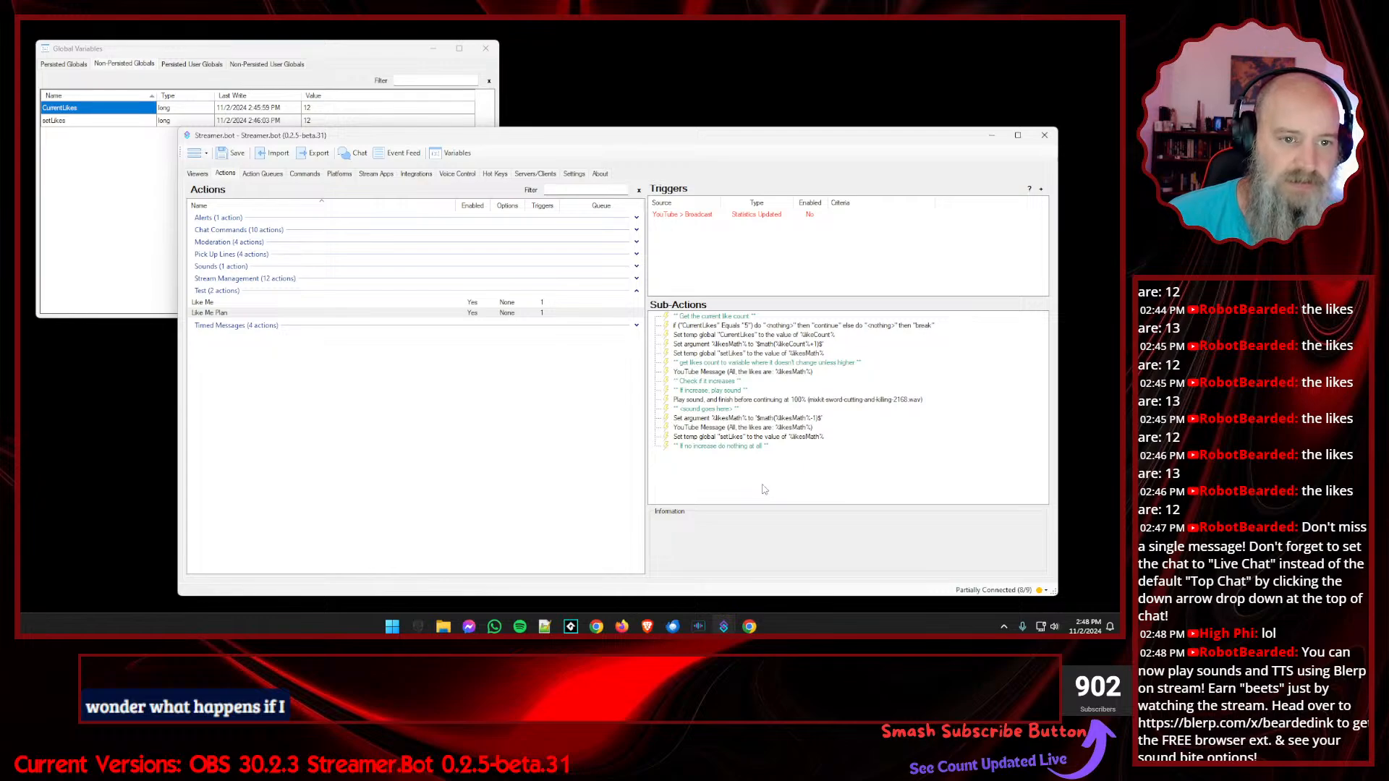
- Enable the YouTube Statistics Updated trigger of the Like Me Plan action
right_click(731, 216)
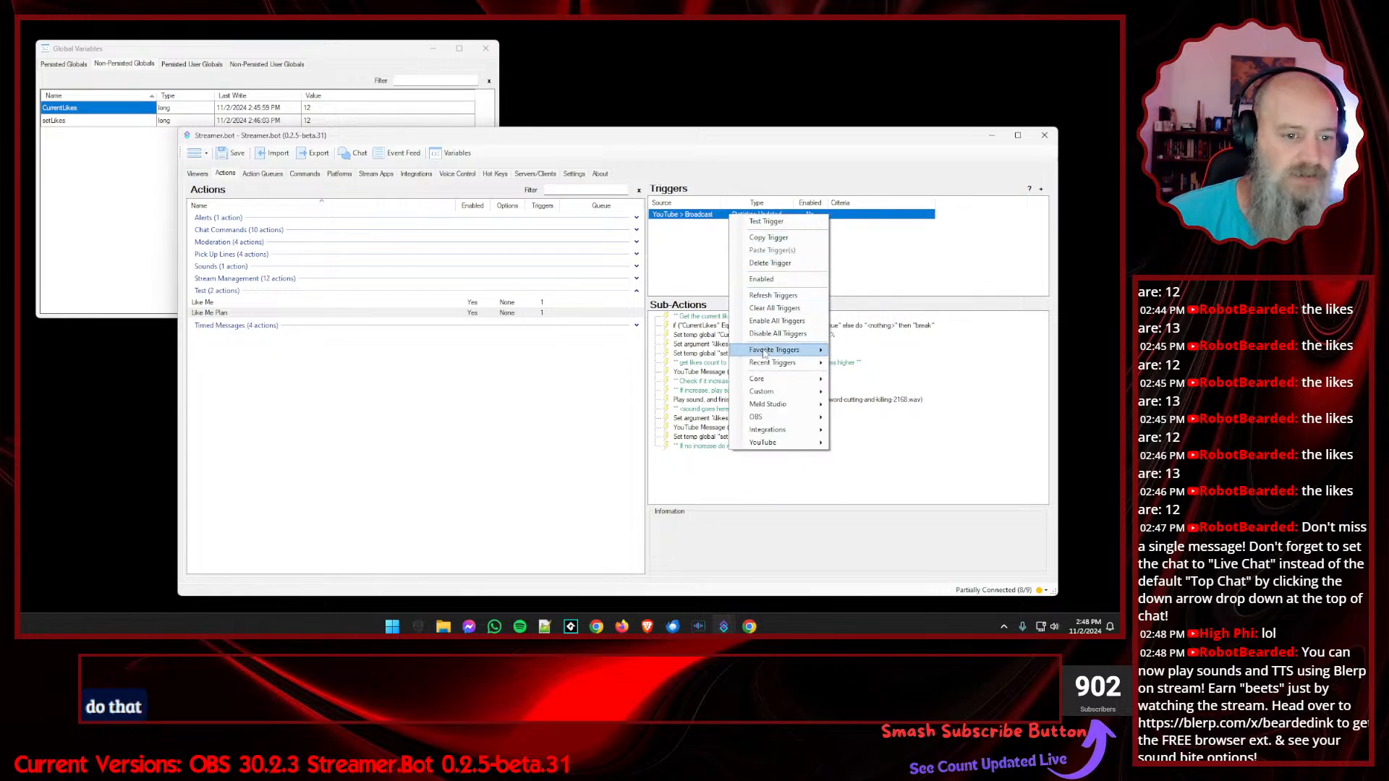
mouse_move(760, 365)
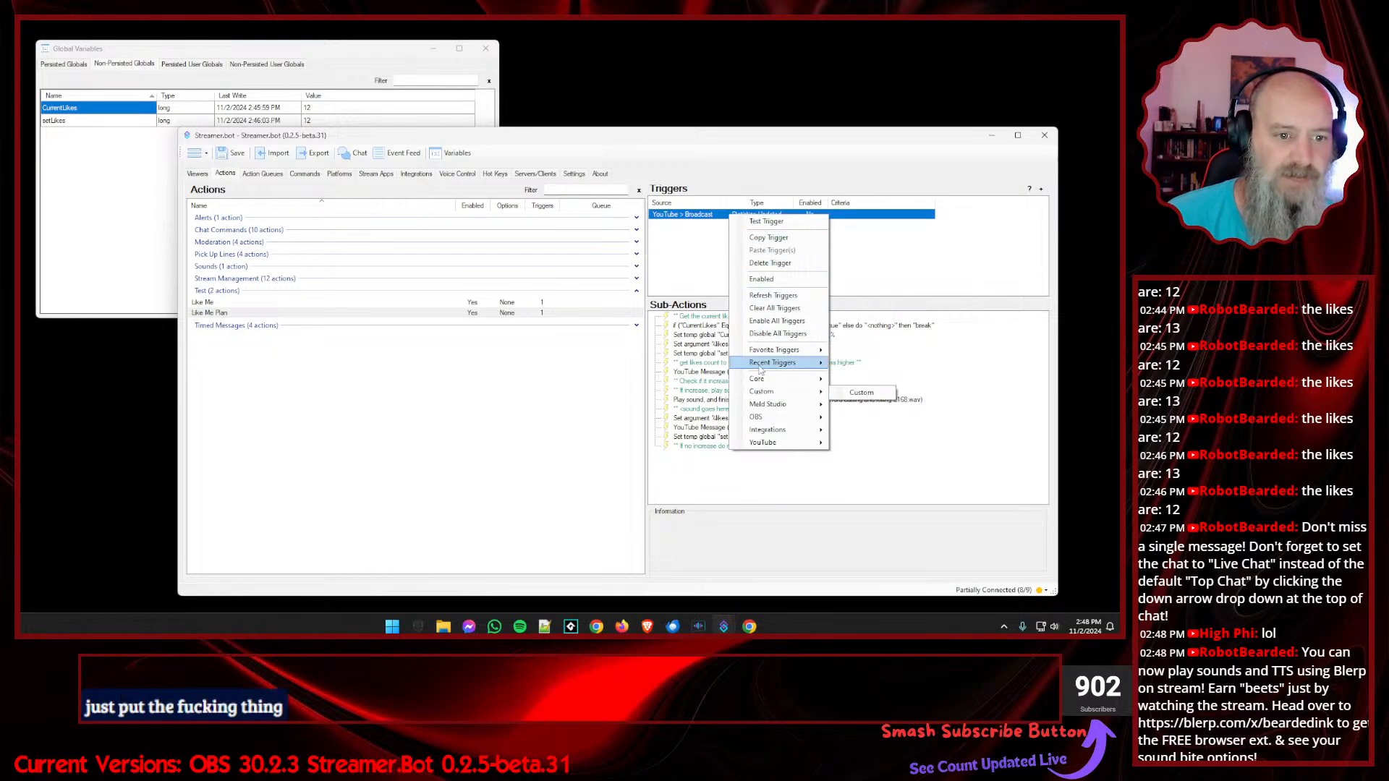
click(767, 294)
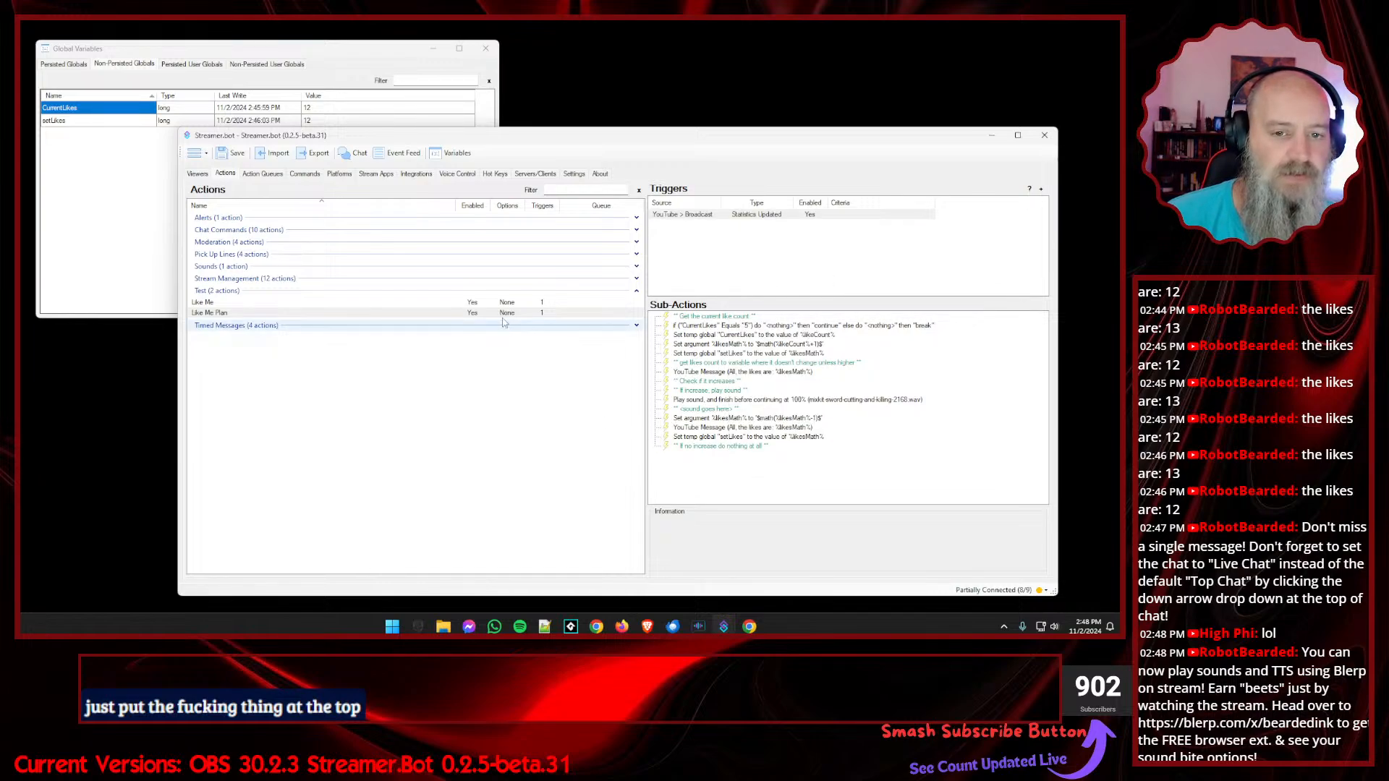
- Expand the Stream Management action group and show the triggers and sub-actions of Auto Post Live
click(492, 281)
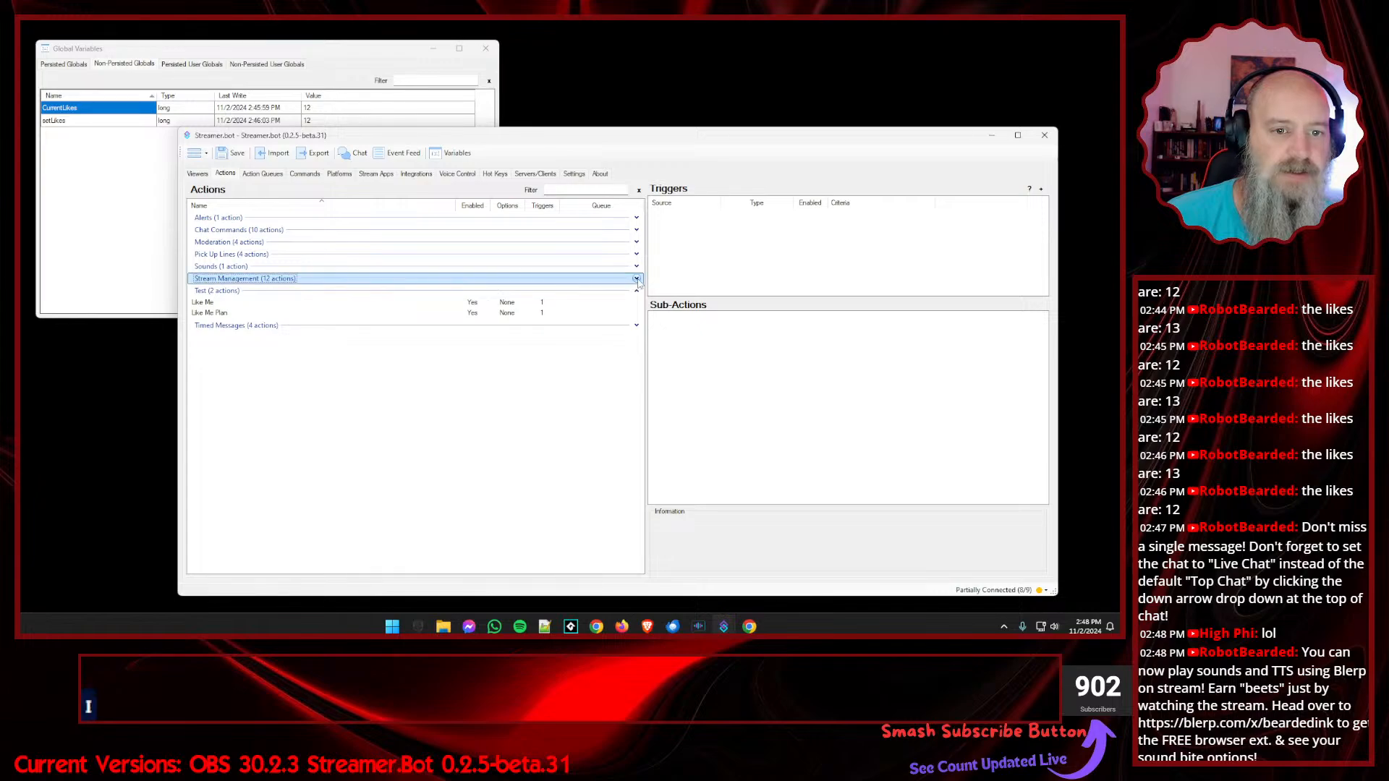
double_click(492, 281)
click(518, 312)
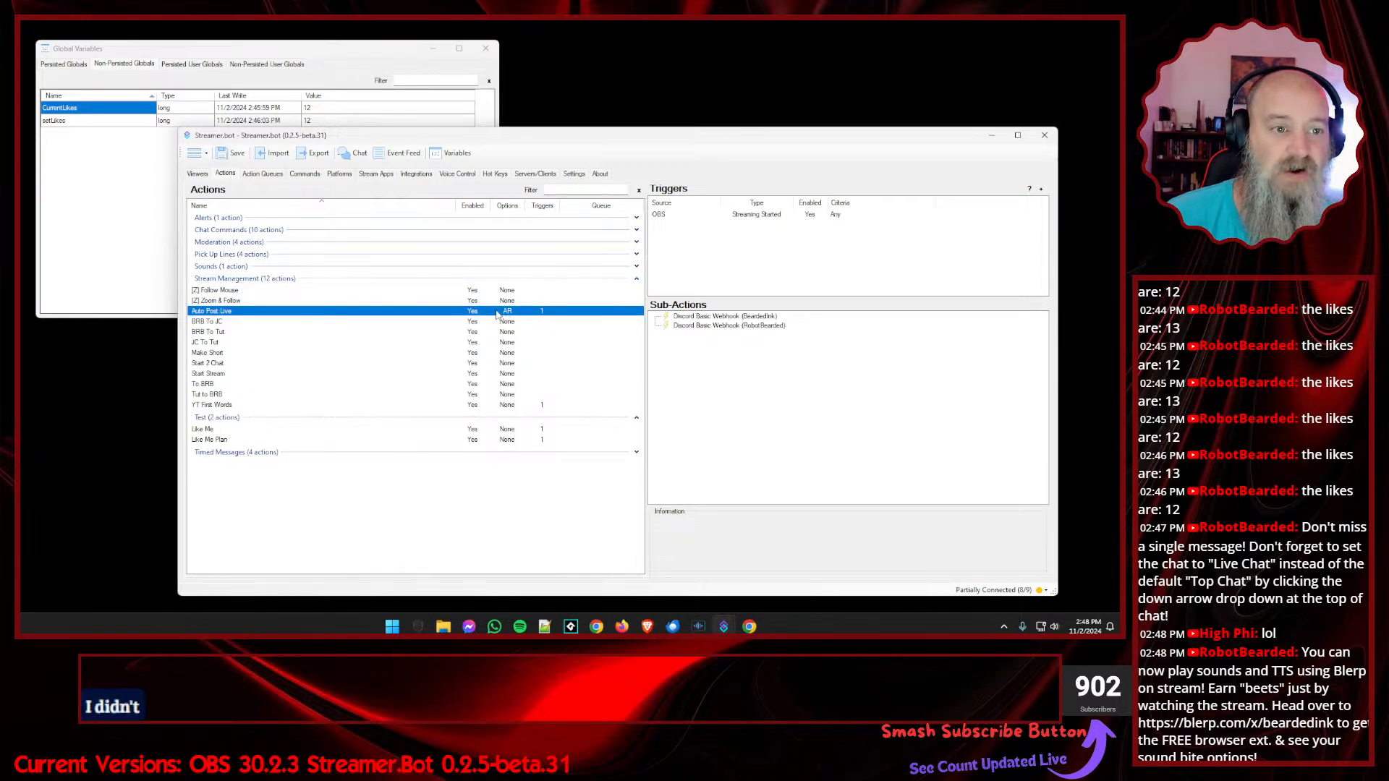
- Expand all action groups in the actions list to show every action
click(394, 440)
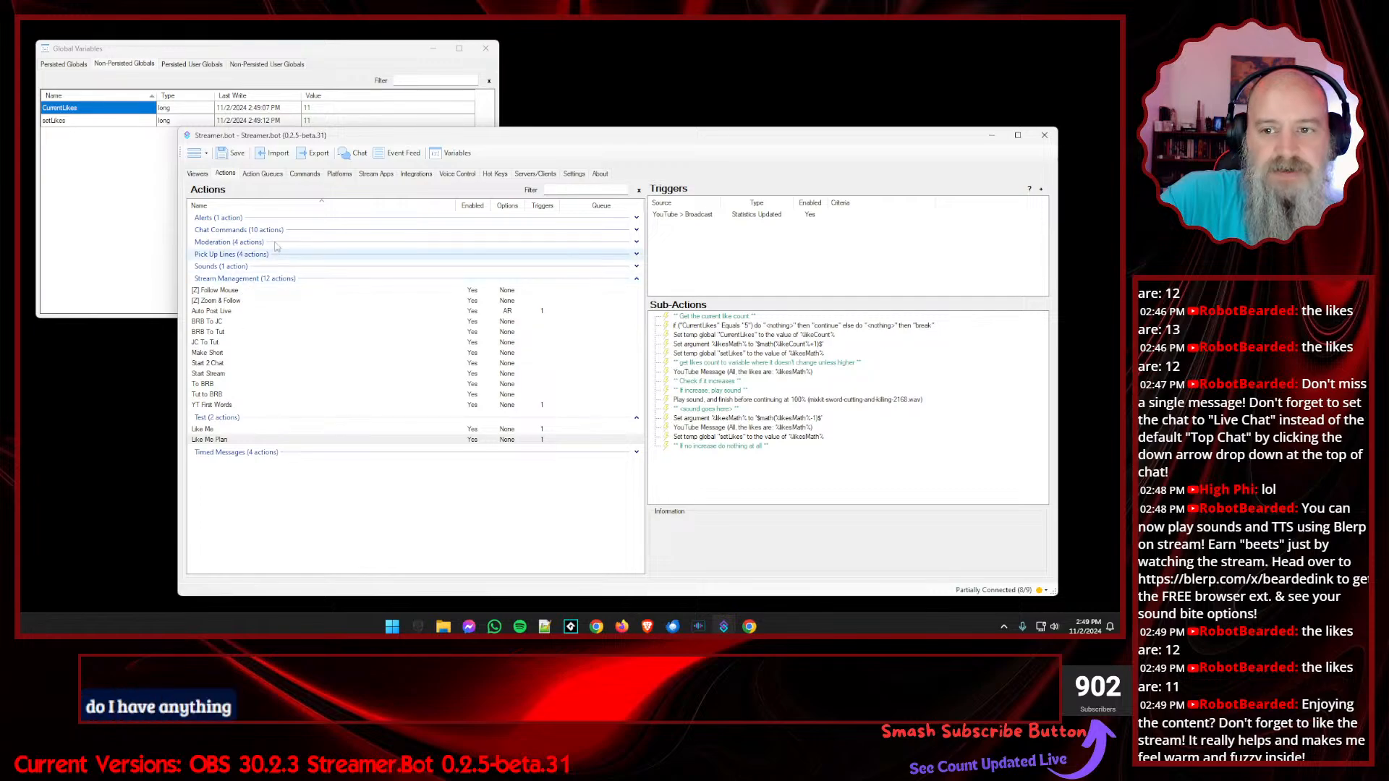
click(635, 217)
click(501, 230)
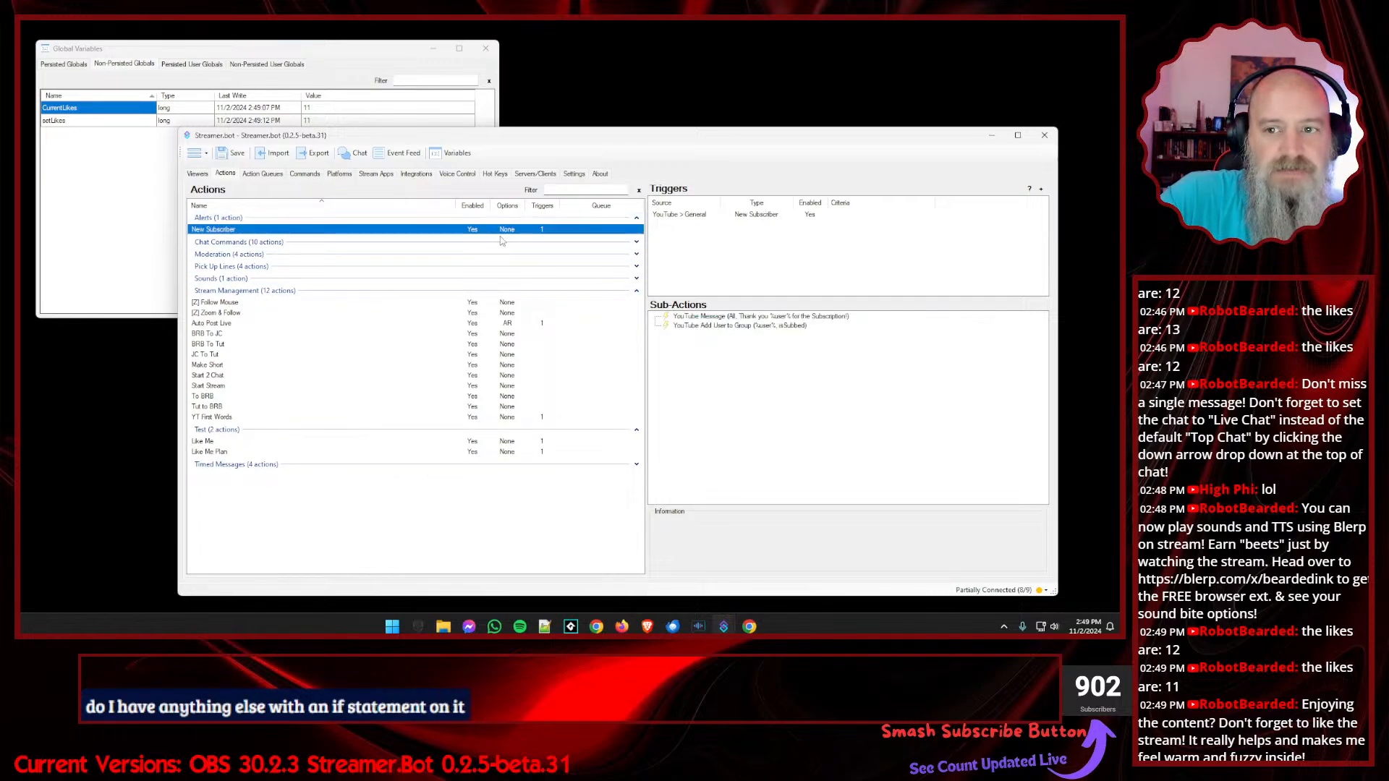
right_click(357, 373)
click(416, 576)
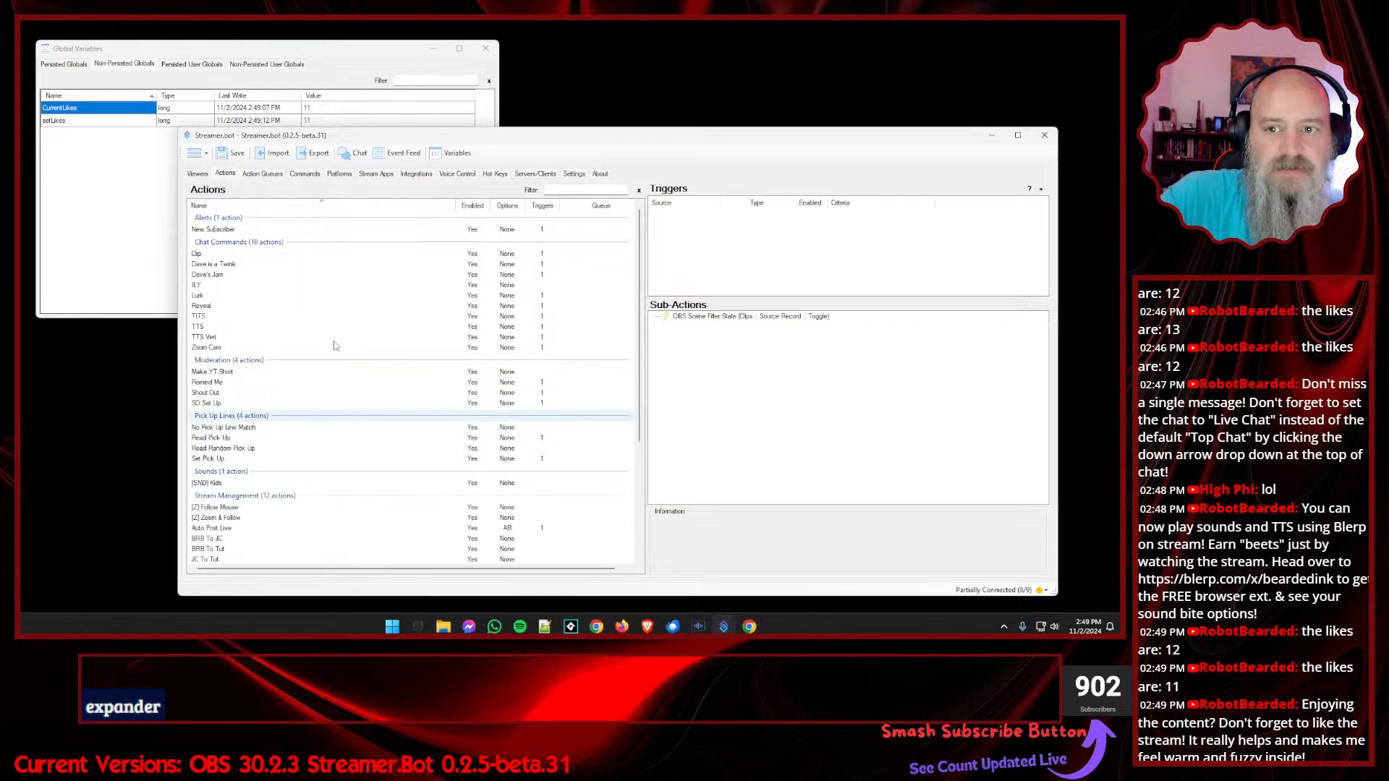
- Examine the sub-actions of each action from Dave is a Twink down to Read Pick Up for existing If/Else checks
click(288, 265)
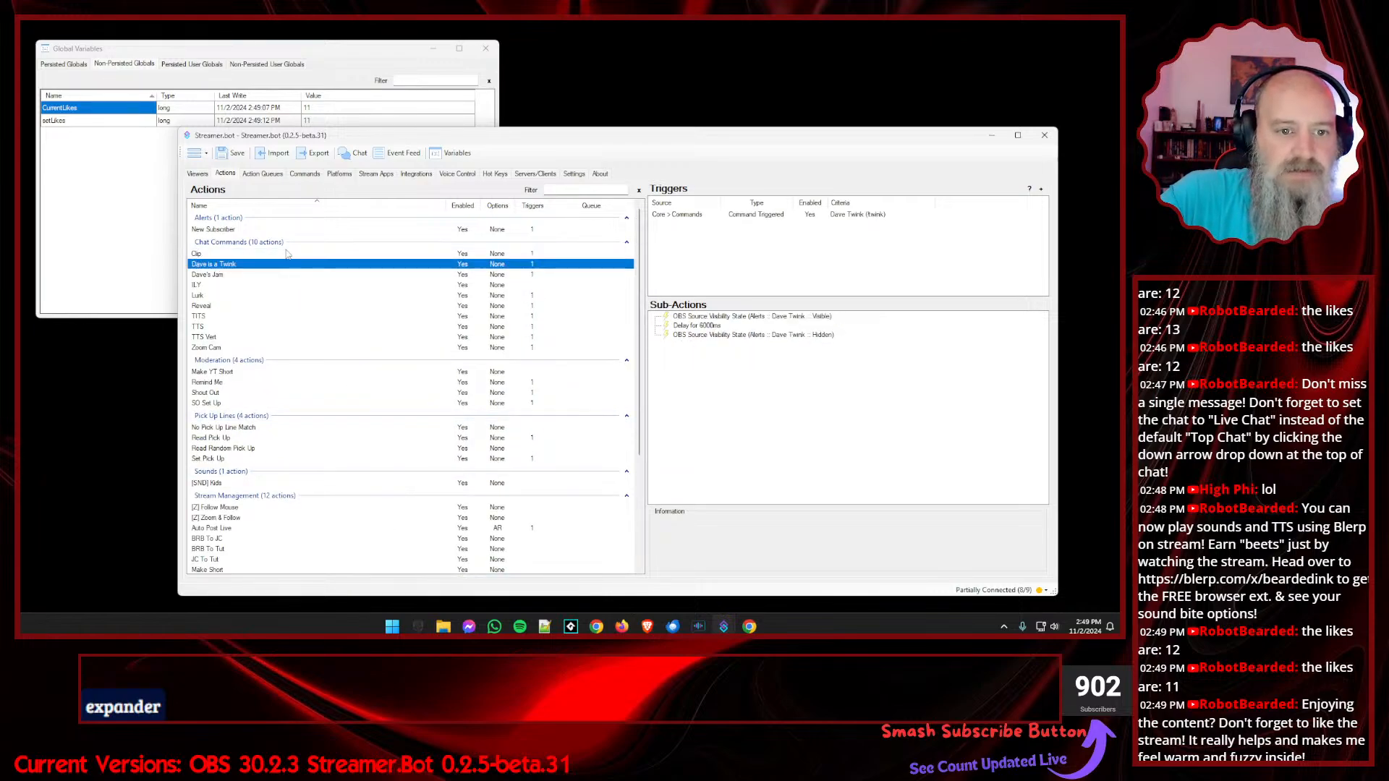
key(Down)
key(Down)
key(Down)
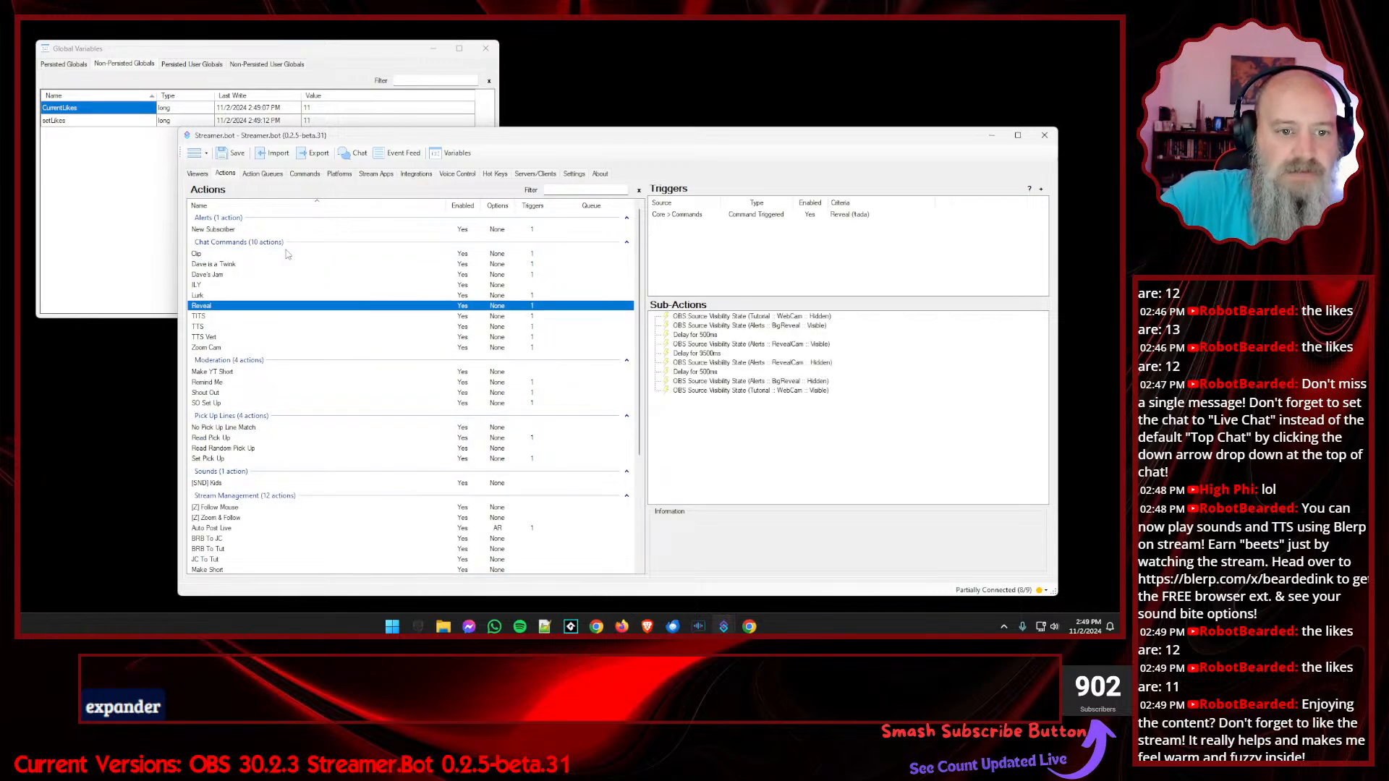
key(Down)
key(Down)
key(Down)
key(Down)
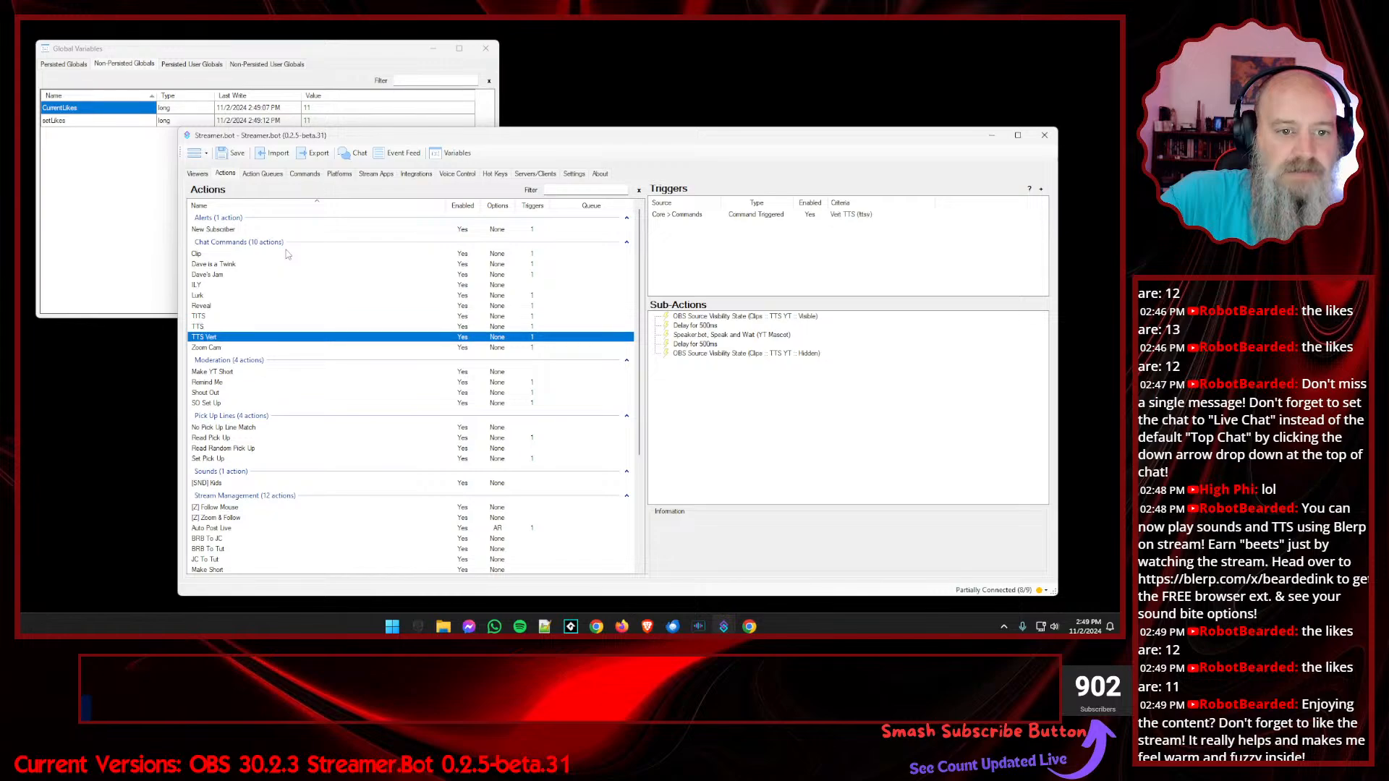
key(Down)
key(Down)
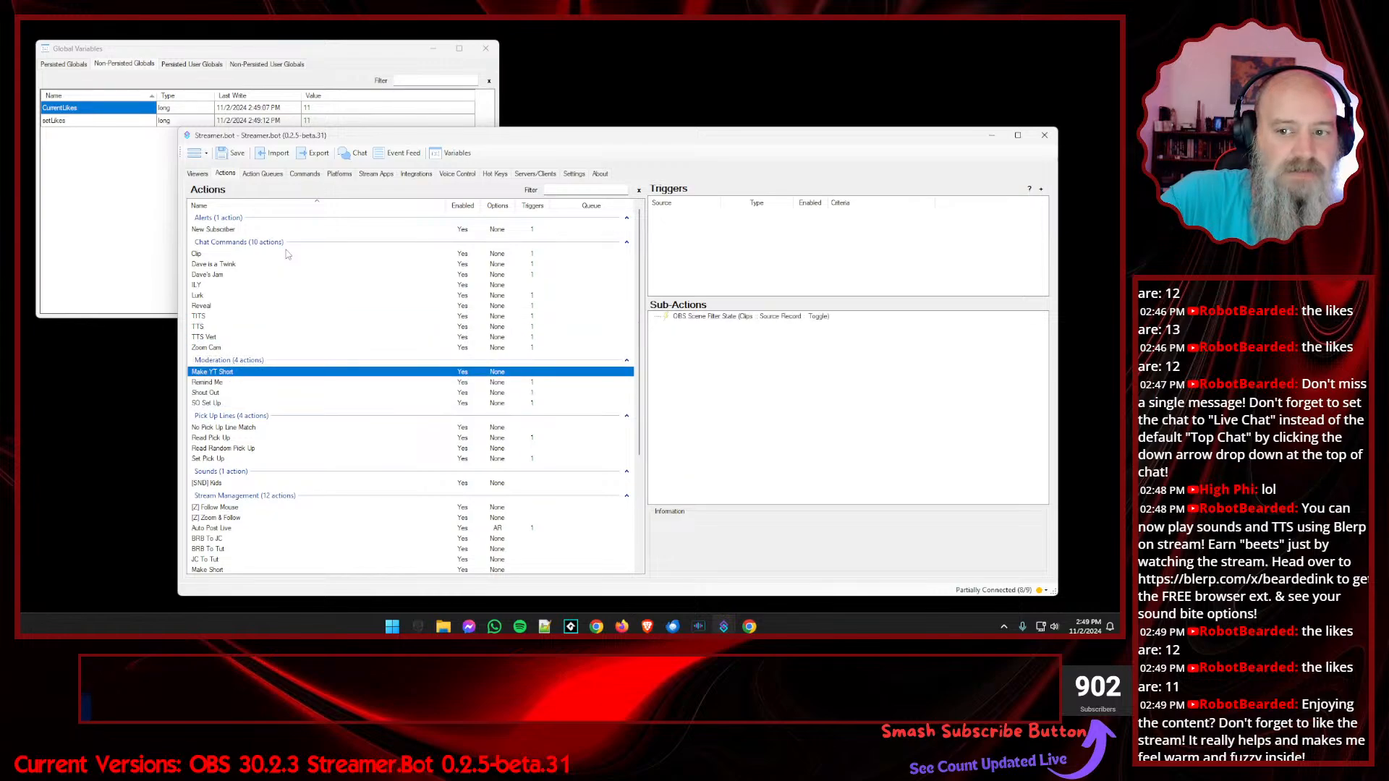
key(Down)
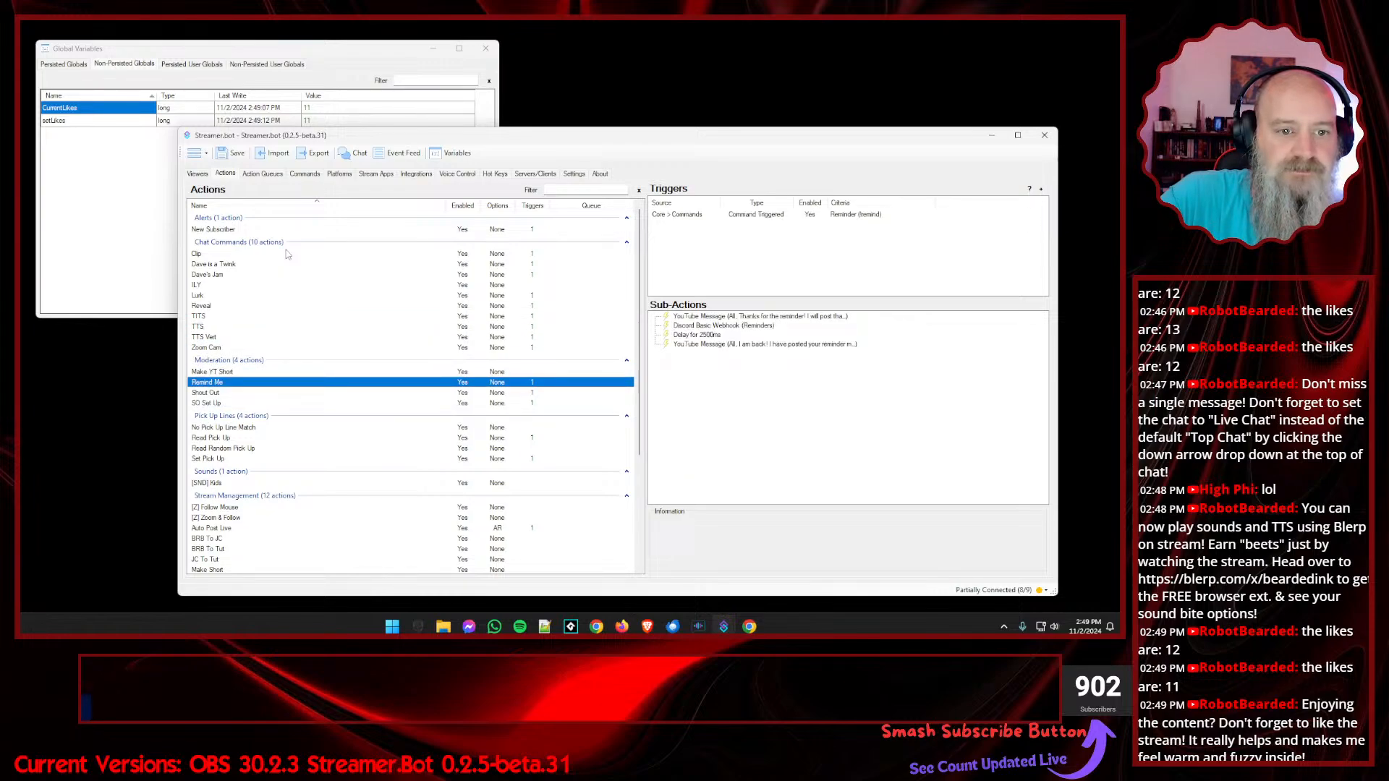
key(Down)
key(Down)
key(Down)
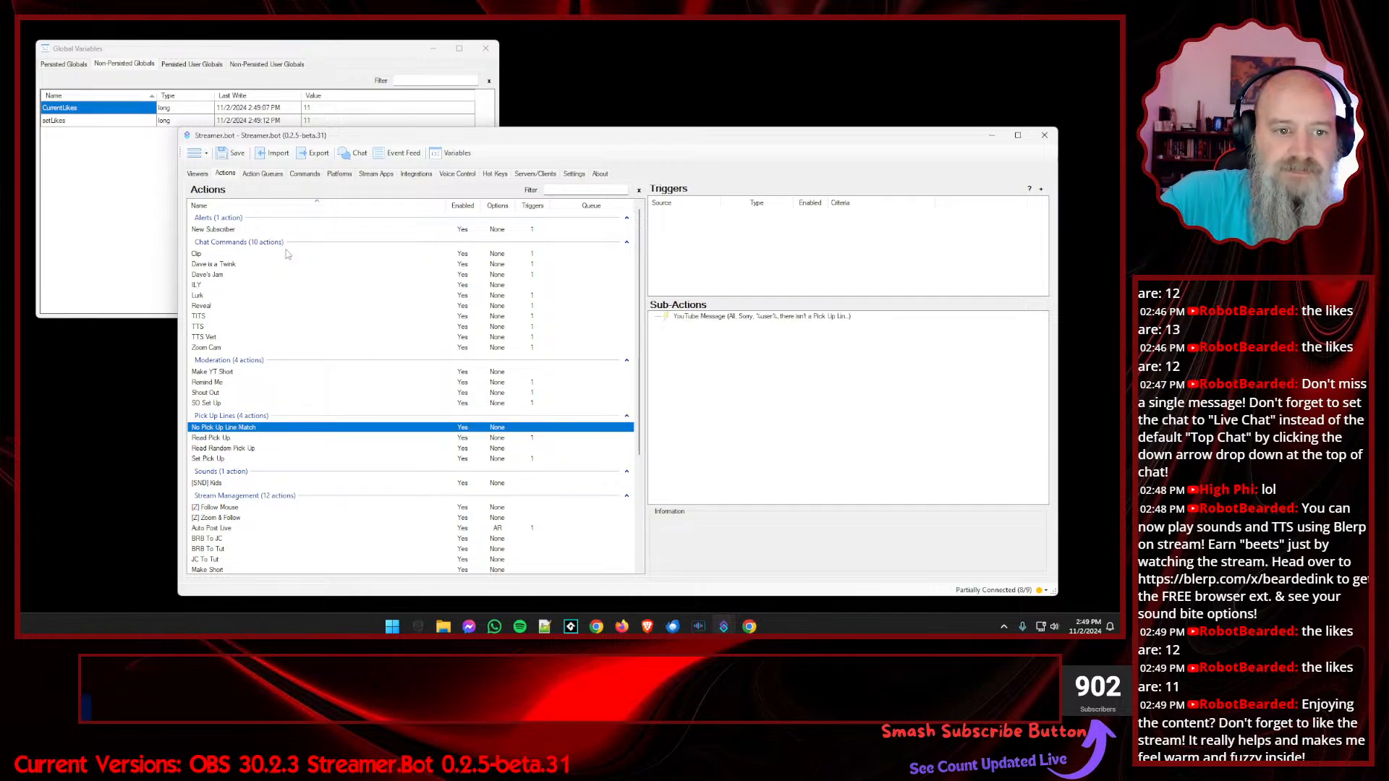
key(Down)
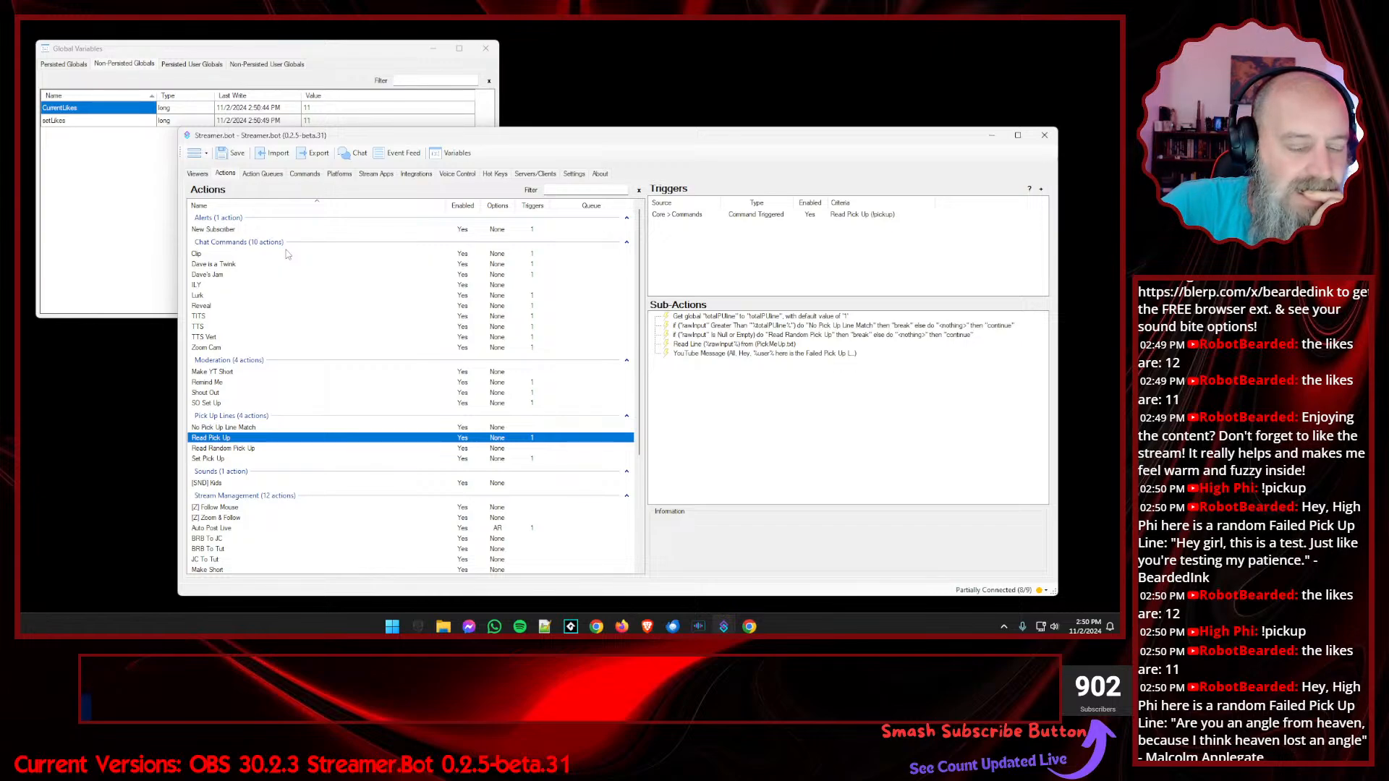
- Move the If/Else sub-action of Like Me Plan directly below the first setLikes set-global sub-action
scroll(299, 398, down, 5)
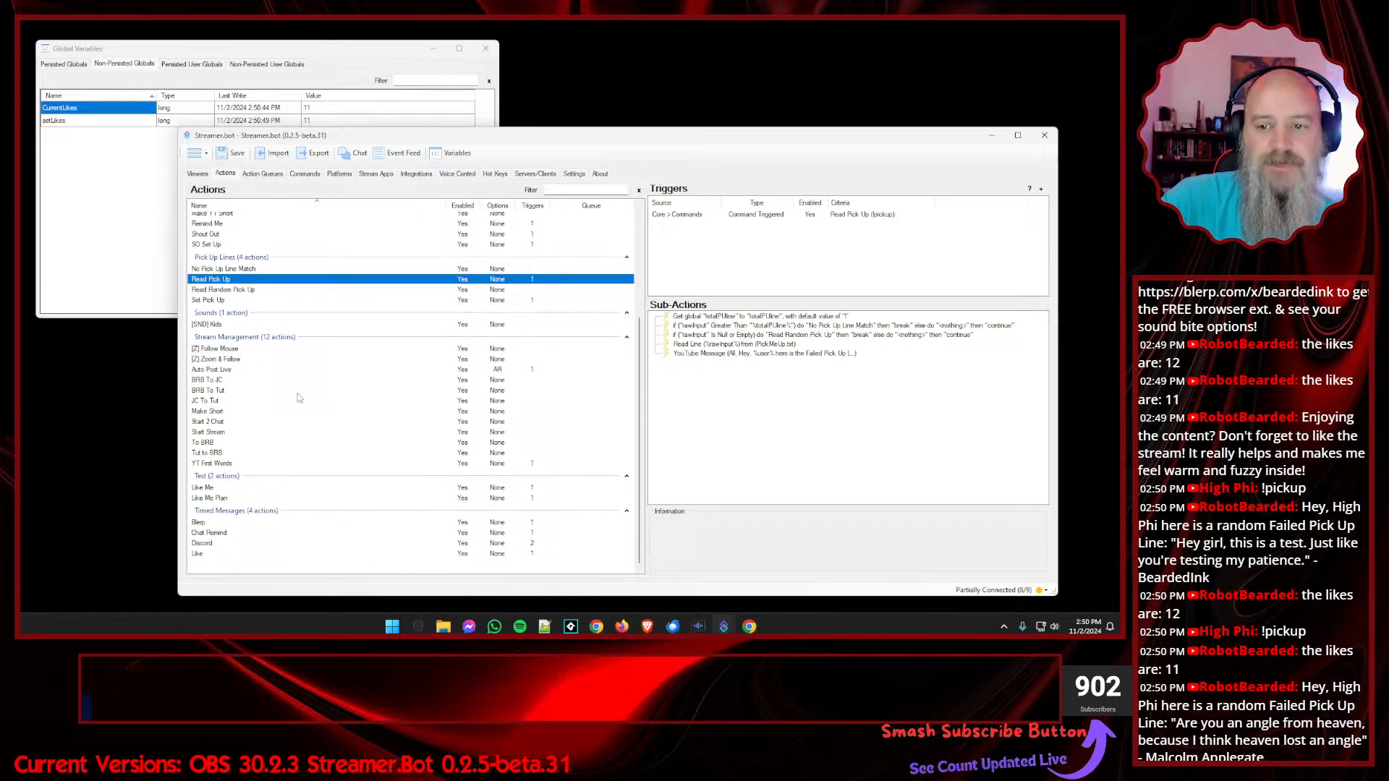
click(275, 498)
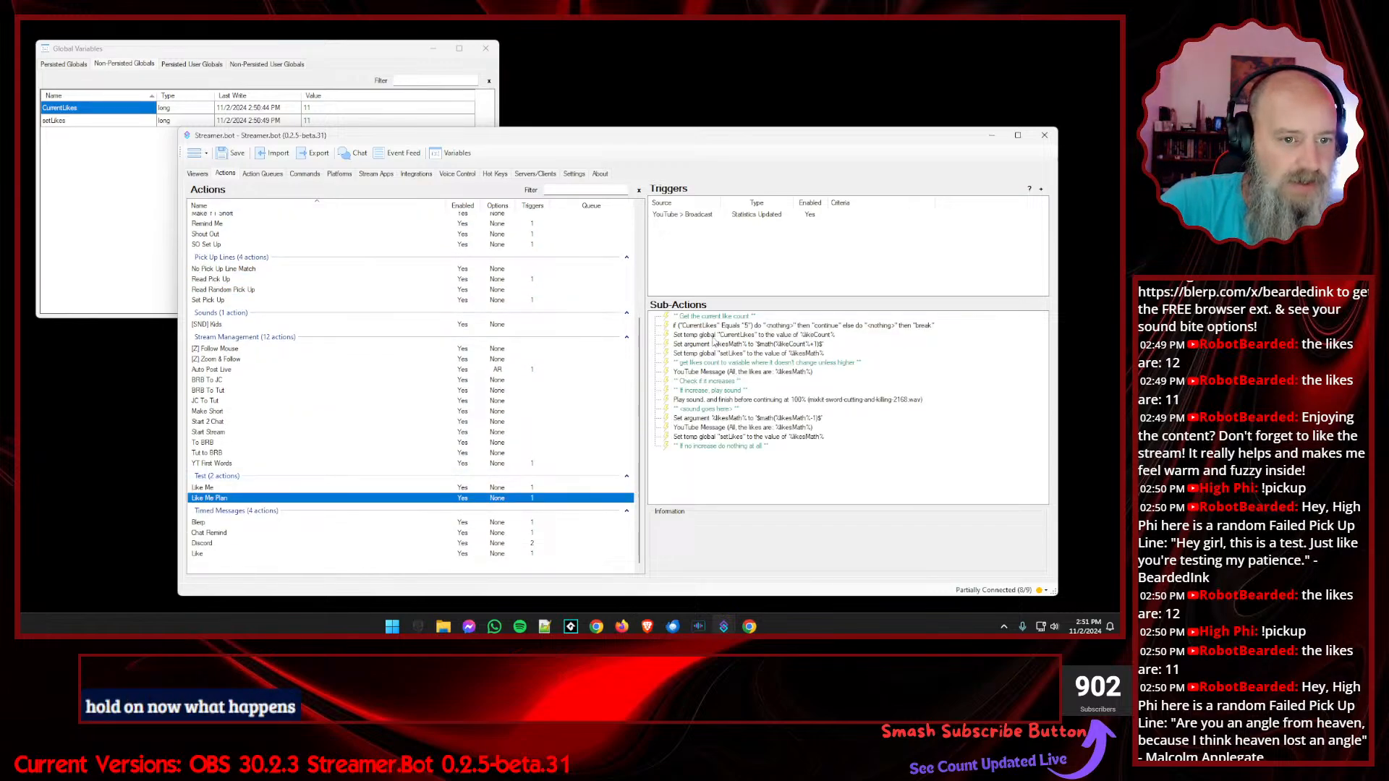
drag(714, 332, 714, 359)
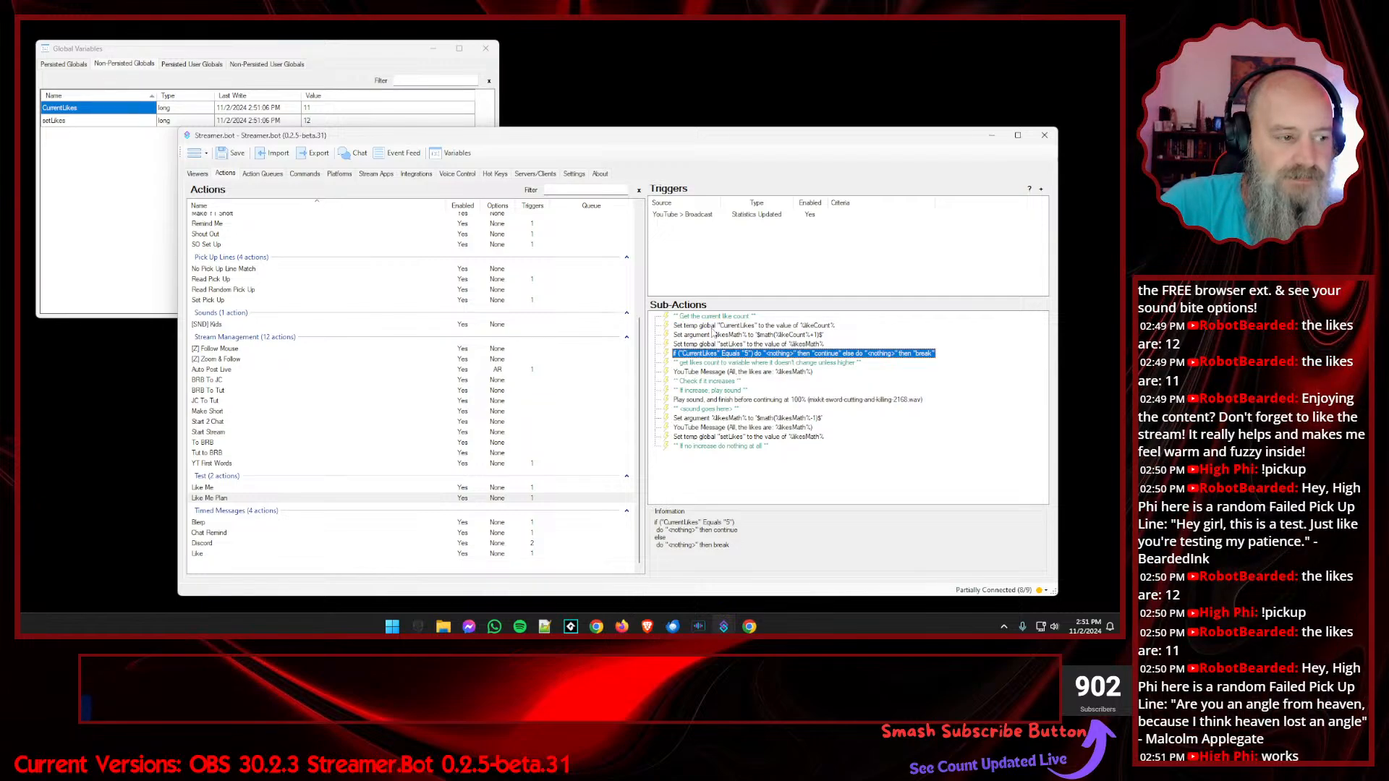
- Add a Global (Get) sub-action reading the non-persisted CurrentLikes variable into destination CurrentLikes, with default value %likeCount%
right_click(720, 471)
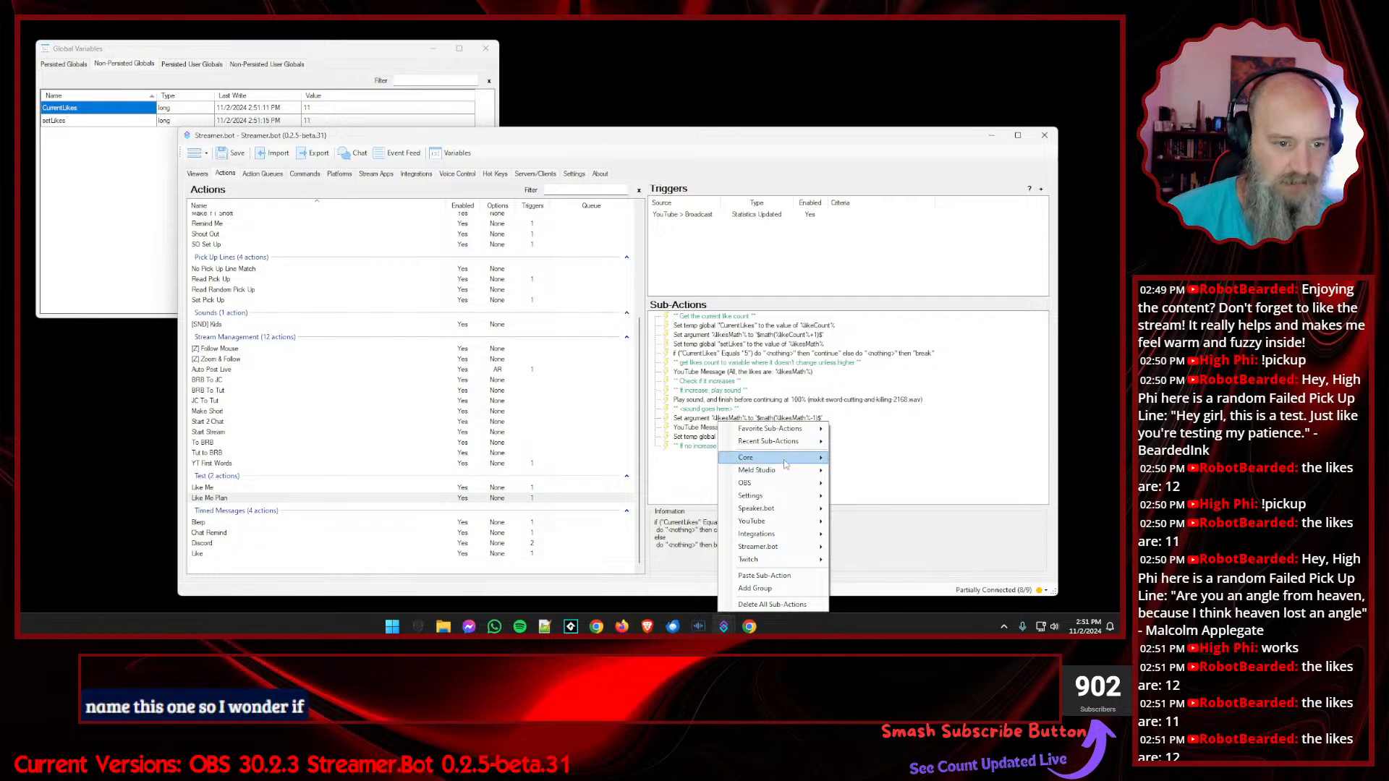
mouse_move(784, 461)
mouse_move(861, 451)
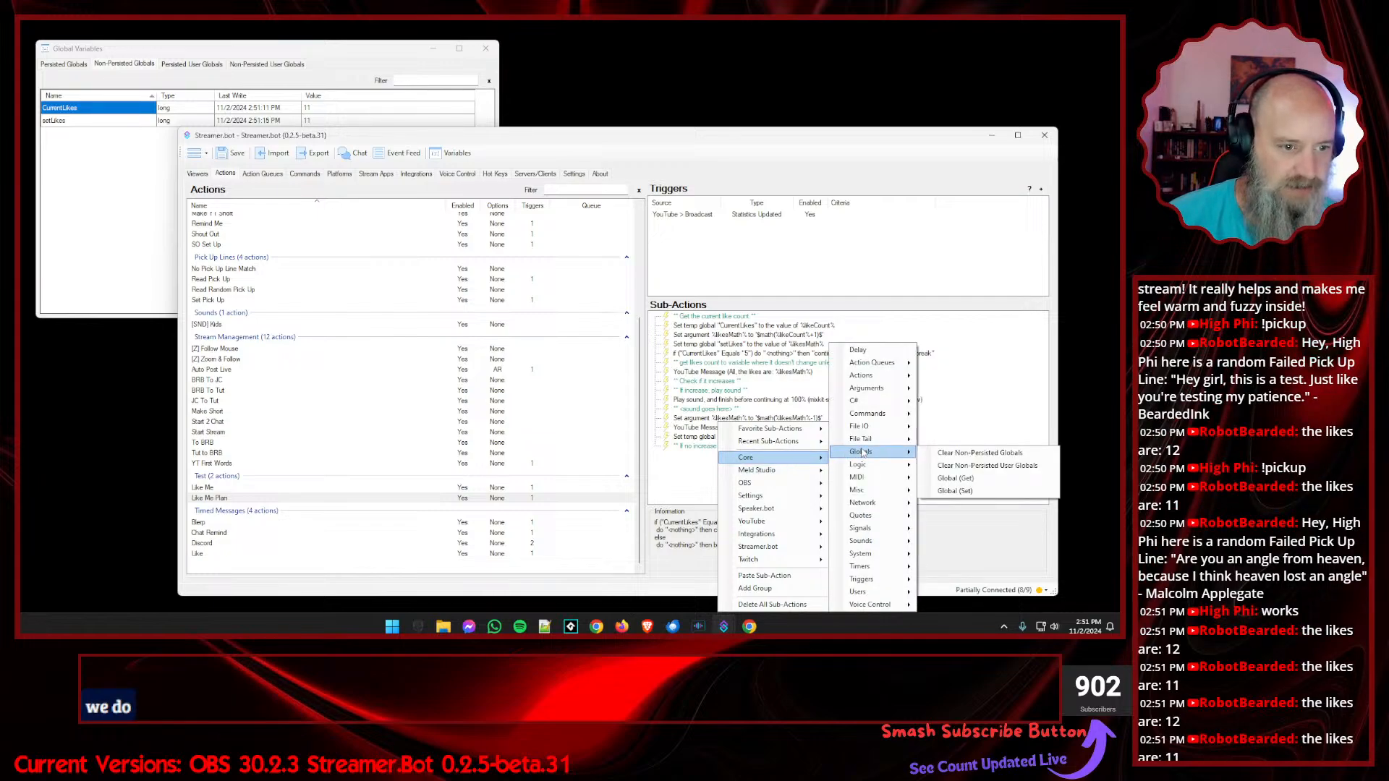
click(955, 478)
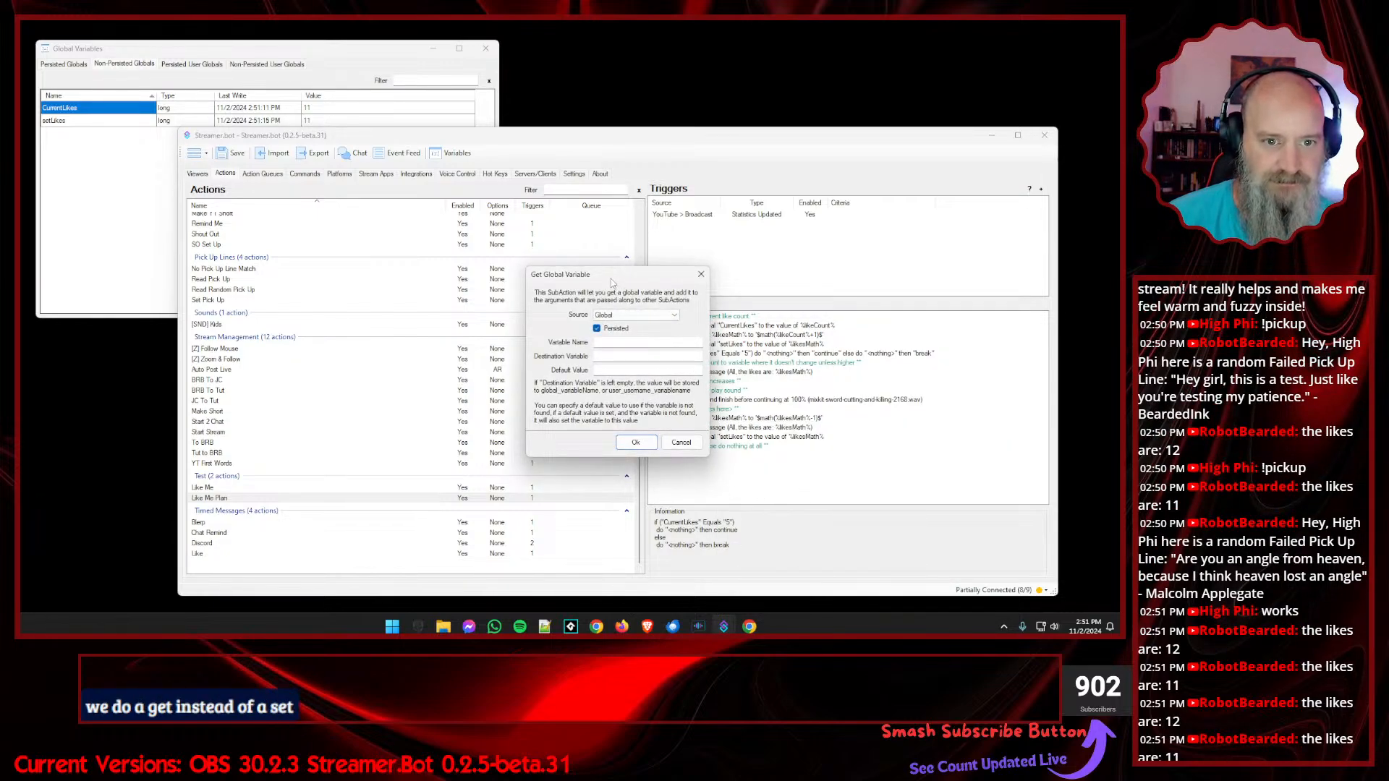
drag(611, 282, 542, 291)
click(528, 337)
click(536, 352)
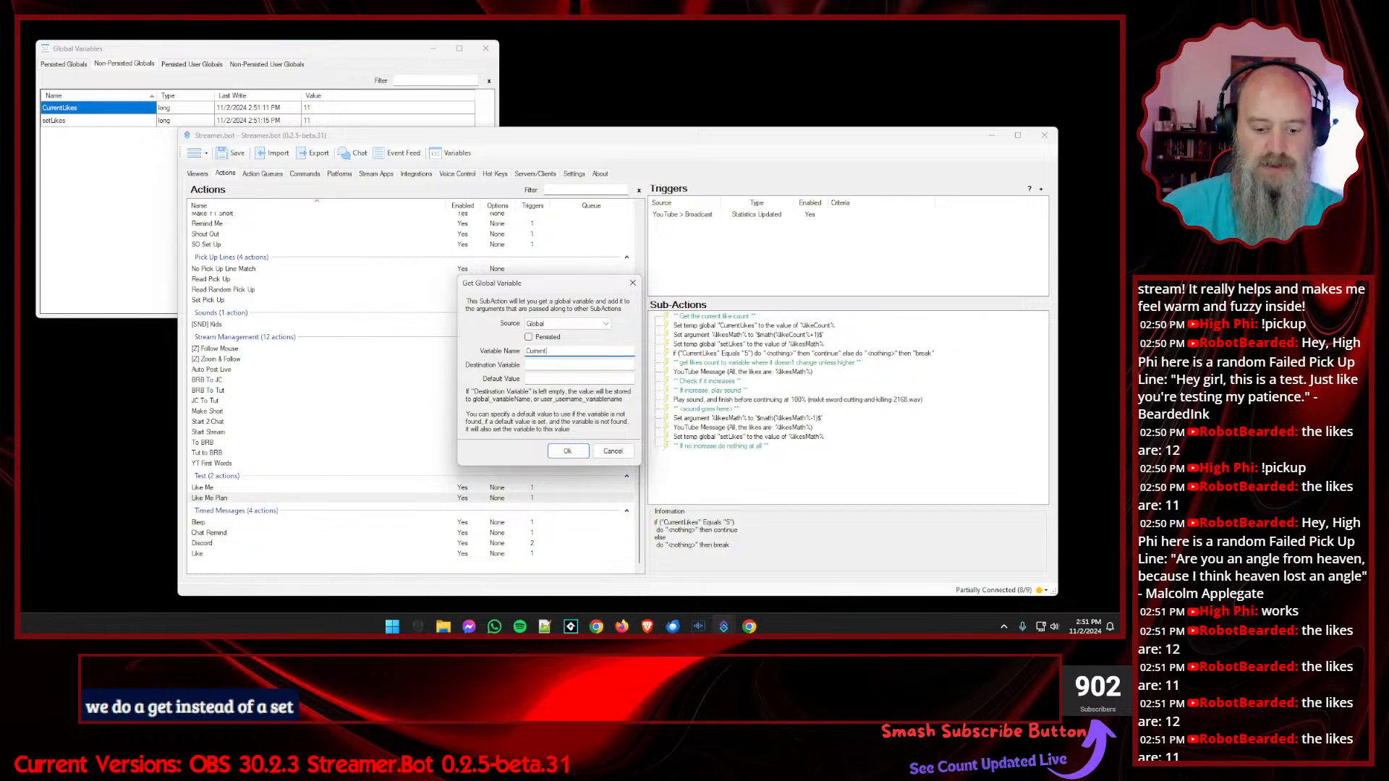
click(550, 364)
text(Curr)
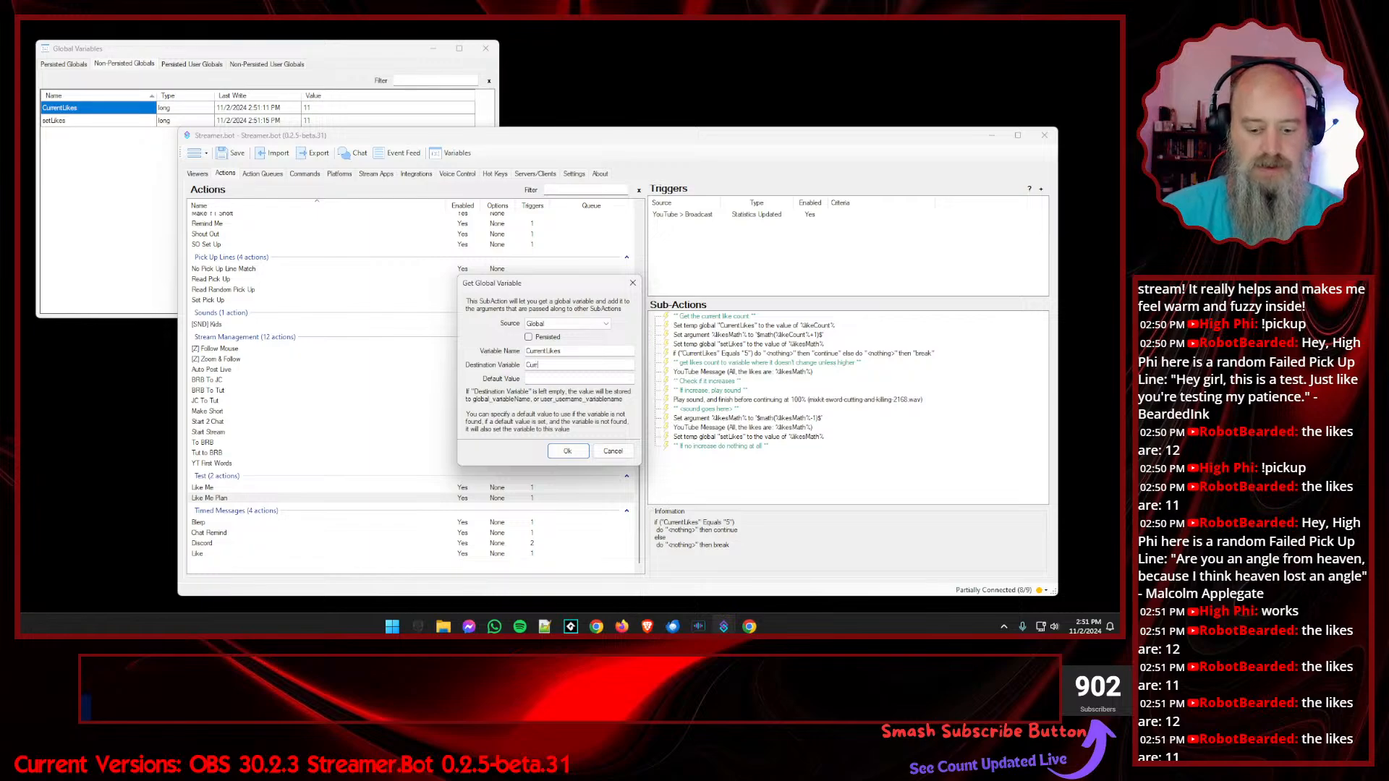
text(entLikes)
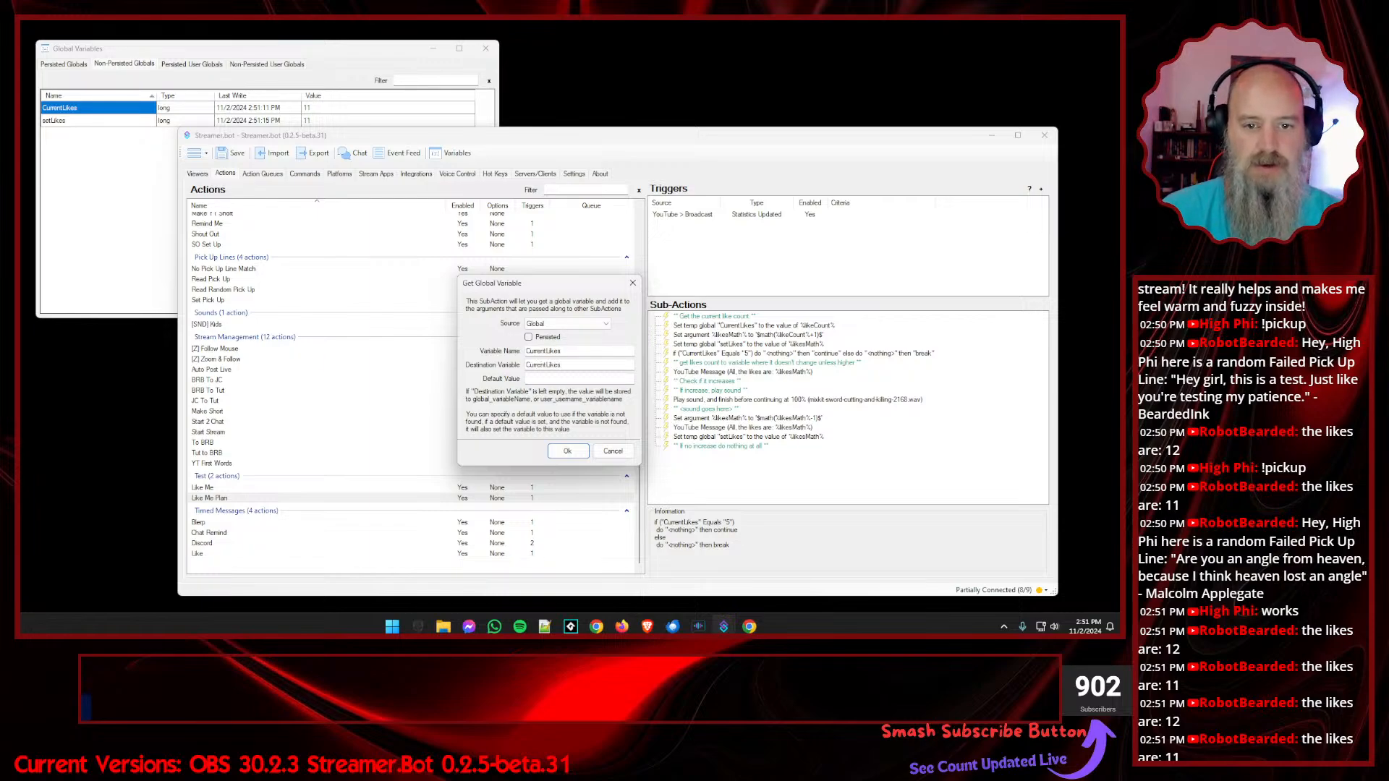
click(558, 378)
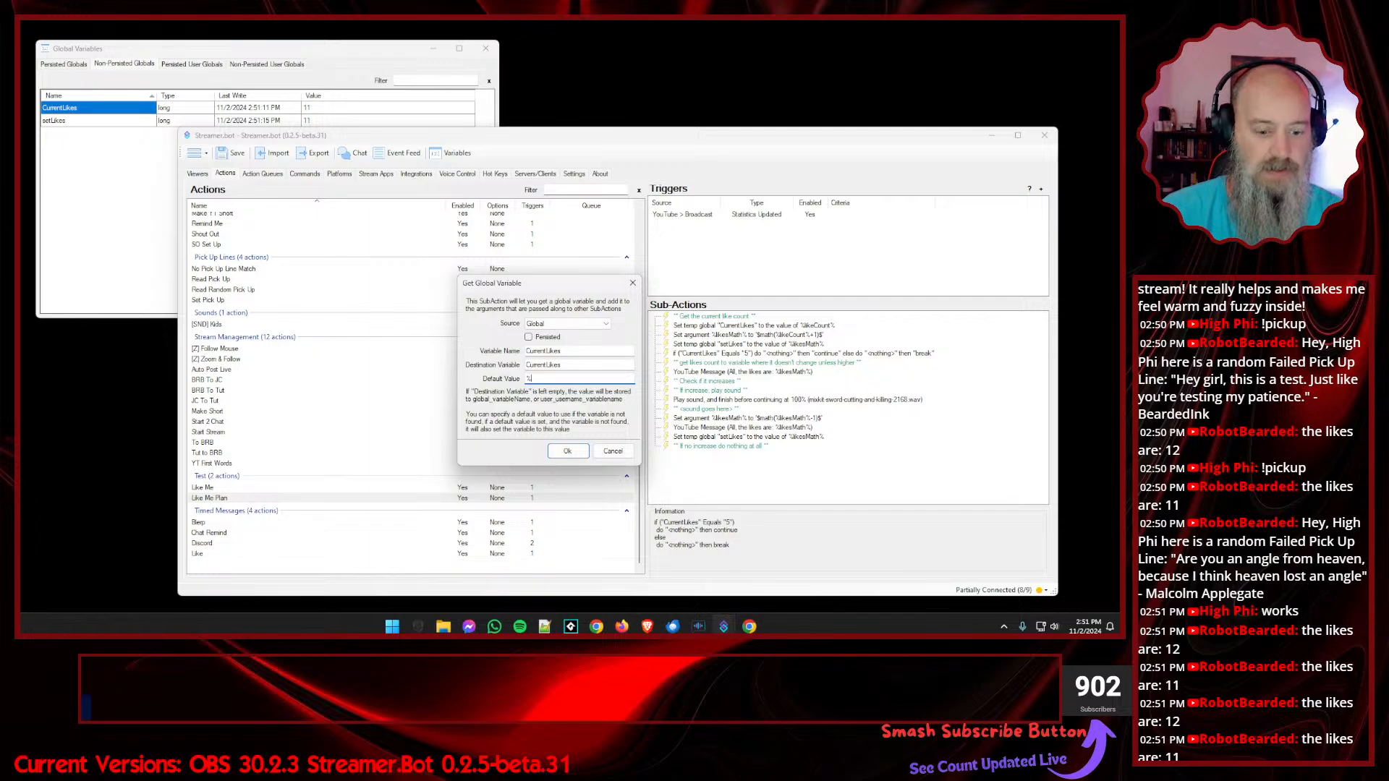
text(%likeCount%)
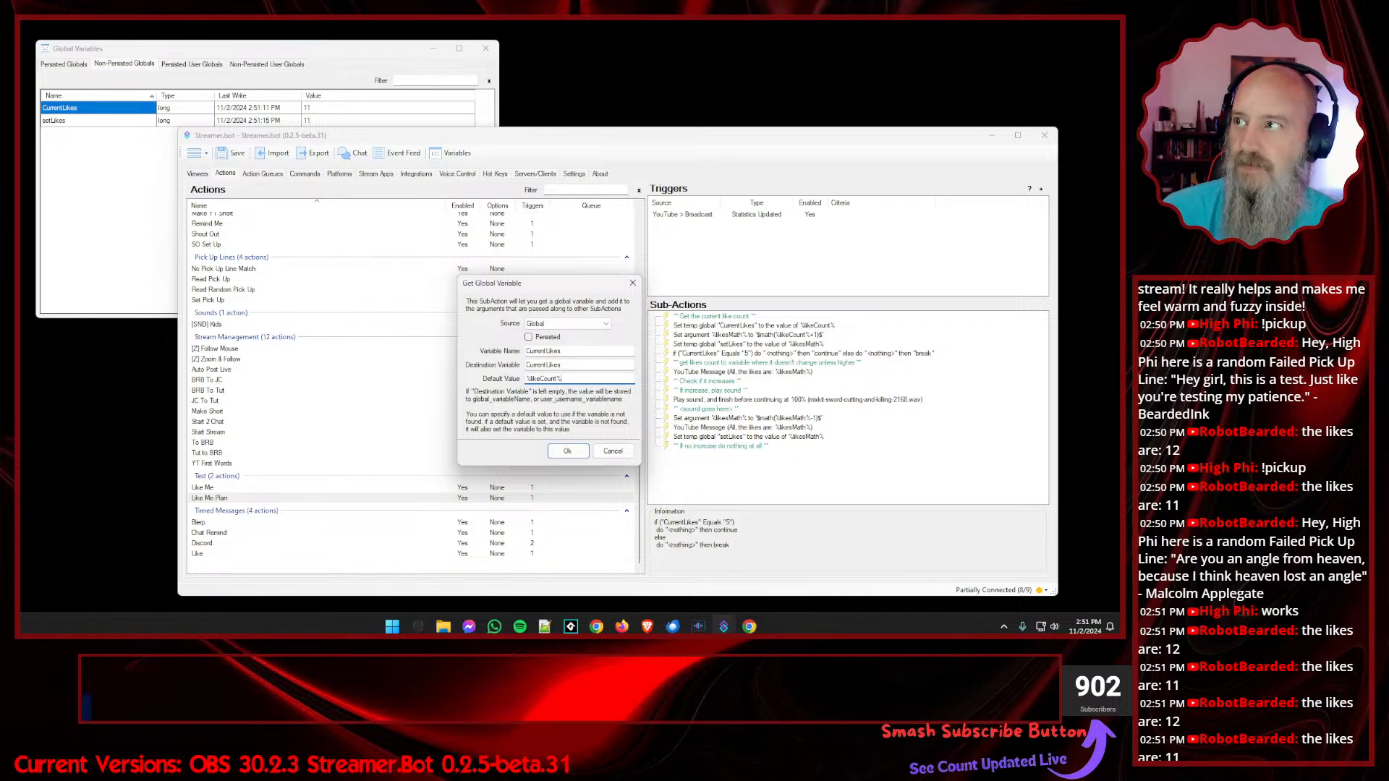
click(568, 451)
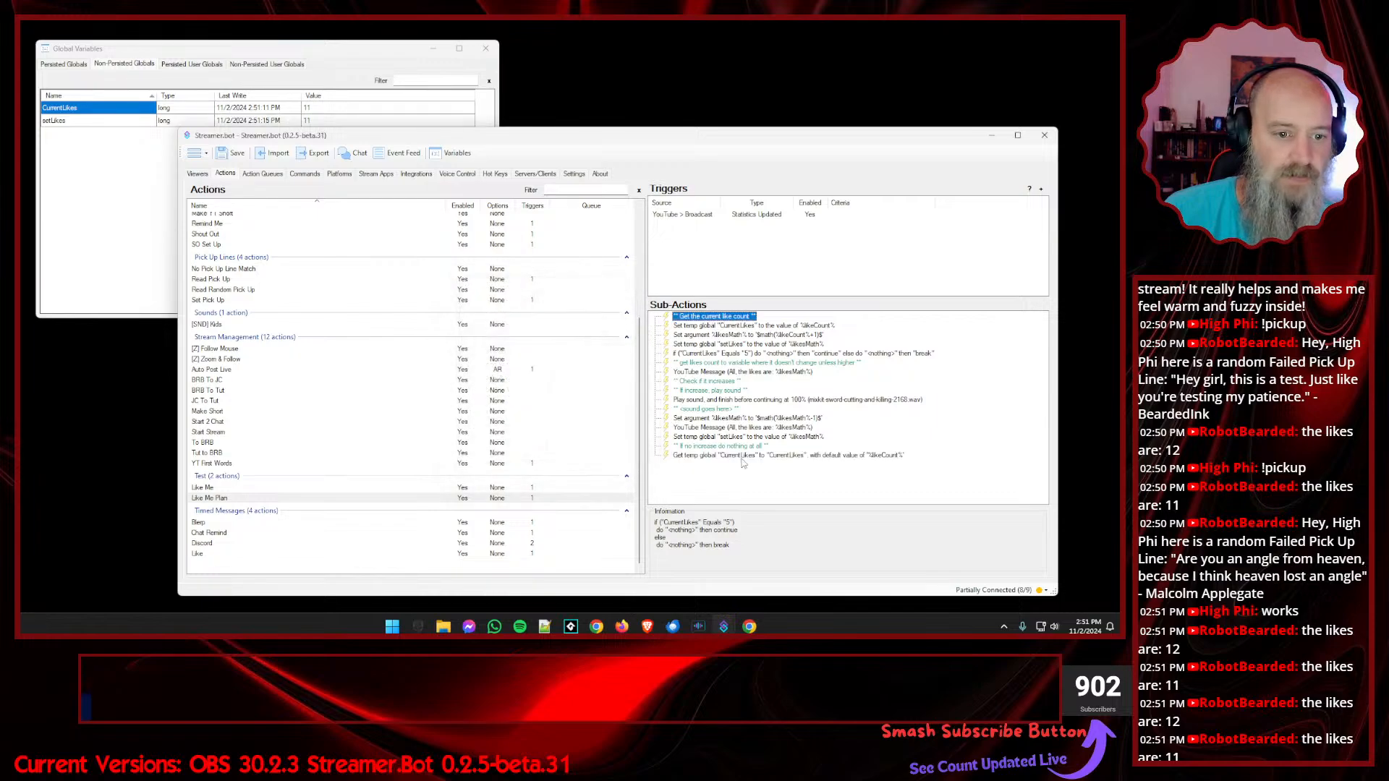
- Move the new get-global sub-action below the CurrentLikes set-global sub-action and disable that set-global sub-action
drag(740, 462, 740, 327)
right_click(739, 327)
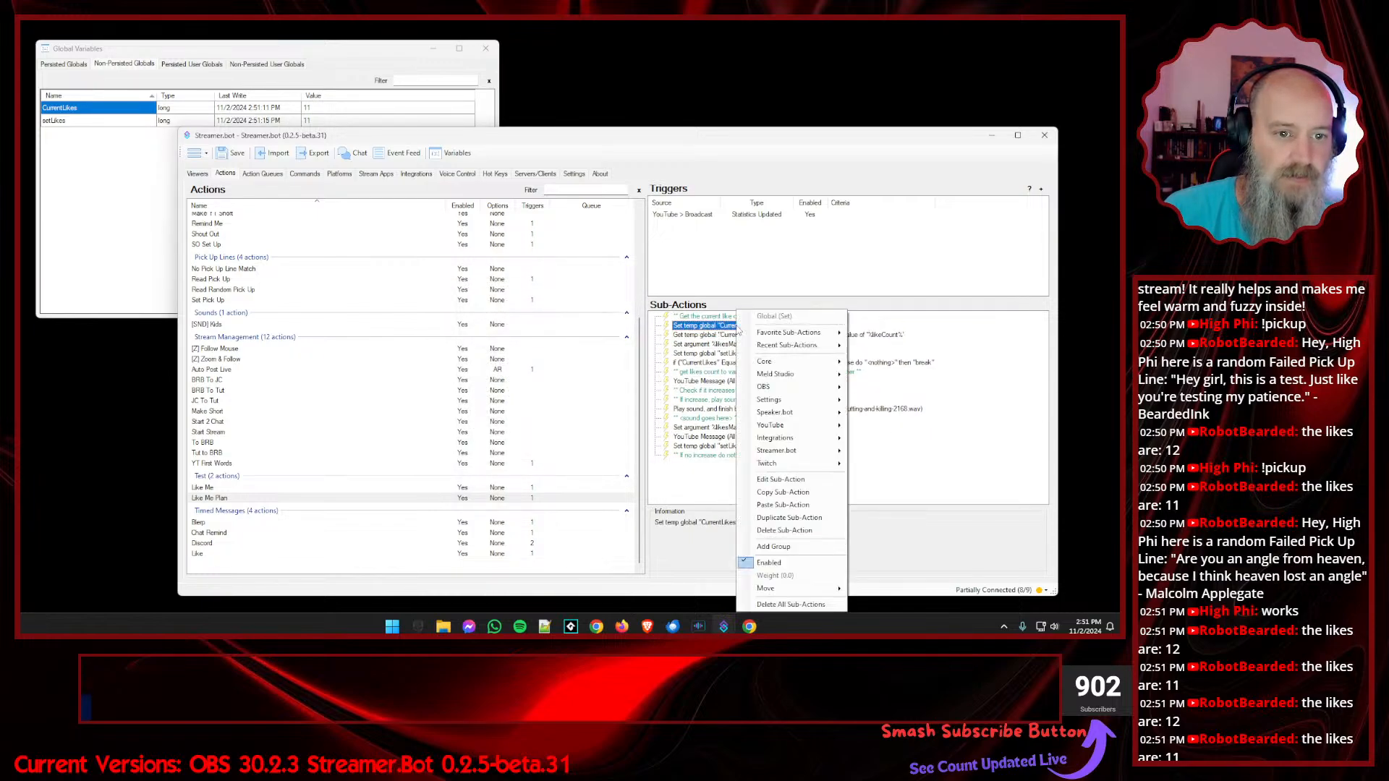
click(764, 562)
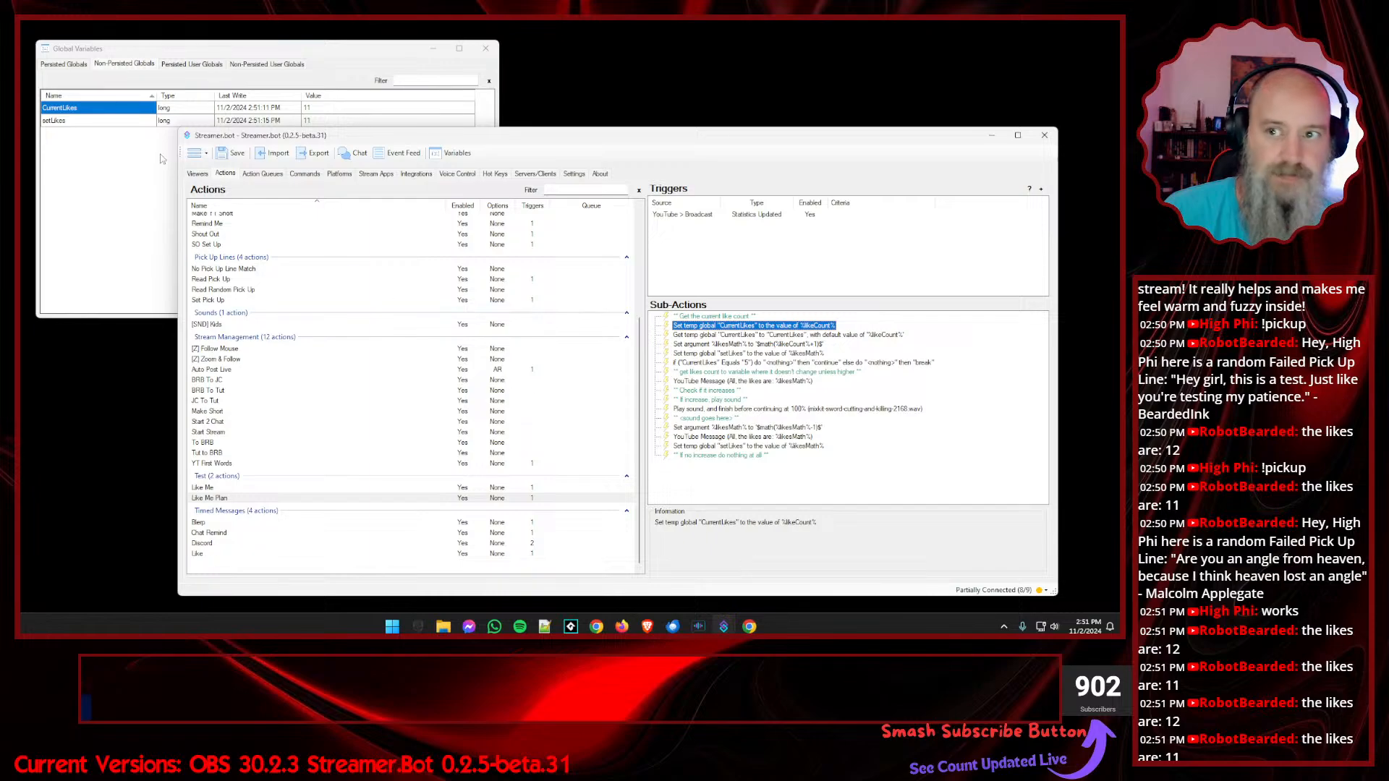
- Delete the non-persisted global variable CurrentLikes
right_click(105, 115)
click(141, 139)
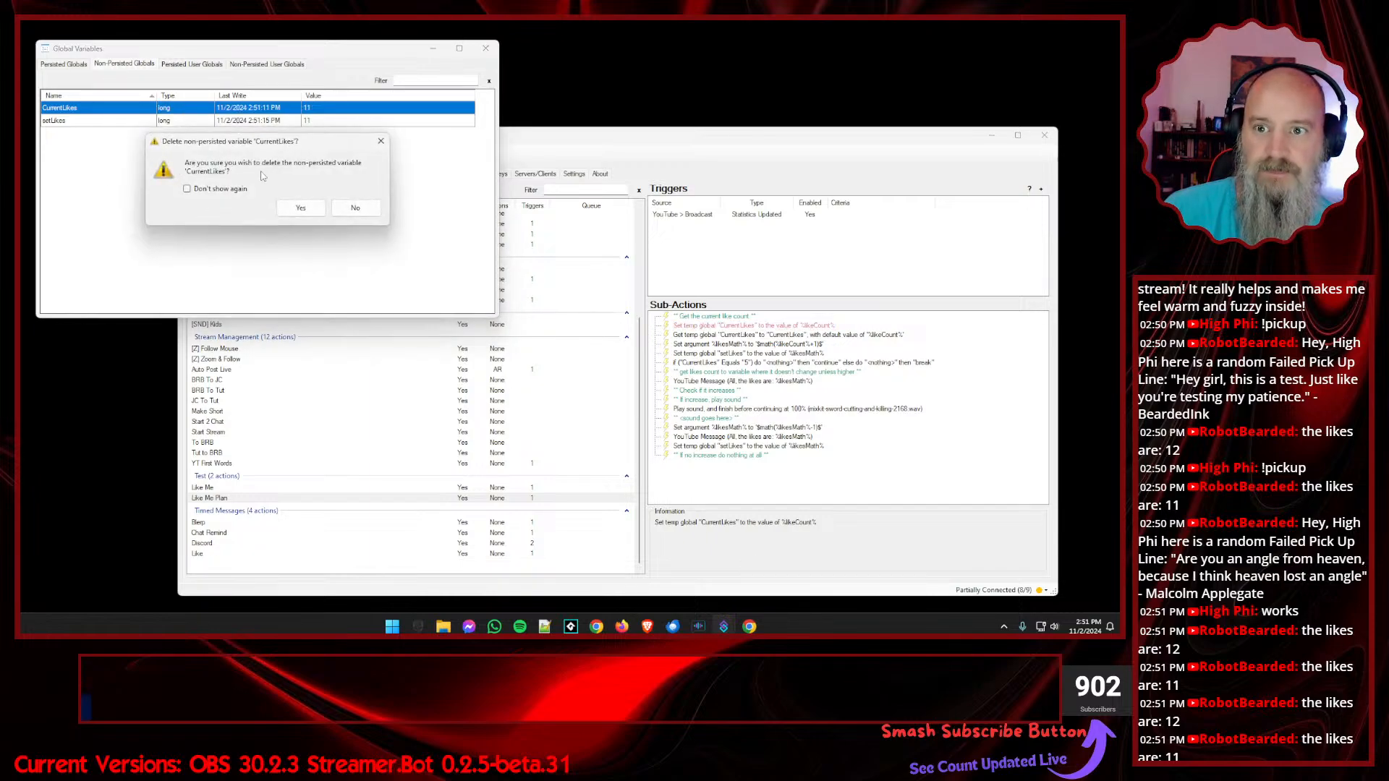
click(300, 208)
click(805, 483)
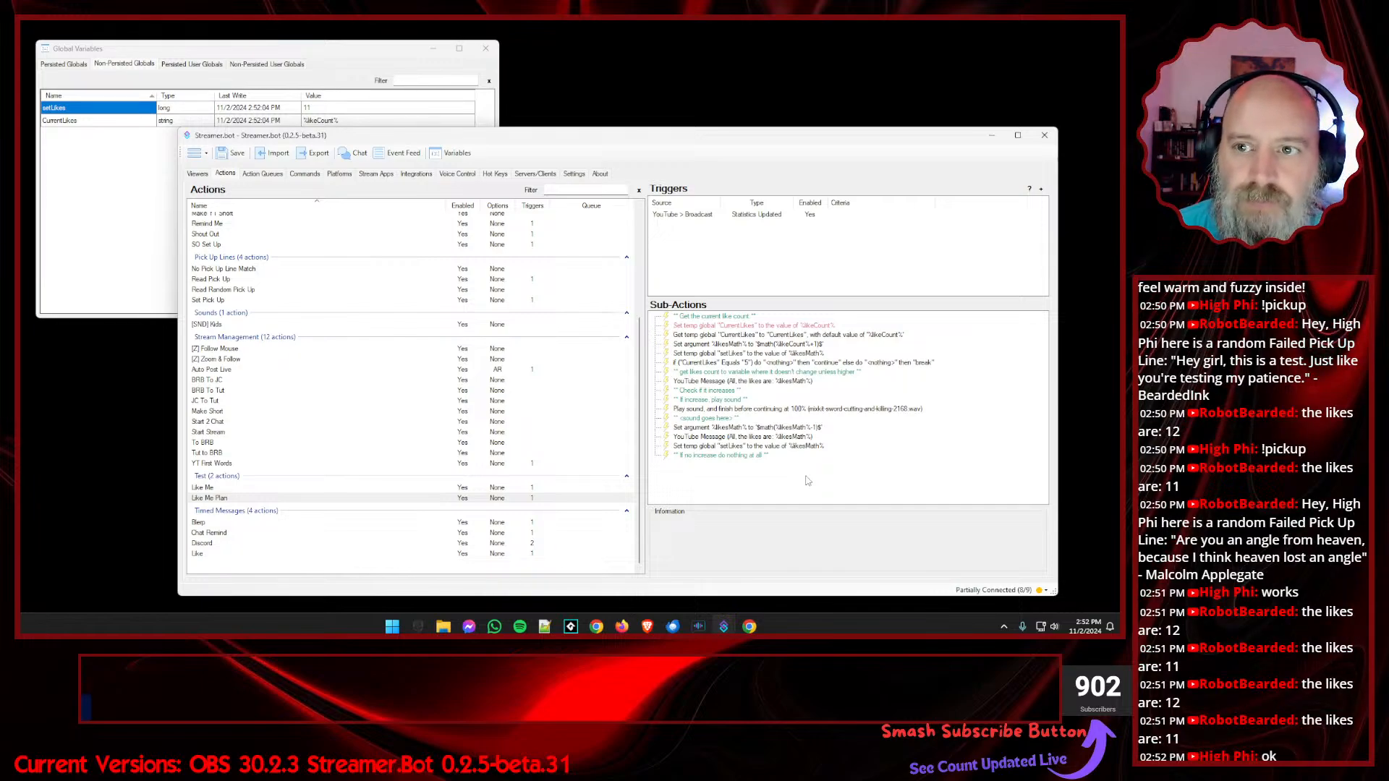
- Review the CurrentLikes get-global sub-action's settings without changes and delete it from Like Me Plan
double_click(817, 335)
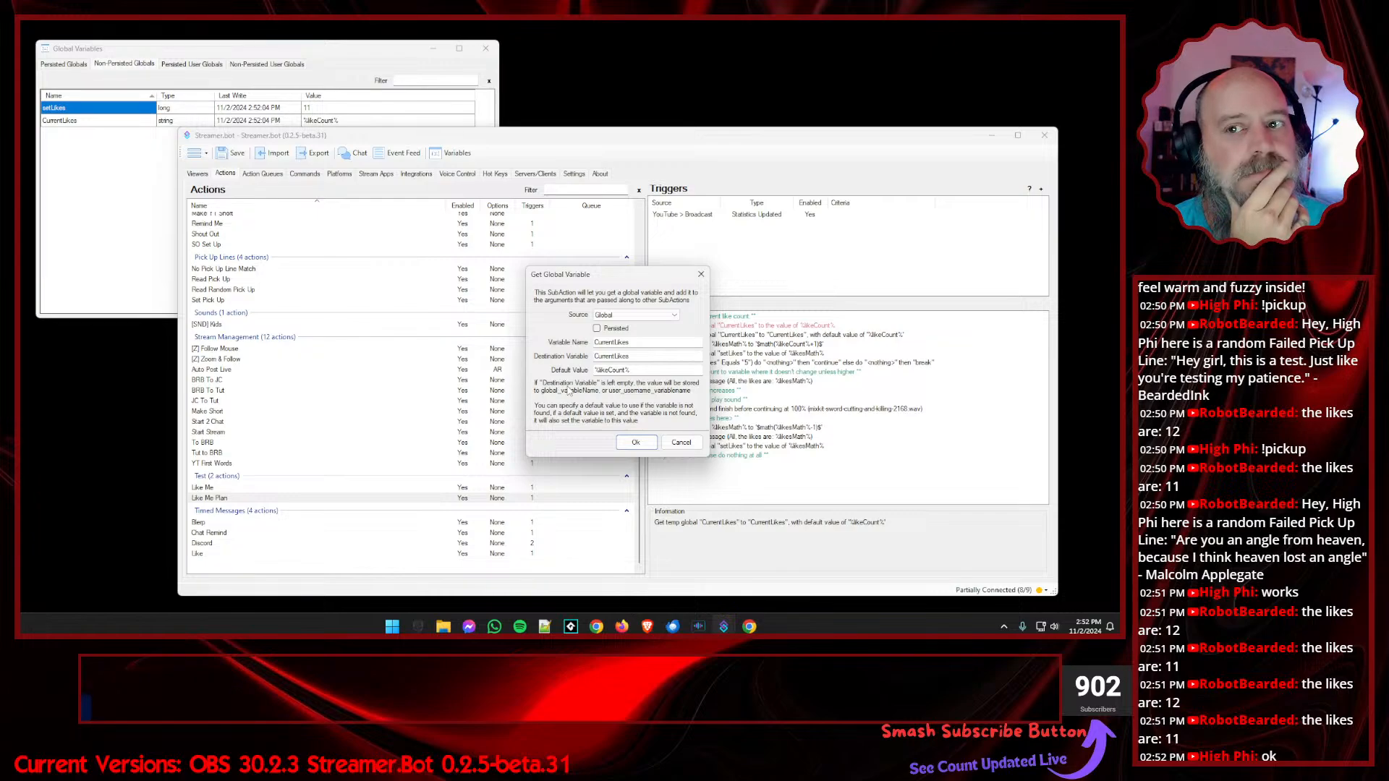
click(681, 442)
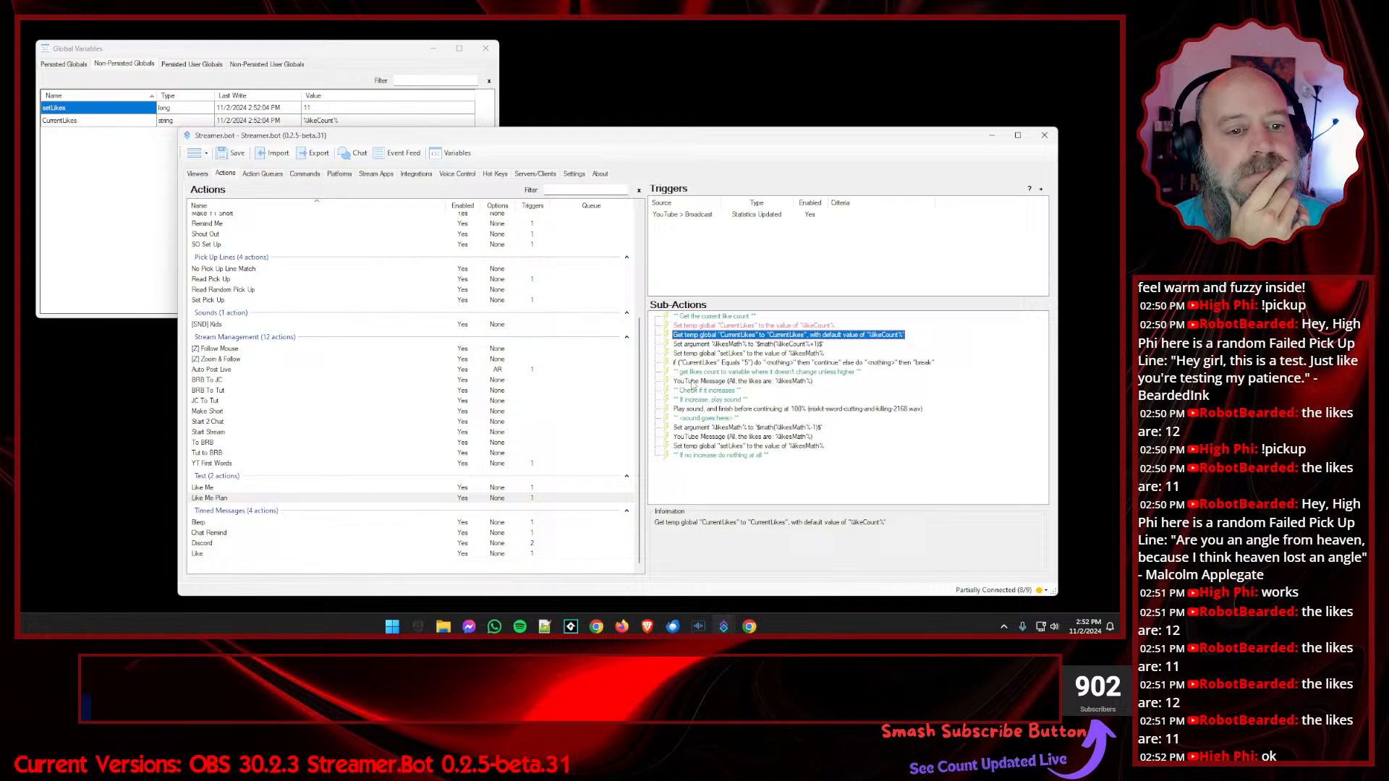
right_click(712, 339)
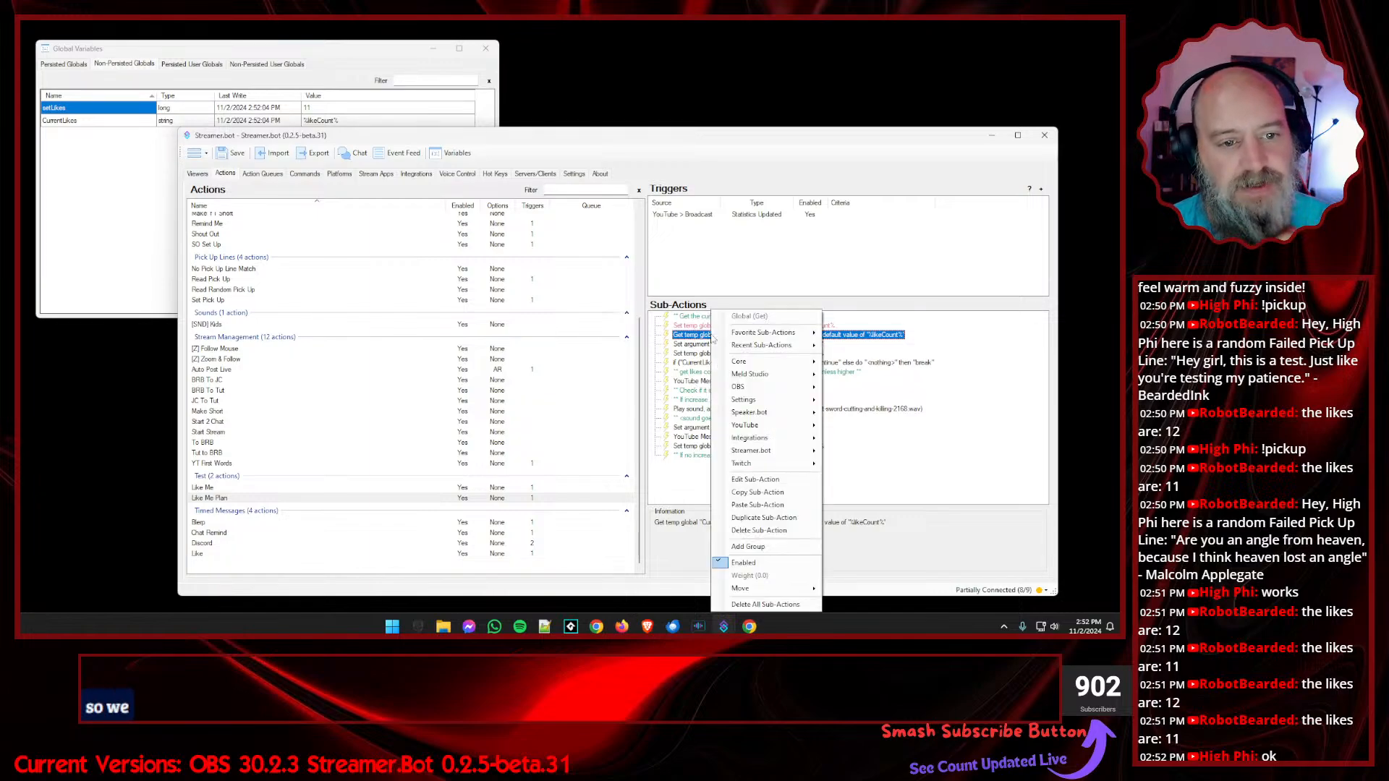
click(747, 533)
click(710, 493)
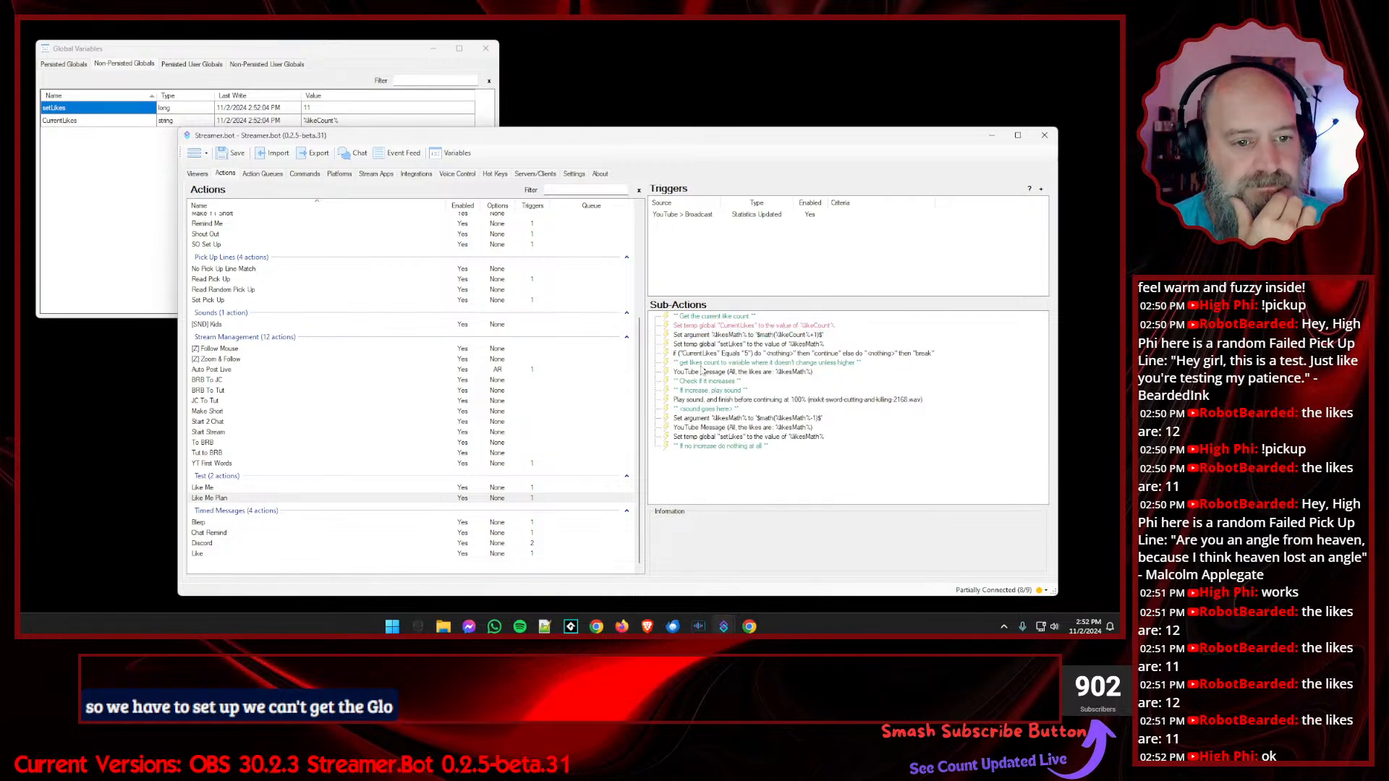
- Re-enable the CurrentLikes set-global sub-action of Like Me Plan
click(696, 326)
right_click(696, 327)
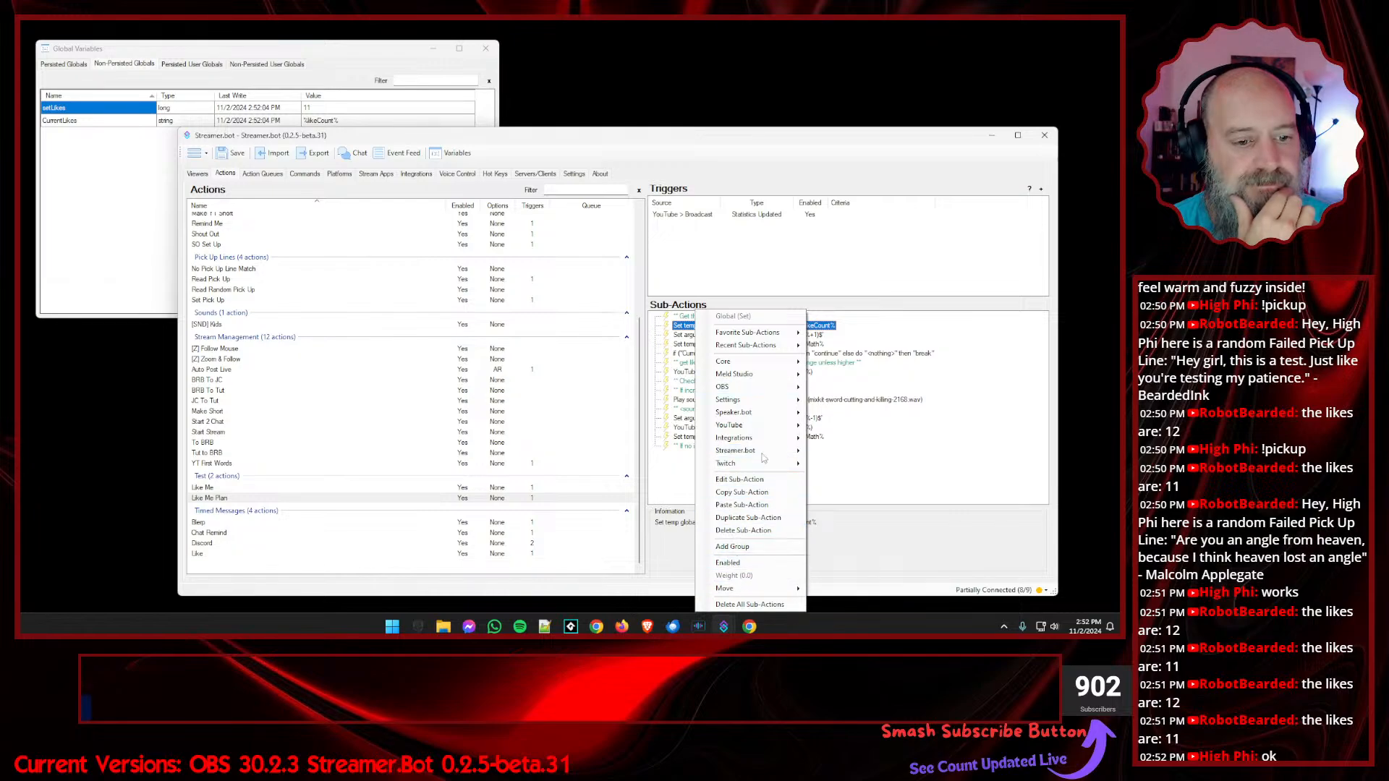
click(736, 563)
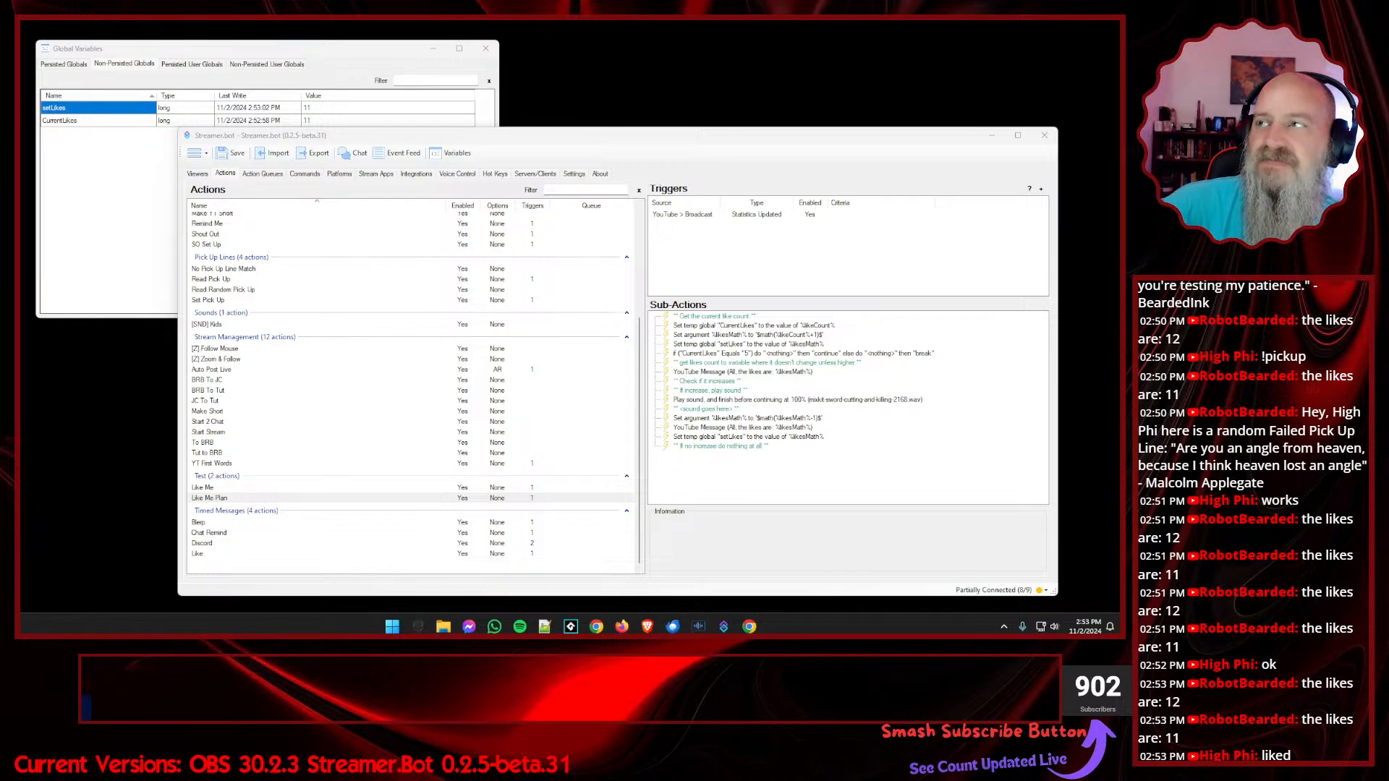
click(729, 489)
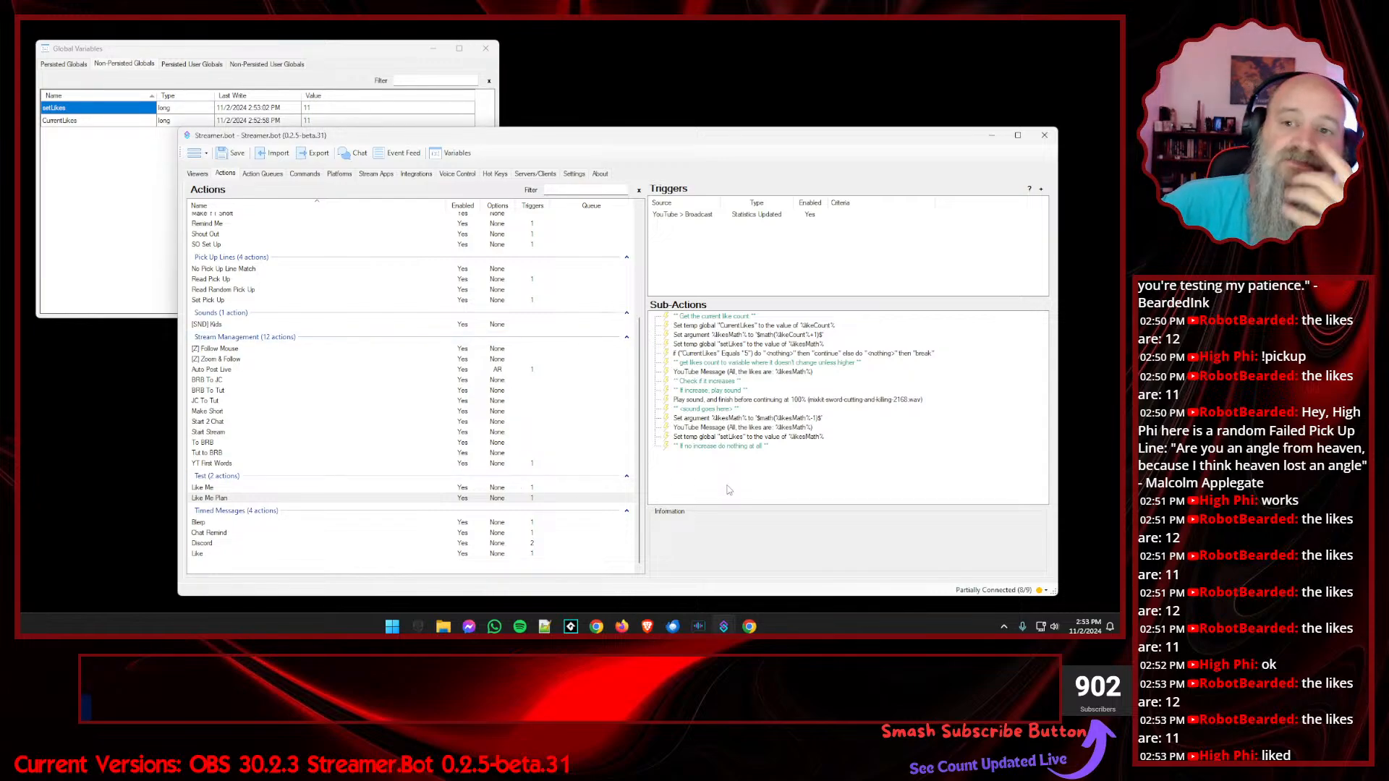
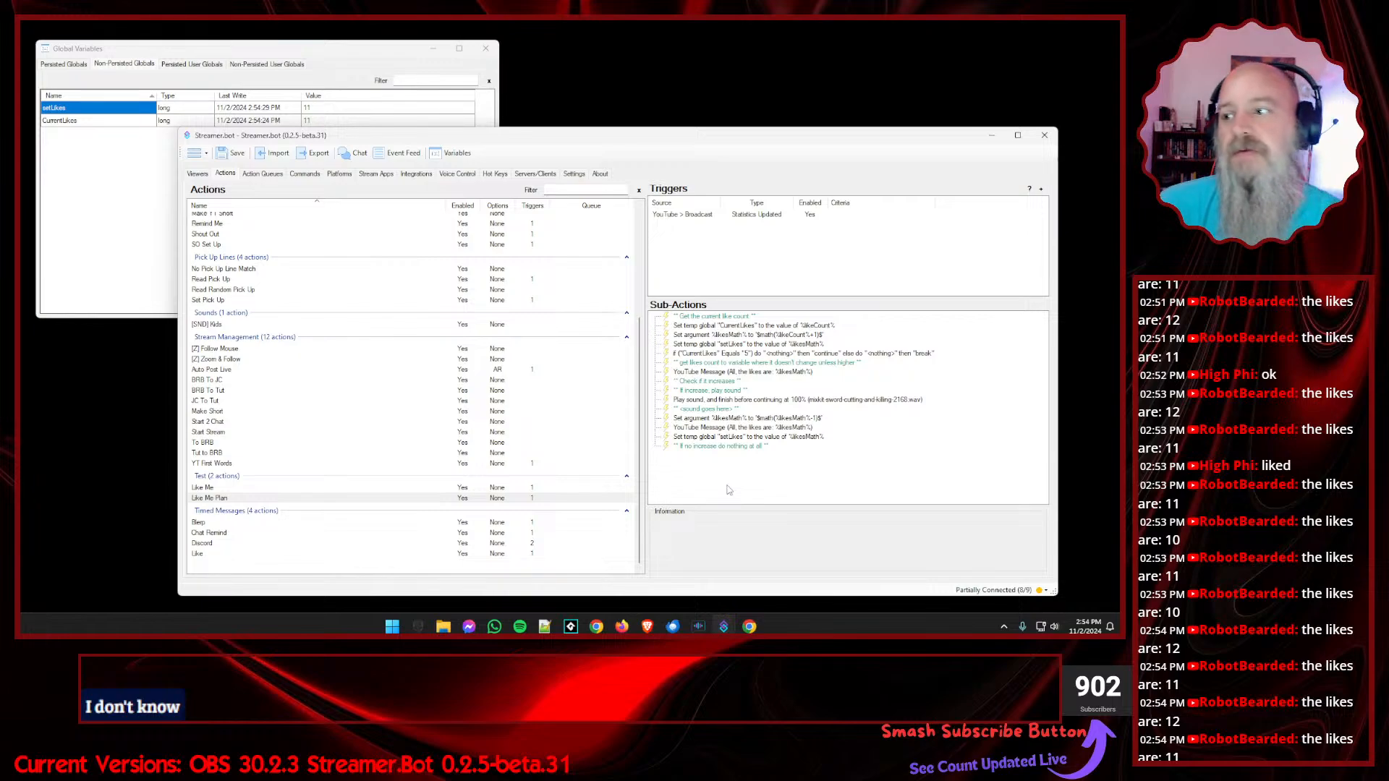
drag(554, 140, 550, 98)
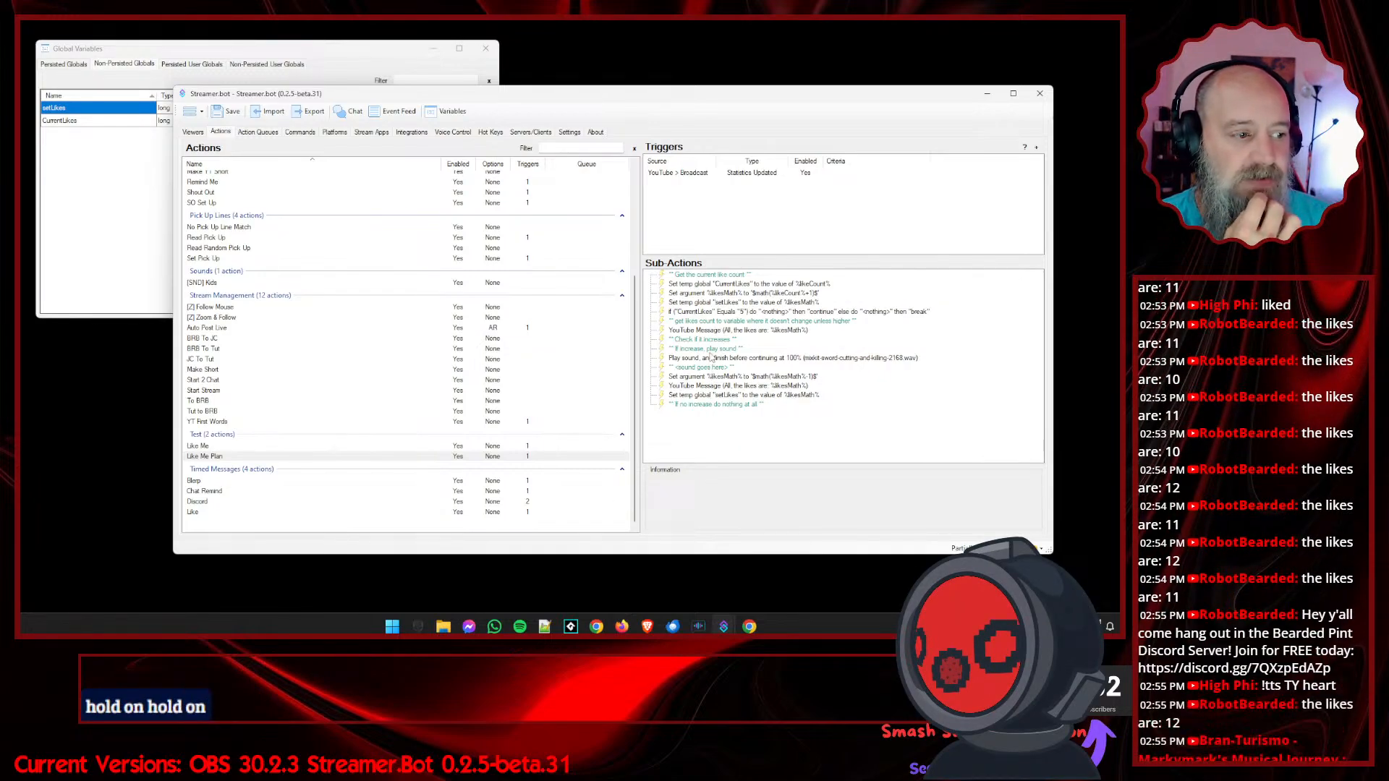
- Set the variable checked by Like Me Plan's If/Else sub-action to likeCount
double_click(701, 312)
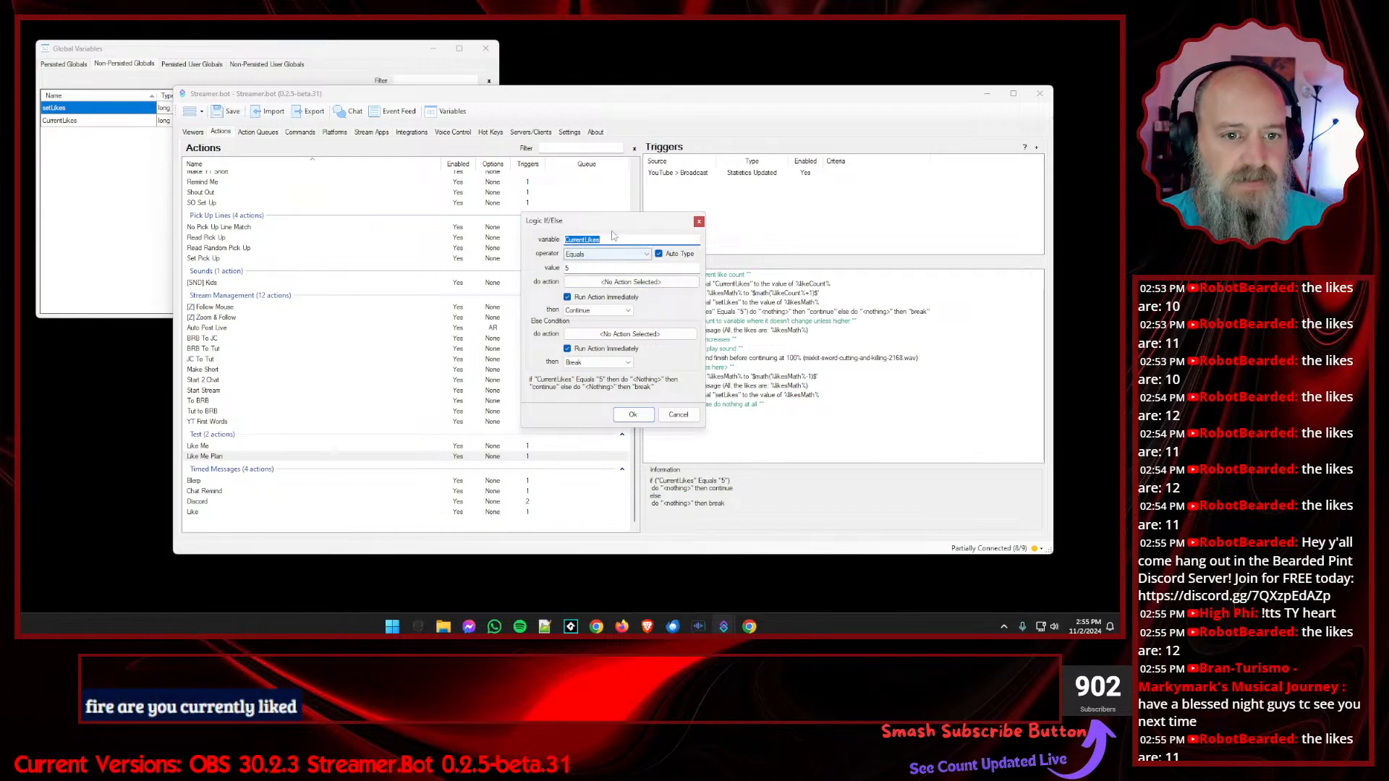
drag(613, 222, 571, 221)
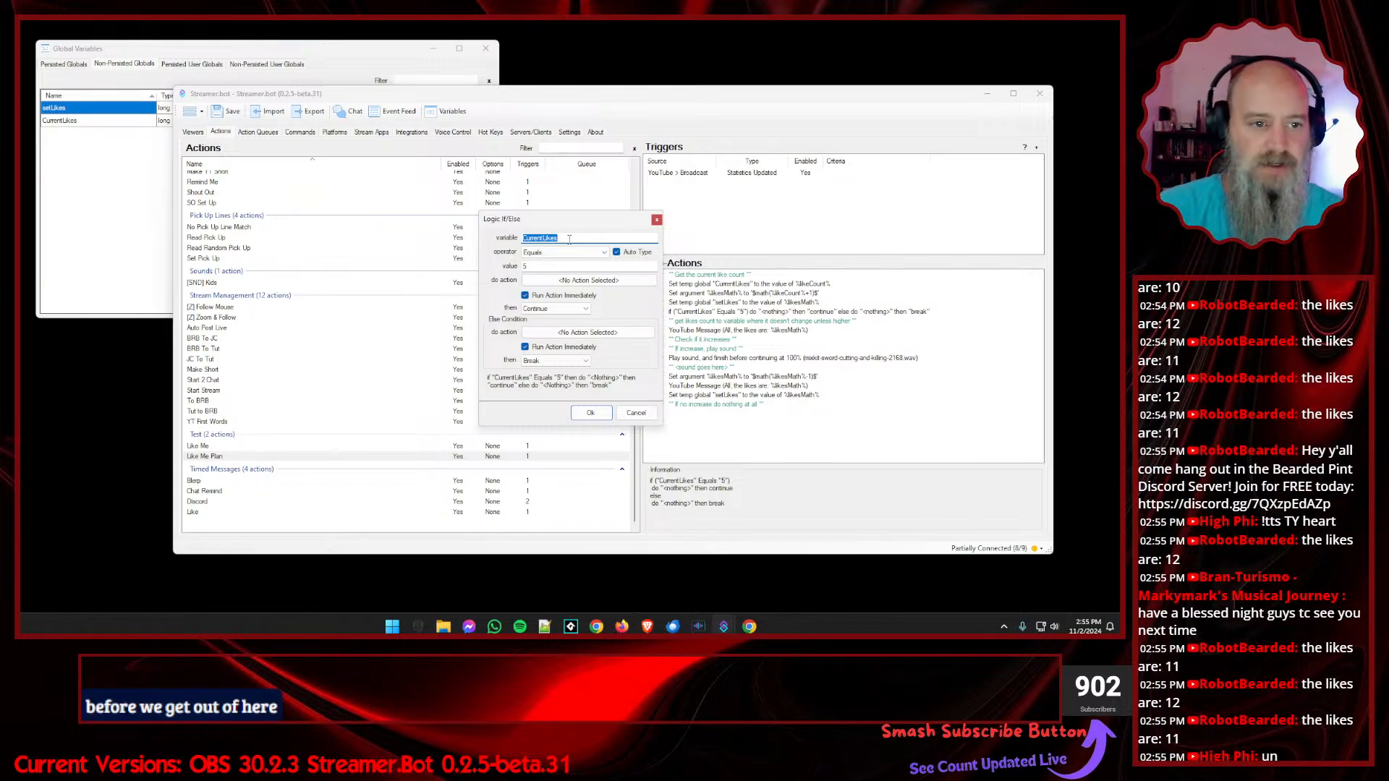
text(likeCo)
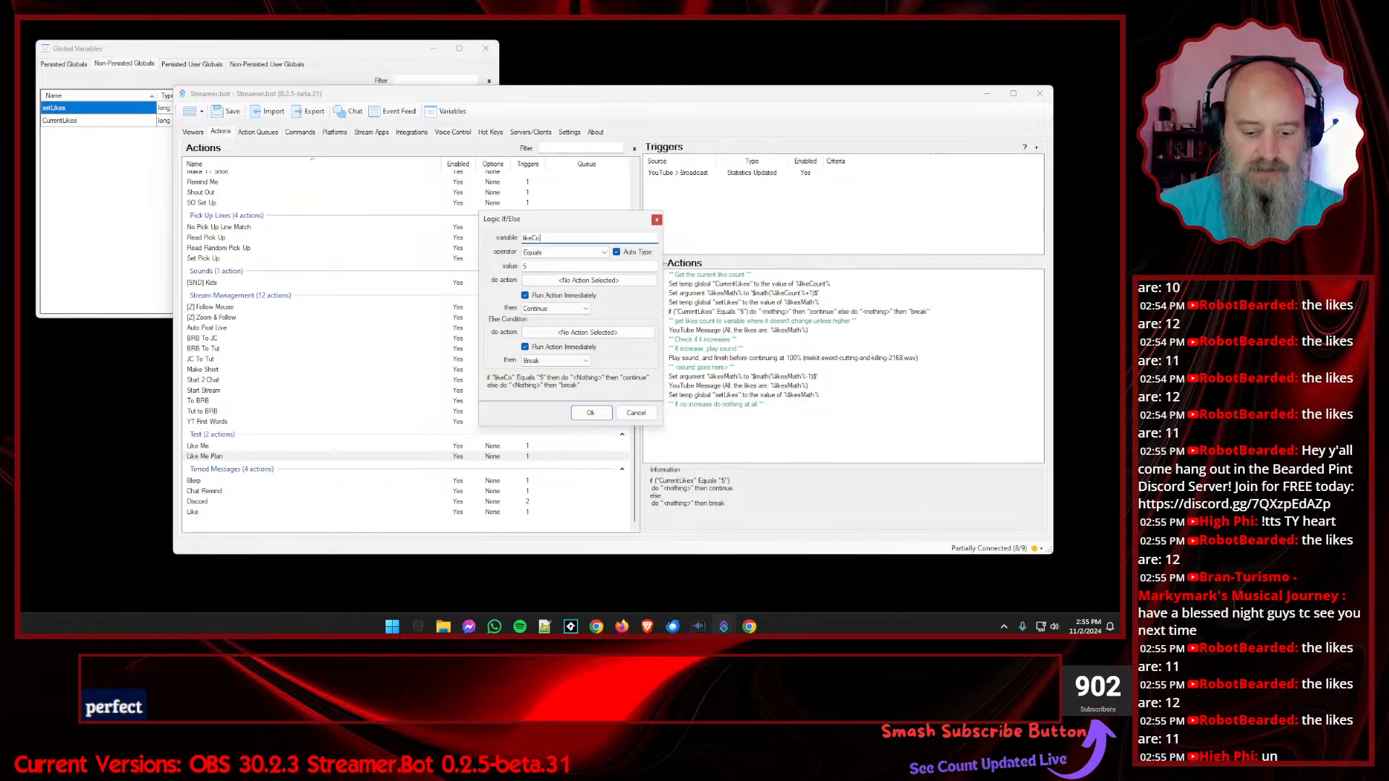
text(unt)
click(597, 414)
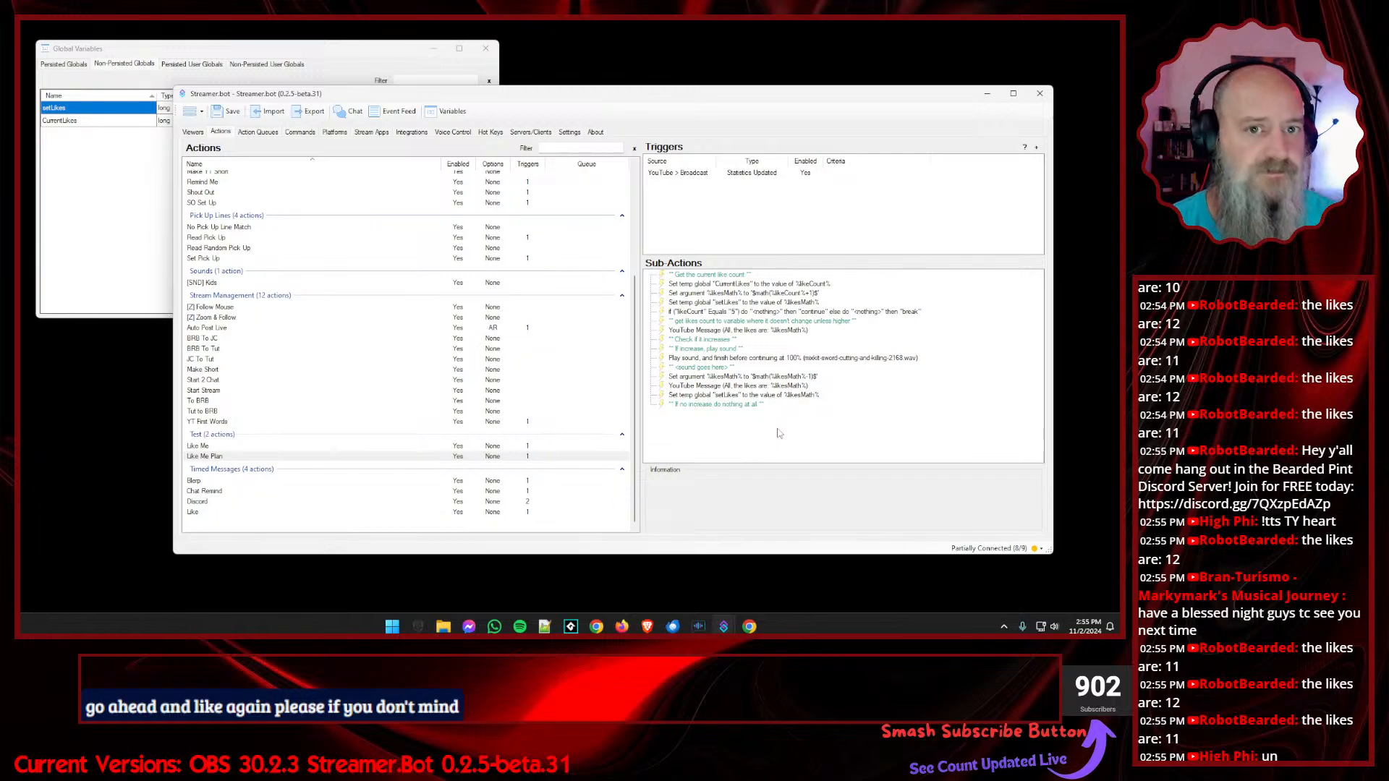
- Change the operator of Like Me Plan's If/Else sub-action to Greater Than
drag(447, 98, 445, 140)
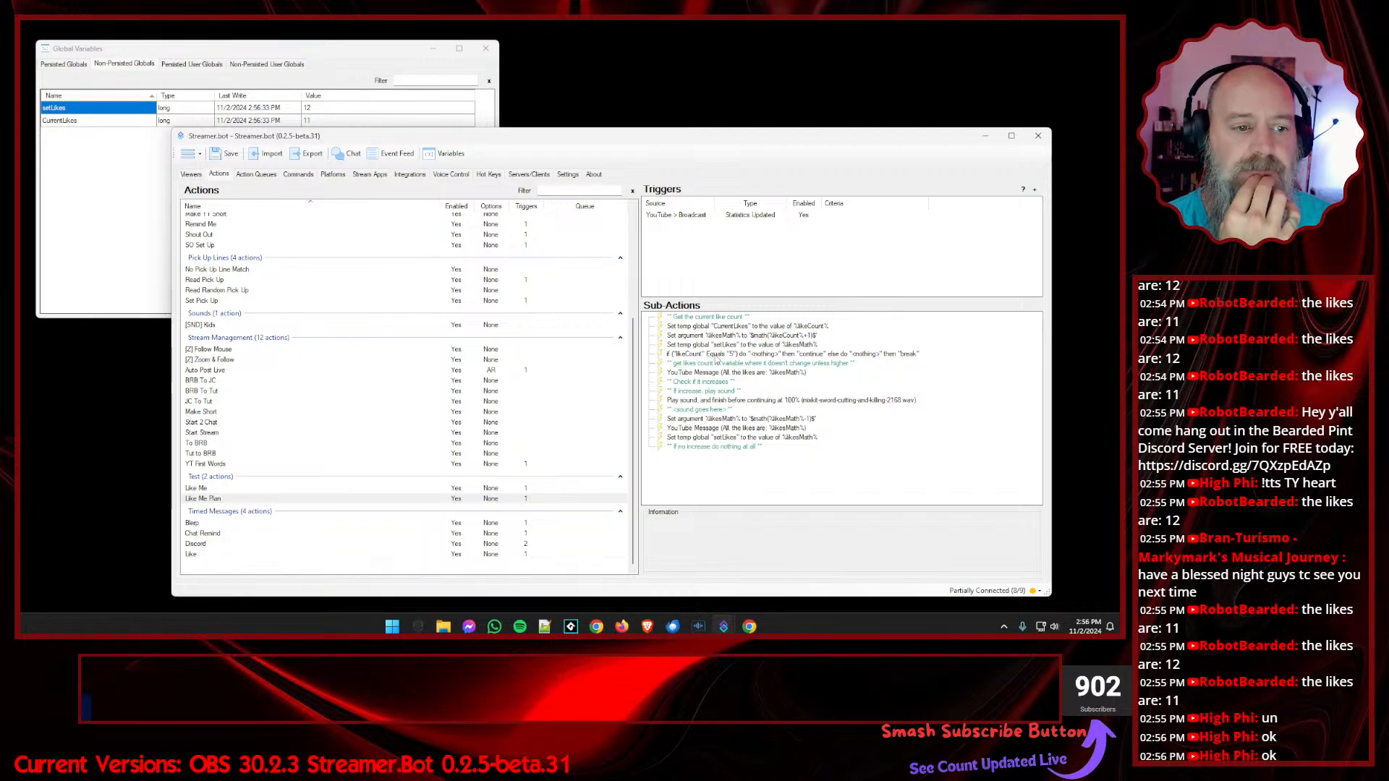
double_click(716, 356)
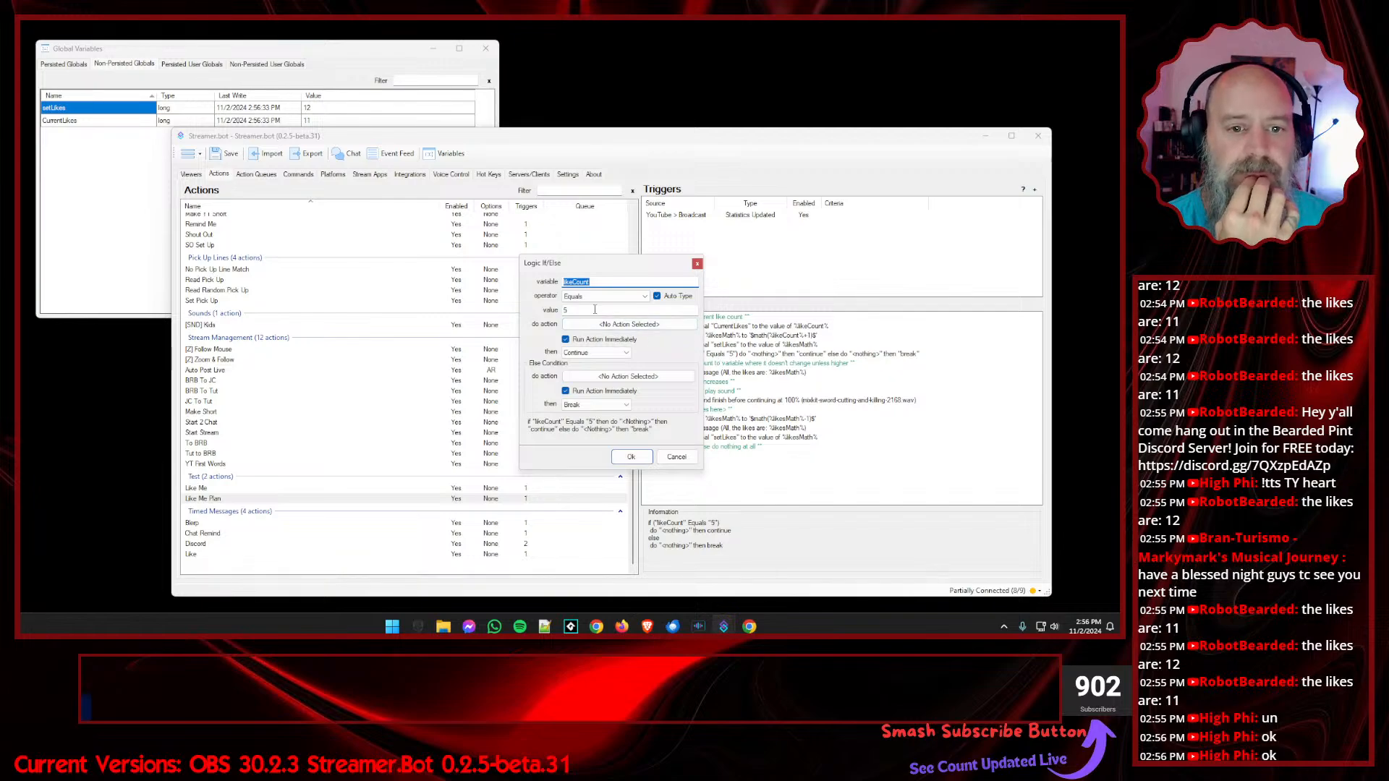
double_click(582, 310)
drag(625, 267, 568, 267)
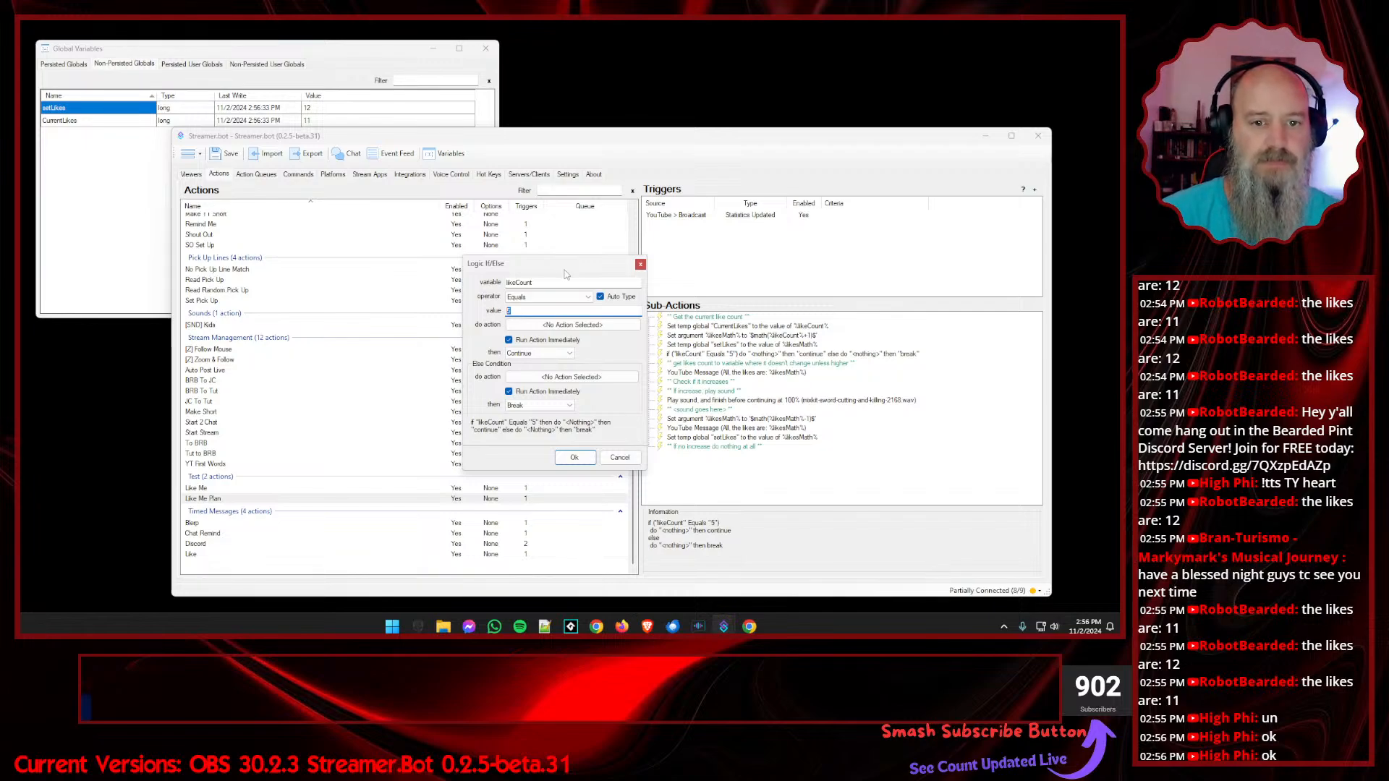
click(550, 297)
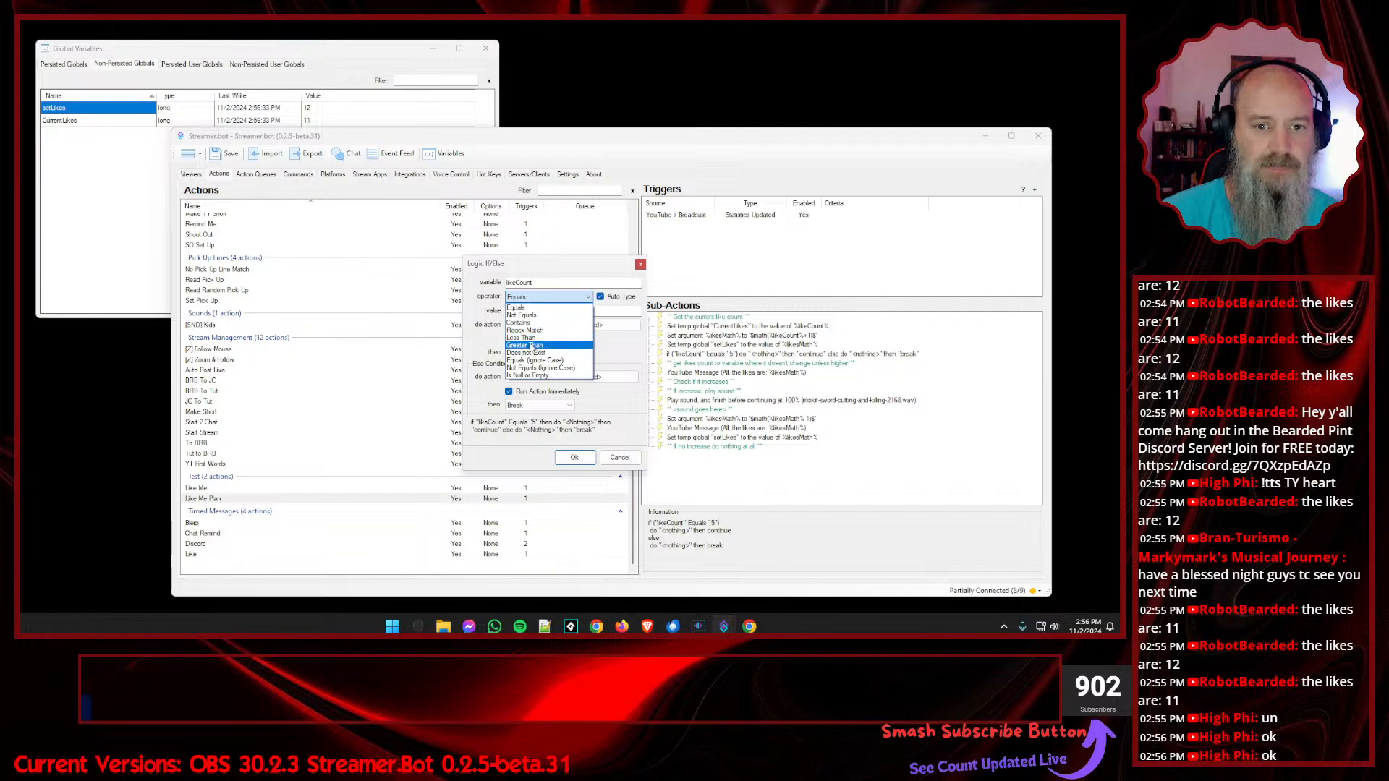
click(535, 345)
click(532, 311)
double_click(531, 311)
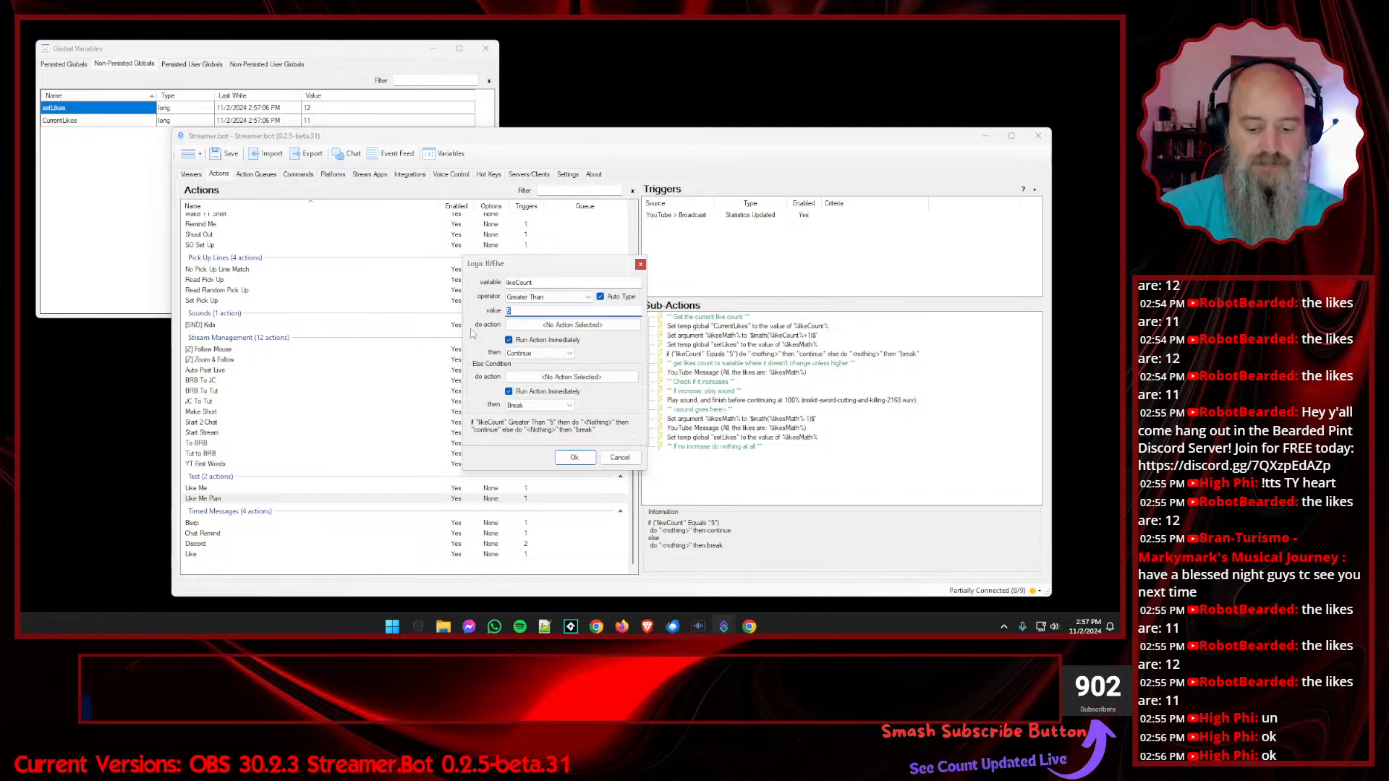
text(%like)
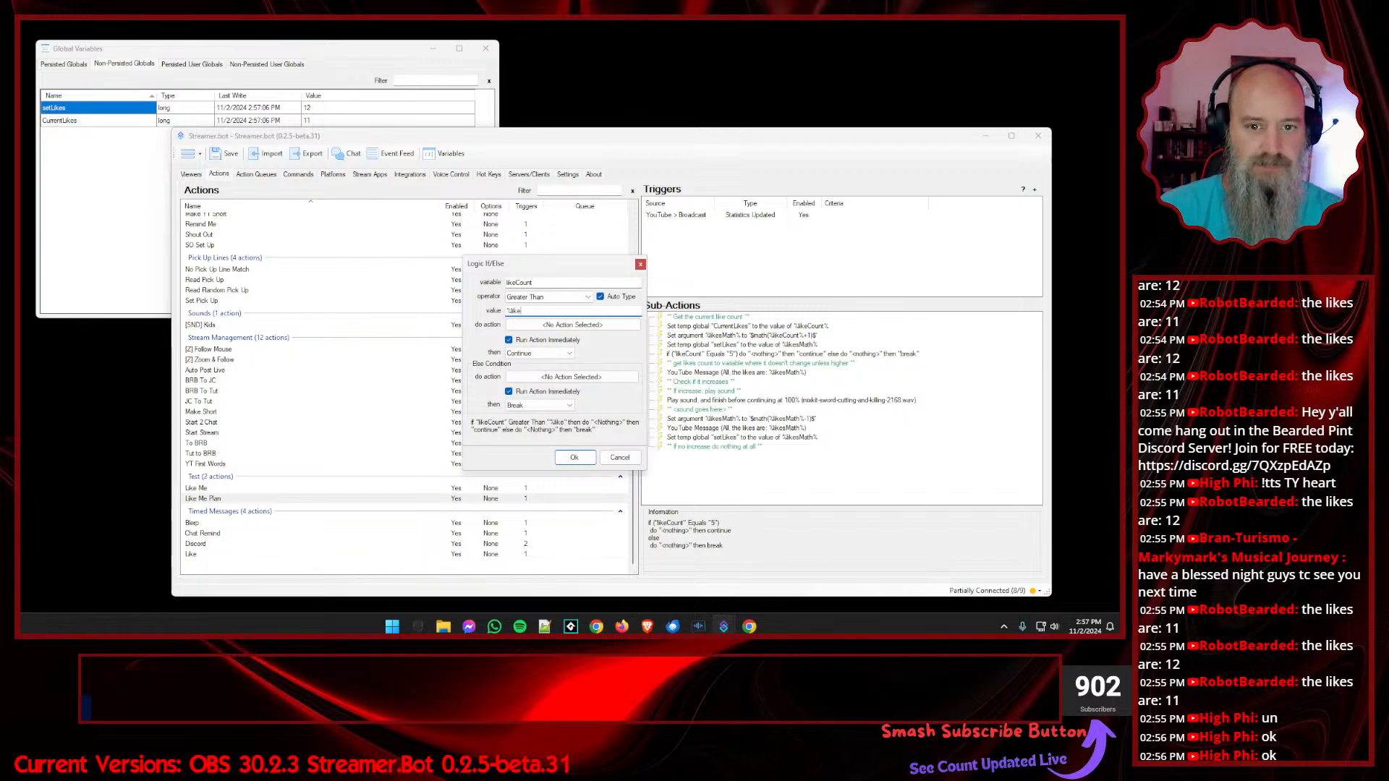
text(sMath)
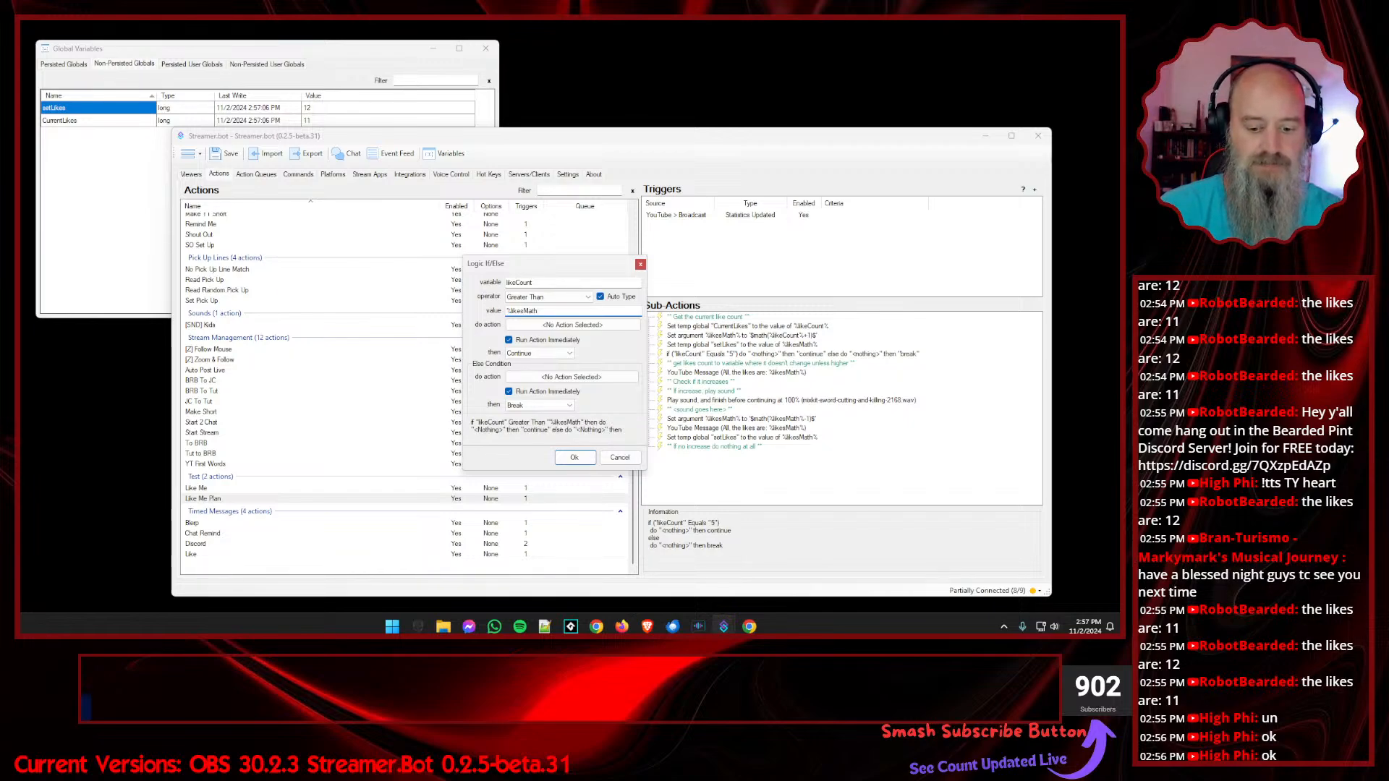
text(%)
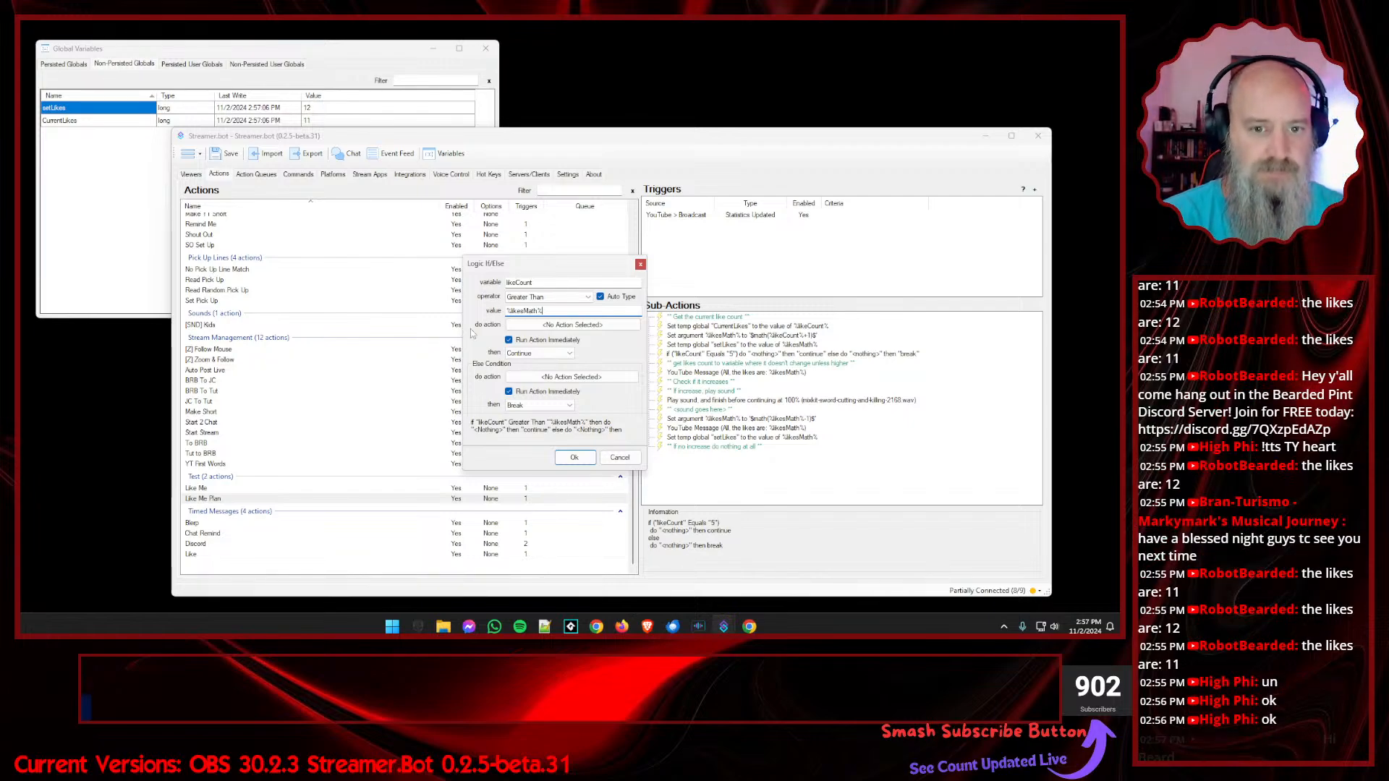
drag(544, 311, 471, 334)
key(BackSpace)
- Enter %setLikes% as the If/Else comparison value and save the sub-action
text(%setLike)
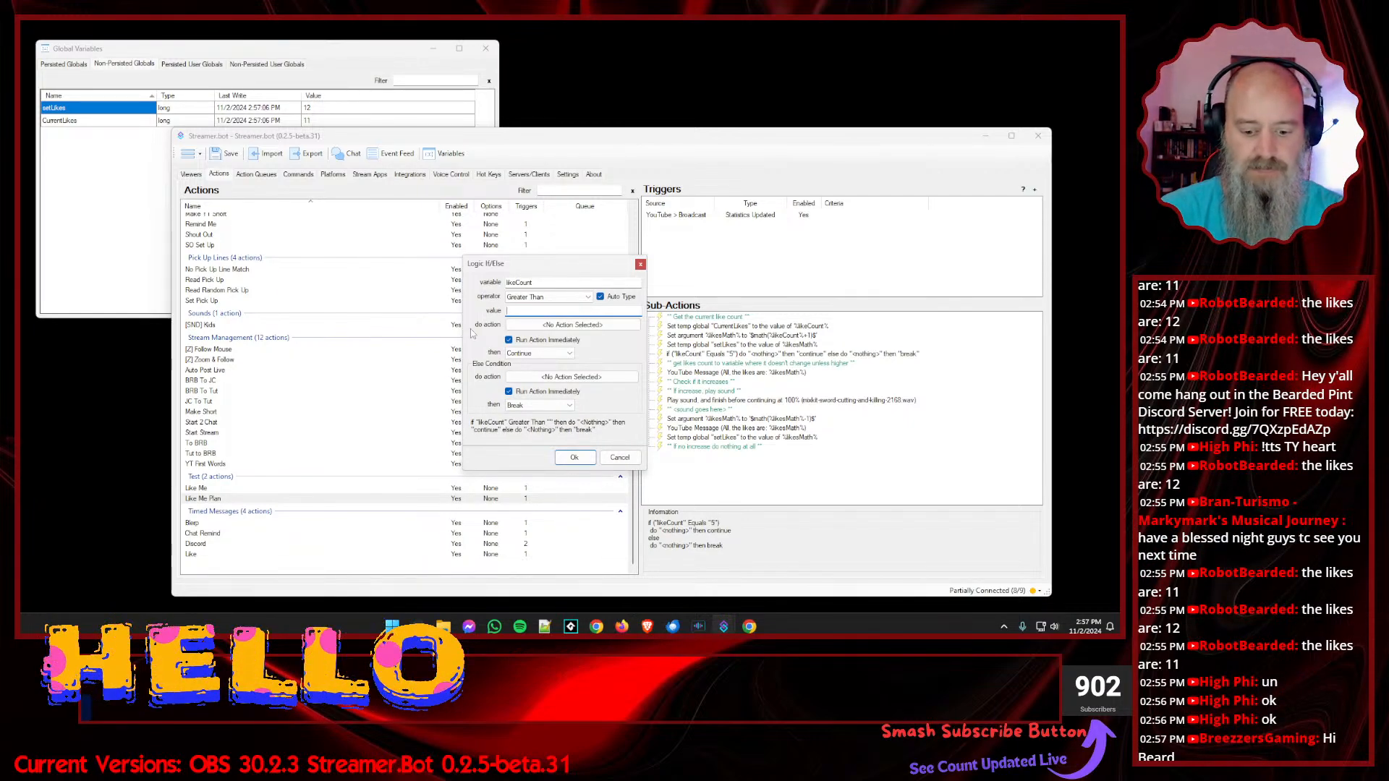
text(s)
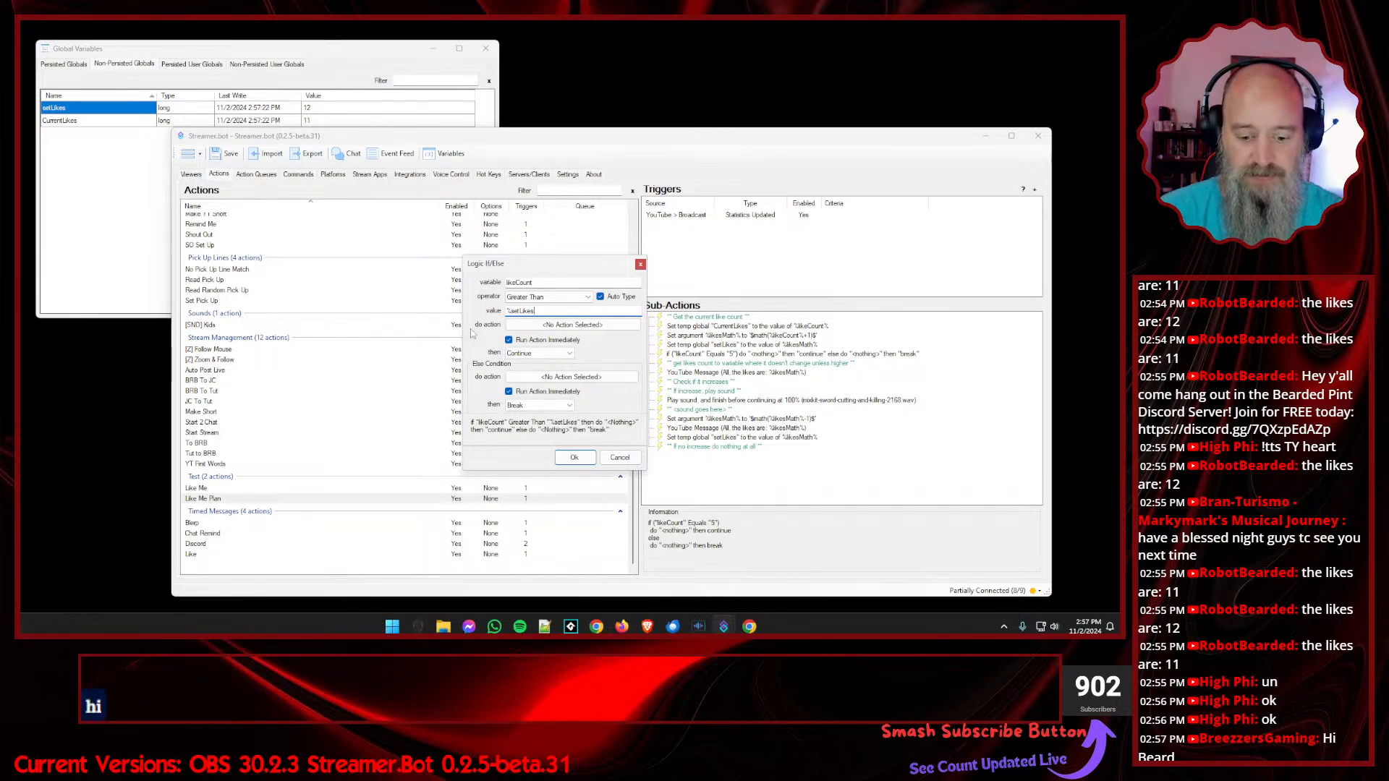
text(%)
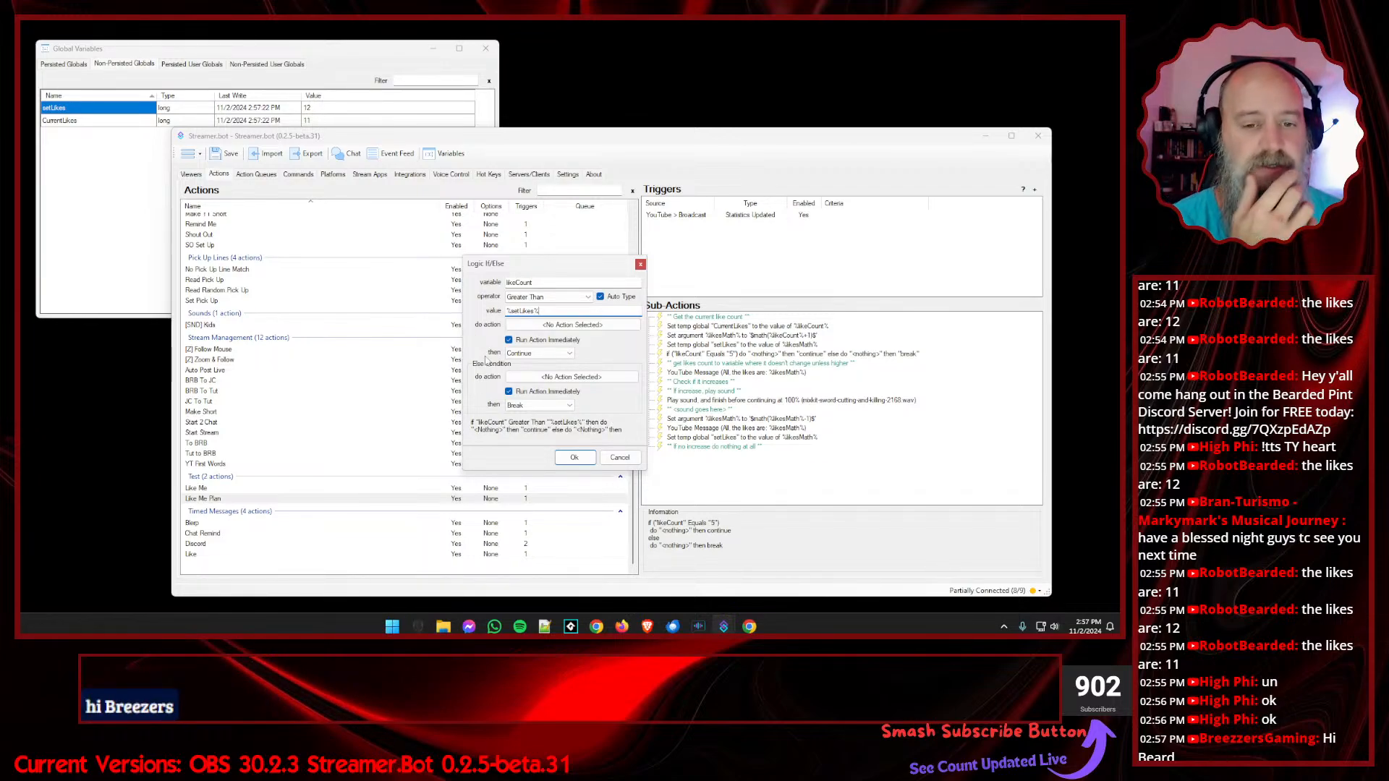
click(575, 457)
click(768, 474)
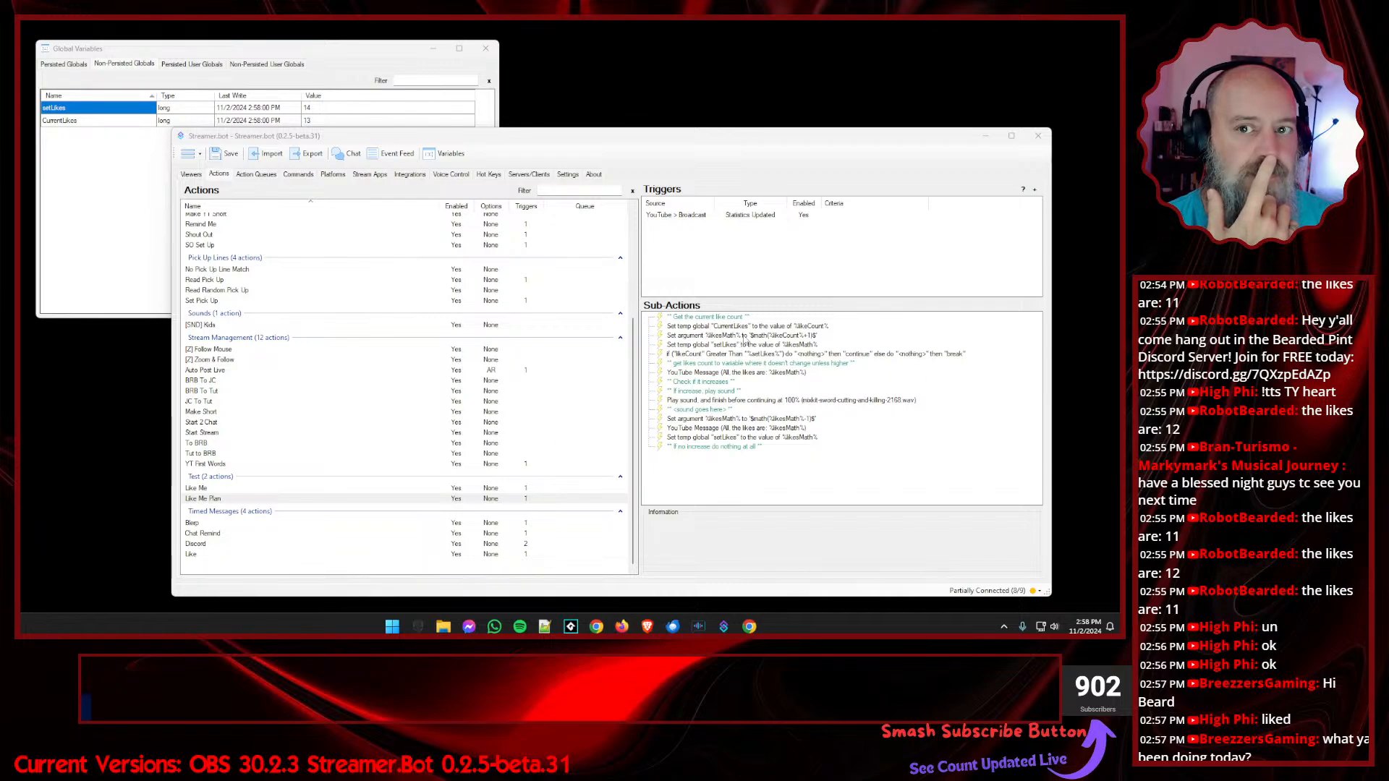
- Change the first likesMath set-argument sub-action's value to $math(%likeCount%-1)$
double_click(744, 336)
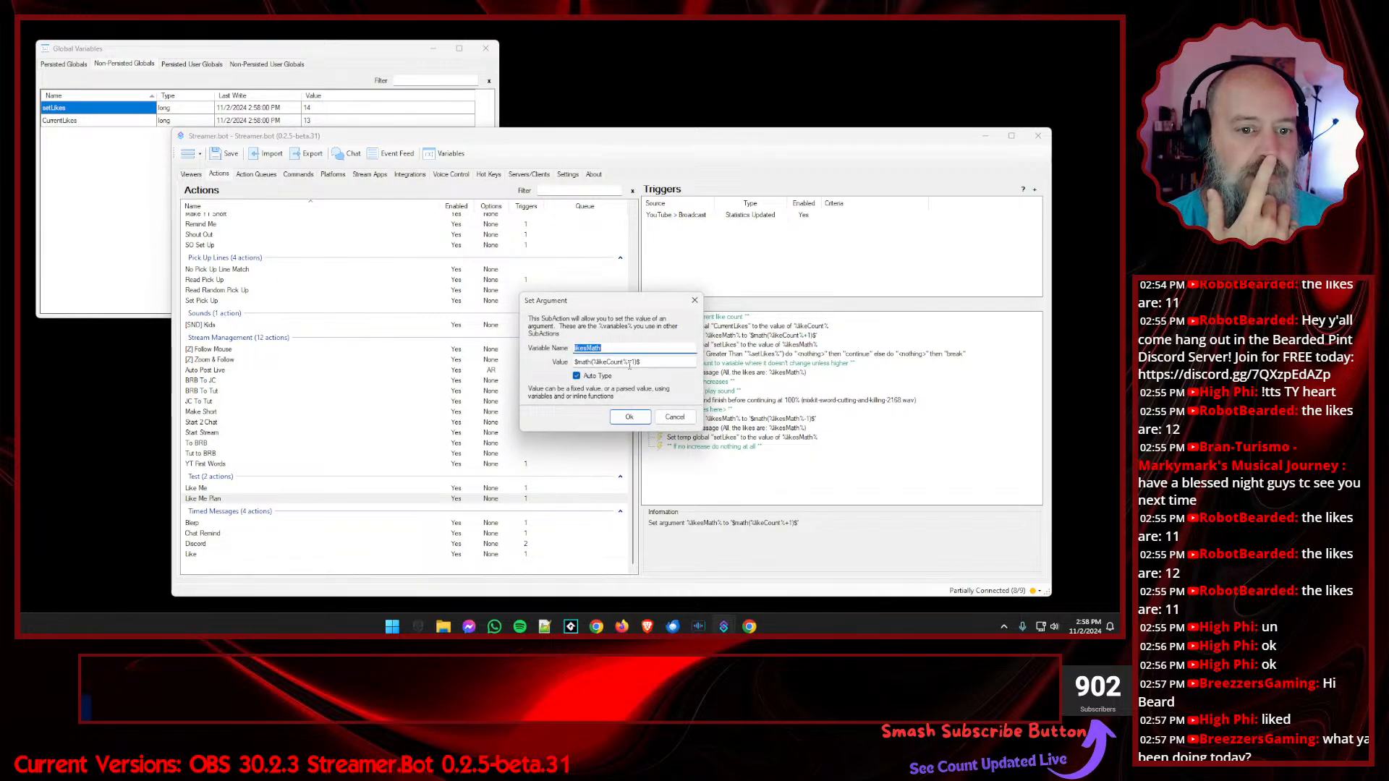
click(629, 362)
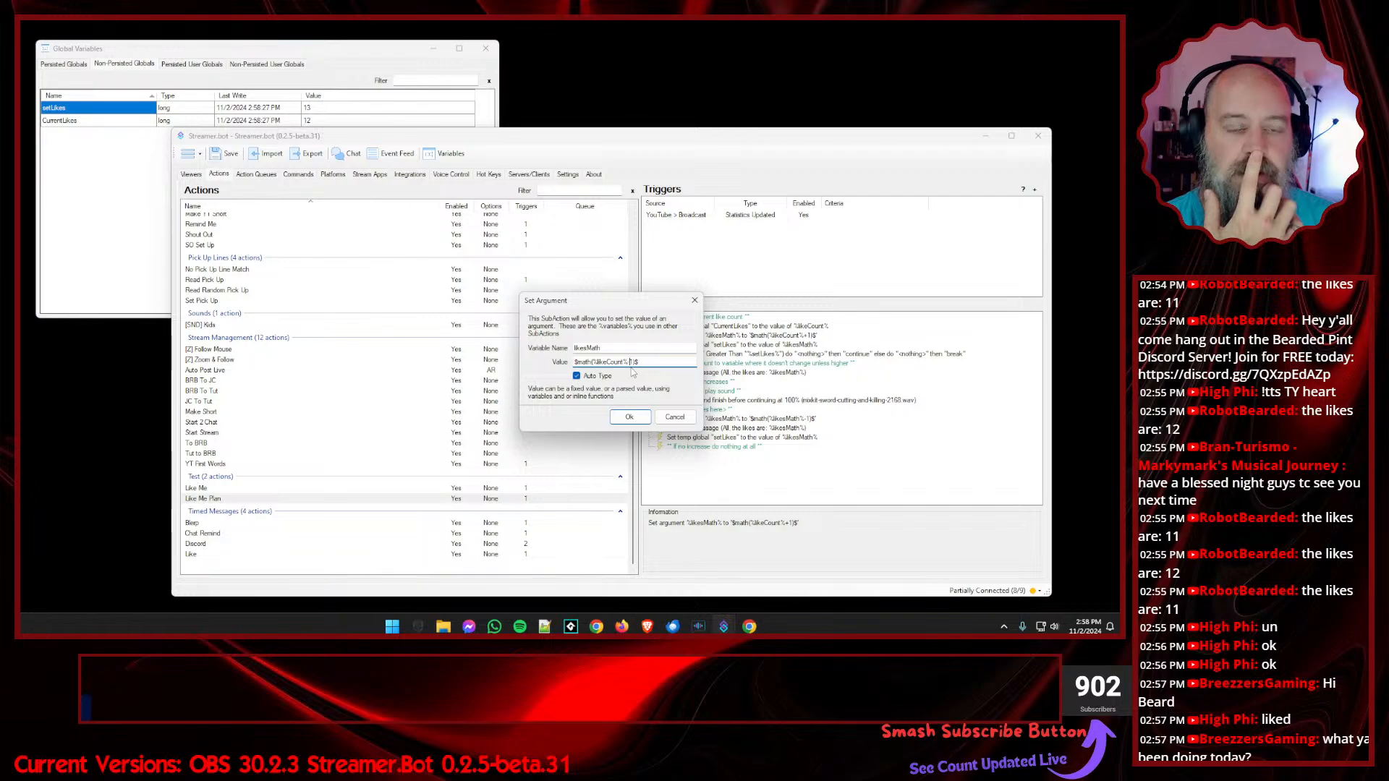
click(629, 418)
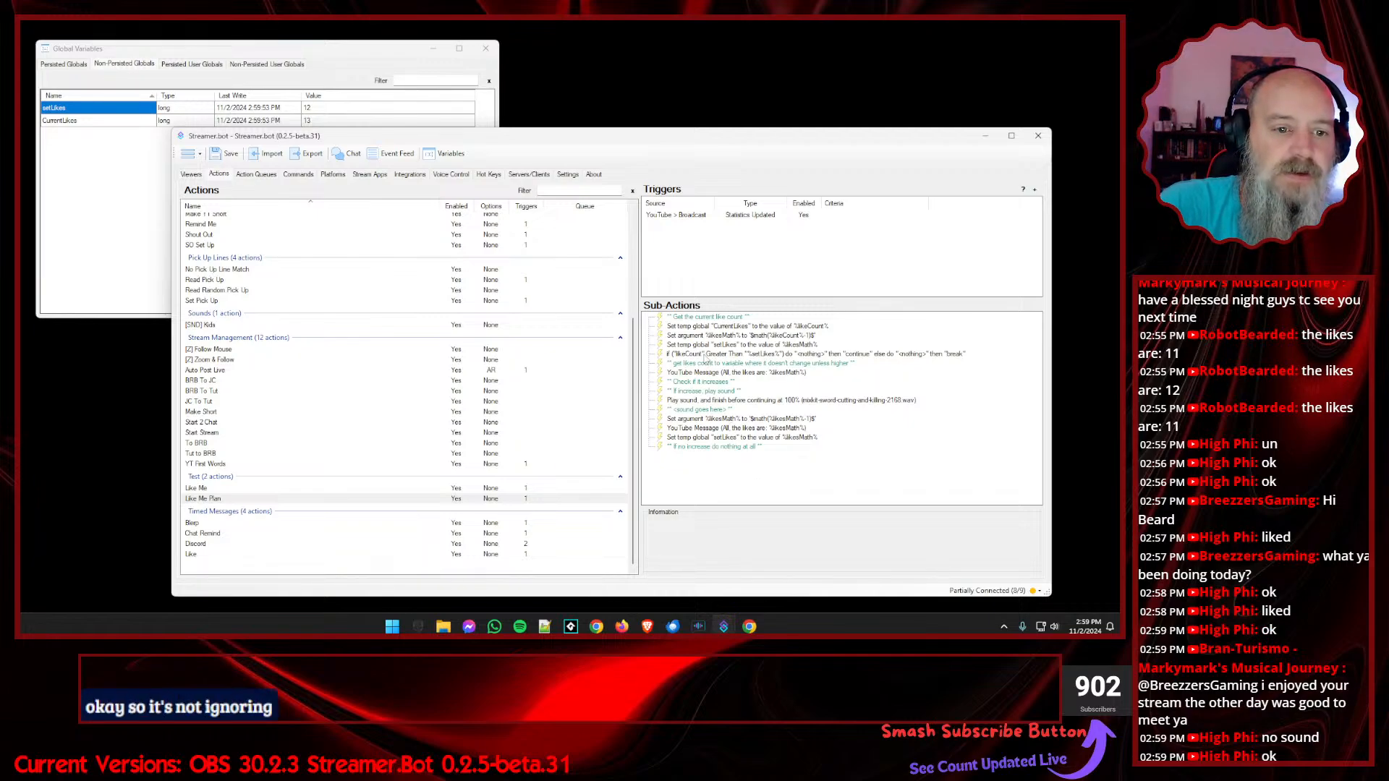
- Change the If/Else comparison value to setLikes without percent signs and save the sub-action
double_click(706, 355)
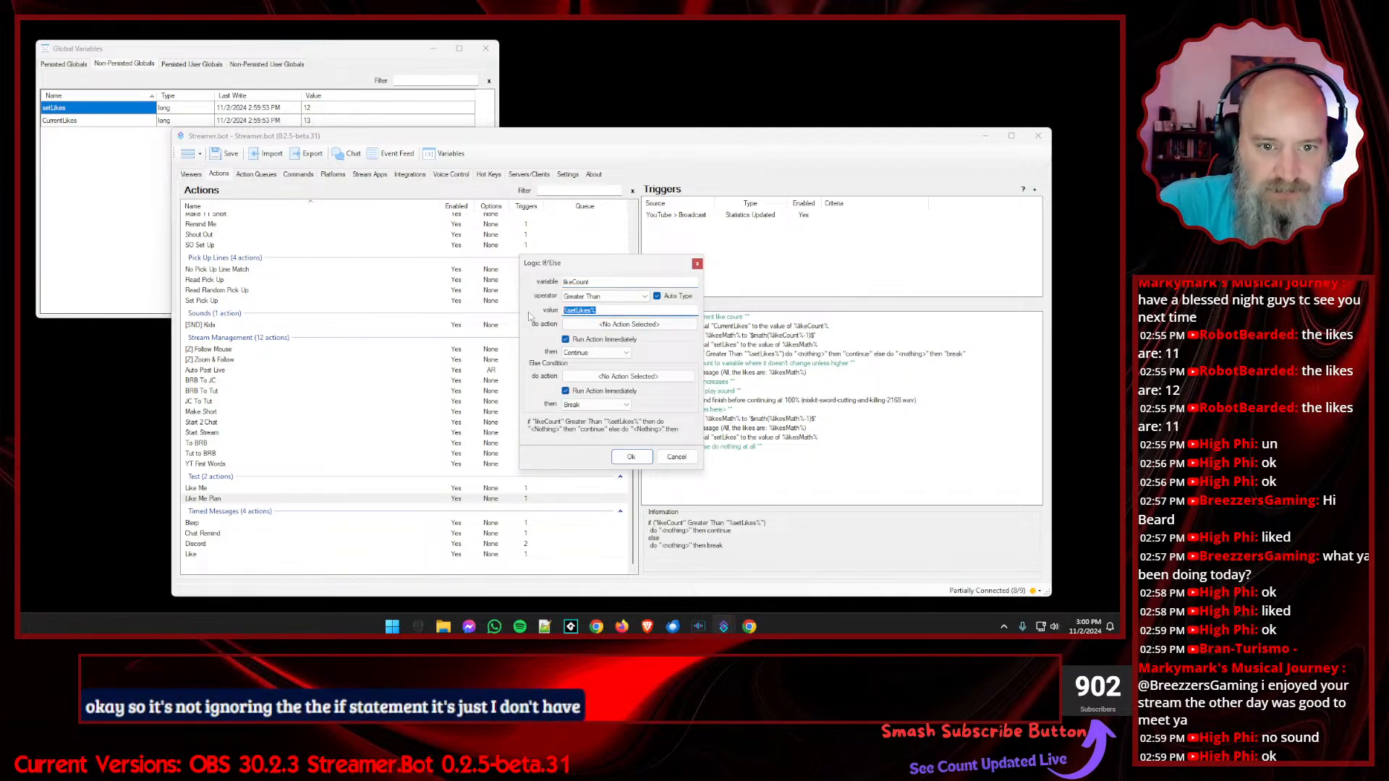
text(setLi)
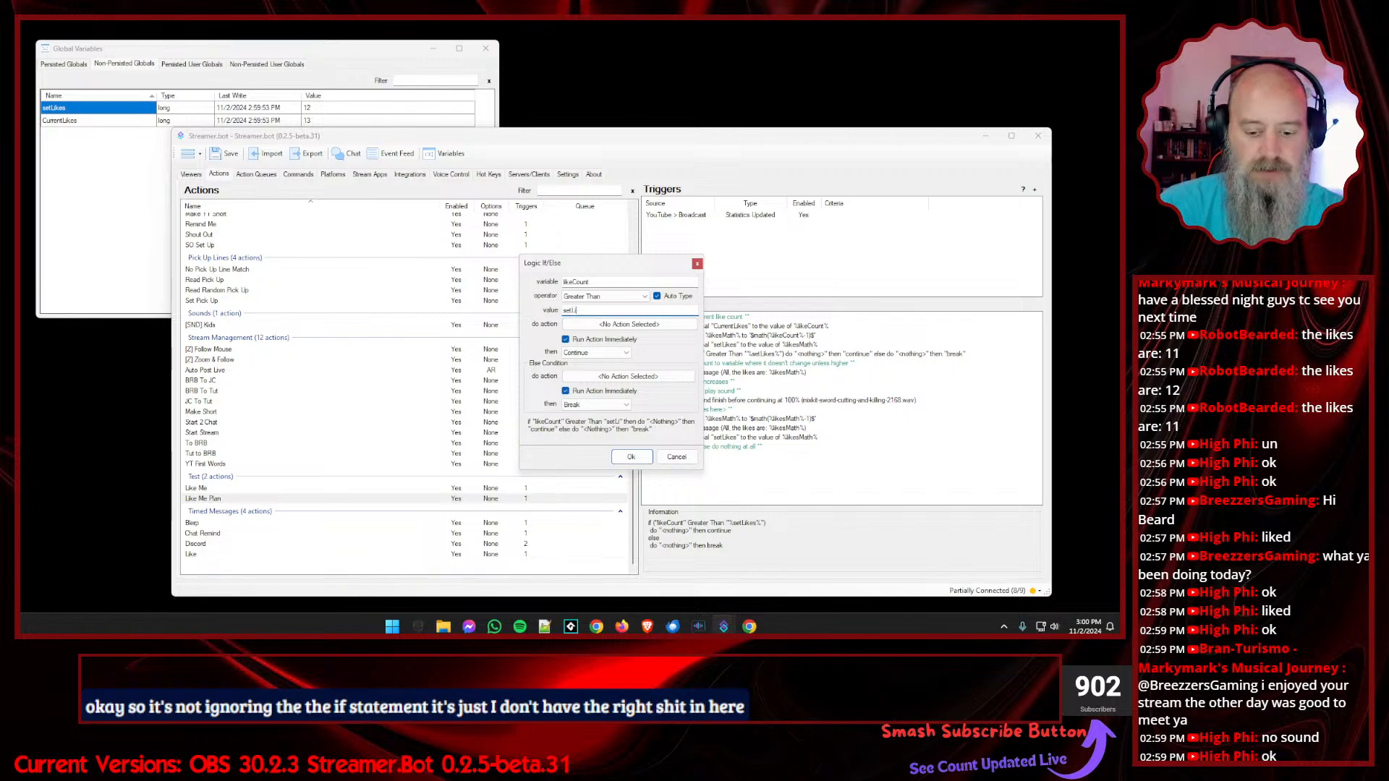
text(kes)
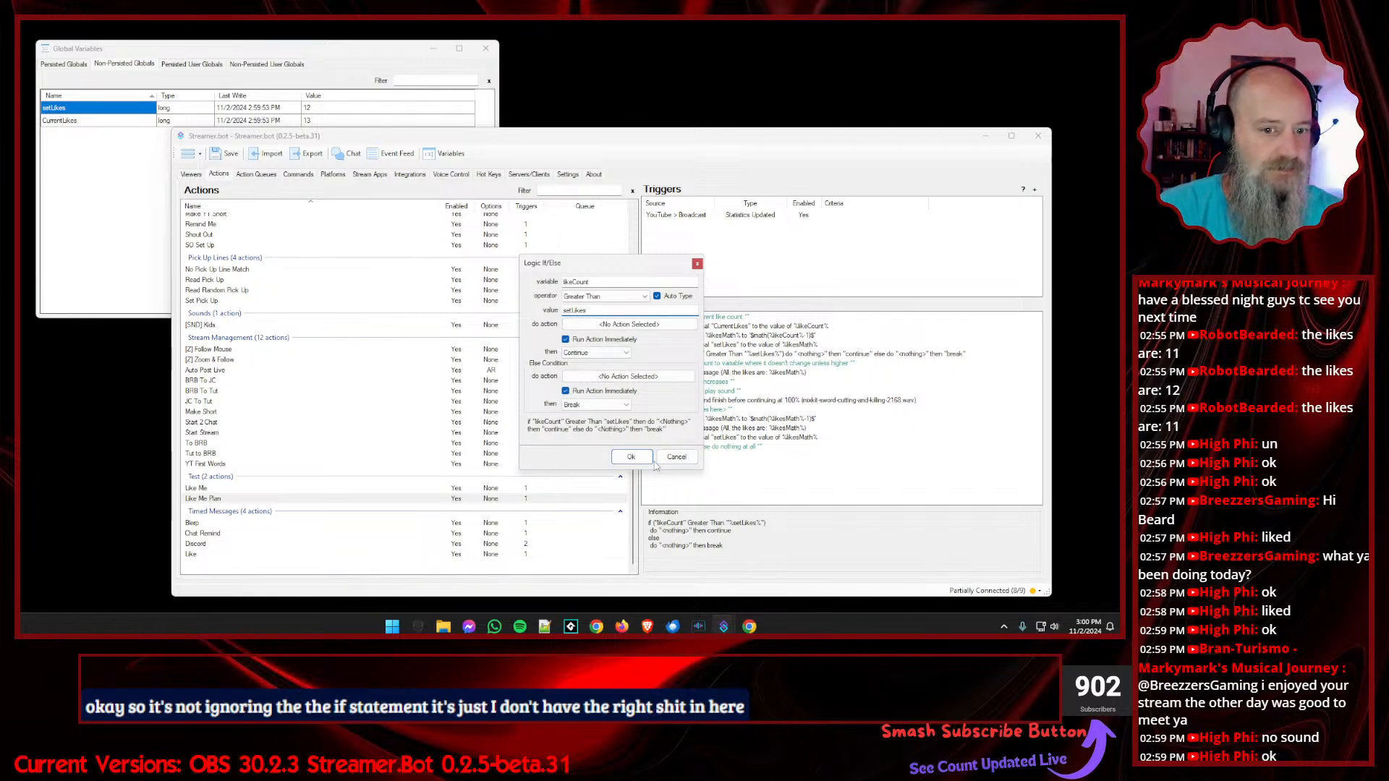
click(631, 457)
click(788, 486)
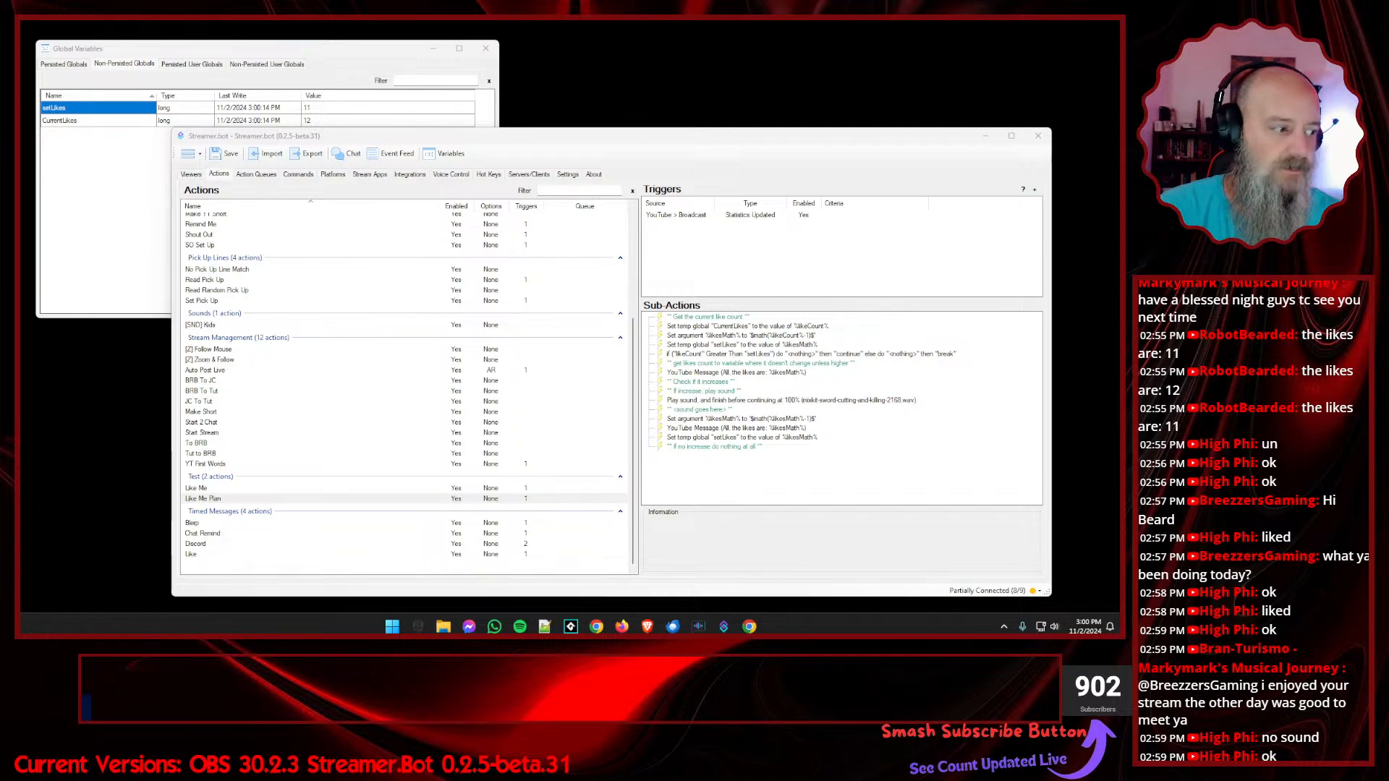
click(750, 492)
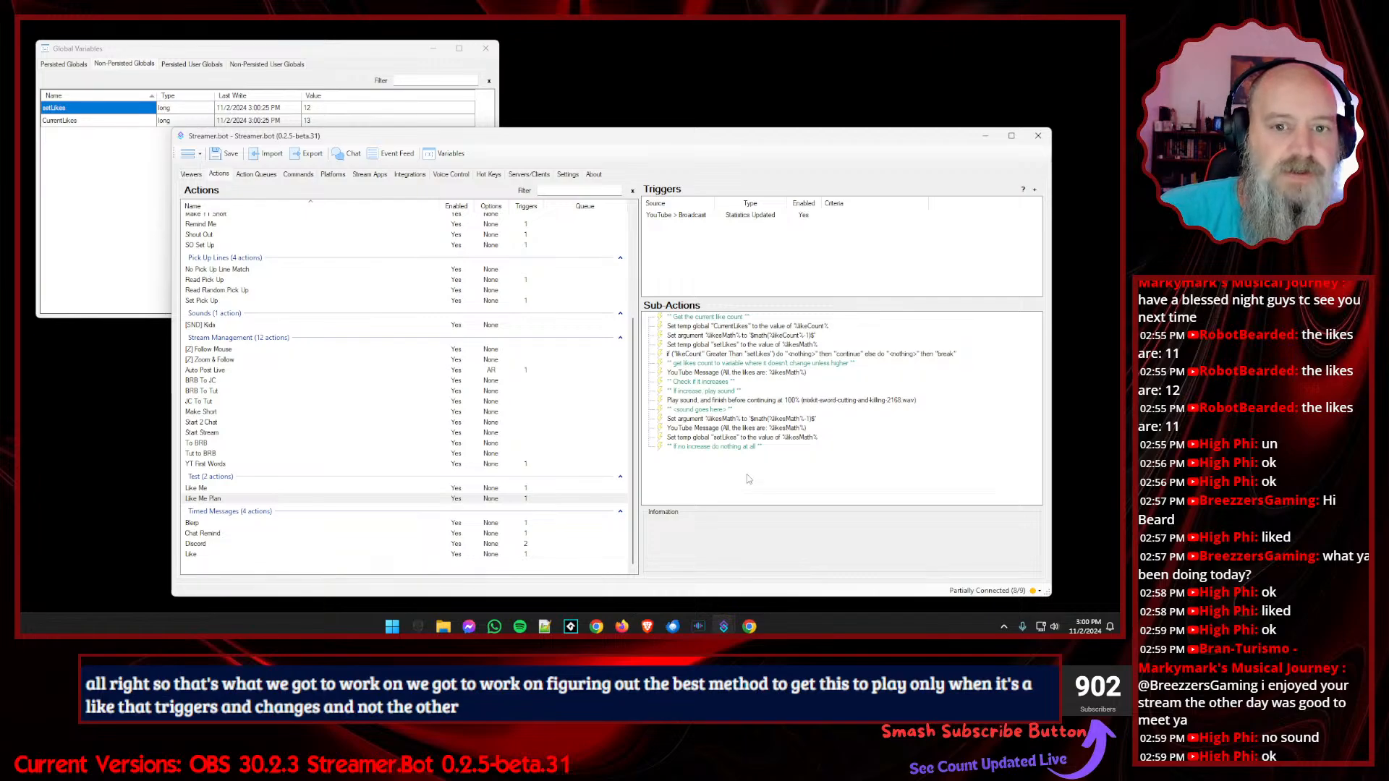
- Add the comment "THIS IS WHERE WE NEED TO FOCUS NEXT TIME^^" to Like Me Plan and place it directly below the If/Else sub-action
drag(634, 144, 673, 145)
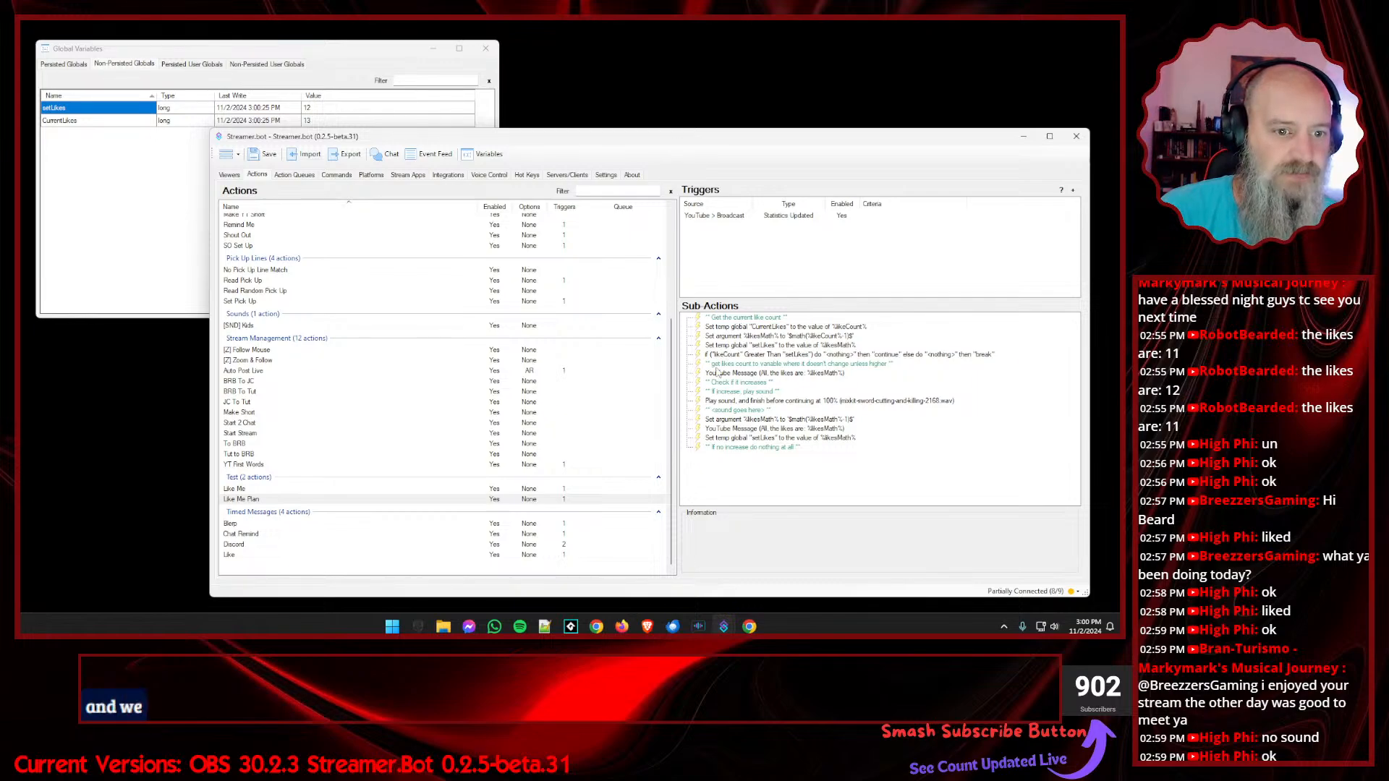
click(716, 356)
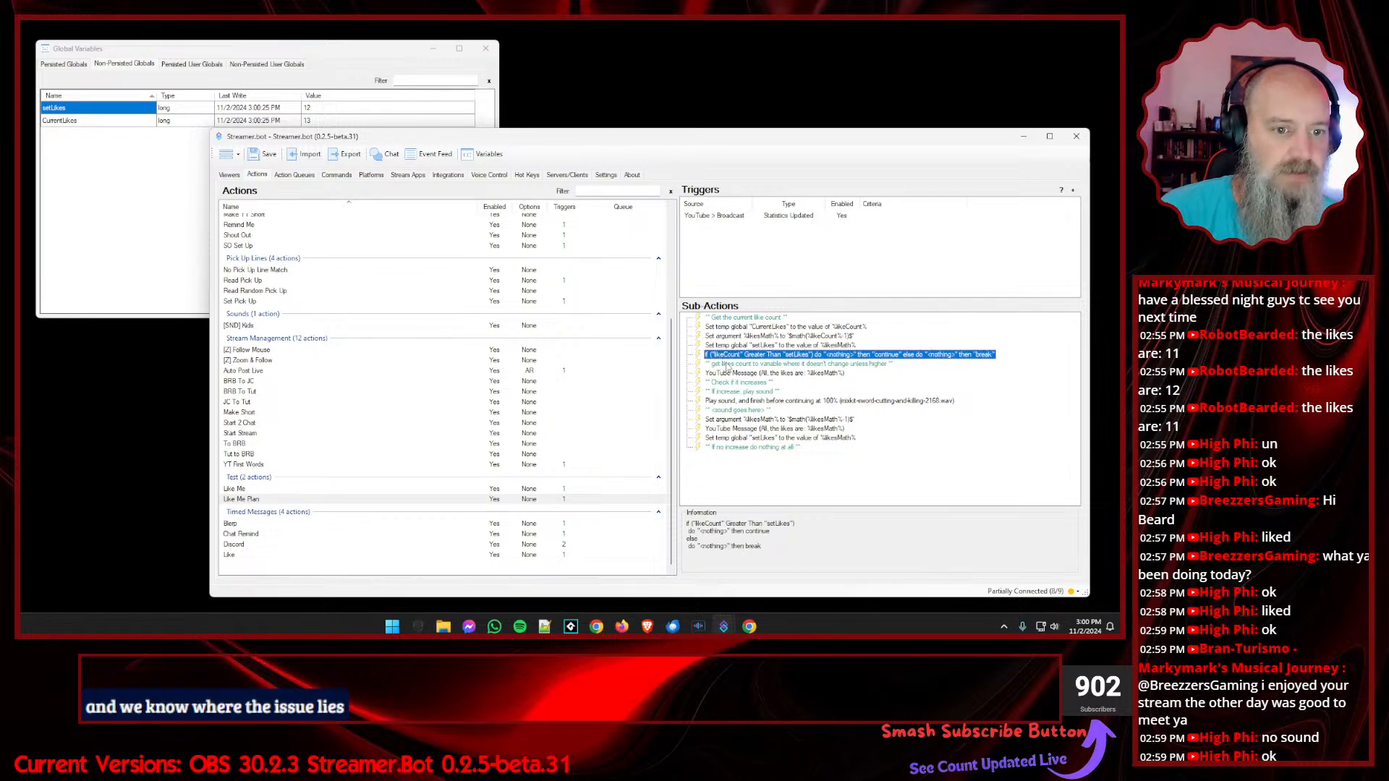
right_click(708, 478)
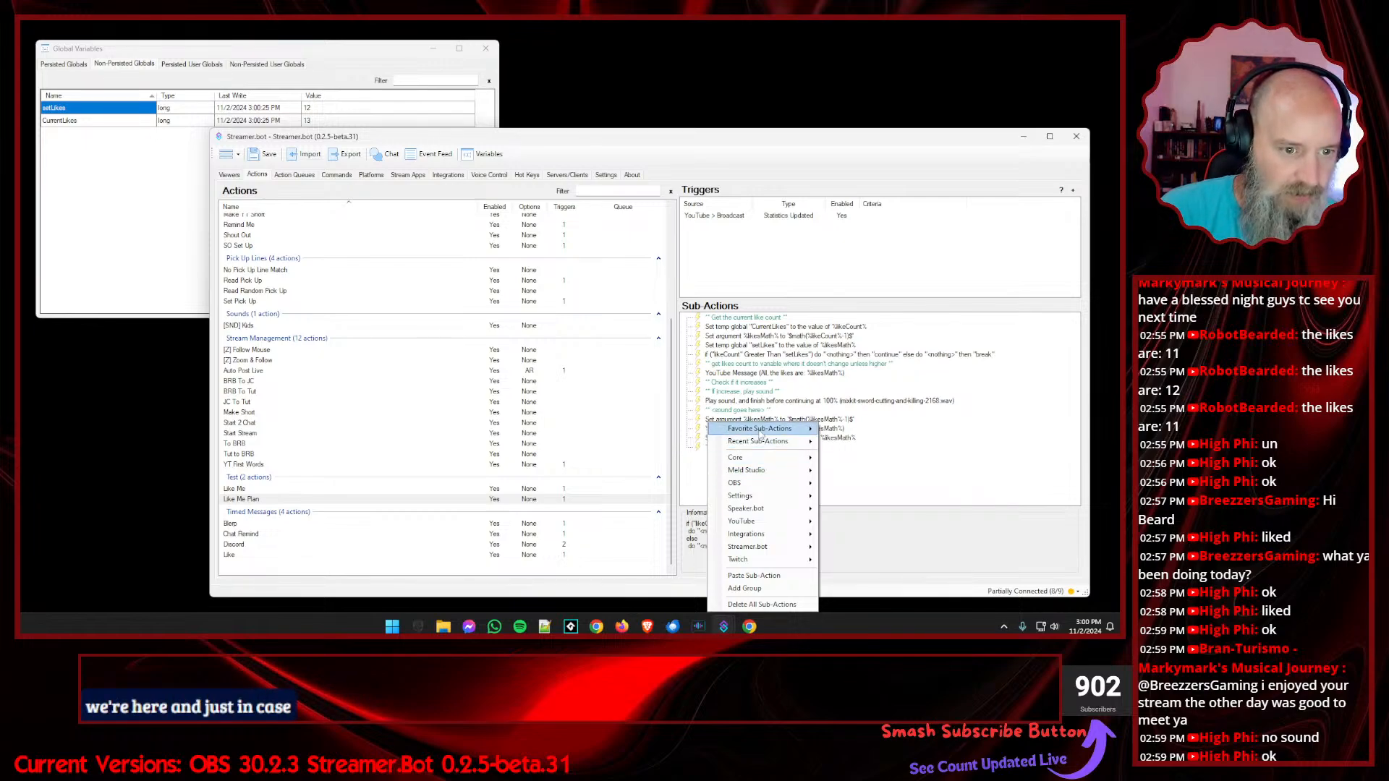
click(846, 443)
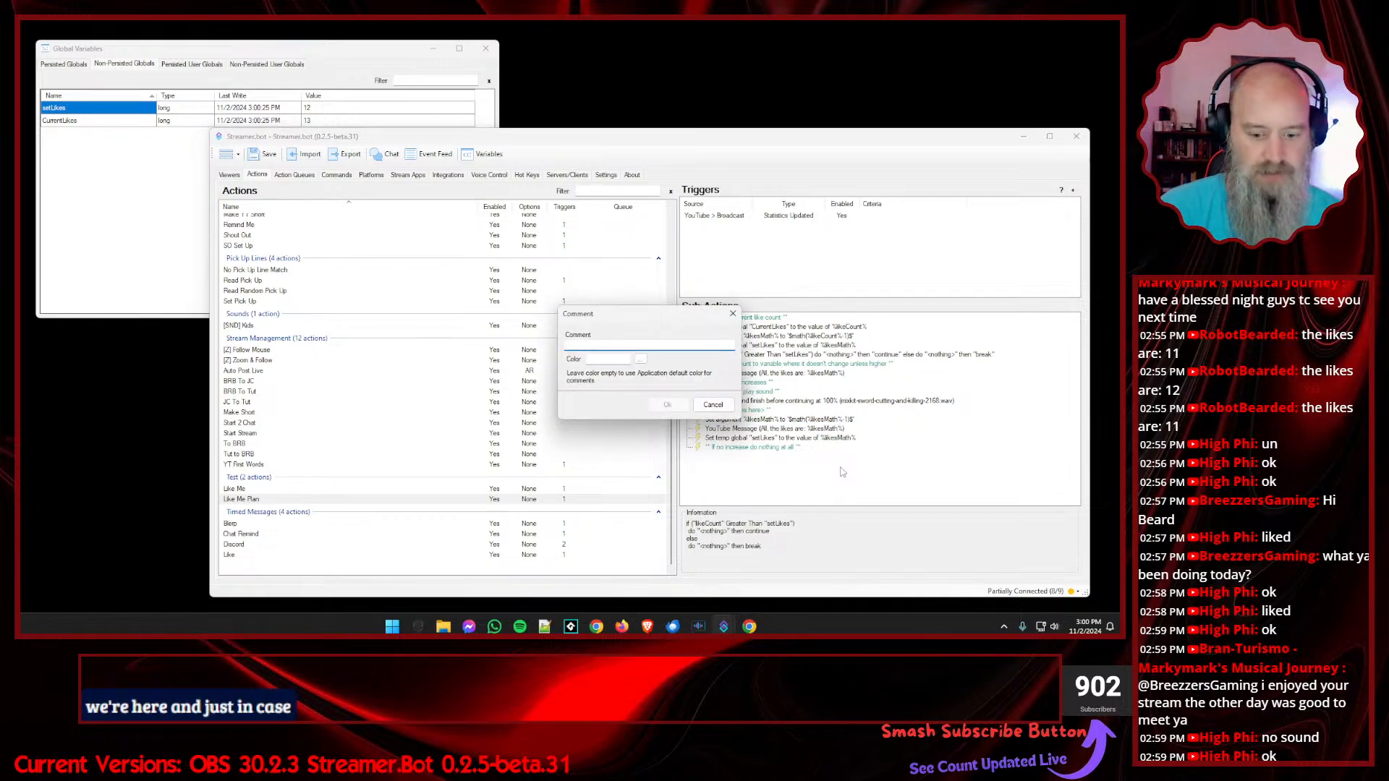
text(THIS IS WH)
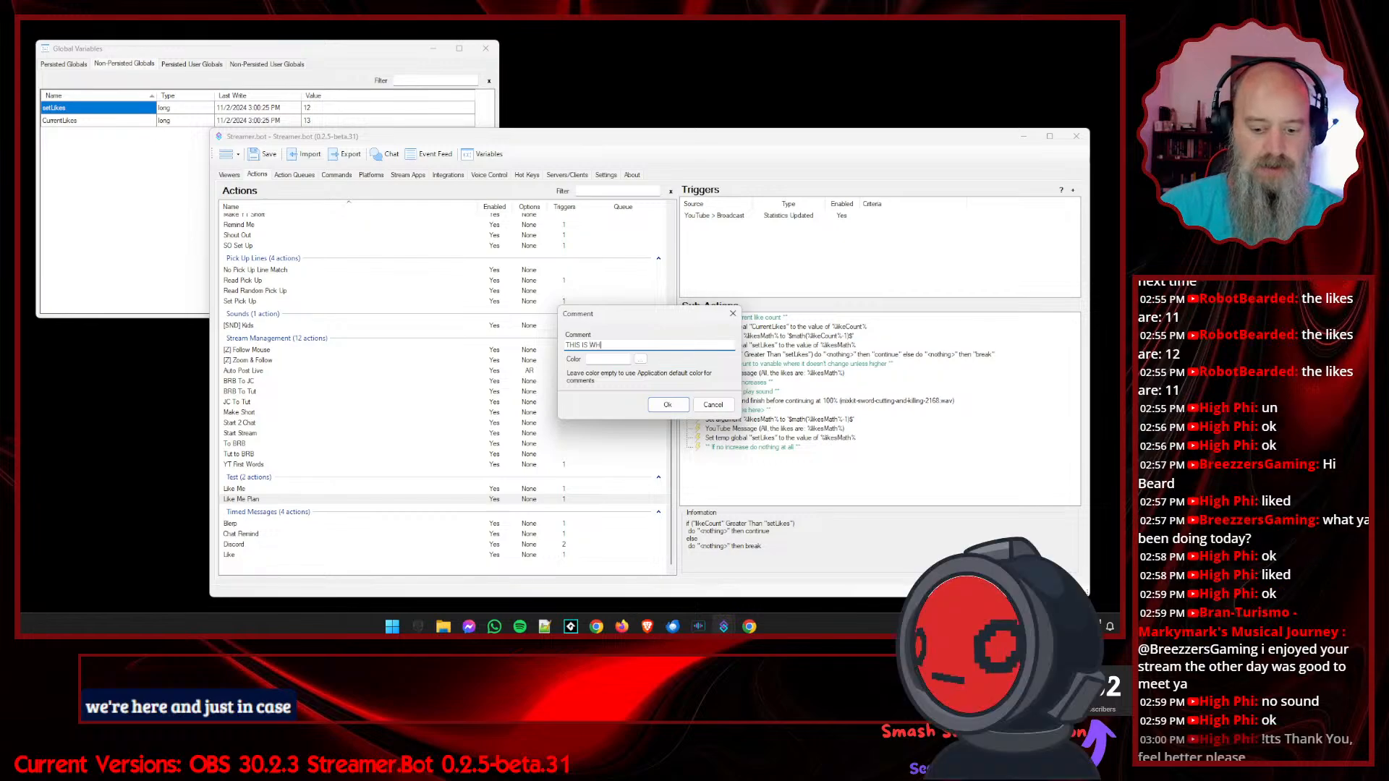
text(ERE WE NEE)
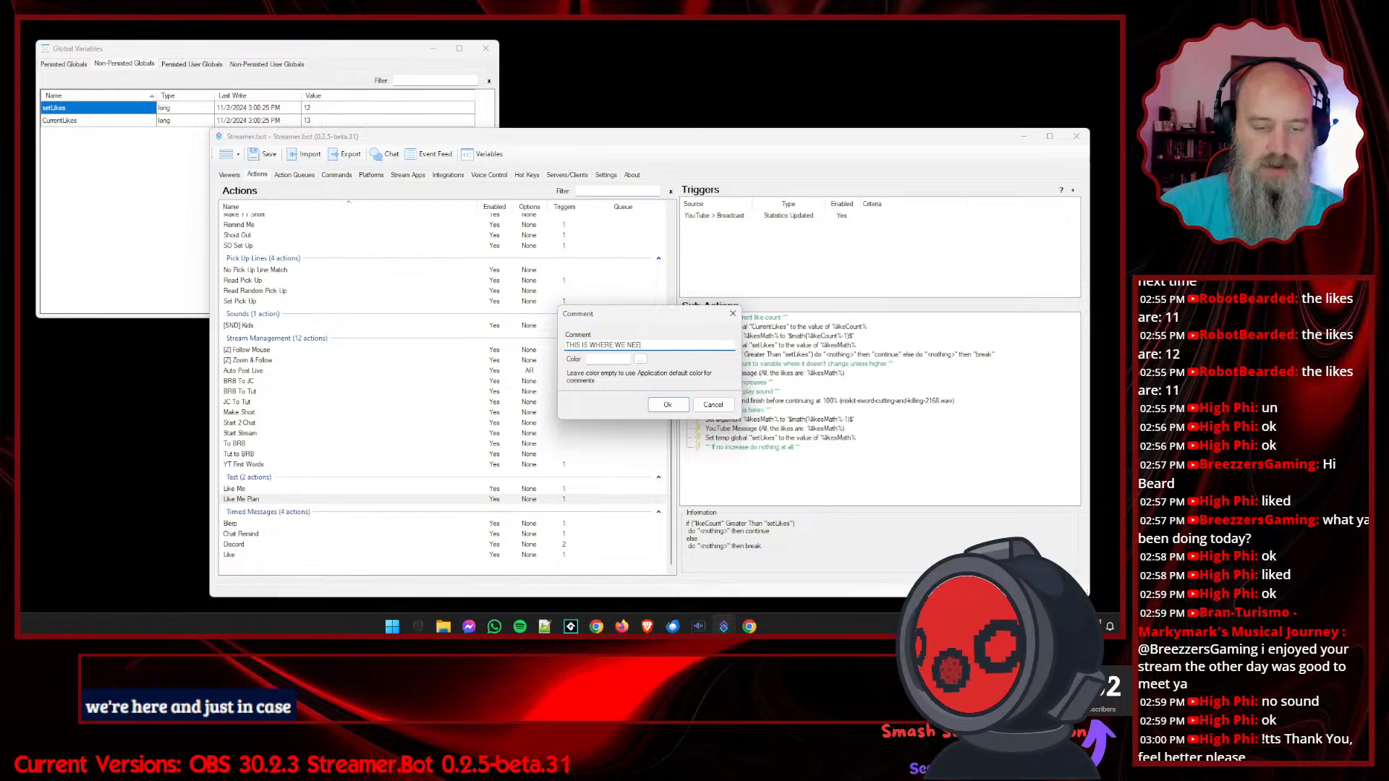
text(D TO FOCUS)
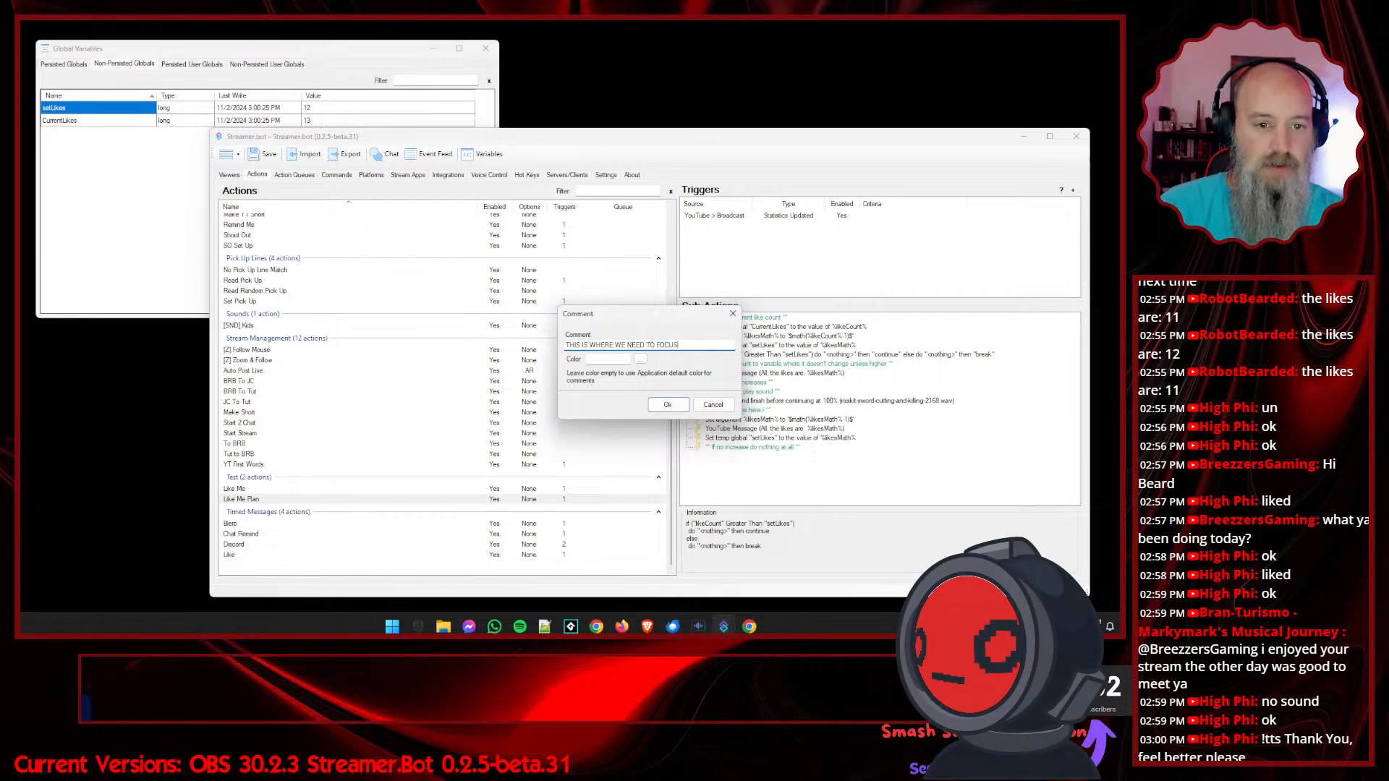
text( NEXT TIME^^)
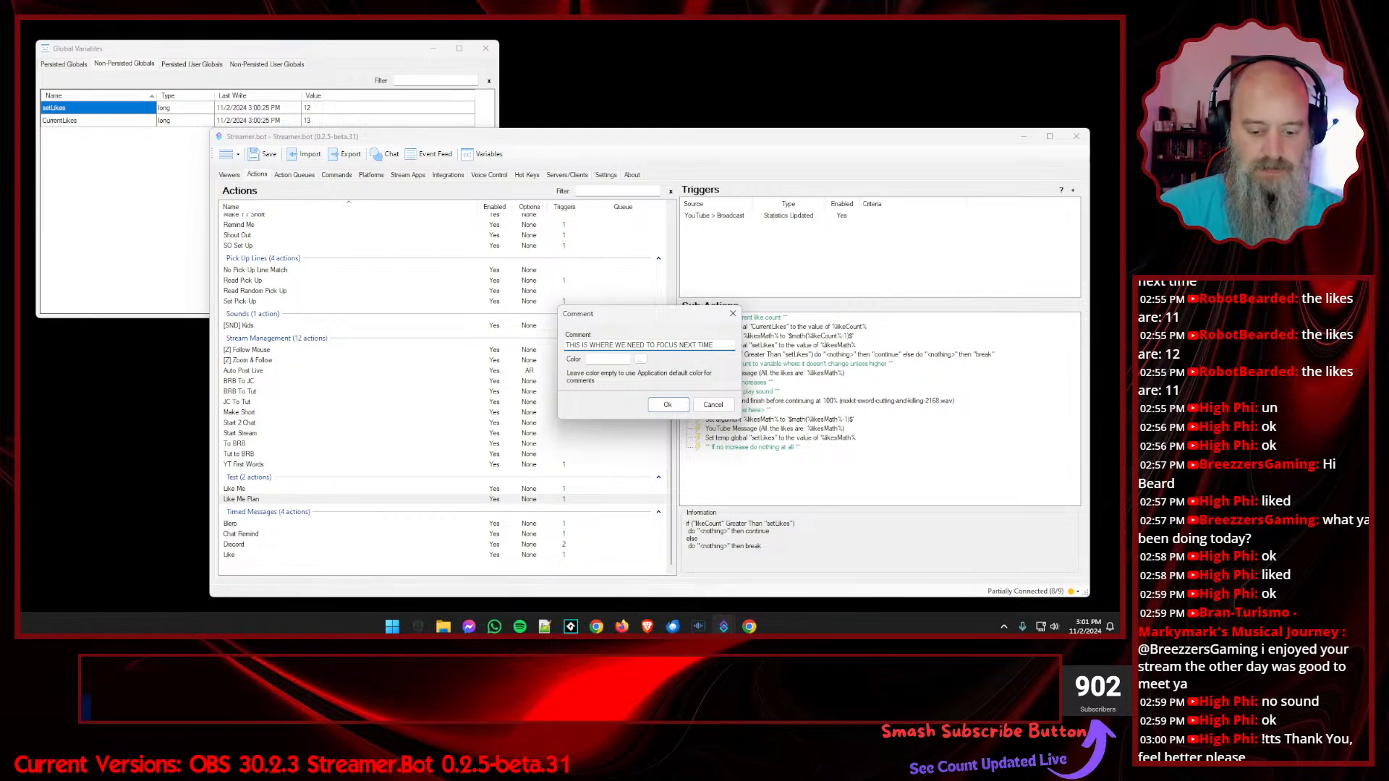
click(667, 404)
drag(751, 457, 757, 364)
click(771, 499)
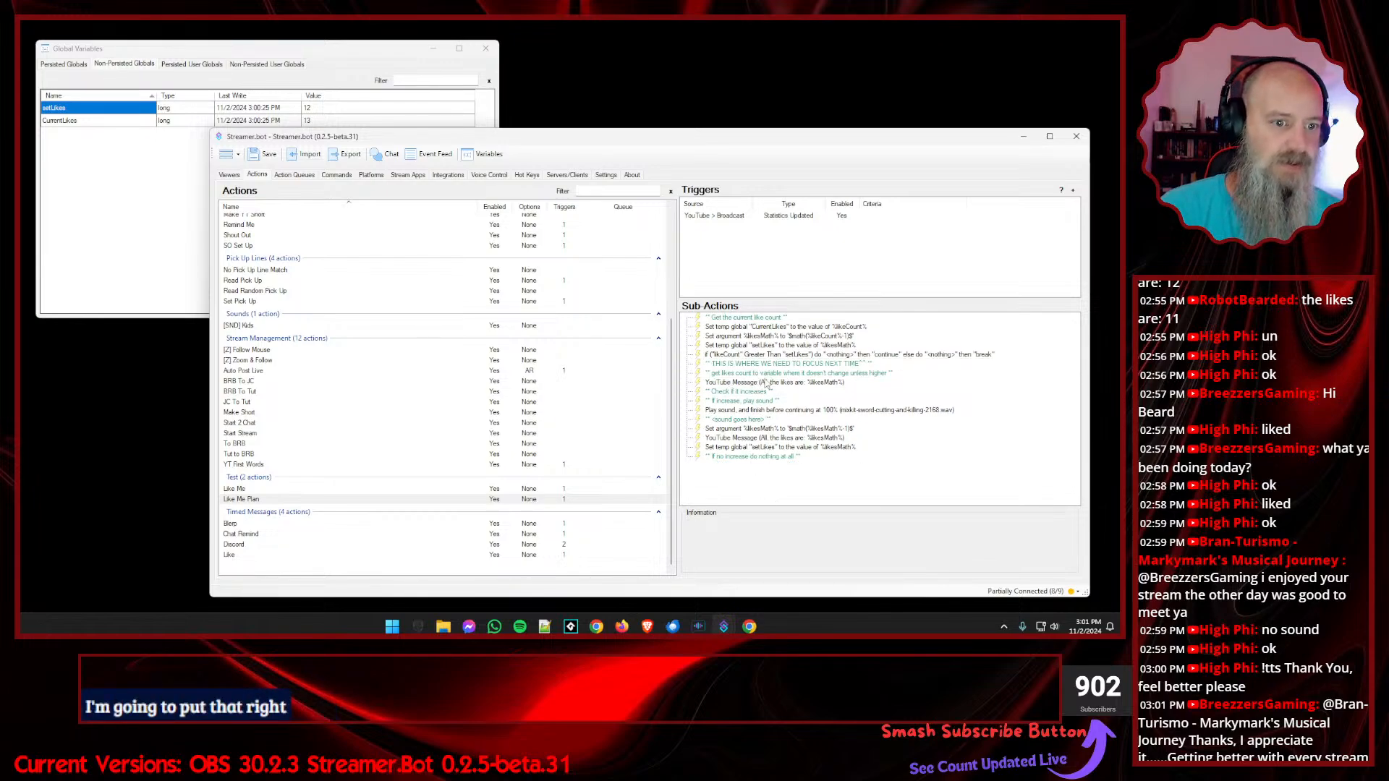